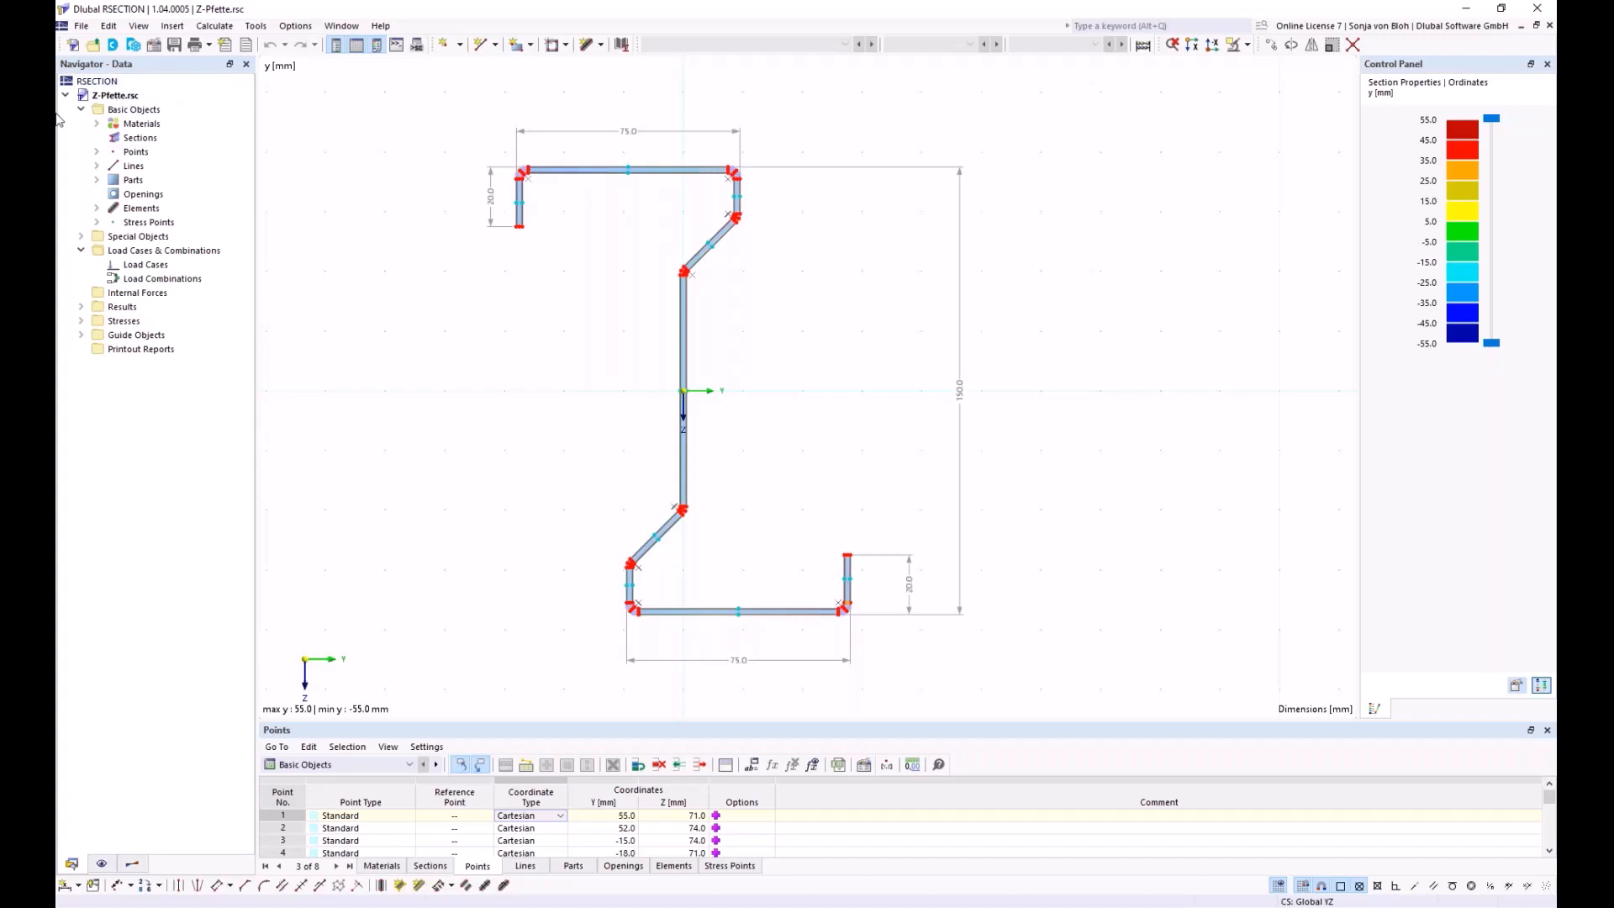
Step: Inspect the definition and coordinates of point 1 from the list of model points without changing it
{"action": "left_click", "coordinate": [97, 153]}
{"action": "double_click", "coordinate": [185, 166]}
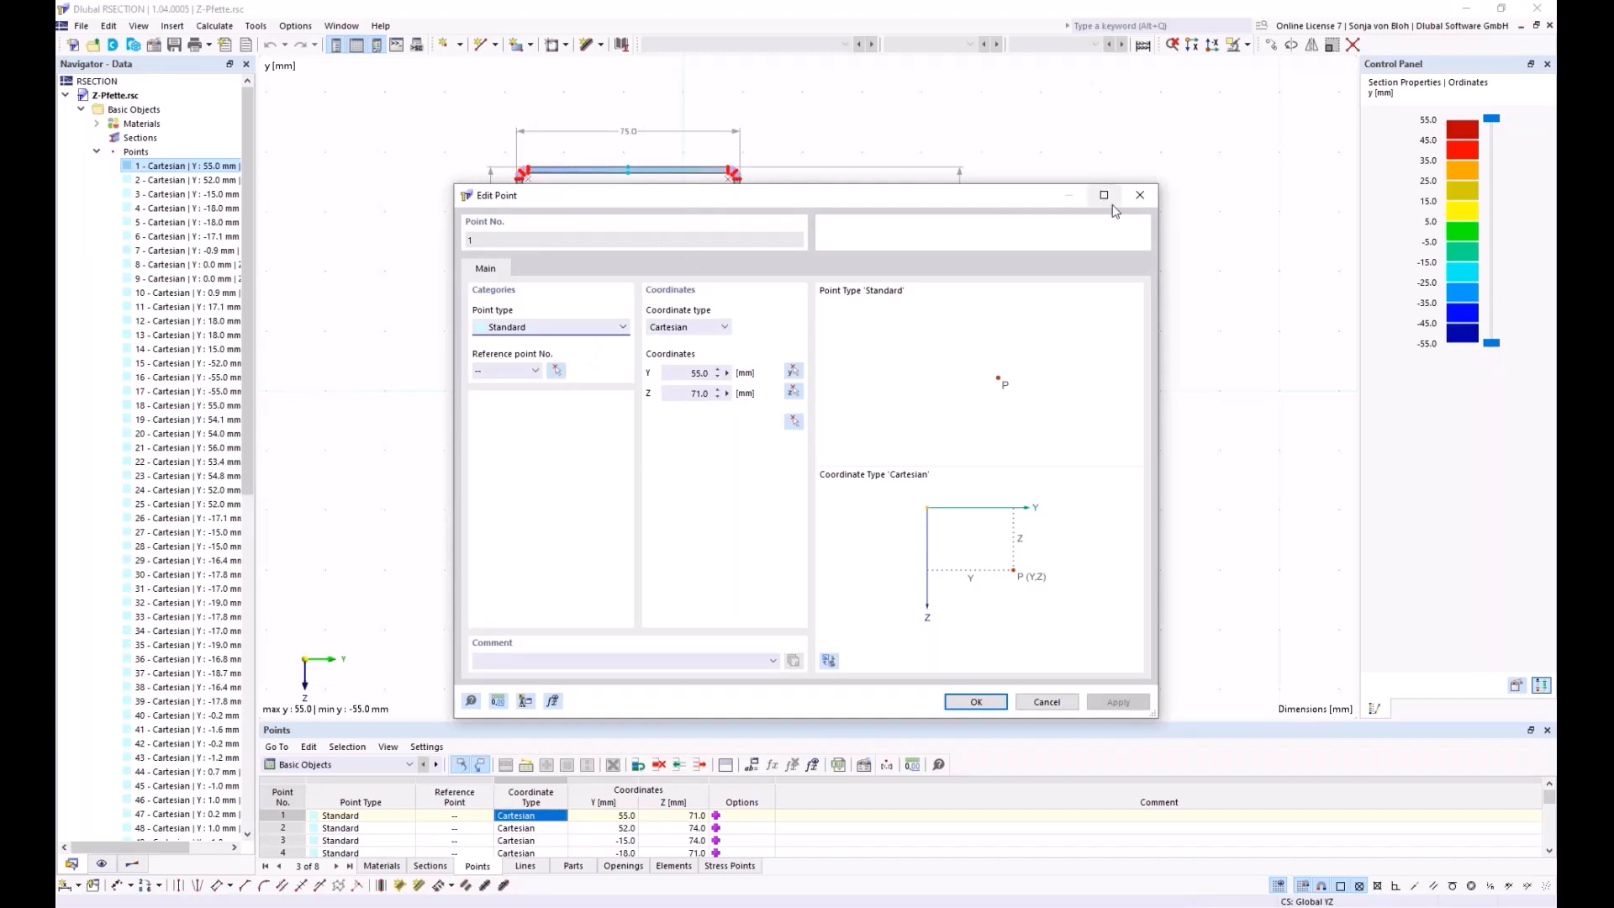
{"action": "left_click", "coordinate": [1139, 195]}
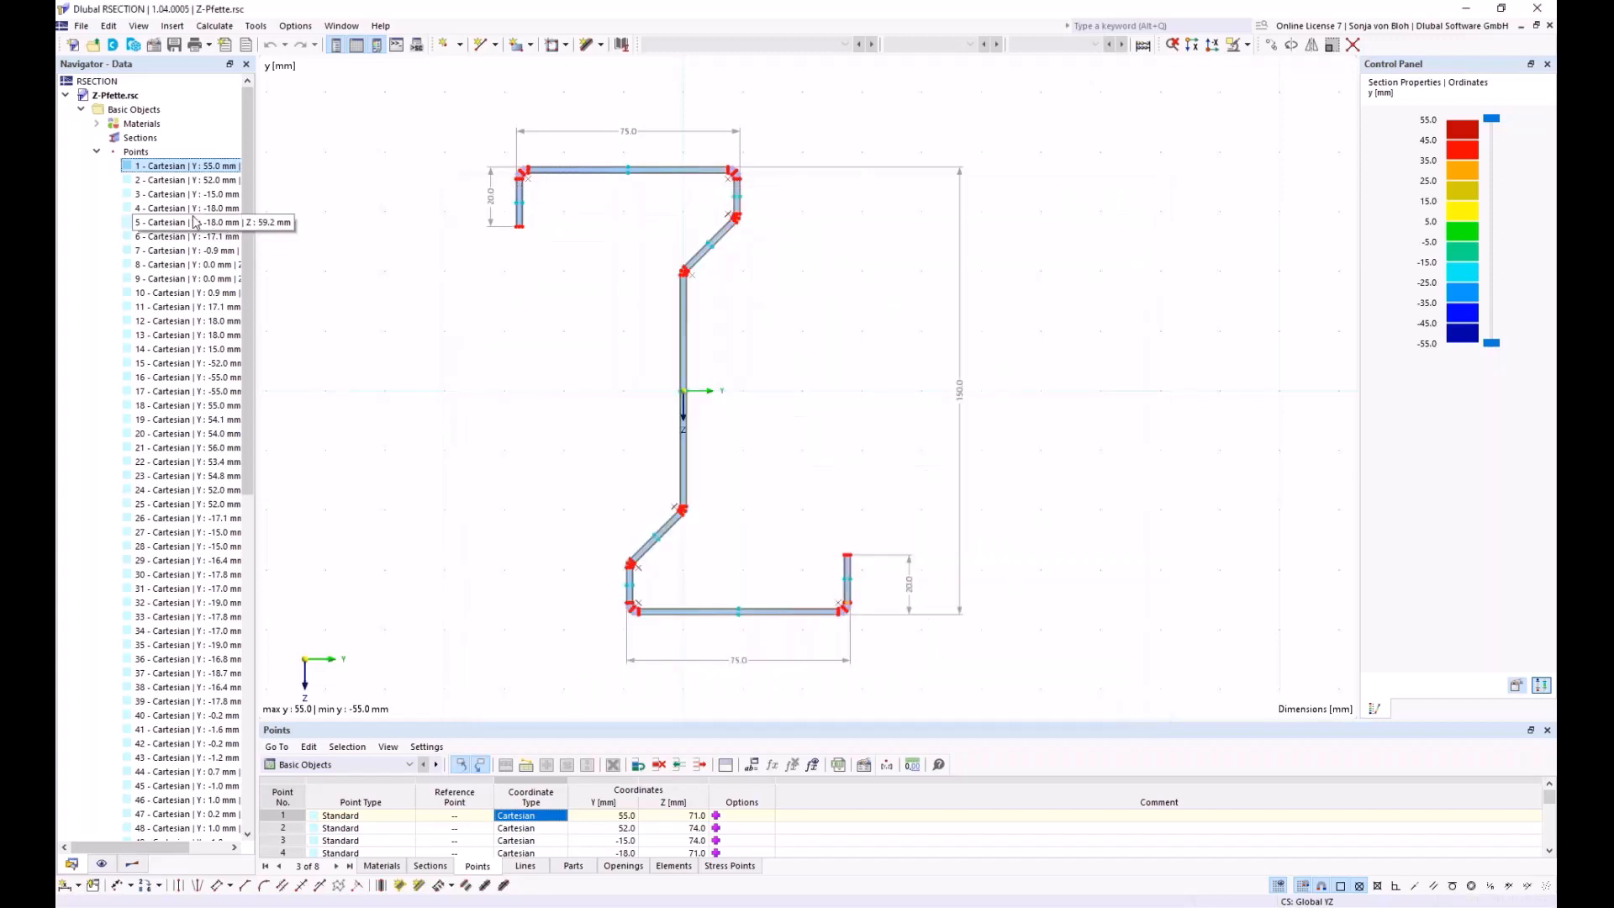
{"action": "left_click", "coordinate": [96, 152]}
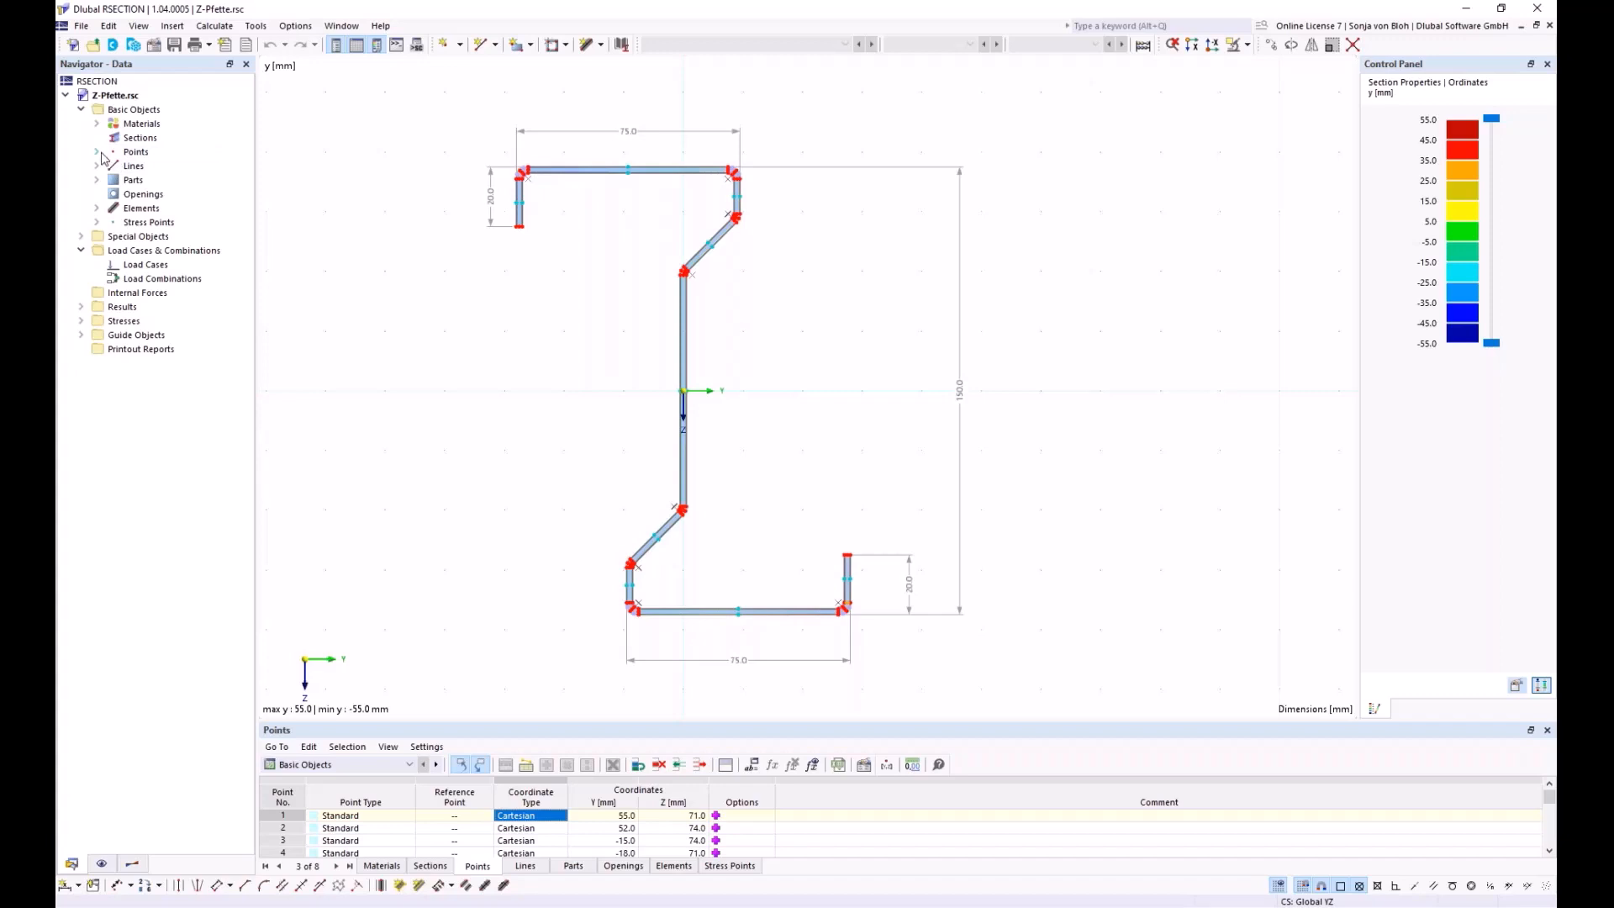
Step: Look through the available ways of creating a new point without starting any of them
{"action": "left_click", "coordinate": [97, 152]}
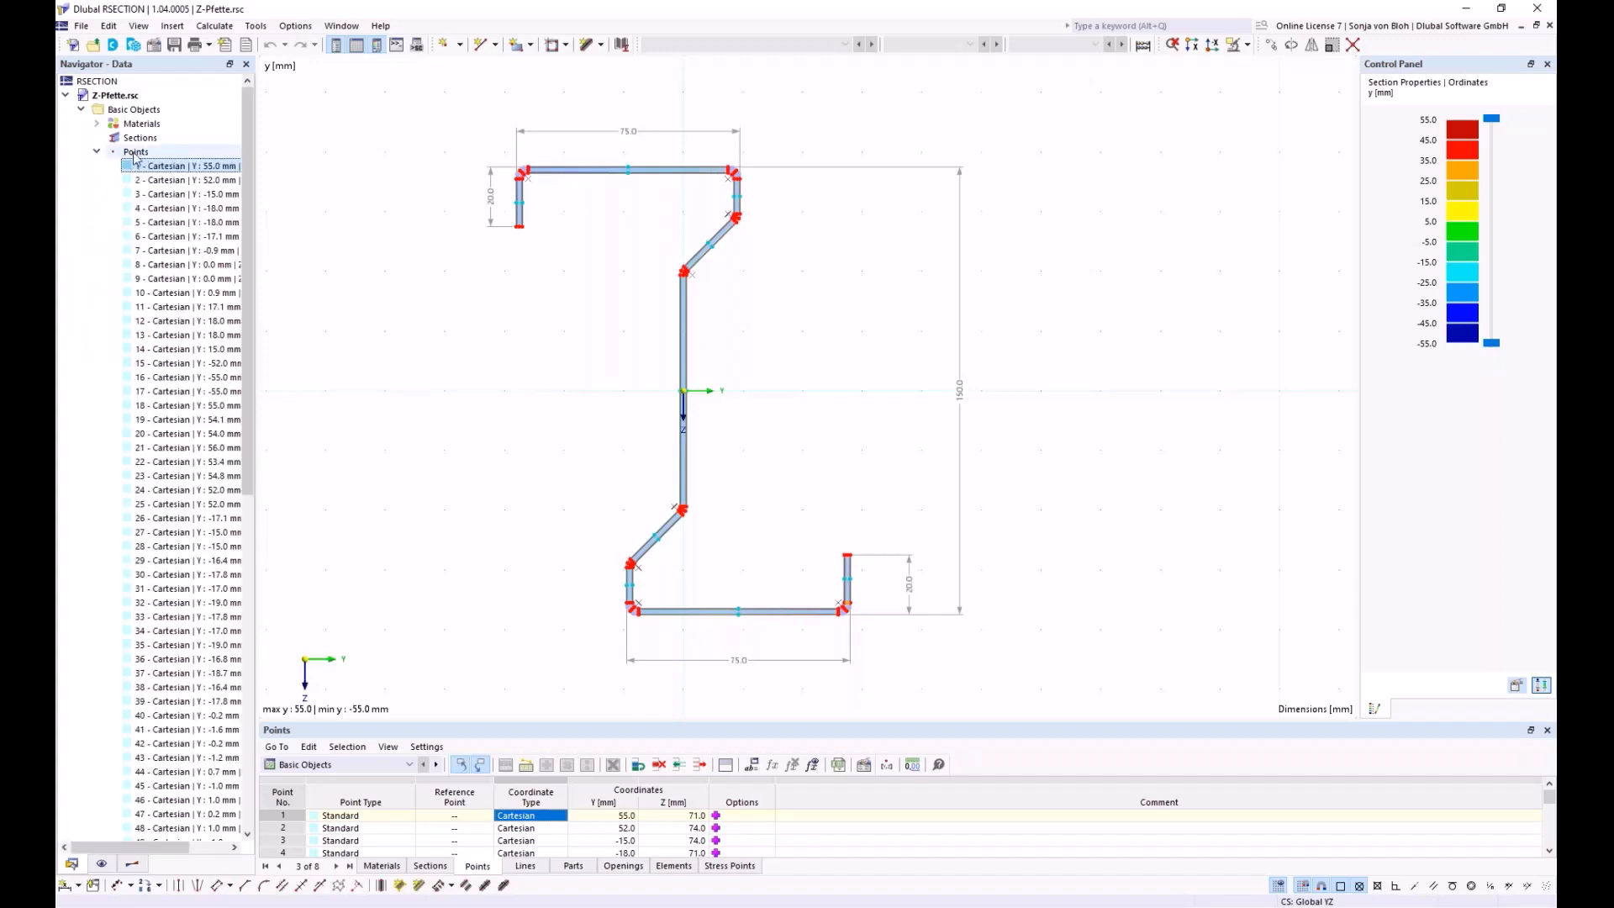
{"action": "right_click", "coordinate": [135, 154]}
{"action": "mouse_move", "coordinate": [185, 181]}
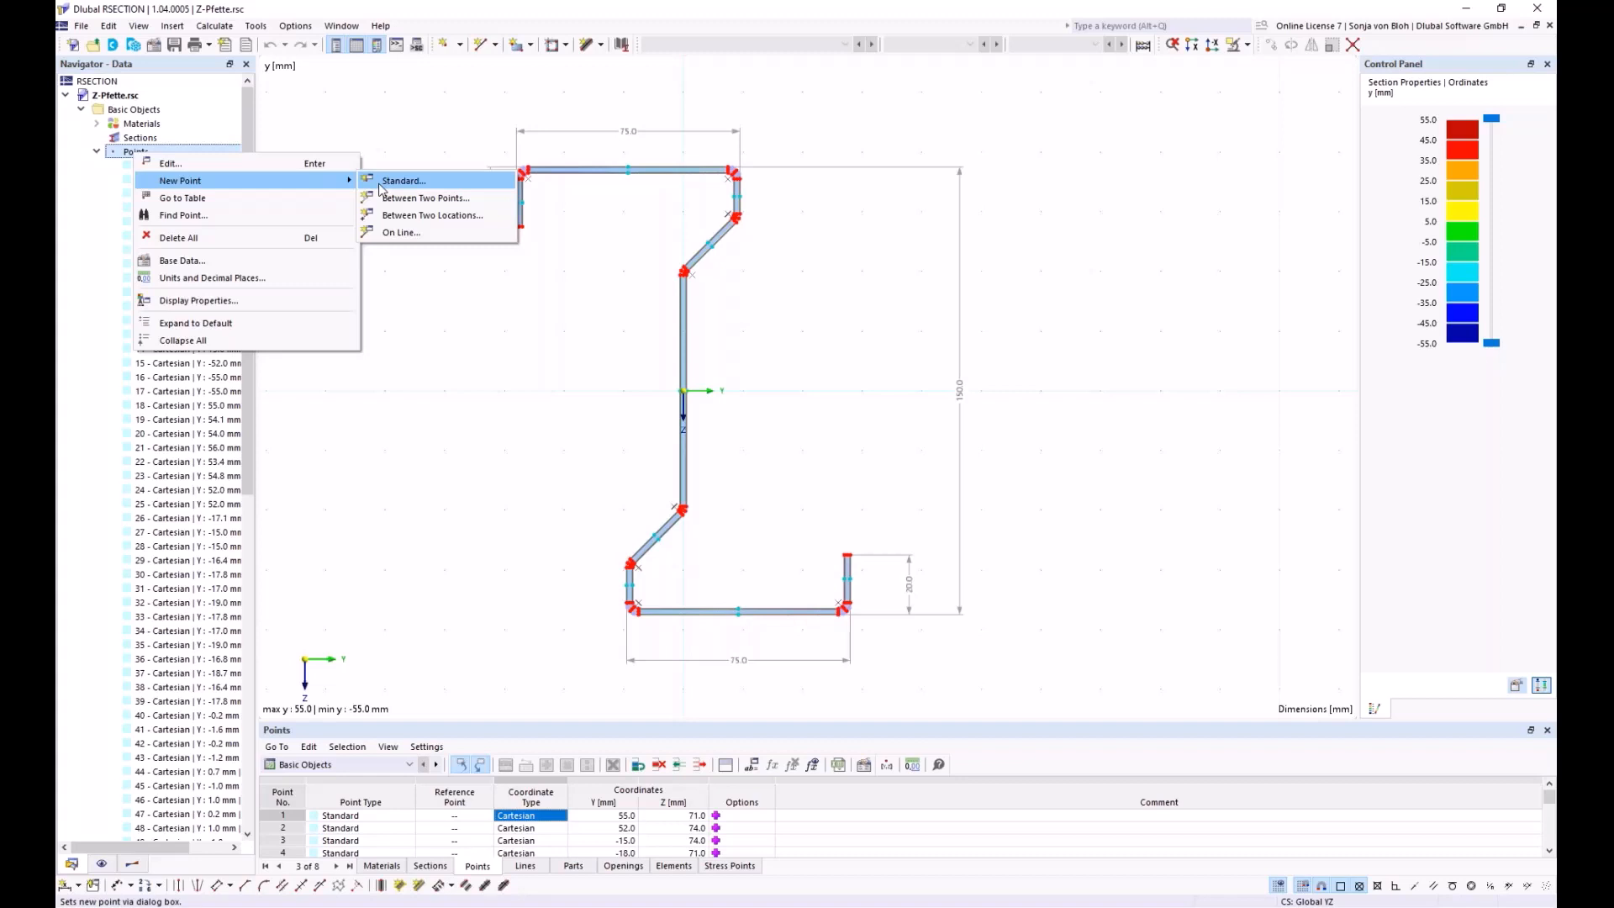
{"action": "left_click", "coordinate": [108, 861]}
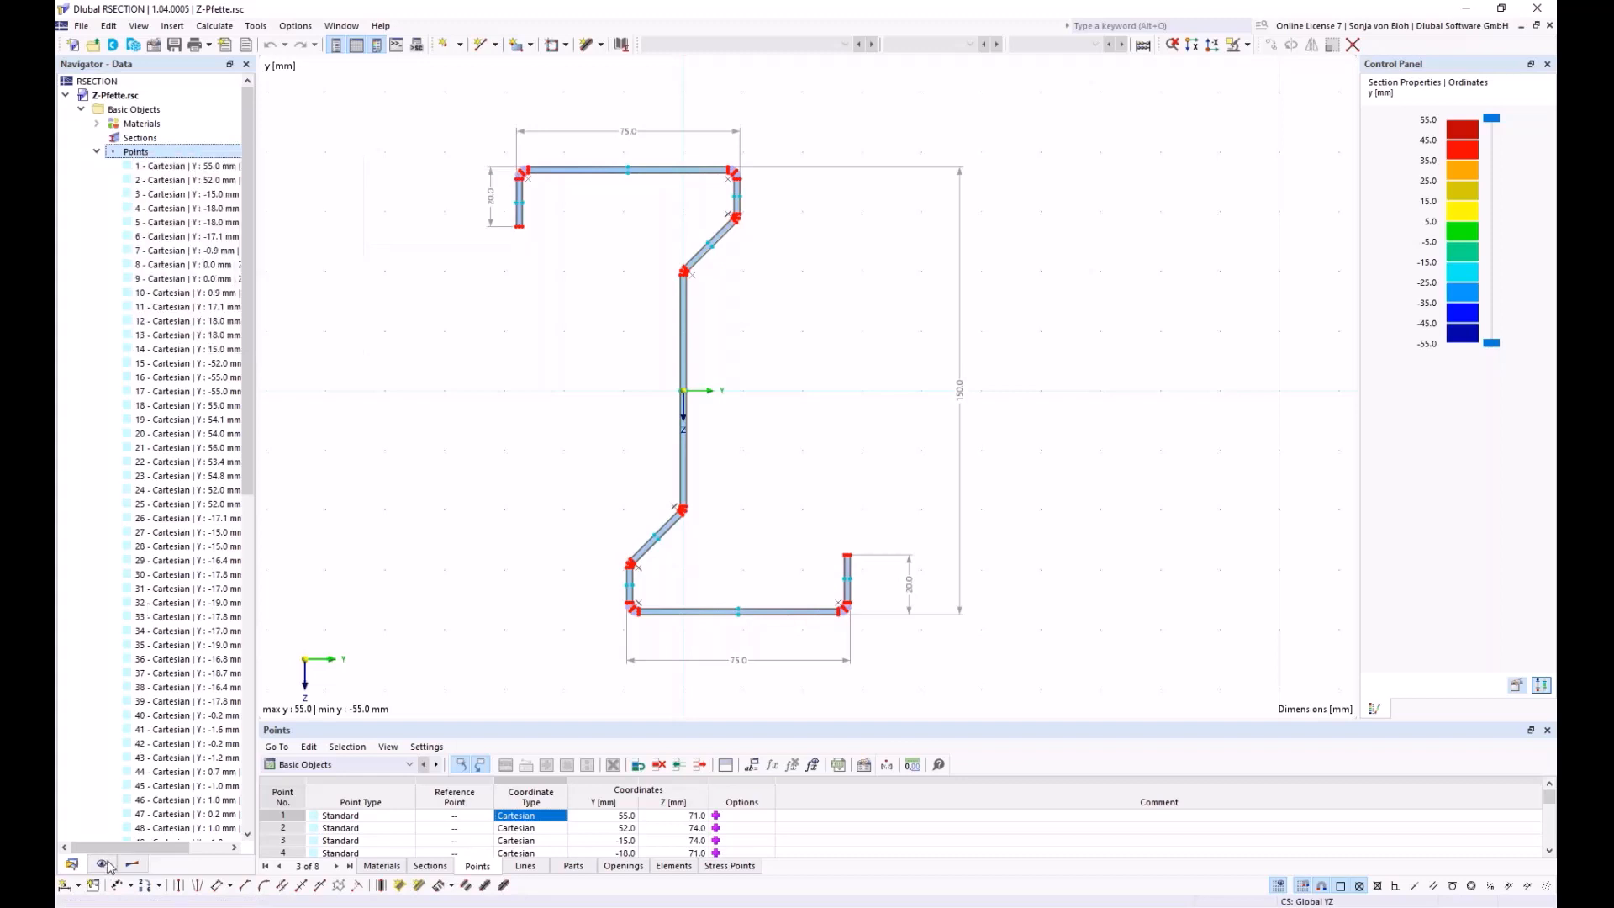
Step: Hide the points of the section model and show them again in the display settings
{"action": "left_click", "coordinate": [106, 863]}
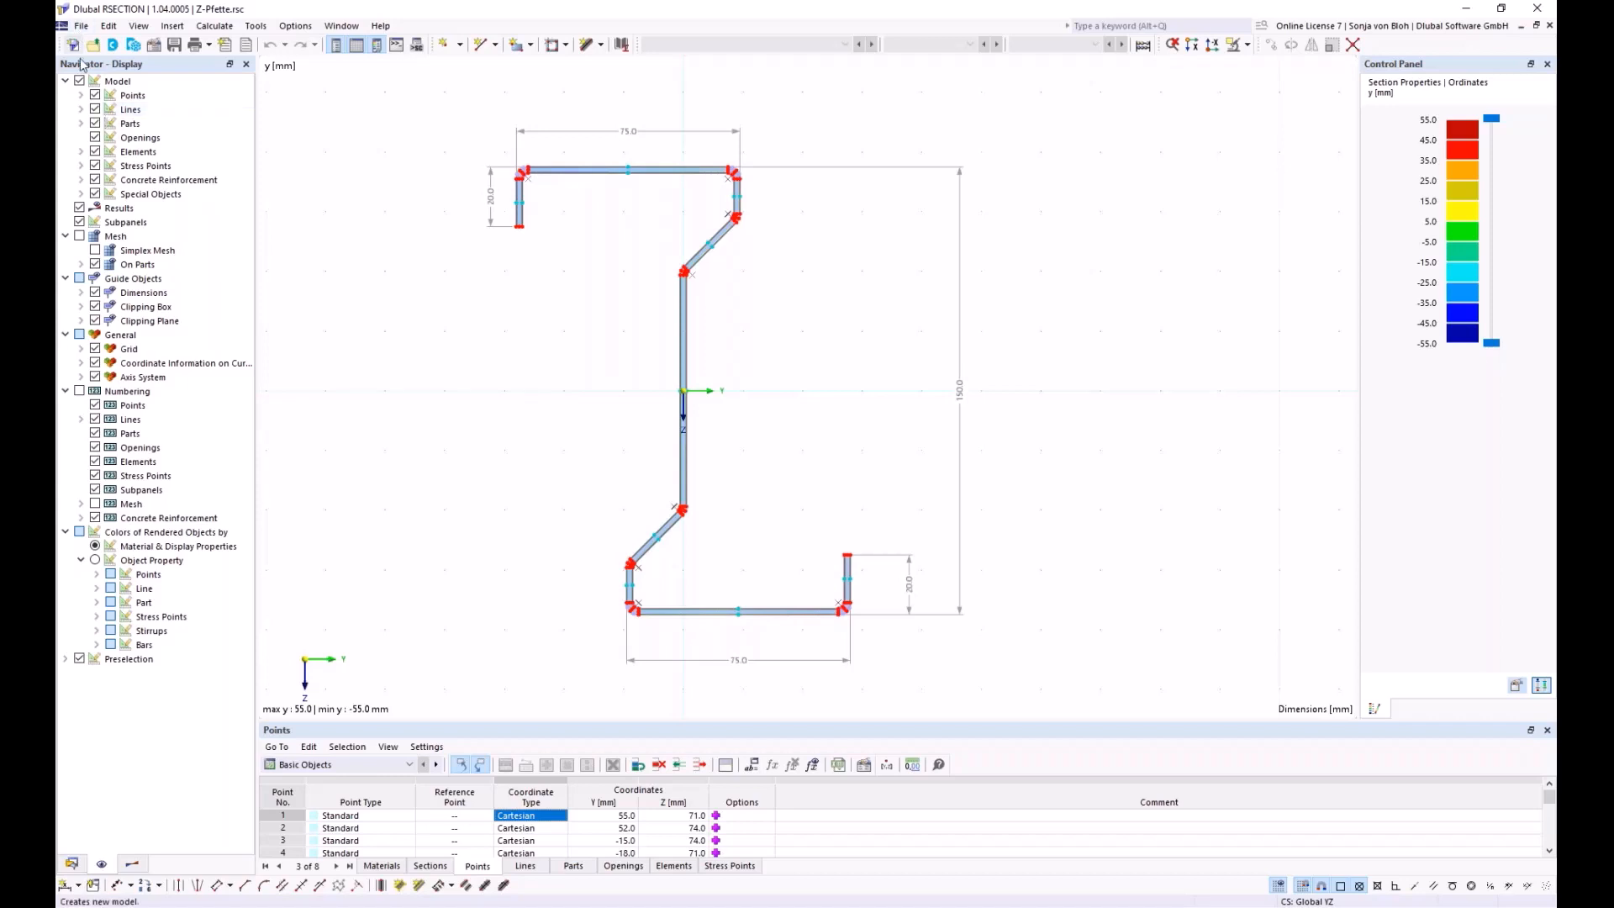
{"action": "left_click", "coordinate": [95, 96]}
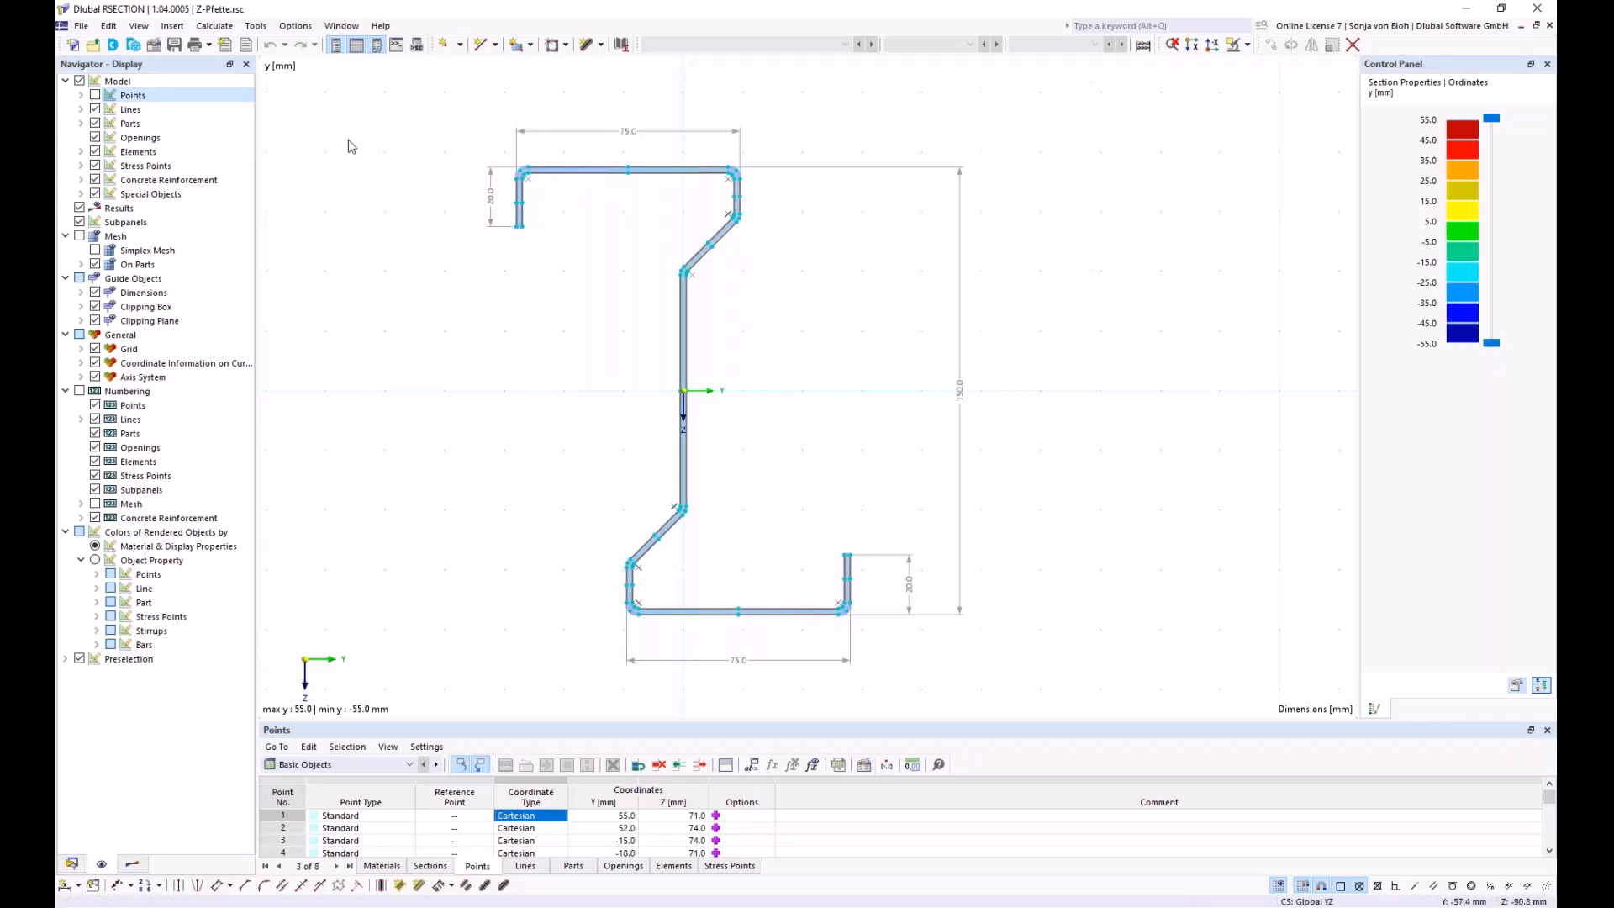
{"action": "left_click", "coordinate": [95, 96]}
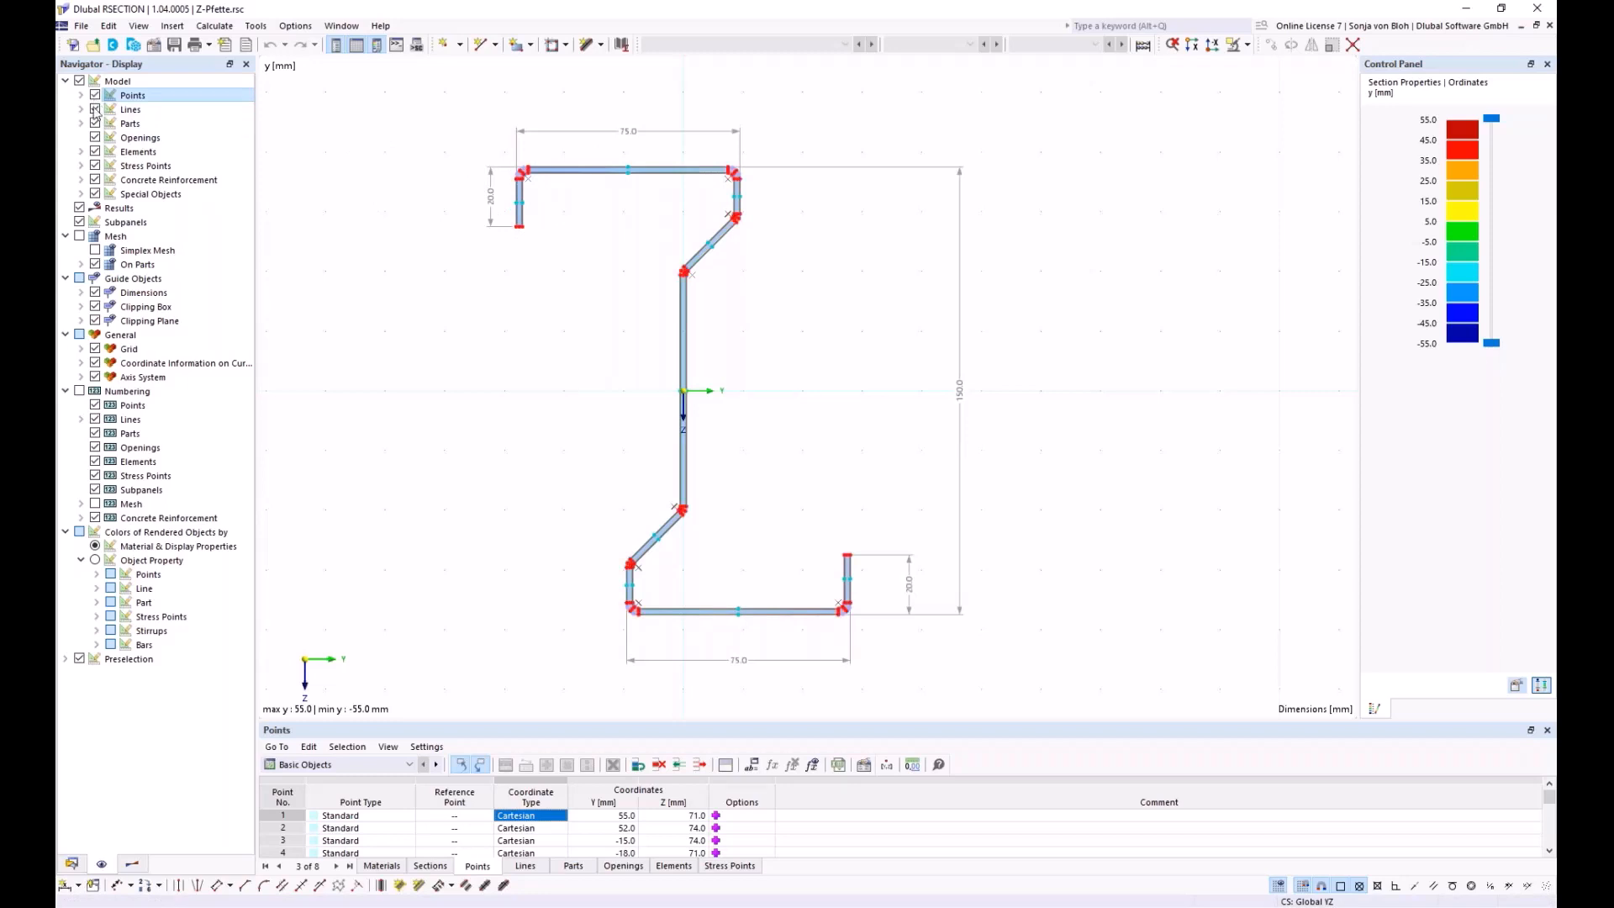
Step: Switch the section property results from Effective Thin-Walled Analysis to Thin-Walled Analysis
{"action": "left_click", "coordinate": [137, 863]}
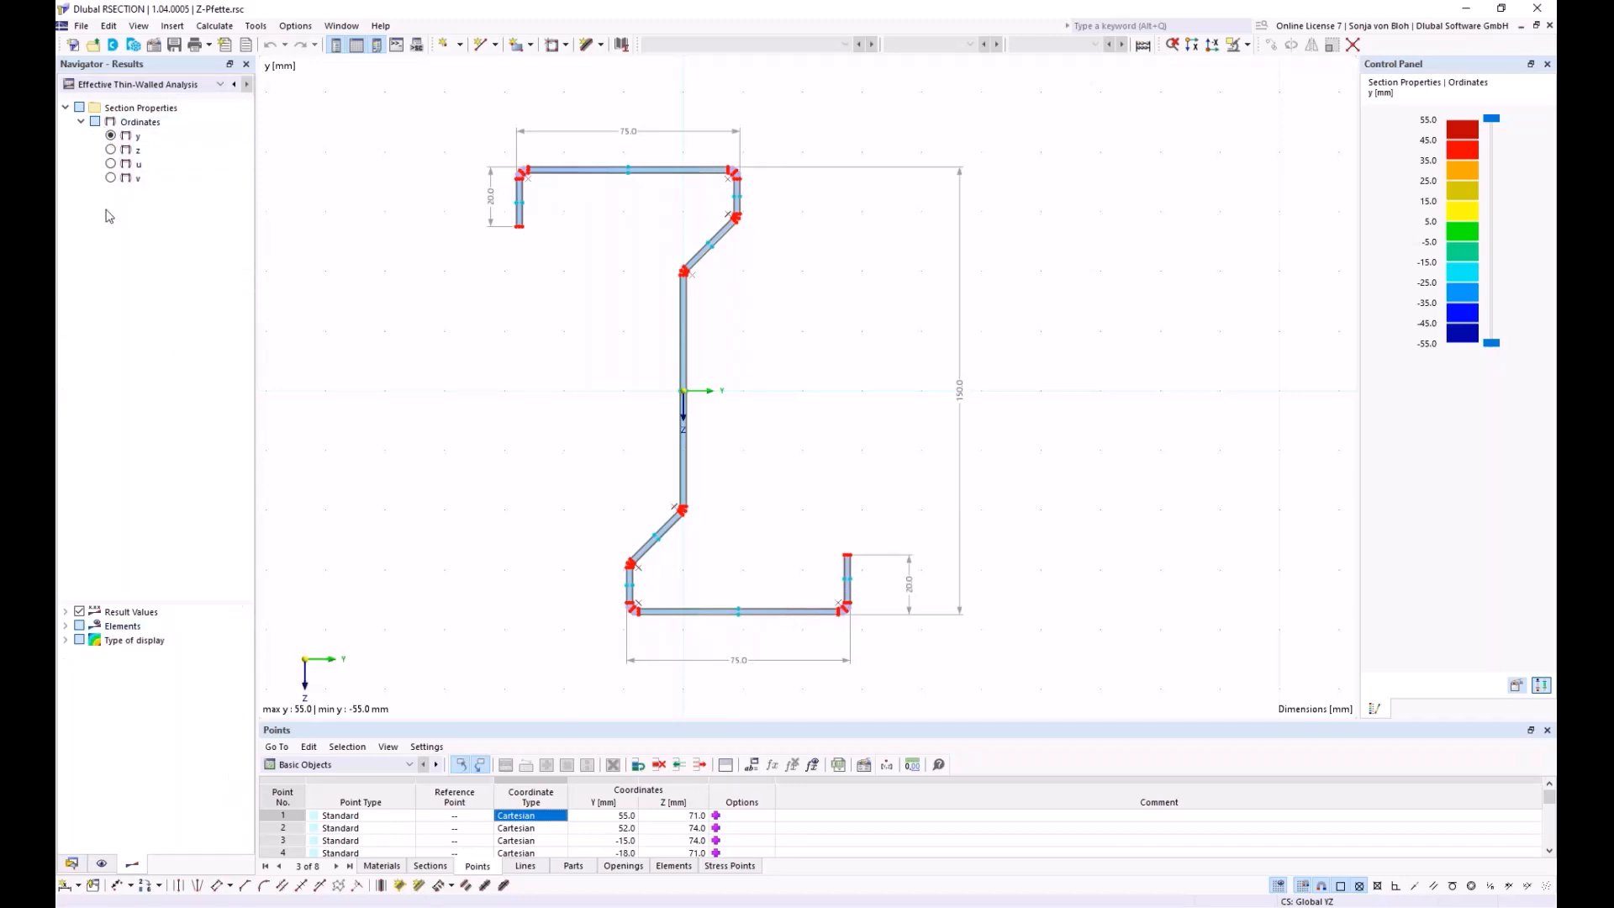
{"action": "left_click", "coordinate": [148, 84]}
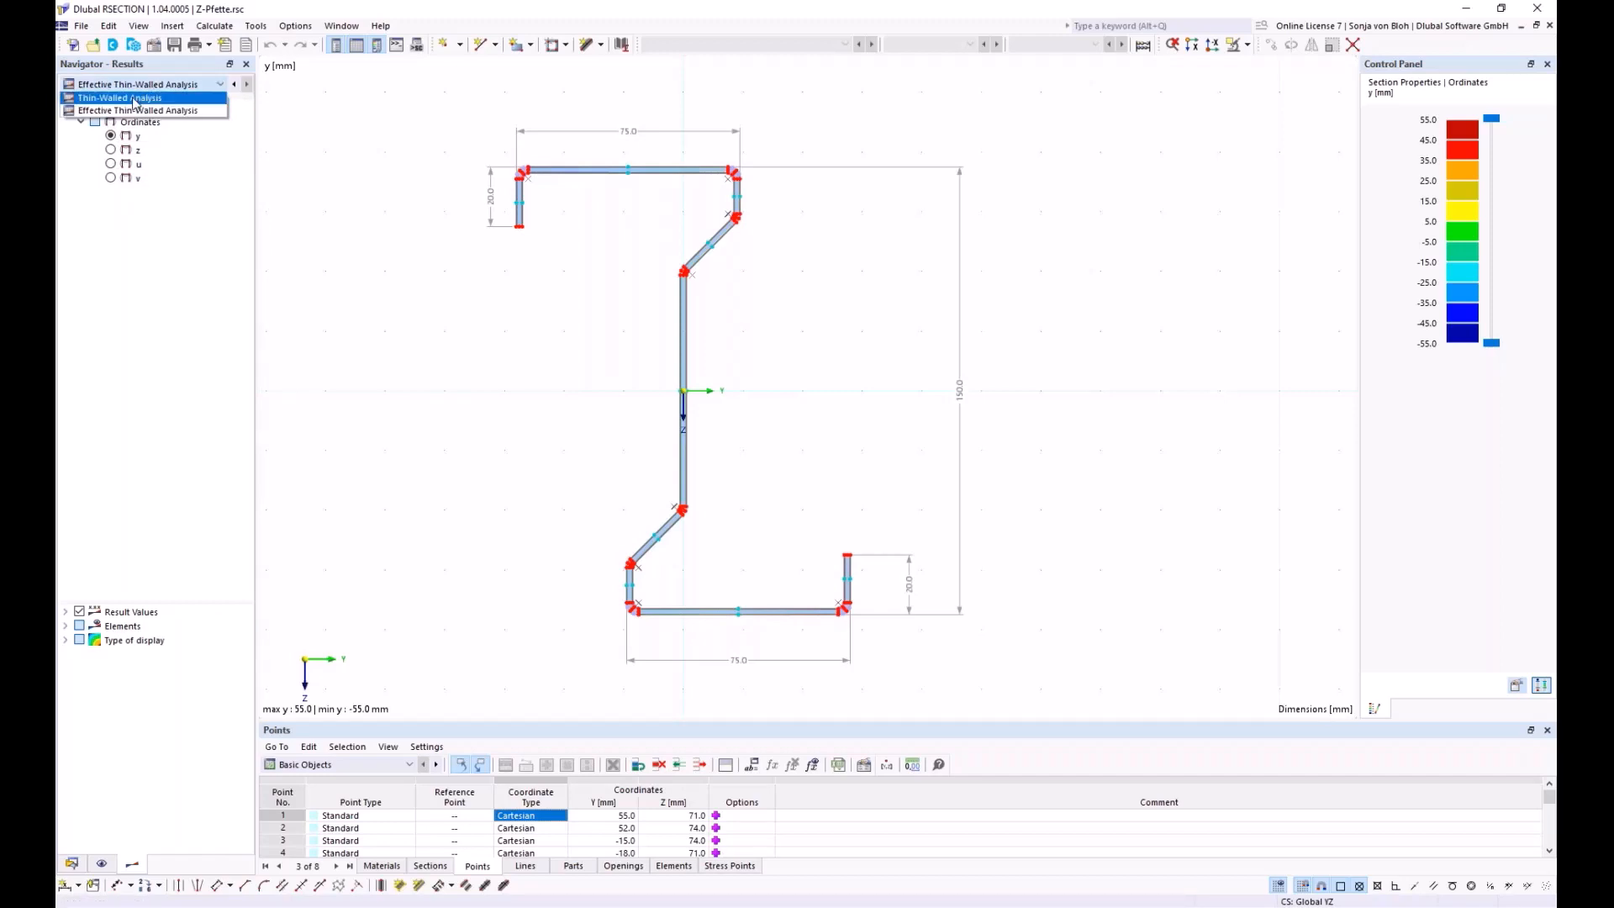
{"action": "left_click", "coordinate": [134, 98]}
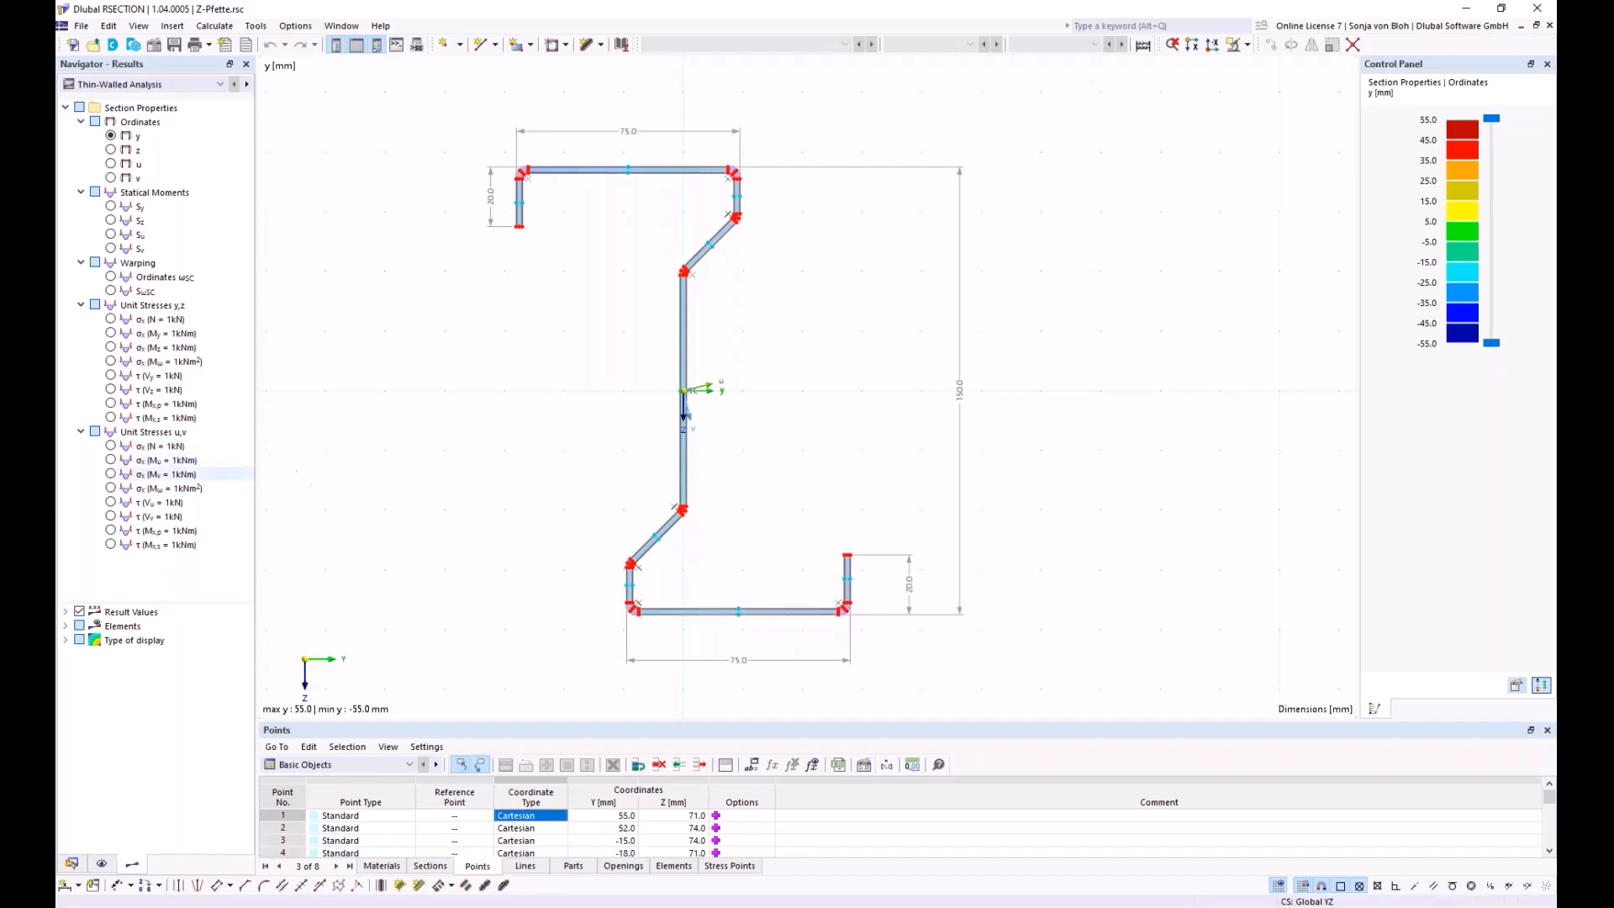
{"action": "middle_click_drag", "start_coordinate": [522, 407], "coordinate": [494, 371]}
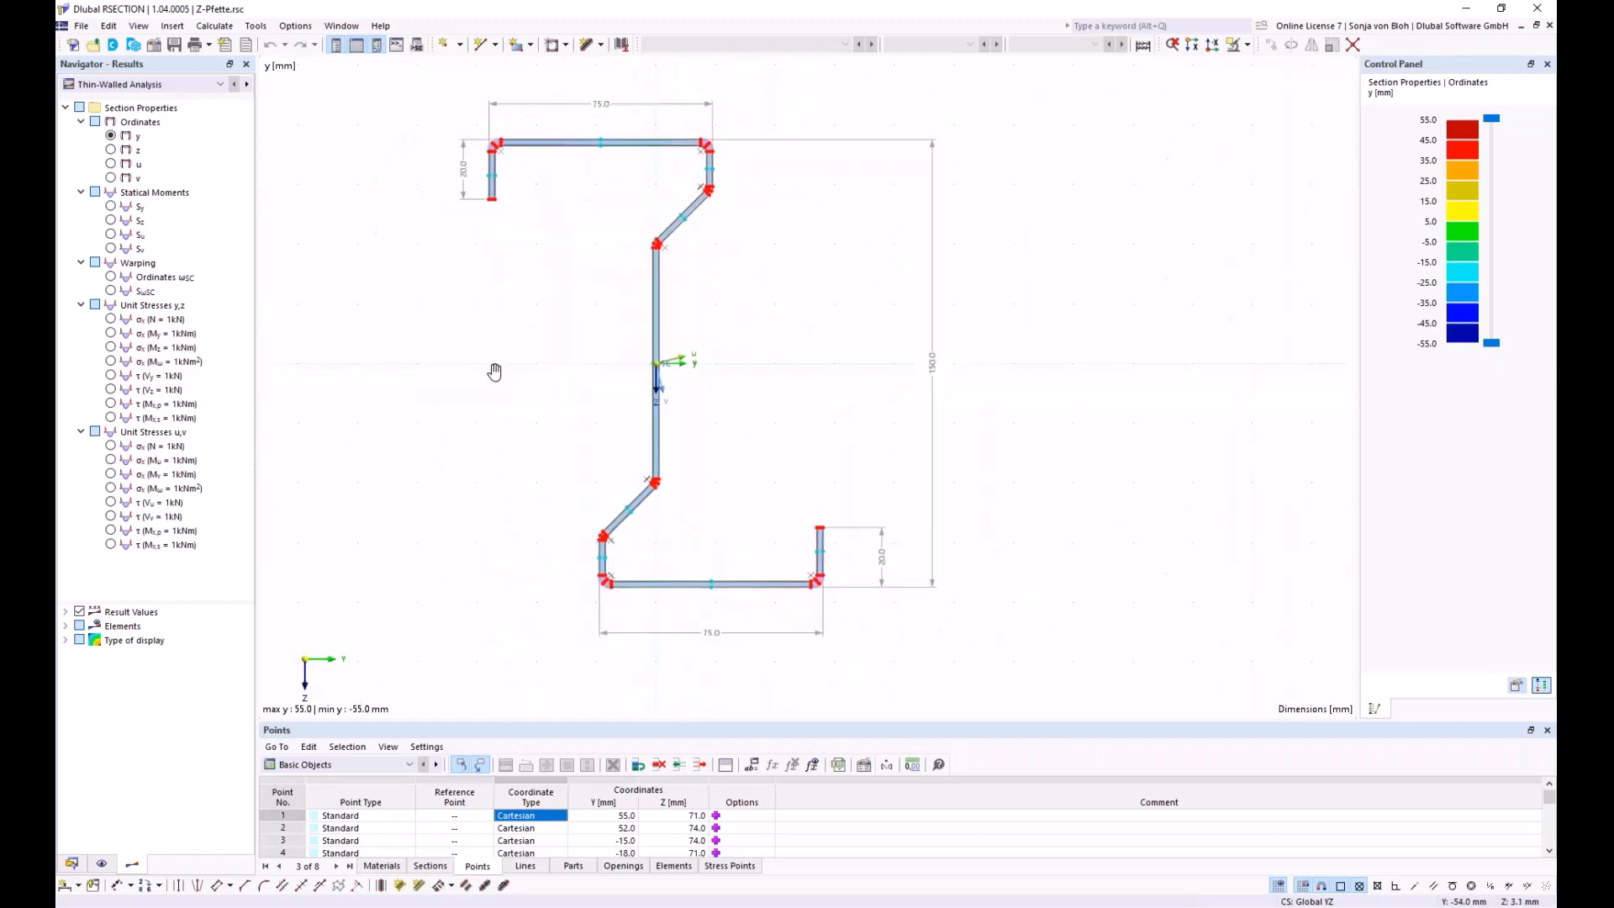
{"action": "scroll", "coordinate": [494, 372], "scroll_direction": "down", "scroll_amount": 3}
{"action": "scroll", "coordinate": [494, 371], "scroll_direction": "up", "scroll_amount": 3}
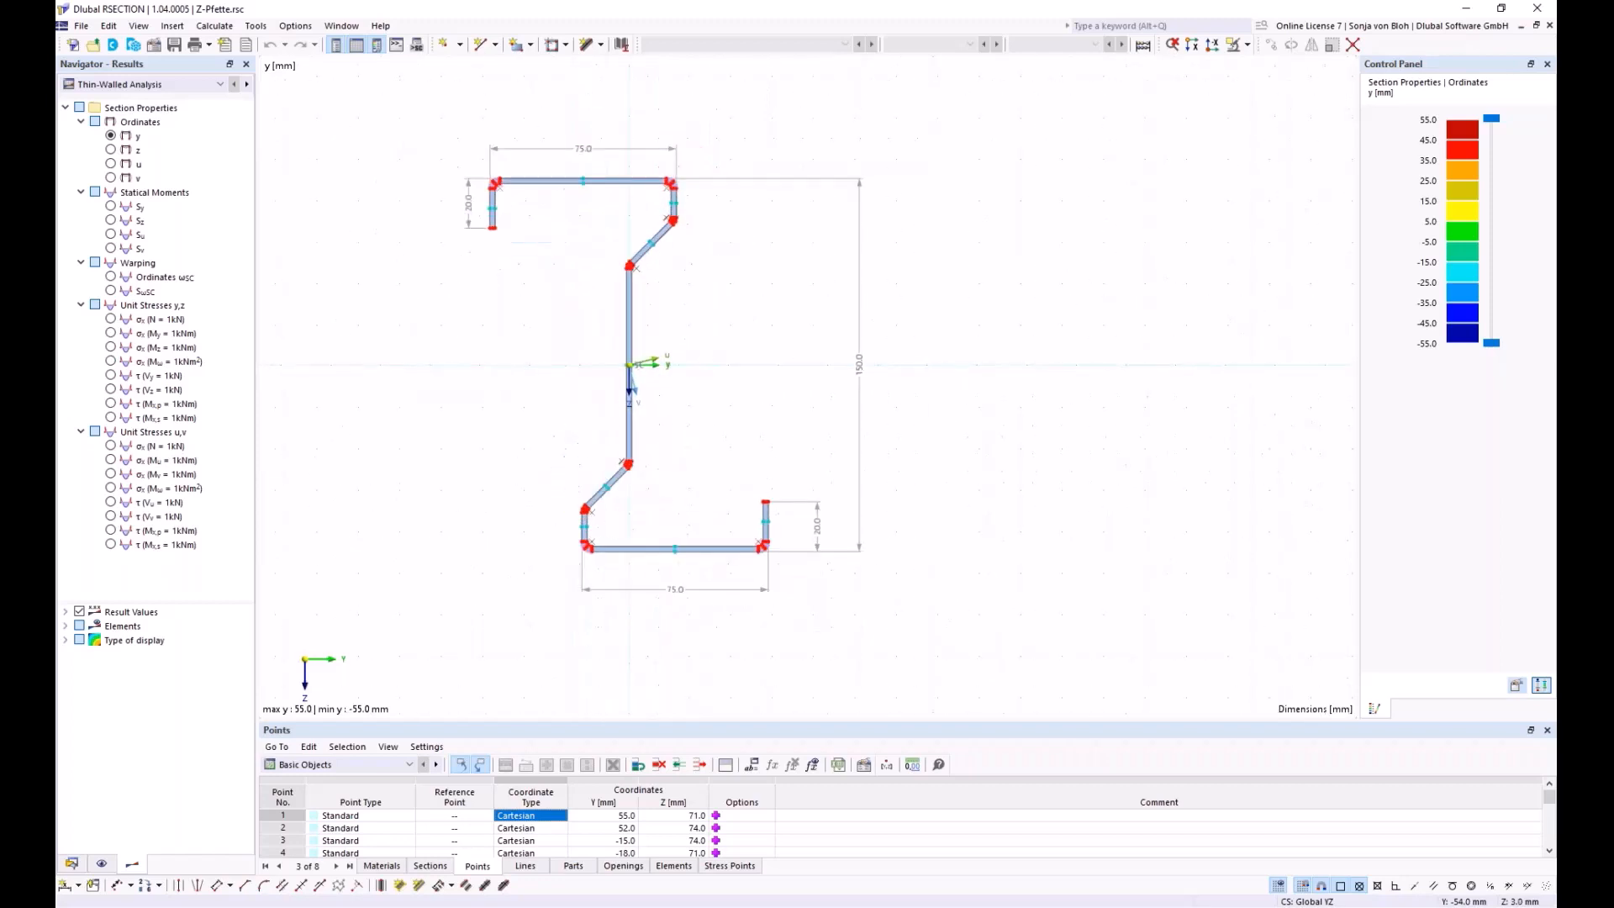
{"action": "scroll", "coordinate": [656, 370], "scroll_direction": "down", "scroll_amount": 2}
{"action": "scroll", "coordinate": [655, 370], "scroll_direction": "up", "scroll_amount": 2}
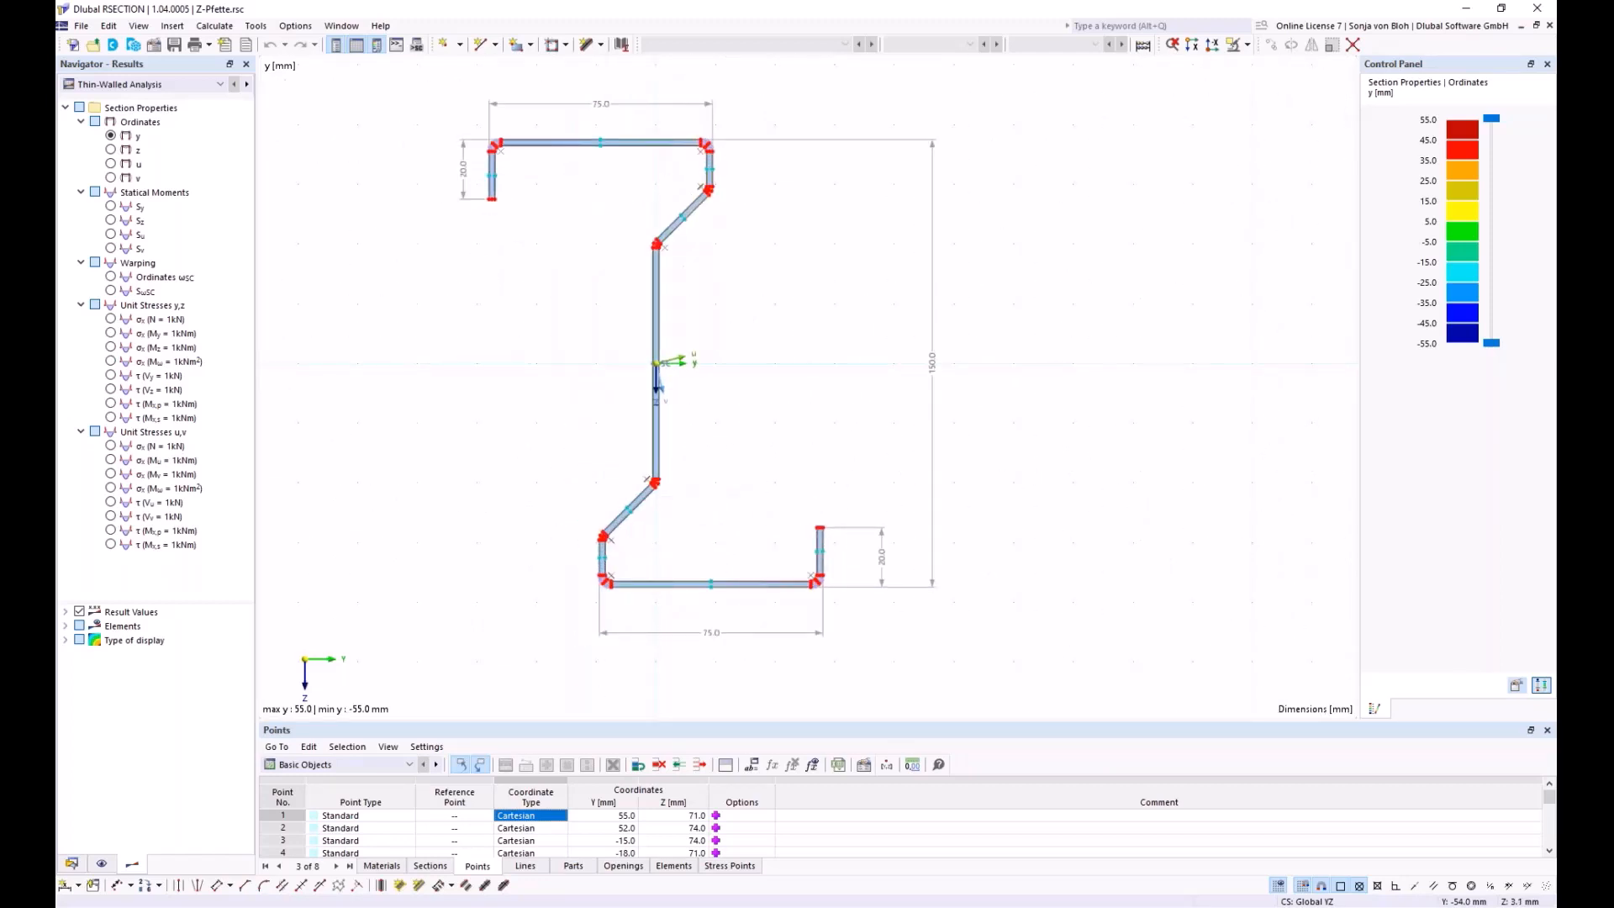
{"action": "right_click", "coordinate": [481, 351]}
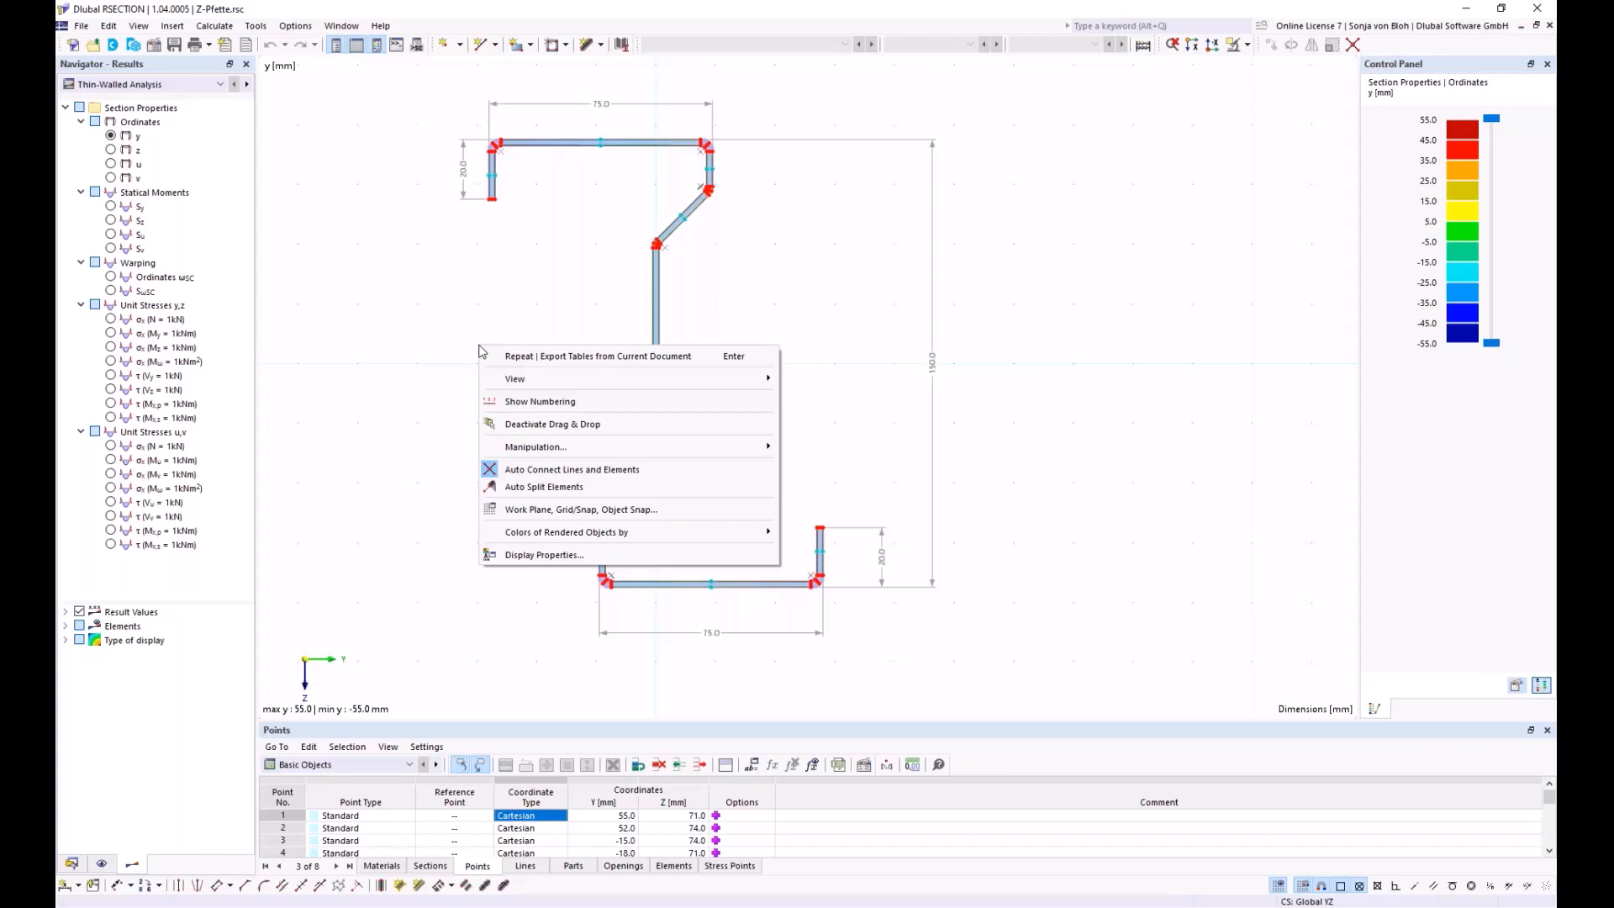
{"action": "left_click", "coordinate": [443, 276]}
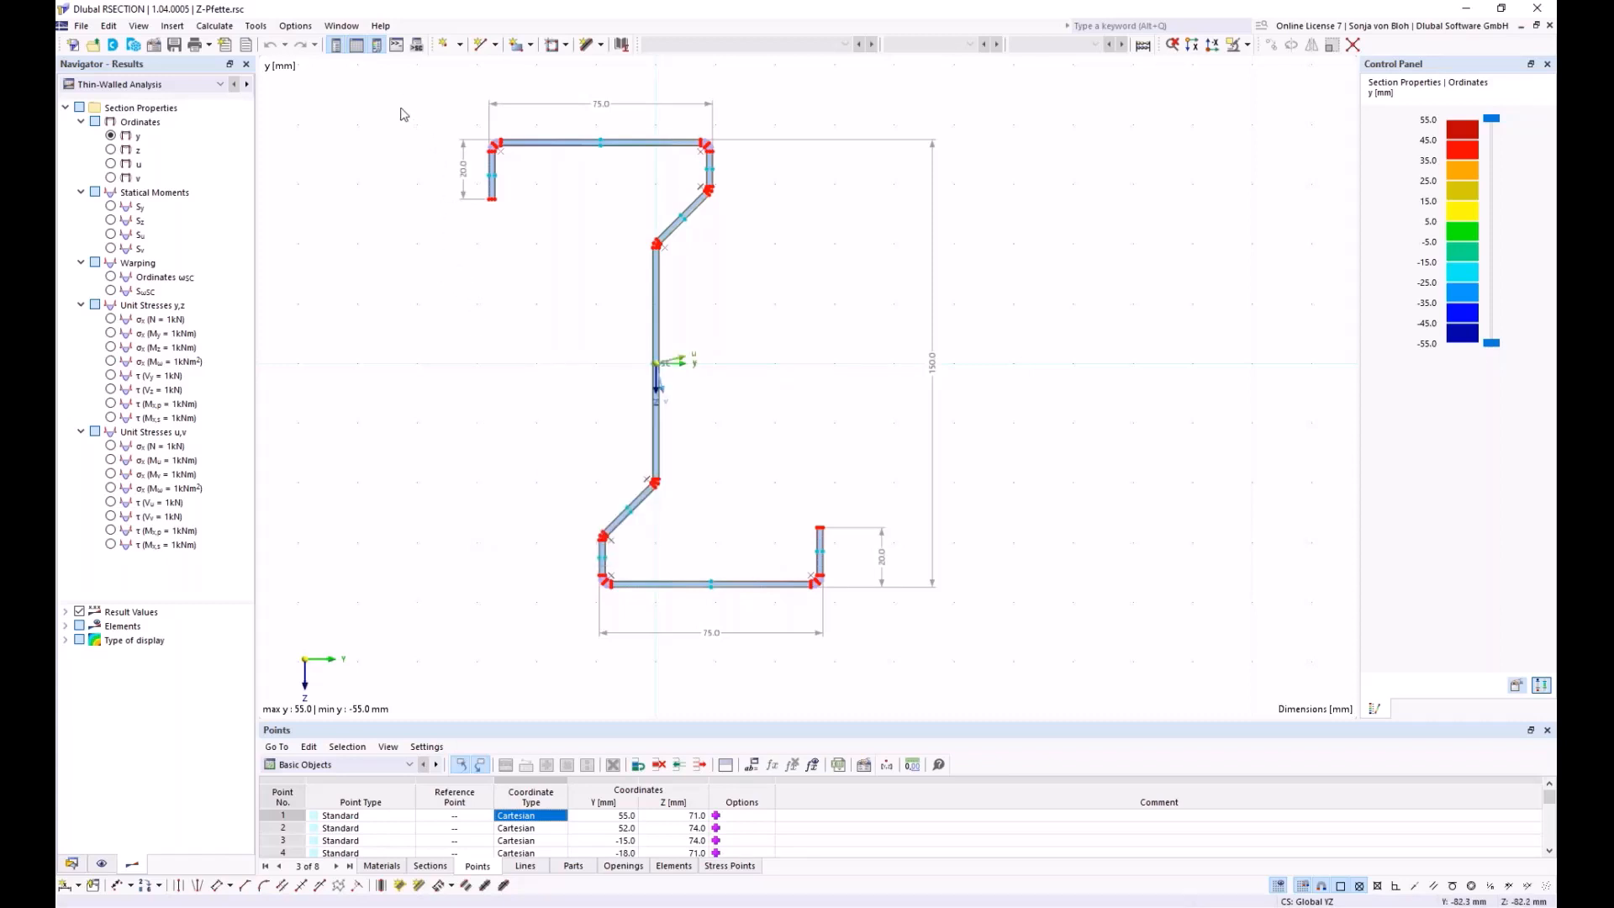
Step: Try an enclosing window selection and a crossing window selection around the section's upper-left lip, clearing each selection
{"action": "left_click_drag", "start_coordinate": [400, 97], "coordinate": [548, 244]}
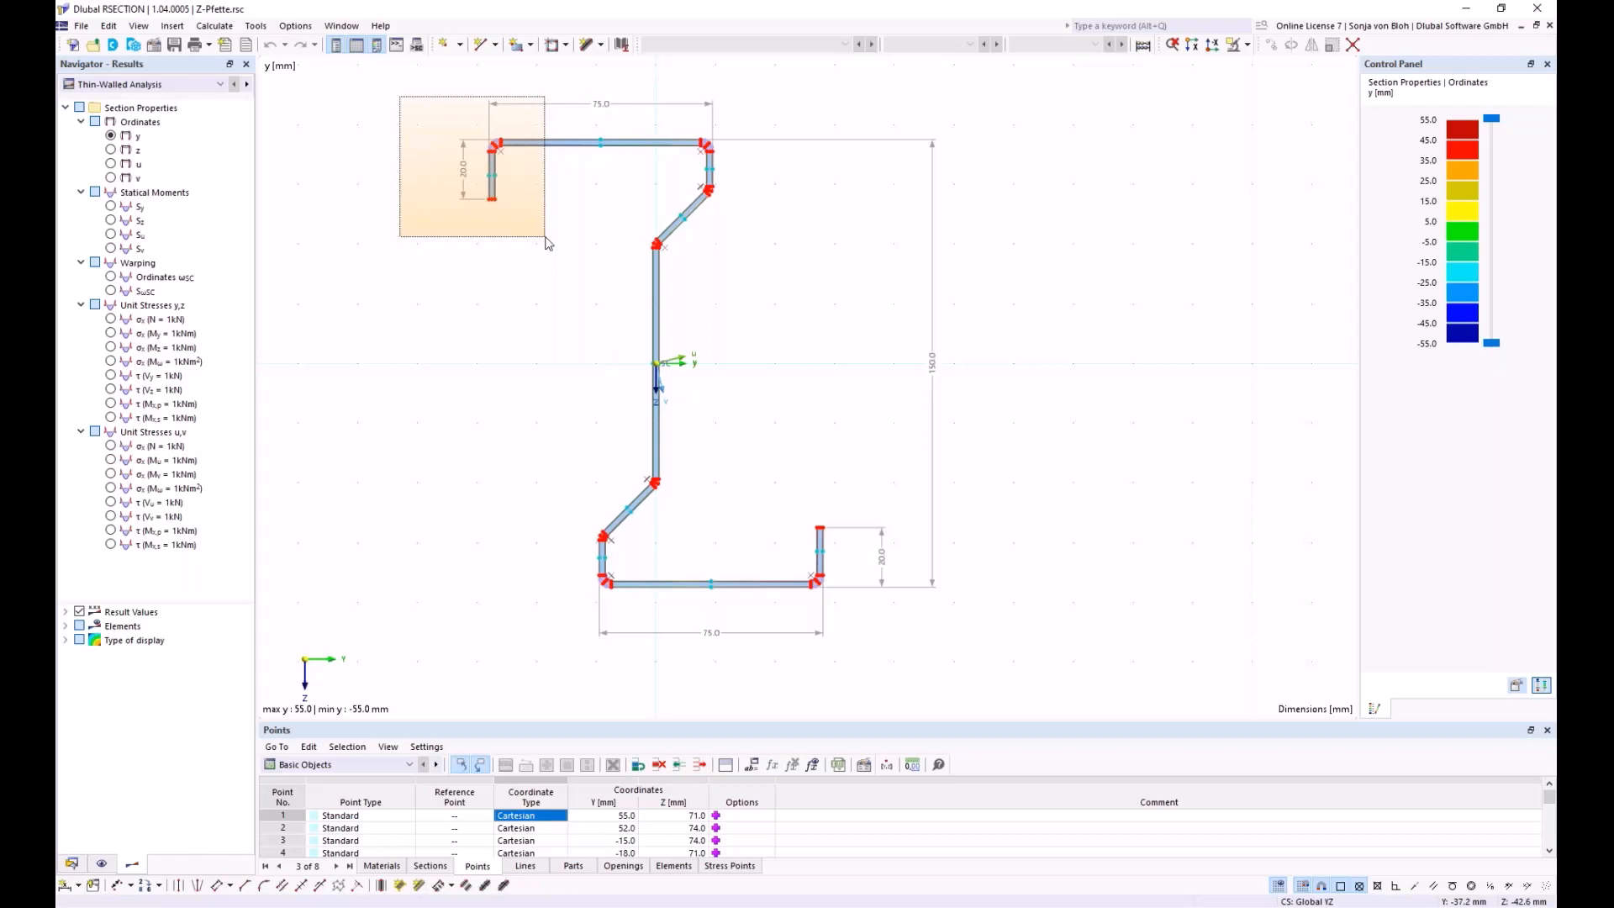
{"action": "left_click_drag", "start_coordinate": [547, 243], "coordinate": [547, 243]}
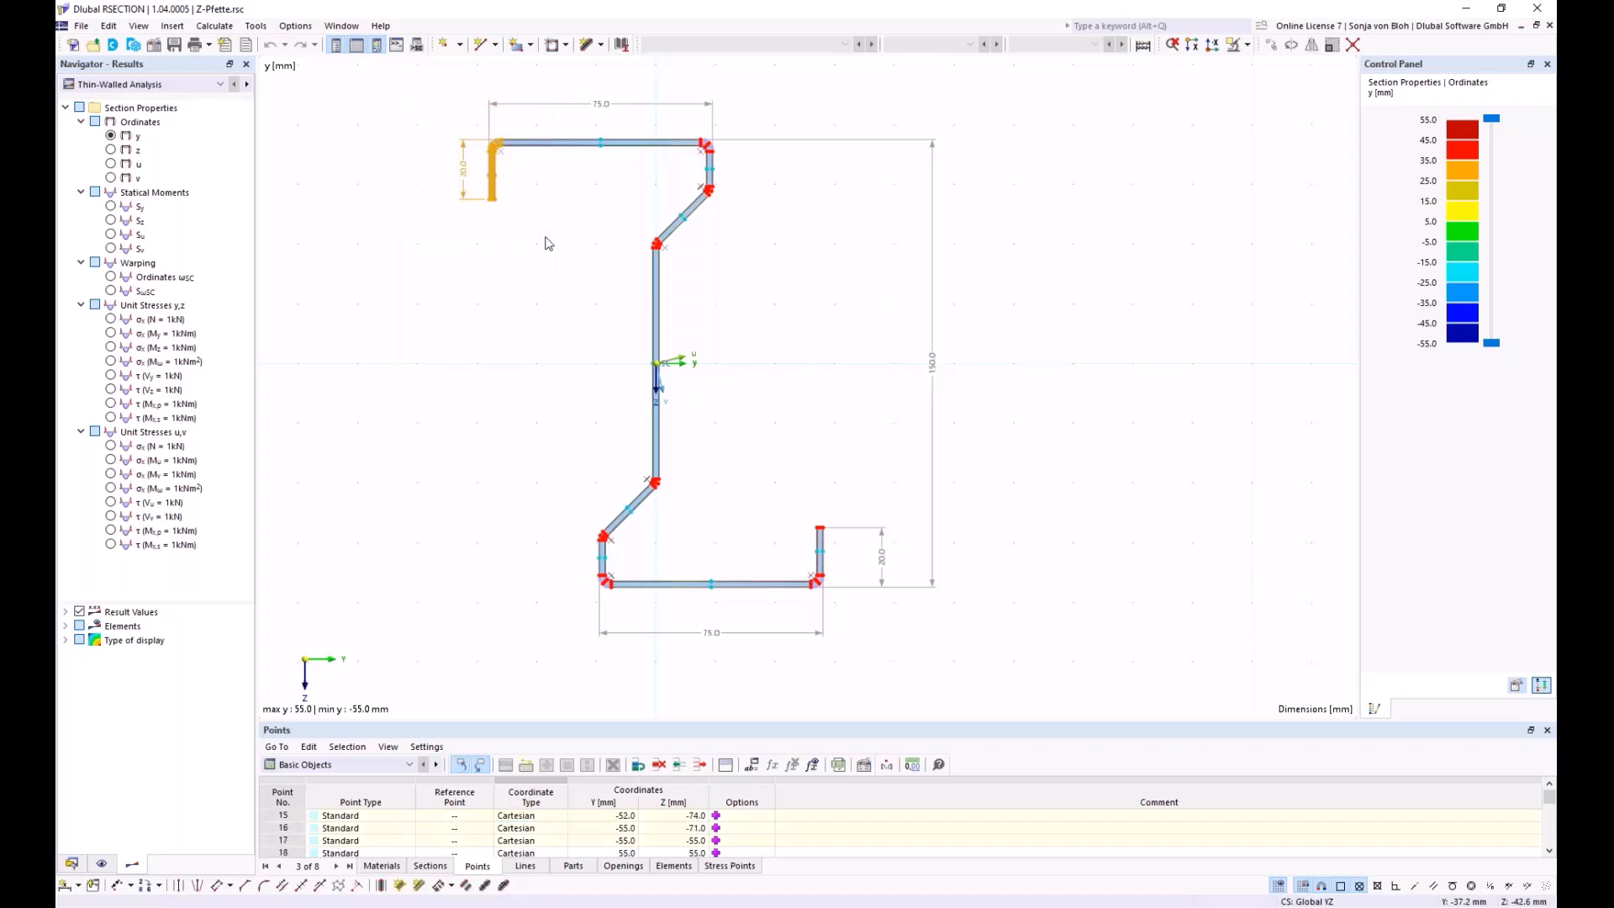
{"action": "key", "text": "Escape"}
{"action": "left_click_drag", "start_coordinate": [542, 244], "coordinate": [415, 117]}
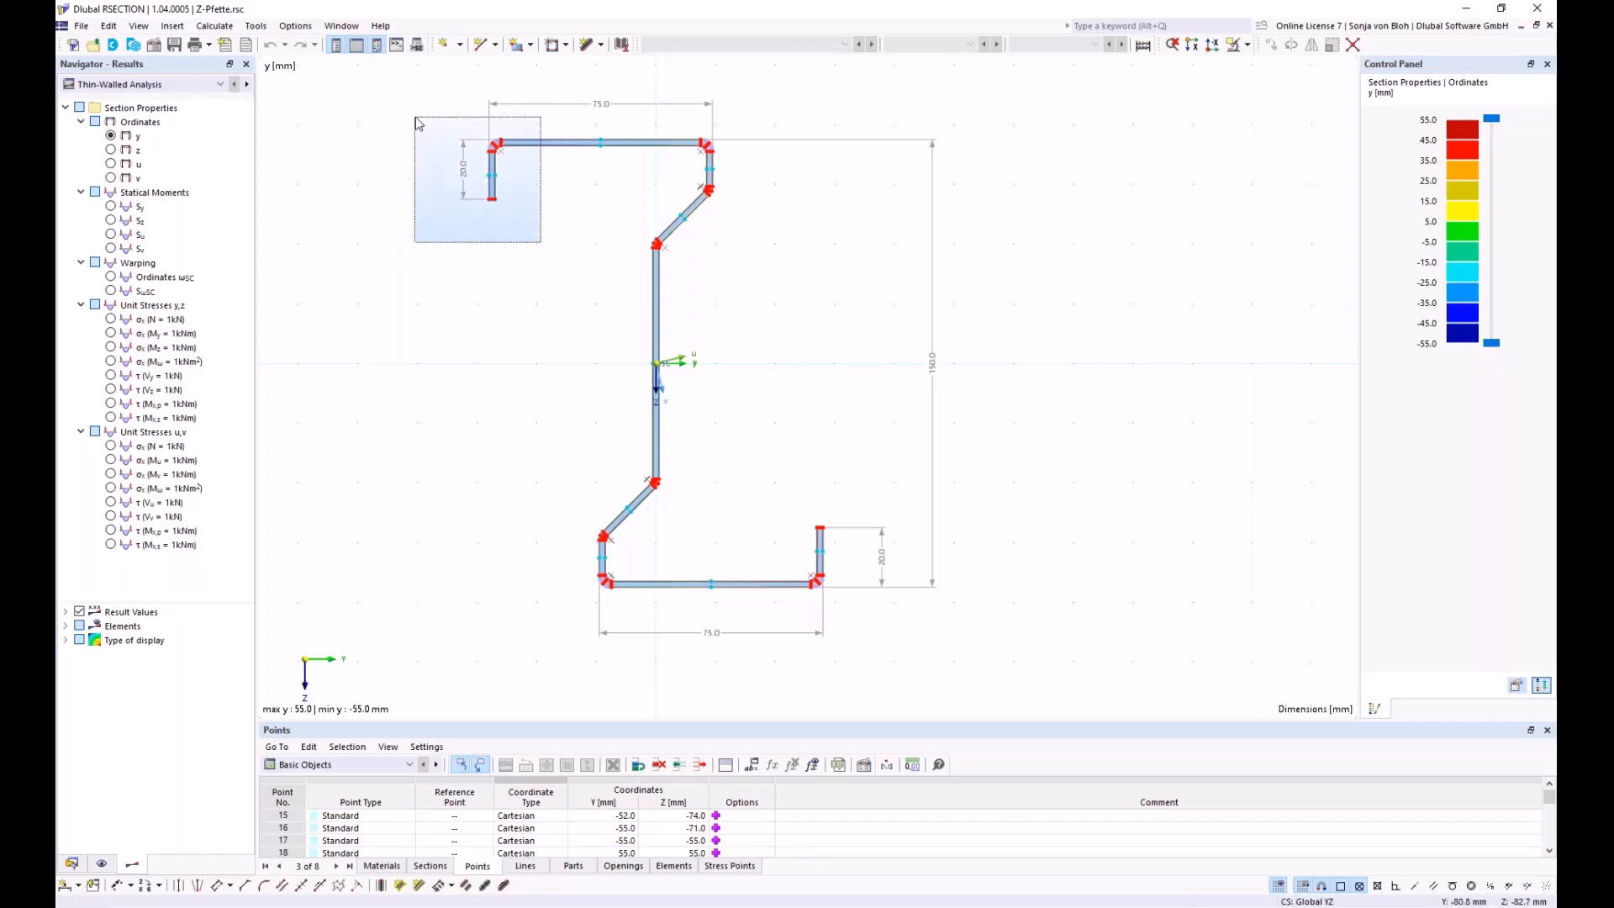
{"action": "left_click_drag", "start_coordinate": [418, 123], "coordinate": [417, 123]}
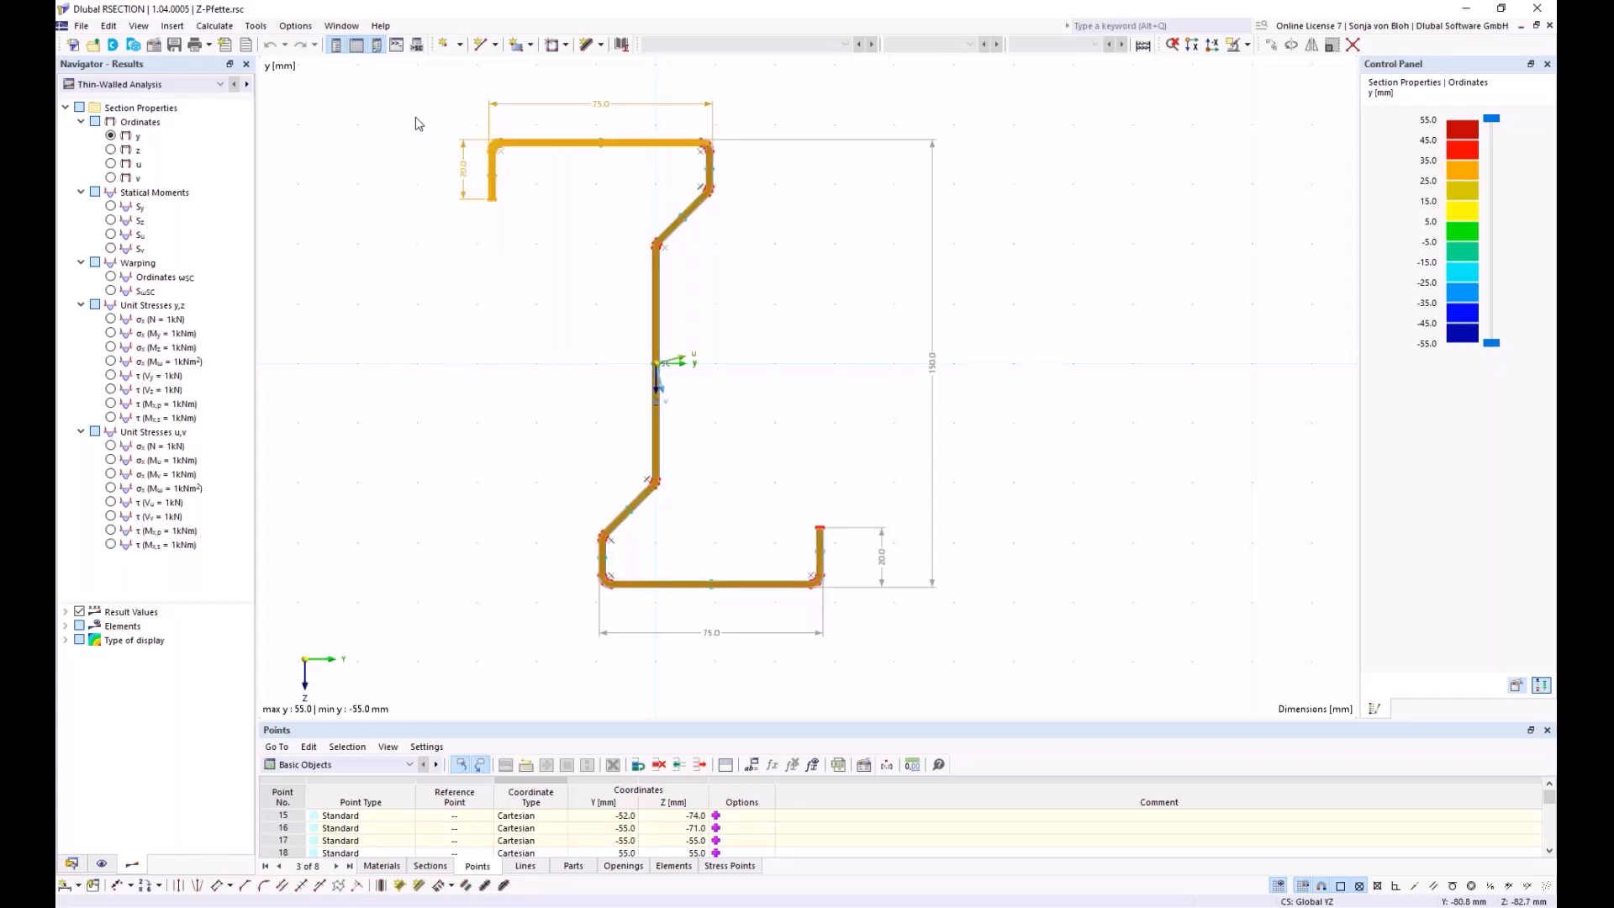
{"action": "left_click", "coordinate": [451, 227]}
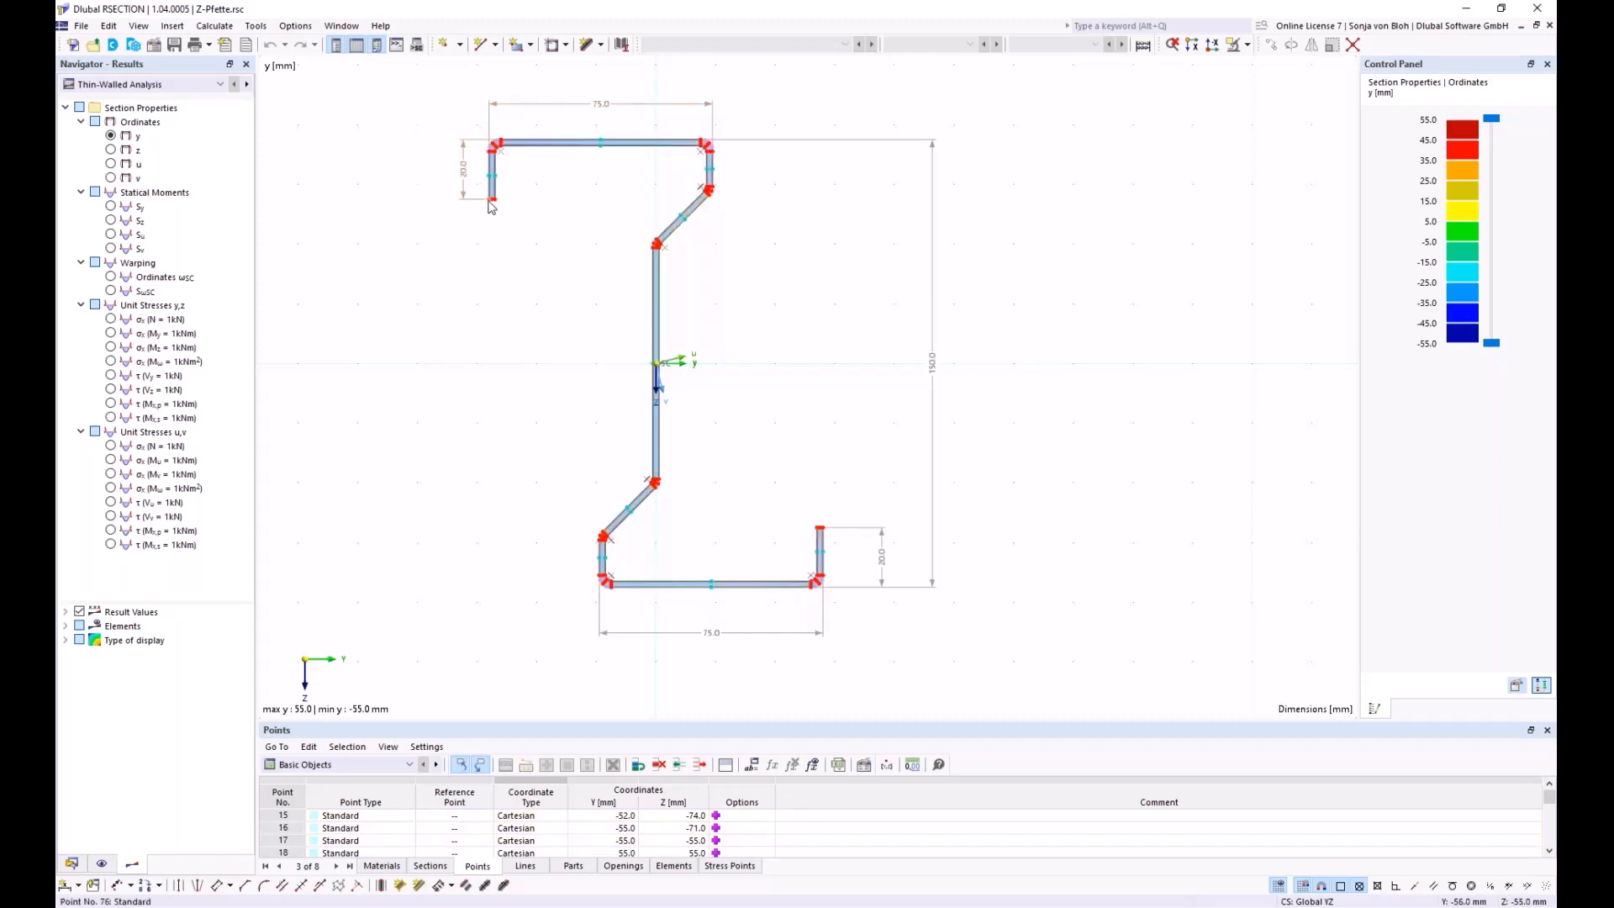
{"action": "scroll", "coordinate": [460, 200], "scroll_direction": "up", "scroll_amount": 6}
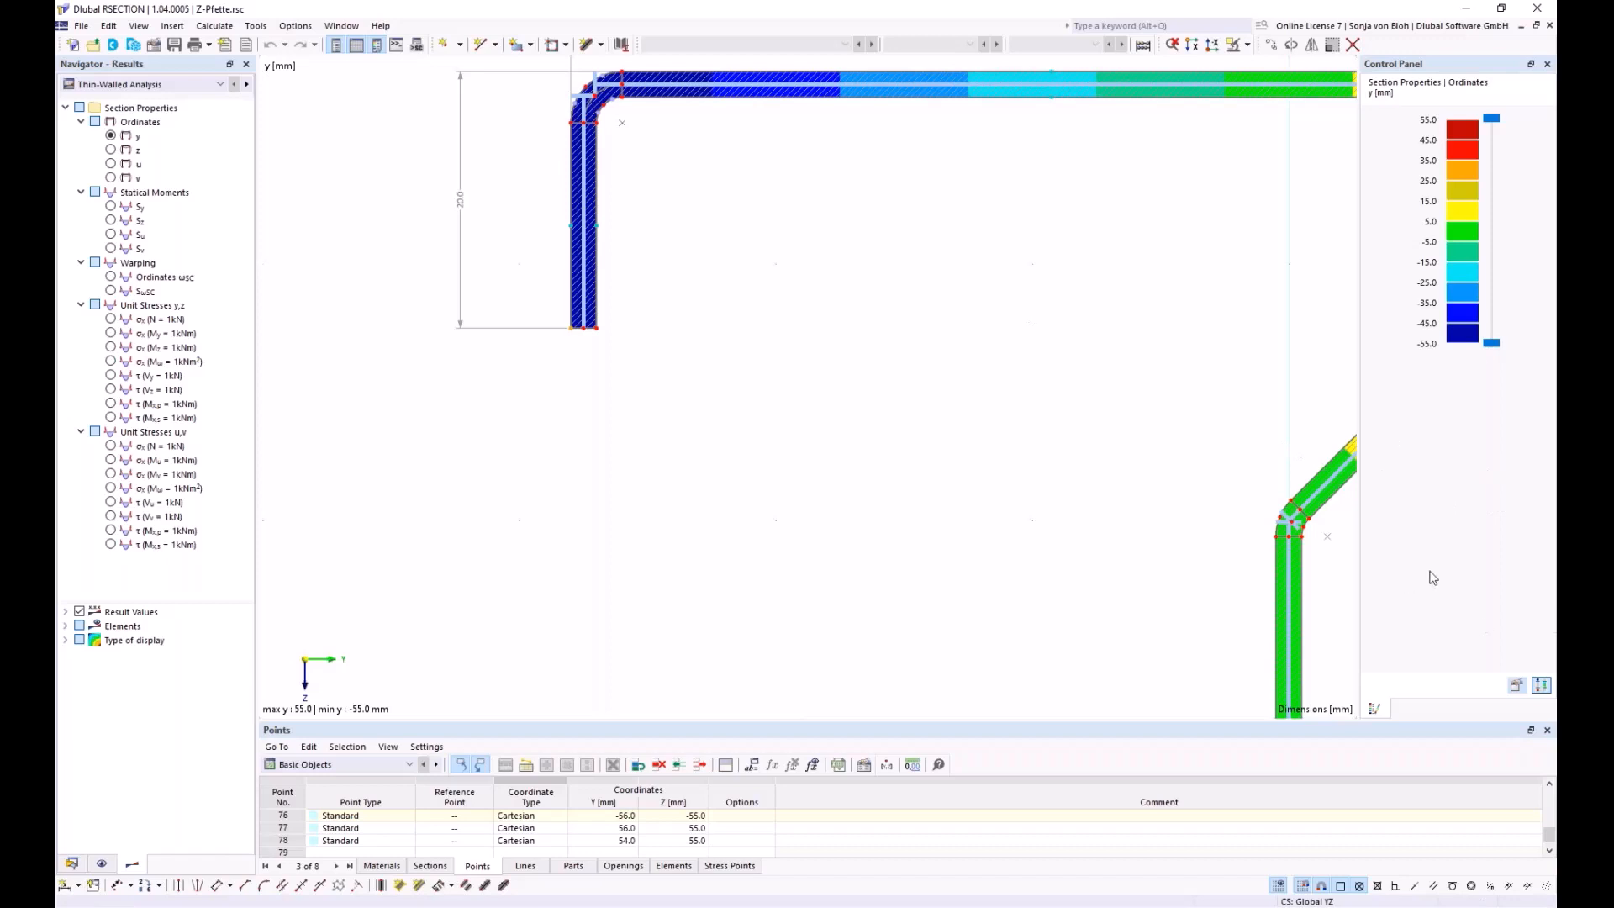
{"action": "key", "text": "alt+Tab"}
Step: Start a new model named Example 1 and set its analysis method to Thin-Walled Analysis
{"action": "left_click", "coordinate": [73, 46]}
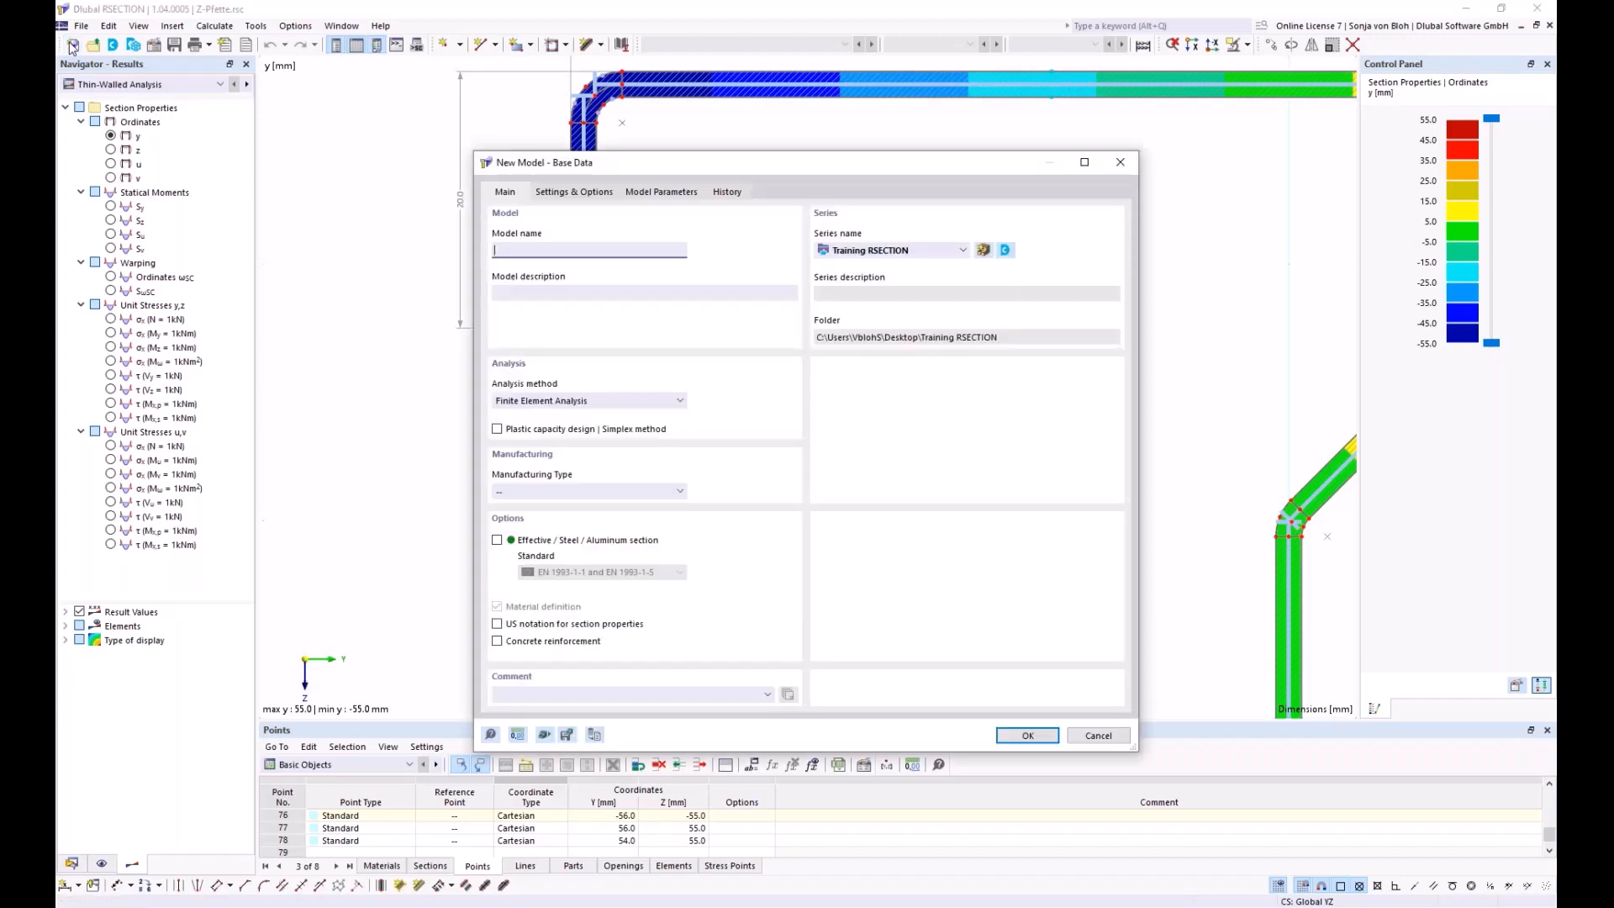
{"action": "left_click_drag", "start_coordinate": [606, 163], "coordinate": [566, 126]}
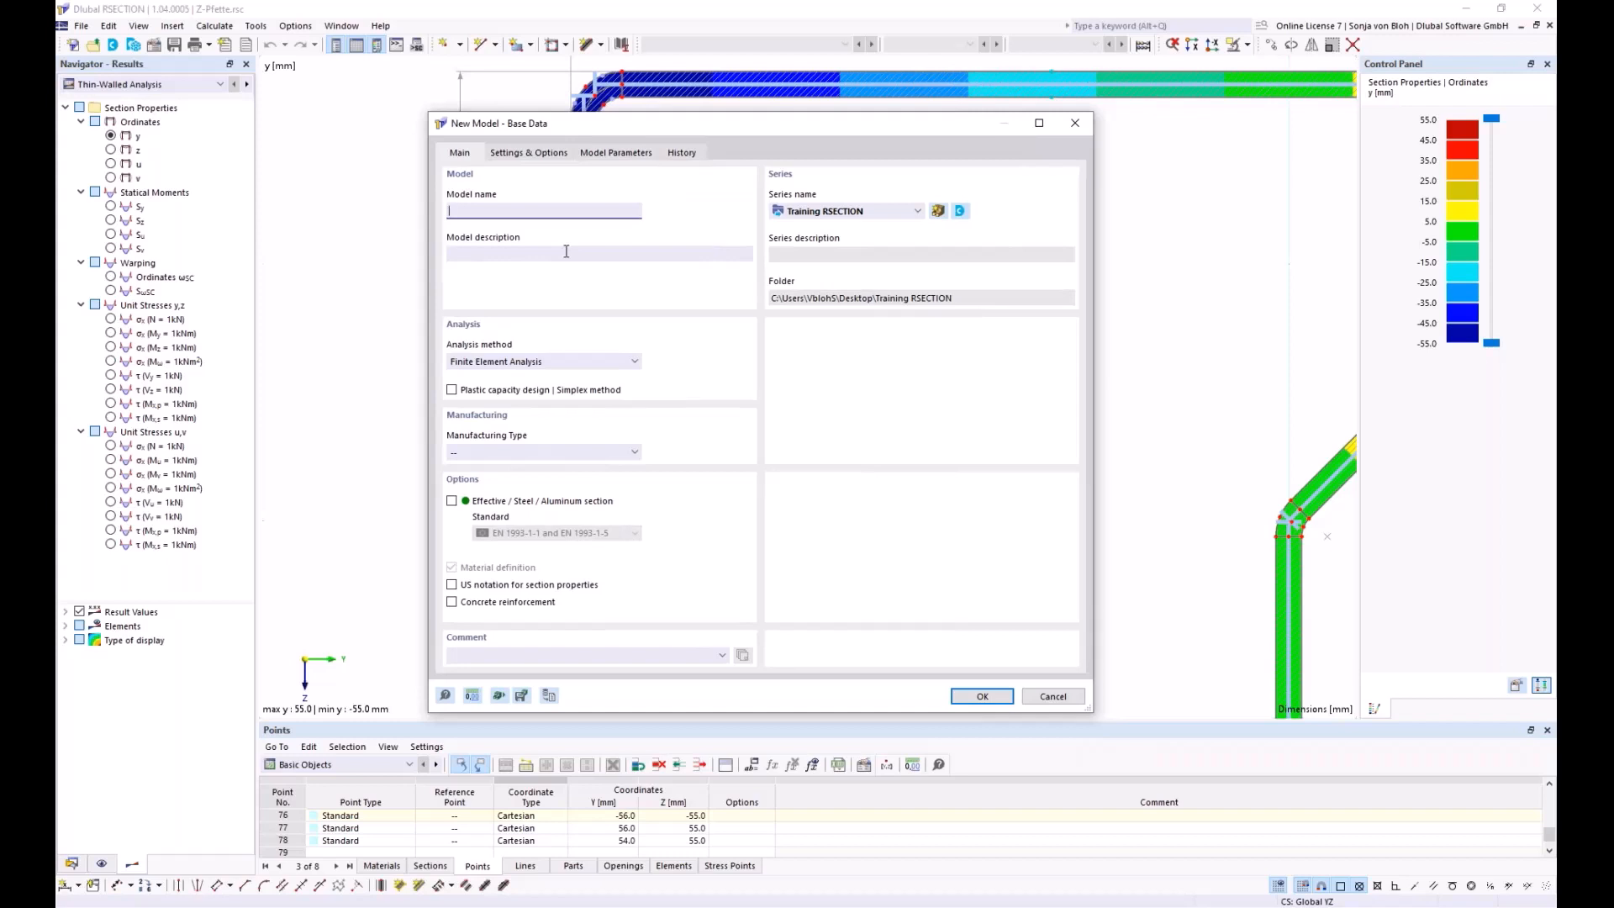
{"action": "type", "text": "Example 1"}
{"action": "left_click", "coordinate": [636, 363]}
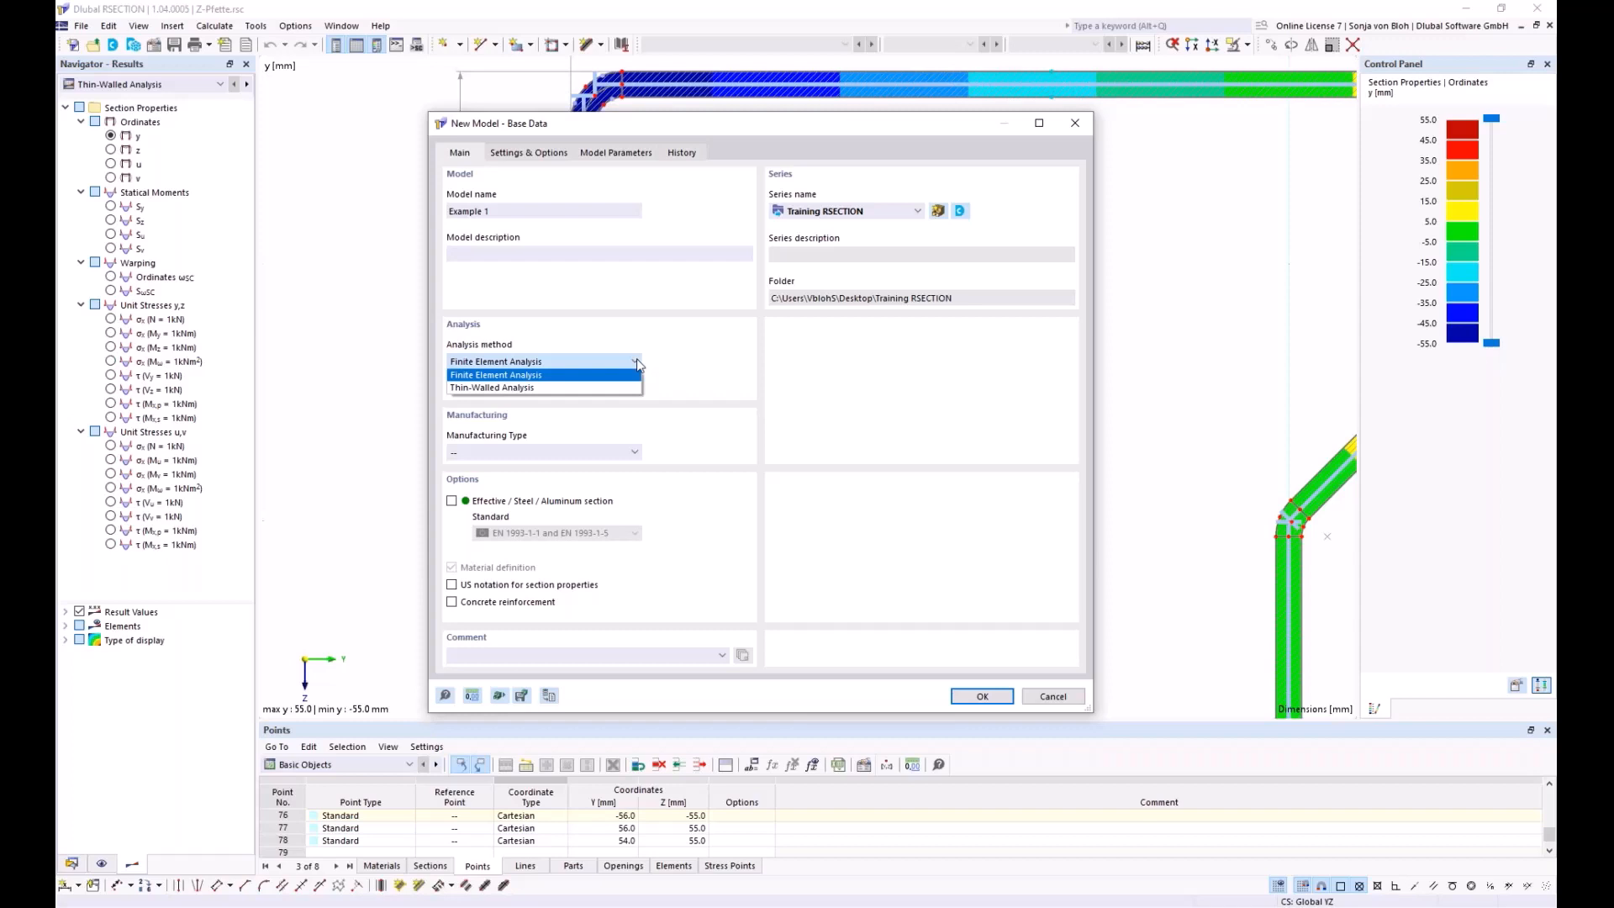
{"action": "left_click", "coordinate": [511, 388]}
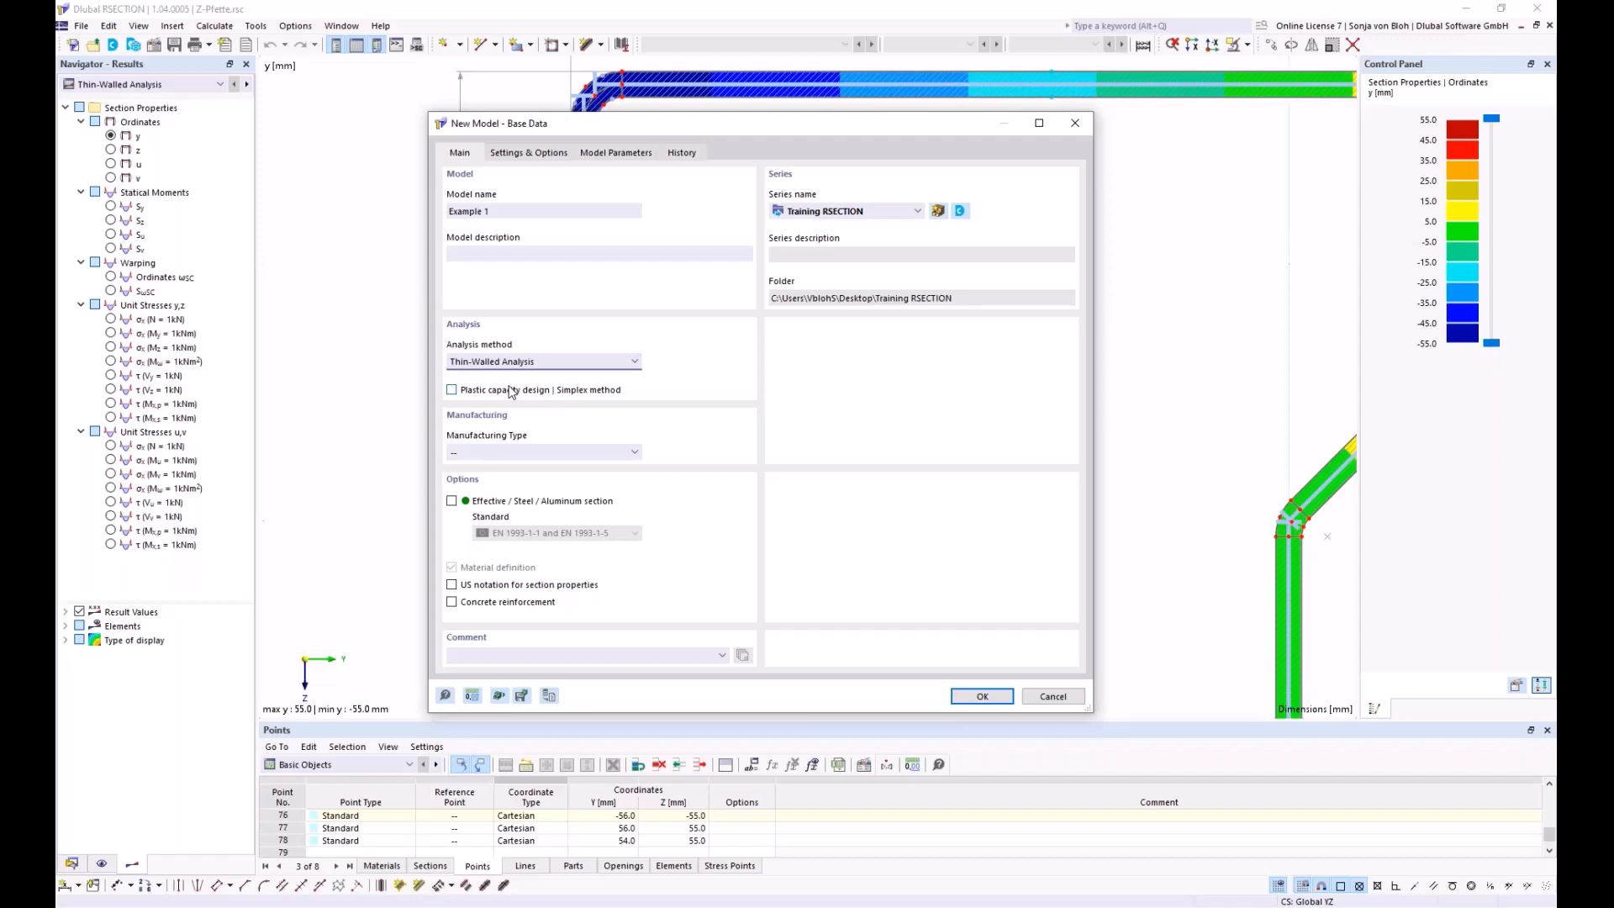
Step: Enable the Effective / Steel / Aluminum section option with standard EN 1993-1-1 and EN 1993-1-5, and create the model
{"action": "left_click", "coordinate": [464, 503]}
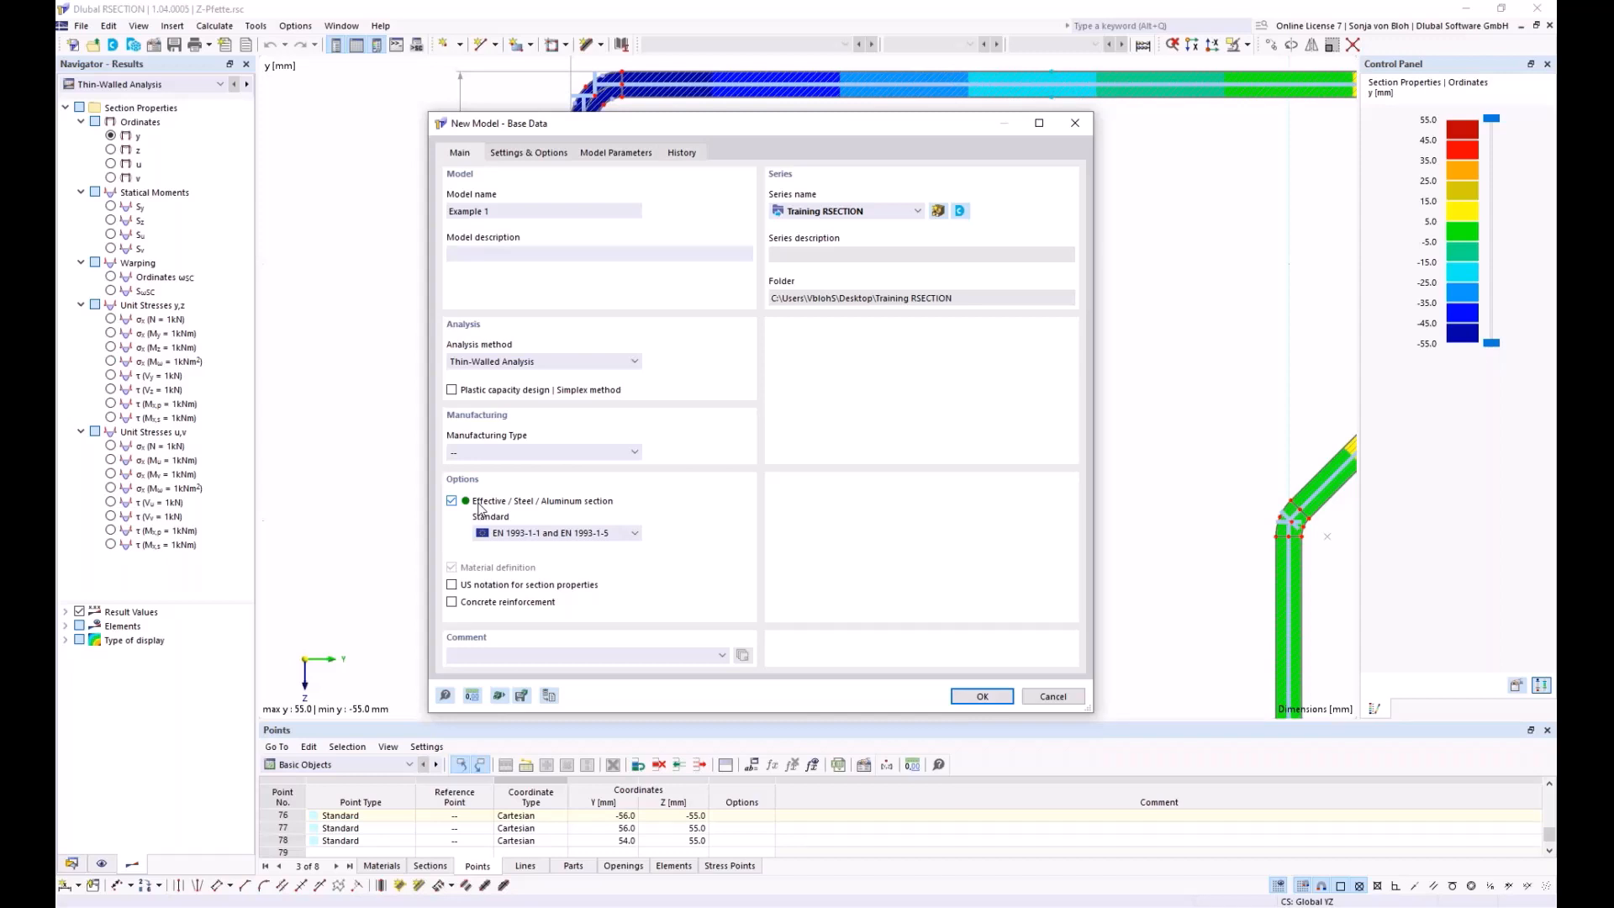
{"action": "left_click", "coordinate": [634, 534]}
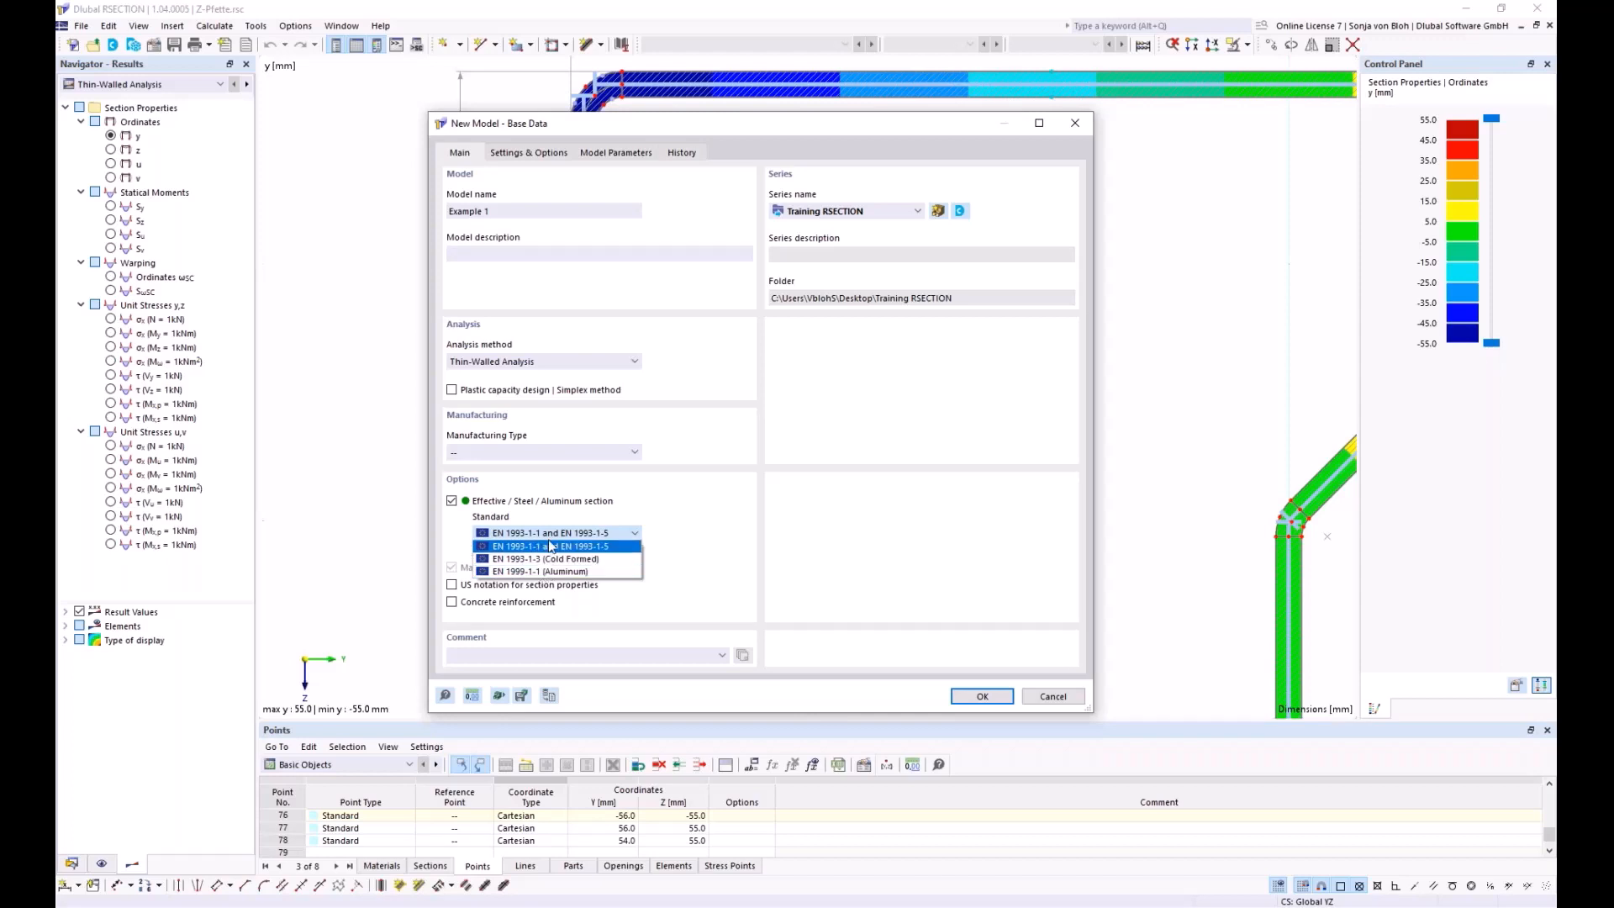
{"action": "left_click", "coordinate": [547, 546]}
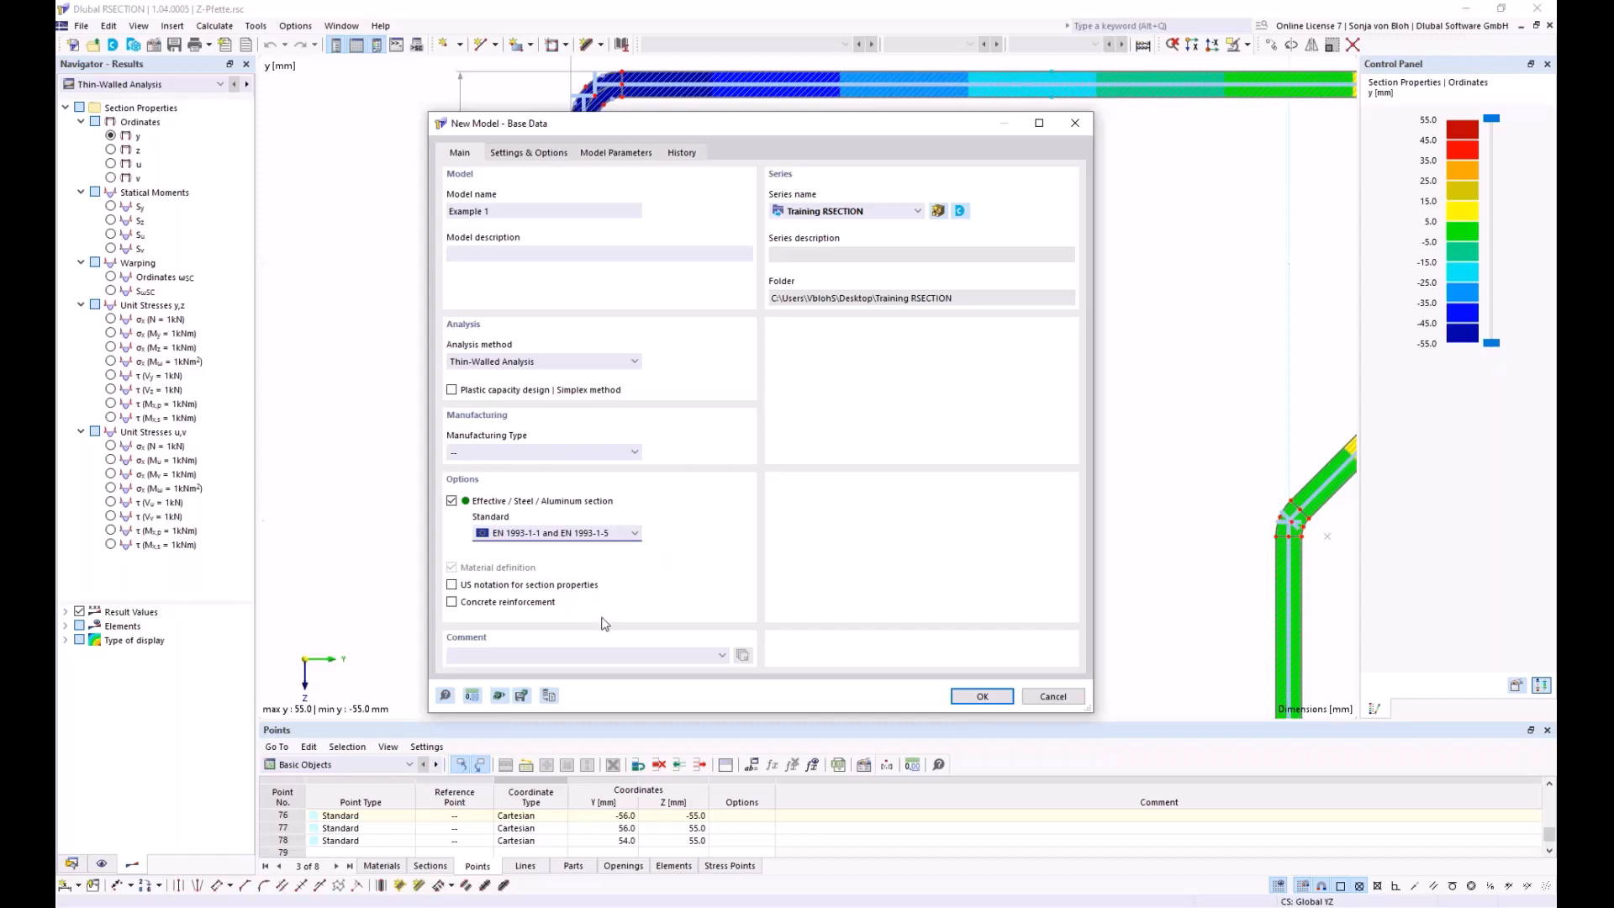
{"action": "left_click", "coordinate": [983, 696]}
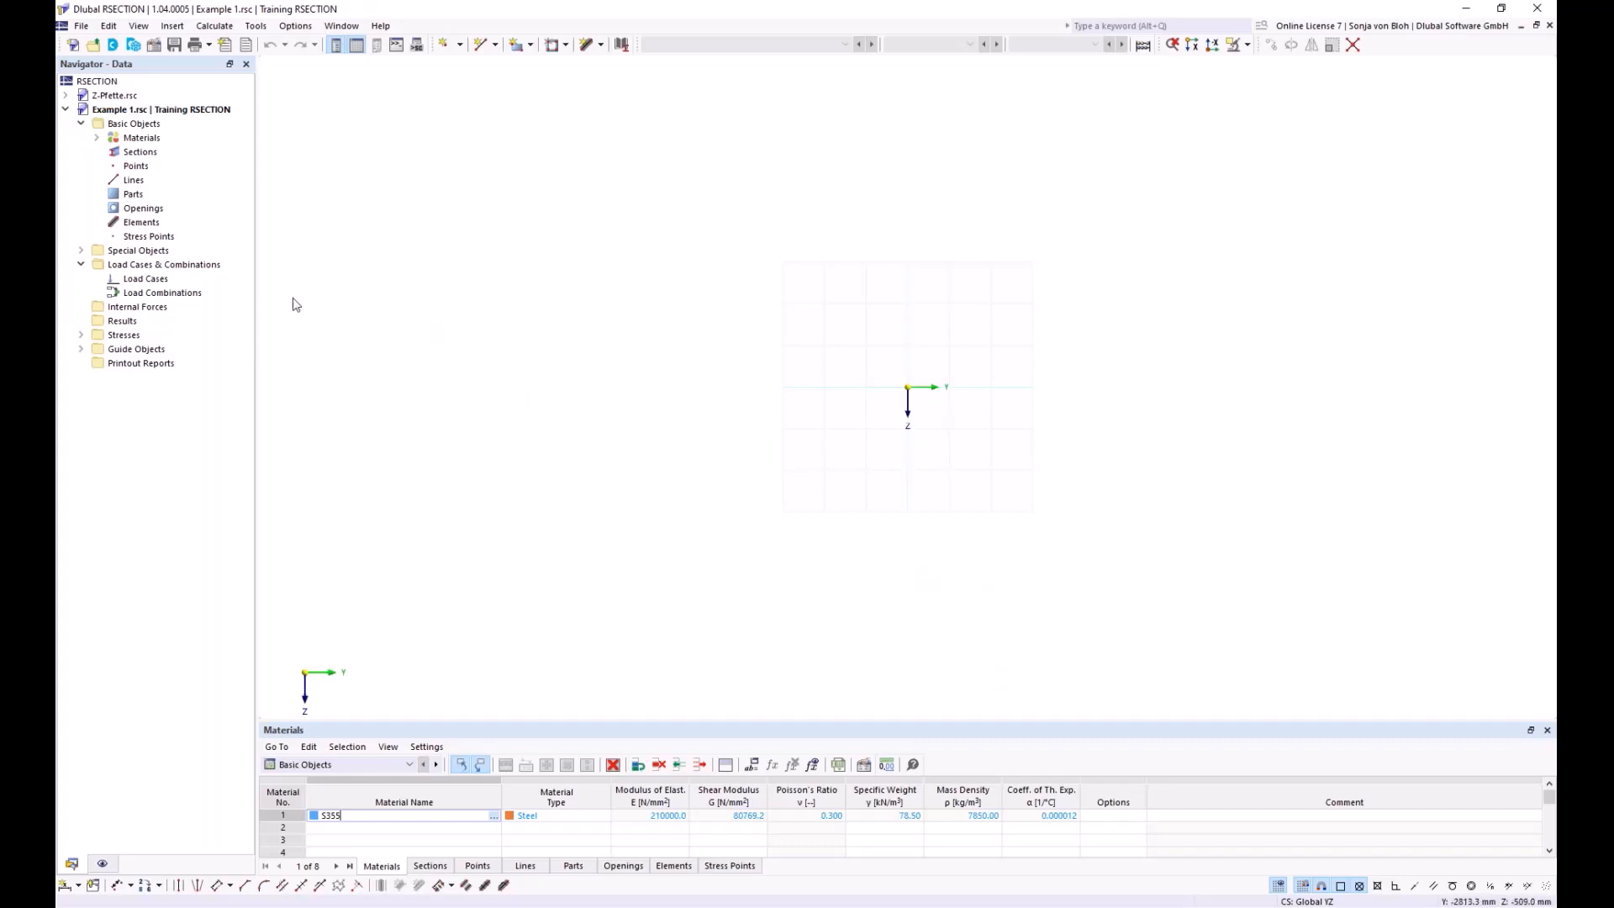
Step: Open material 1 for editing and try entering S235 directly as its name
{"action": "left_click", "coordinate": [97, 138]}
{"action": "double_click", "coordinate": [168, 151]}
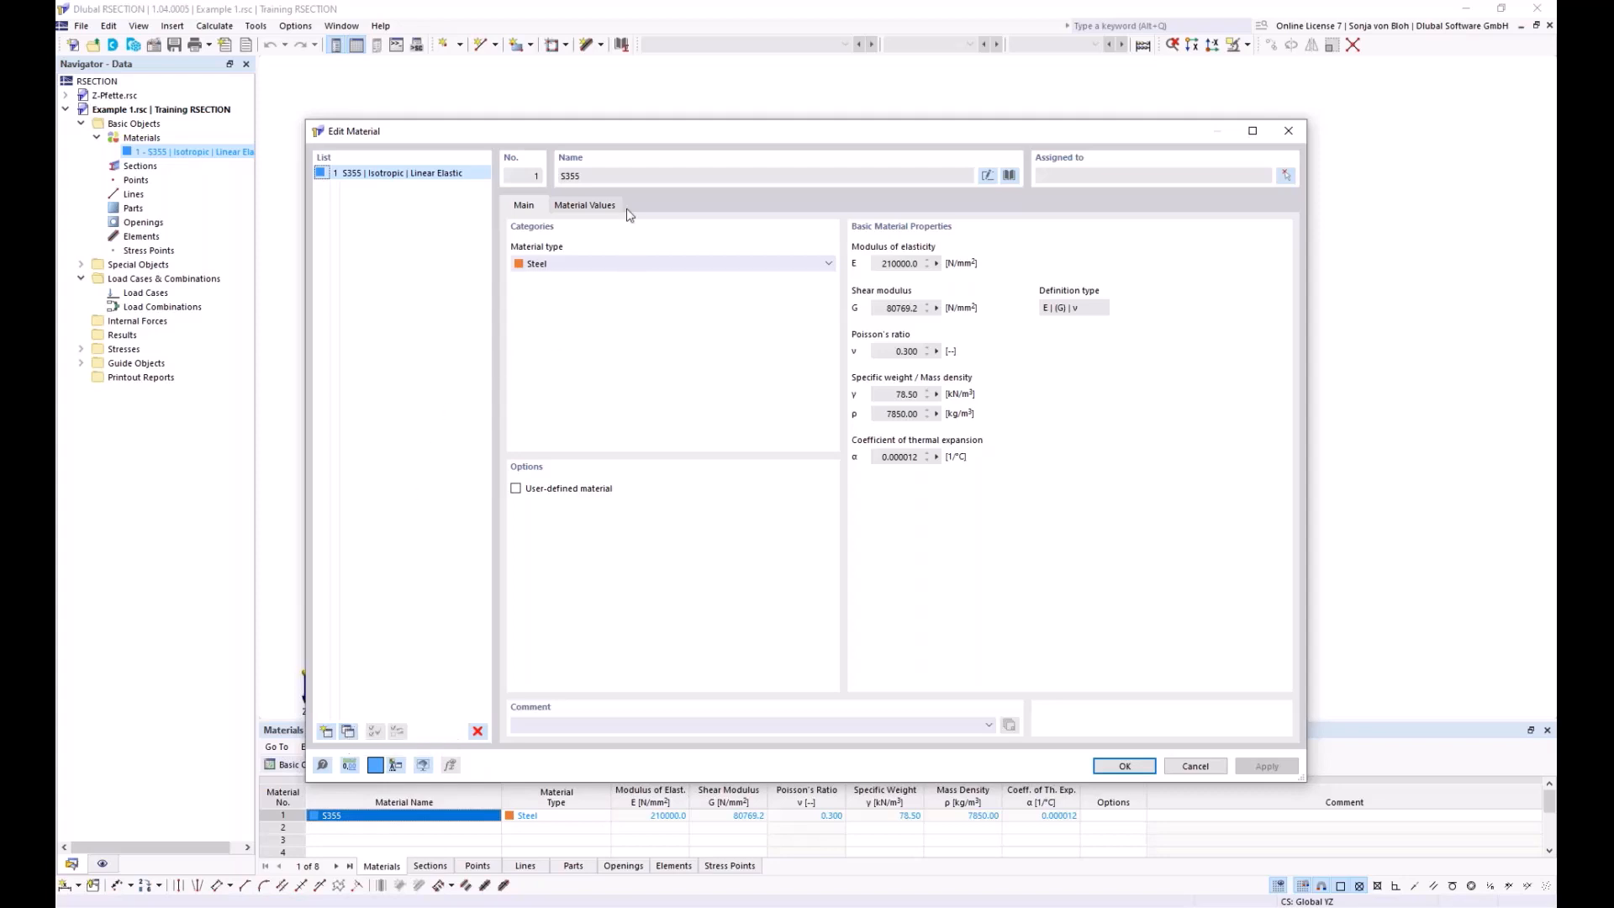
{"action": "left_click", "coordinate": [987, 176]}
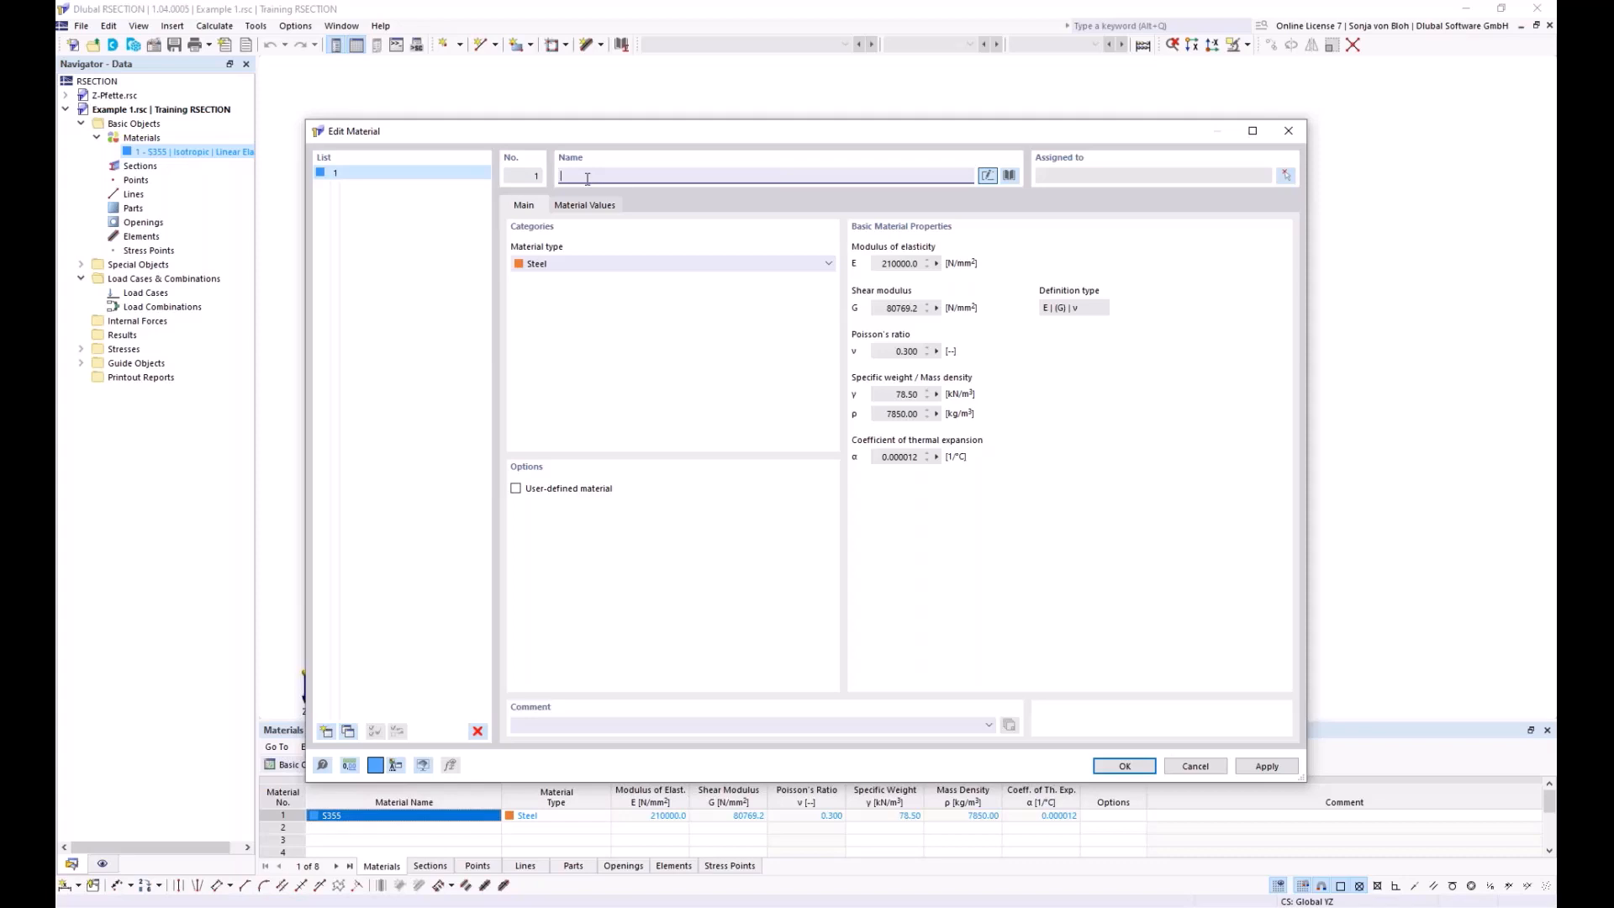
{"action": "type", "text": "S23"}
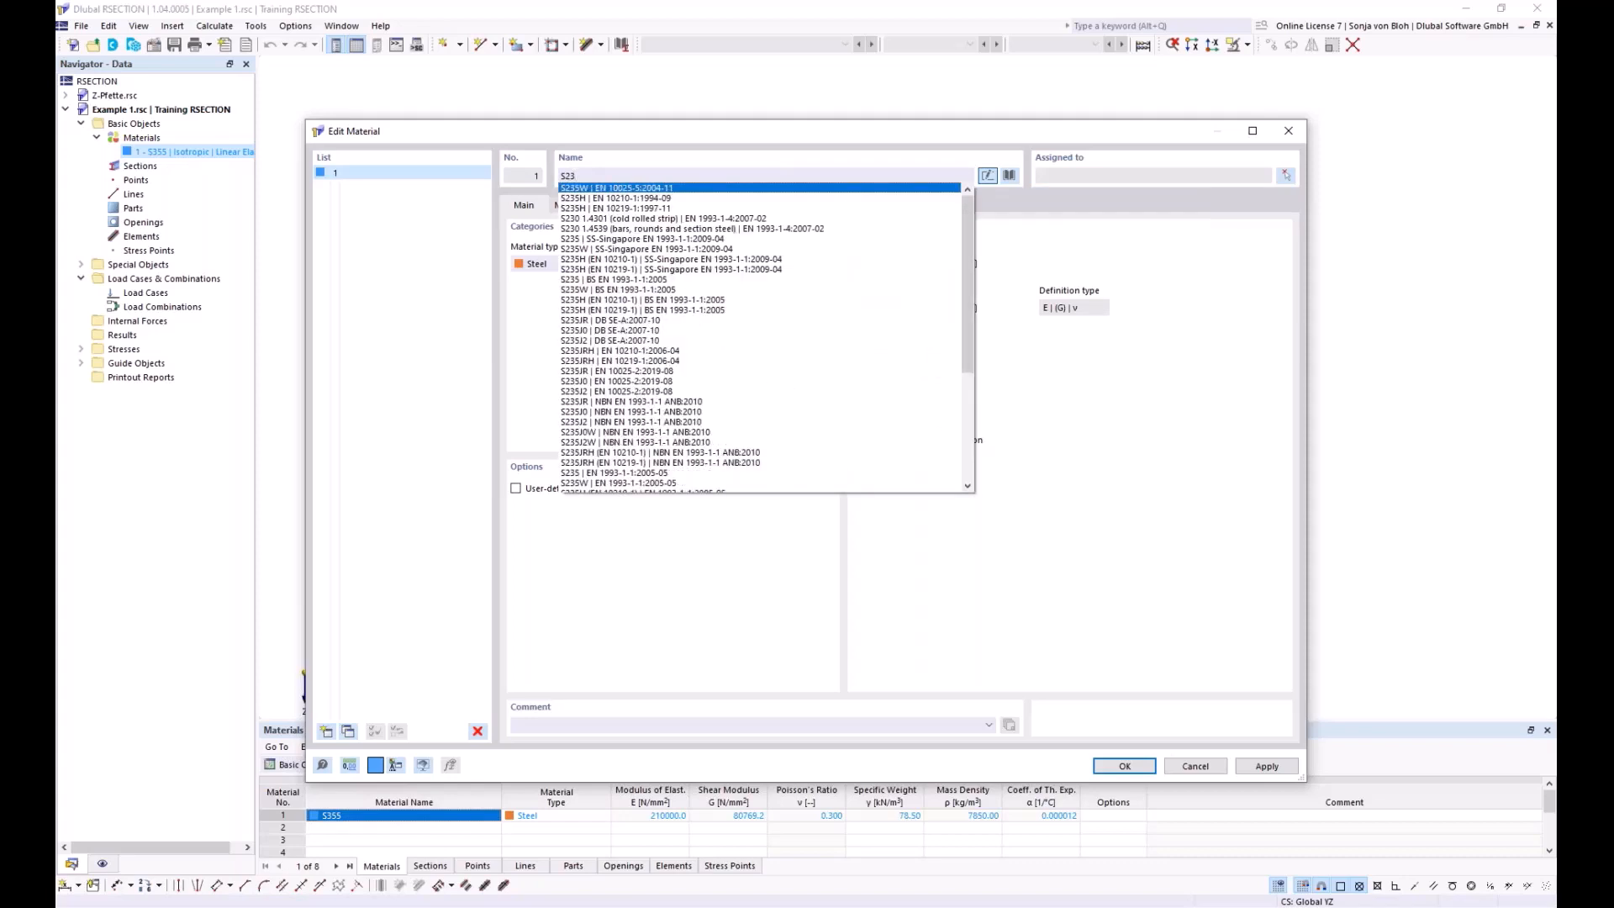
{"action": "type", "text": "5"}
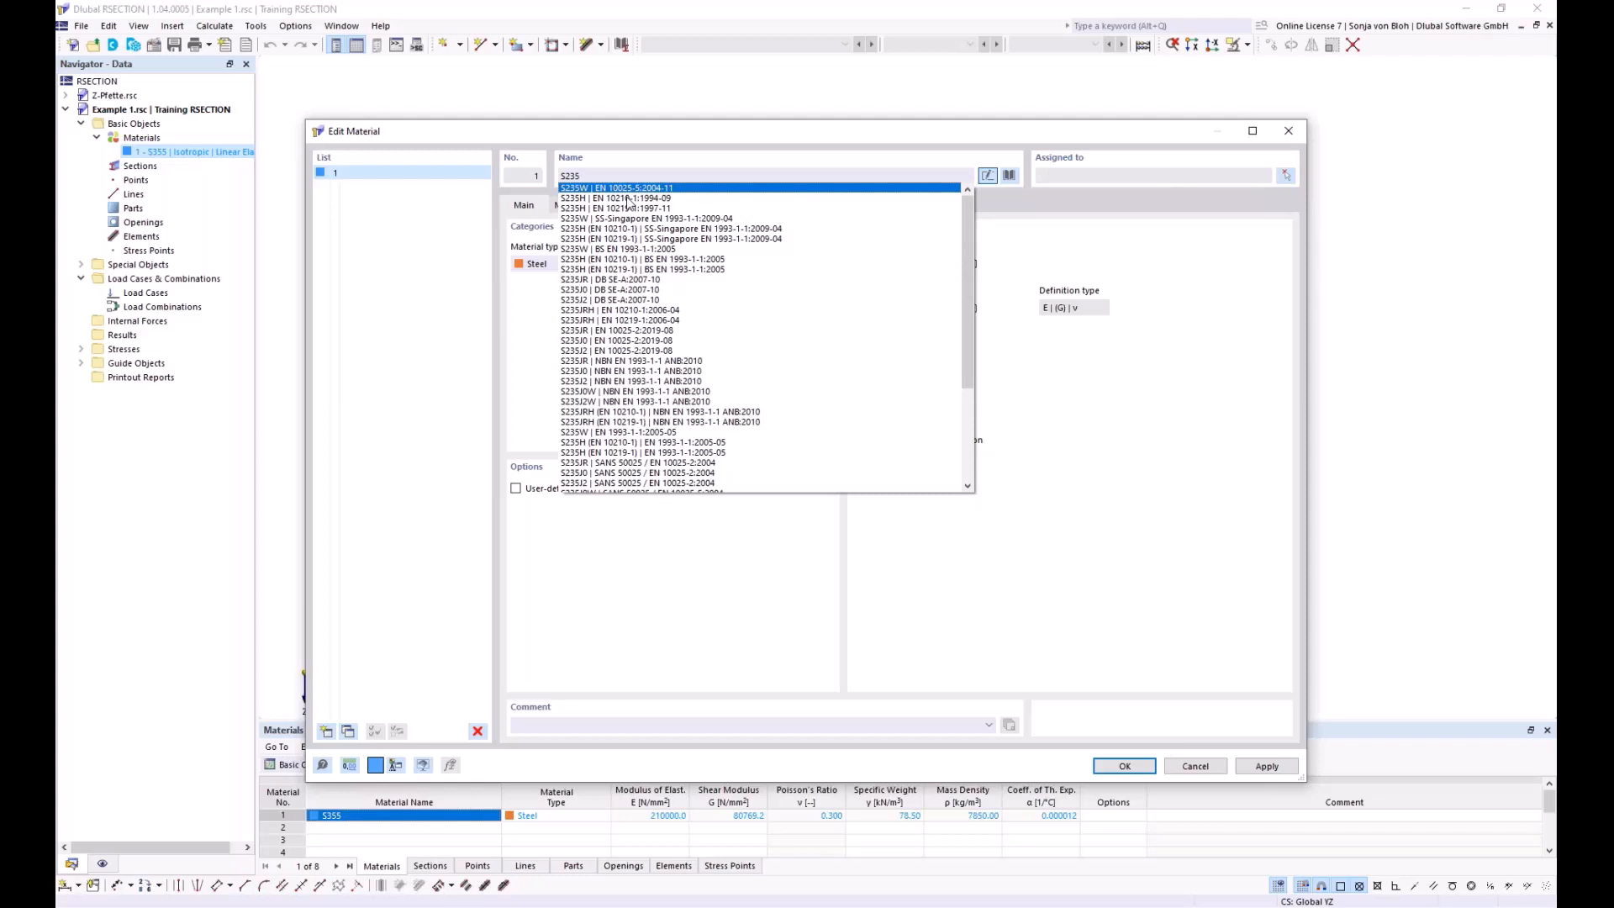
{"action": "left_click", "coordinate": [646, 143]}
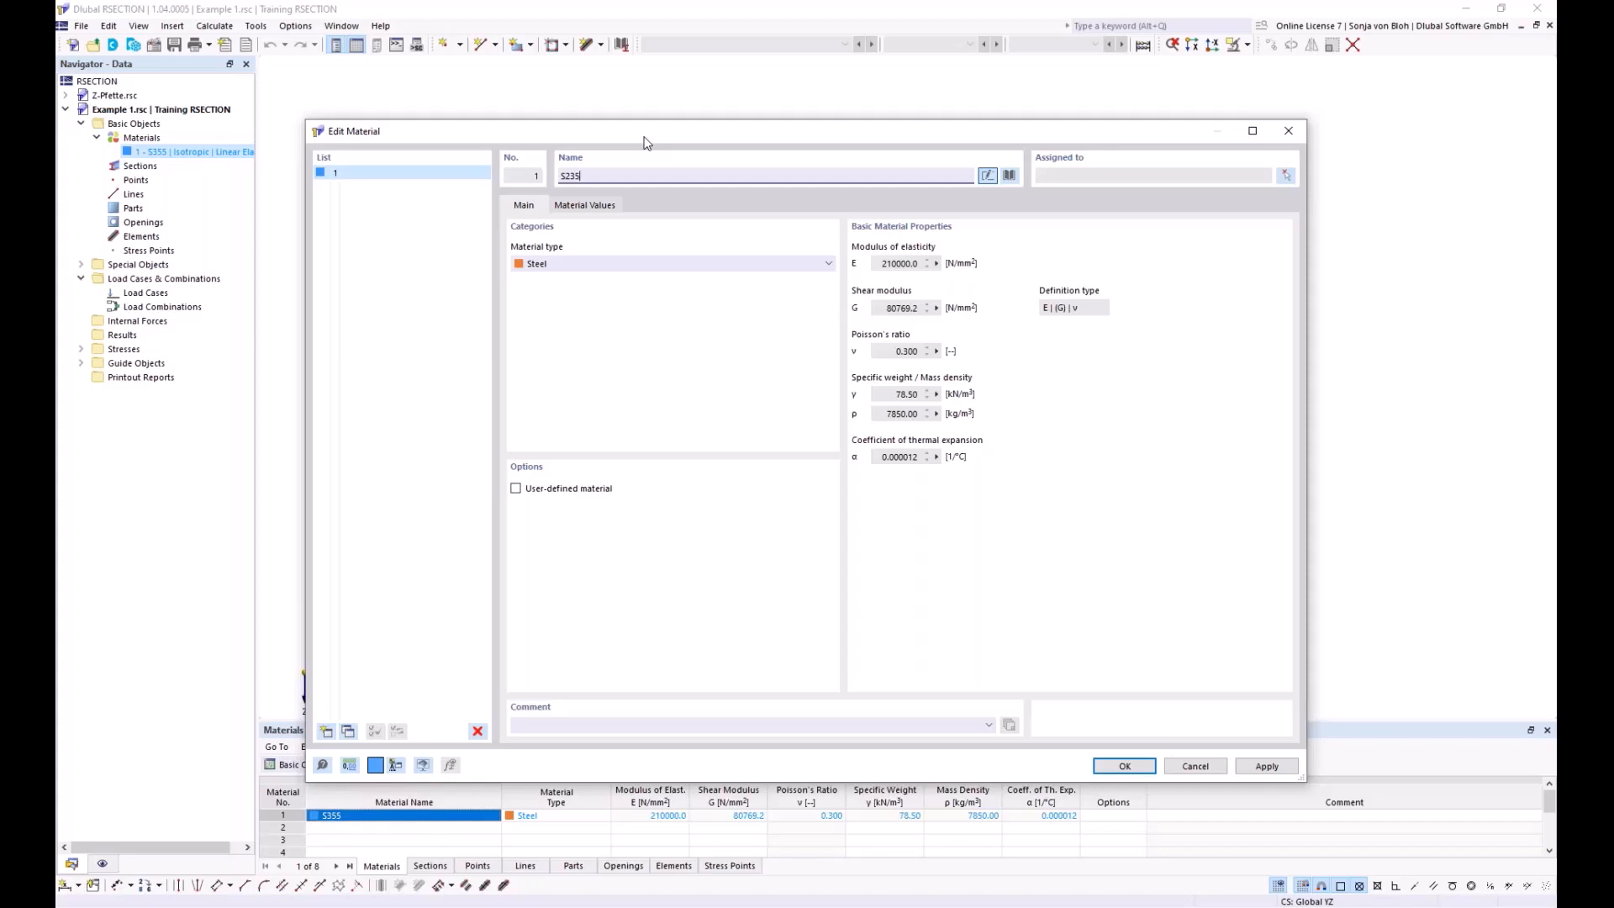
Step: Assign S355 from the material library, filtering by material type Steel and searching for S 355
{"action": "left_click", "coordinate": [1009, 176]}
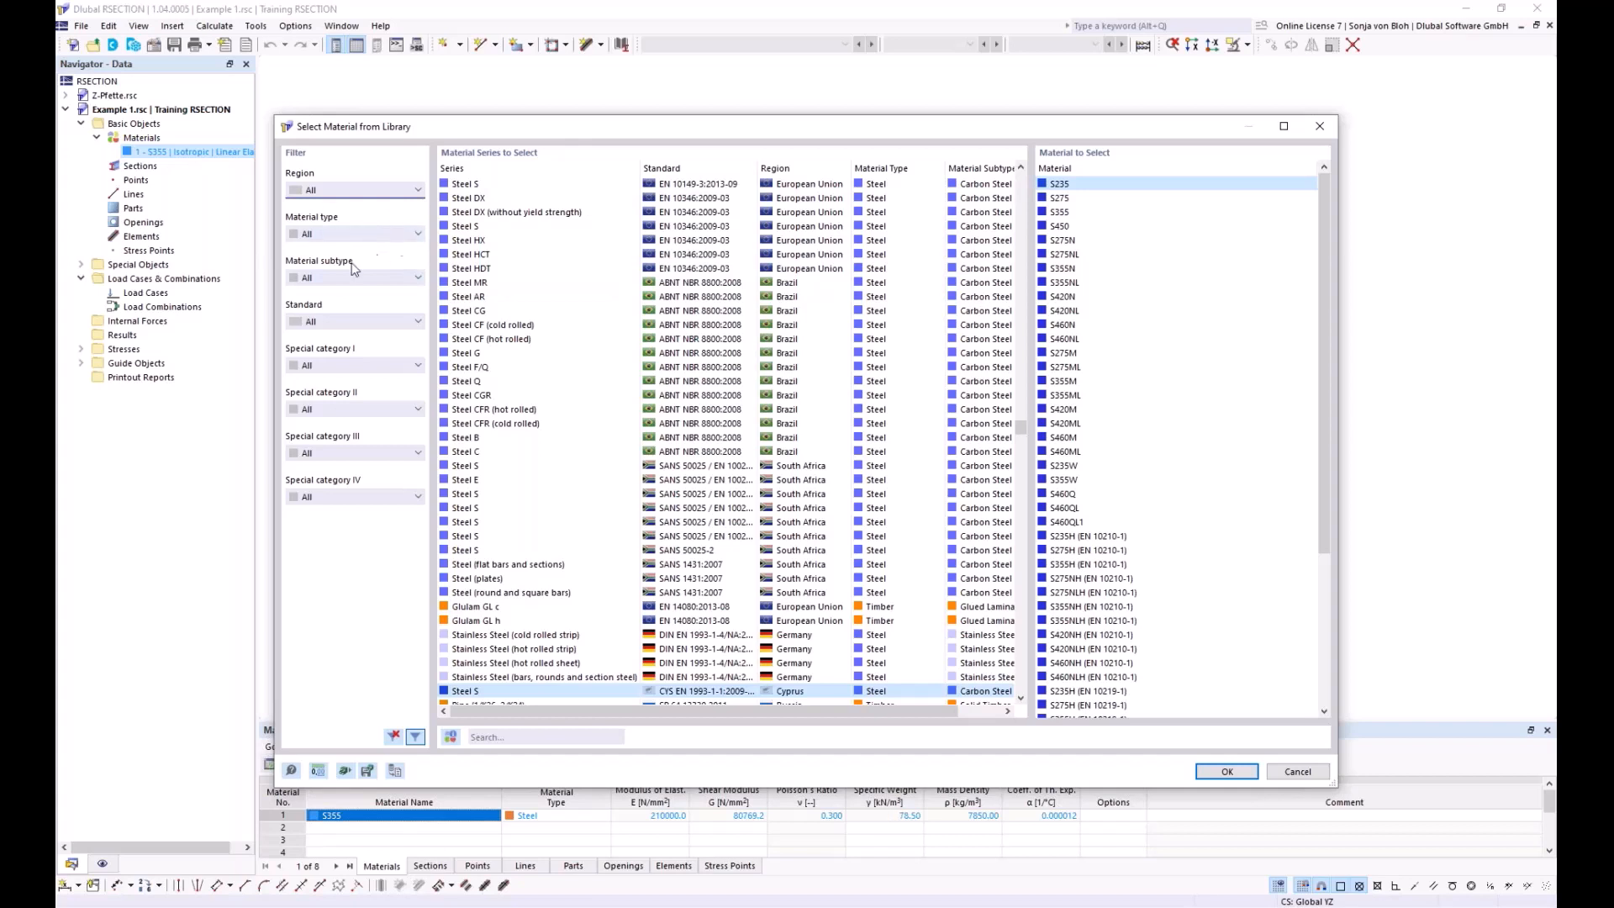
{"action": "left_click", "coordinate": [417, 234]}
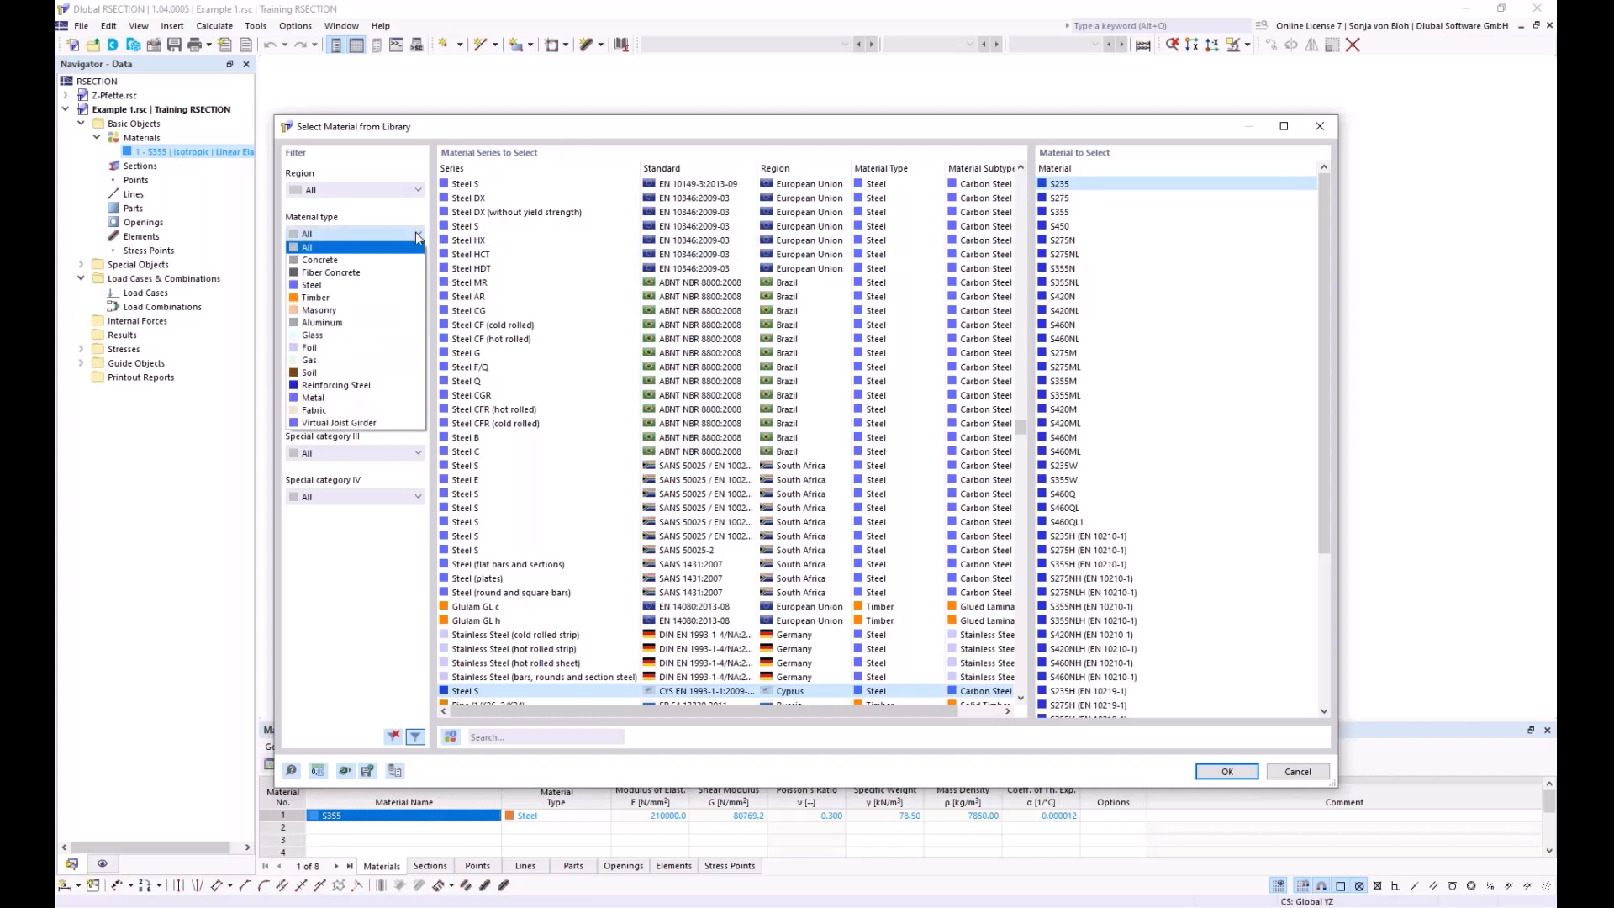
{"action": "left_click", "coordinate": [336, 286]}
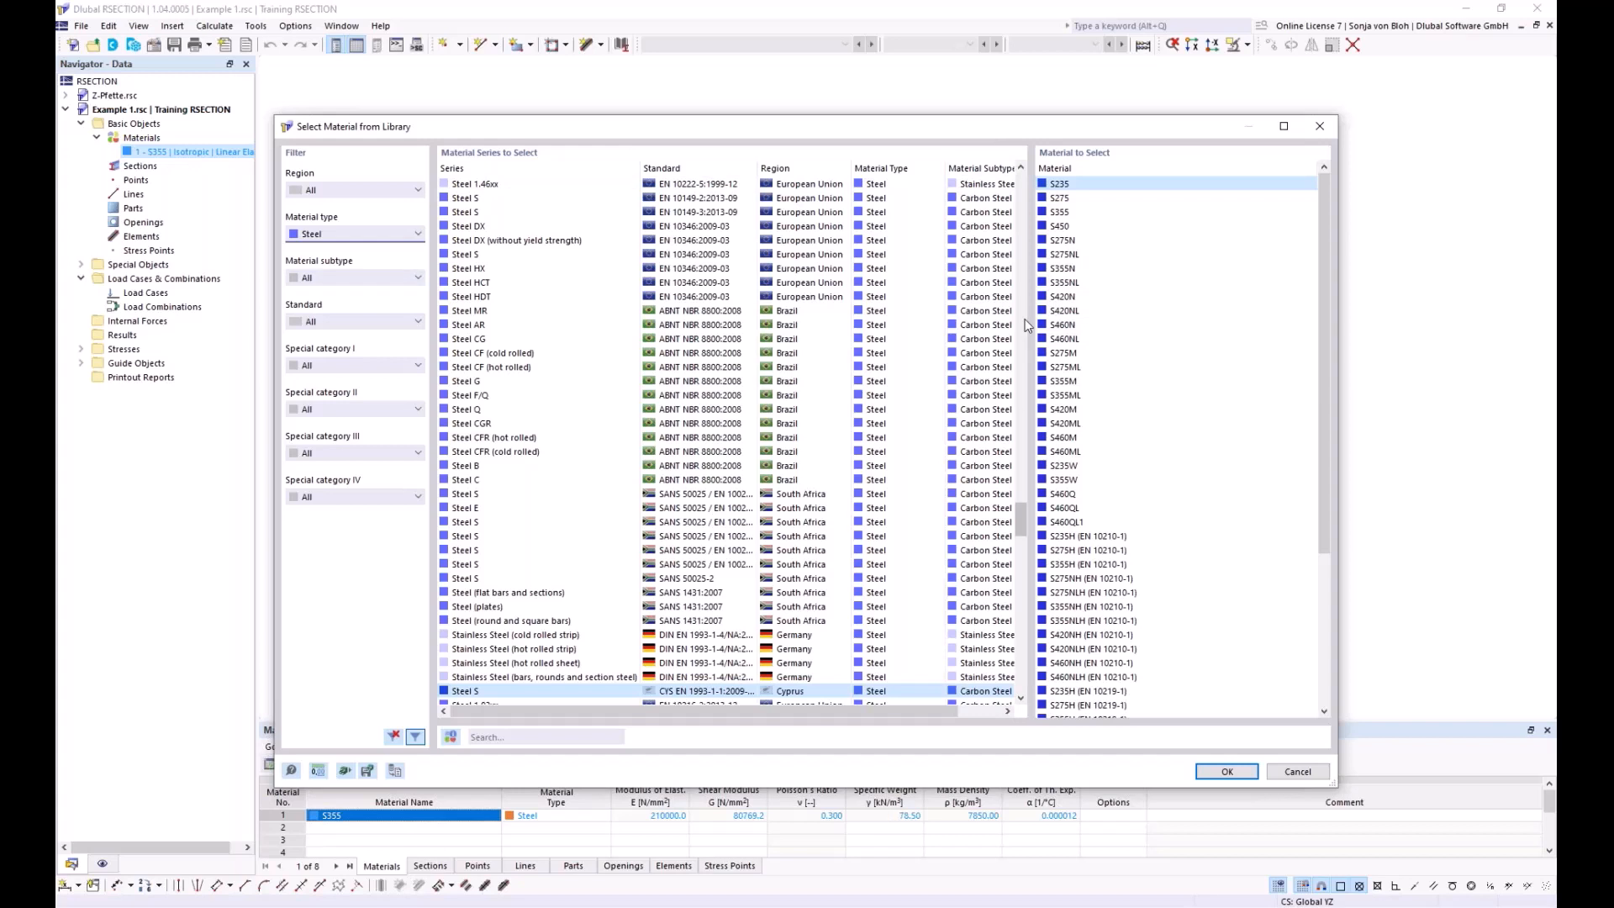
{"action": "left_click", "coordinate": [489, 735]}
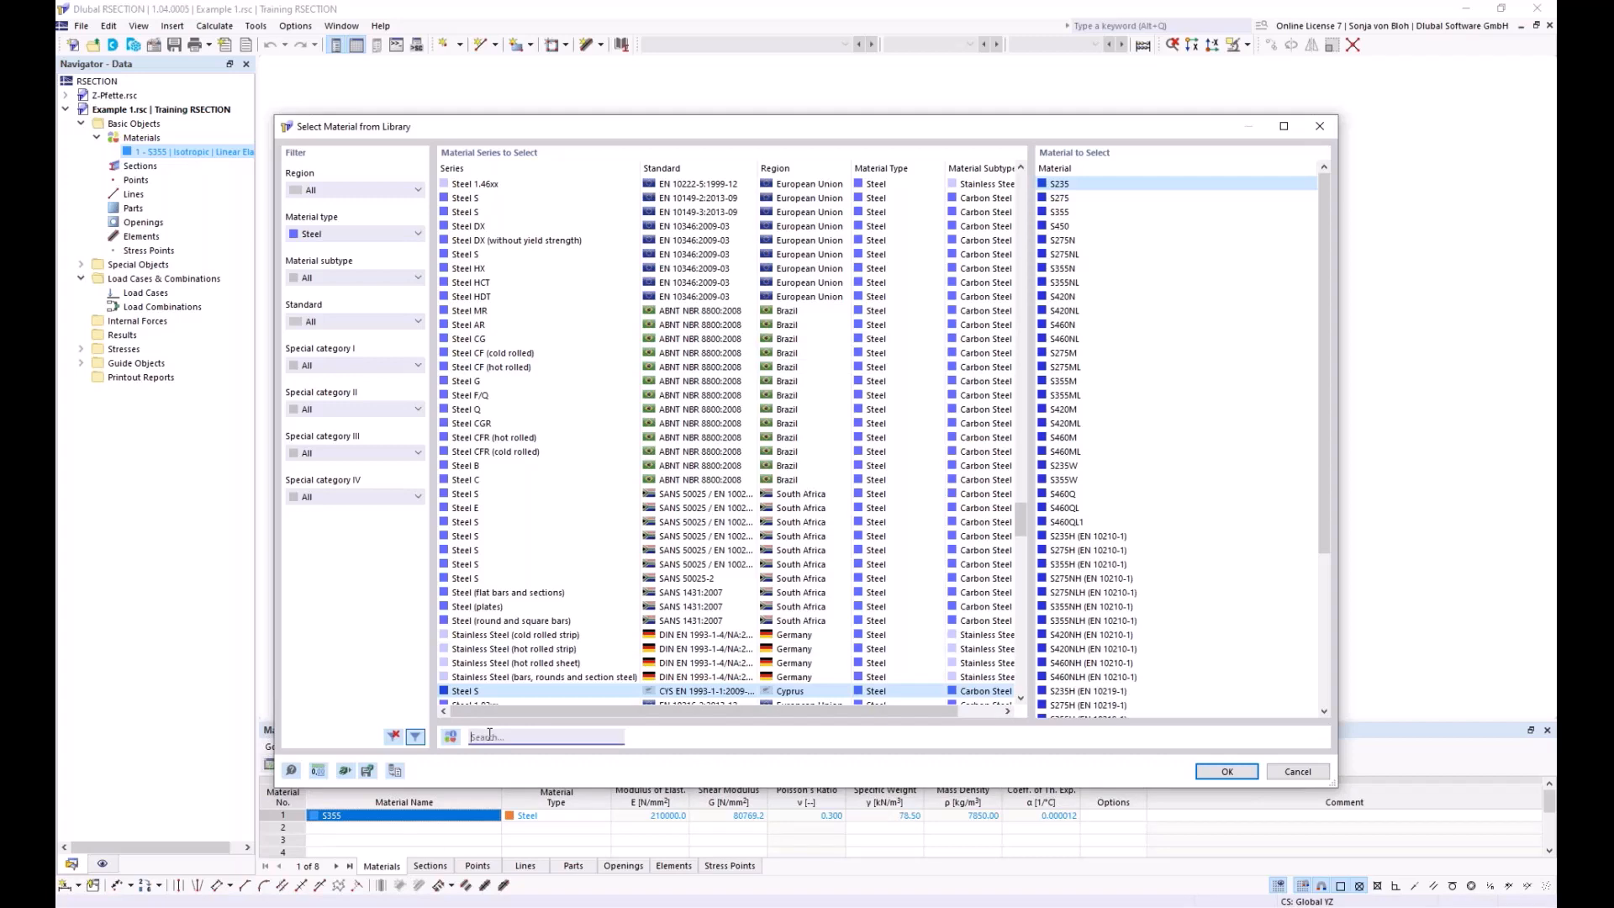
{"action": "type", "text": "s 355"}
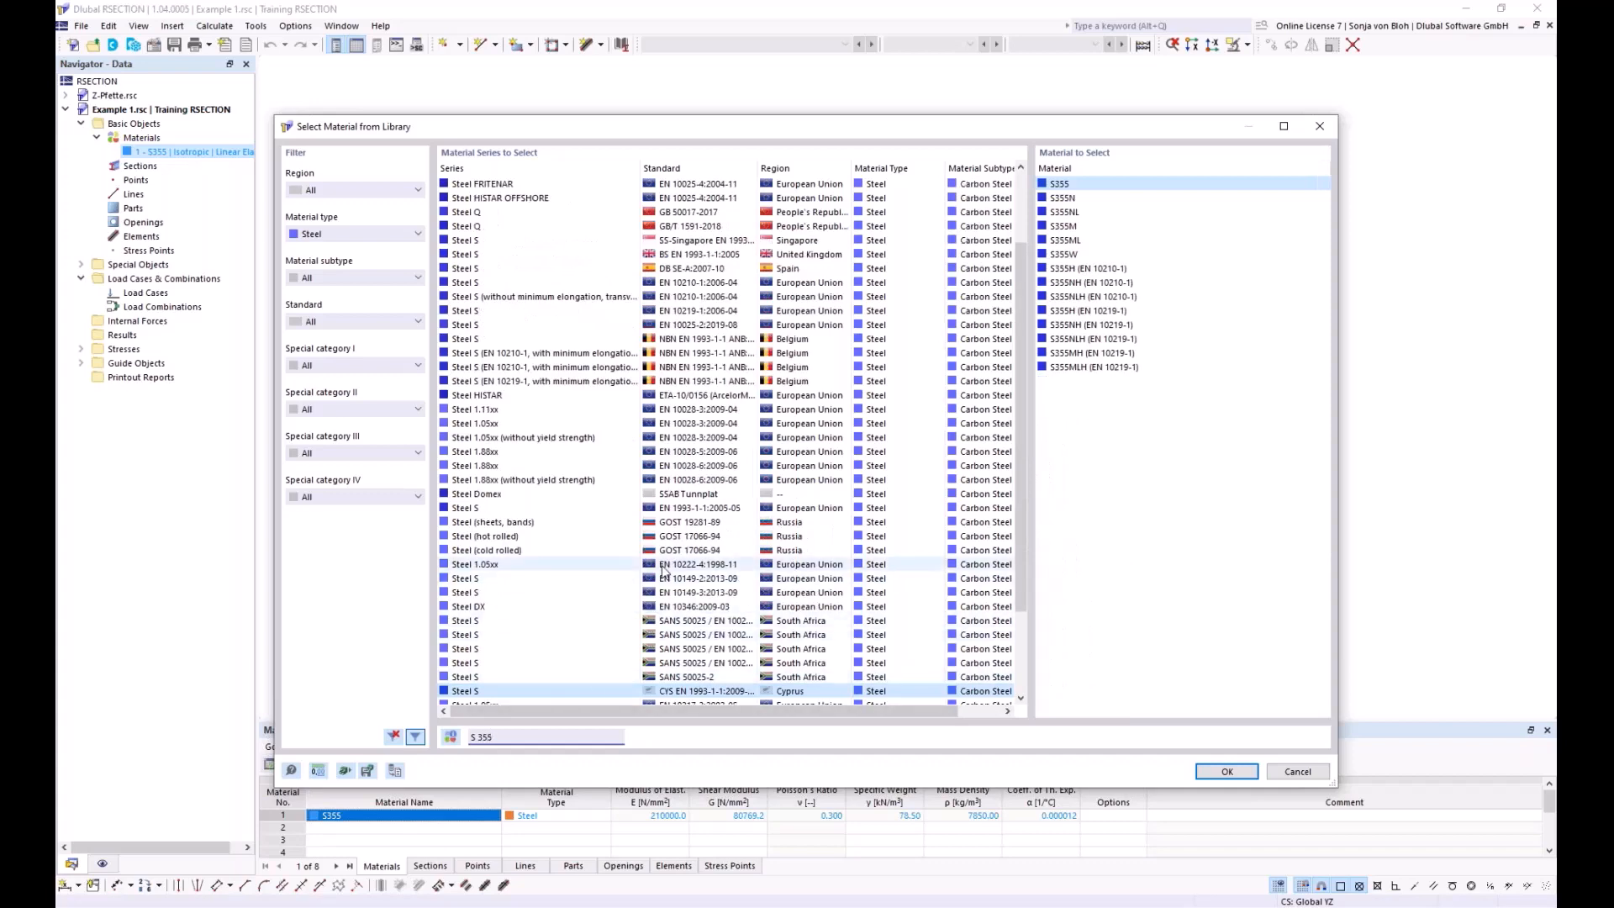
{"action": "scroll", "coordinate": [663, 569], "scroll_direction": "down", "scroll_amount": 2}
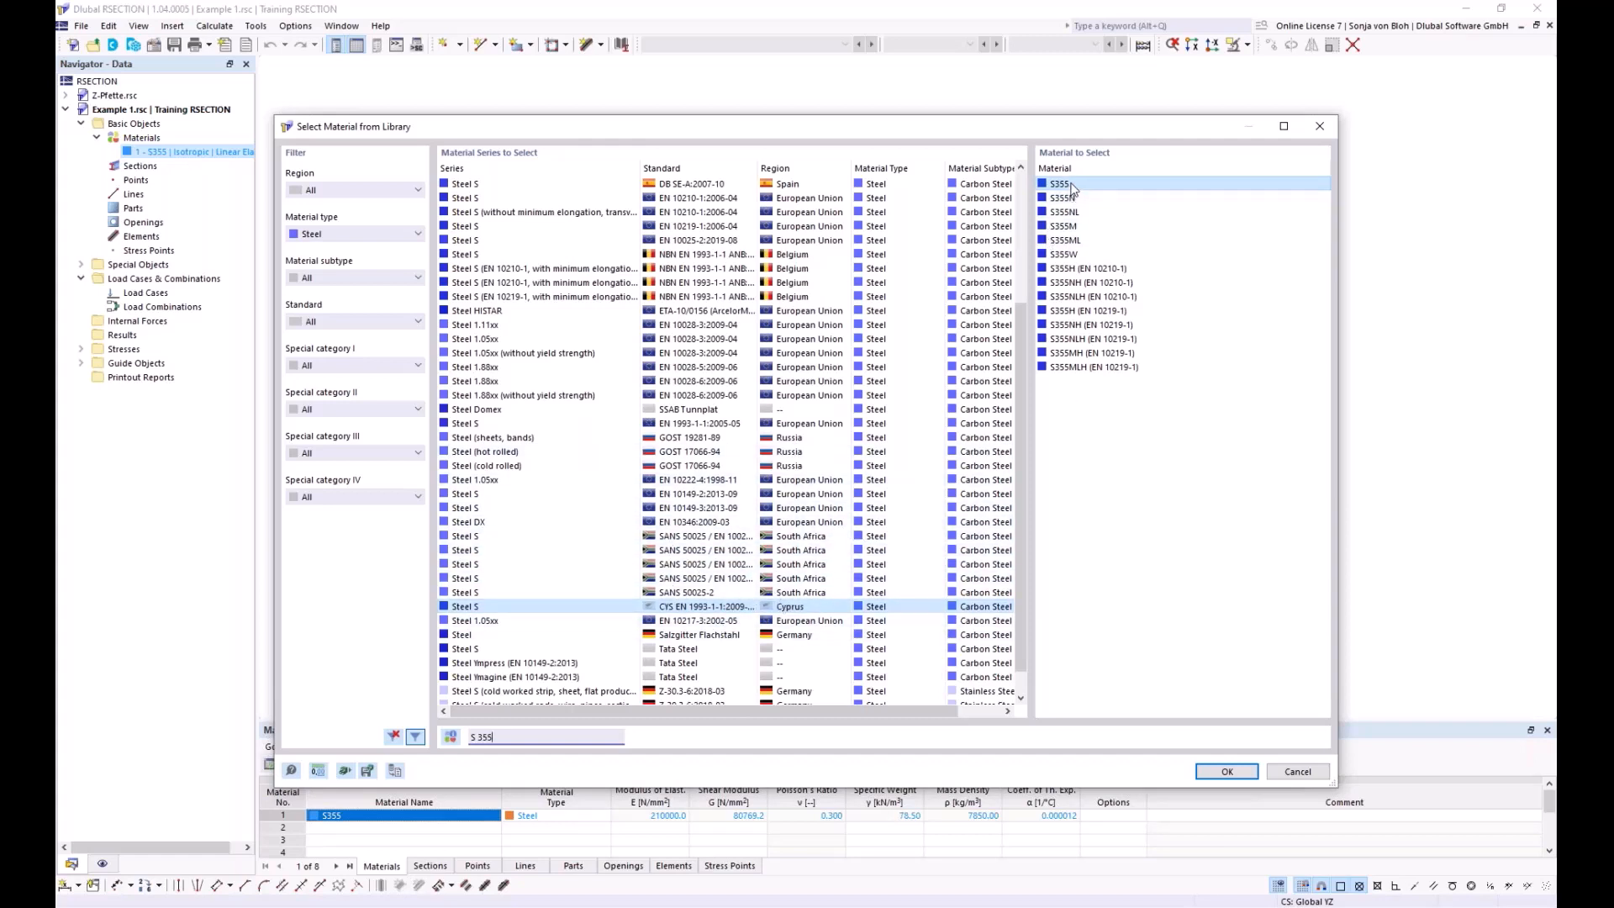
{"action": "left_click", "coordinate": [1226, 771]}
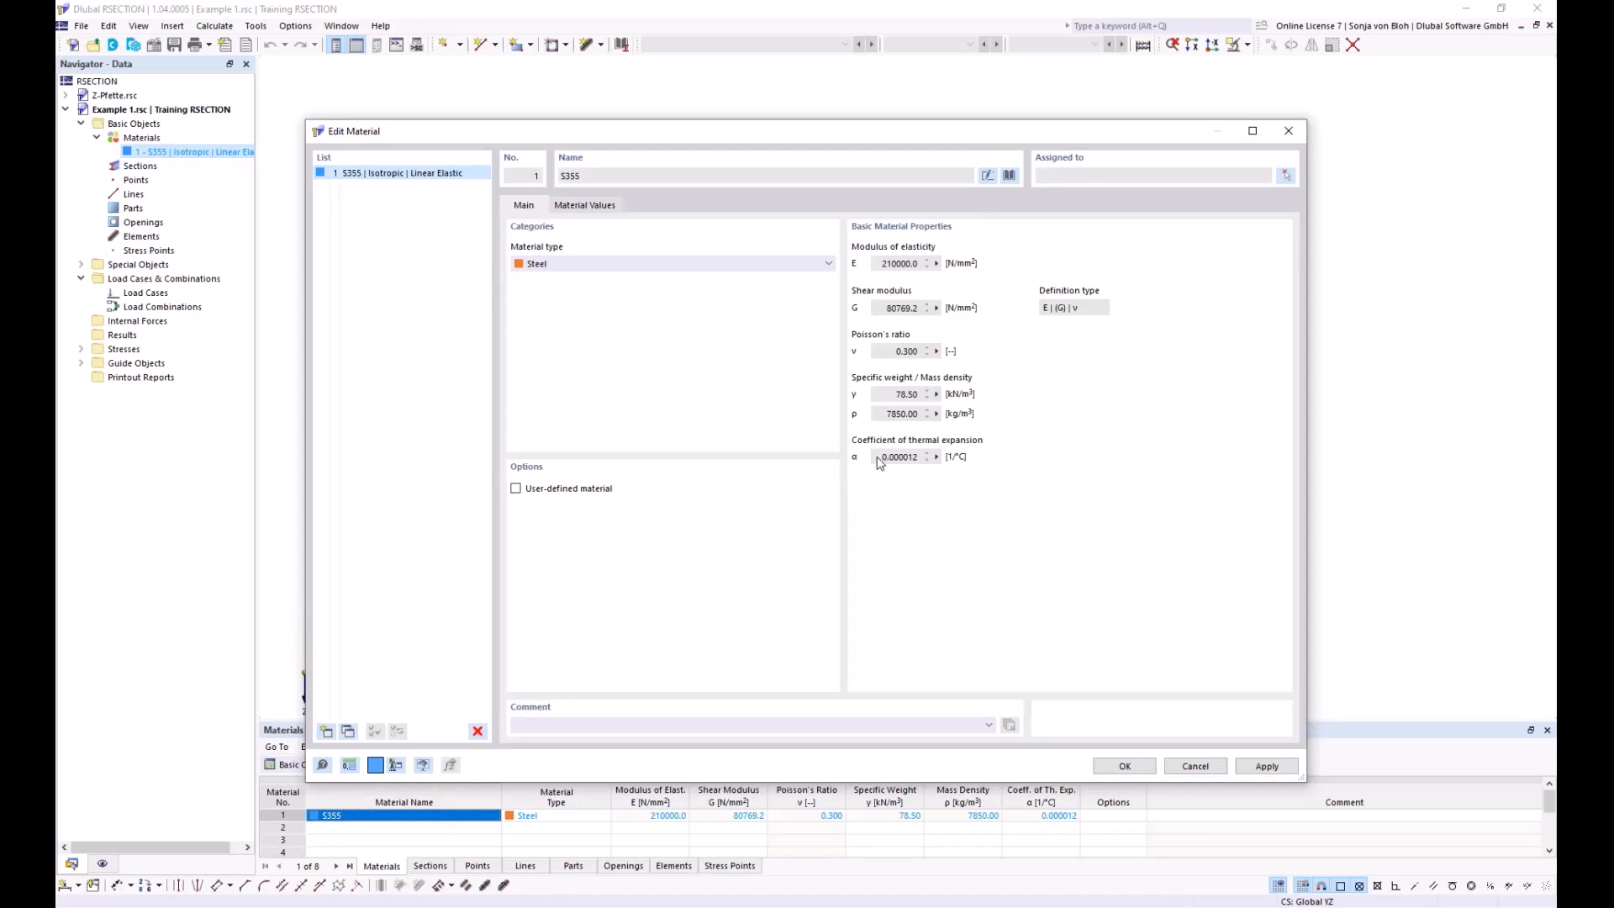
Step: Try the User-defined material option, review the S355 material values, disable the option and confirm the material
{"action": "left_click", "coordinate": [517, 489]}
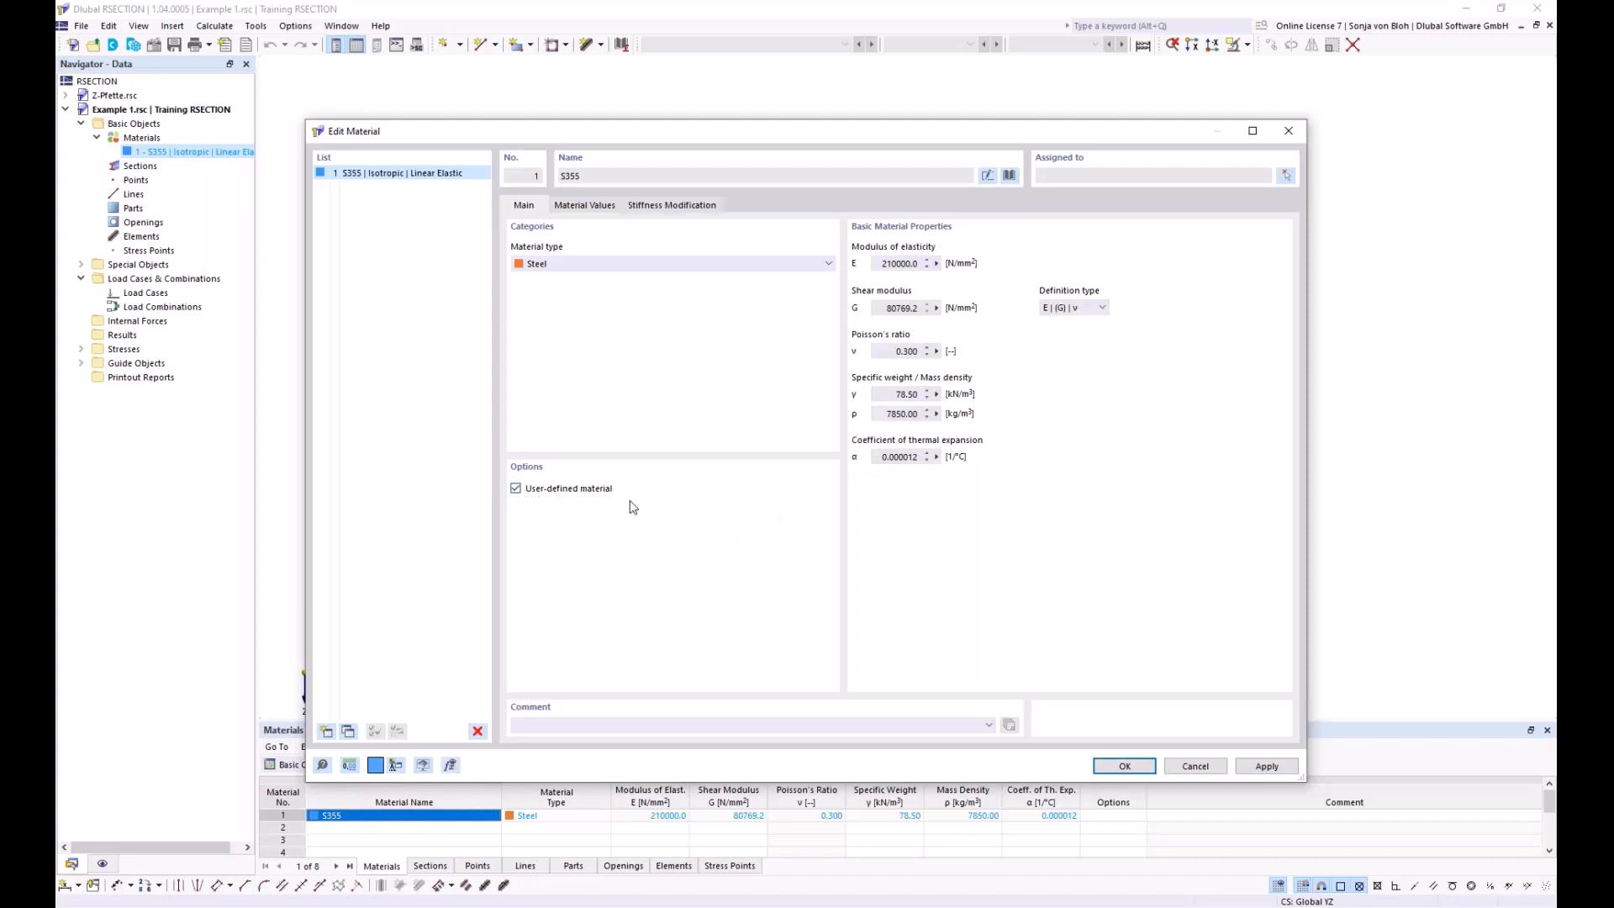
{"action": "left_click", "coordinate": [585, 205]}
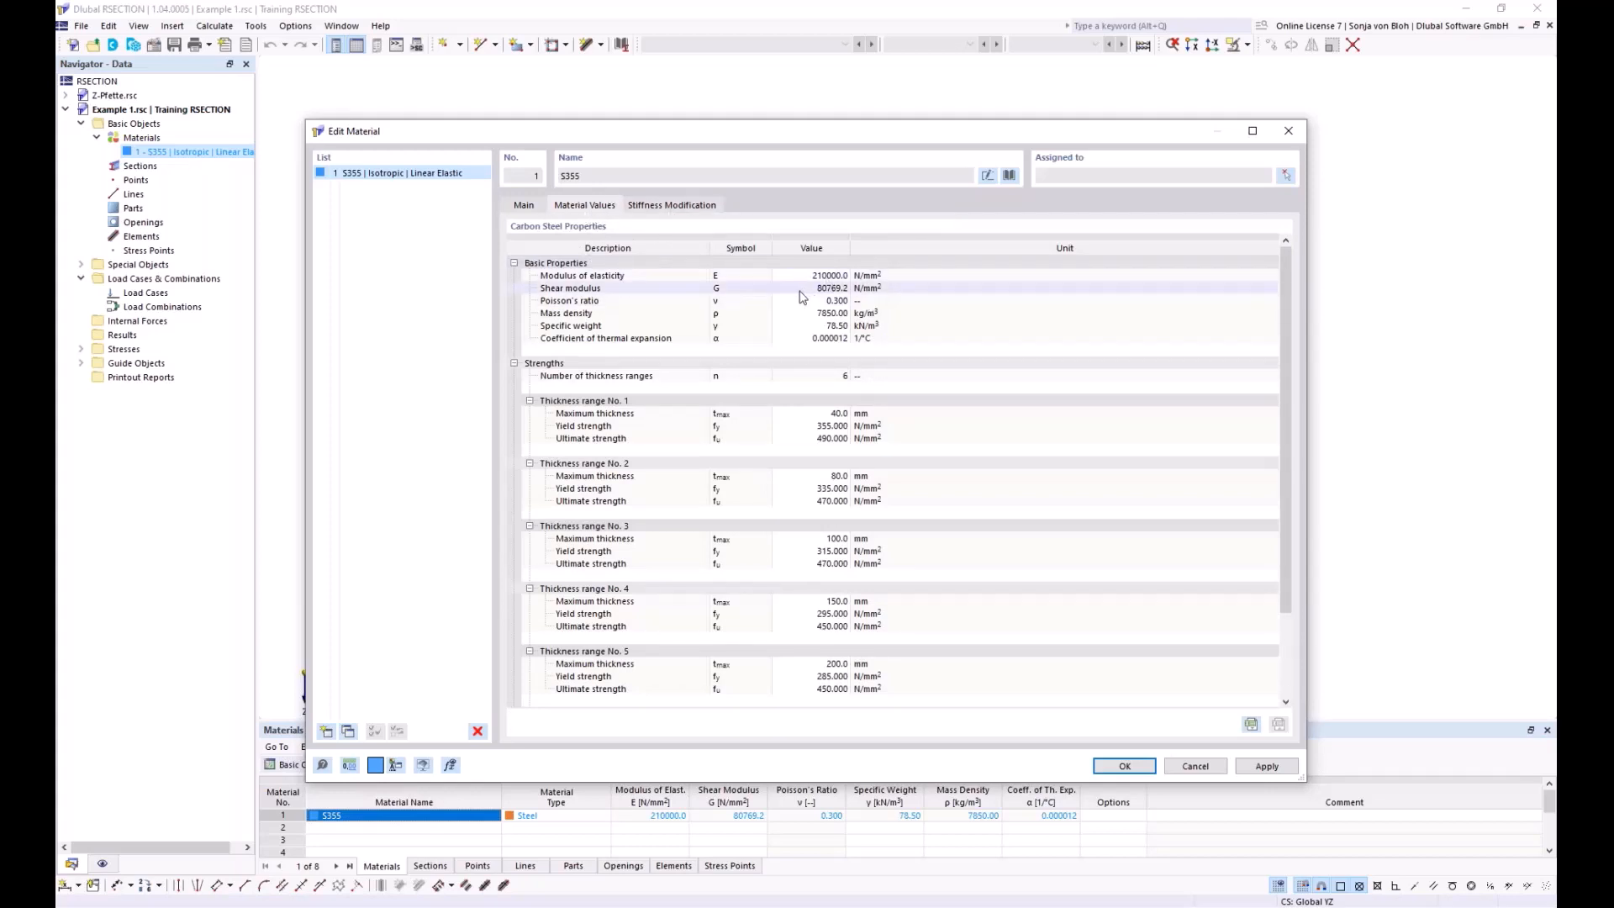
{"action": "left_click", "coordinate": [528, 206]}
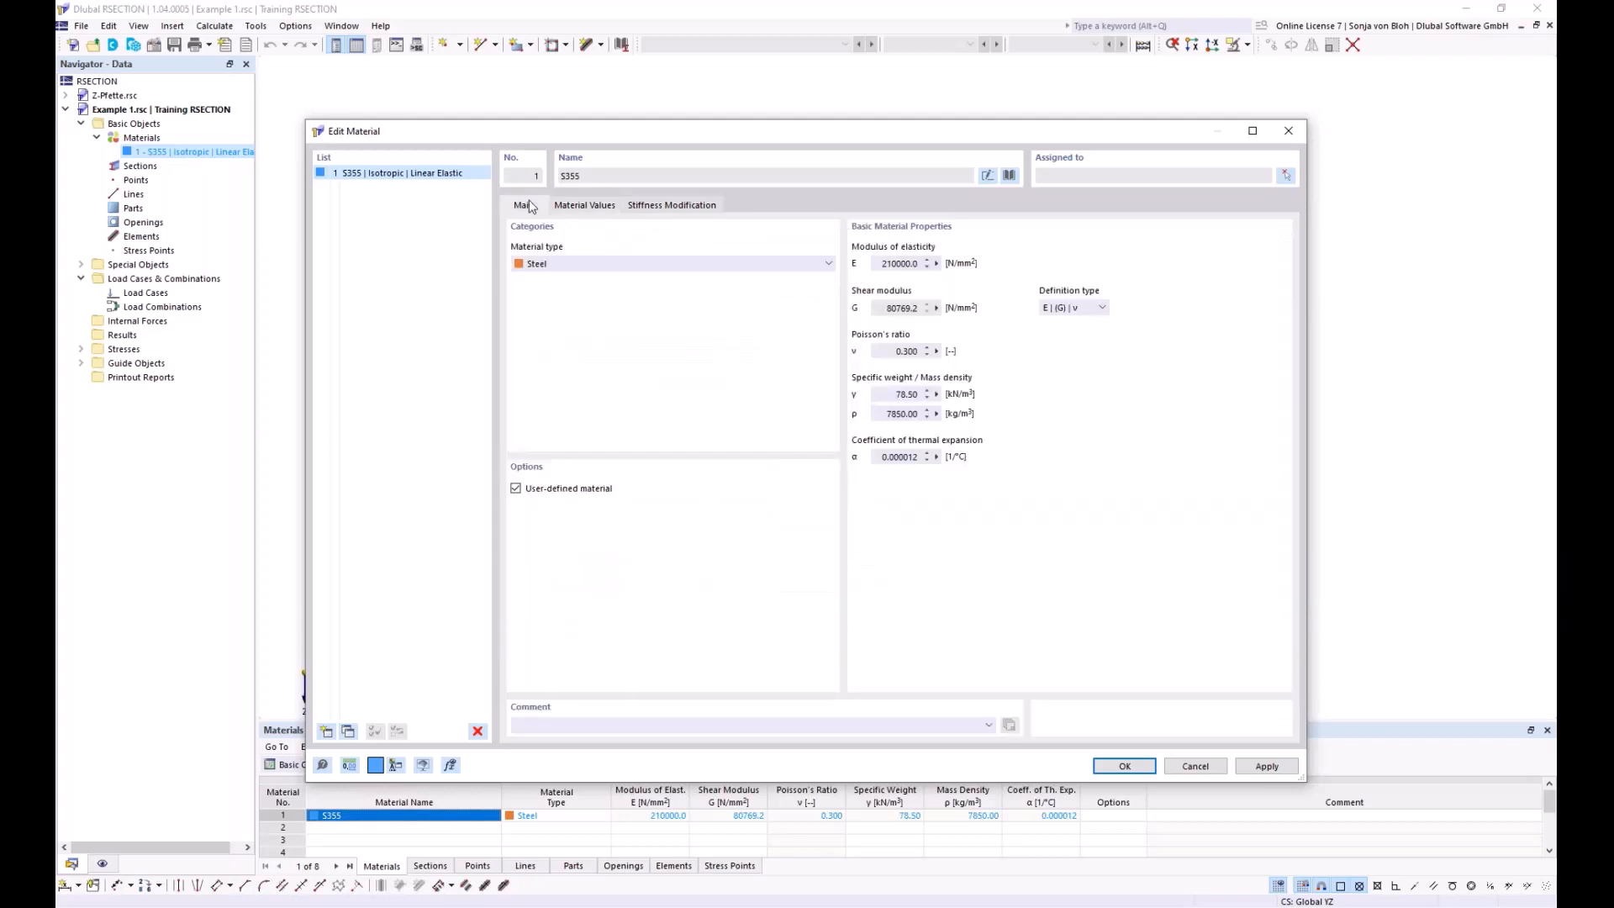
{"action": "left_click", "coordinate": [516, 489]}
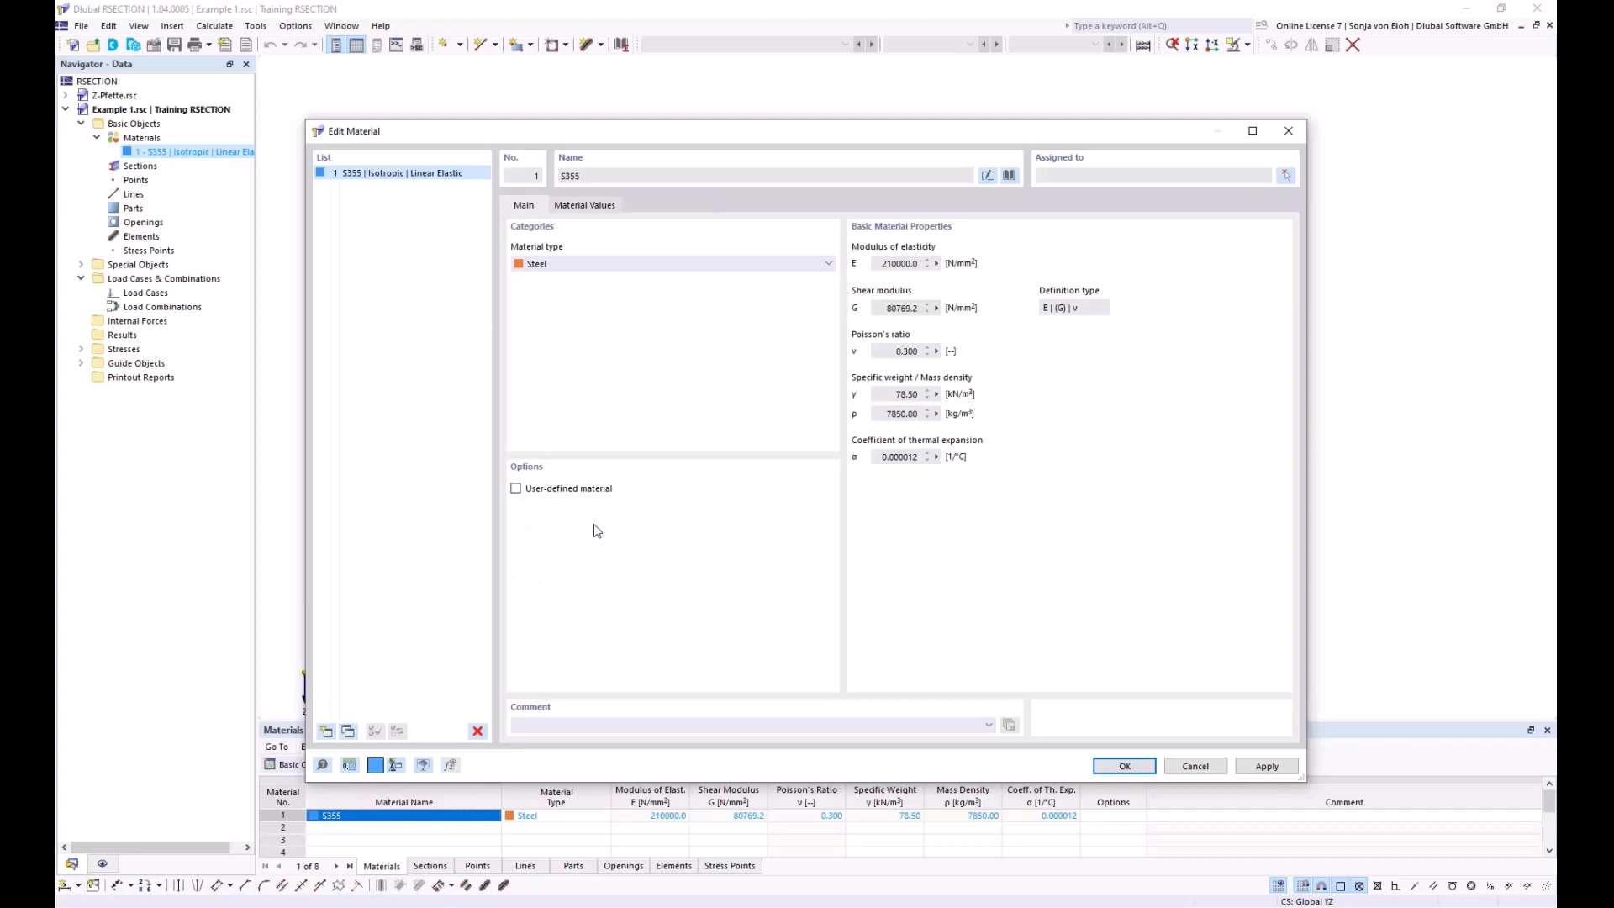
{"action": "left_click", "coordinate": [1127, 767]}
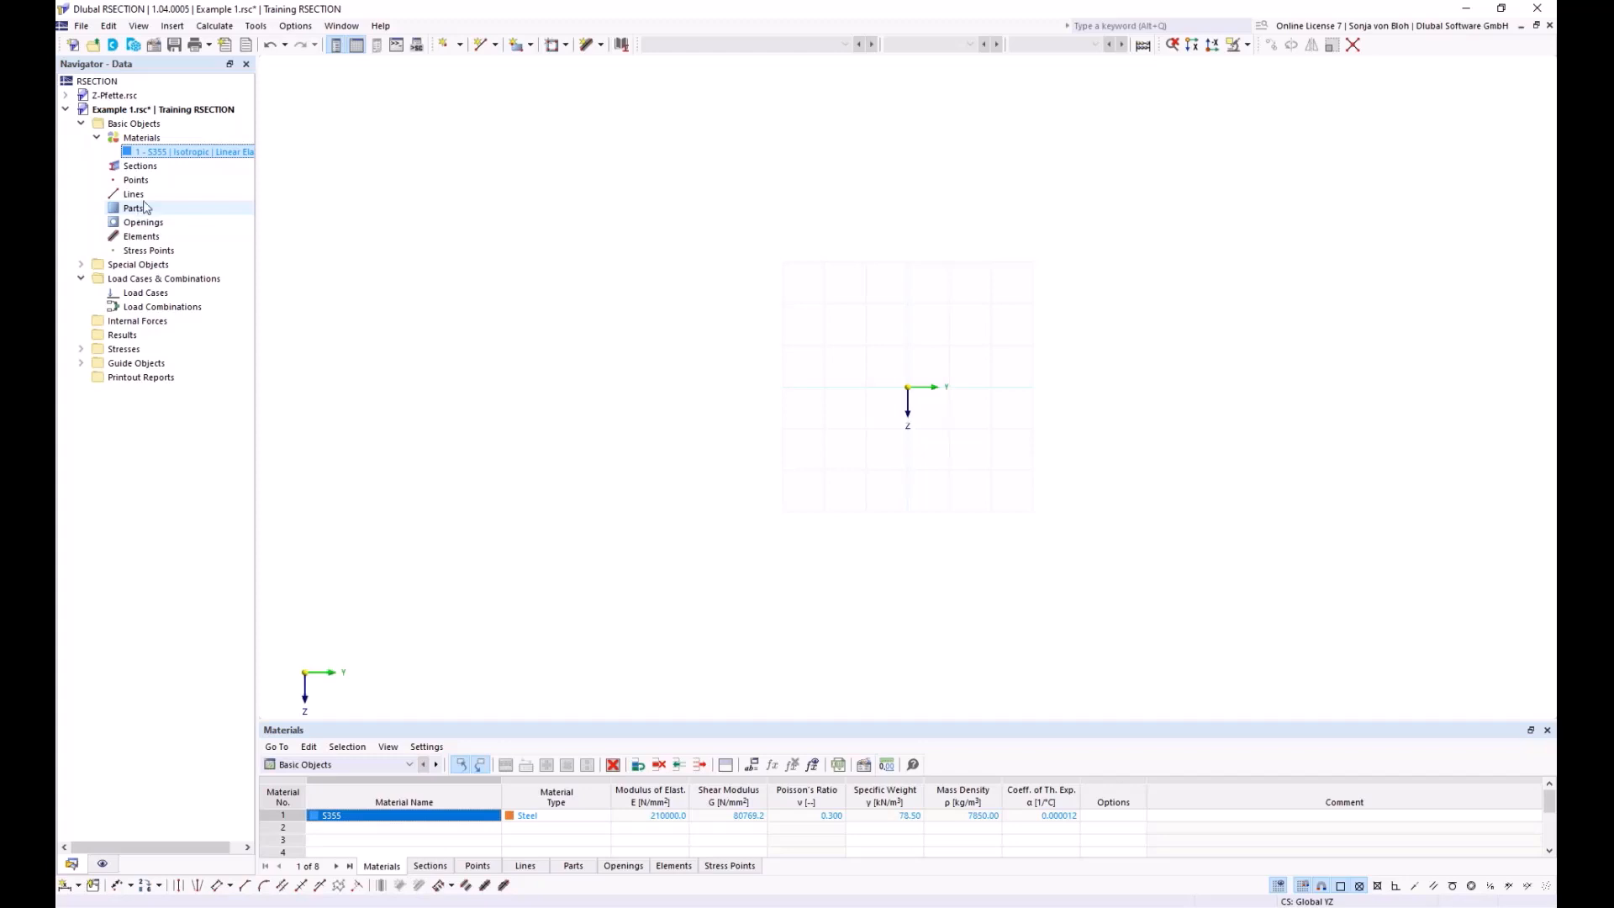
{"action": "left_click", "coordinate": [601, 45]}
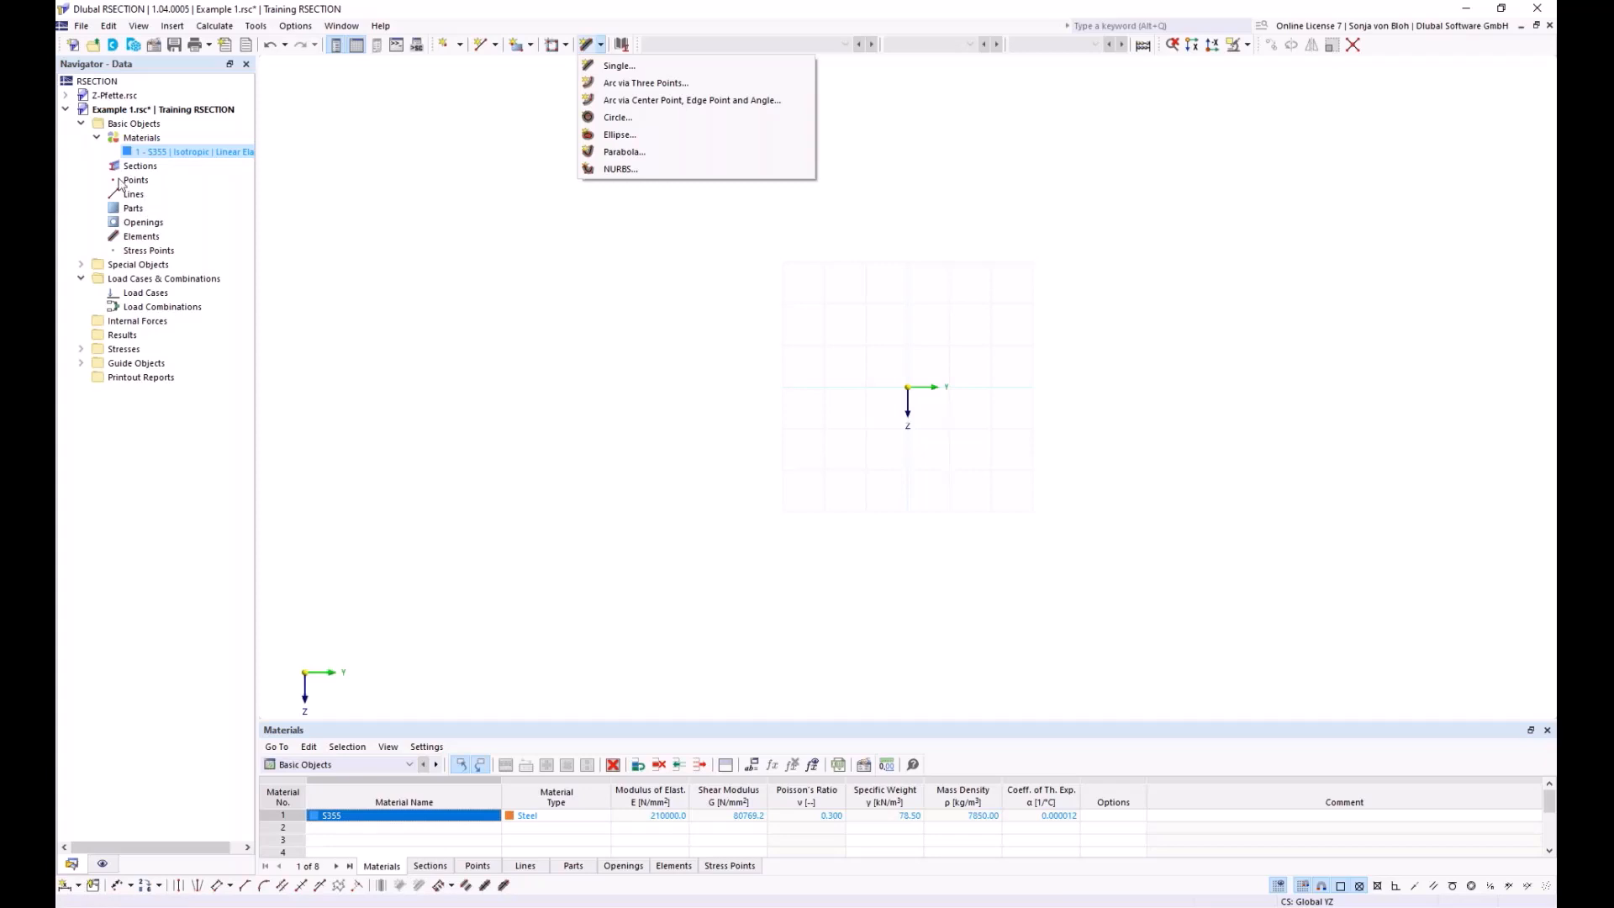
{"action": "left_click", "coordinate": [149, 238]}
{"action": "right_click", "coordinate": [151, 240]}
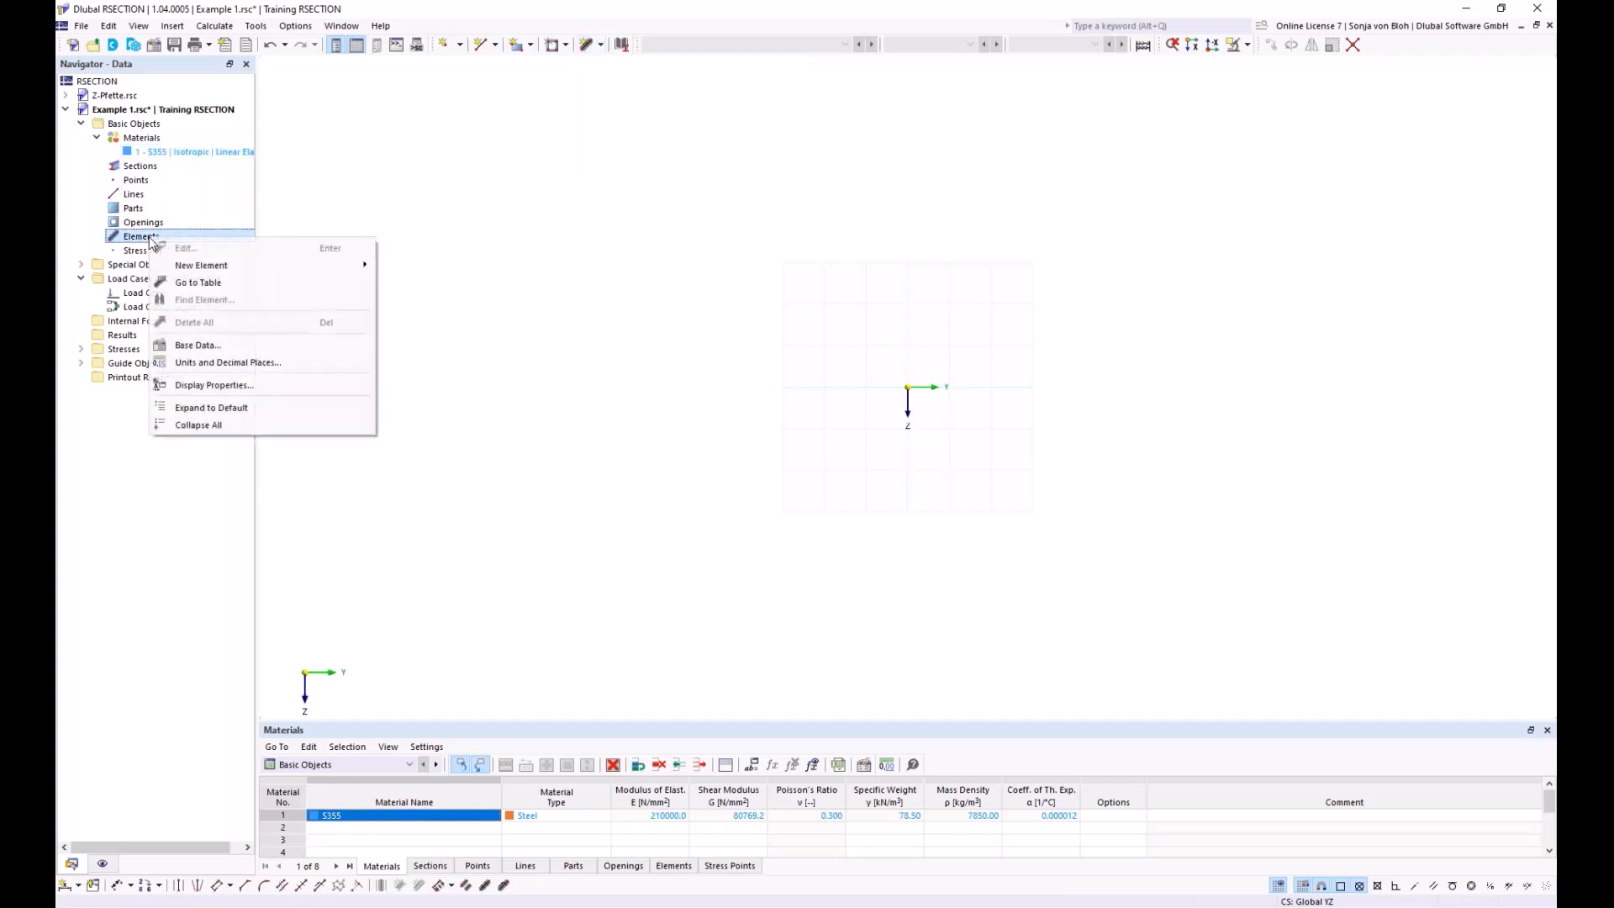
{"action": "mouse_move", "coordinate": [200, 264]}
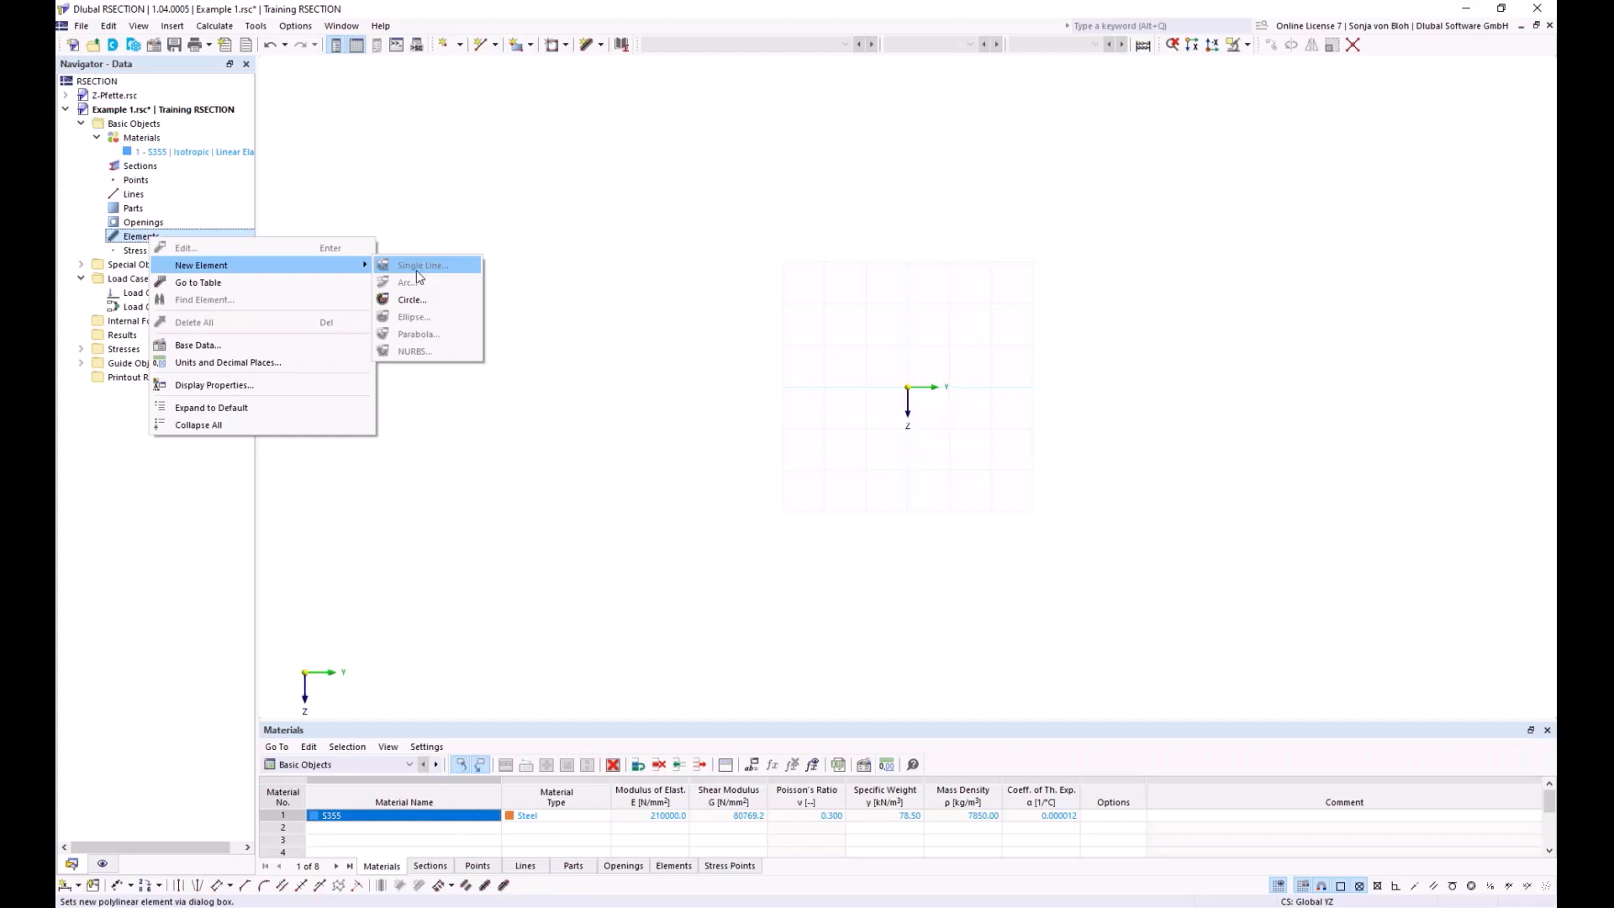
{"action": "left_click", "coordinate": [569, 261]}
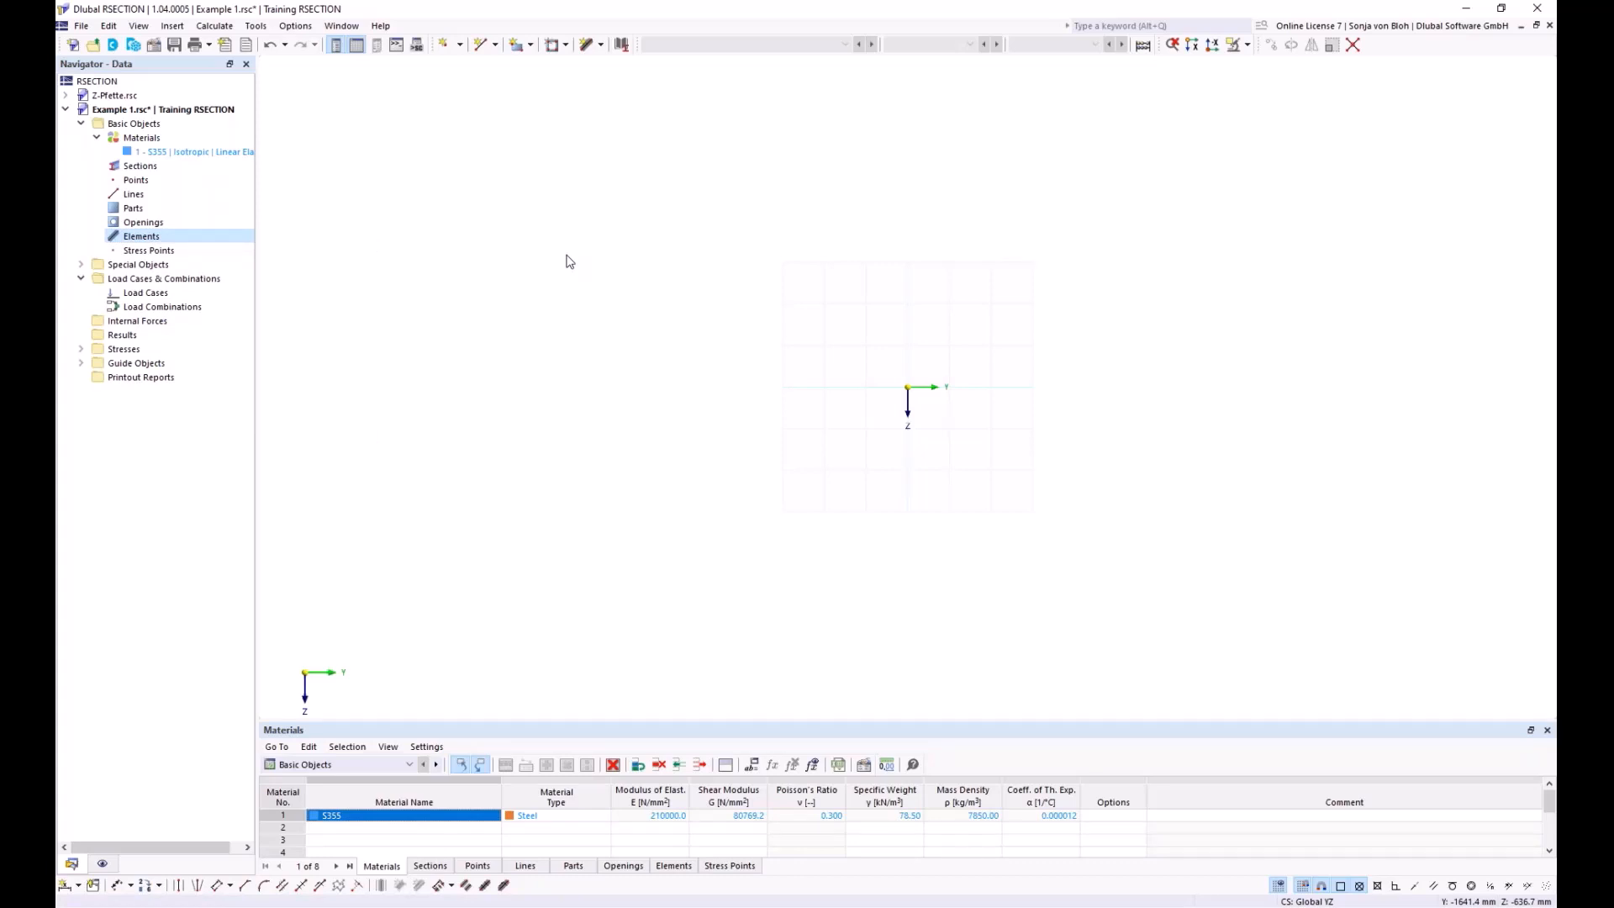
Step: Create a horizontal single-line S355 element by length and direction, 150 mm long and 10.7 mm thick, starting at the coordinate origin
{"action": "left_click", "coordinate": [601, 46]}
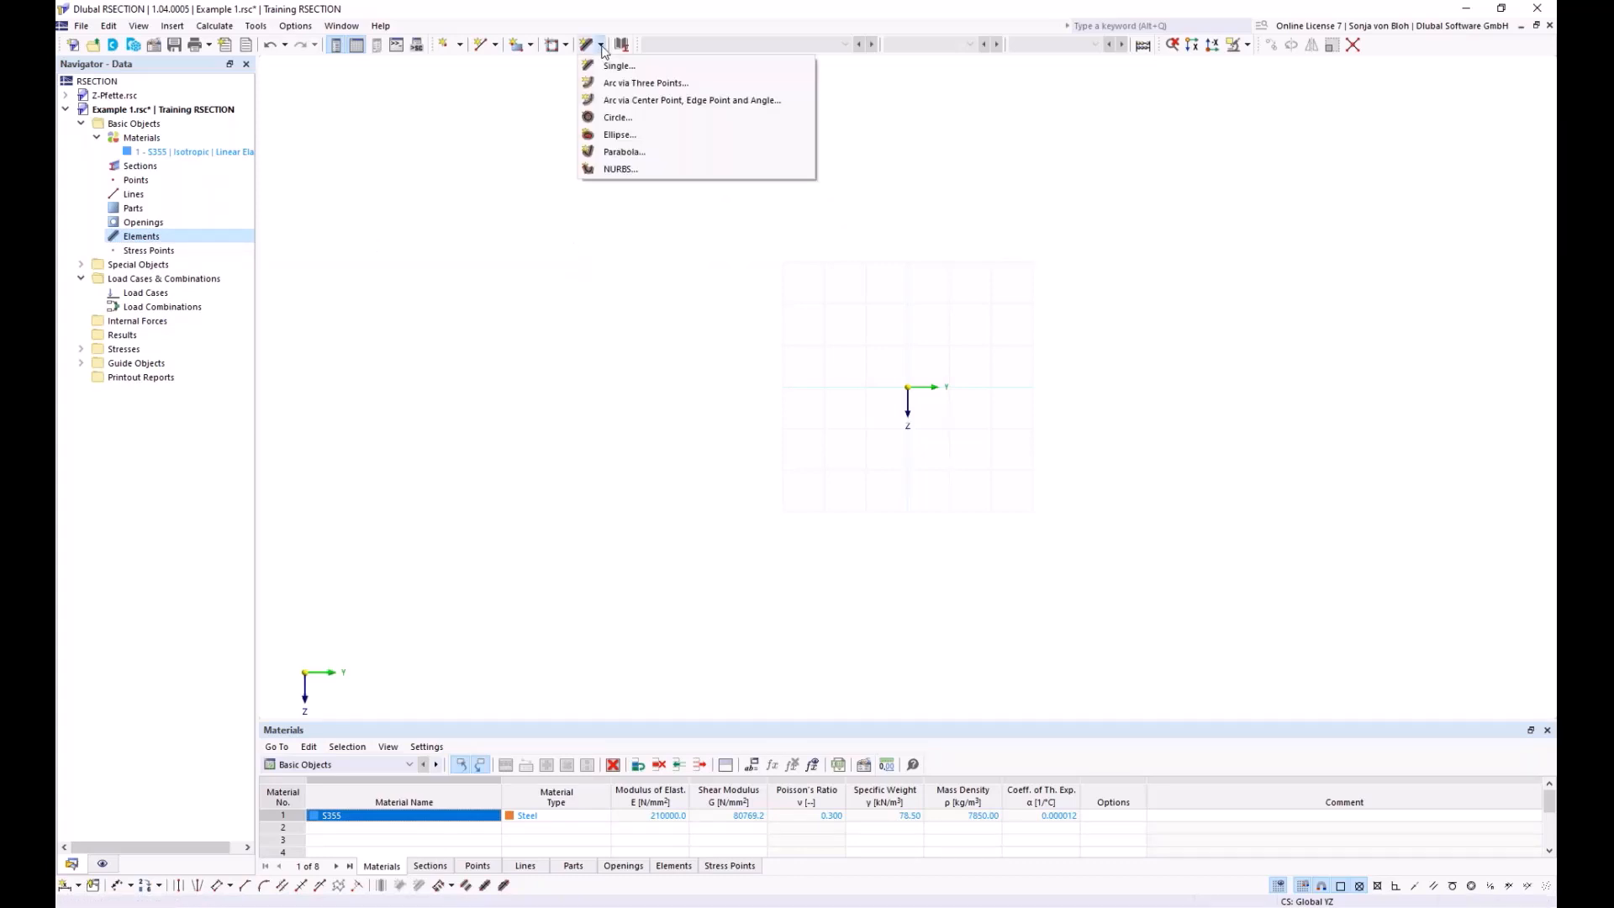
{"action": "left_click", "coordinate": [618, 66]}
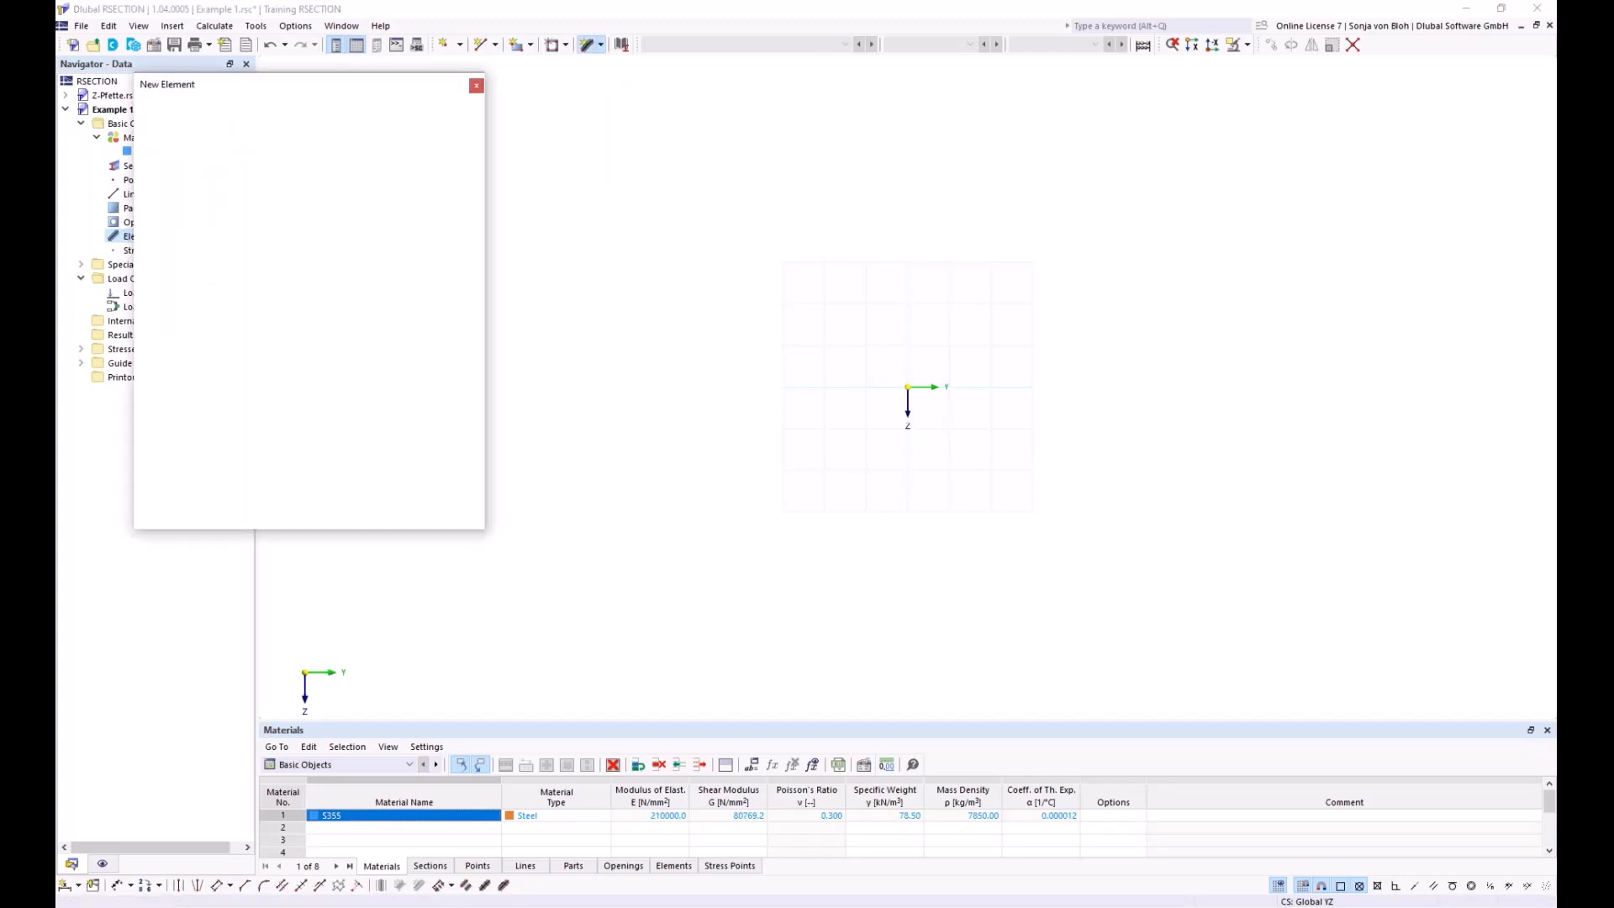
{"action": "left_click_drag", "start_coordinate": [244, 85], "coordinate": [496, 148]}
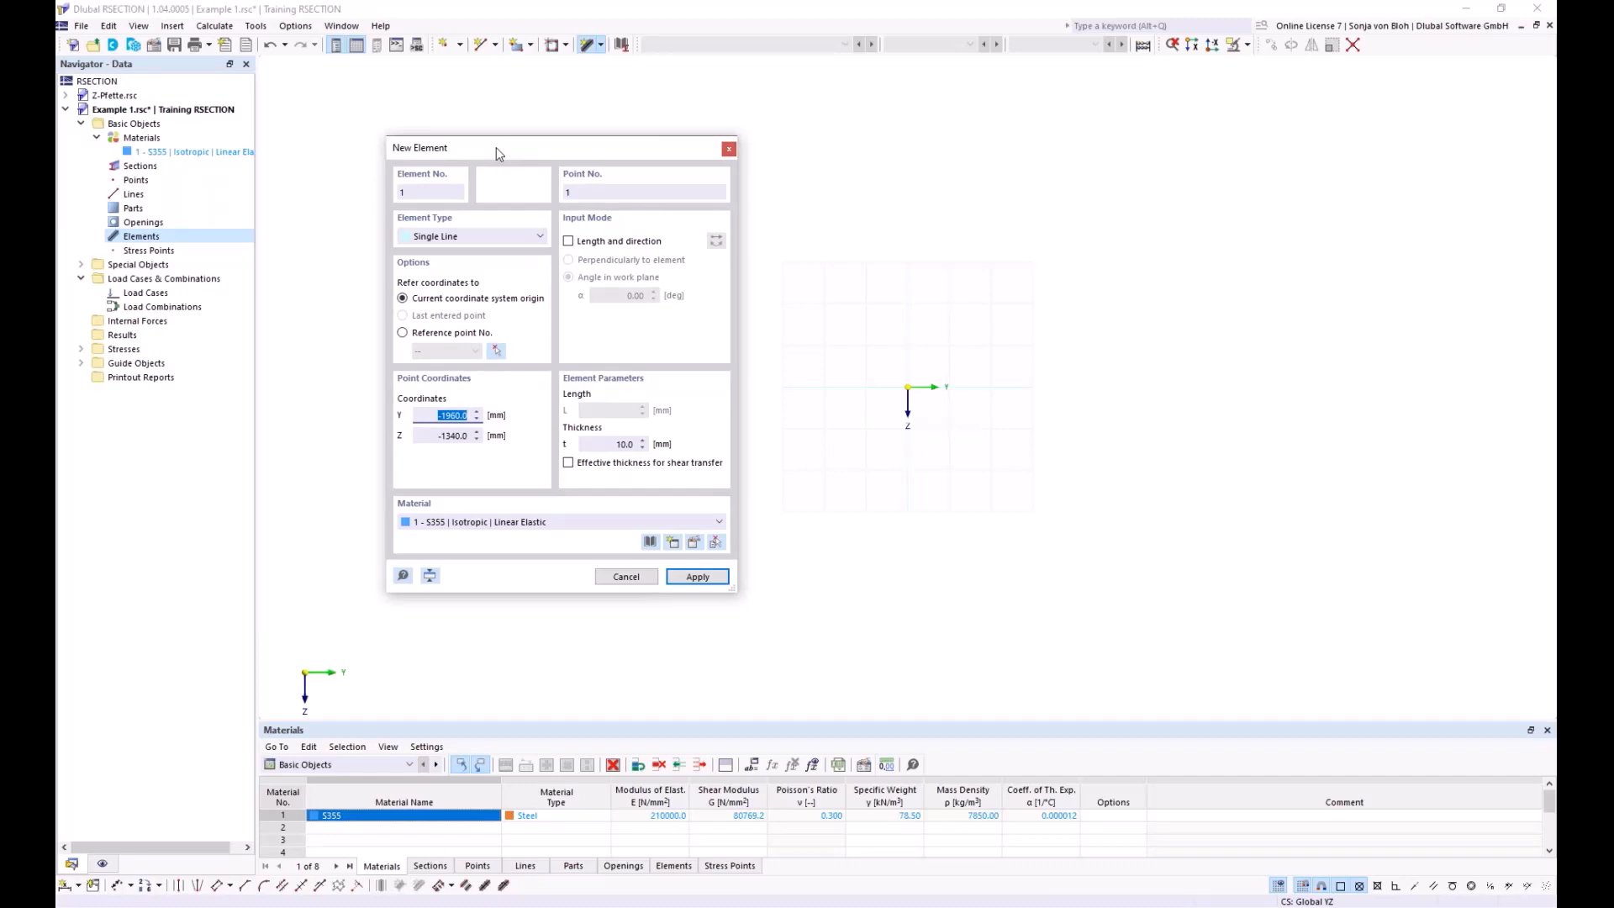
{"action": "left_click", "coordinate": [568, 242]}
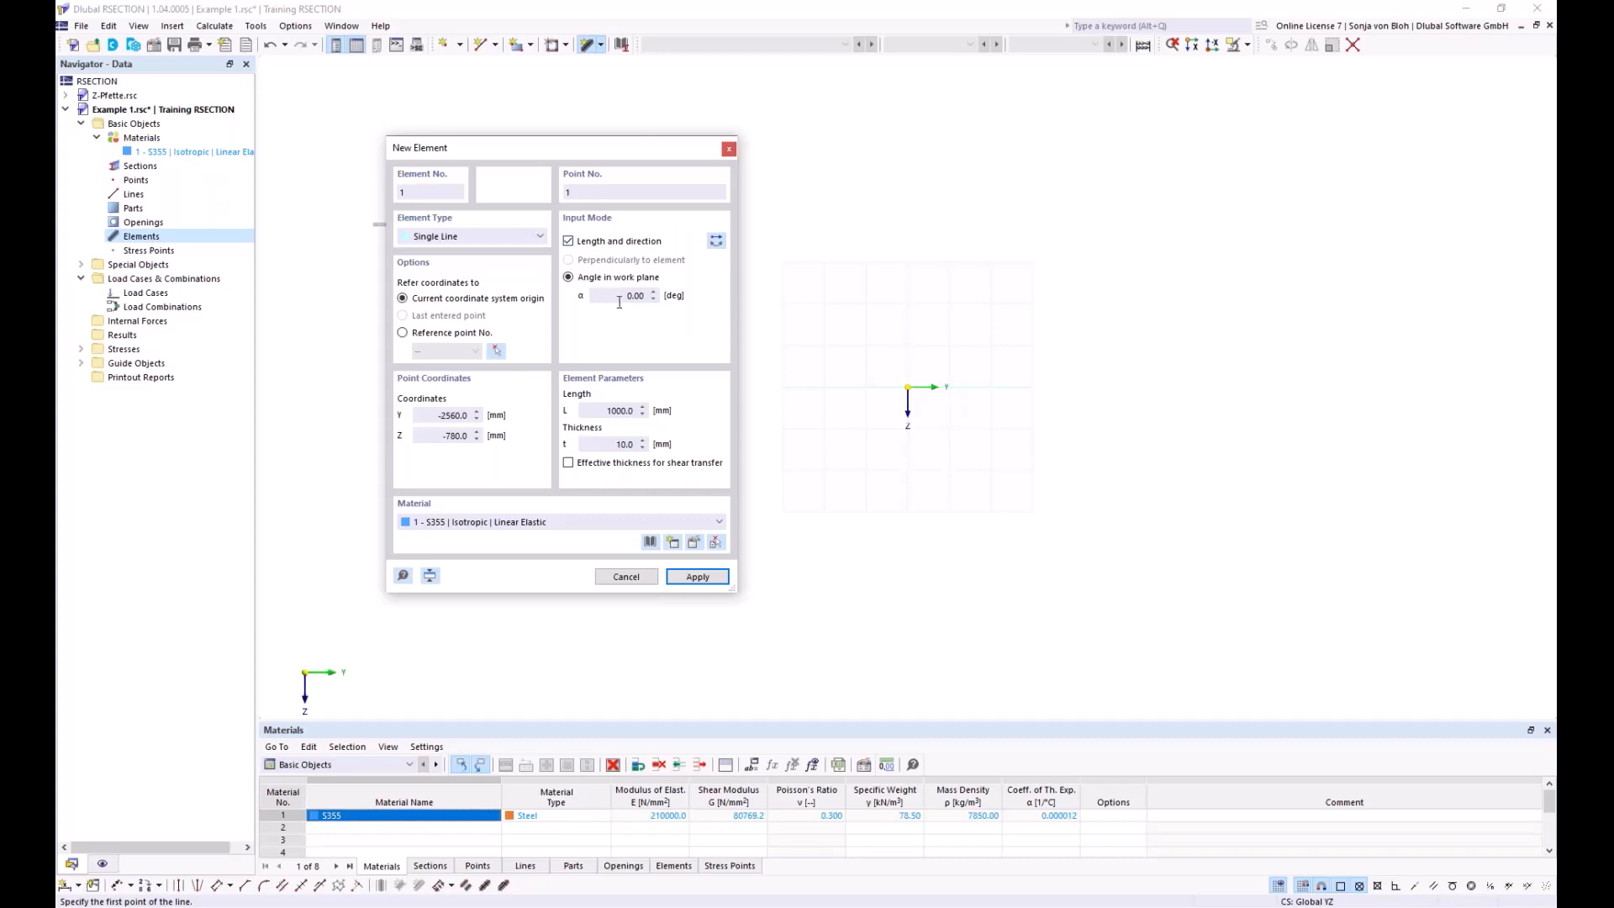
{"action": "left_click", "coordinate": [597, 412]}
{"action": "type", "text": "150"}
{"action": "left_click", "coordinate": [606, 449]}
{"action": "type", "text": "10,7"}
{"action": "scroll", "coordinate": [931, 398], "scroll_direction": "up", "scroll_amount": 8}
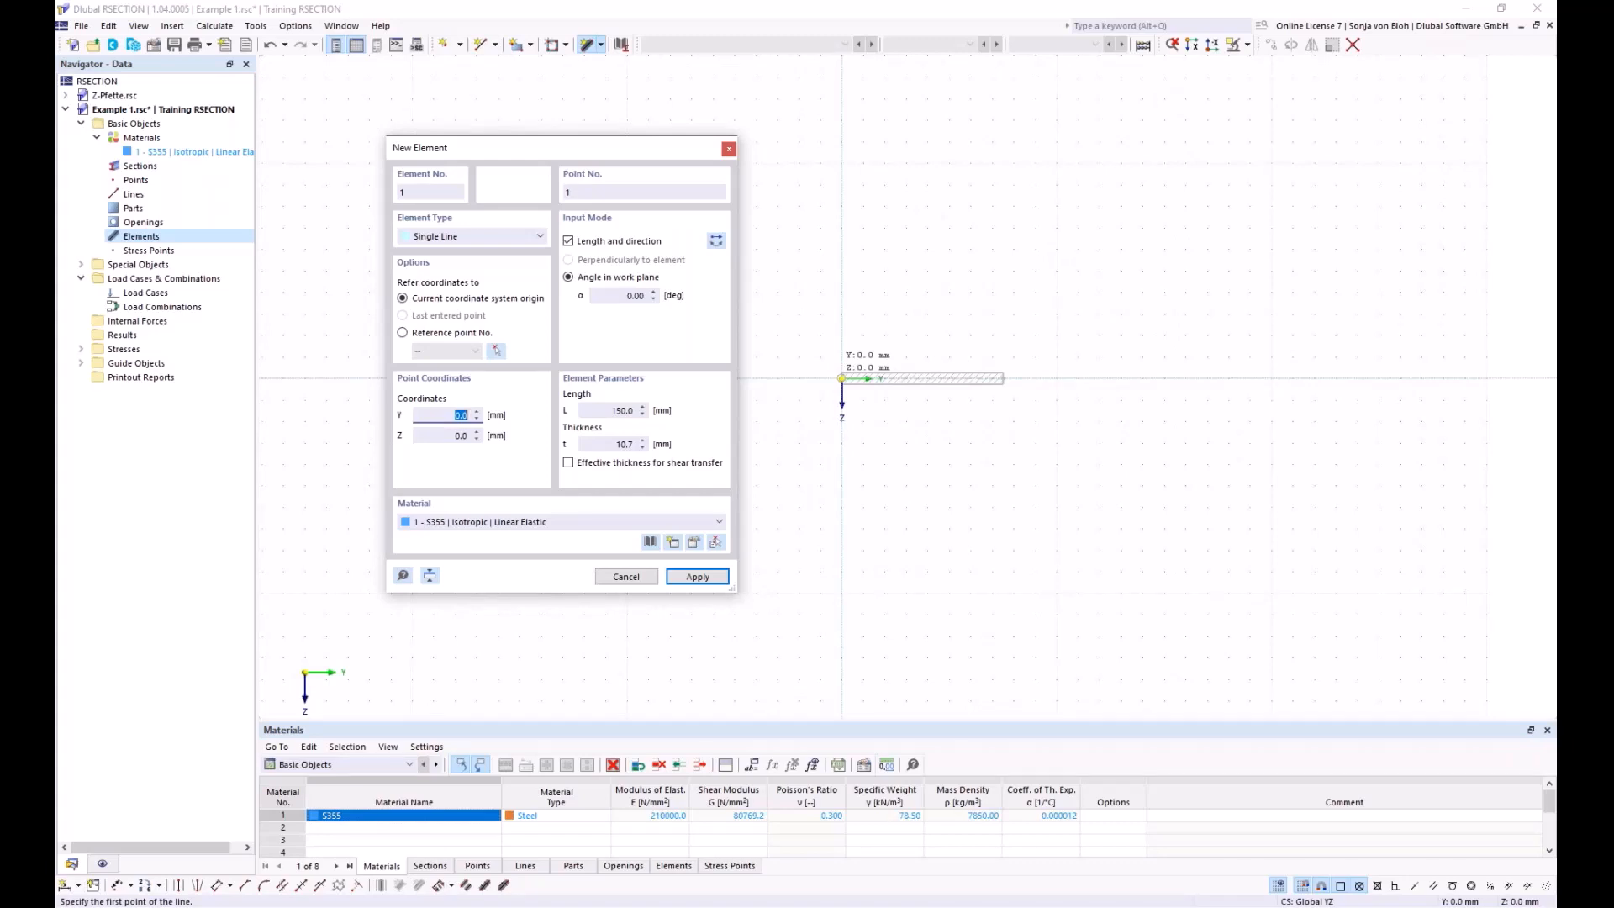
{"action": "left_click", "coordinate": [841, 378]}
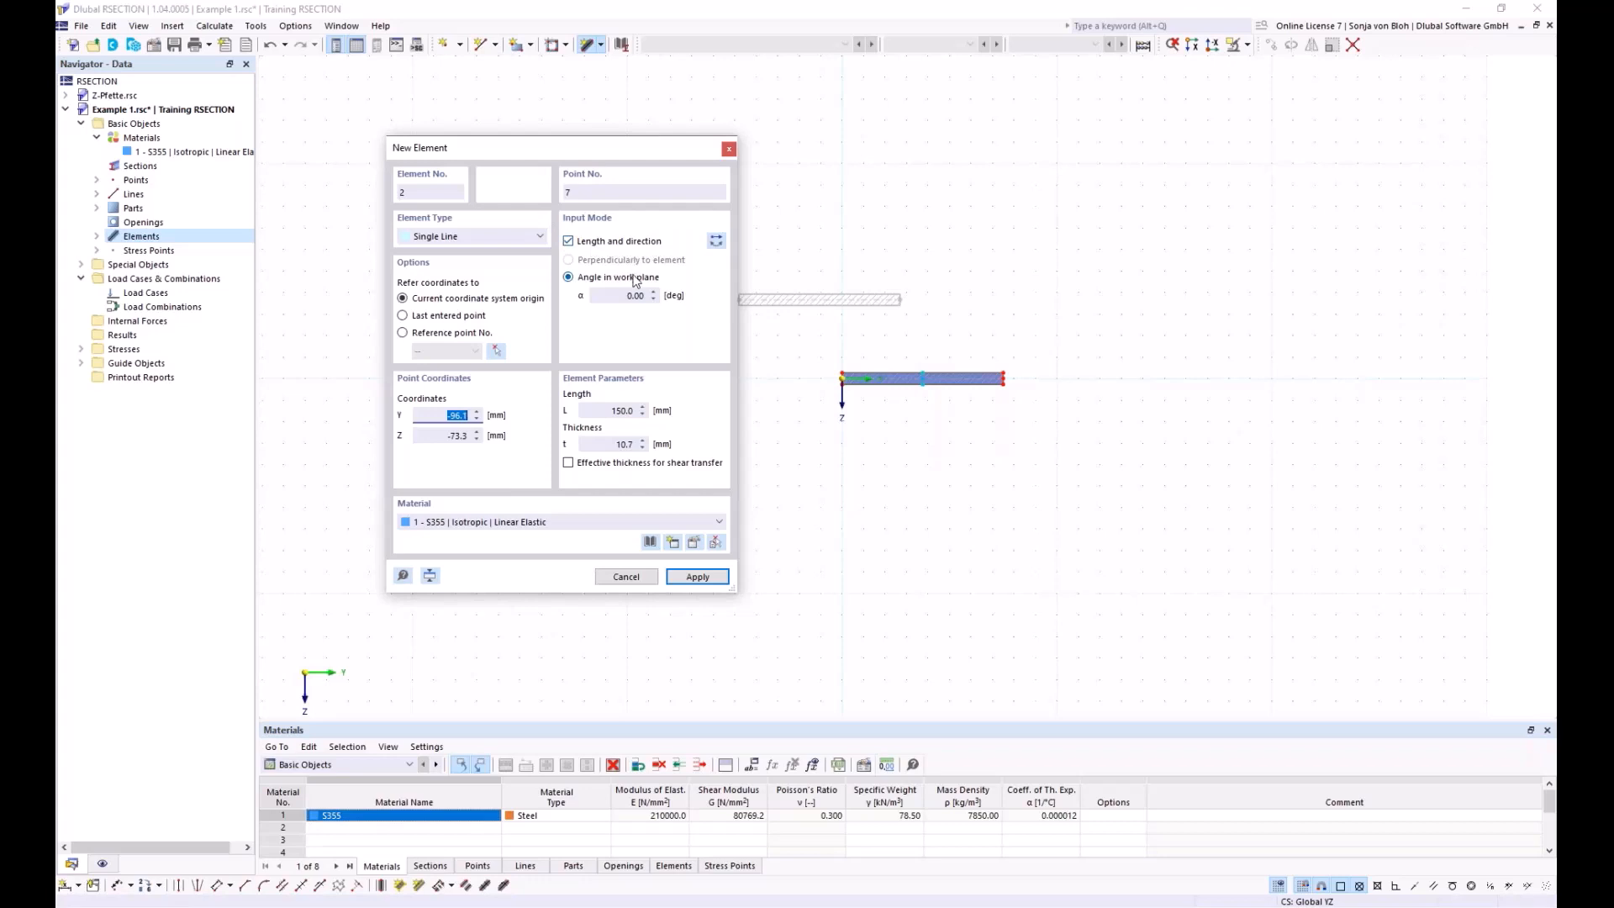
Step: Add a vertical web element, 289.3 mm long and 7.1 mm thick, running upward at 90° from the horizontal element's midpoint
{"action": "left_click", "coordinate": [618, 296]}
{"action": "type", "text": "90"}
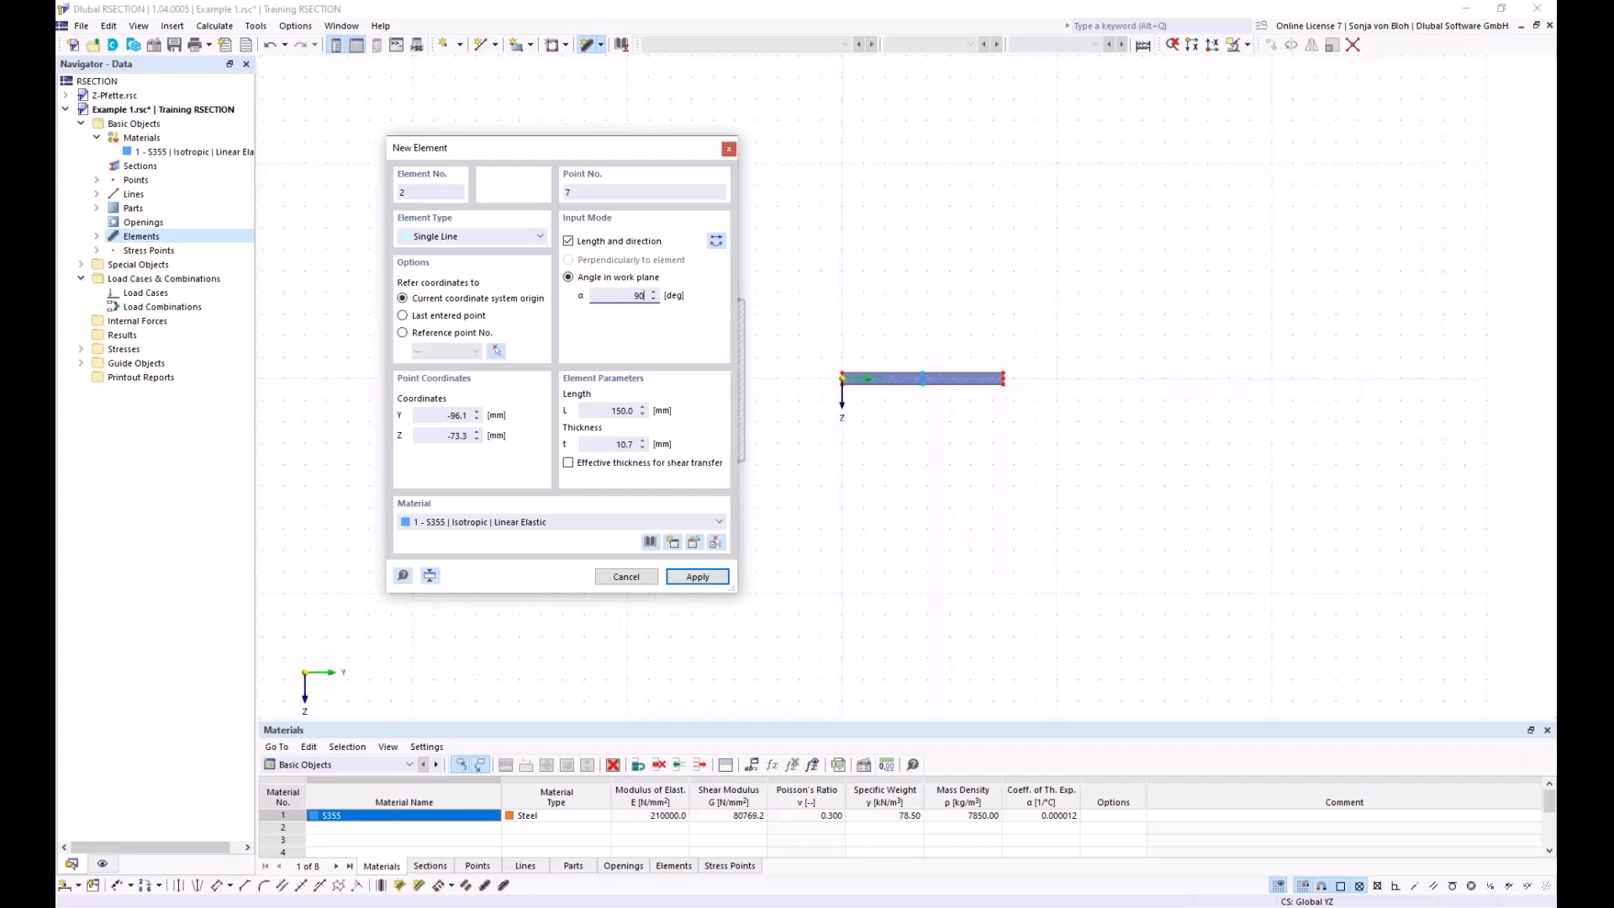
{"action": "left_click", "coordinate": [715, 241]}
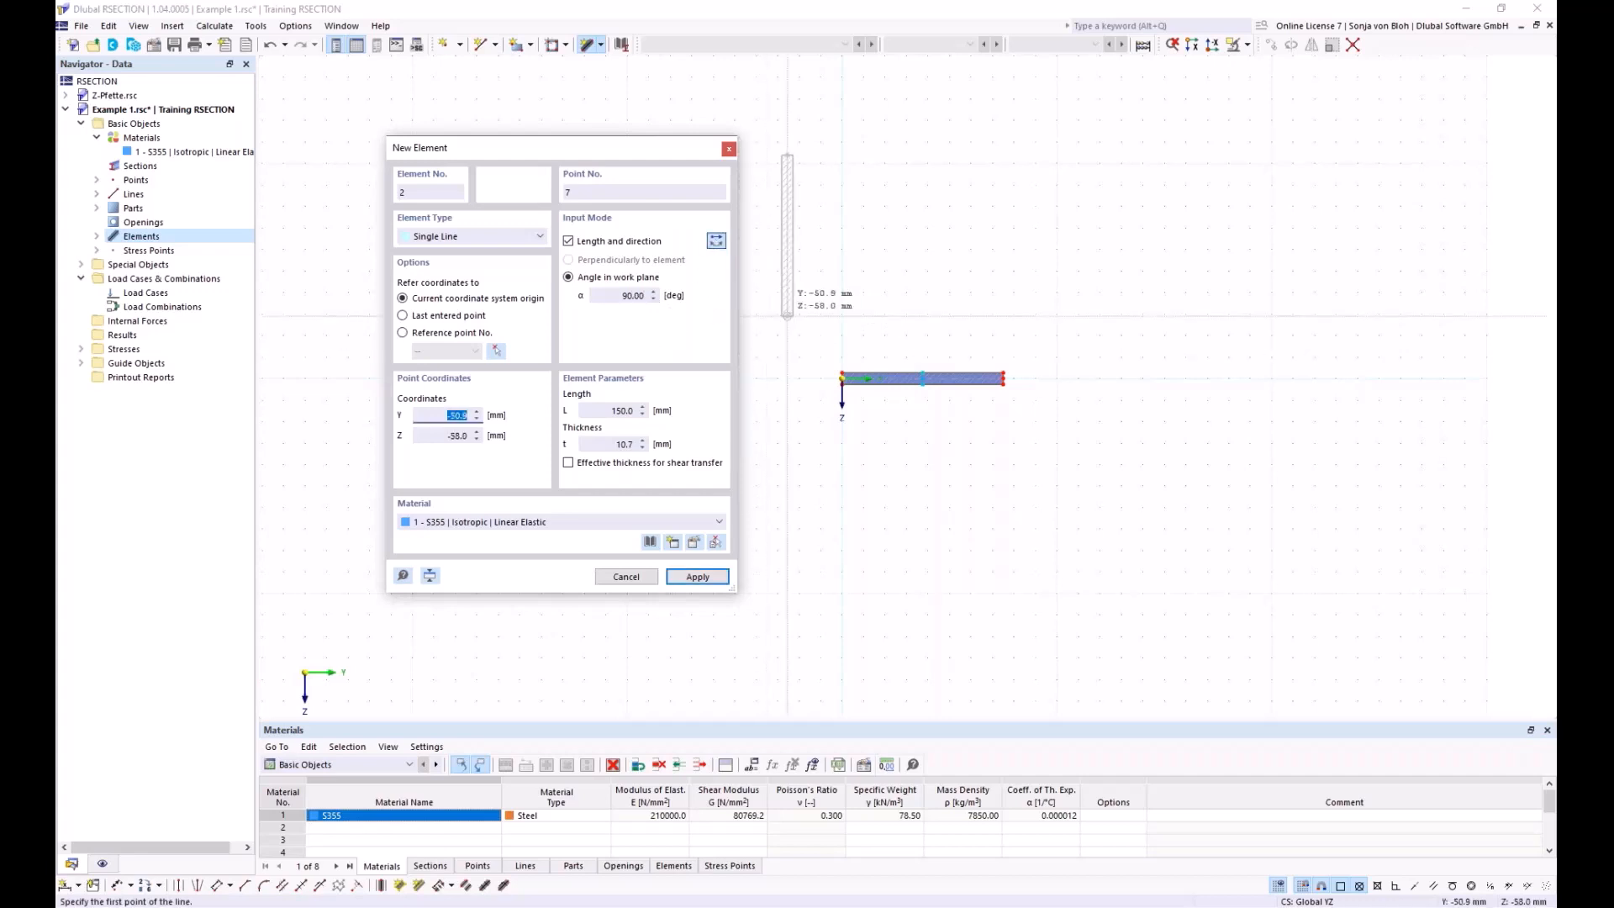
{"action": "double_click", "coordinate": [611, 411]}
{"action": "type", "text": "285"}
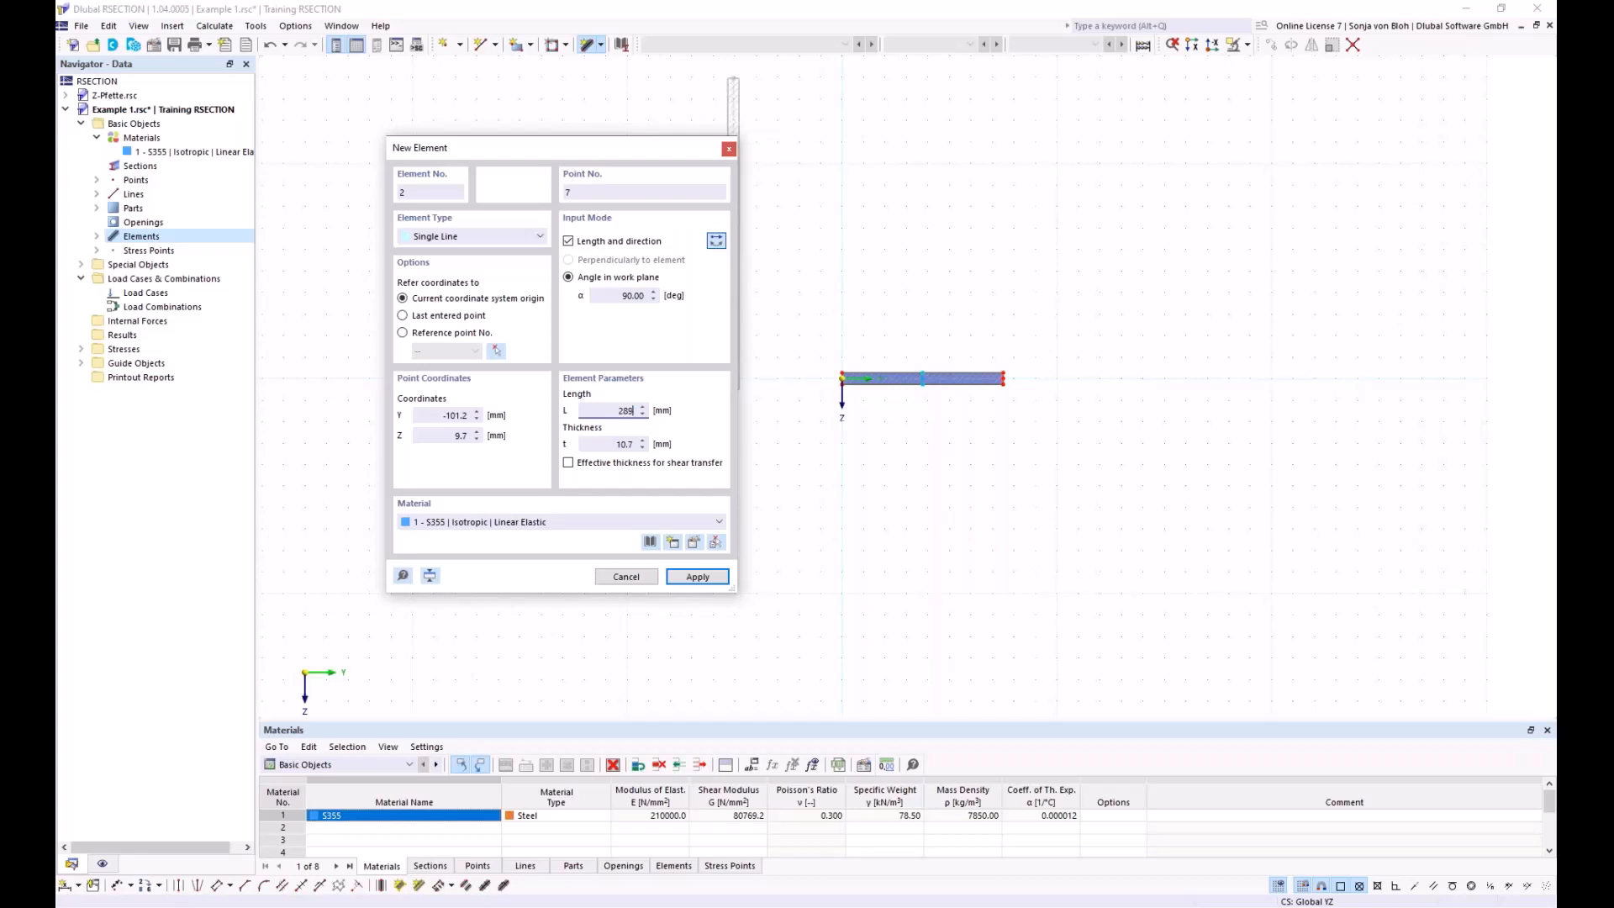
{"action": "type", "text": ",3"}
{"action": "left_click_drag", "start_coordinate": [598, 445], "coordinate": [653, 448]}
{"action": "type", "text": "7,"}
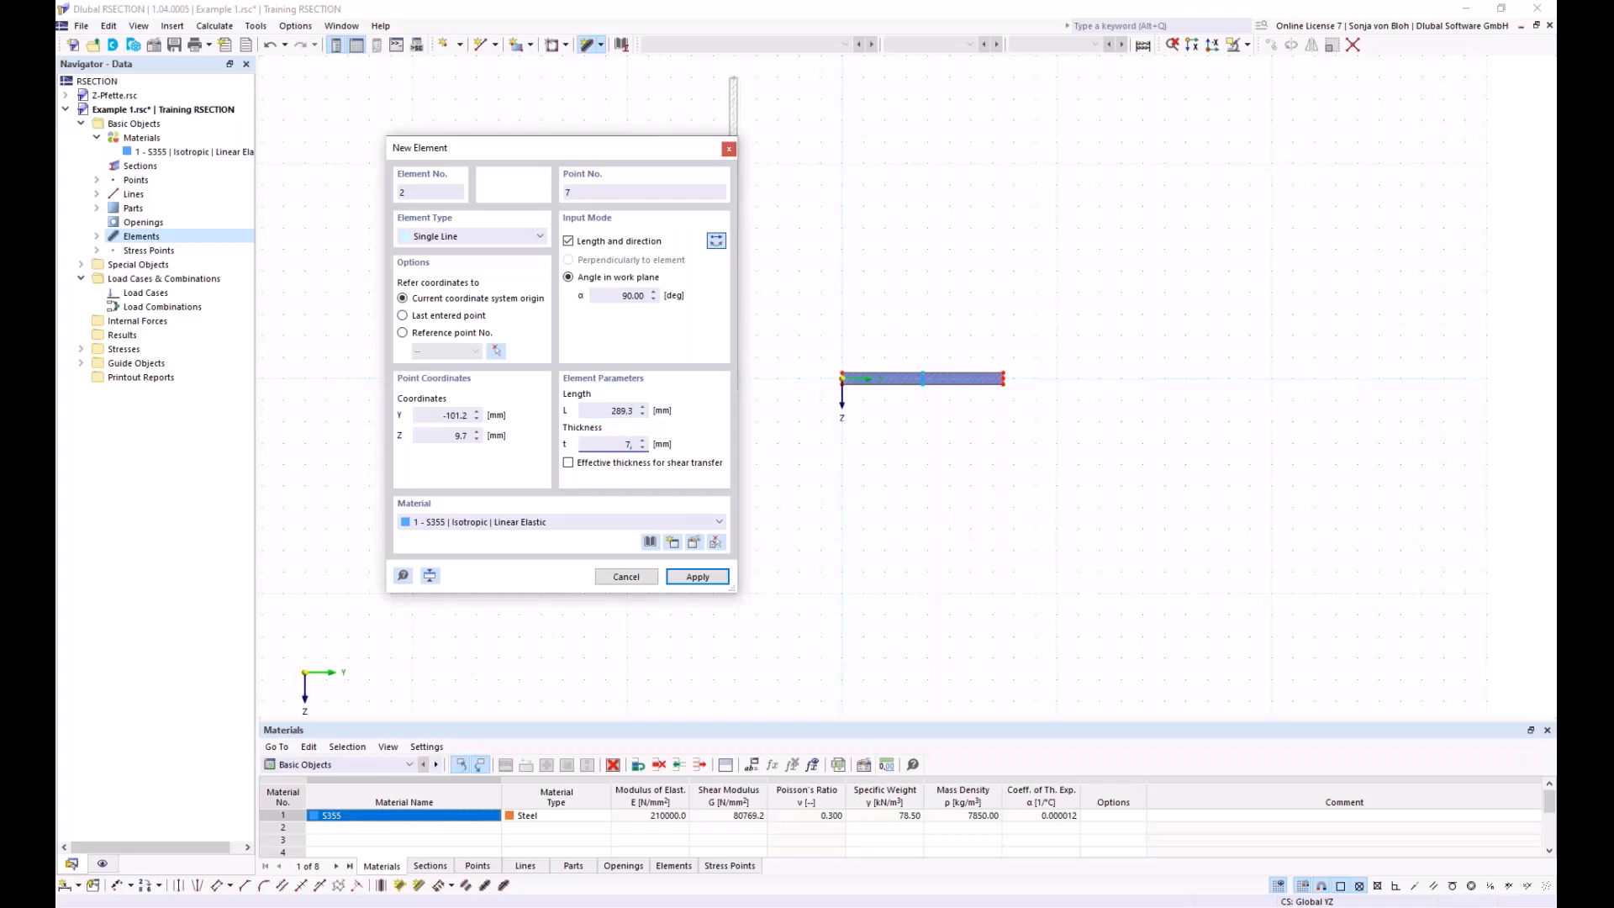
{"action": "type", "text": "1"}
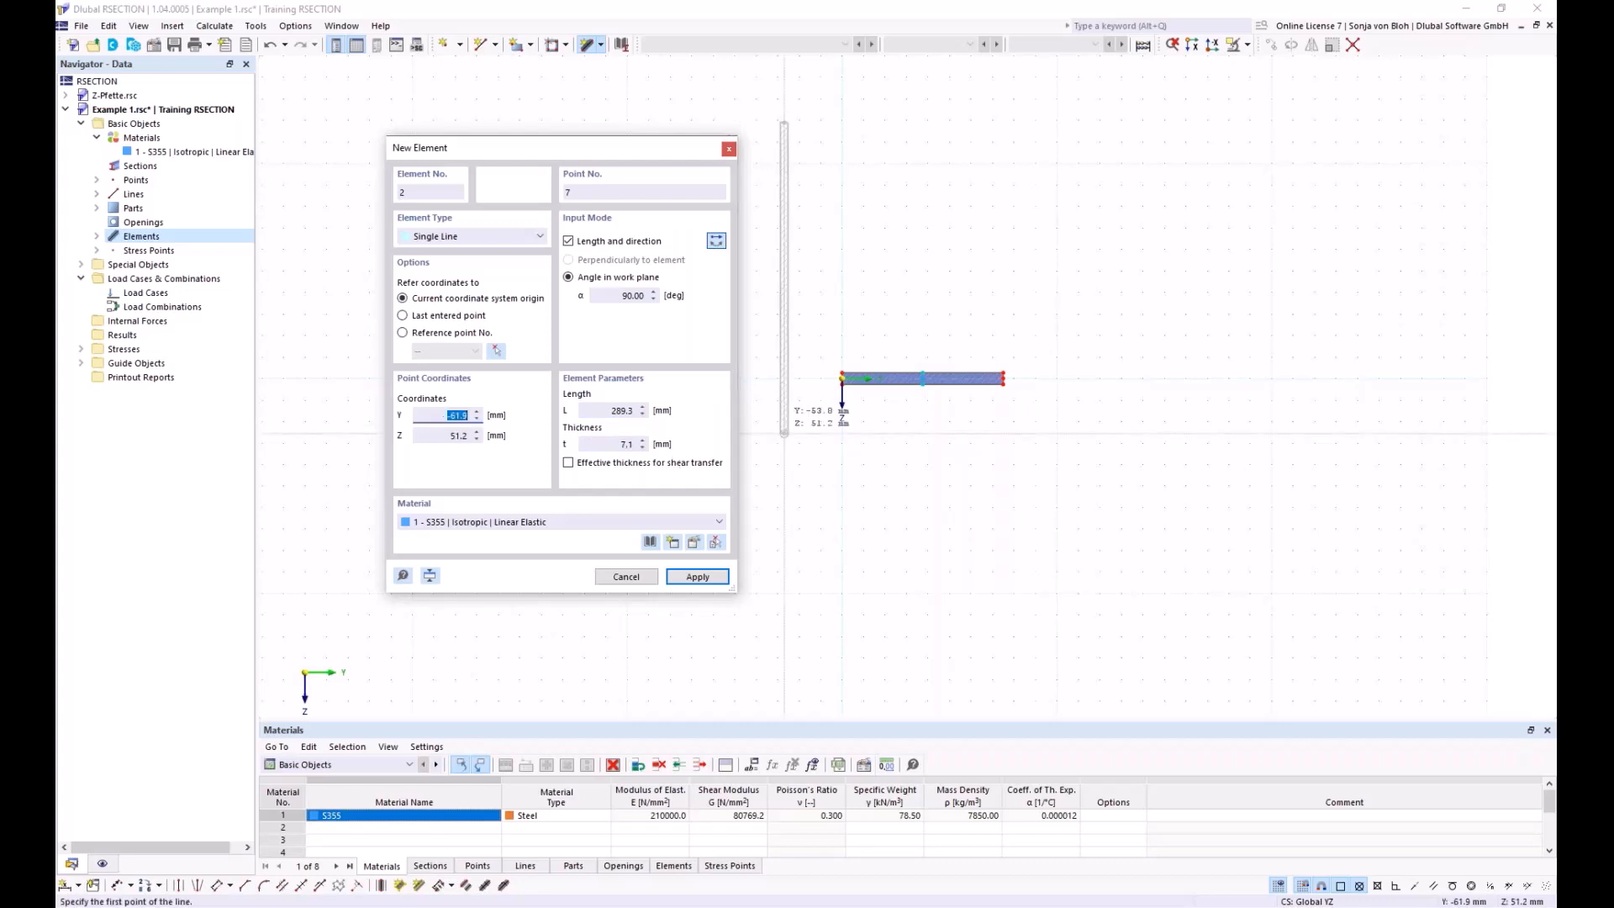
{"action": "scroll", "coordinate": [922, 465], "scroll_direction": "up", "scroll_amount": 3}
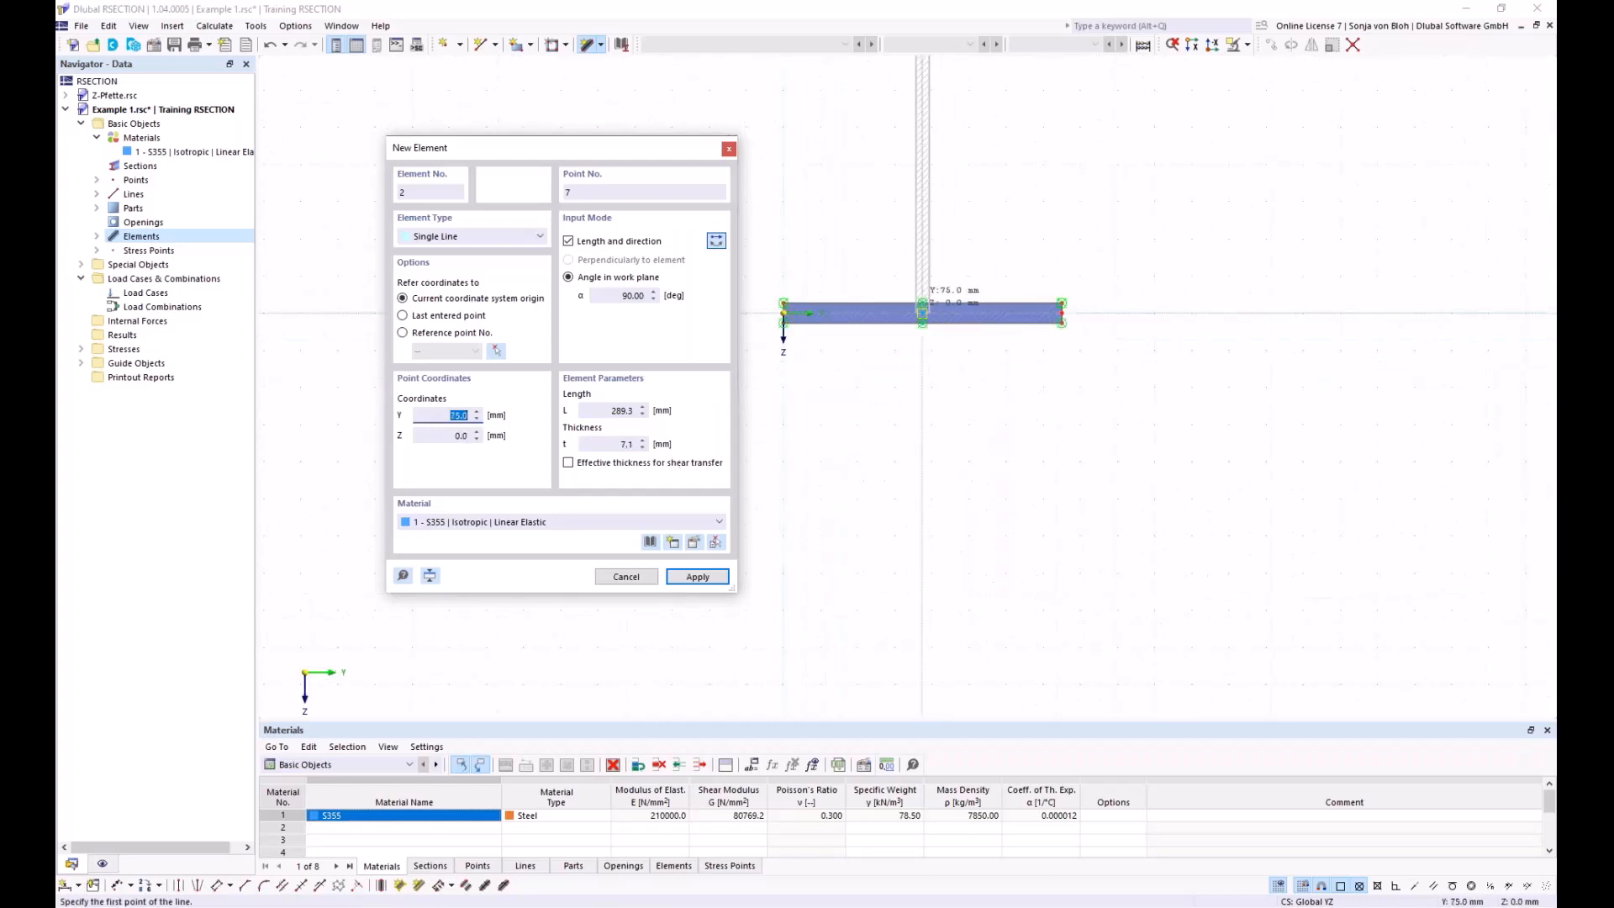
{"action": "left_click", "coordinate": [922, 313]}
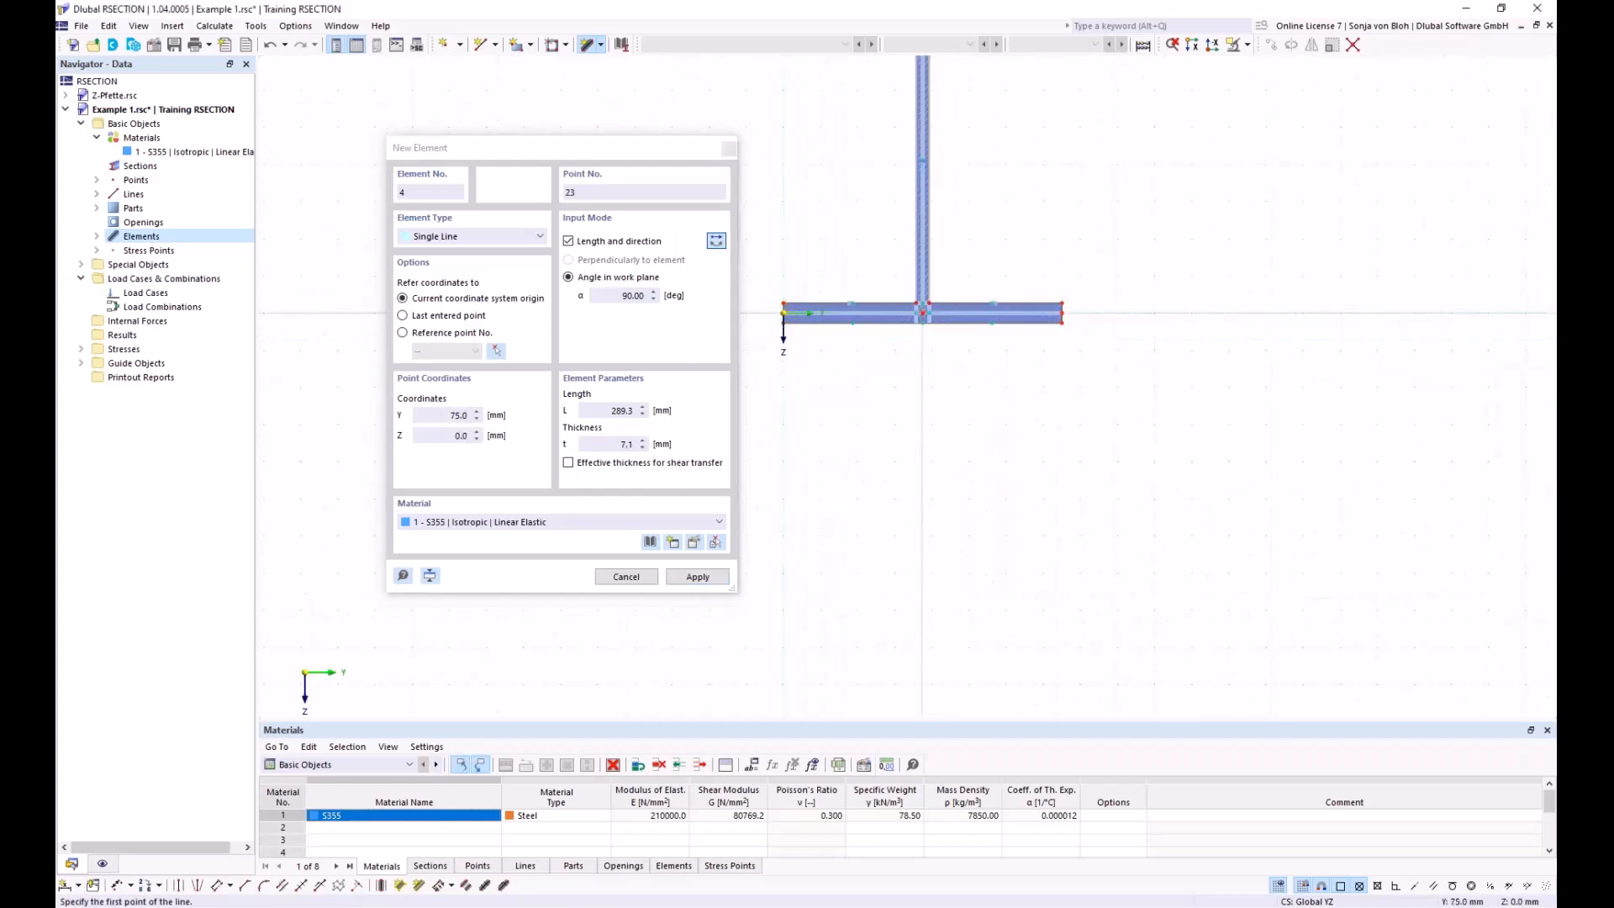
{"action": "scroll", "coordinate": [973, 504], "scroll_direction": "down", "scroll_amount": 2}
{"action": "middle_click_drag", "start_coordinate": [972, 506], "coordinate": [964, 616]}
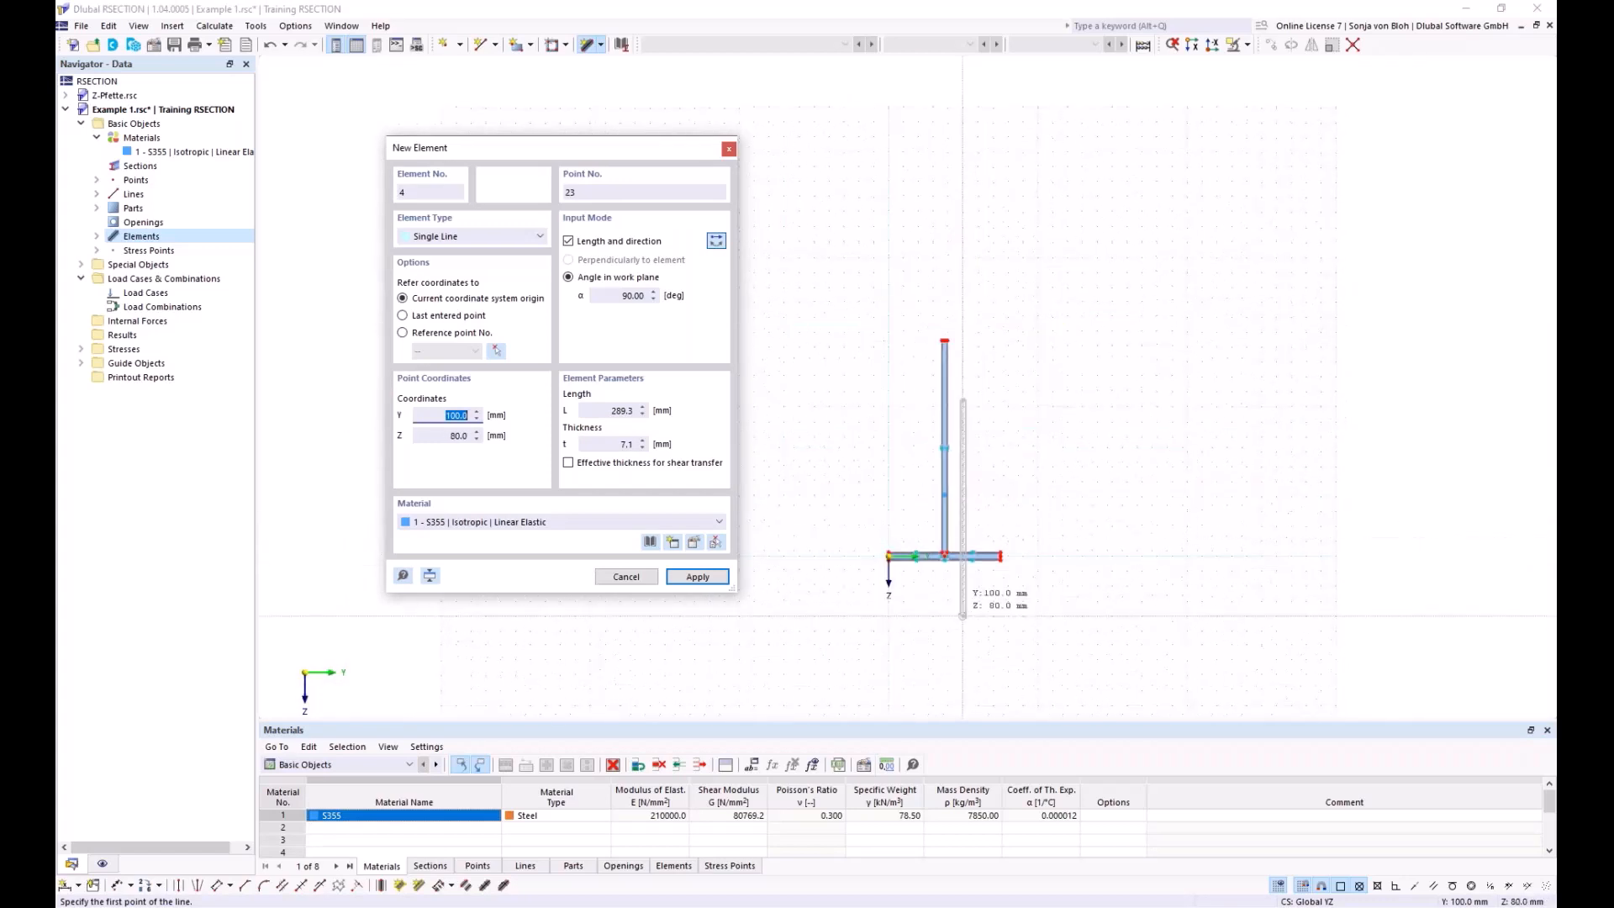
Step: Add the left half of the upper flange at the web's top end, 75 mm long, 10.7 mm thick and at an angle of 0°
{"action": "scroll", "coordinate": [980, 462], "scroll_direction": "up", "scroll_amount": 2}
{"action": "middle_click_drag", "start_coordinate": [976, 492], "coordinate": [992, 460]}
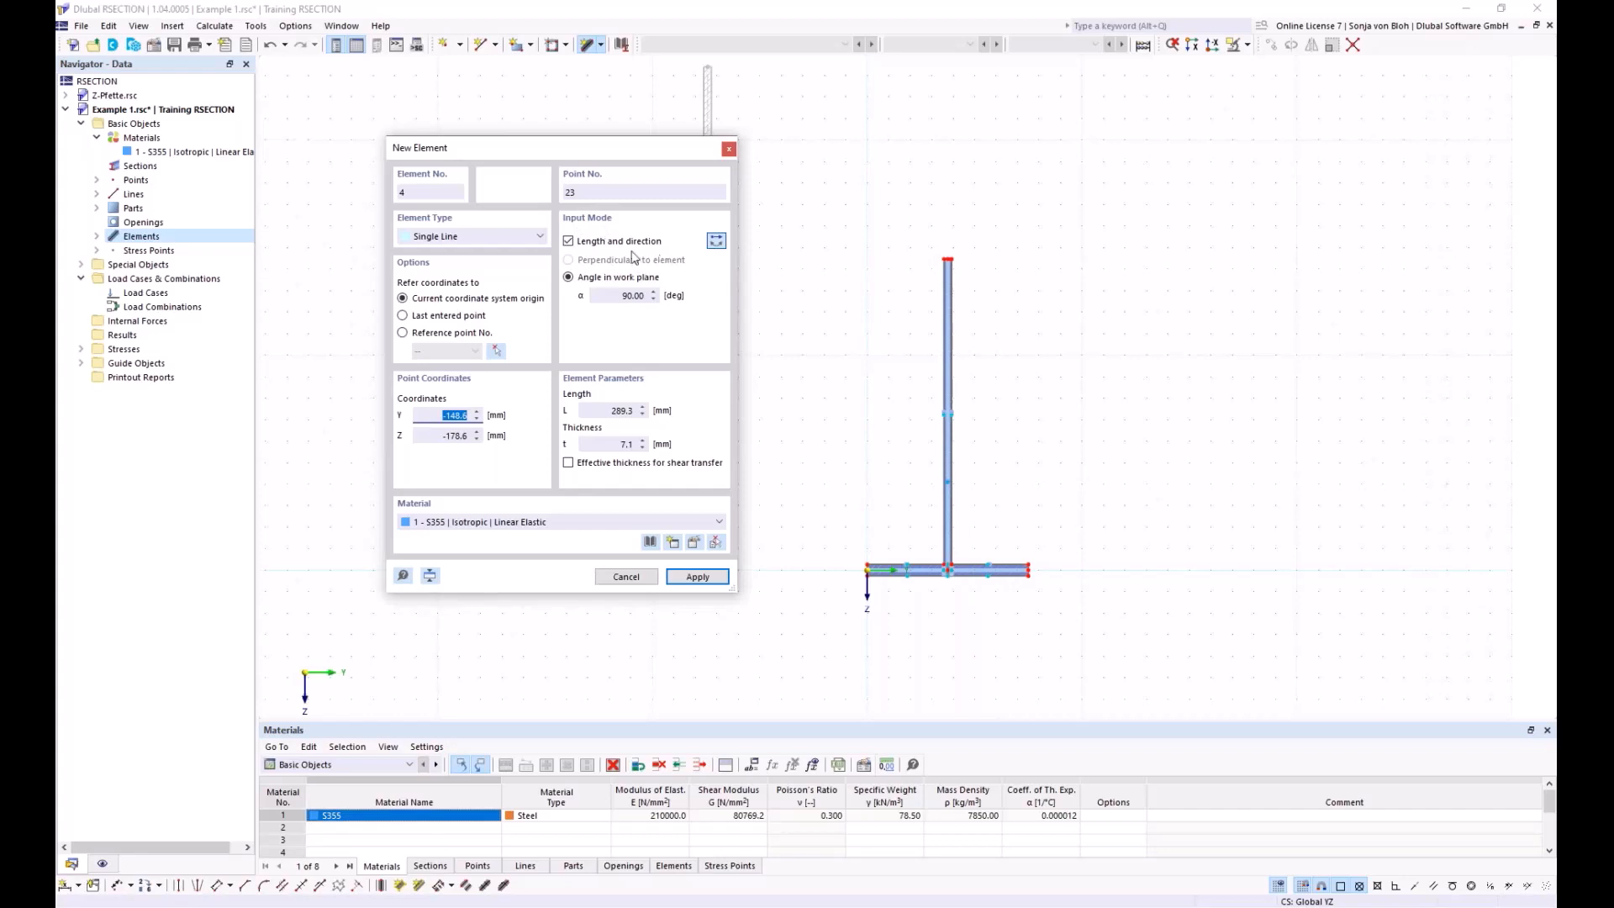
{"action": "left_click", "coordinate": [669, 300]}
{"action": "type", "text": "0"}
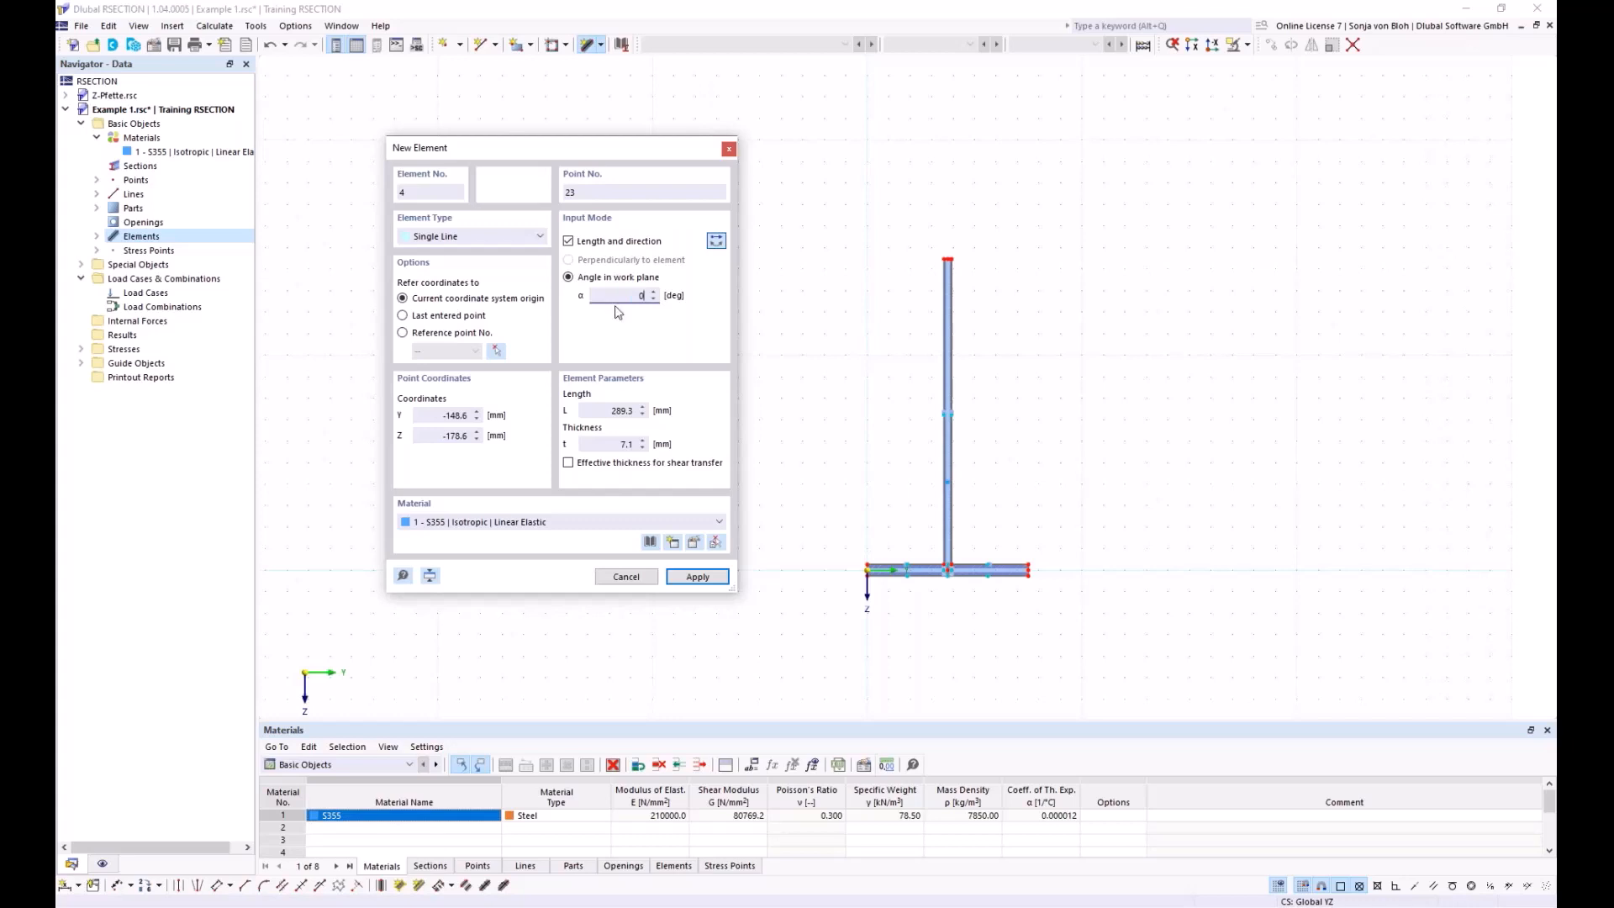
{"action": "left_click", "coordinate": [606, 411]}
{"action": "type", "text": "75"}
{"action": "key", "text": "Tab"}
{"action": "type", "text": "10"}
{"action": "type", "text": ",7"}
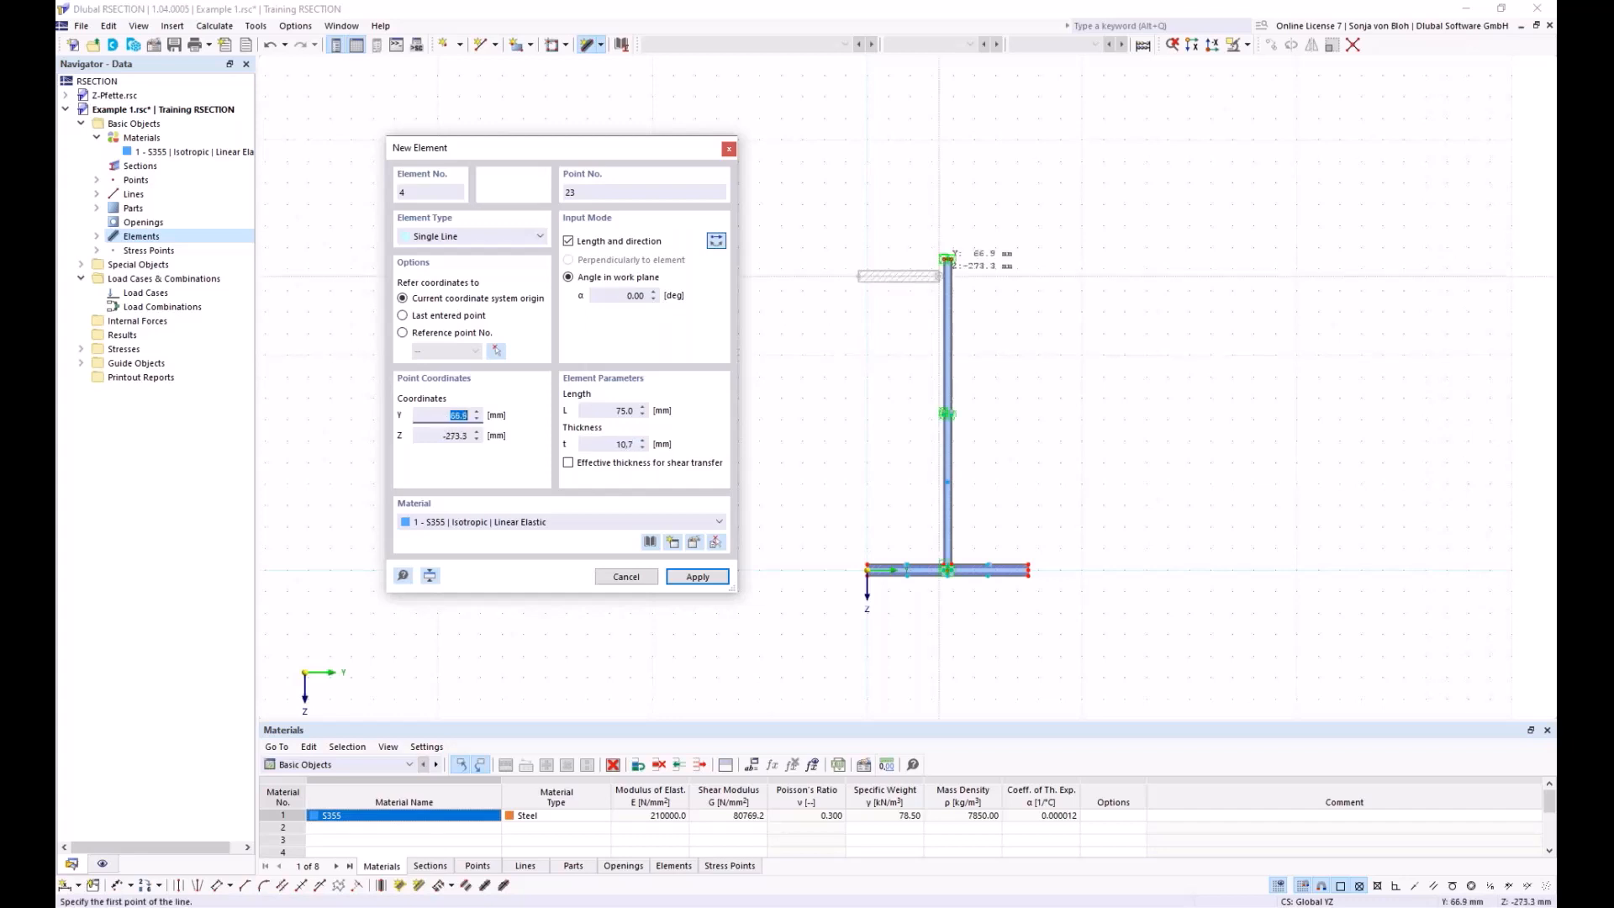
{"action": "scroll", "coordinate": [974, 236], "scroll_direction": "up", "scroll_amount": 4}
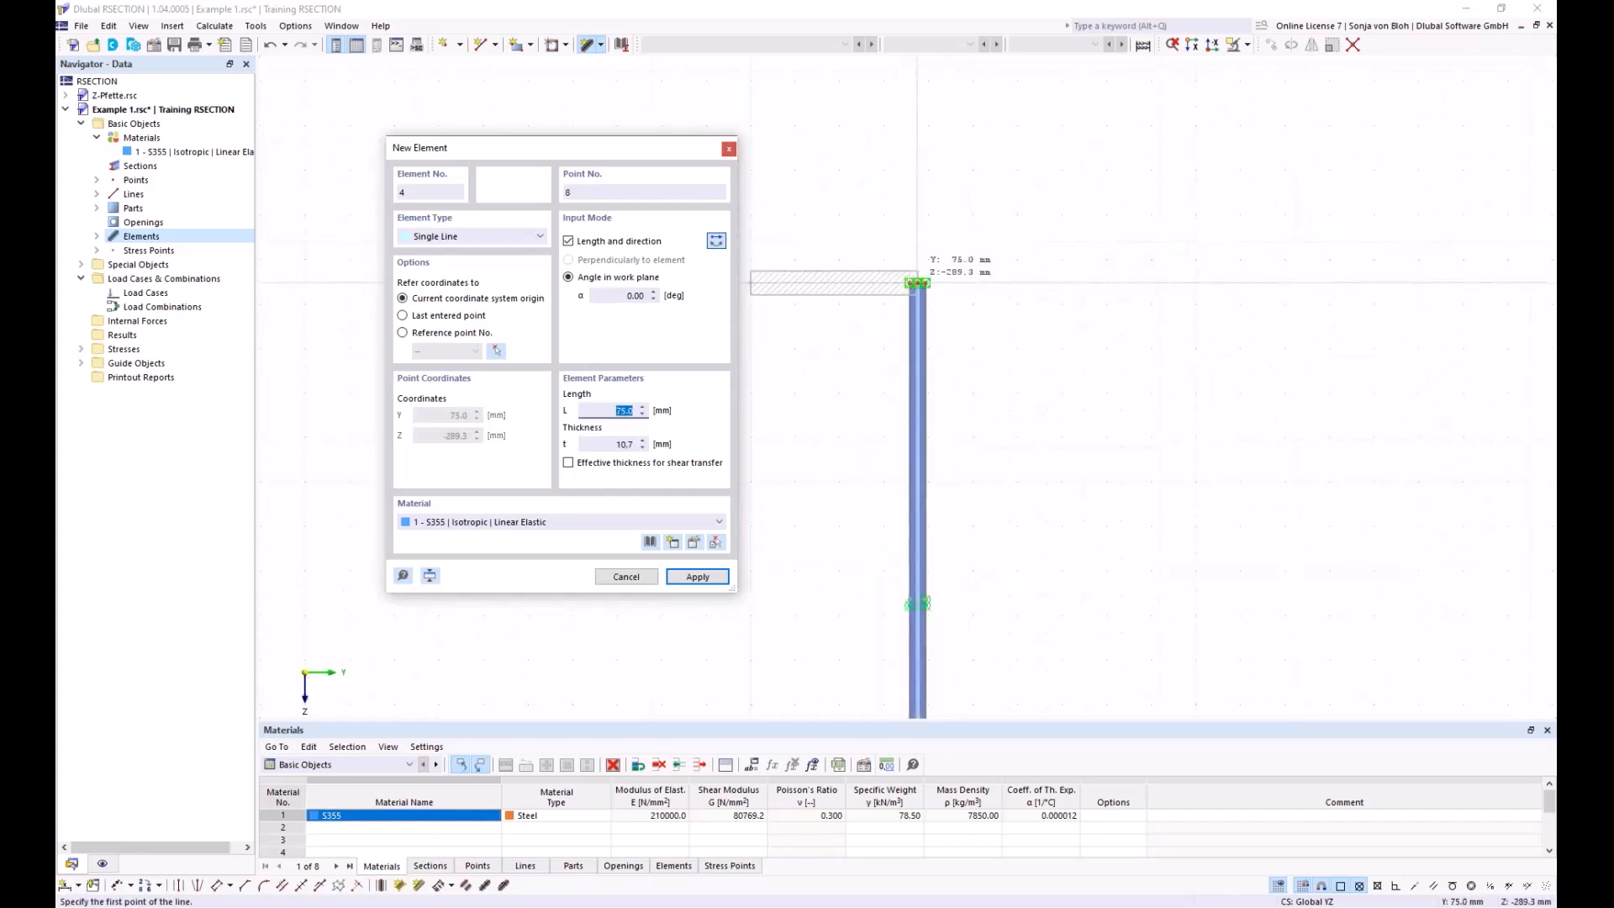
{"action": "key", "text": "Return"}
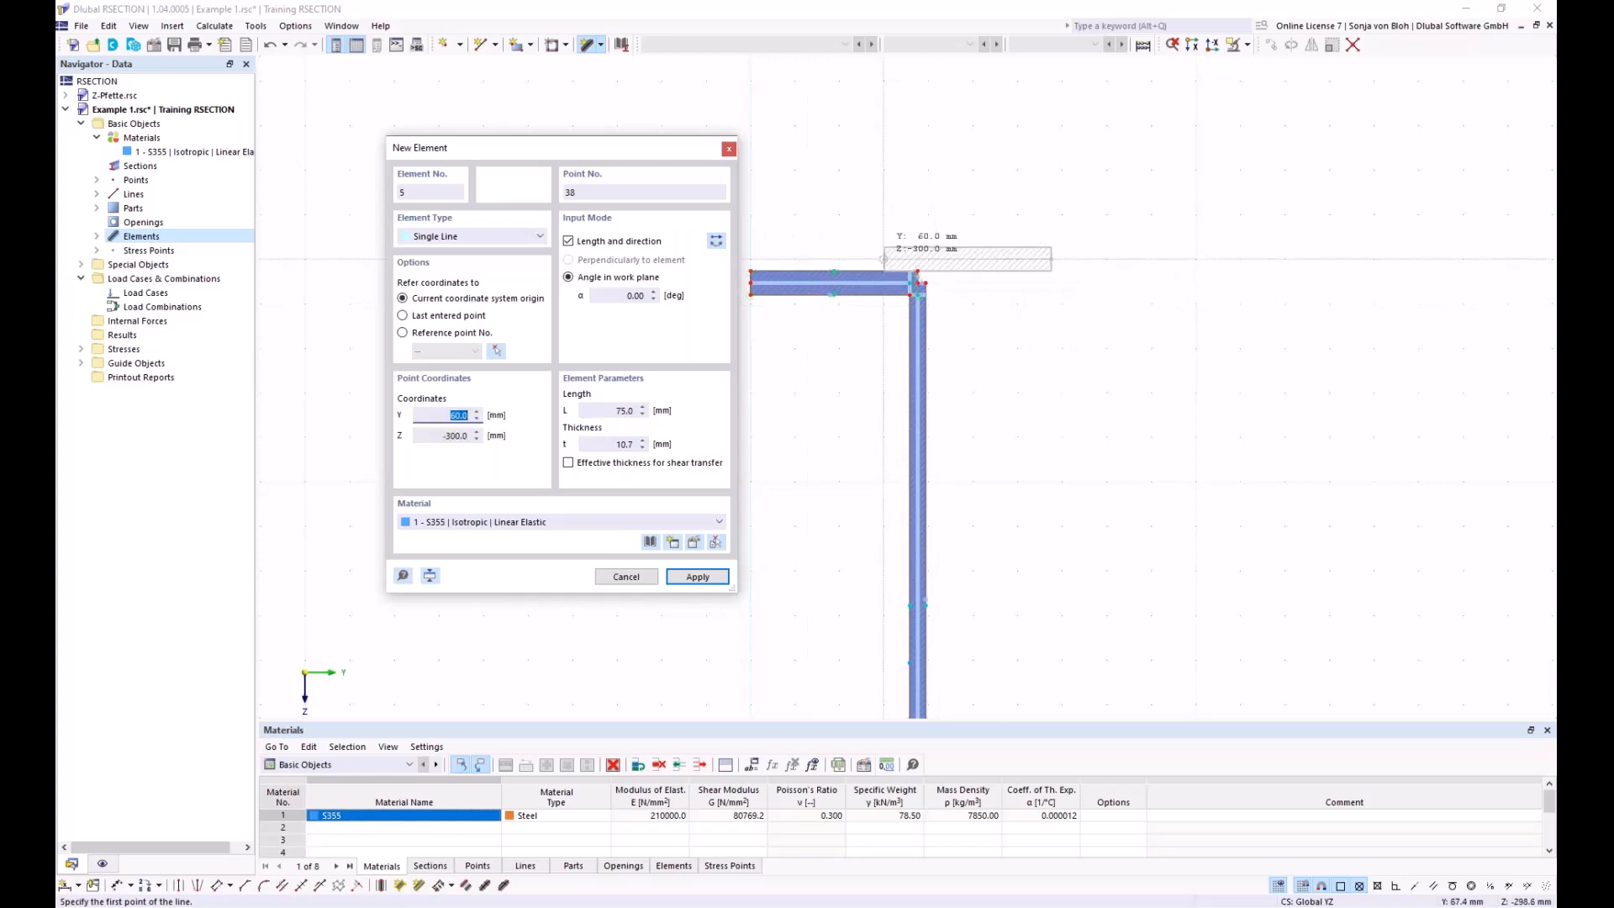
Step: Add the right half of the upper flange from the web's top end, 75 mm long and 10.7 mm thick, and finish element input
{"action": "scroll", "coordinate": [878, 288], "scroll_direction": "up", "scroll_amount": 3}
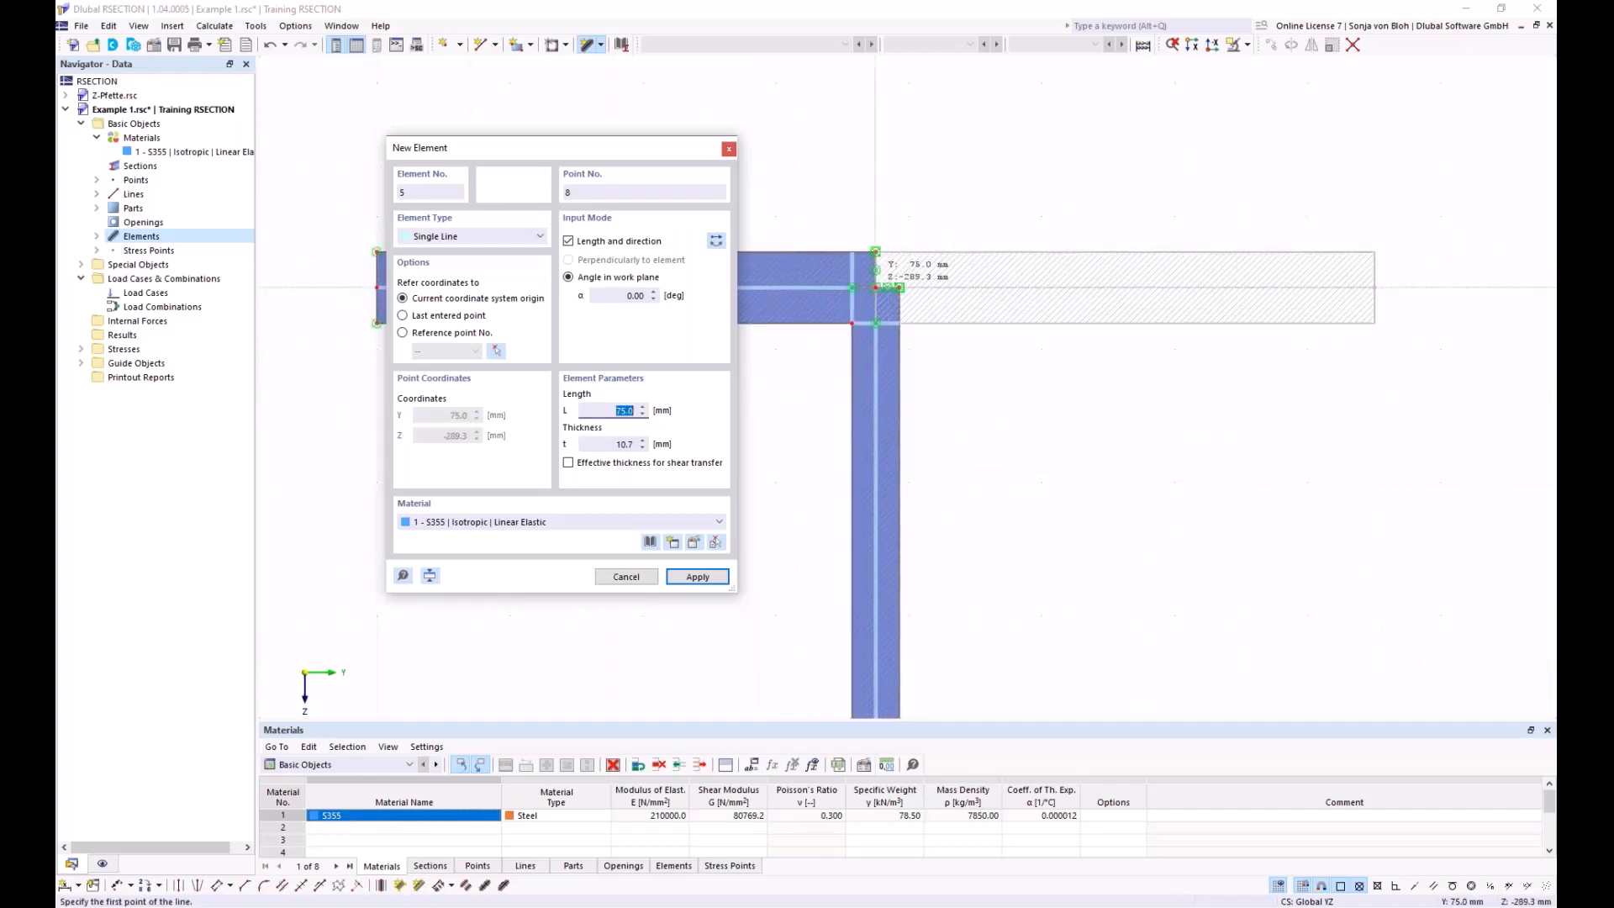
{"action": "left_click", "coordinate": [898, 287]}
{"action": "scroll", "coordinate": [824, 294], "scroll_direction": "down", "scroll_amount": 3}
{"action": "scroll", "coordinate": [819, 294], "scroll_direction": "down", "scroll_amount": 3}
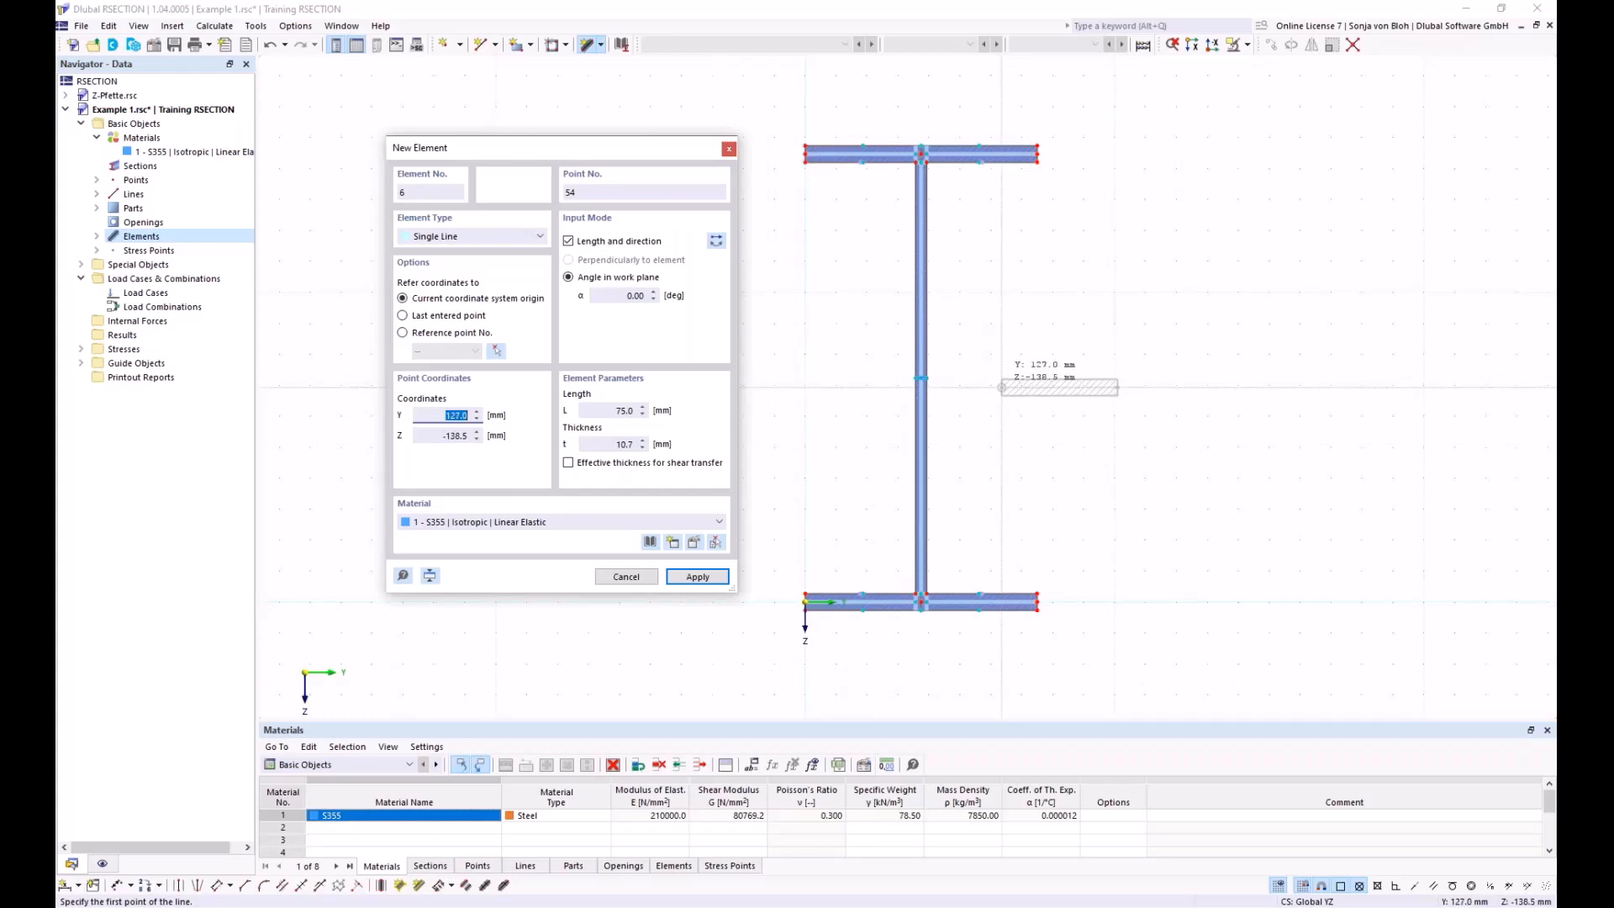
{"action": "key", "text": "Escape"}
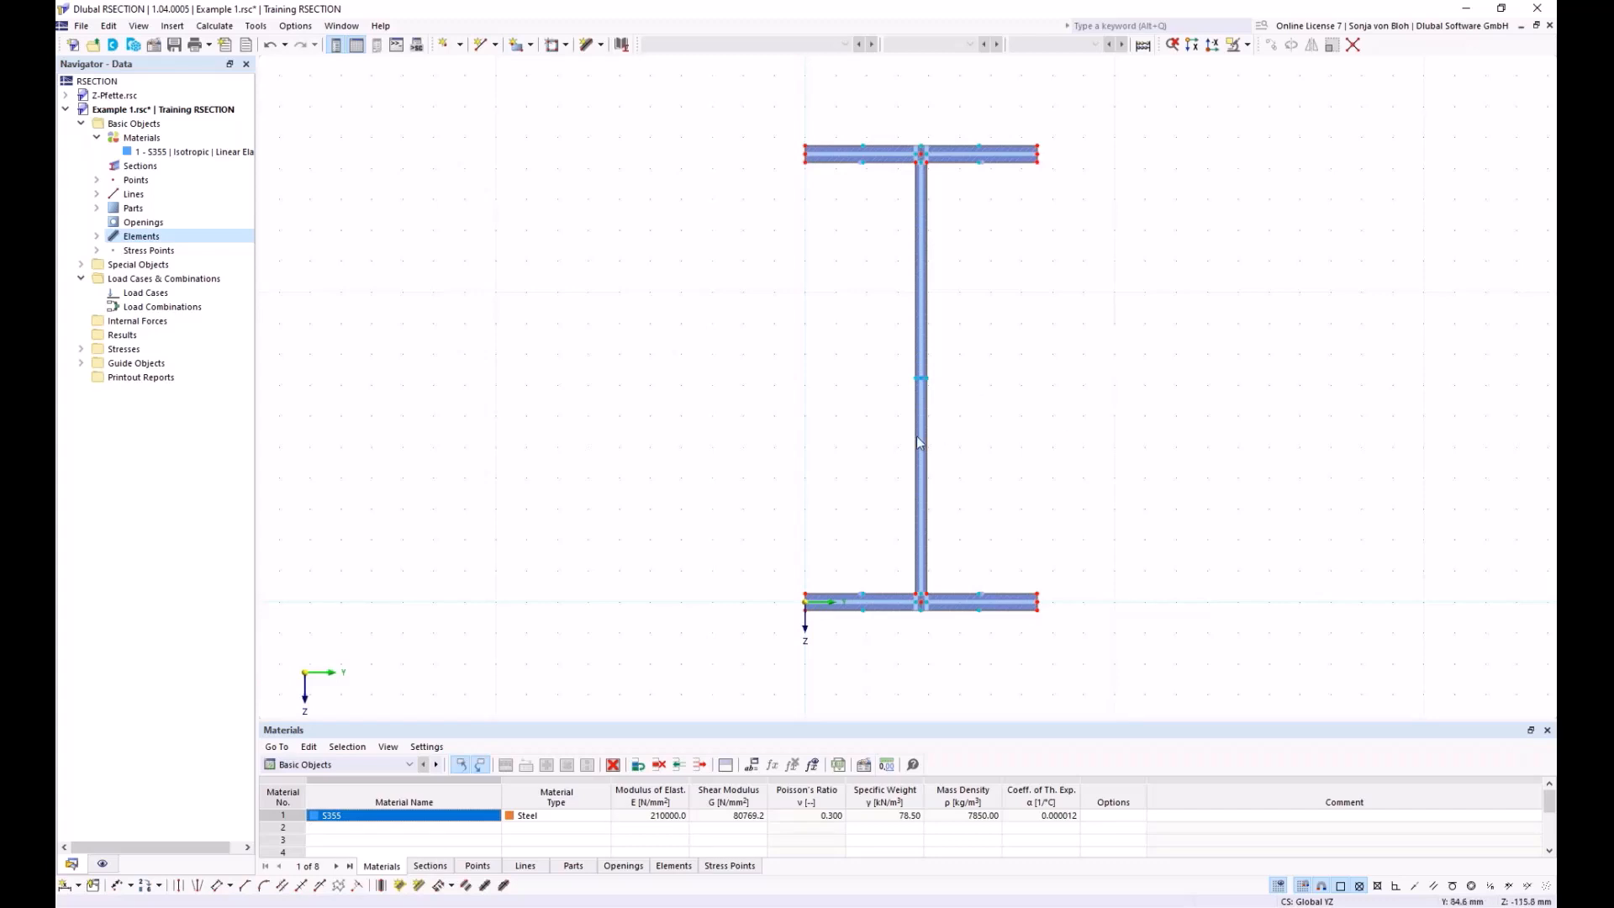
Step: Create a round corner with a 15 mm radius between the underside of the upper flange's left half and the web
{"action": "left_click", "coordinate": [264, 887]}
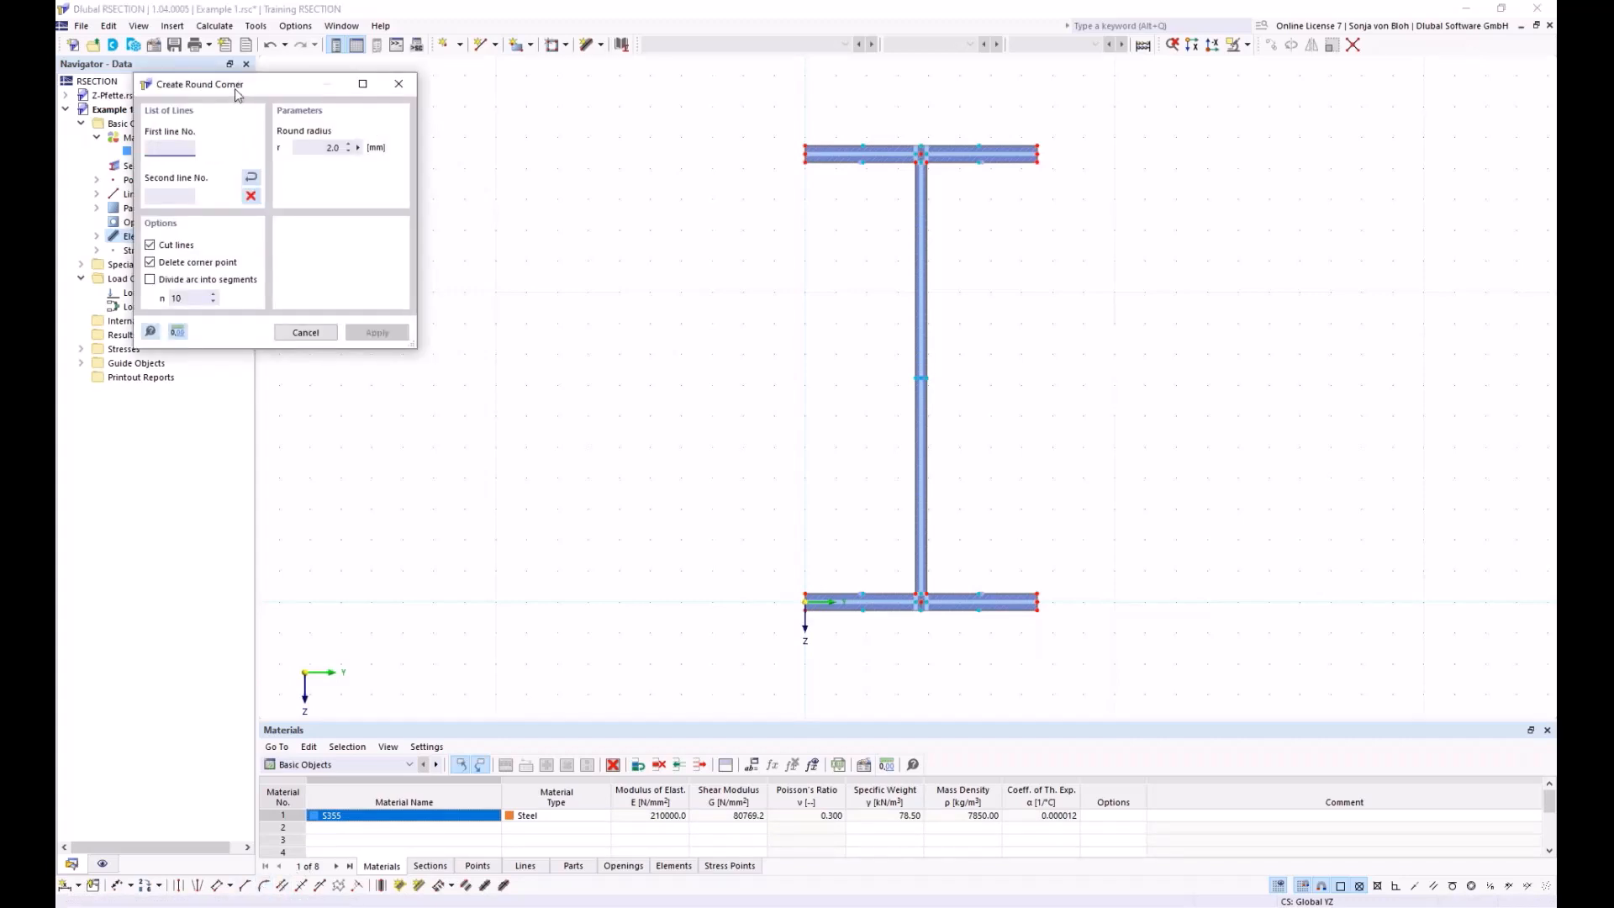
{"action": "left_click_drag", "start_coordinate": [235, 87], "coordinate": [448, 134]}
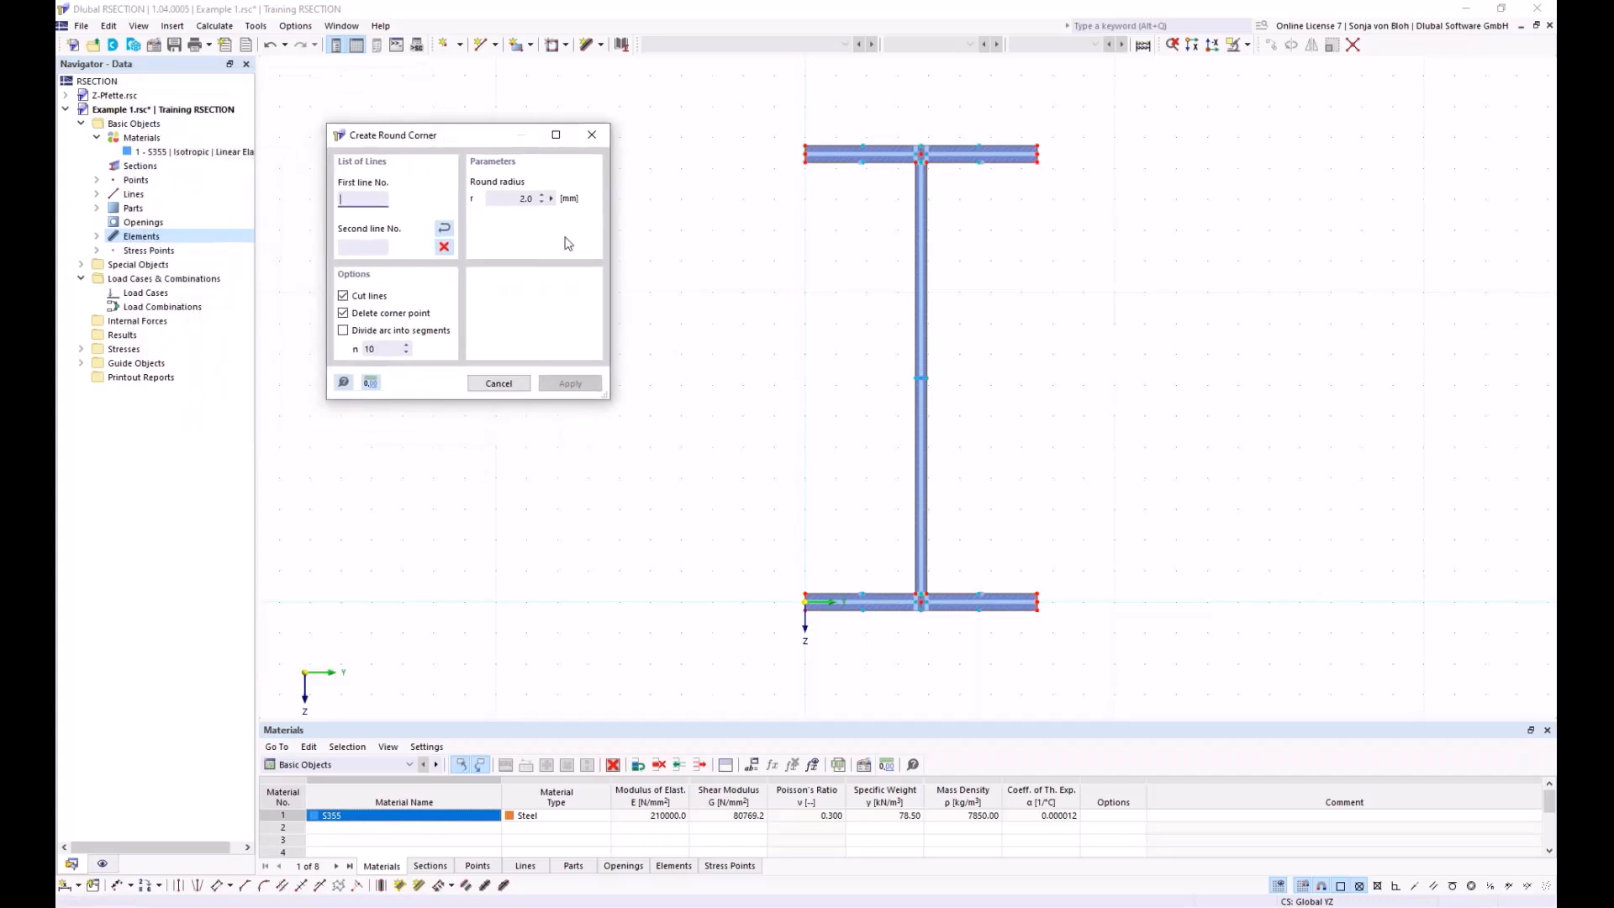
{"action": "double_click", "coordinate": [525, 198]}
{"action": "type", "text": "15"}
{"action": "scroll", "coordinate": [627, 148], "scroll_direction": "up", "scroll_amount": 2}
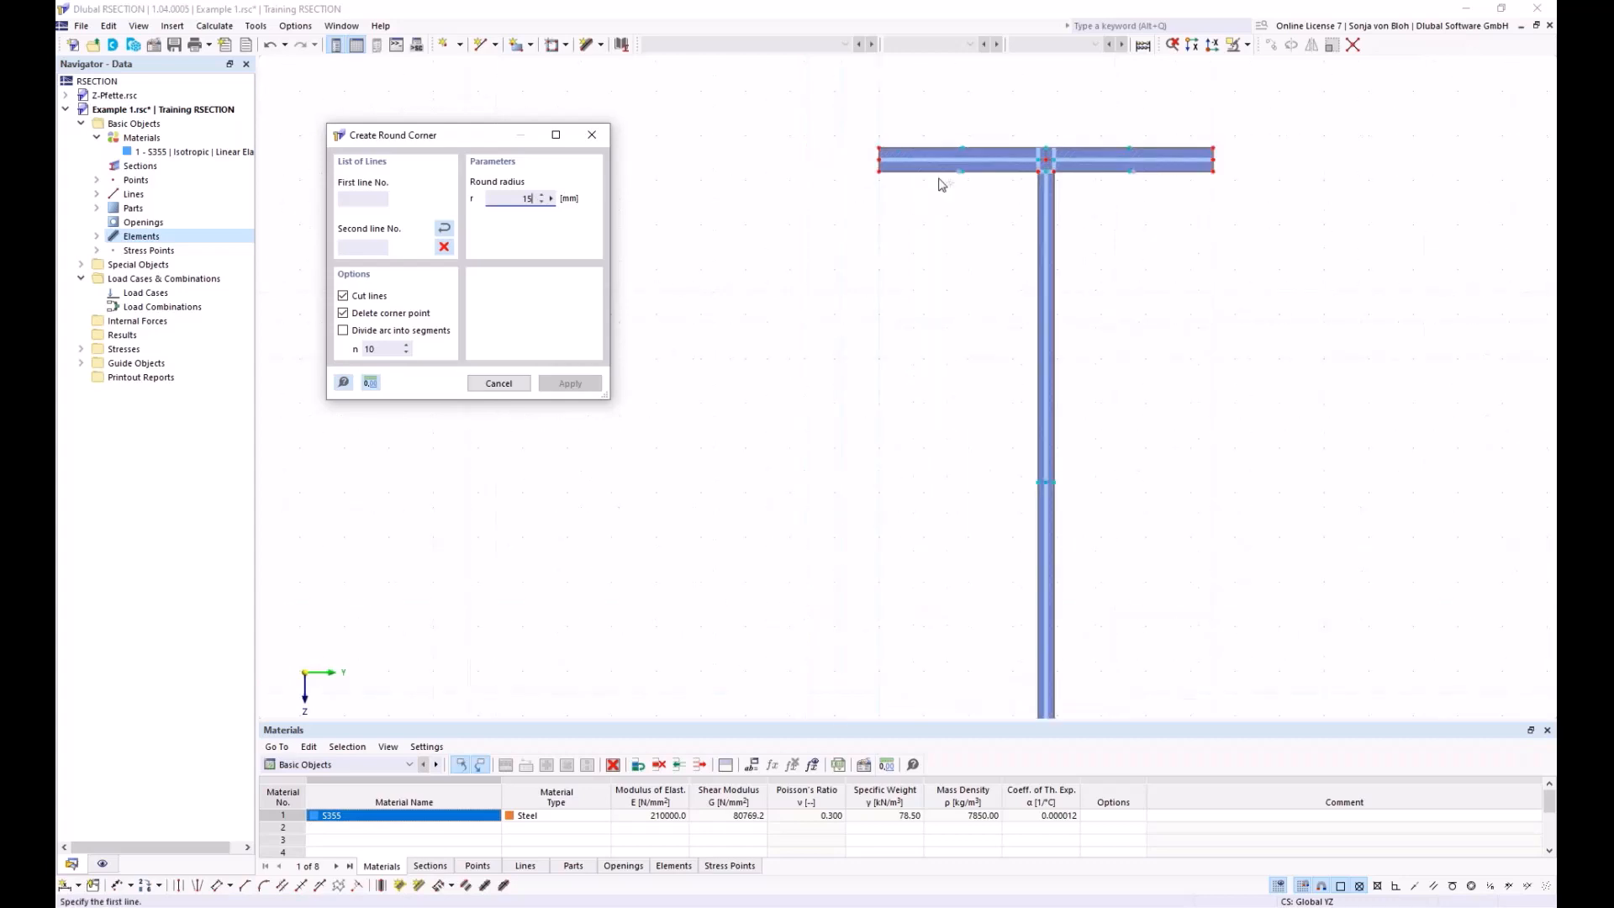
{"action": "middle_click_drag", "start_coordinate": [948, 213], "coordinate": [881, 360]}
{"action": "scroll", "coordinate": [881, 360], "scroll_direction": "up", "scroll_amount": 1}
{"action": "scroll", "coordinate": [881, 359], "scroll_direction": "up", "scroll_amount": 1}
{"action": "left_click", "coordinate": [899, 291]}
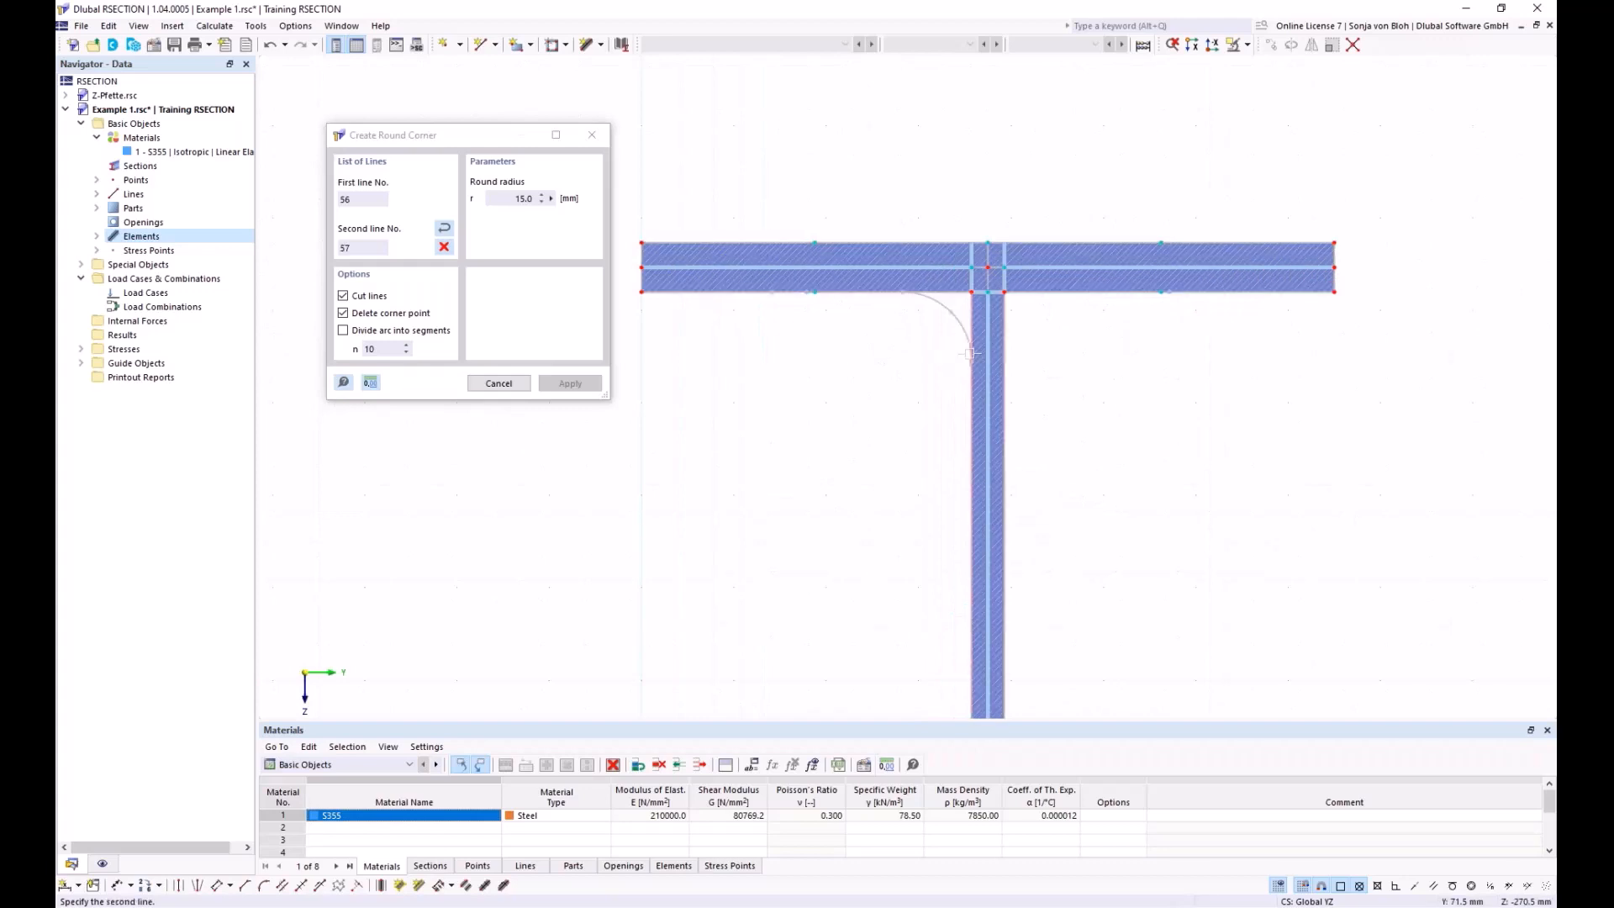
{"action": "left_click", "coordinate": [971, 353]}
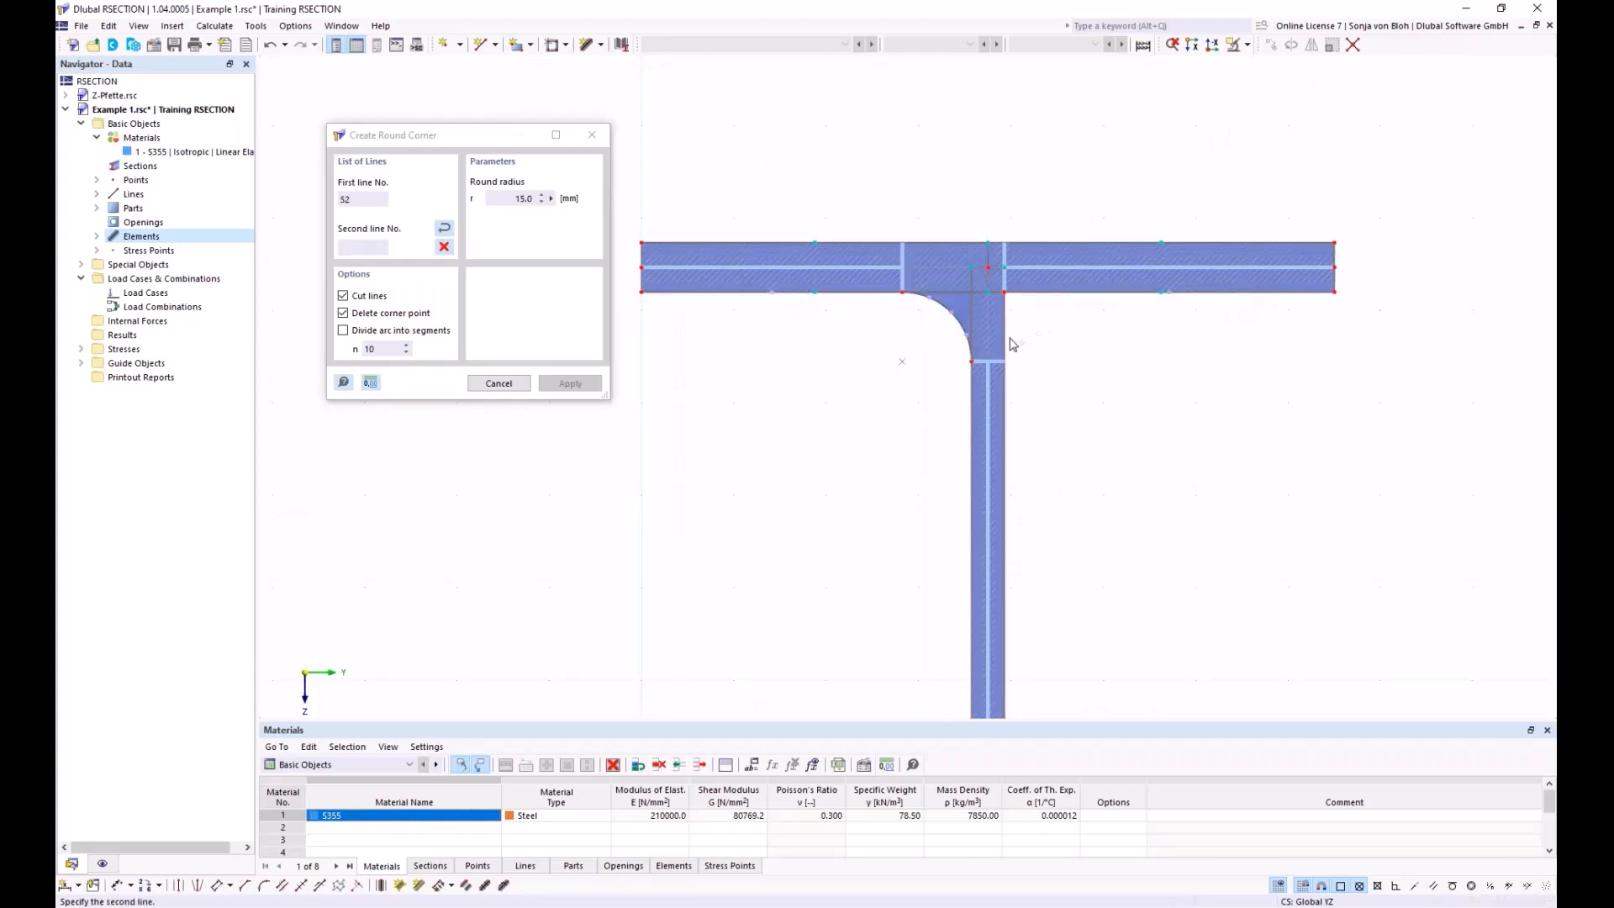
Step: Round the corner between the upper flange's right half and the web with the same radius and end the round corner command
{"action": "left_click", "coordinate": [1008, 374]}
{"action": "scroll", "coordinate": [907, 328], "scroll_direction": "down", "scroll_amount": 2}
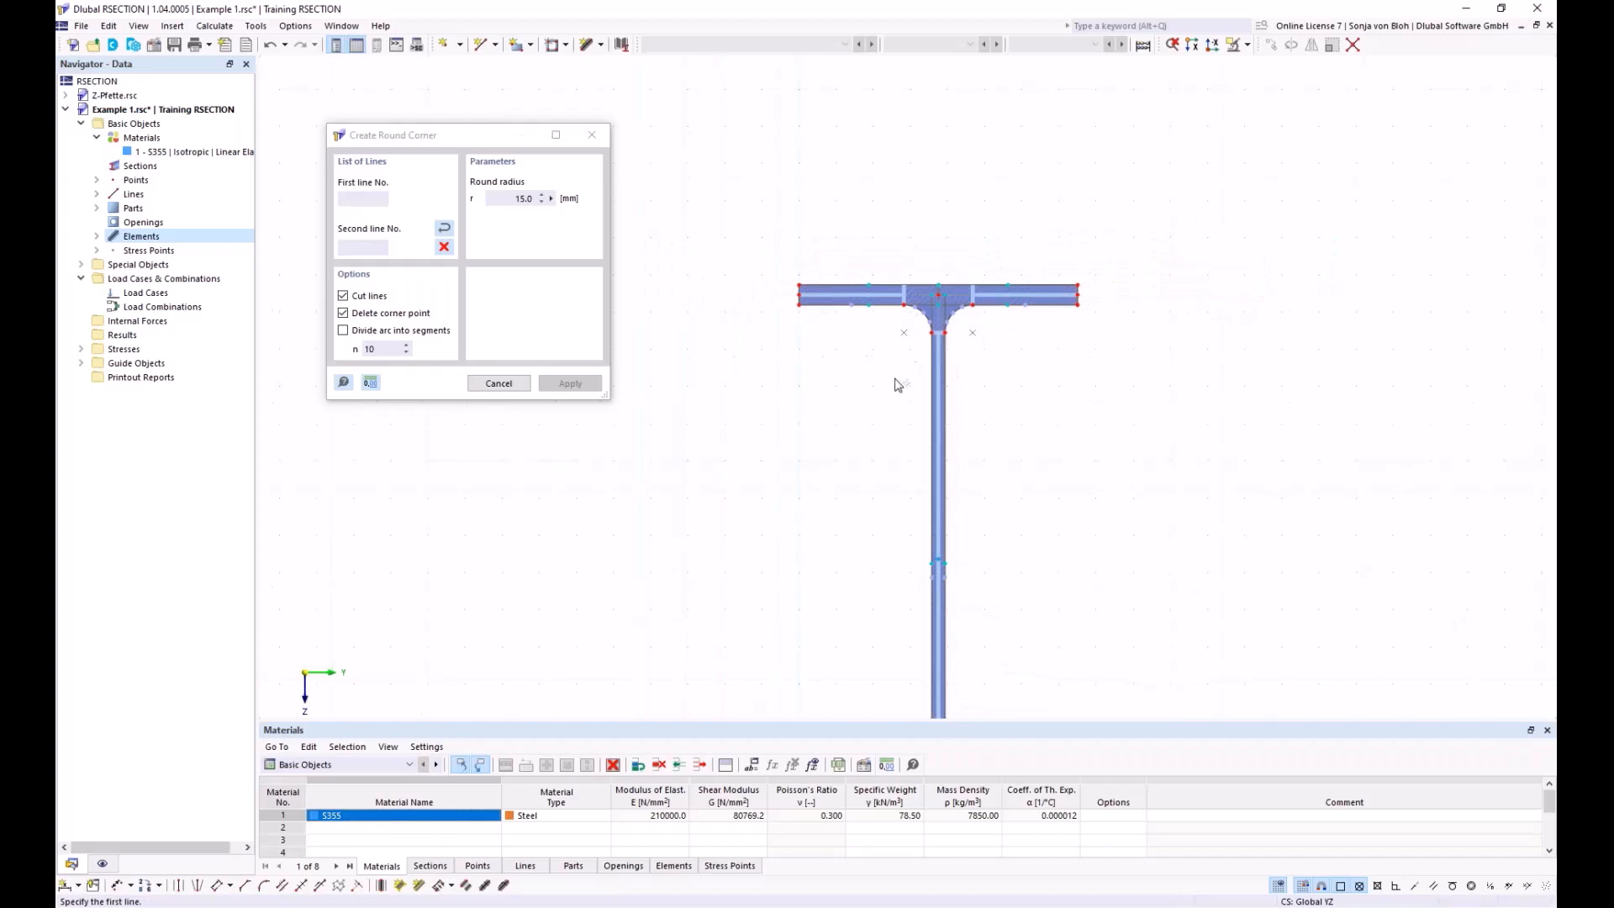
{"action": "scroll", "coordinate": [847, 481], "scroll_direction": "down", "scroll_amount": 3}
{"action": "middle_click_drag", "start_coordinate": [846, 484], "coordinate": [817, 308]}
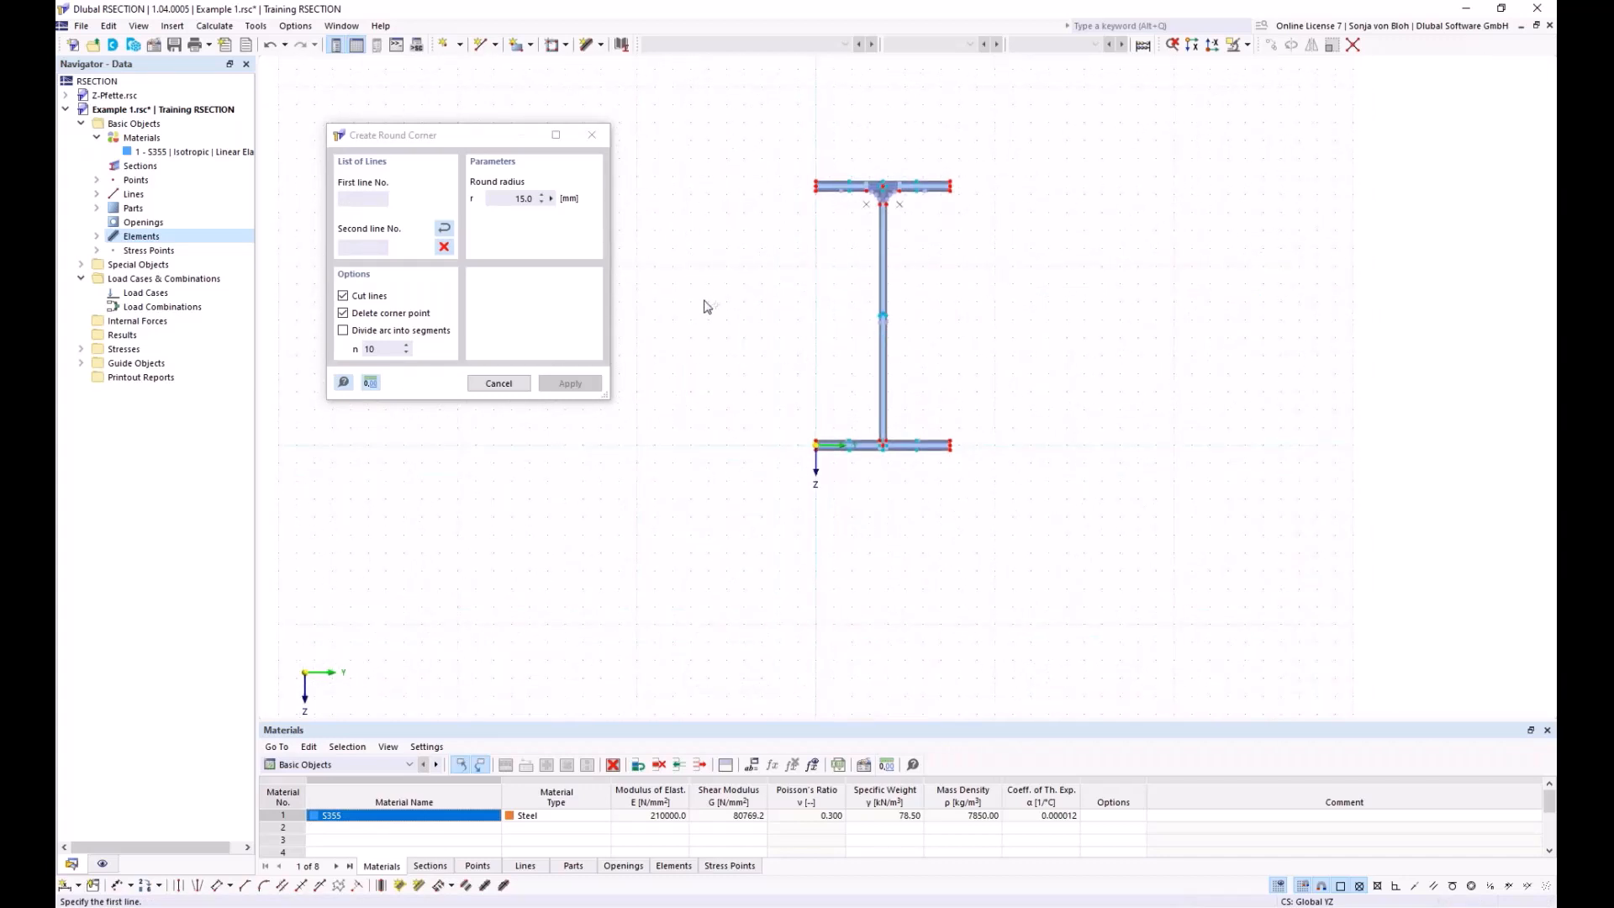
{"action": "key", "text": "Escape"}
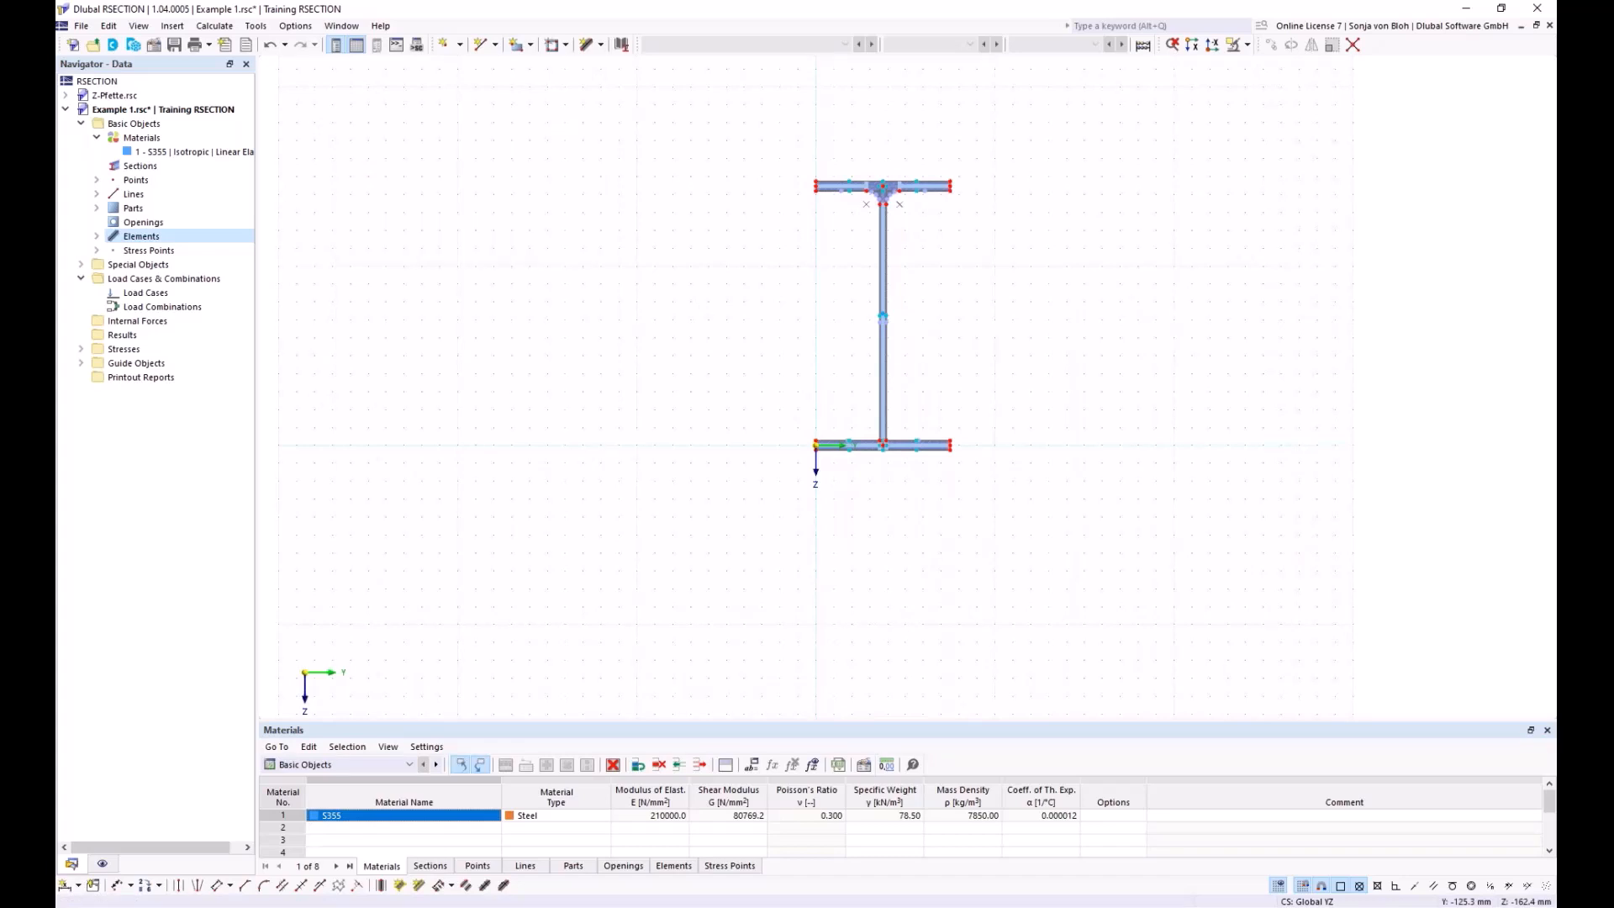
{"action": "middle_click_drag", "start_coordinate": [728, 287], "coordinate": [679, 368]}
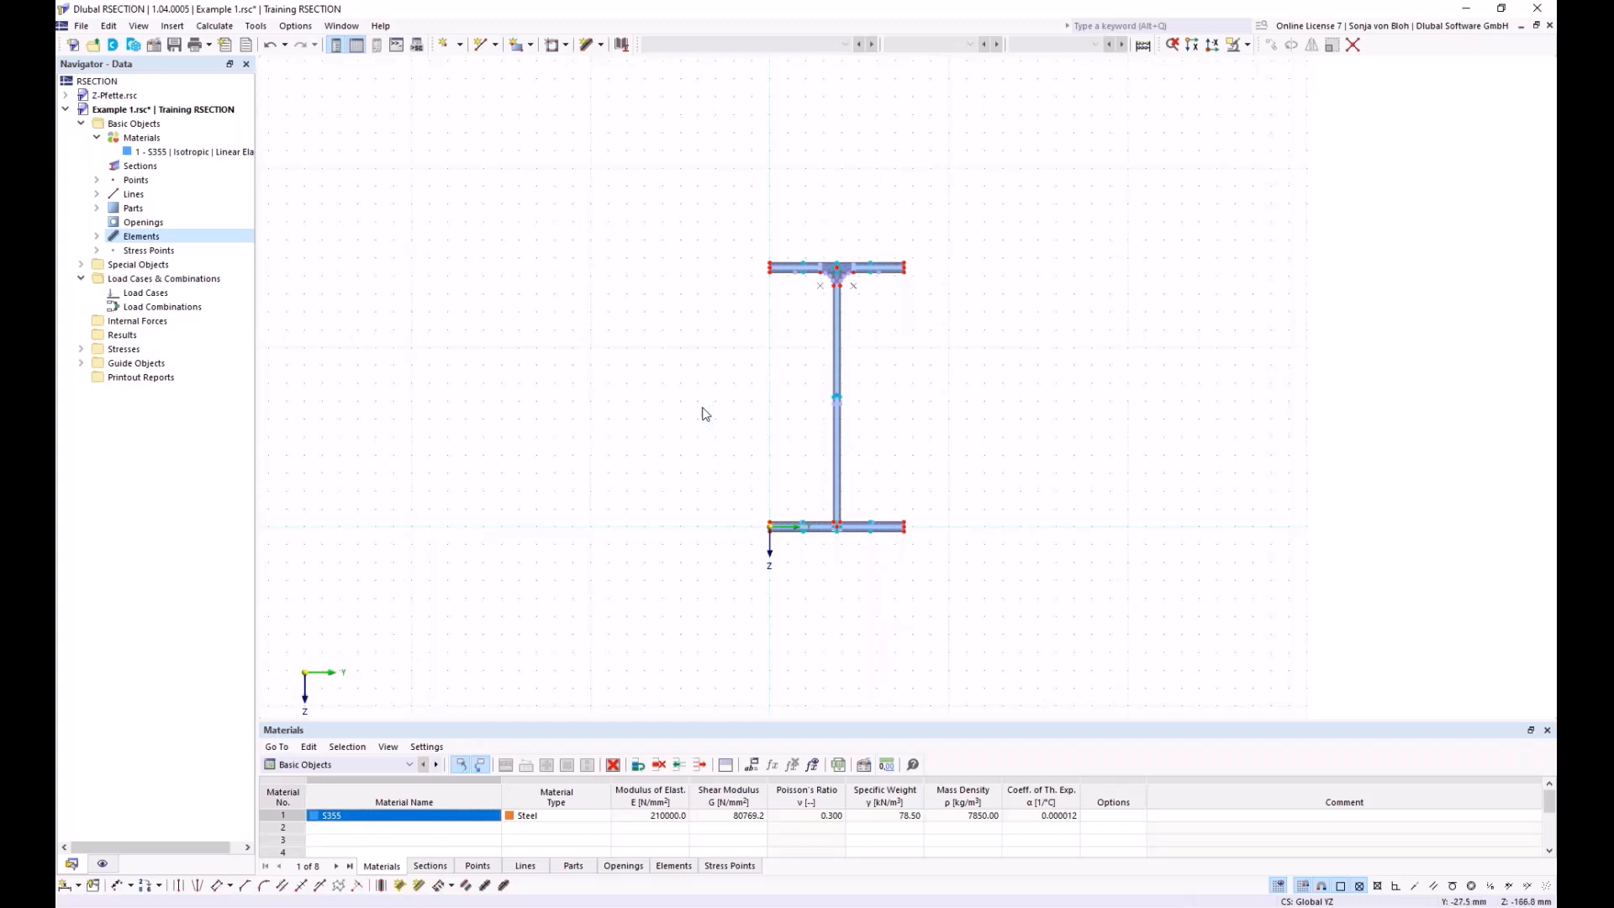
Step: Create an Edge and Angle type angled corner between the lower flange's left half and the web, with edge length 6*sqrt(2) mm and angle 45°
{"action": "scroll", "coordinate": [623, 497], "scroll_direction": "down", "scroll_amount": 1}
{"action": "left_click", "coordinate": [244, 886]}
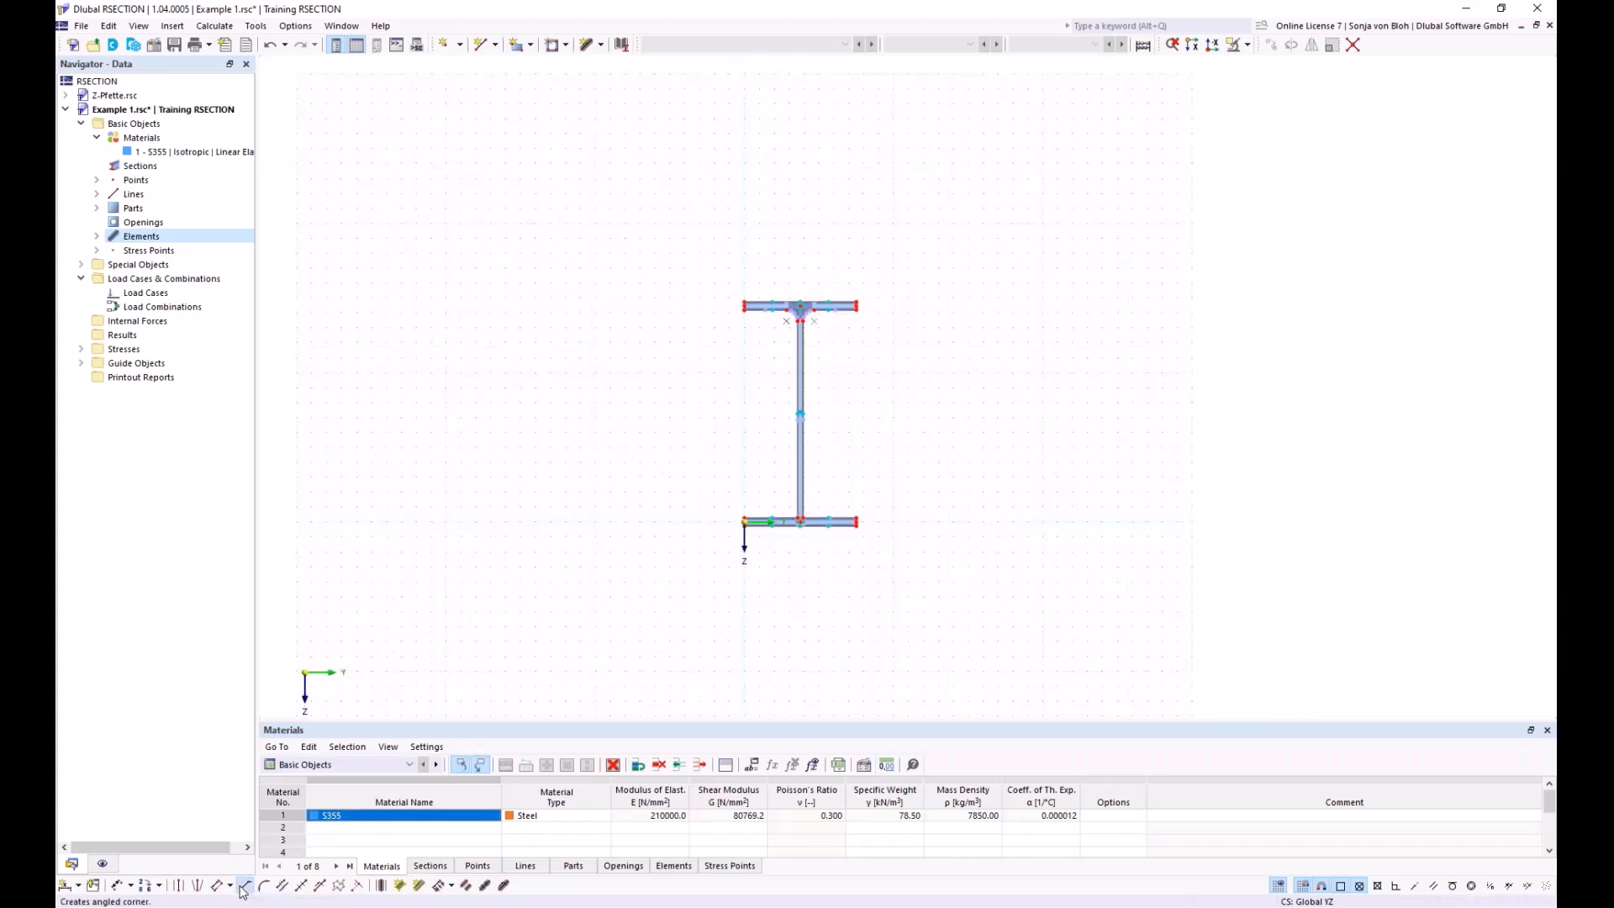
{"action": "left_click_drag", "start_coordinate": [246, 91], "coordinate": [409, 159]}
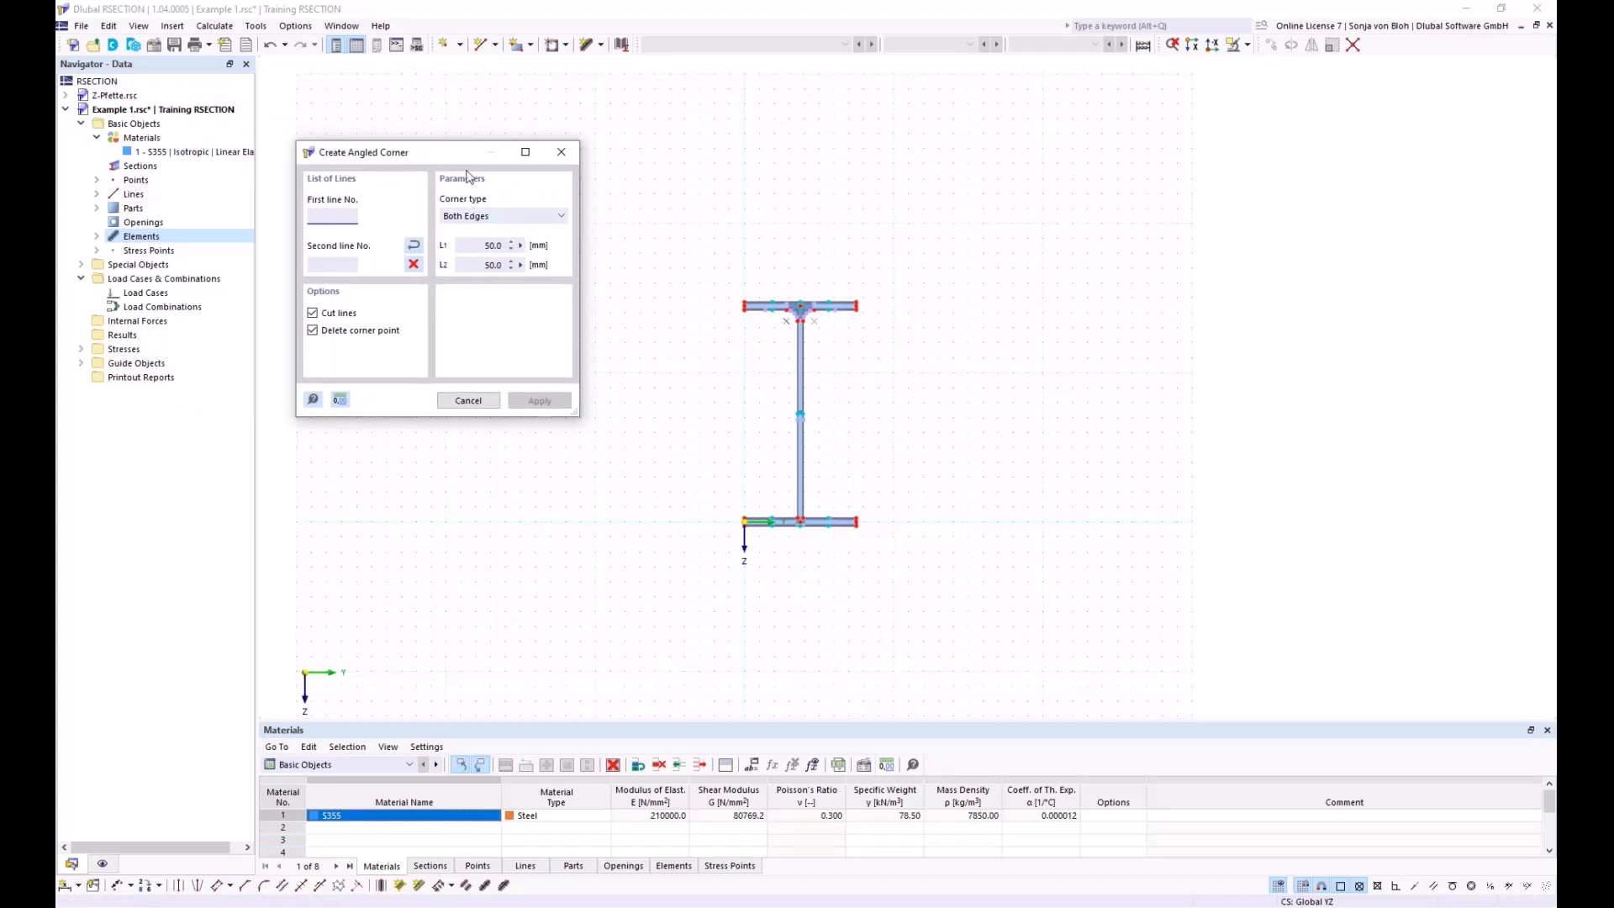
{"action": "left_click", "coordinate": [558, 217]}
{"action": "left_click", "coordinate": [545, 194]}
{"action": "left_click", "coordinate": [530, 216]}
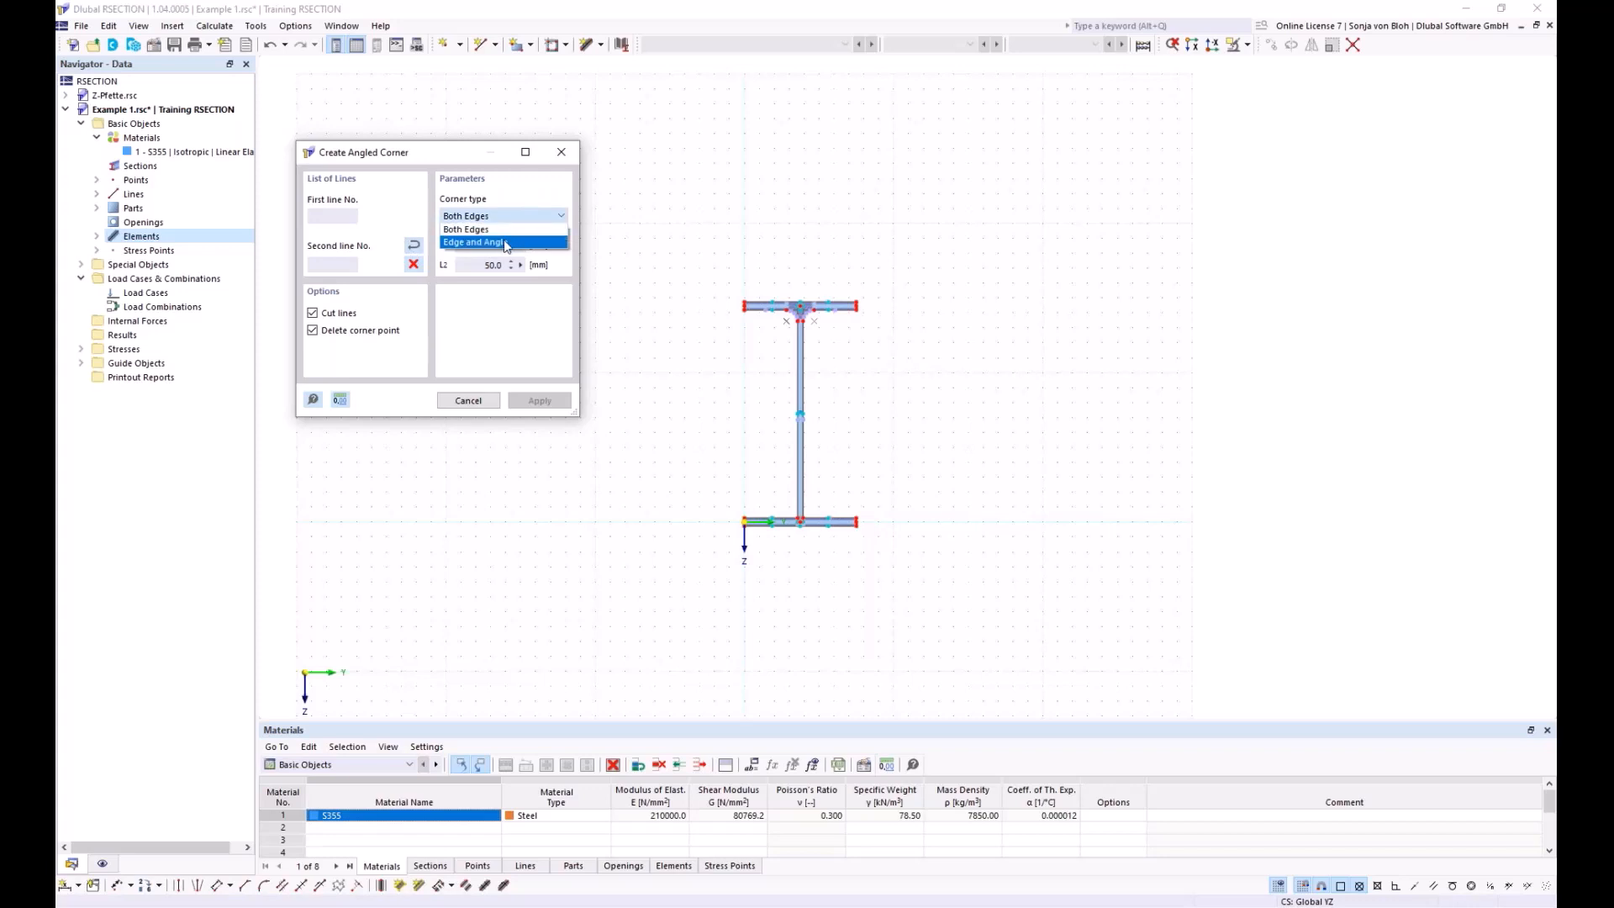
{"action": "left_click", "coordinate": [506, 243]}
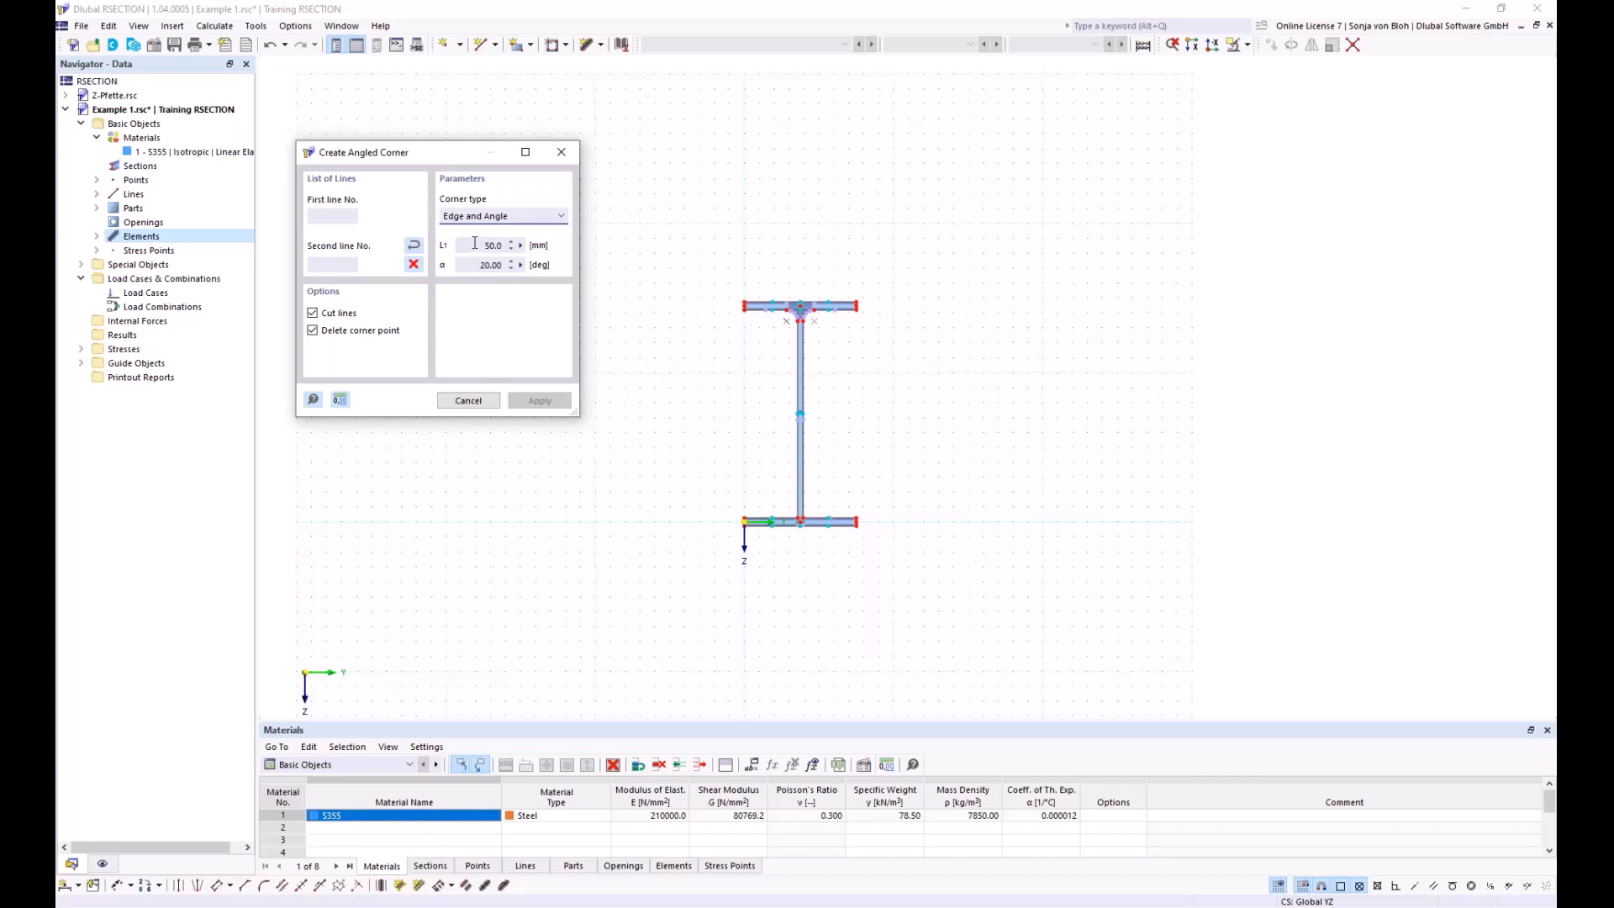
{"action": "left_click_drag", "start_coordinate": [475, 243], "coordinate": [512, 245]}
{"action": "type", "text": "6*sqrt(2)"}
{"action": "left_click", "coordinate": [475, 265]}
{"action": "left_click_drag", "start_coordinate": [466, 265], "coordinate": [504, 265]}
{"action": "type", "text": "45"}
{"action": "scroll", "coordinate": [756, 518], "scroll_direction": "up", "scroll_amount": 5}
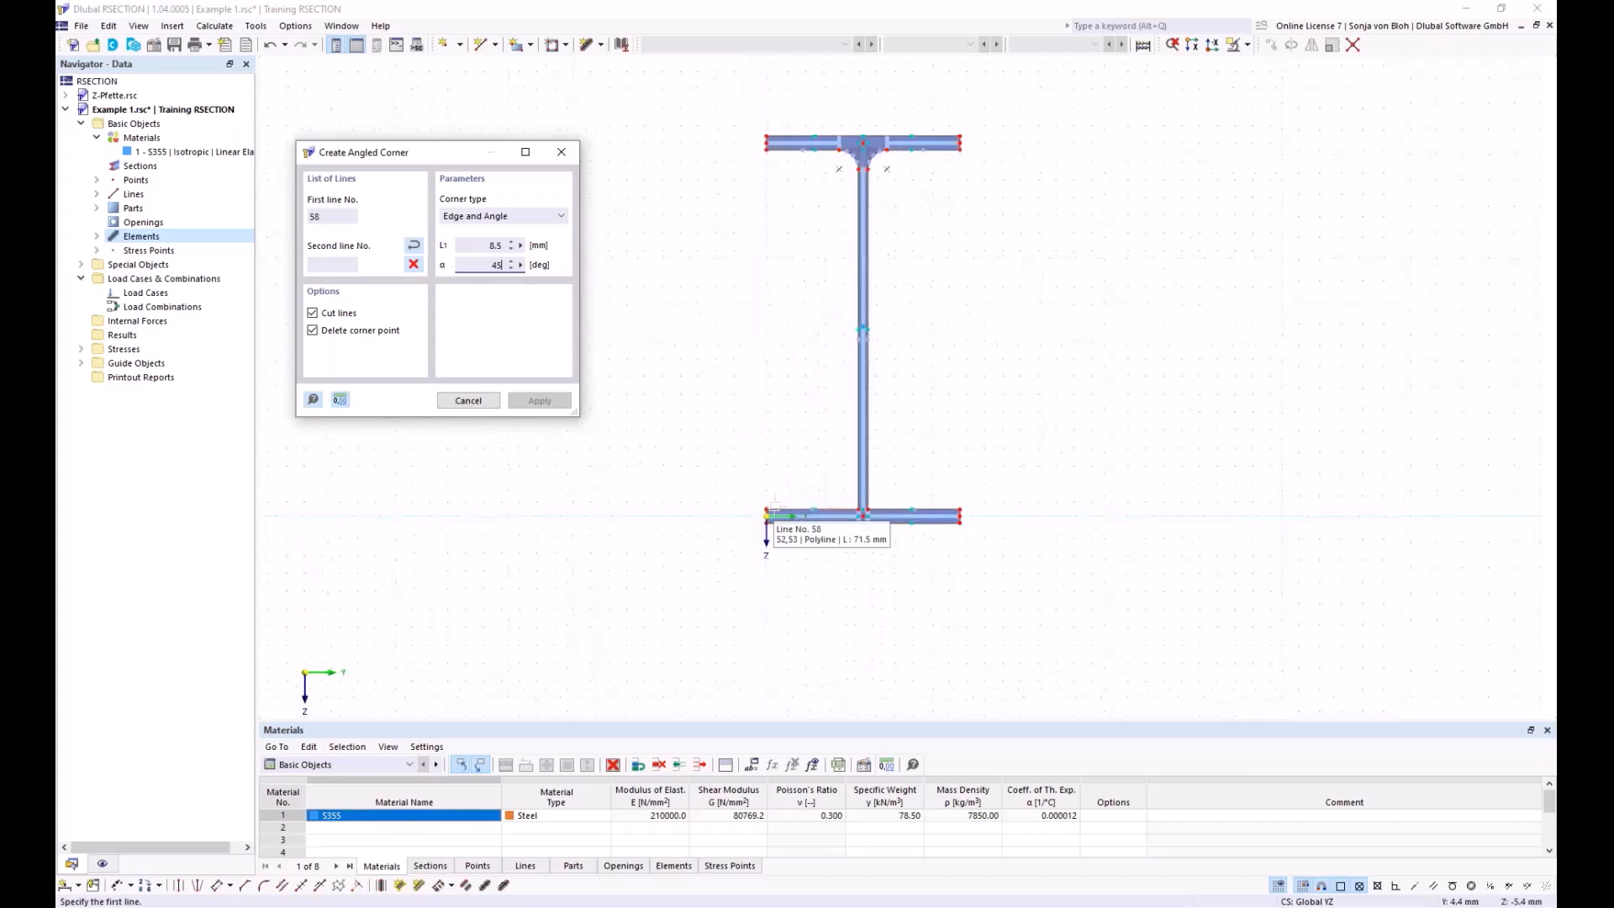
{"action": "left_click", "coordinate": [845, 511]}
{"action": "left_click", "coordinate": [904, 485]}
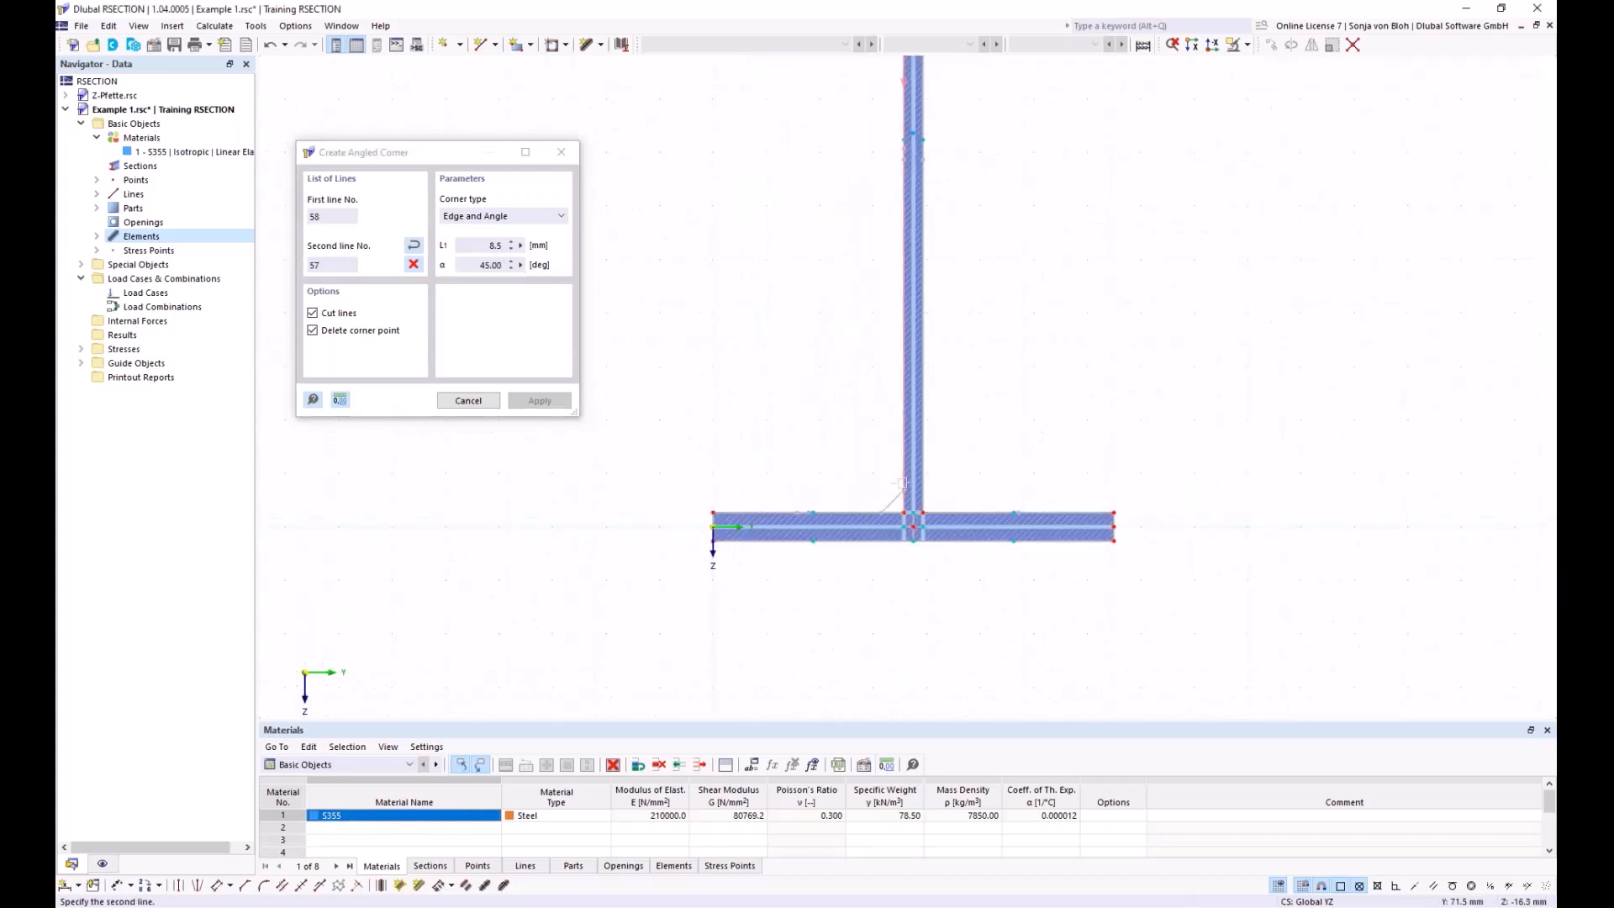
Step: Add the matching angled corner between the lower flange's right half and the web and end the angled corner command
{"action": "left_click", "coordinate": [965, 512]}
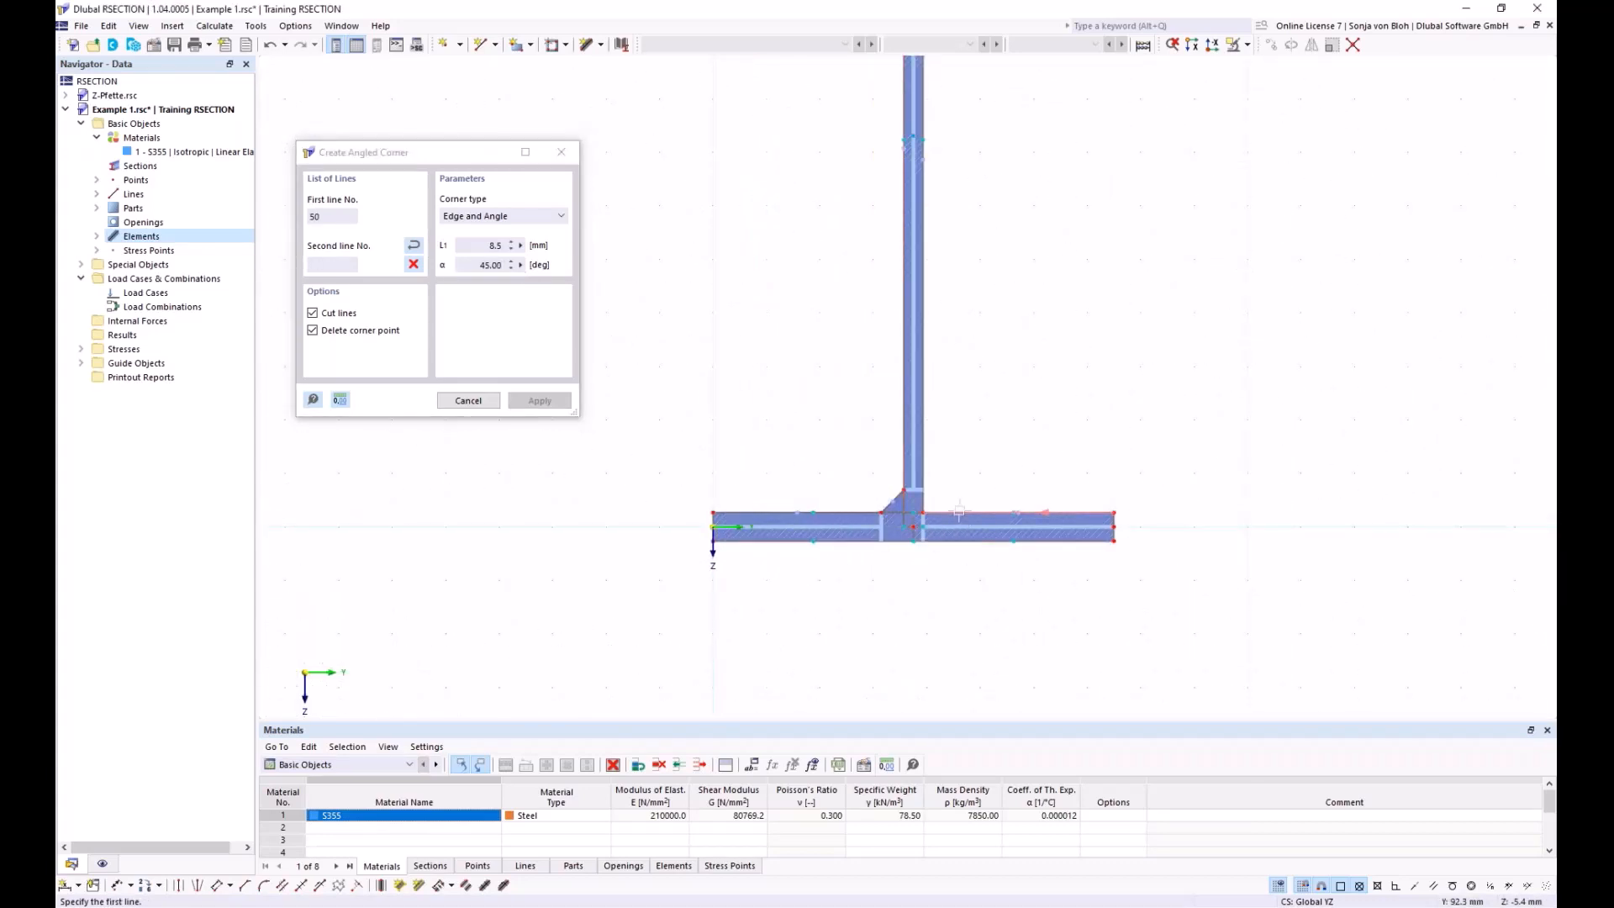
{"action": "left_click", "coordinate": [930, 459]}
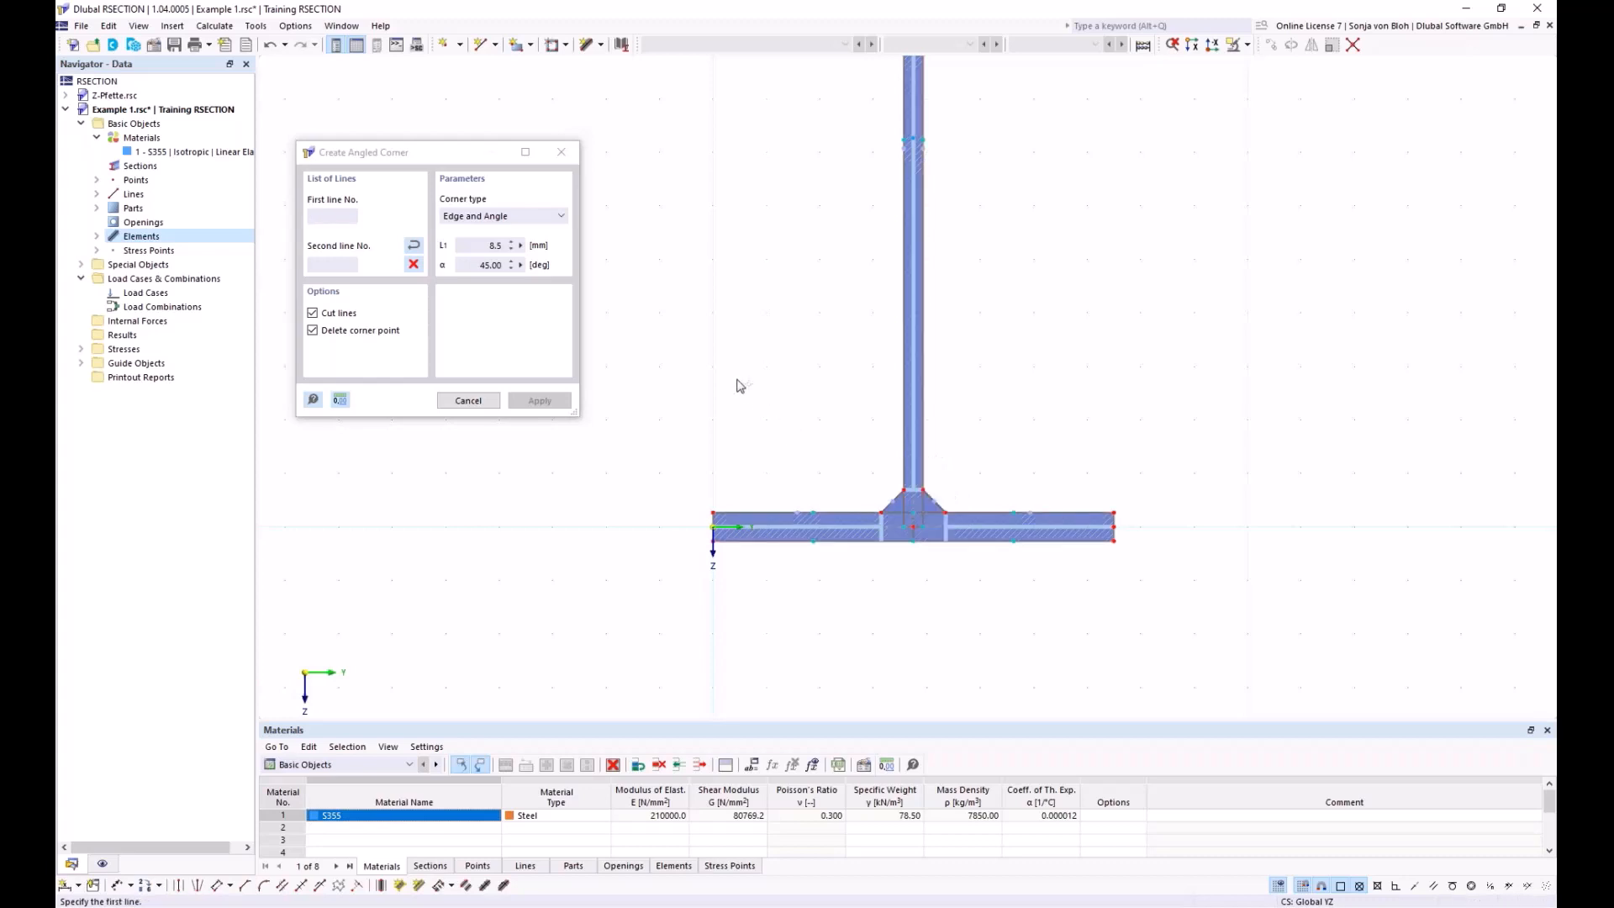
{"action": "key", "text": "Escape"}
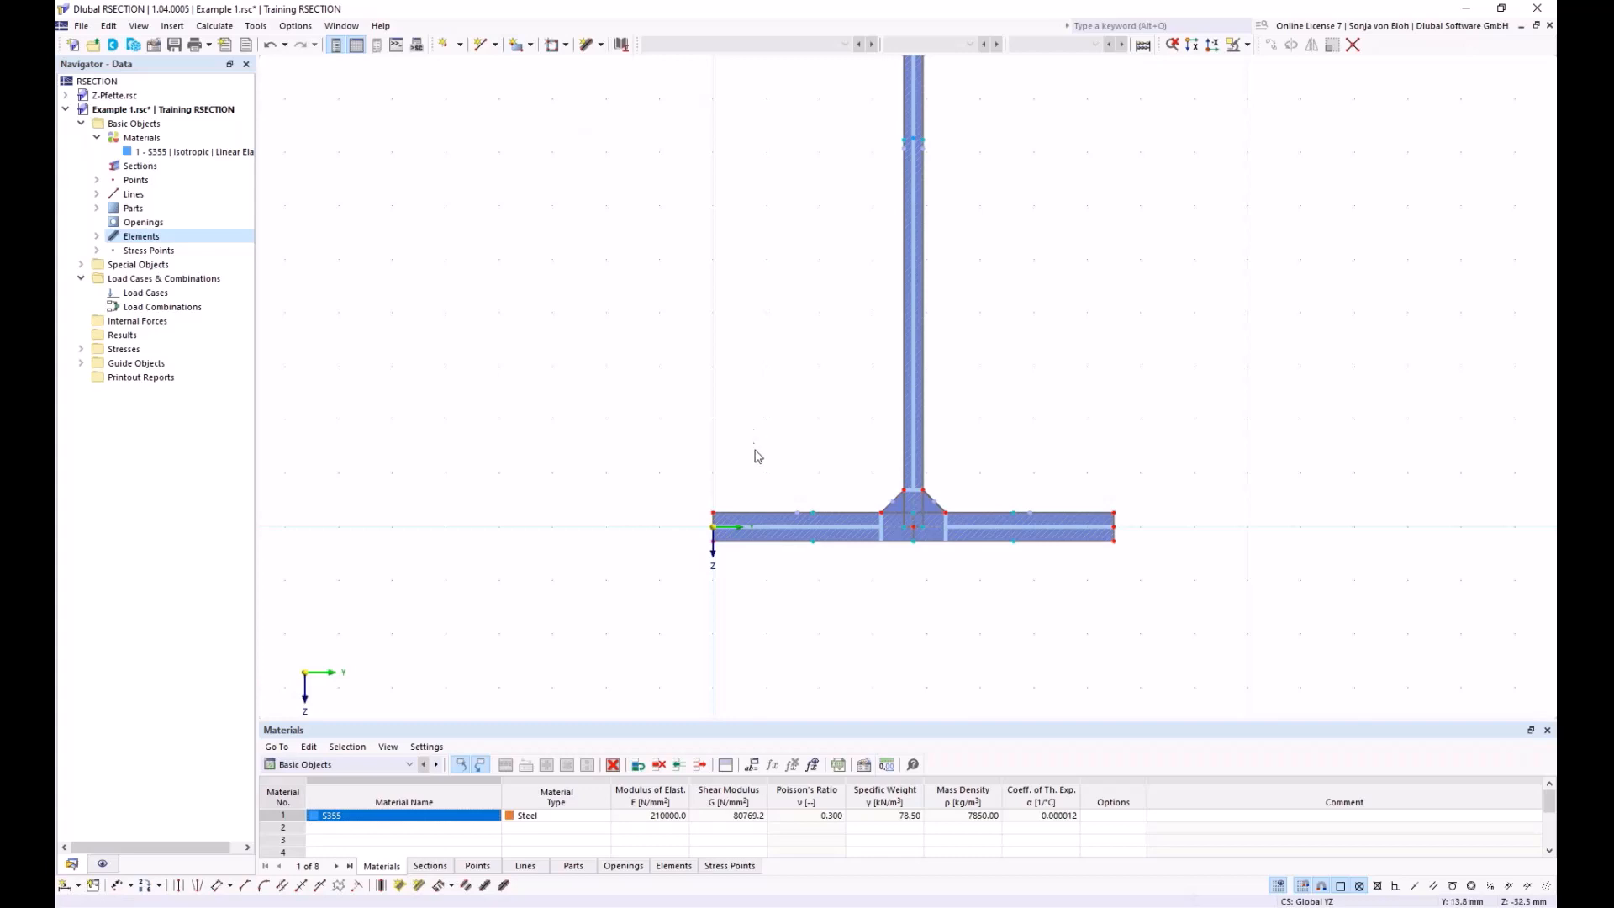
{"action": "scroll", "coordinate": [920, 414], "scroll_direction": "down", "scroll_amount": 3}
{"action": "middle_click_drag", "start_coordinate": [897, 384], "coordinate": [853, 534]}
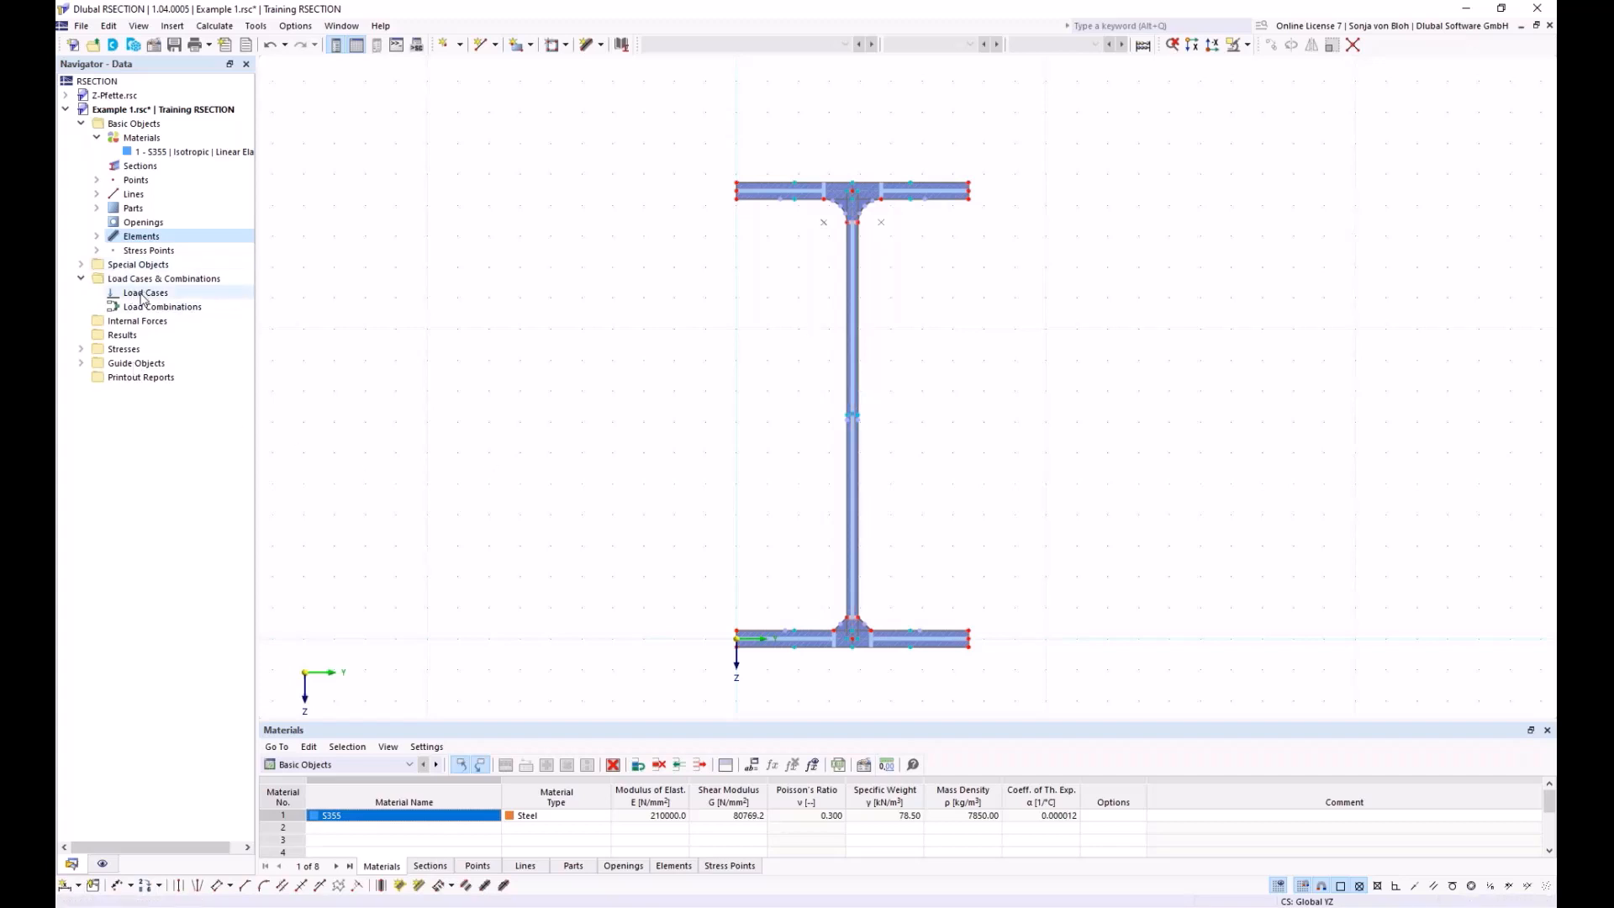
Step: Create two load cases, naming LC1 N and LC2 M
{"action": "right_click", "coordinate": [142, 296]}
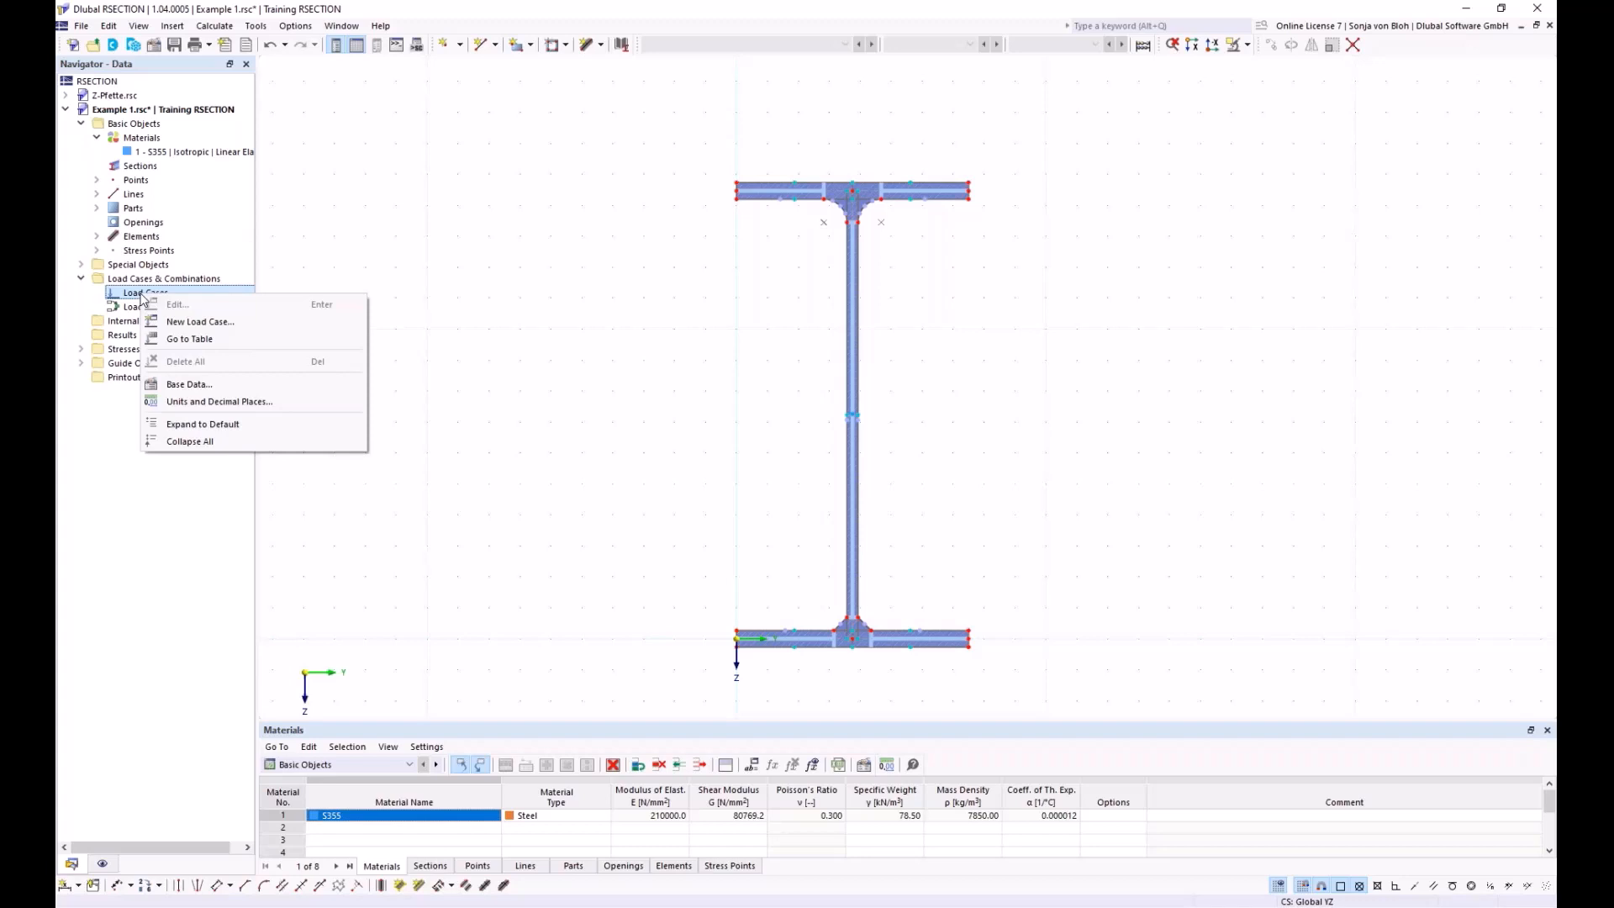
{"action": "left_click", "coordinate": [194, 323]}
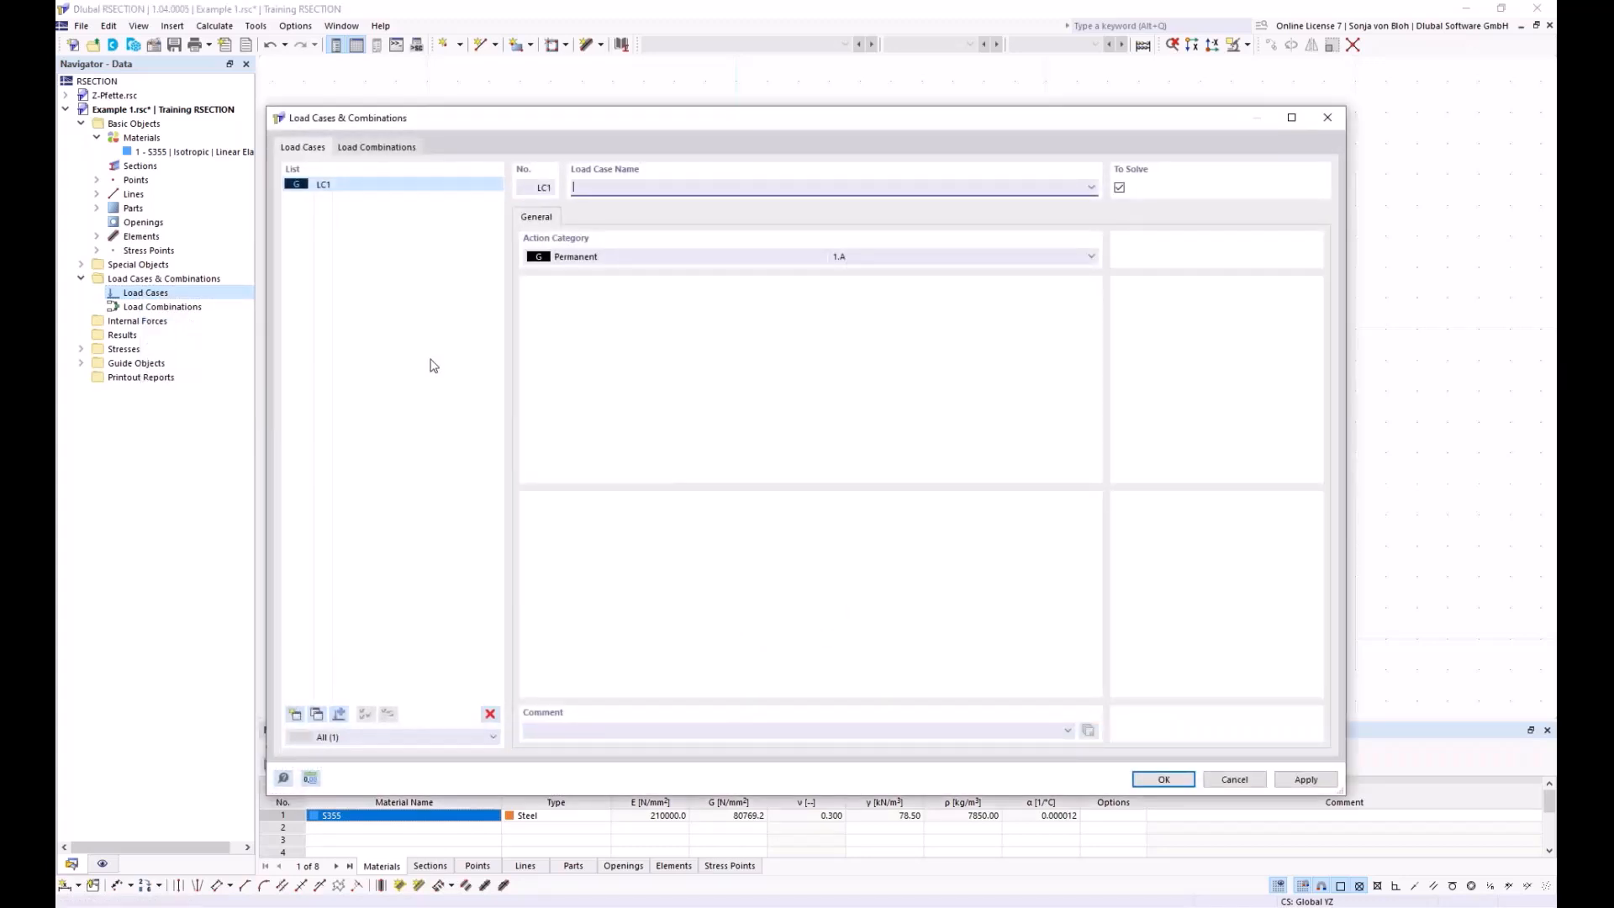
{"action": "type", "text": "N"}
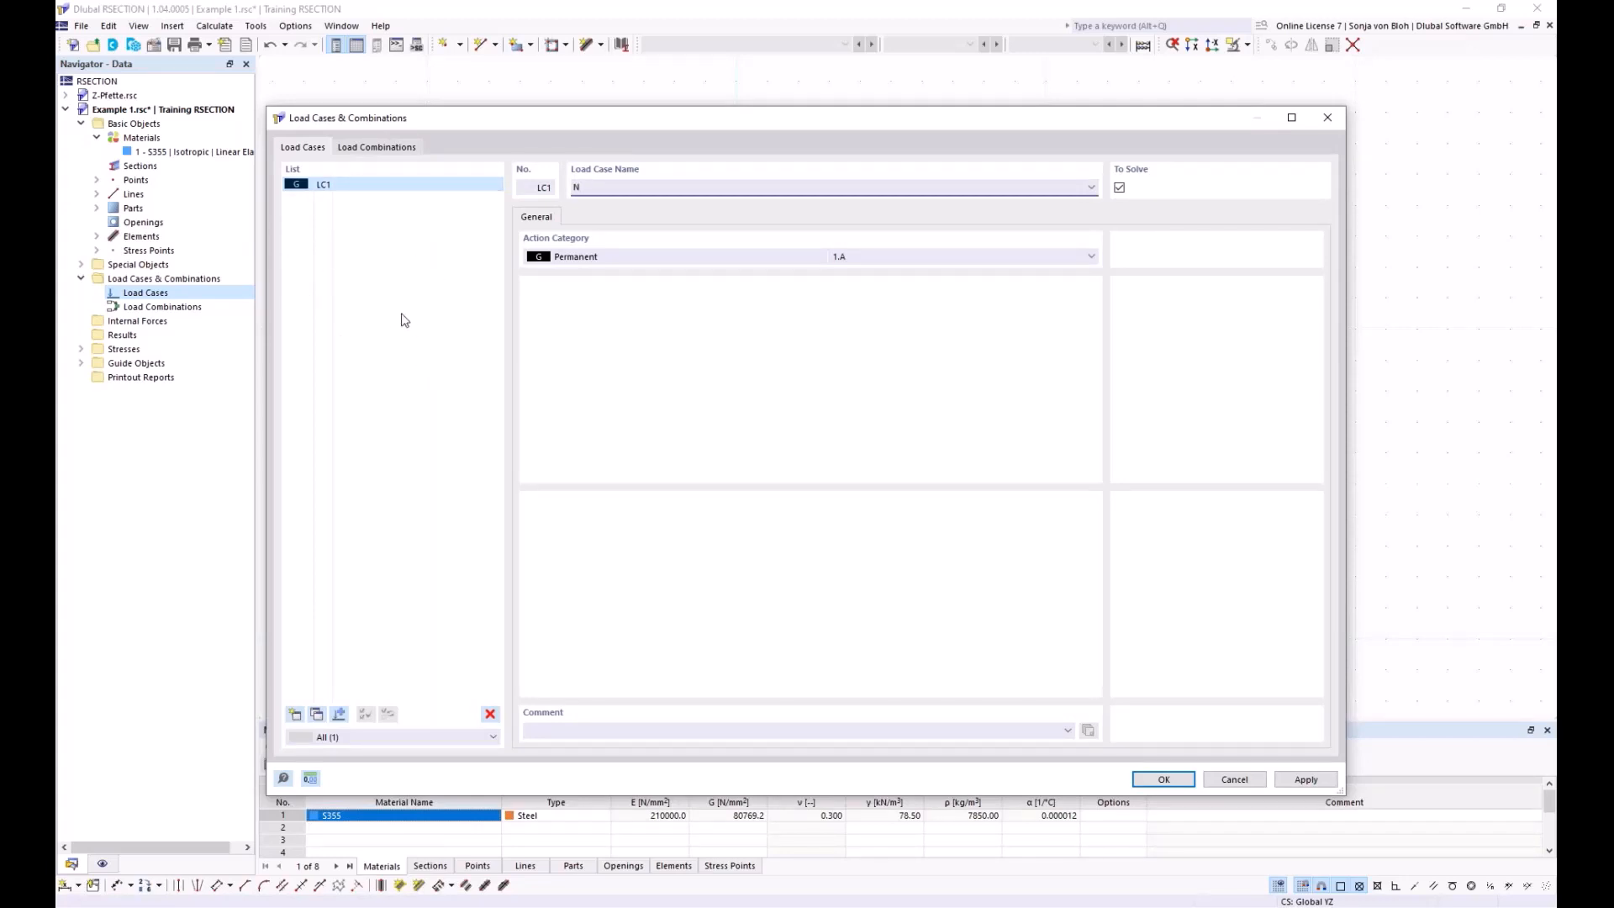
{"action": "left_click", "coordinate": [295, 714]}
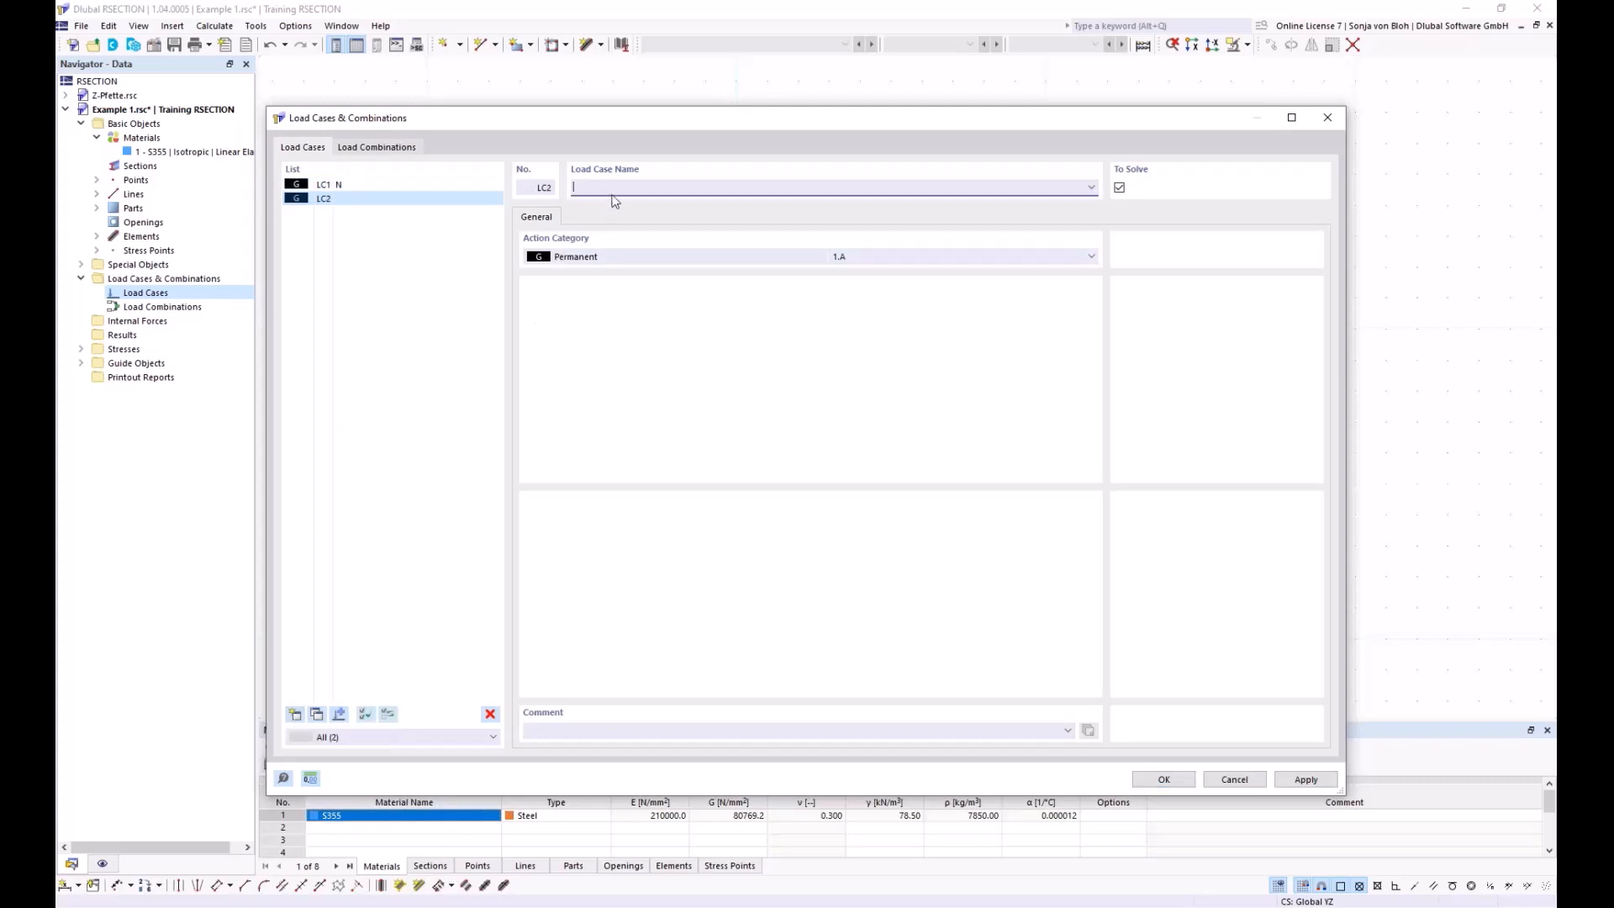
{"action": "type", "text": "M"}
Step: Create a load combination that includes both load cases LC1 and LC2 with factor 1.00 each, and accept the load definitions
{"action": "left_click", "coordinate": [409, 152]}
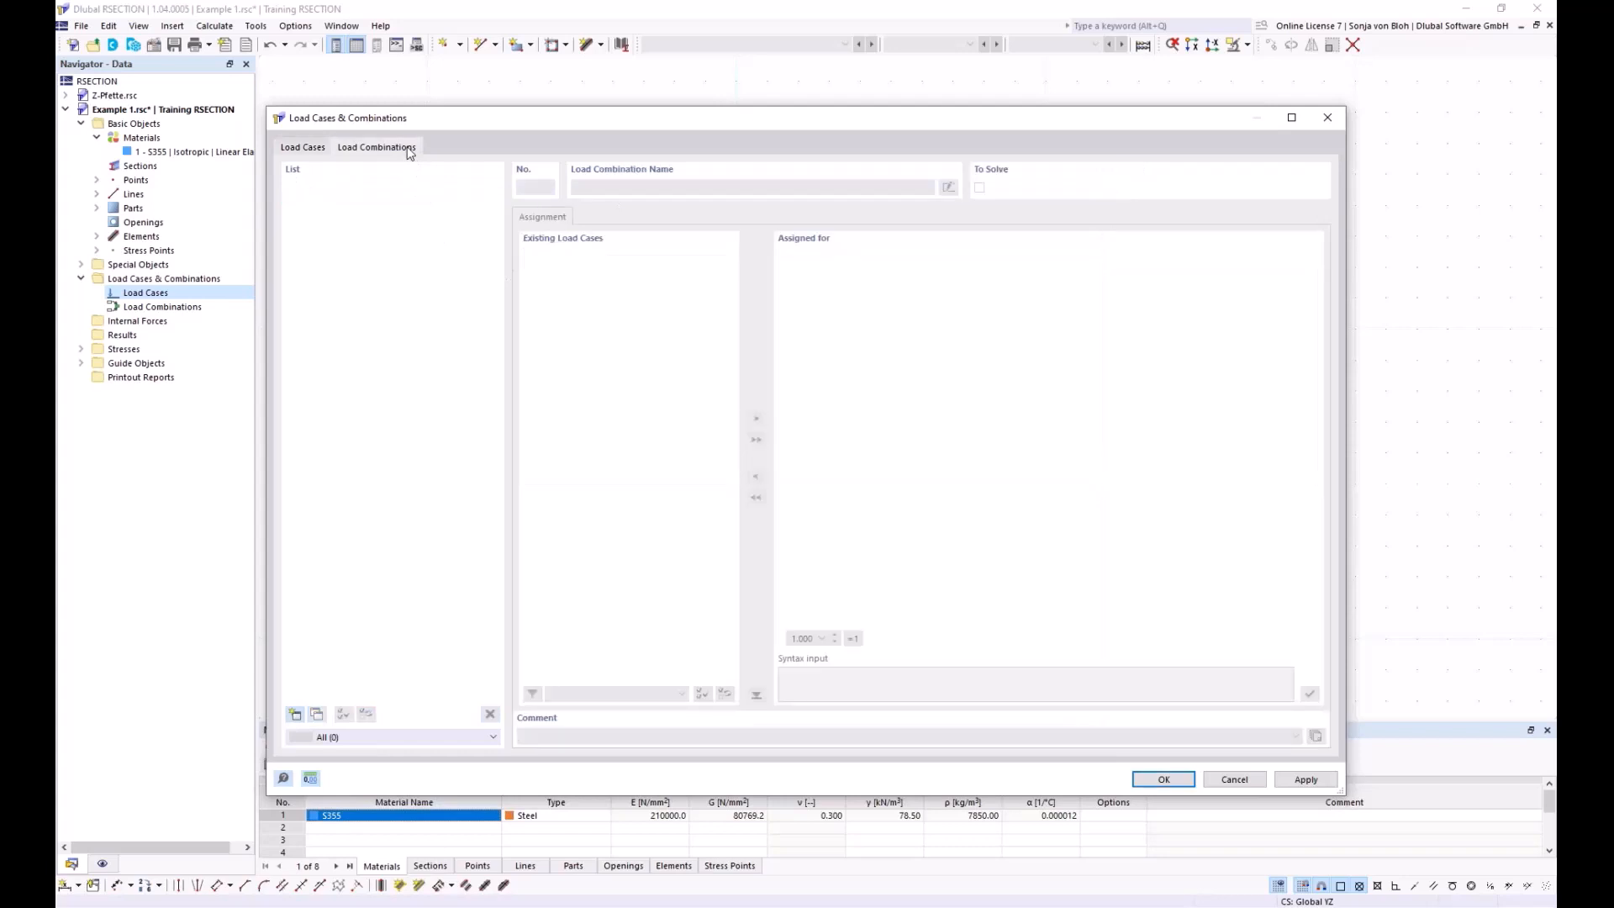
{"action": "left_click", "coordinate": [295, 715]}
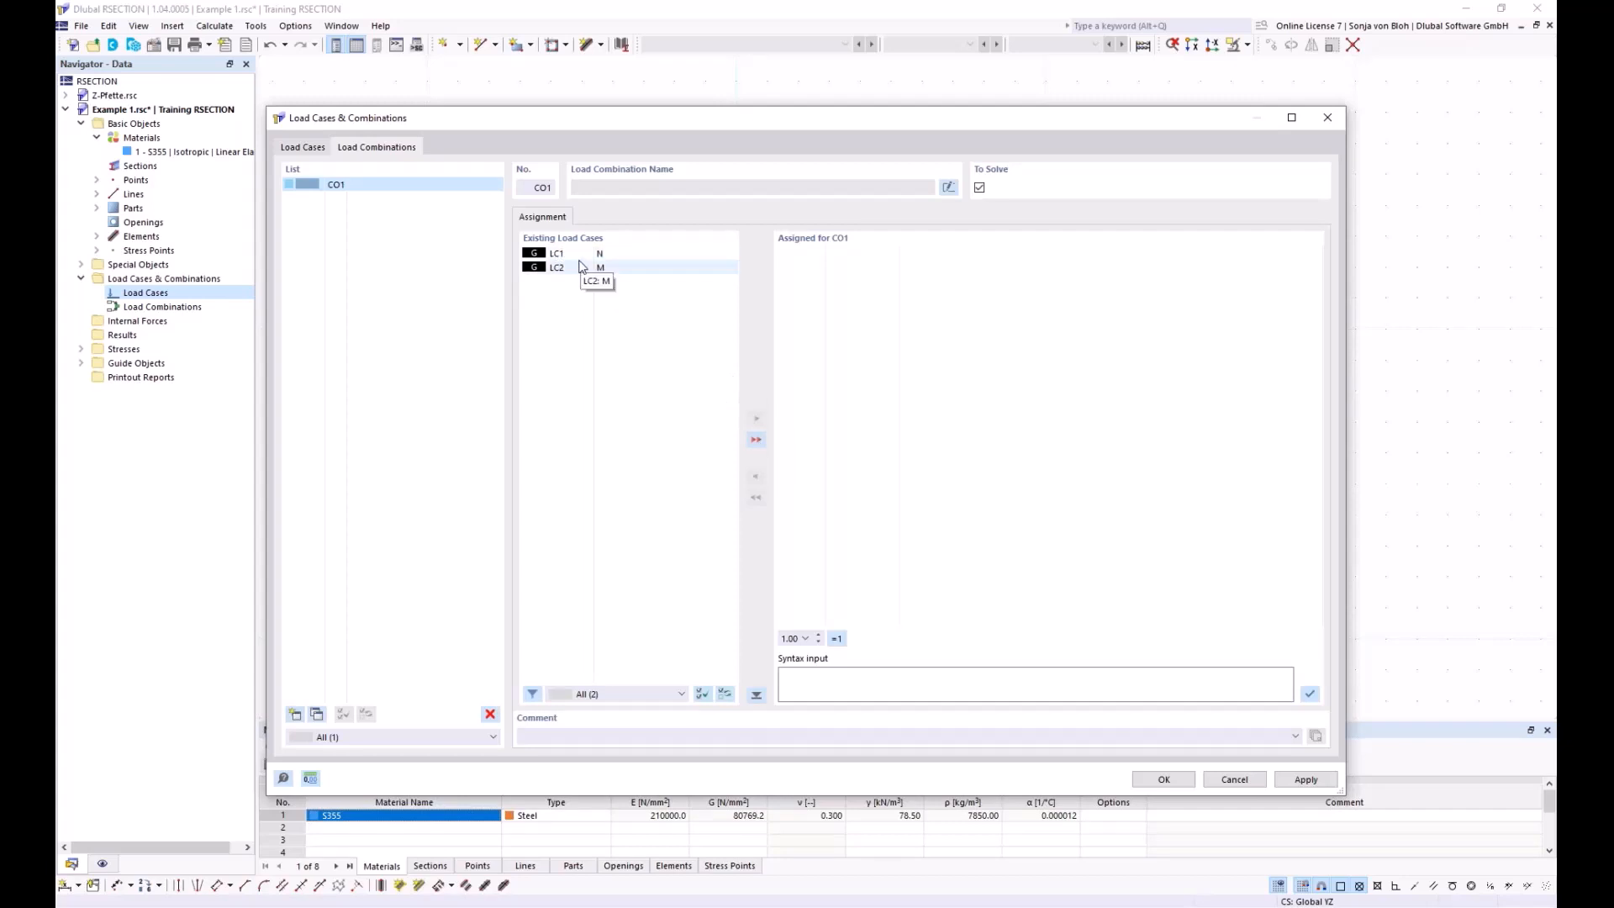
{"action": "left_click", "coordinate": [755, 439]}
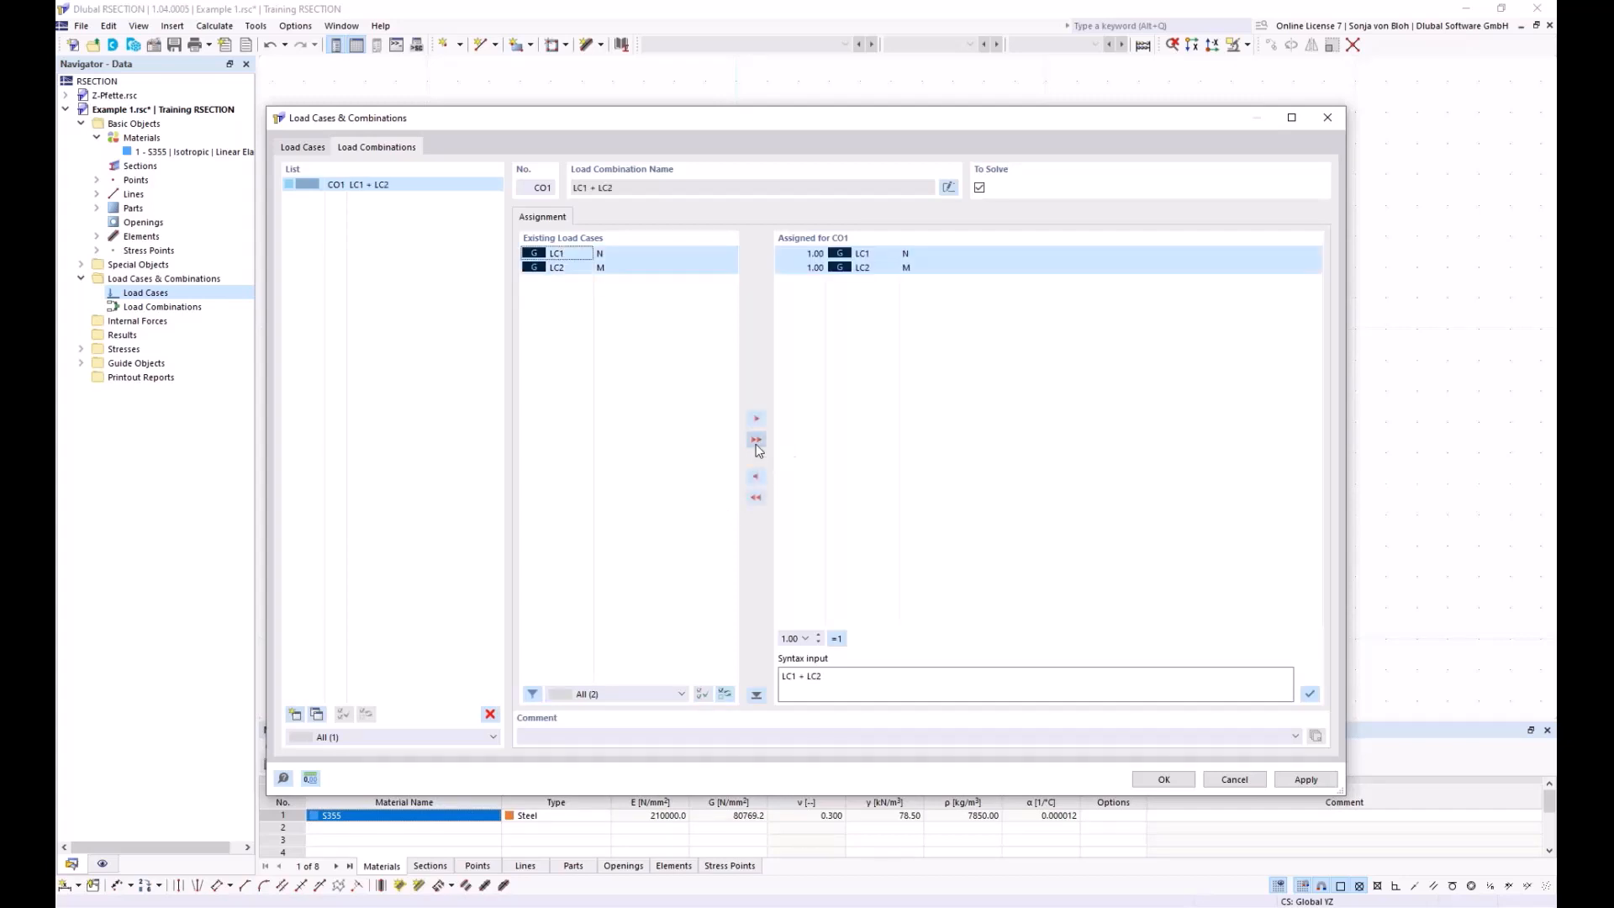
{"action": "left_click", "coordinate": [806, 253]}
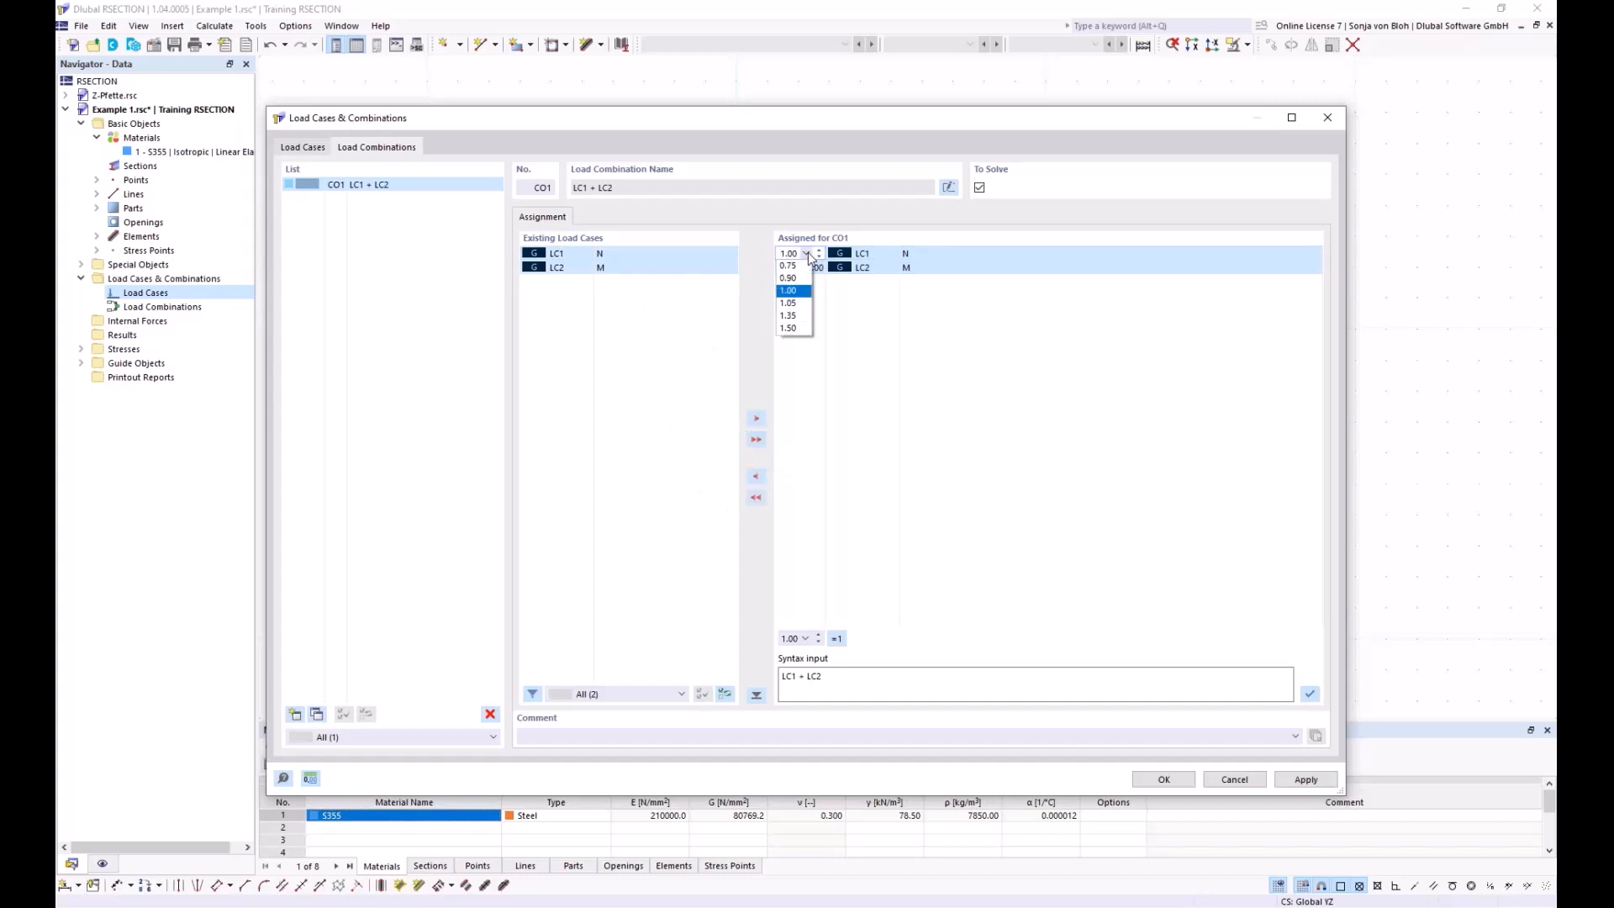
{"action": "left_click", "coordinate": [808, 255]}
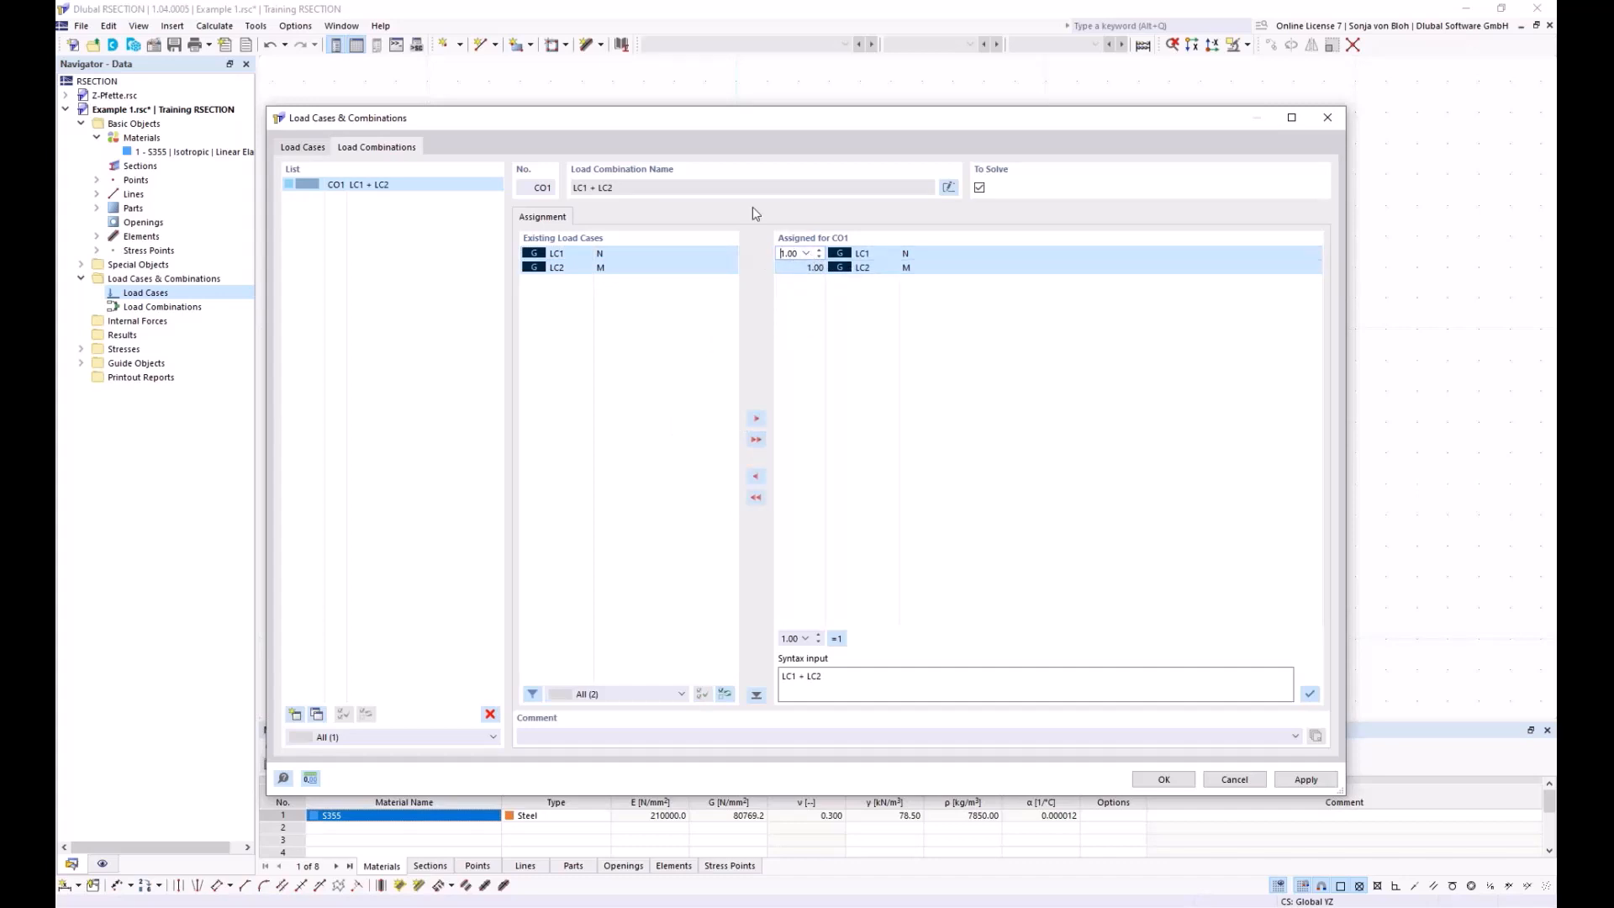
{"action": "left_click", "coordinate": [1163, 779]}
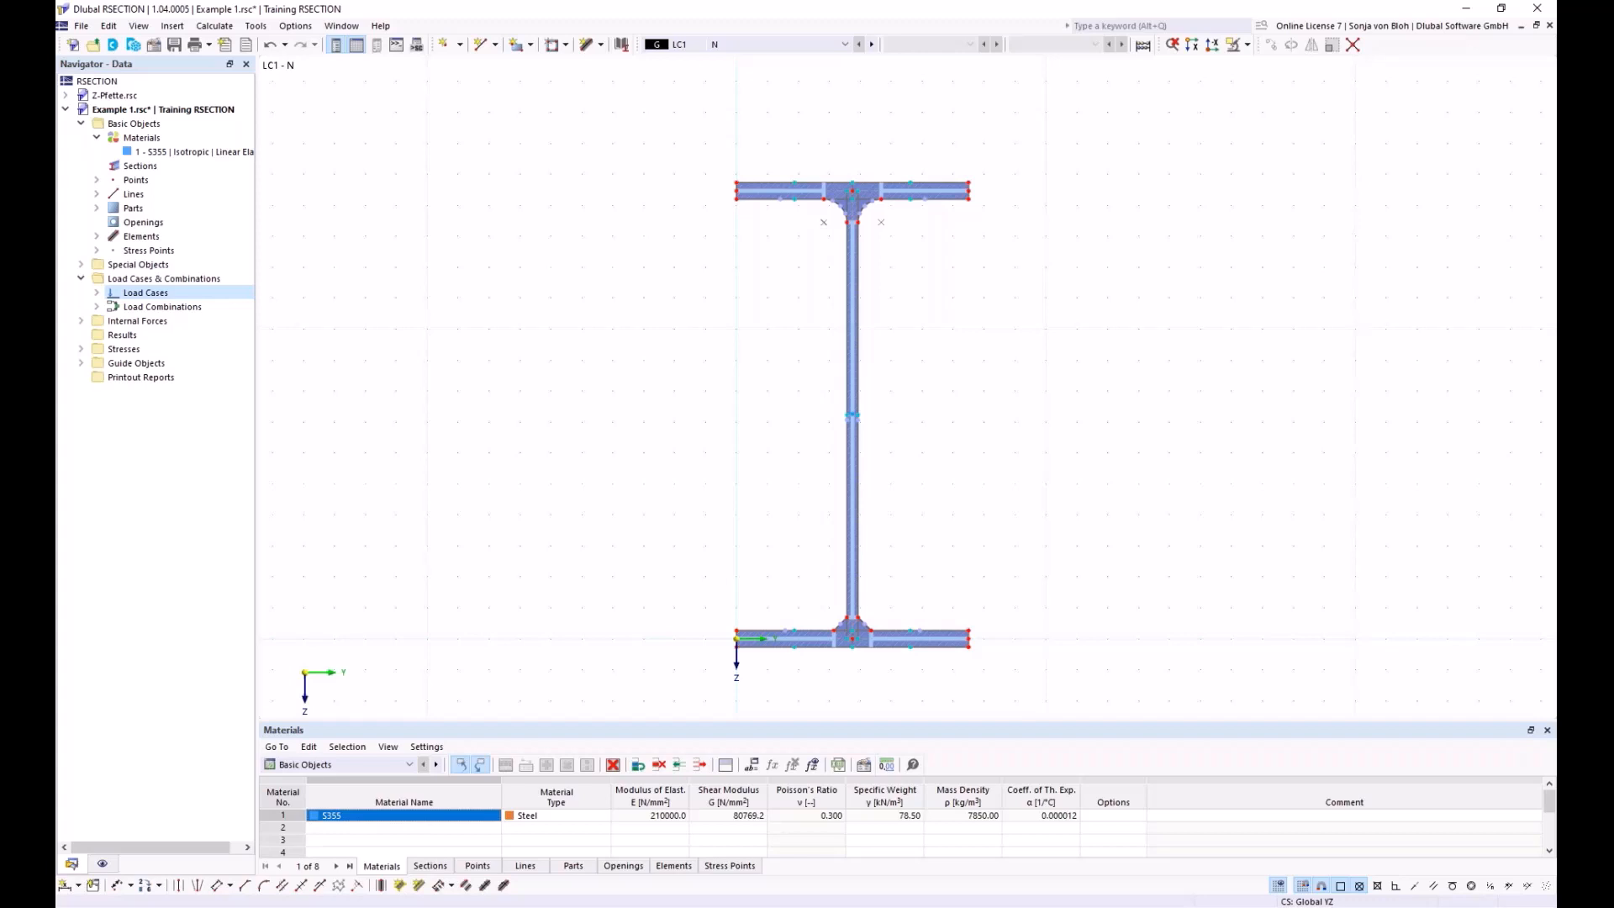
Step: Define internal forces for load case LC1 - N with an axial force N of -10 kN on member 1 at x = 0
{"action": "left_click", "coordinate": [409, 765]}
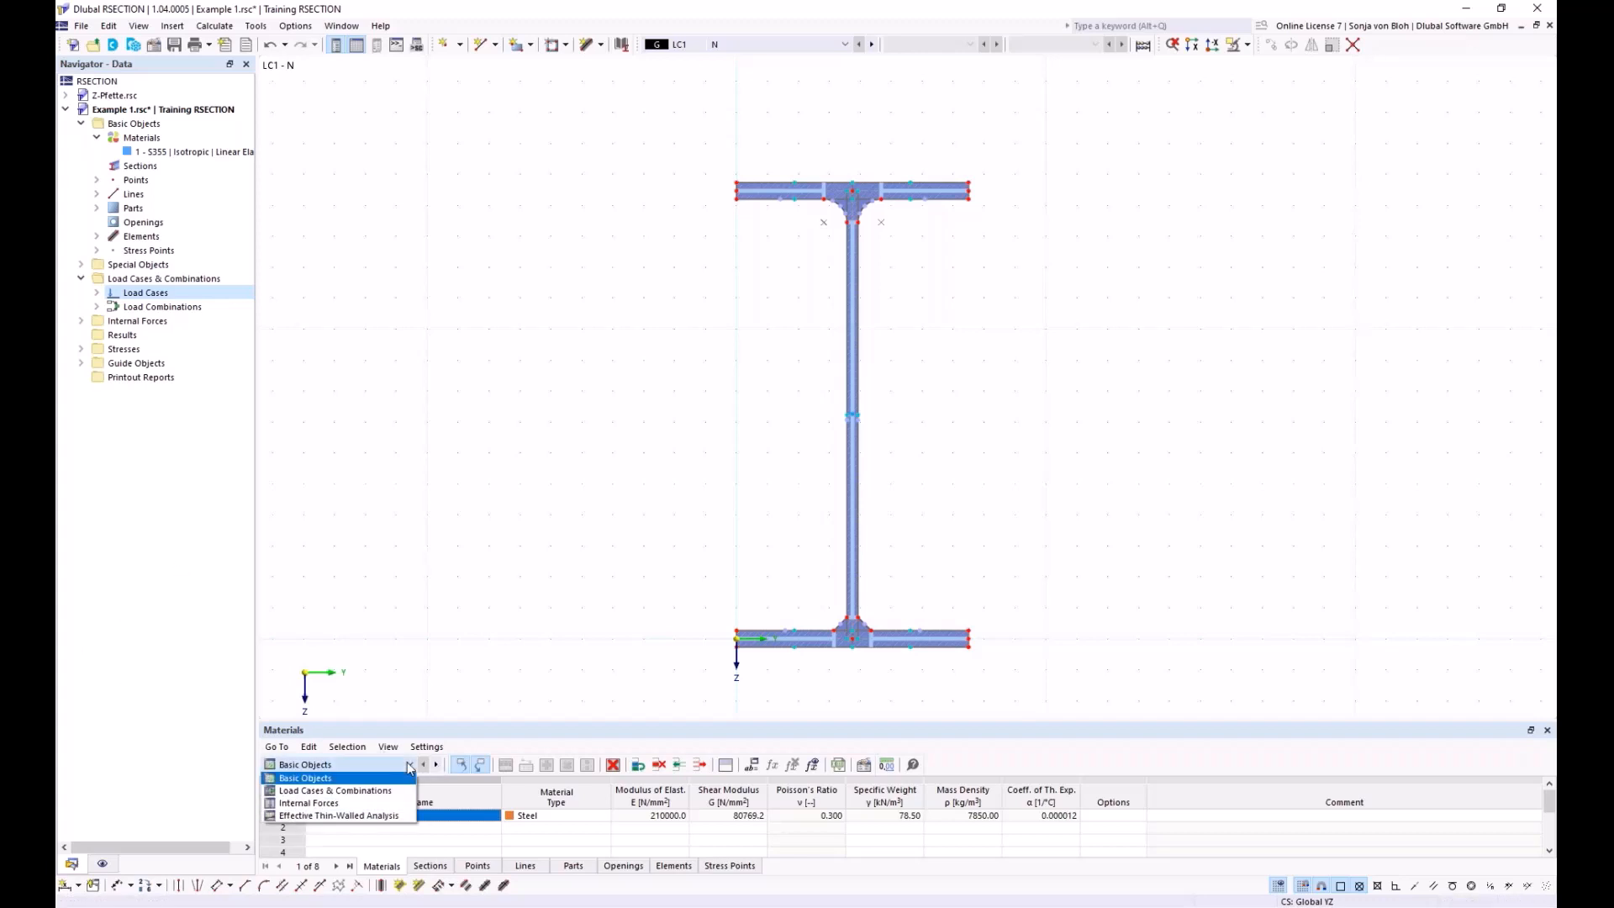
{"action": "left_click", "coordinate": [341, 803]}
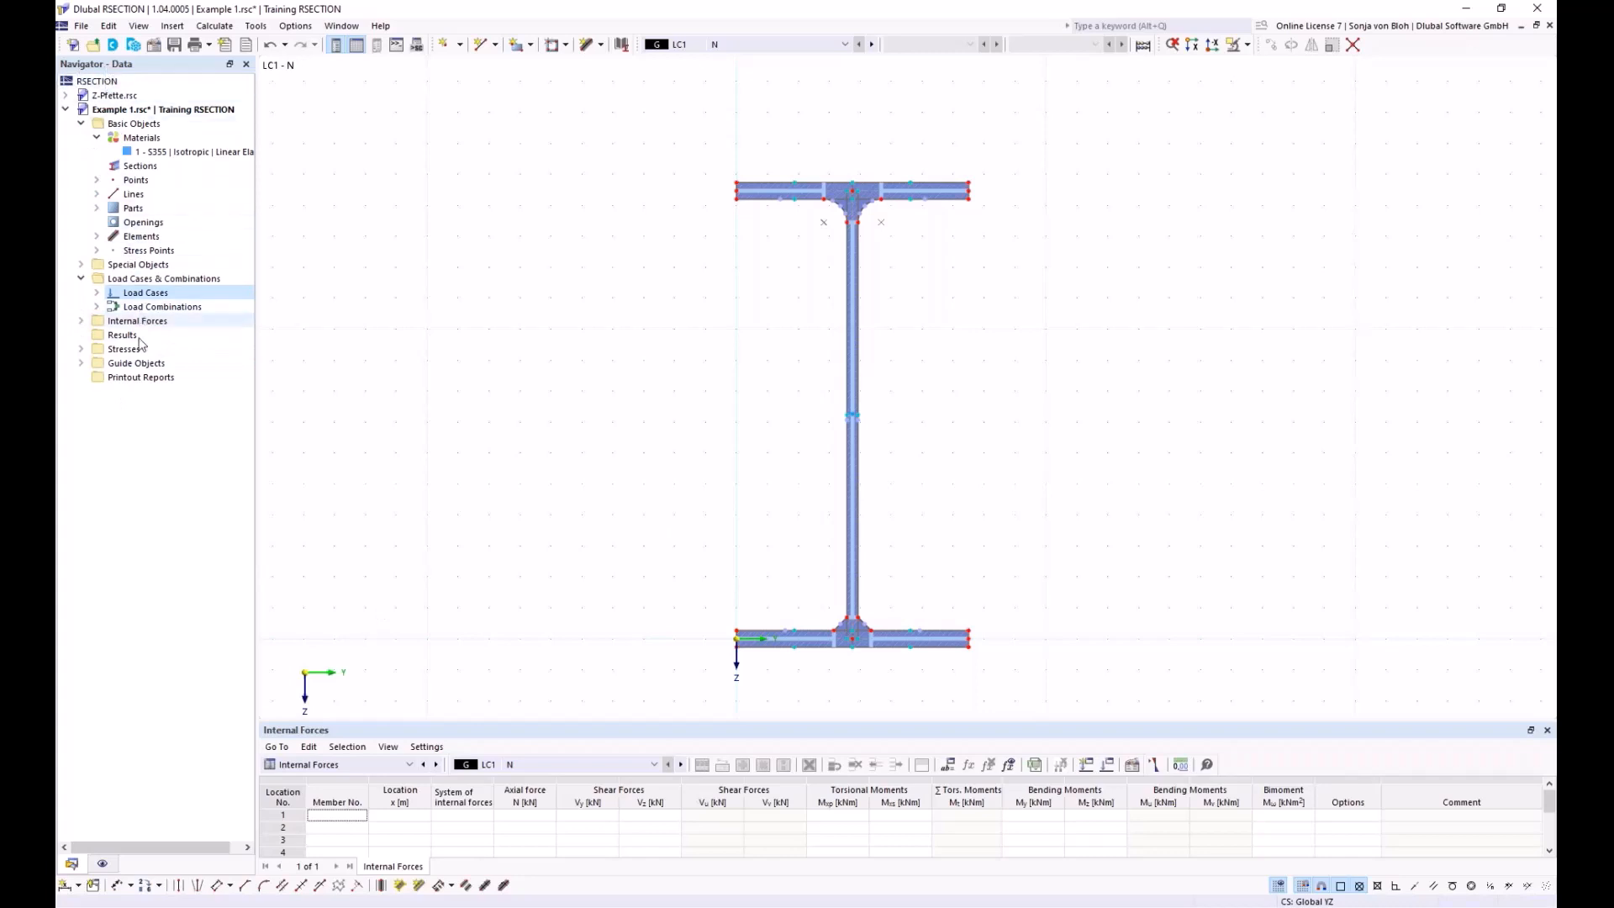
{"action": "left_click", "coordinate": [81, 321]}
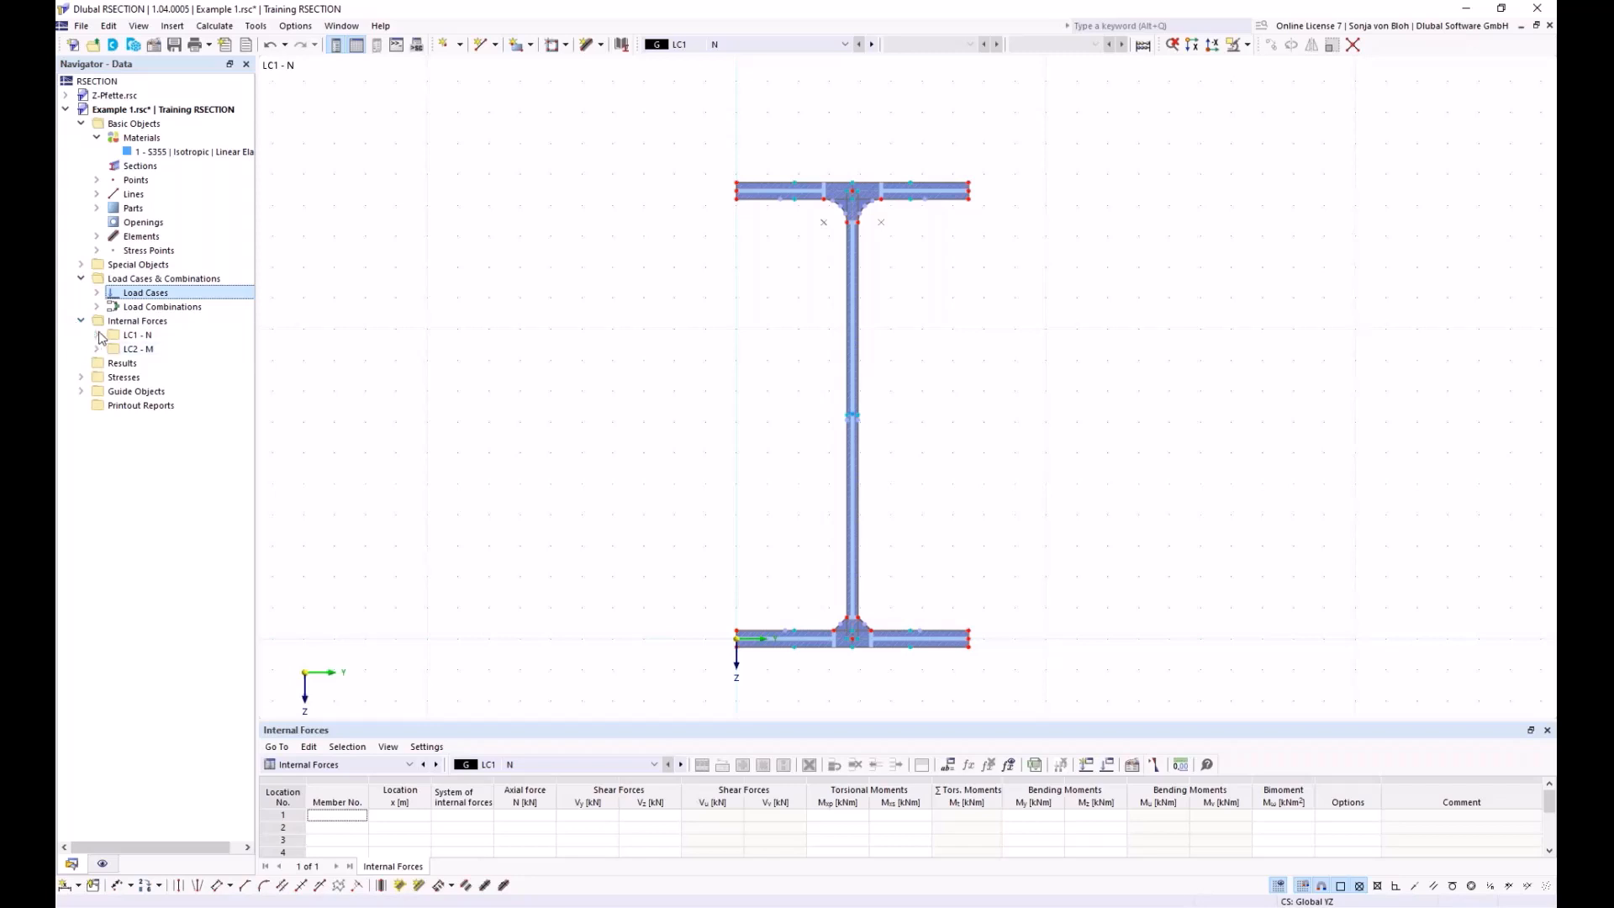
{"action": "left_click", "coordinate": [97, 335]}
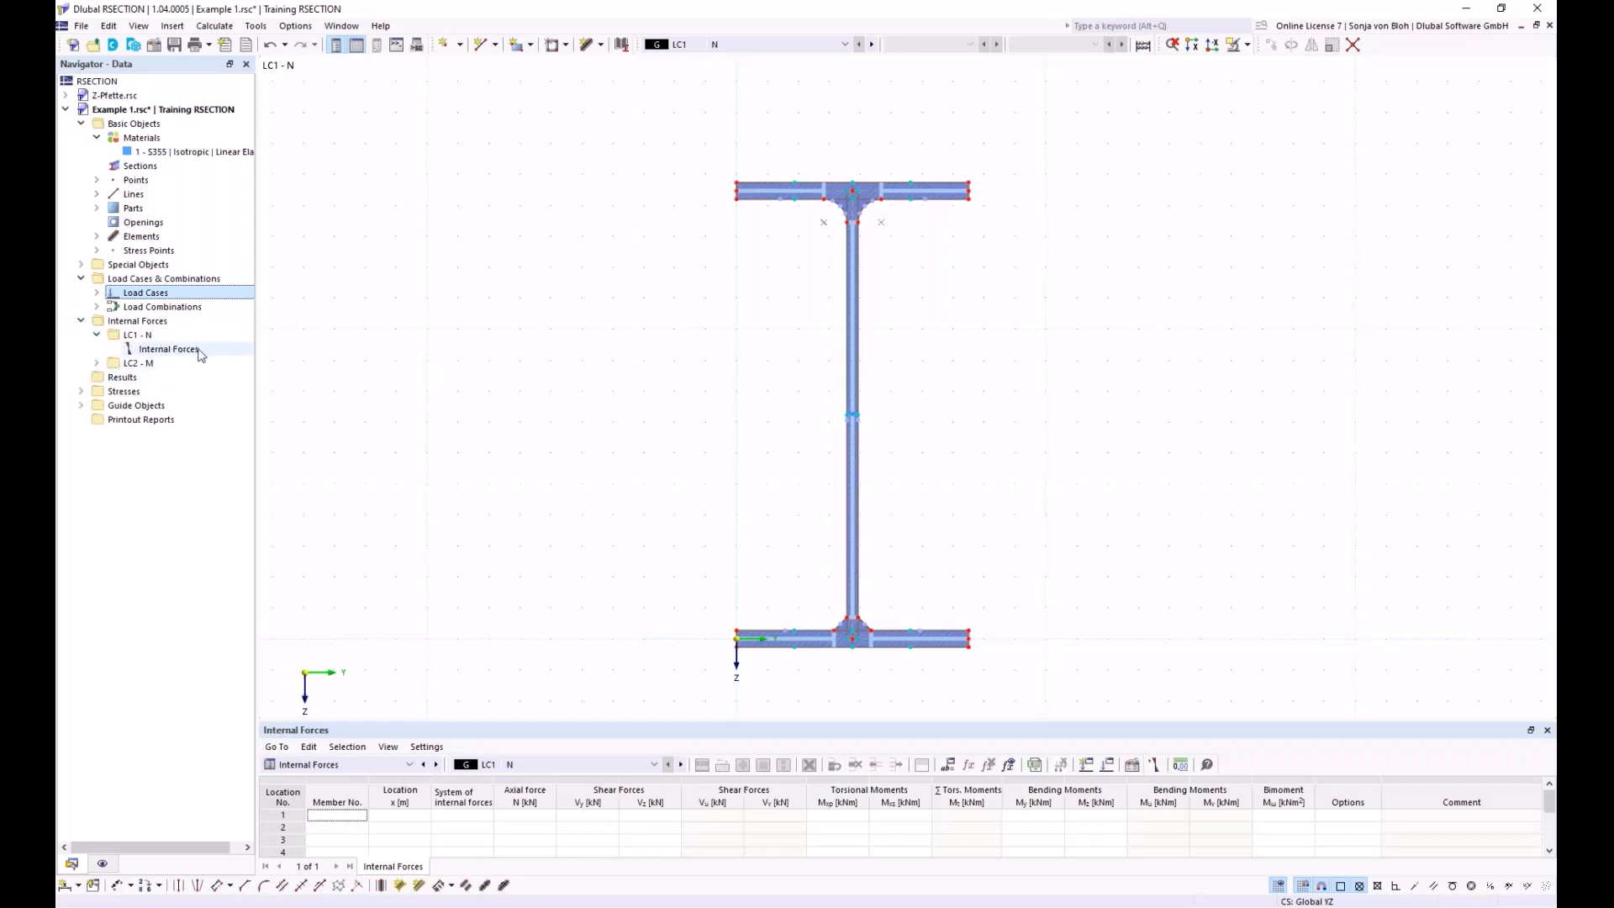
{"action": "left_click", "coordinate": [164, 357]}
{"action": "double_click", "coordinate": [164, 357]}
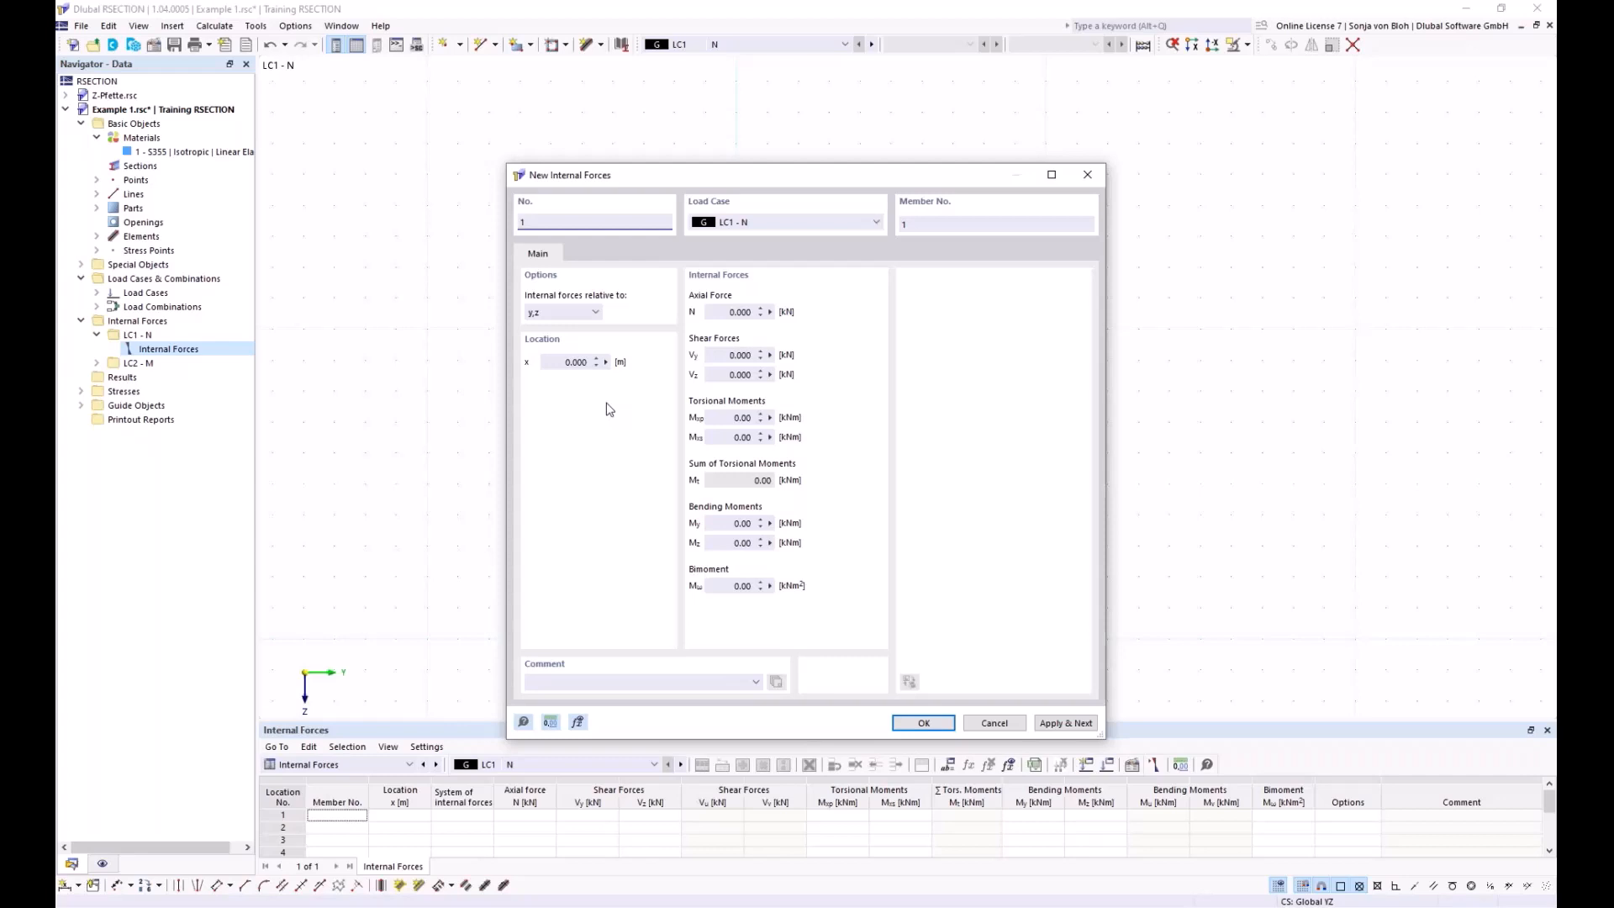
{"action": "left_click", "coordinate": [718, 315]}
{"action": "key", "text": "BackSpace"}
{"action": "left_click", "coordinate": [1062, 724]}
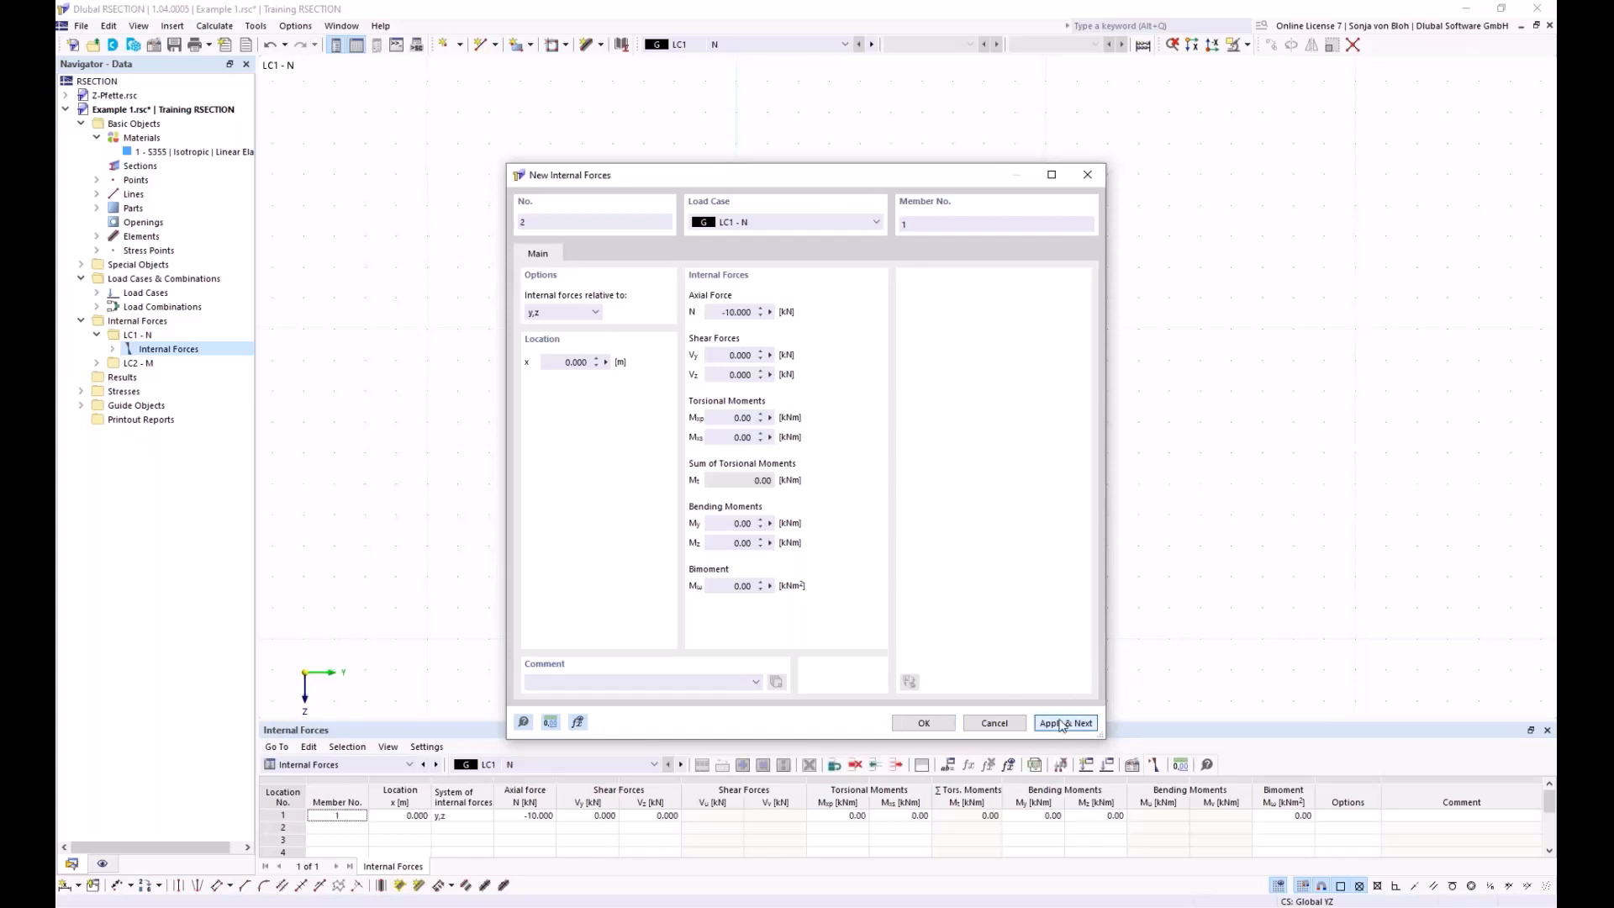
Step: Define internal forces for load case LC2 - M with axial force 0 and bending moment My of 100 kNm
{"action": "left_click", "coordinate": [876, 222]}
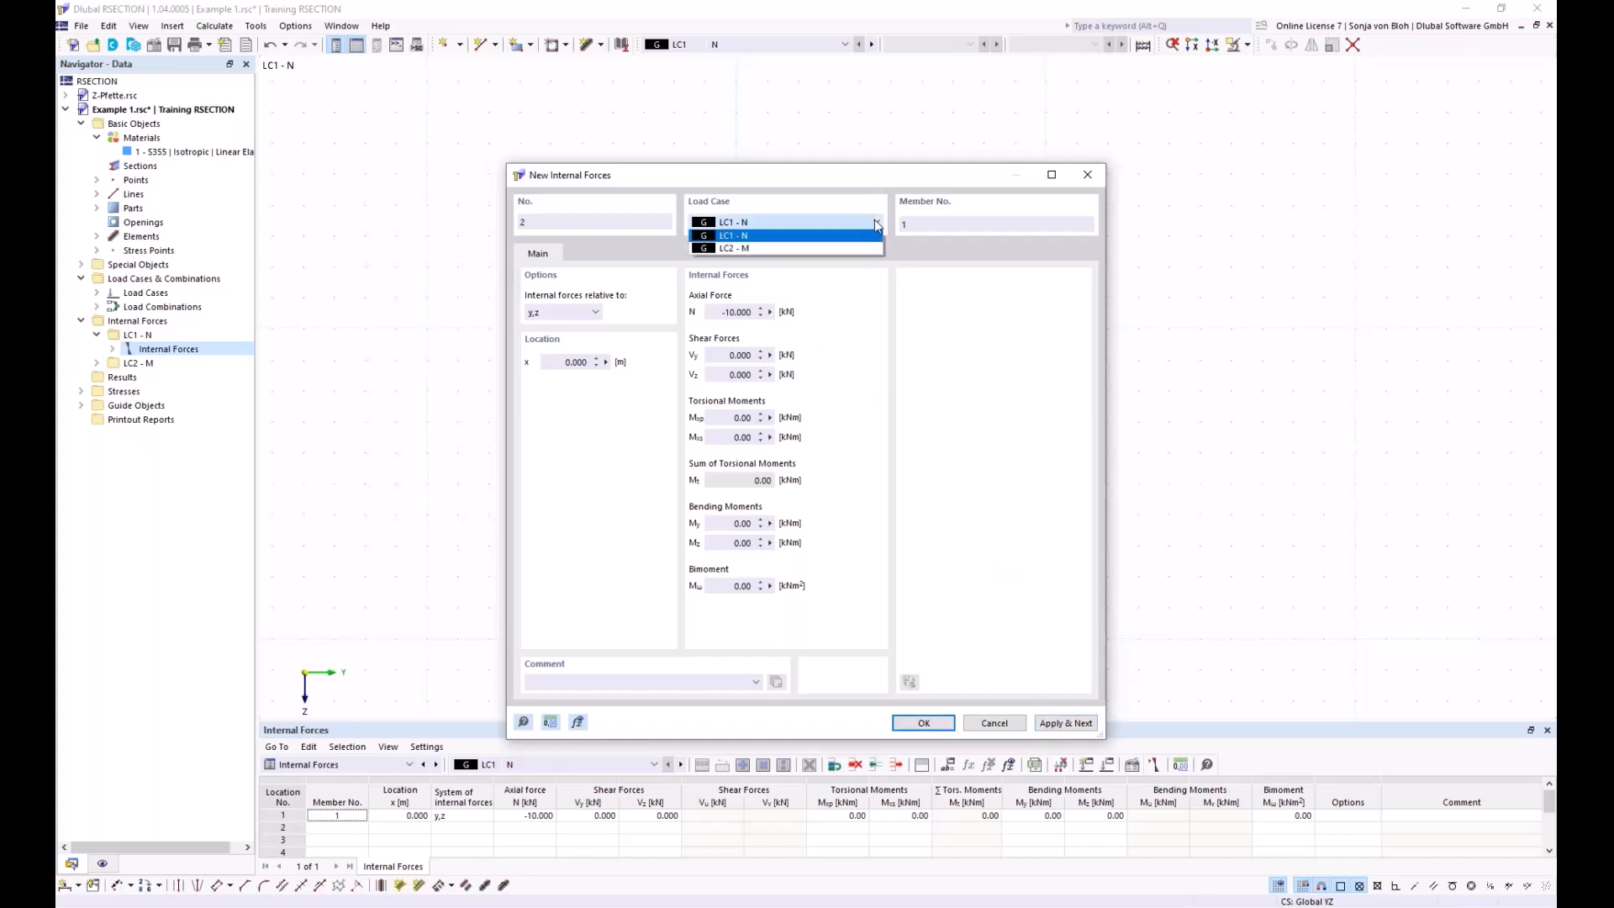
{"action": "left_click", "coordinate": [772, 249]}
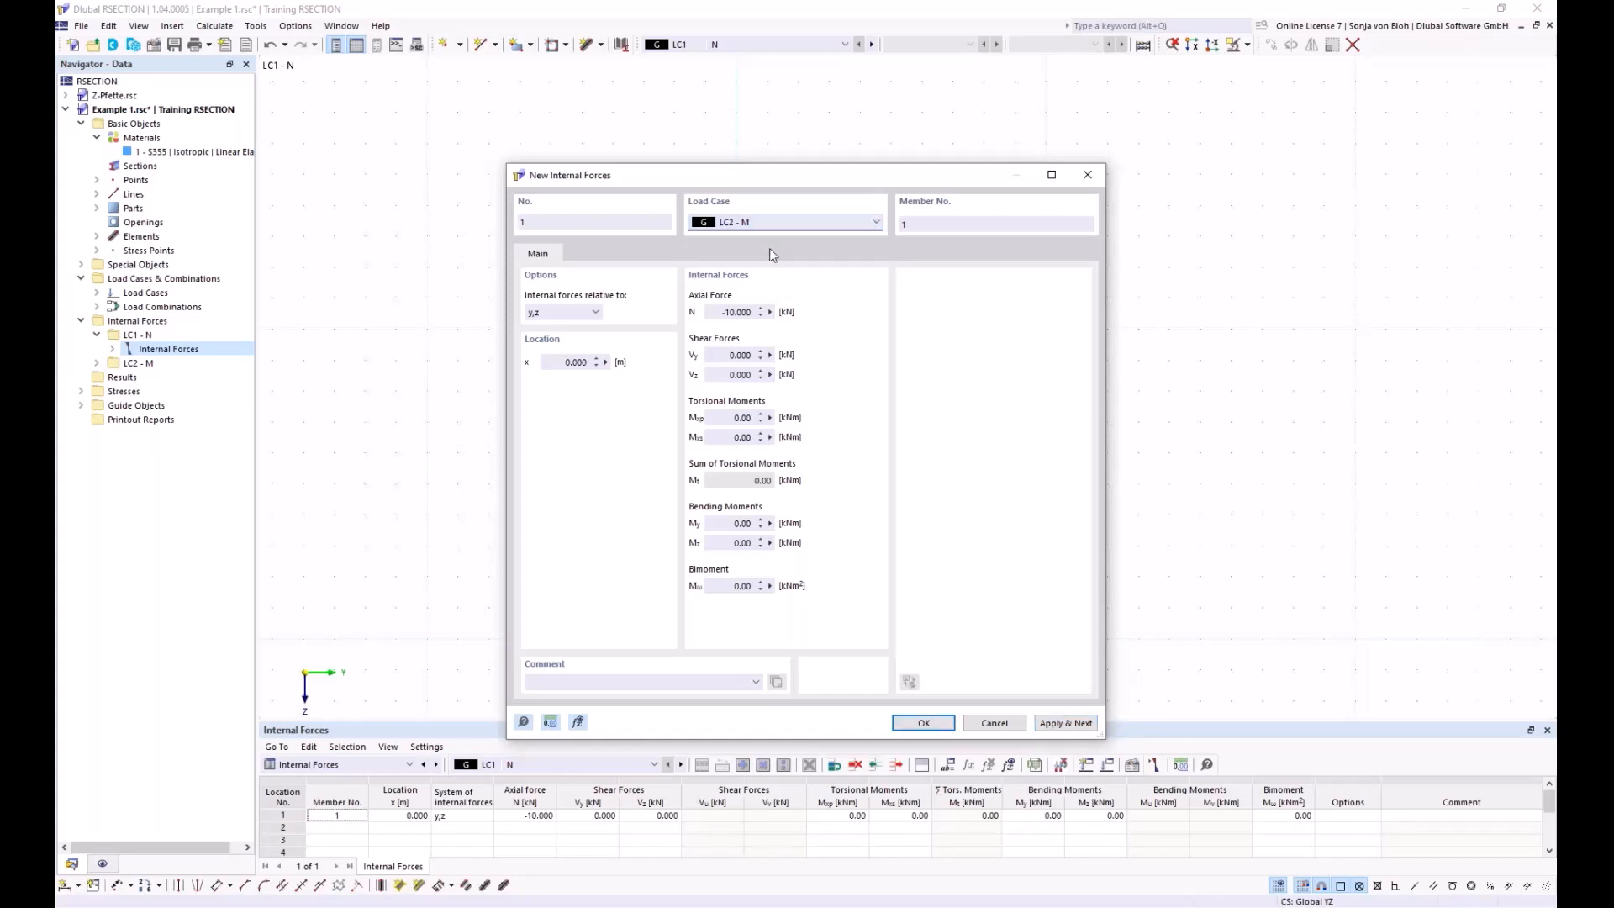
{"action": "left_click", "coordinate": [732, 311]}
{"action": "type", "text": "0"}
{"action": "left_click", "coordinate": [725, 523]}
{"action": "type", "text": "100"}
{"action": "left_click", "coordinate": [940, 724]}
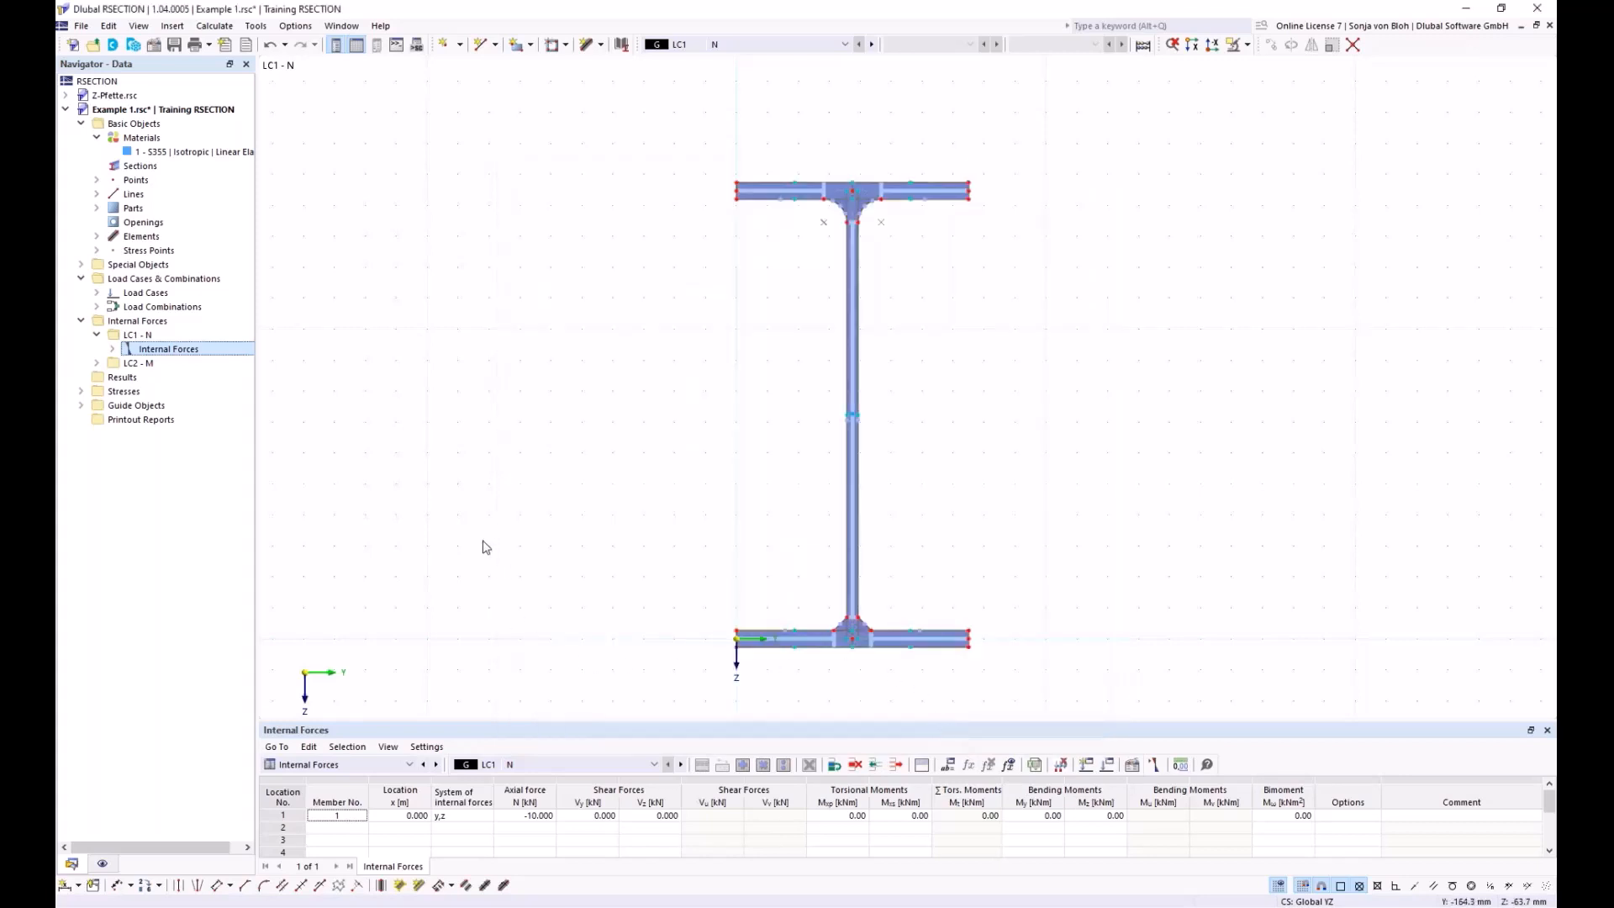
Step: Add a Standard stress point on the web at Cartesian coordinates Y 75 mm and Z -100 mm
{"action": "scroll", "coordinate": [711, 178], "scroll_direction": "up", "scroll_amount": 3}
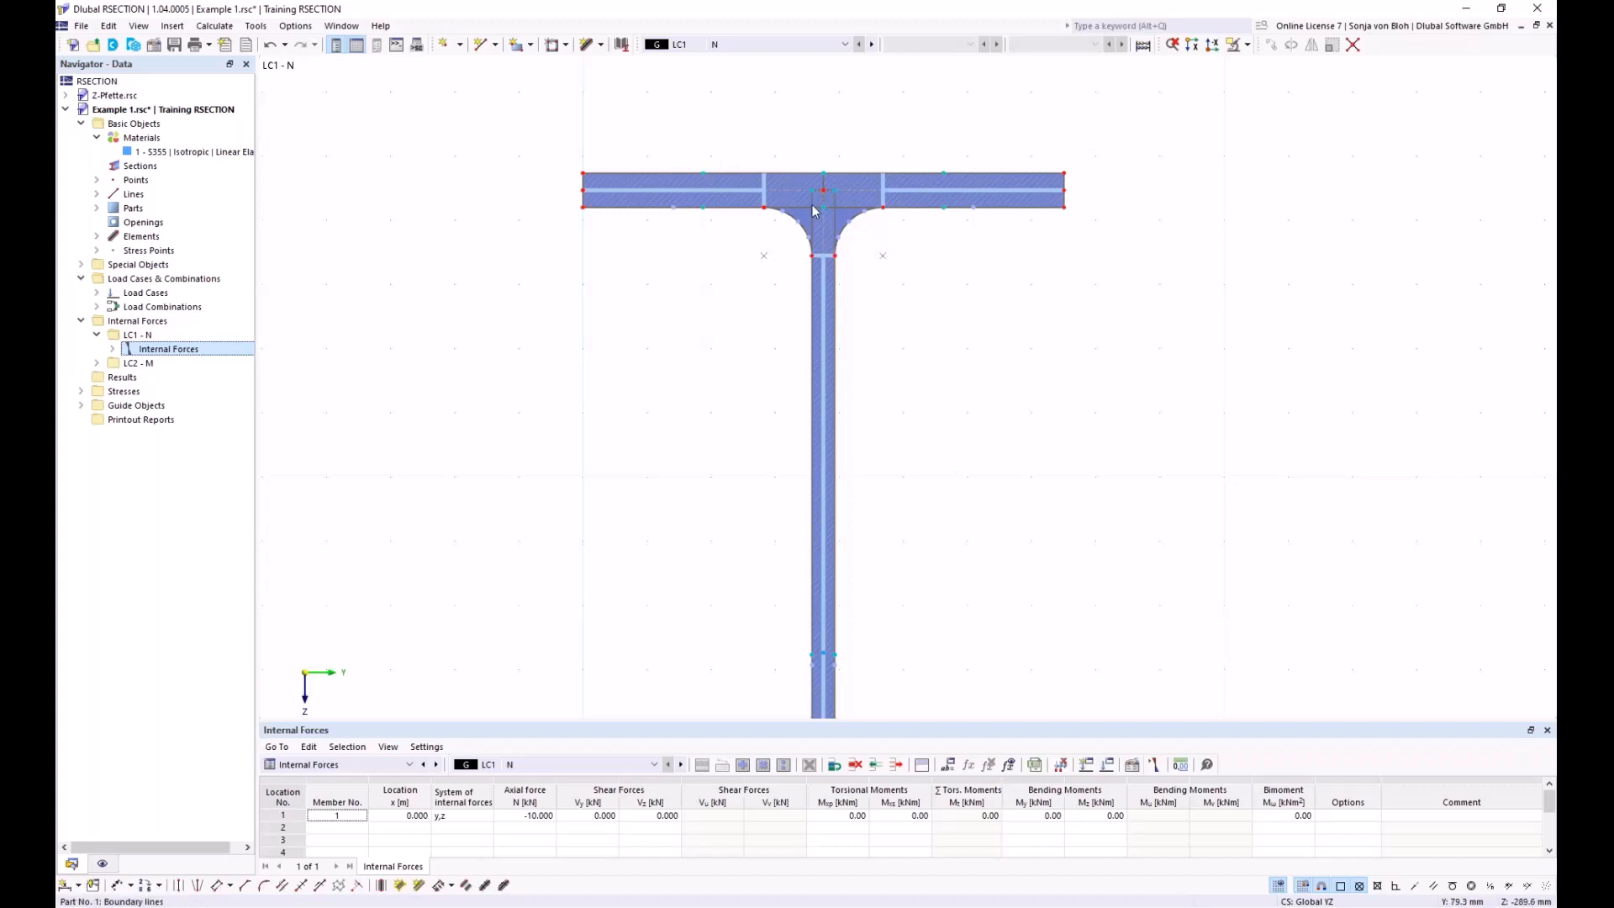
{"action": "scroll", "coordinate": [746, 286], "scroll_direction": "down", "scroll_amount": 3}
{"action": "scroll", "coordinate": [706, 415], "scroll_direction": "down", "scroll_amount": 1}
{"action": "middle_click_drag", "start_coordinate": [702, 419], "coordinate": [682, 311]}
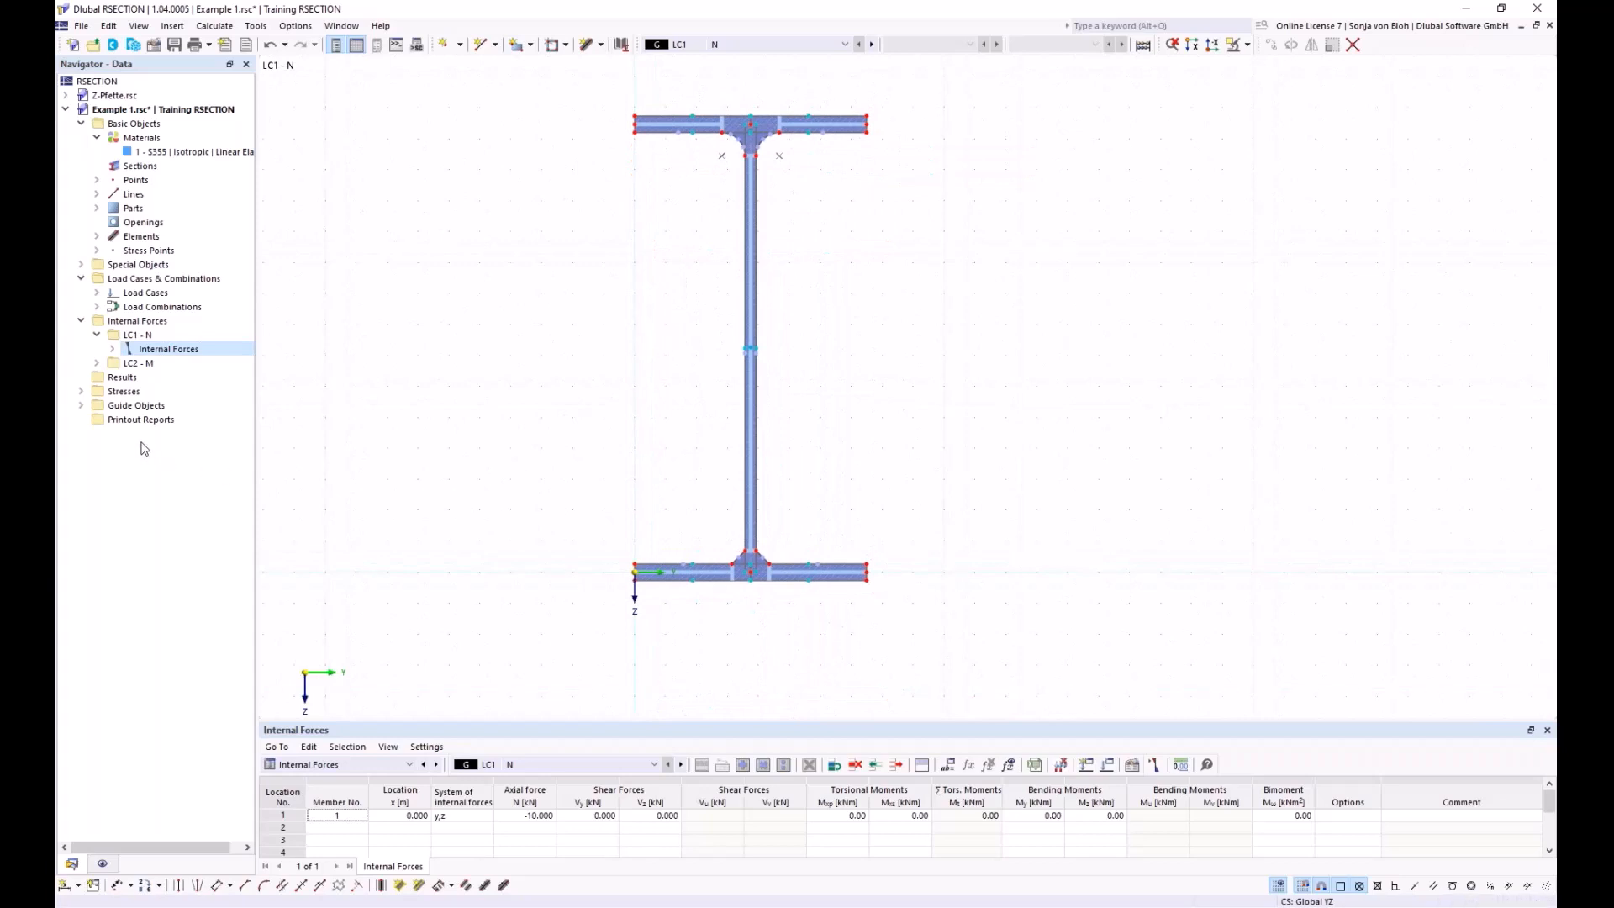
{"action": "left_click", "coordinate": [97, 250]}
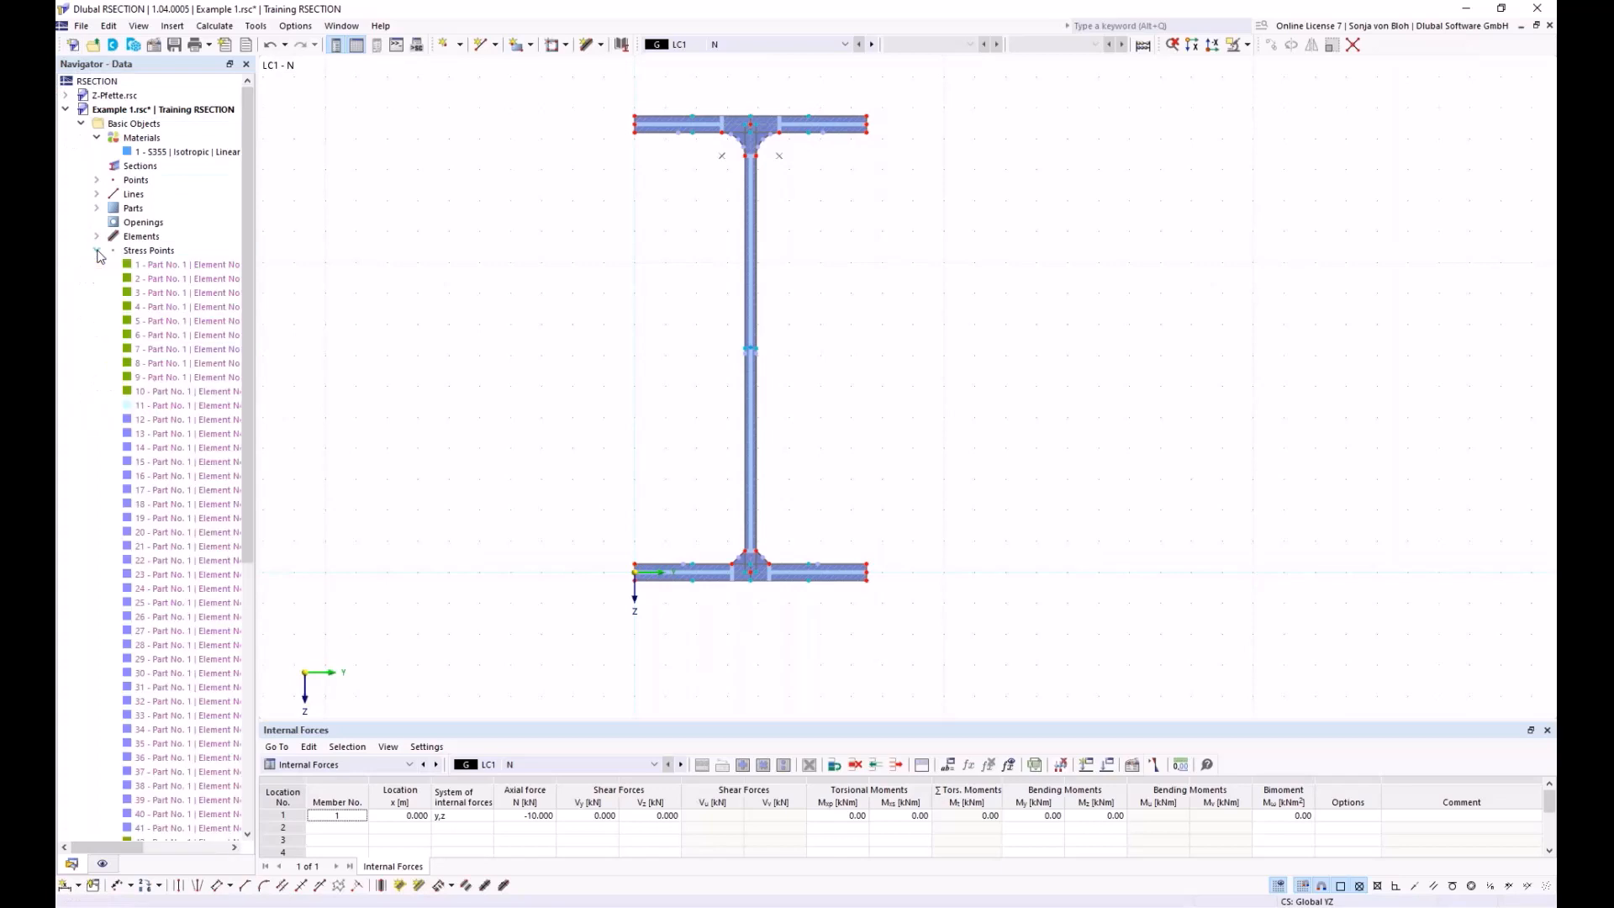
{"action": "right_click", "coordinate": [145, 252]}
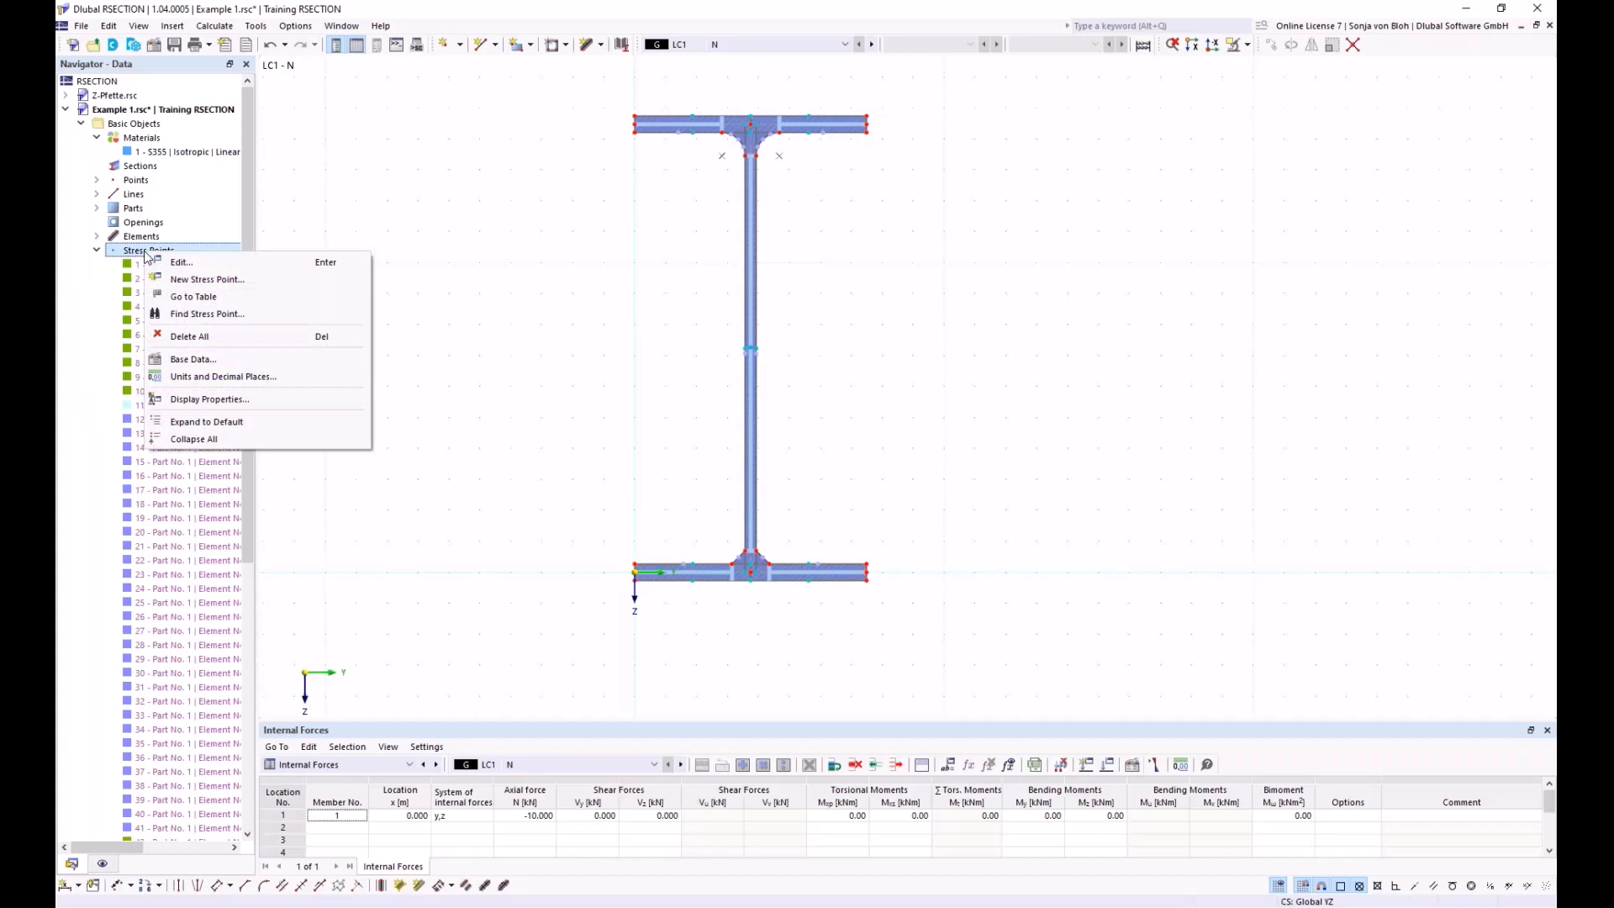
{"action": "left_click", "coordinate": [202, 279]}
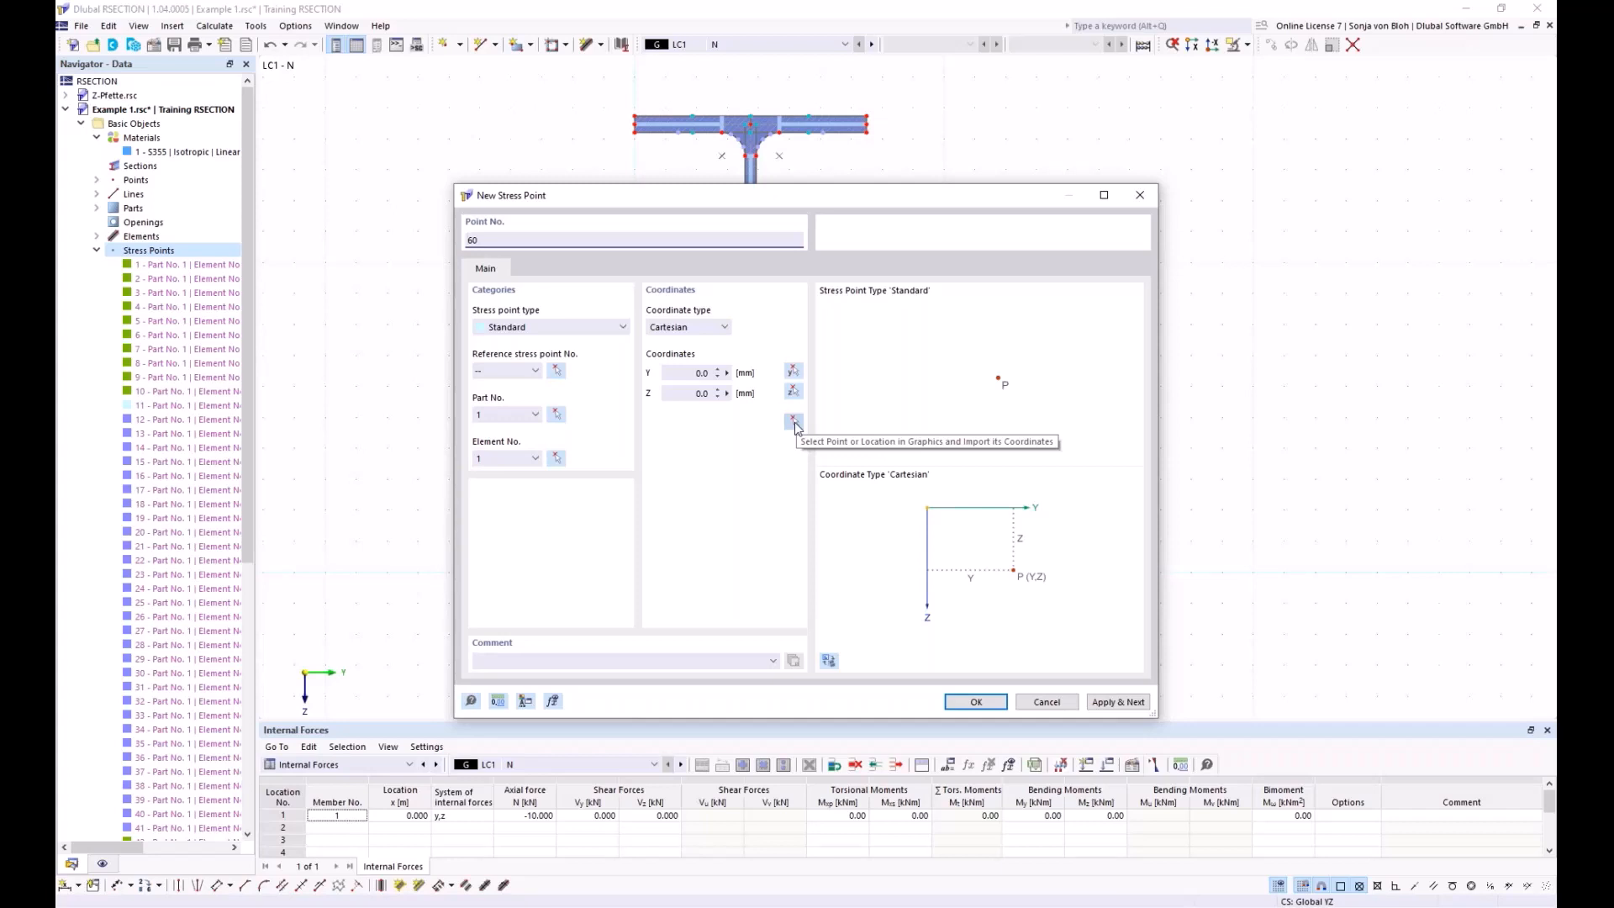
{"action": "left_click", "coordinate": [693, 372]}
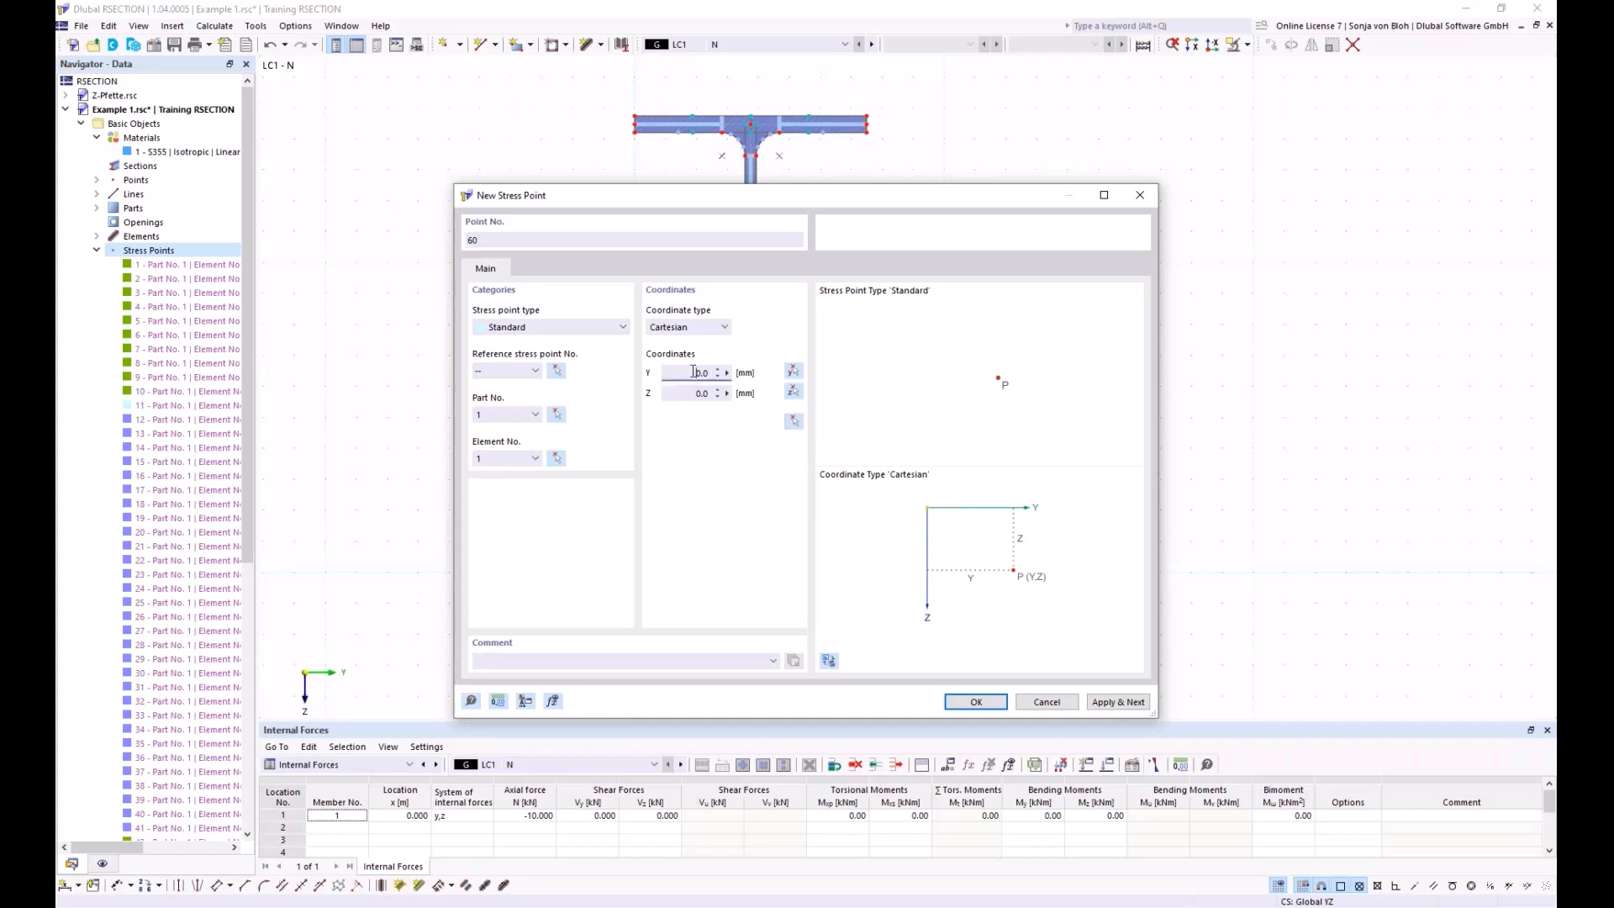
{"action": "double_click", "coordinate": [693, 371]}
{"action": "type", "text": "75"}
{"action": "key", "text": "Tab"}
{"action": "key", "text": "BackSpace"}
{"action": "type", "text": "-100"}
{"action": "left_click", "coordinate": [973, 703]}
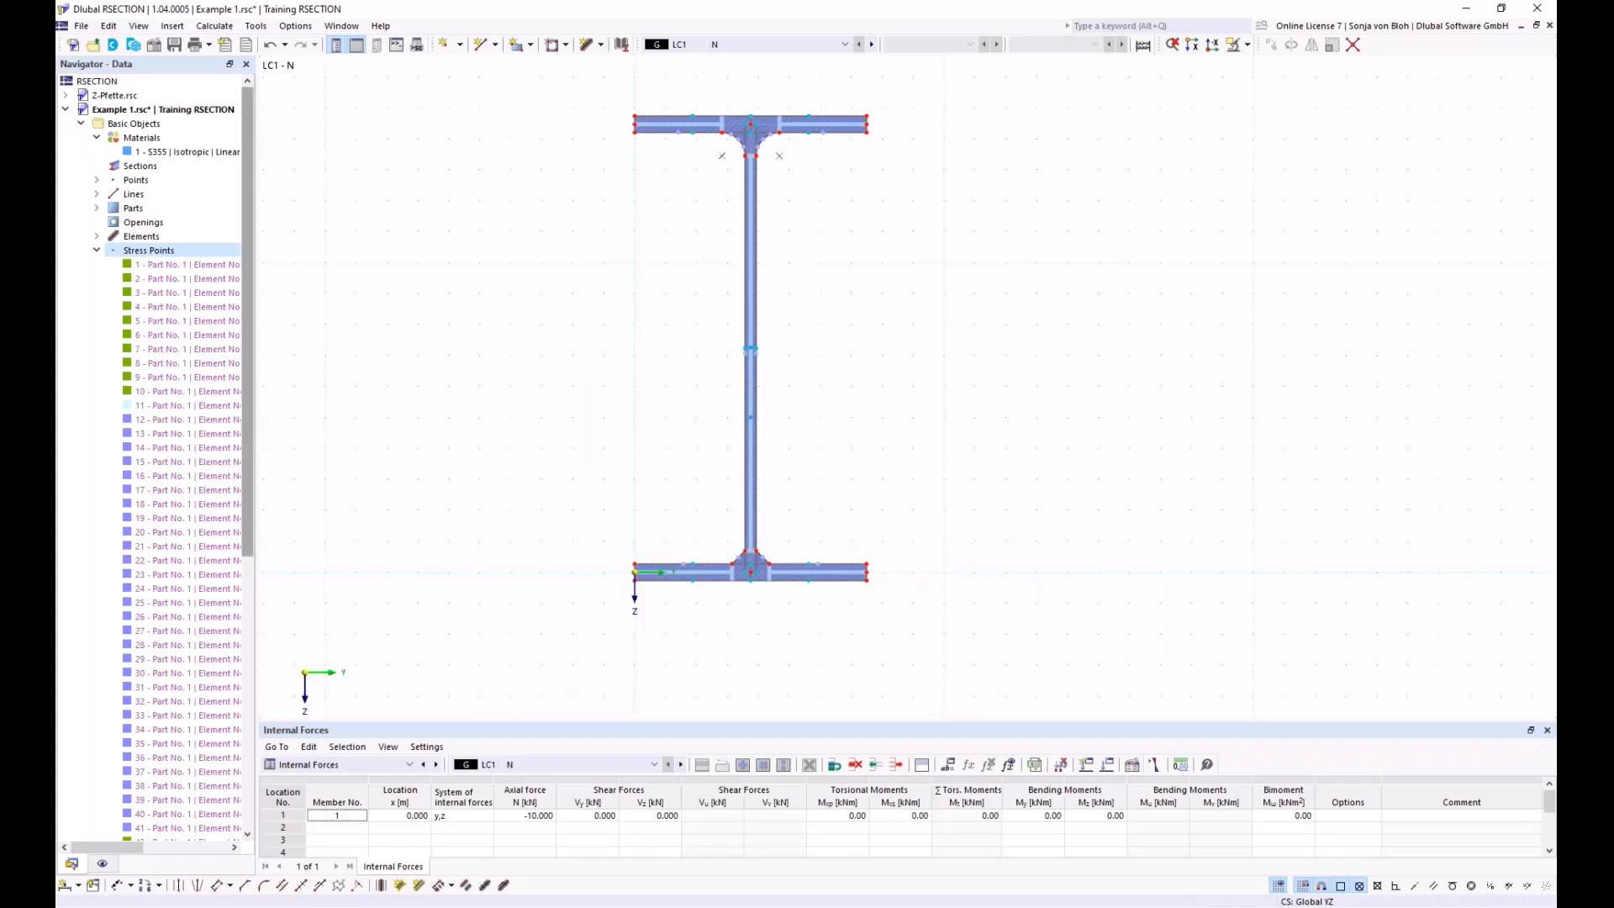
Step: Locate the new stress point no. 60 in the section graphic and collapse the stress point list
{"action": "left_click_drag", "start_coordinate": [253, 416], "coordinate": [249, 728]}
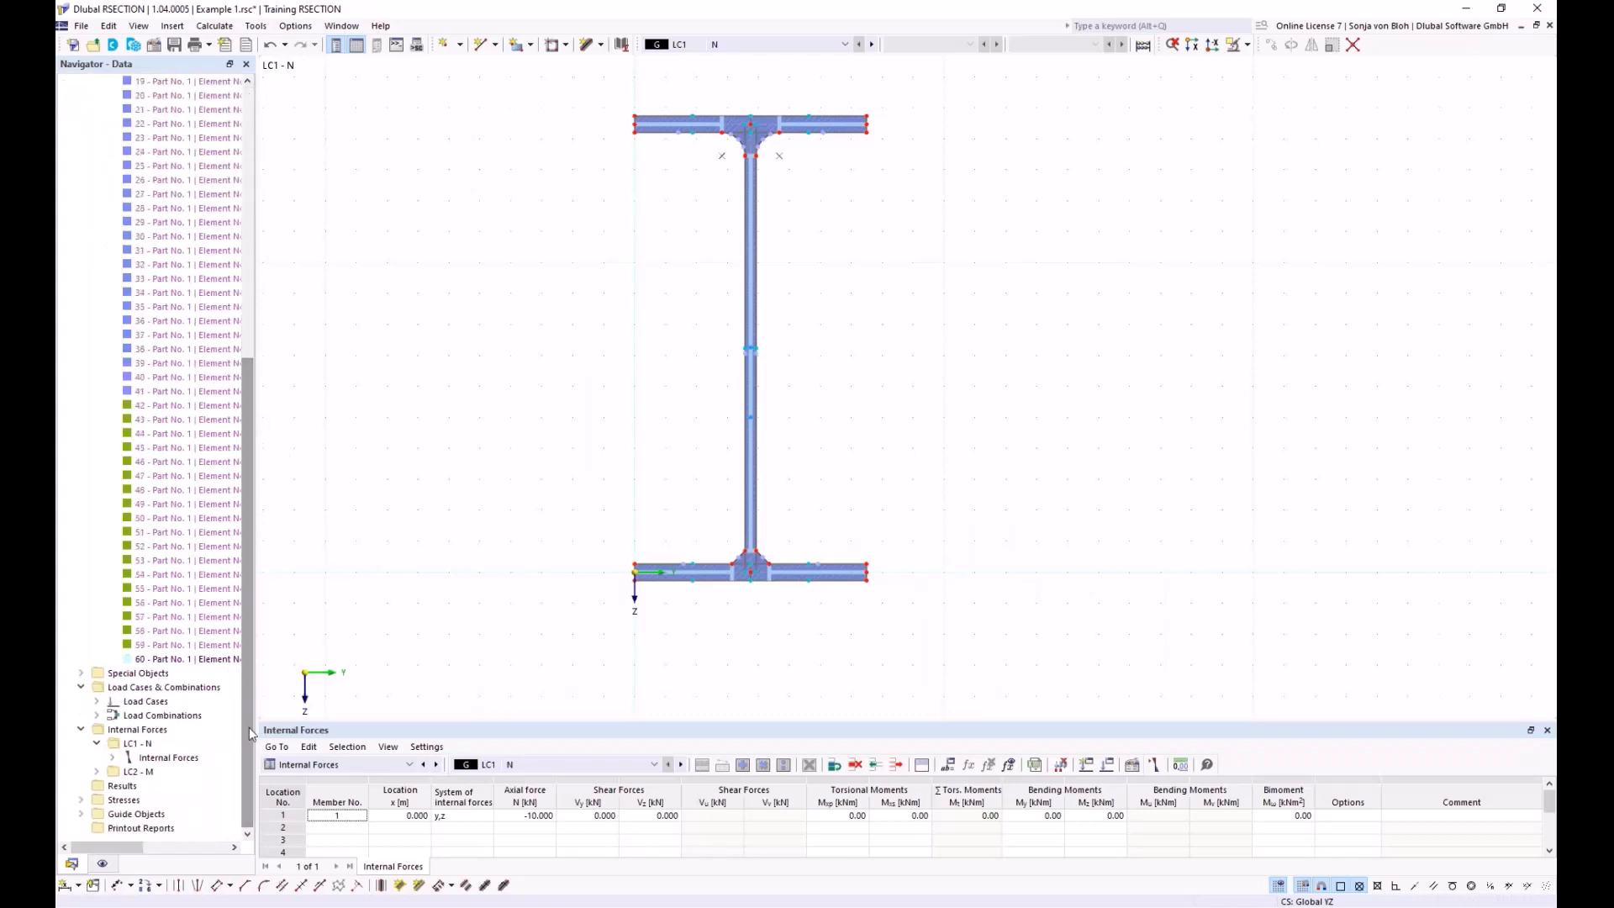
{"action": "right_click", "coordinate": [176, 662]}
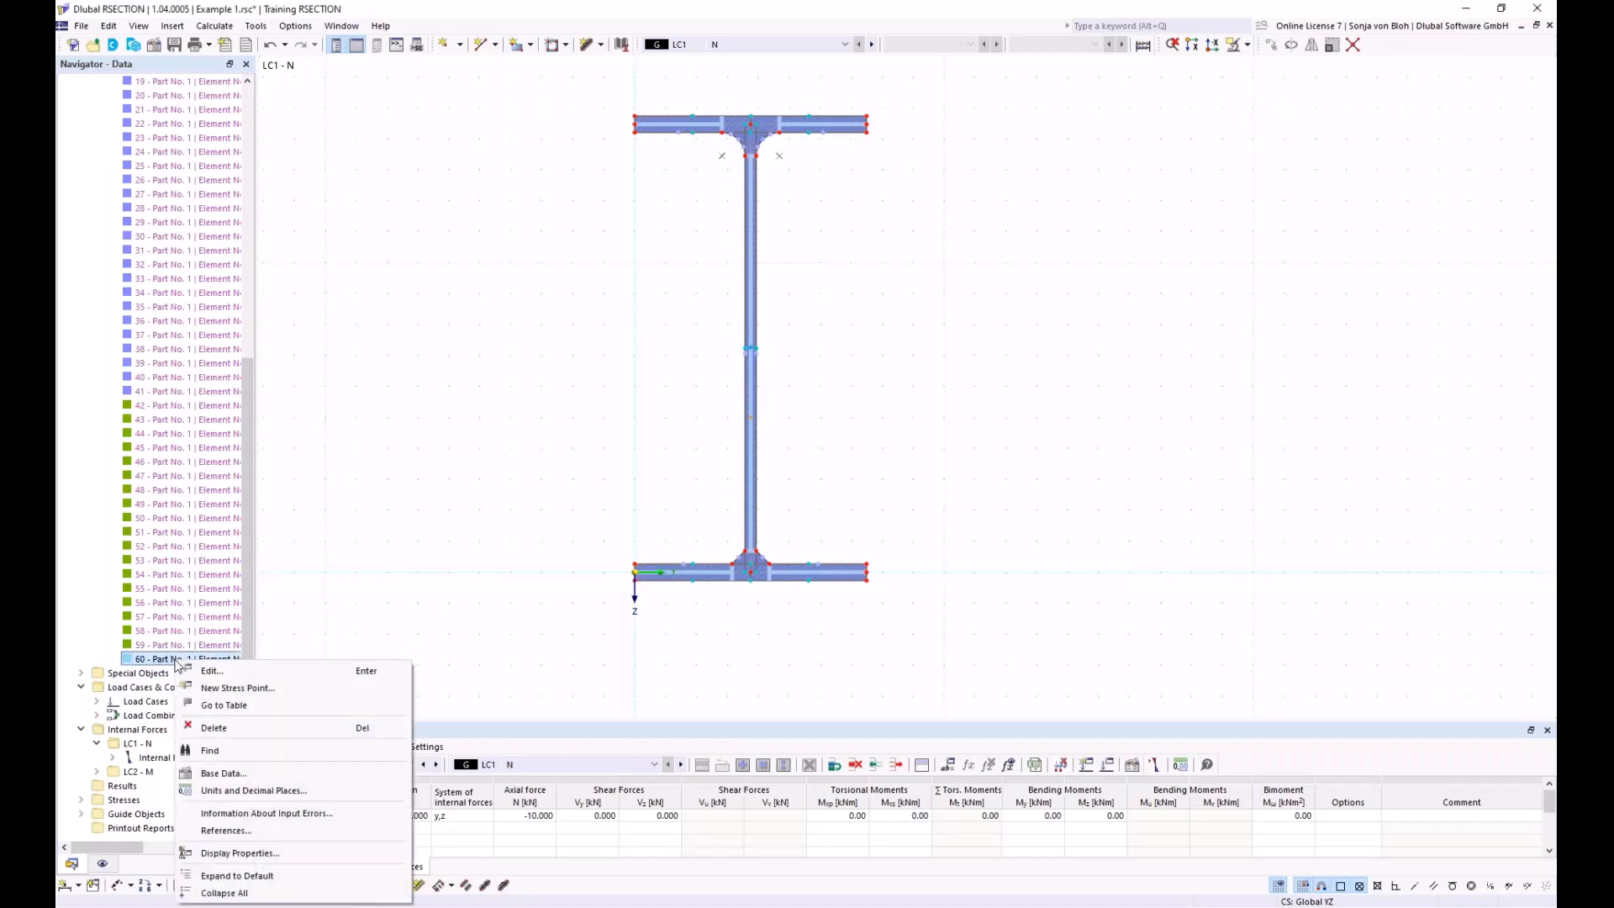
{"action": "left_click", "coordinate": [217, 750]}
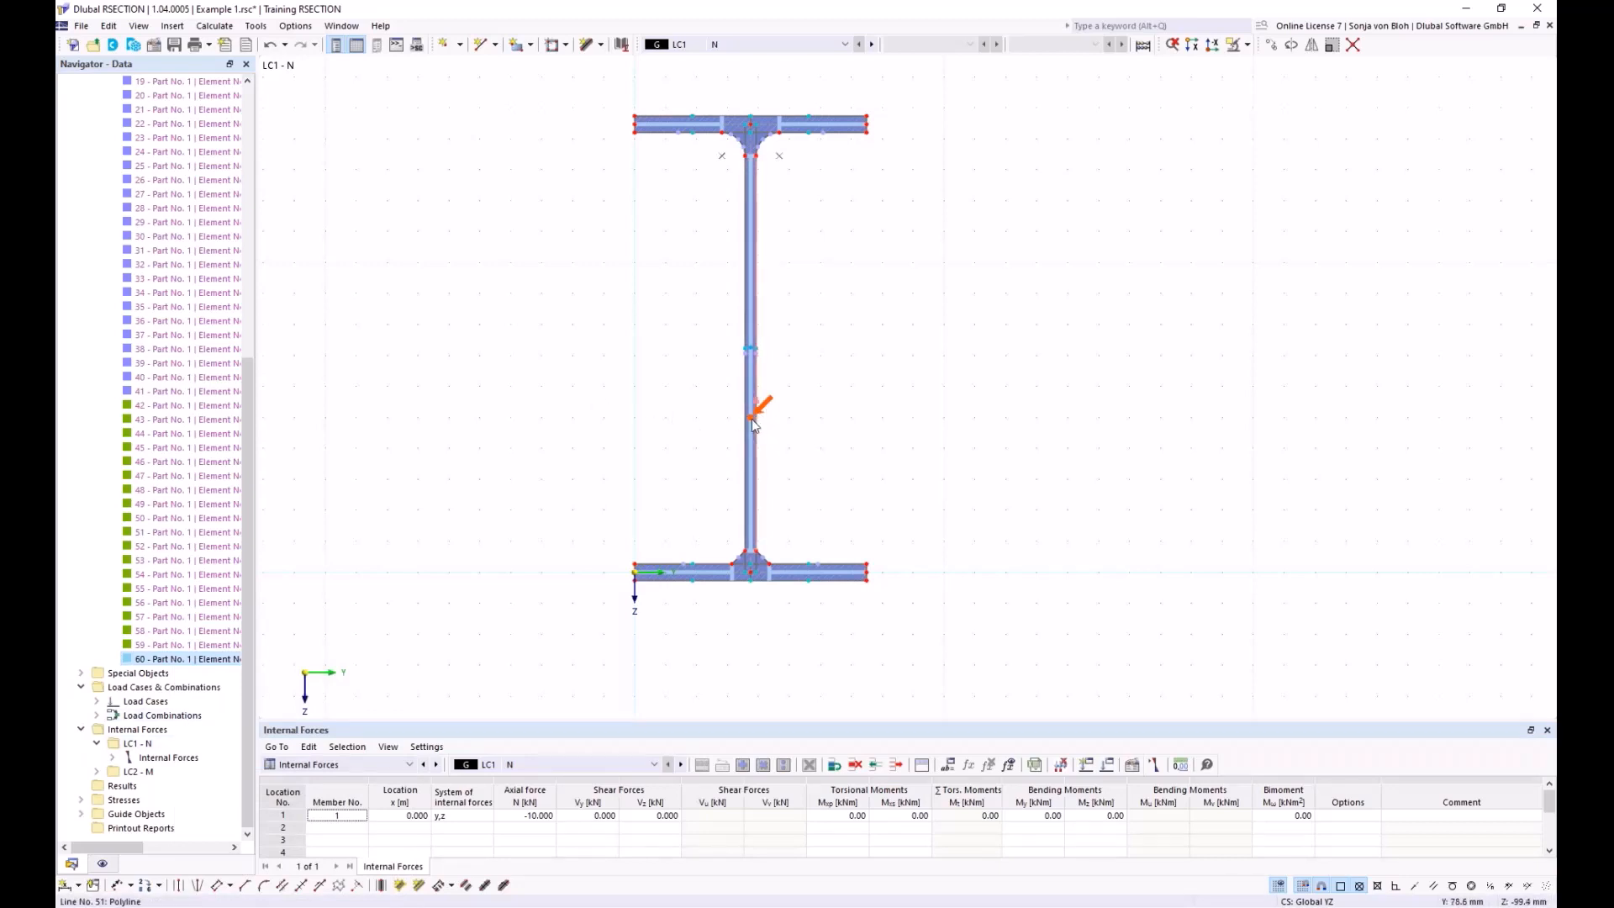
{"action": "mouse_move", "coordinate": [753, 423]}
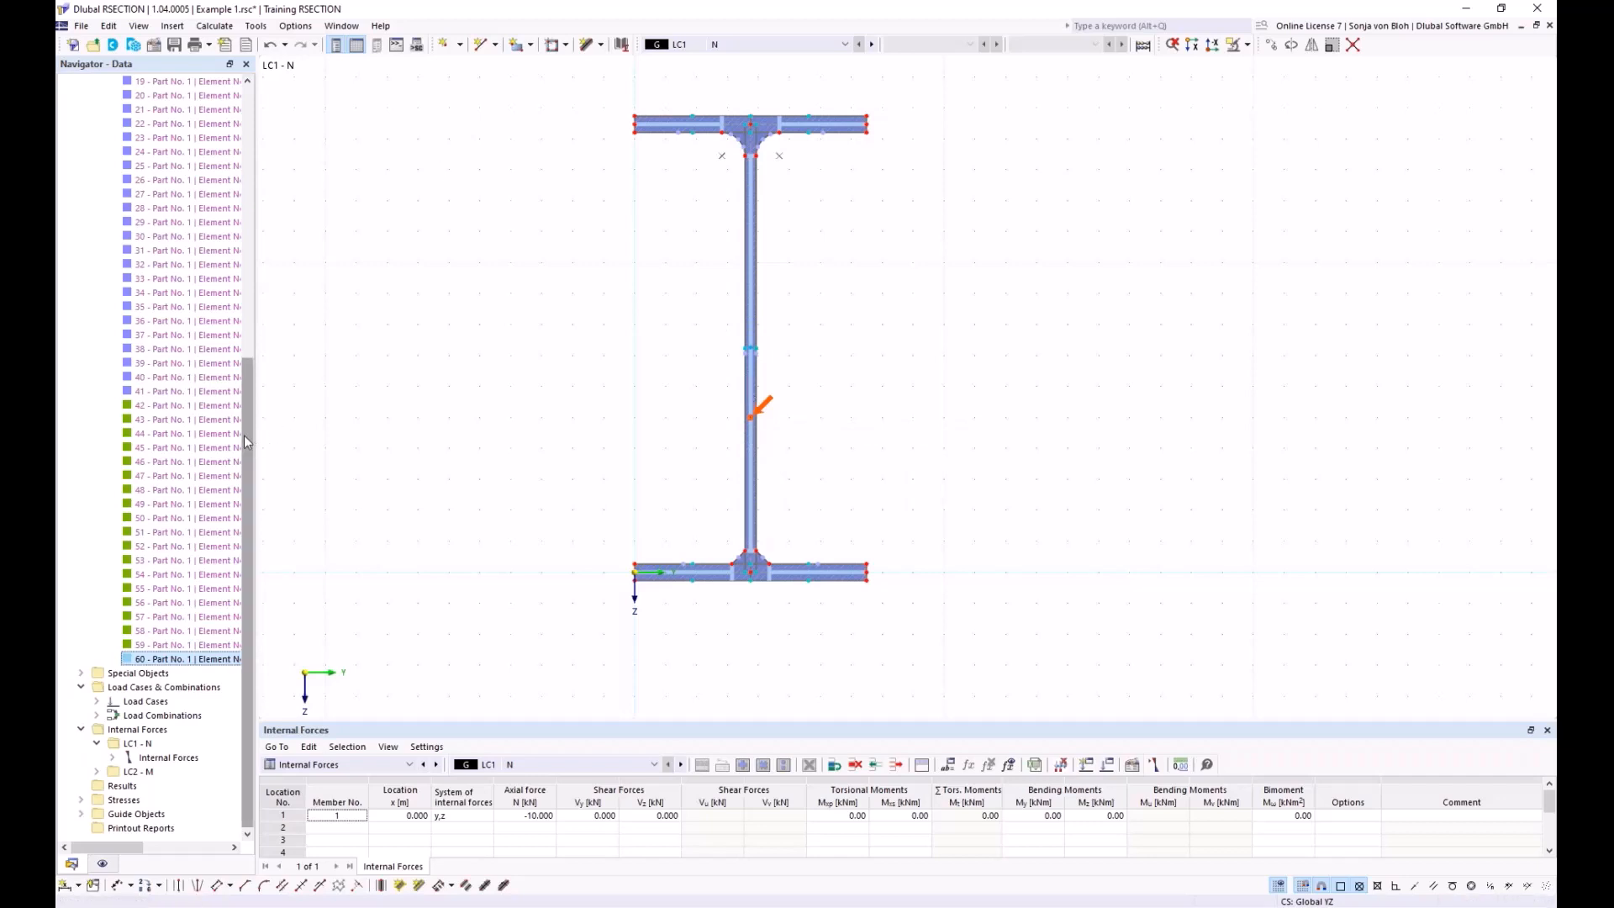
{"action": "left_click_drag", "start_coordinate": [247, 436], "coordinate": [253, 134]}
{"action": "left_click", "coordinate": [97, 250]}
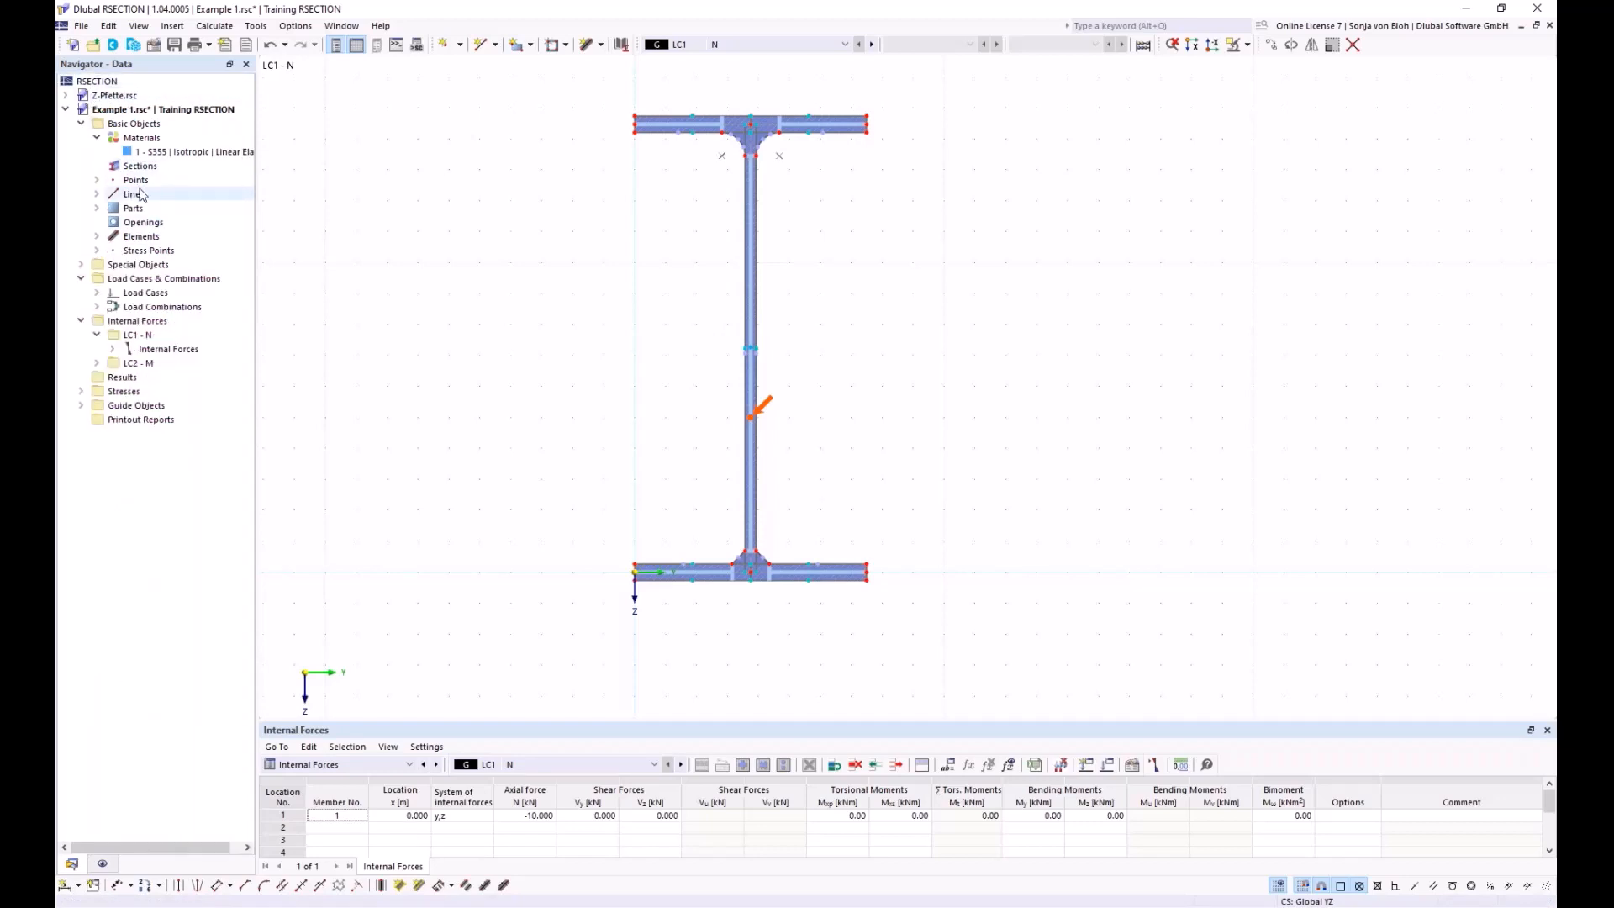
Step: Examine the formulas of the total normal, total shear and von Mises equivalent stresses activated in the Stress Configuration
{"action": "left_click", "coordinate": [81, 392]}
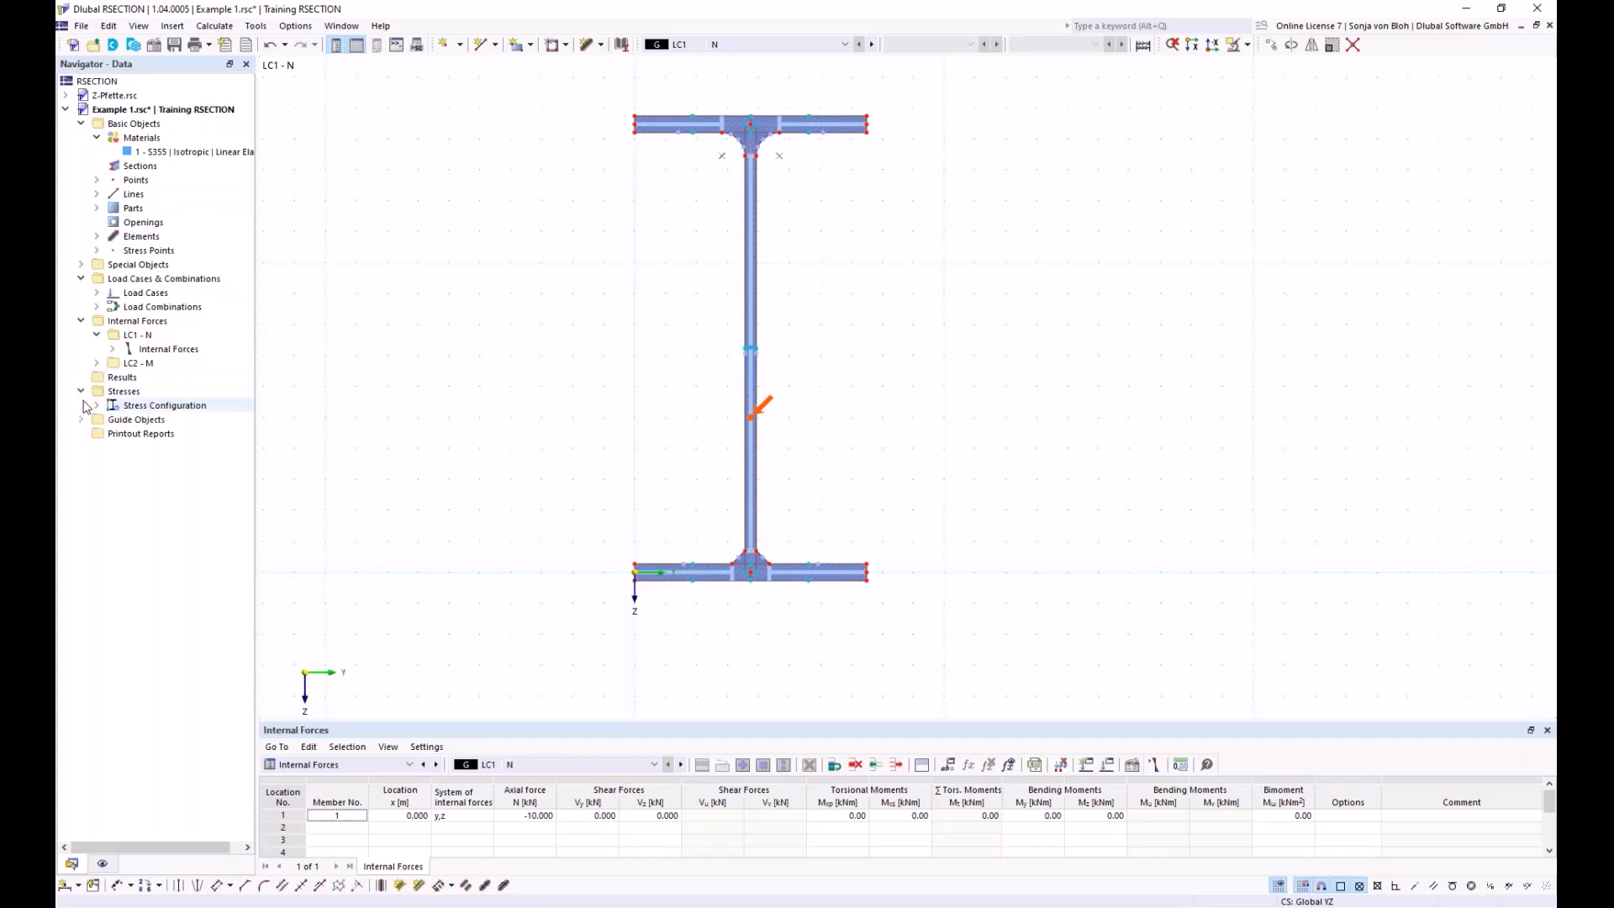
{"action": "left_click", "coordinate": [96, 405]}
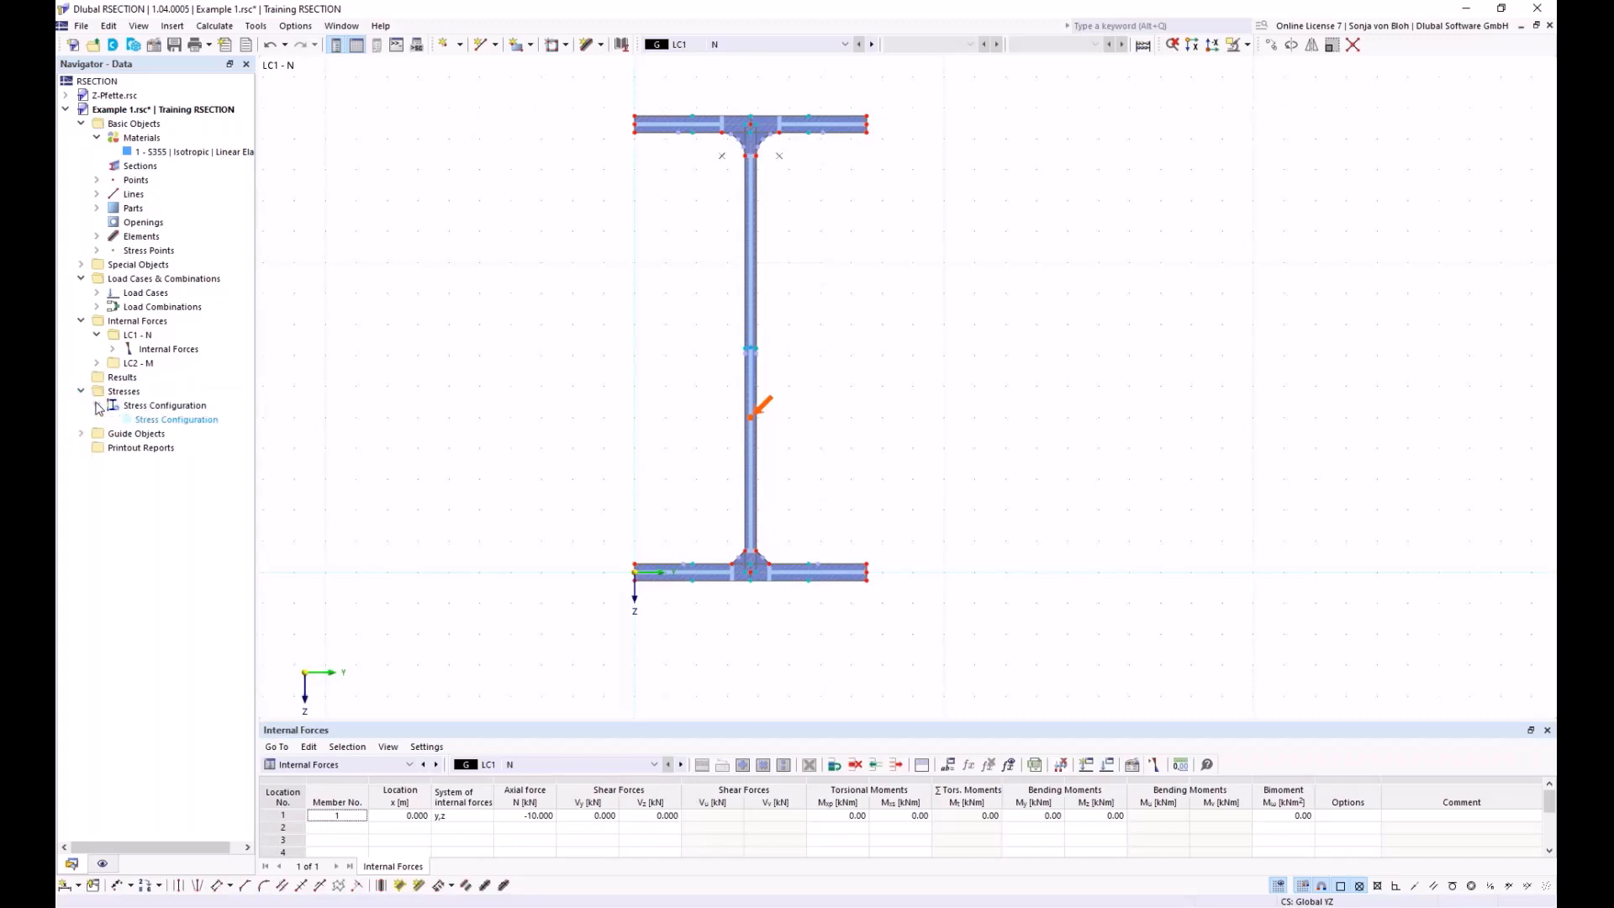
{"action": "double_click", "coordinate": [182, 421]}
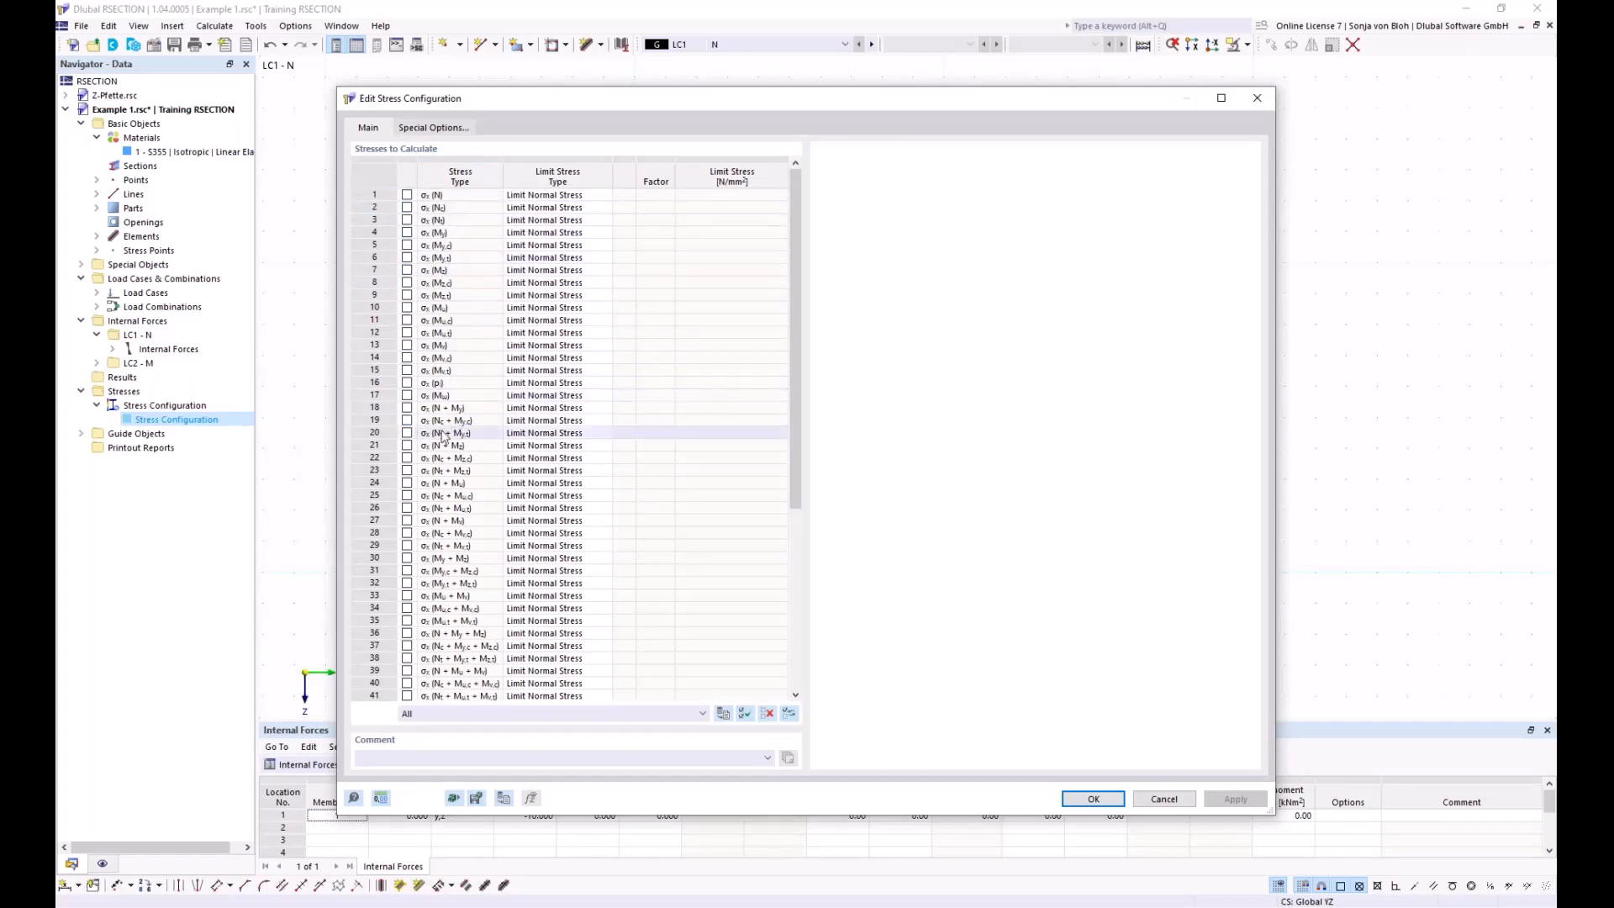
{"action": "left_click_drag", "start_coordinate": [796, 371], "coordinate": [815, 629]}
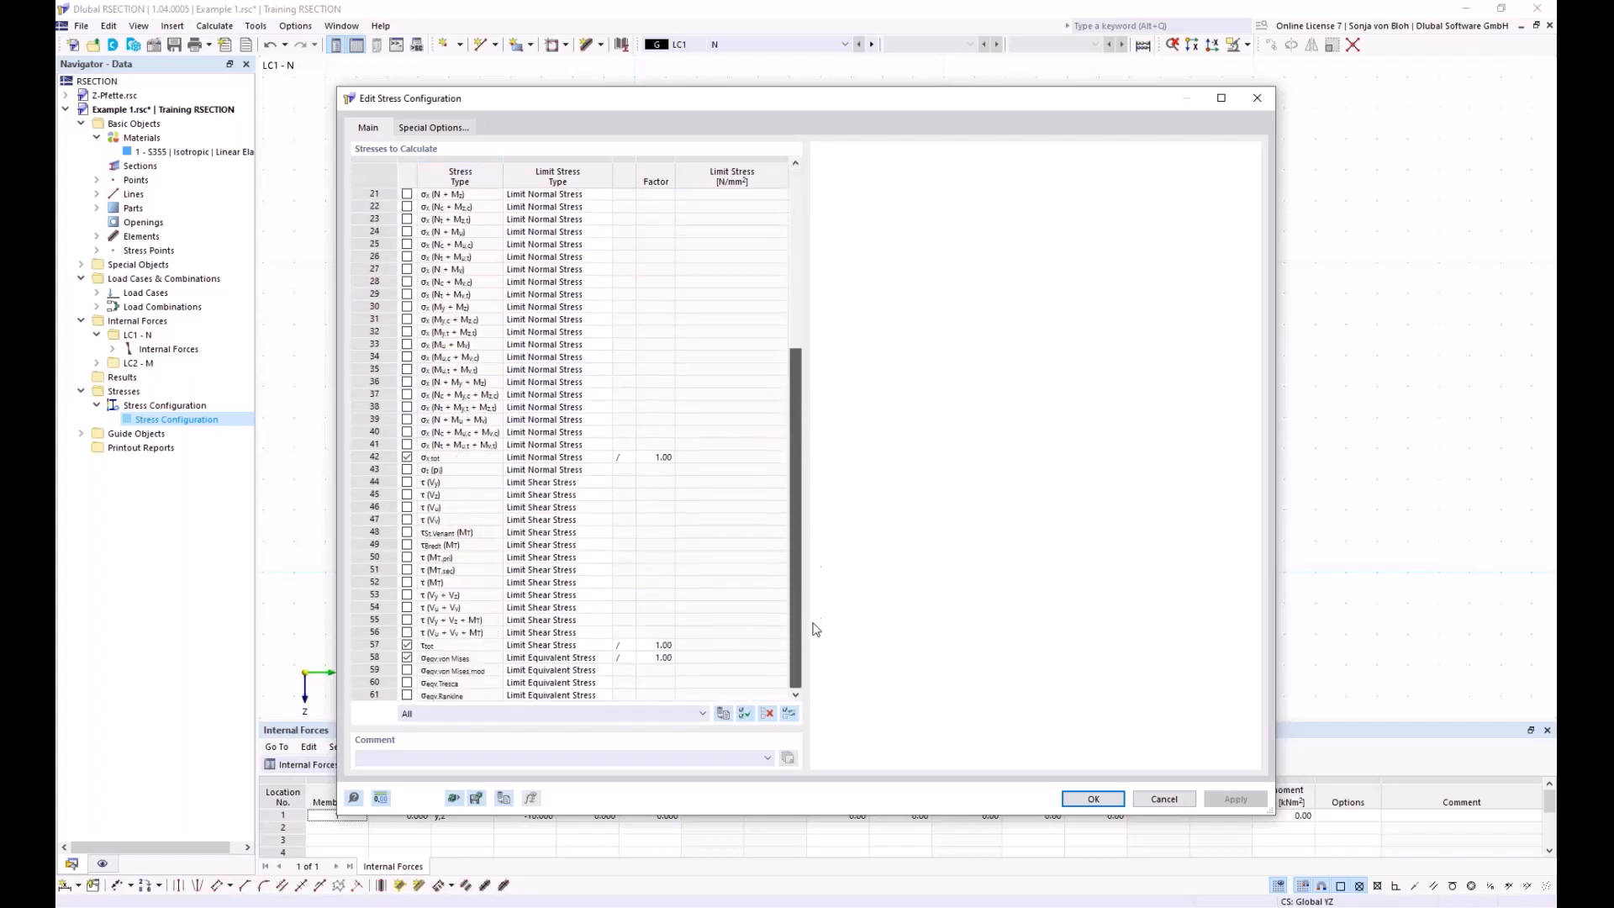
{"action": "left_click", "coordinate": [449, 454]}
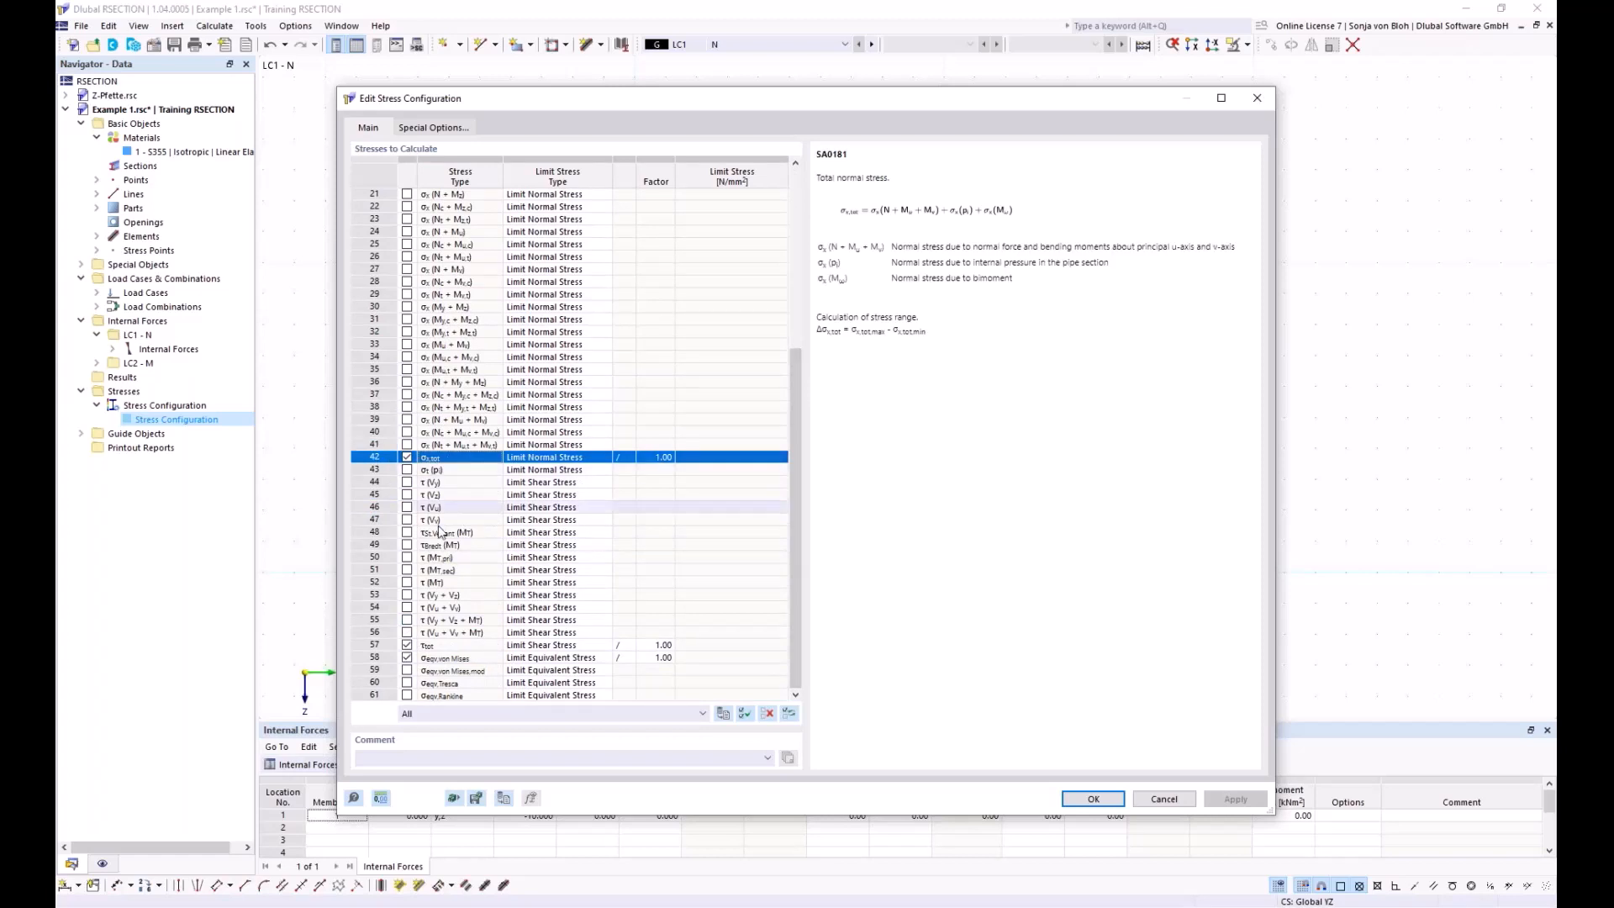
{"action": "left_click", "coordinate": [462, 646]}
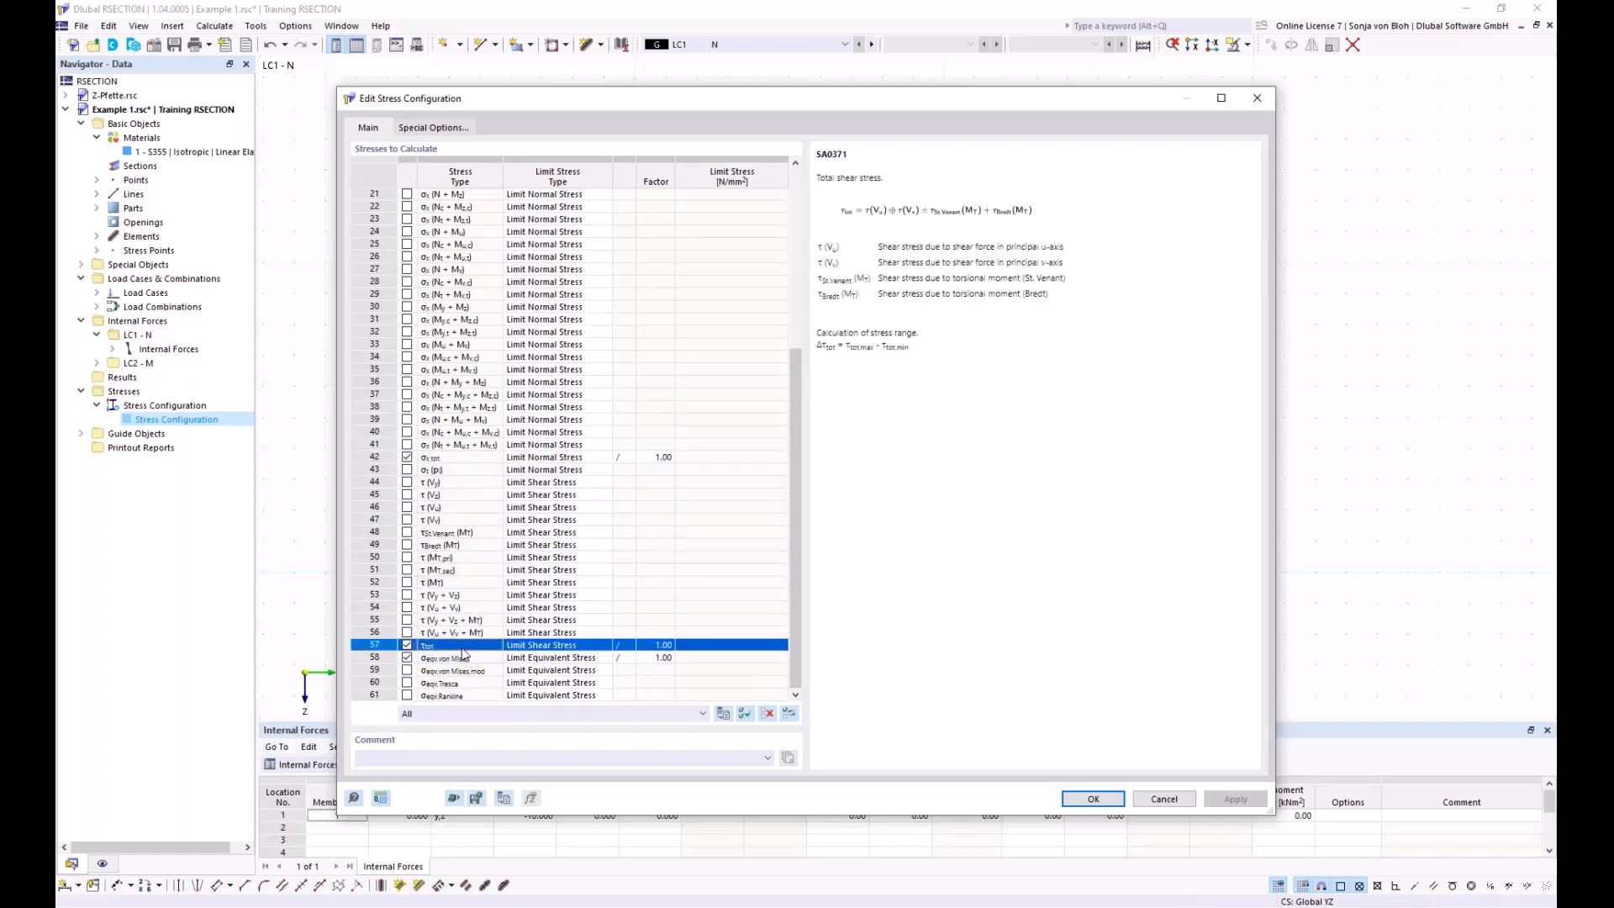
{"action": "left_click", "coordinate": [463, 660]}
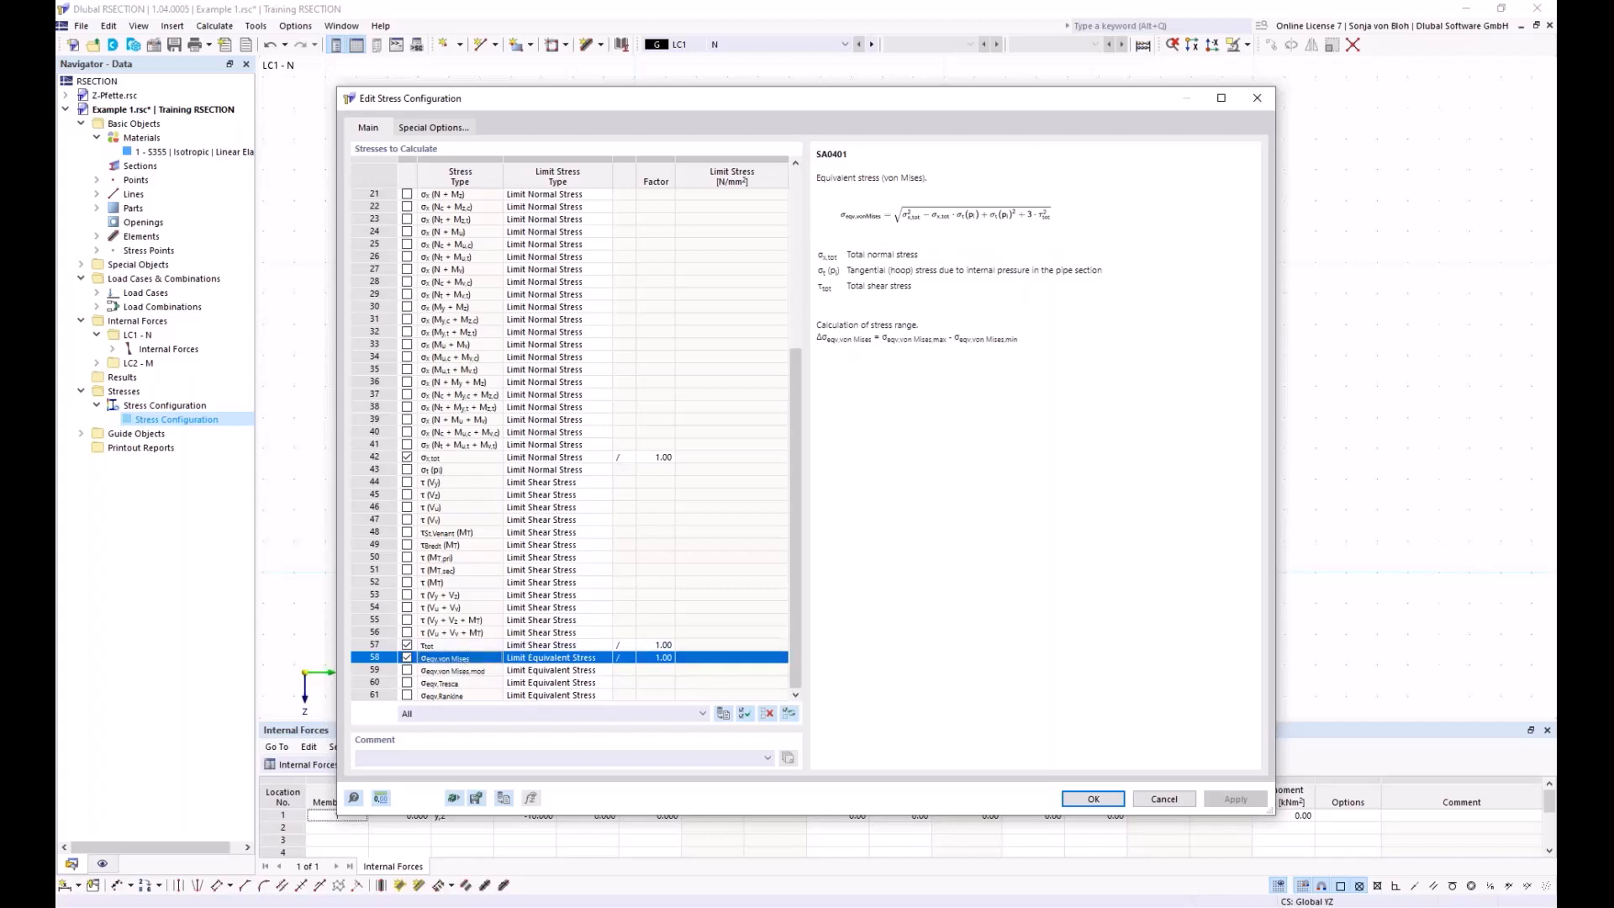
{"action": "left_click", "coordinate": [1092, 800]}
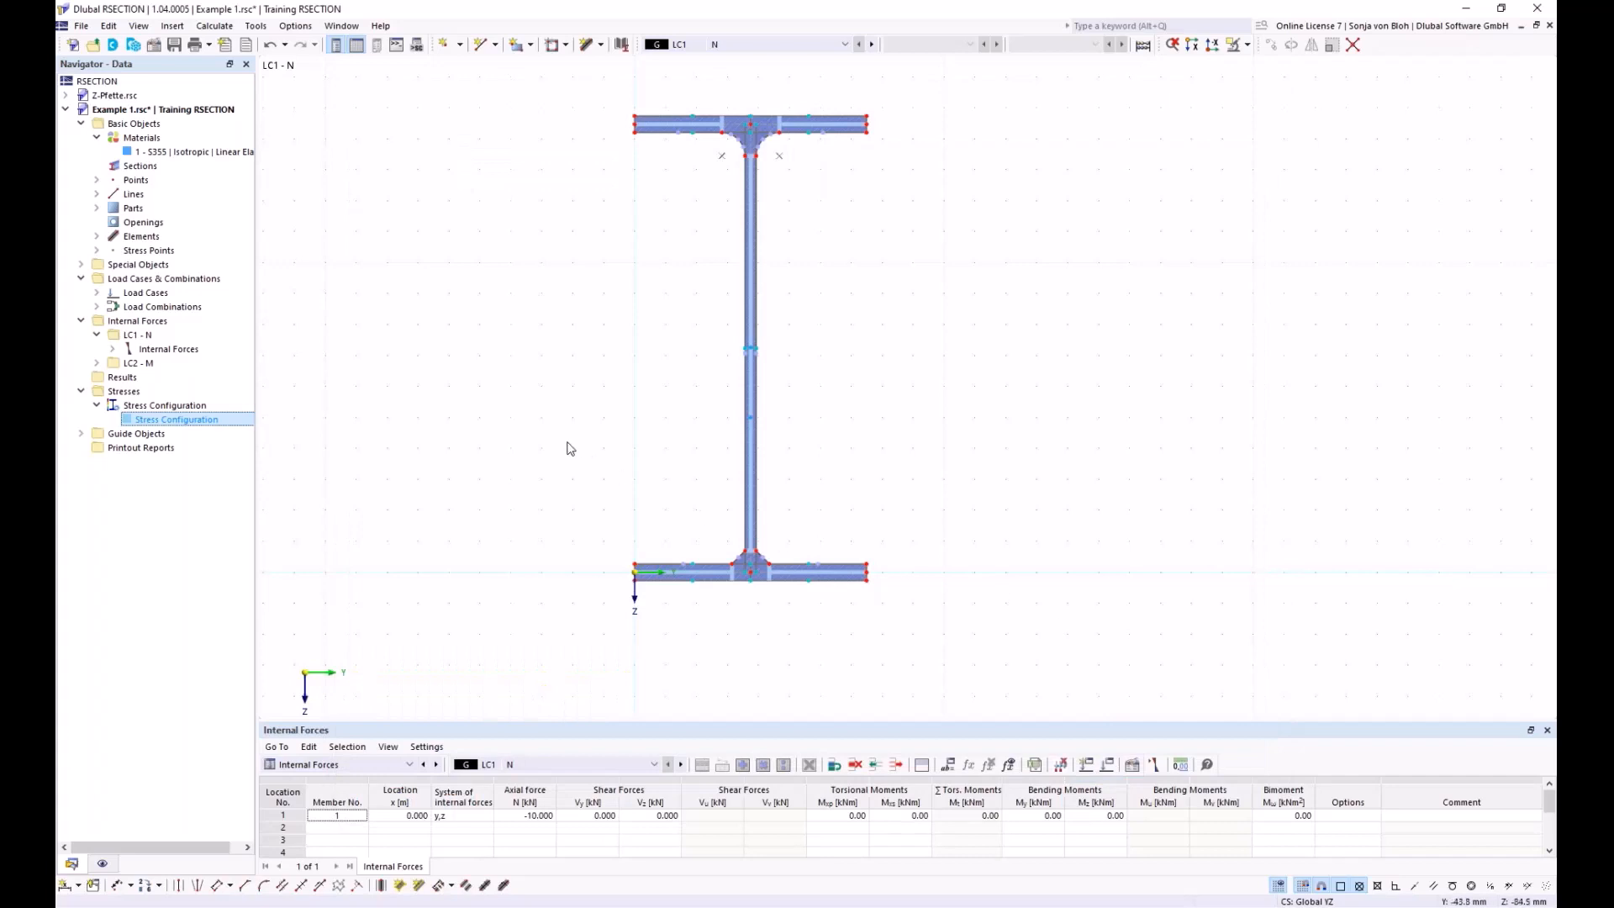
Step: Calculate all results and compare the result quantities available for Thin-Walled Analysis and Effective Thin-Walled Analysis
{"action": "left_click", "coordinate": [212, 26]}
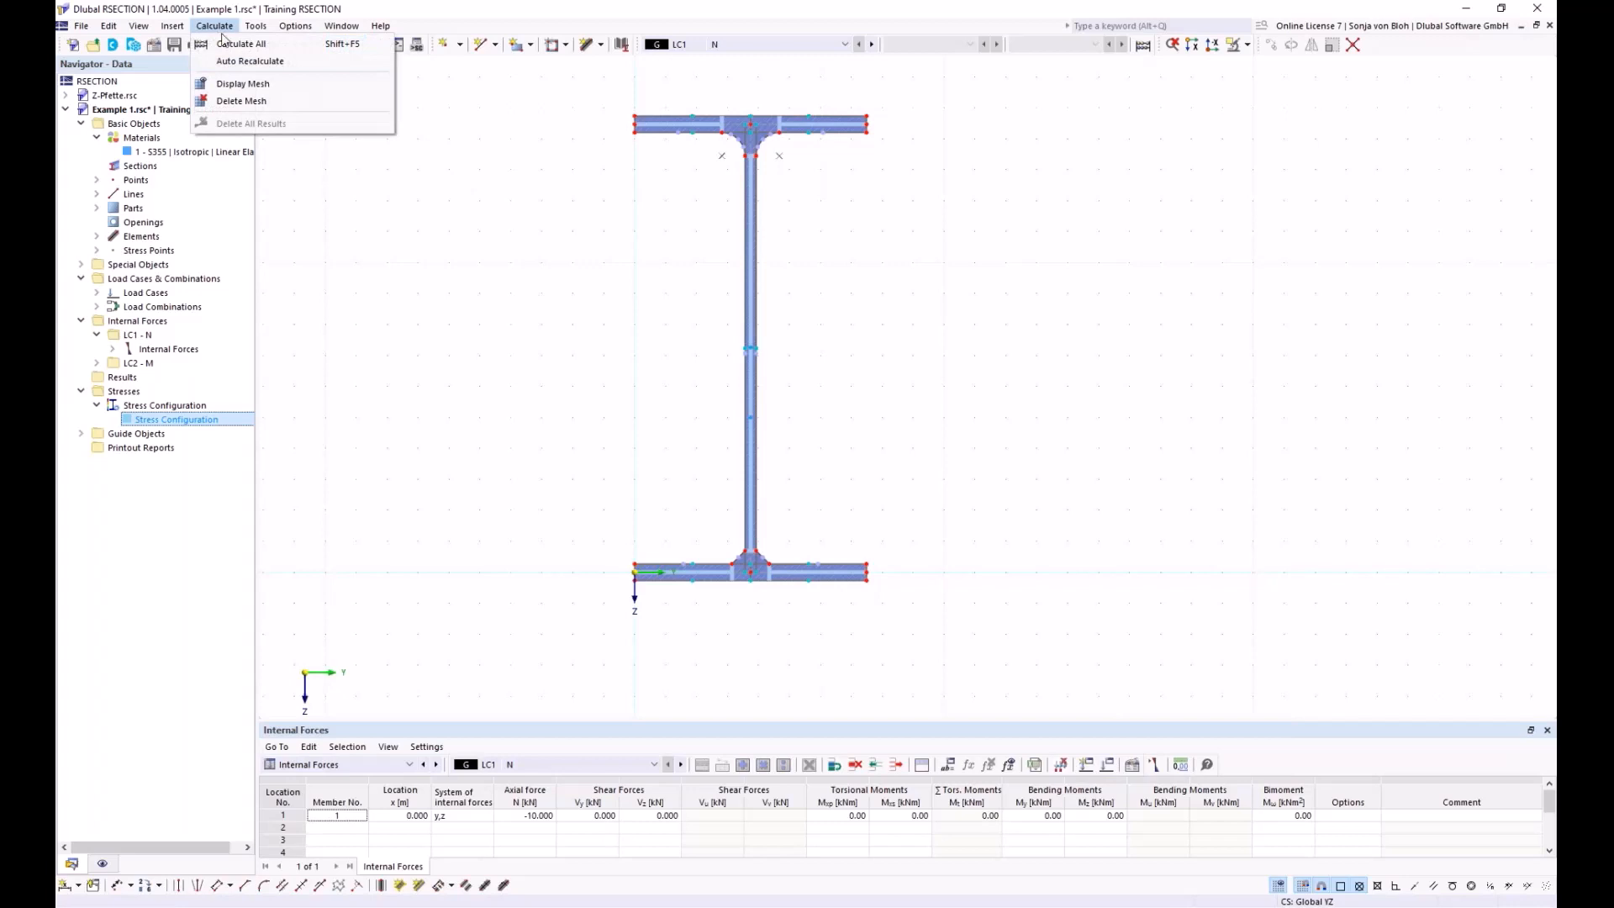
{"action": "left_click", "coordinate": [228, 43]}
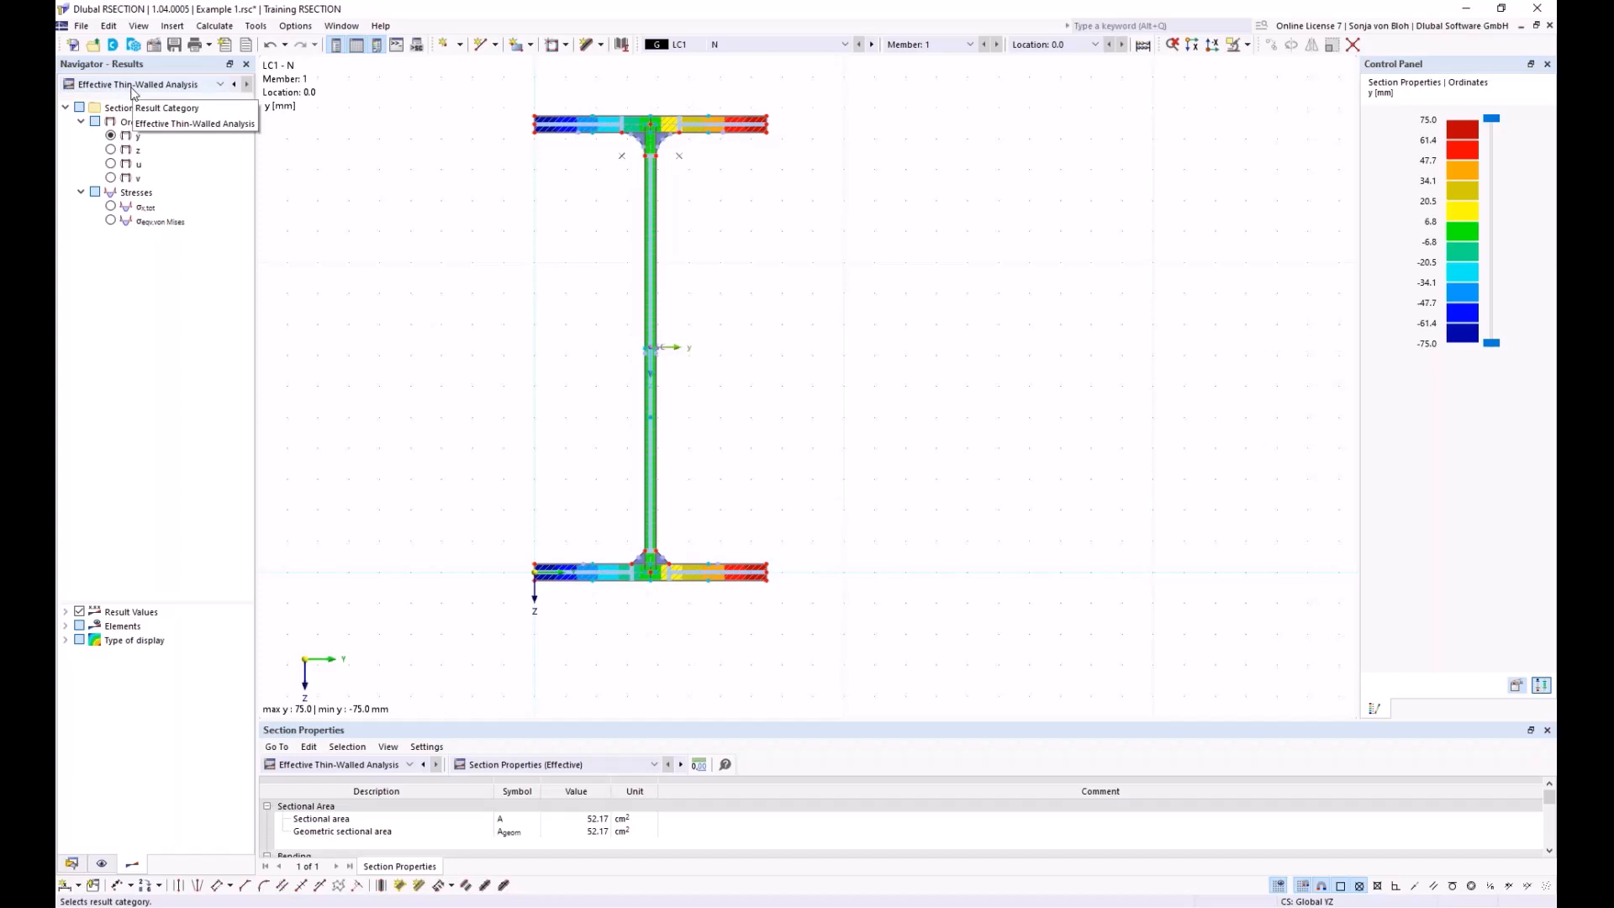
{"action": "left_click", "coordinate": [217, 84]}
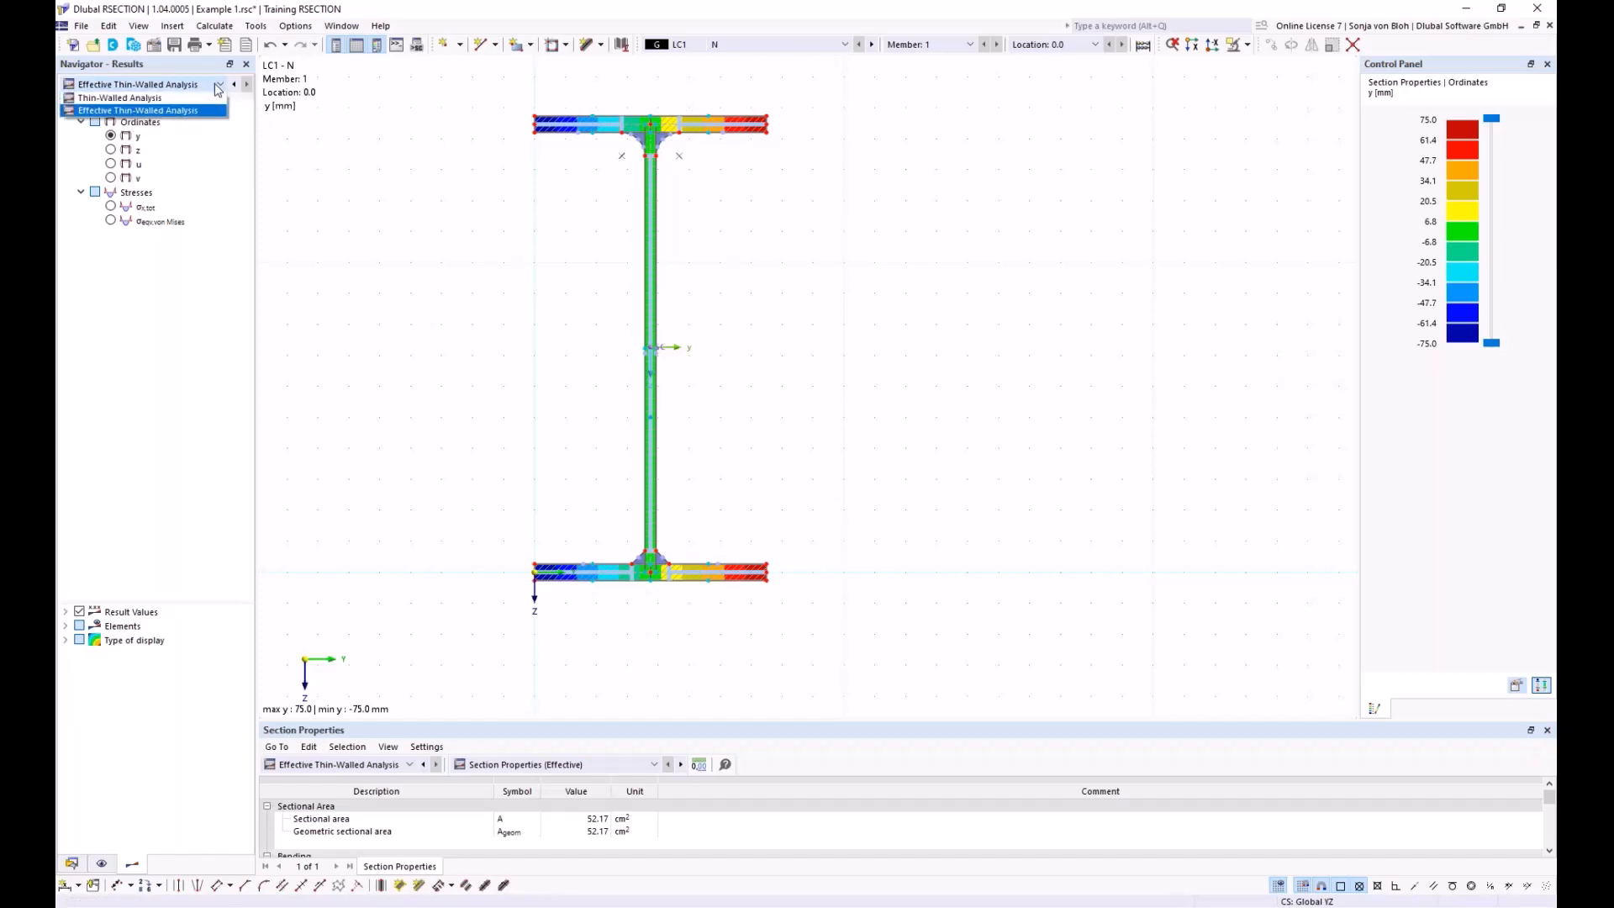
{"action": "left_click", "coordinate": [134, 97]}
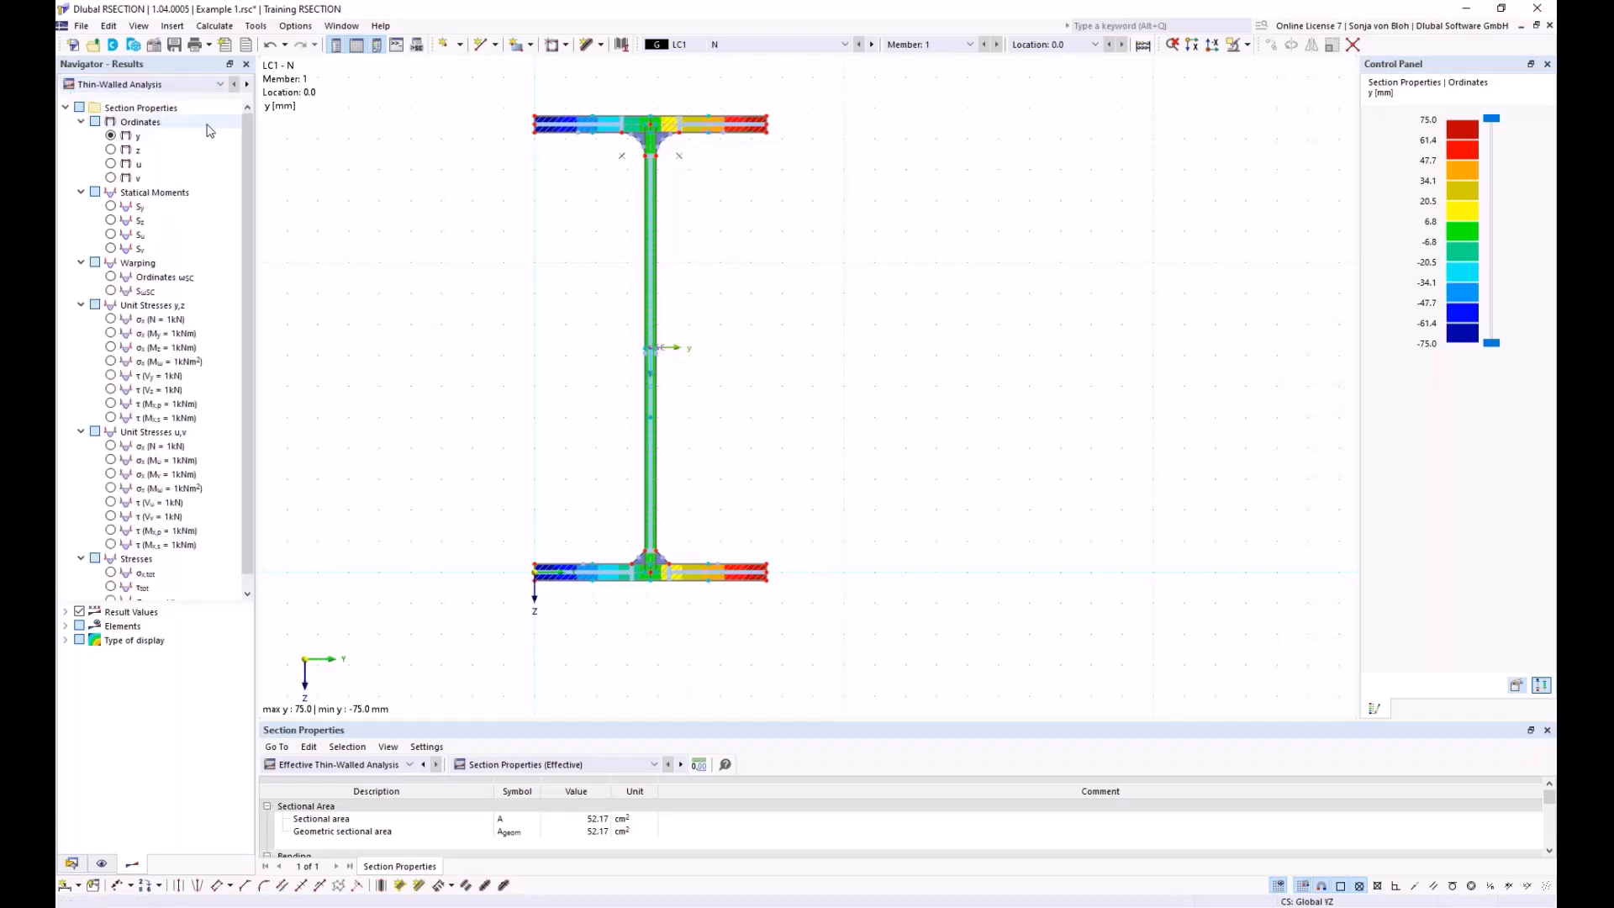
{"action": "left_click", "coordinate": [219, 85]}
{"action": "left_click", "coordinate": [179, 112]}
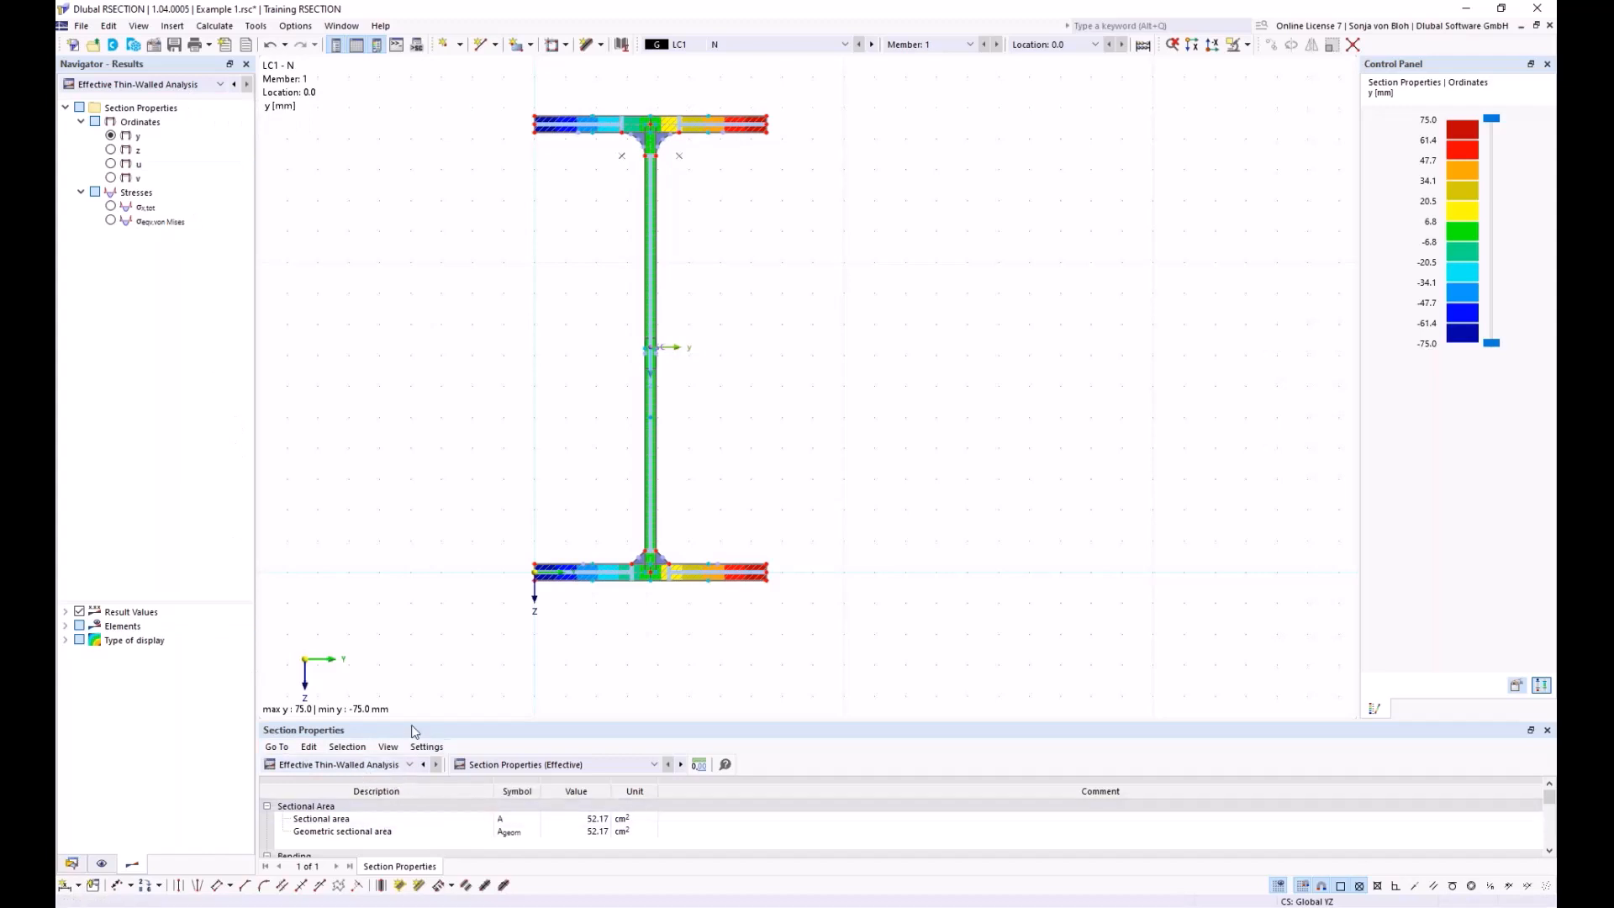
Step: Enlarge the effective section properties table and fit the whole section into the remaining graphic area
{"action": "left_click_drag", "start_coordinate": [406, 720], "coordinate": [412, 584]}
{"action": "left_click", "coordinate": [411, 628]}
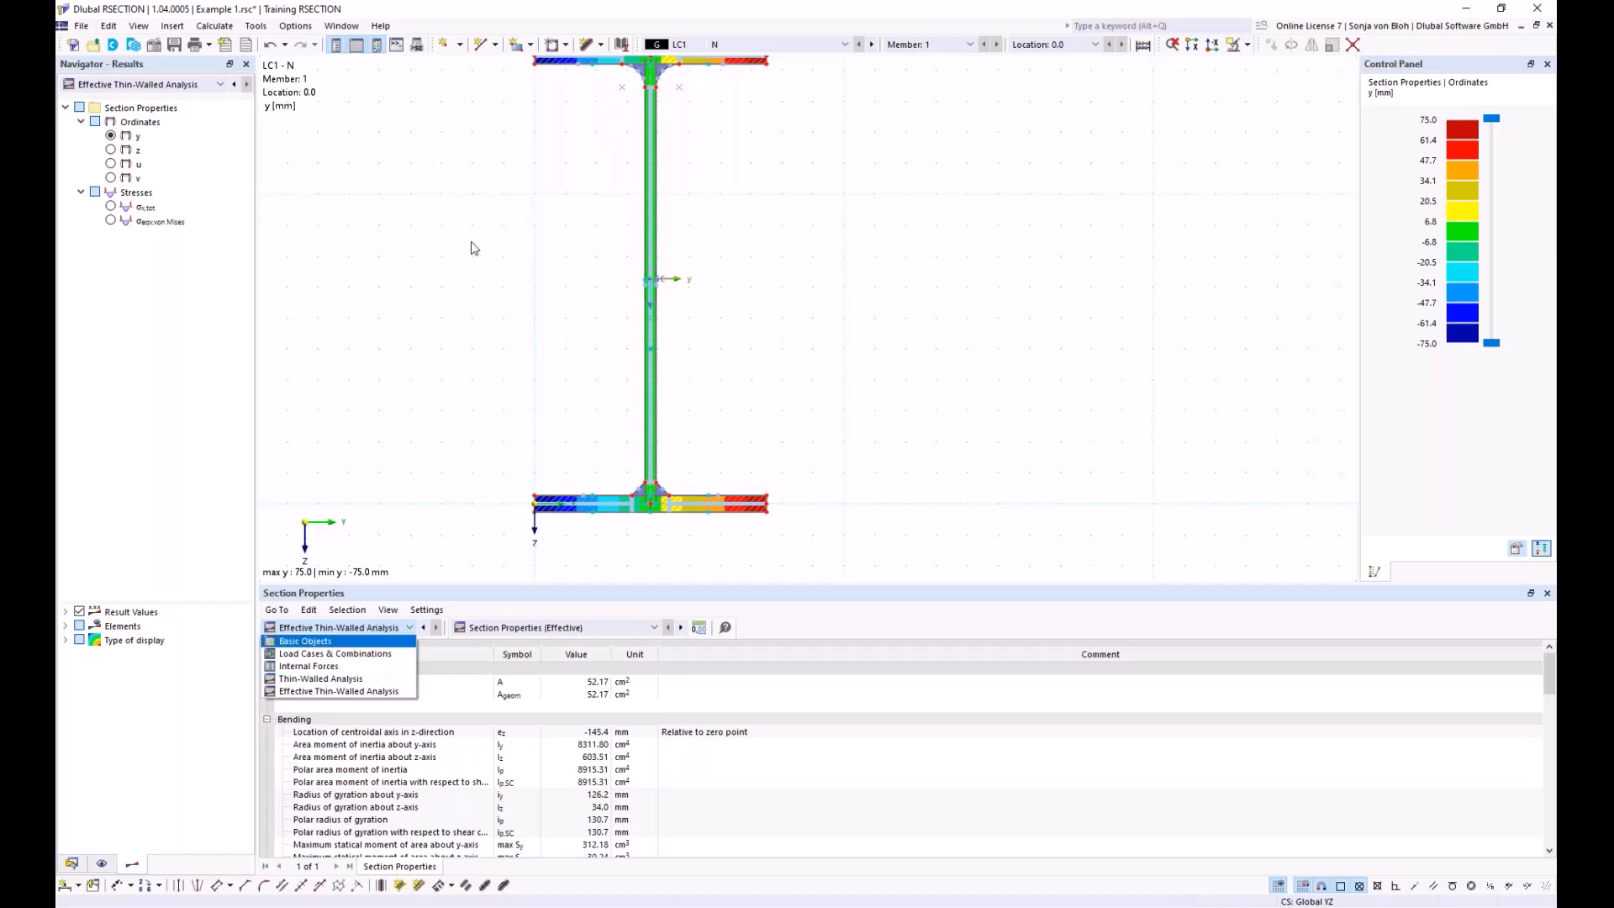
{"action": "left_click", "coordinate": [570, 139]}
{"action": "scroll", "coordinate": [561, 164], "scroll_direction": "down", "scroll_amount": 1}
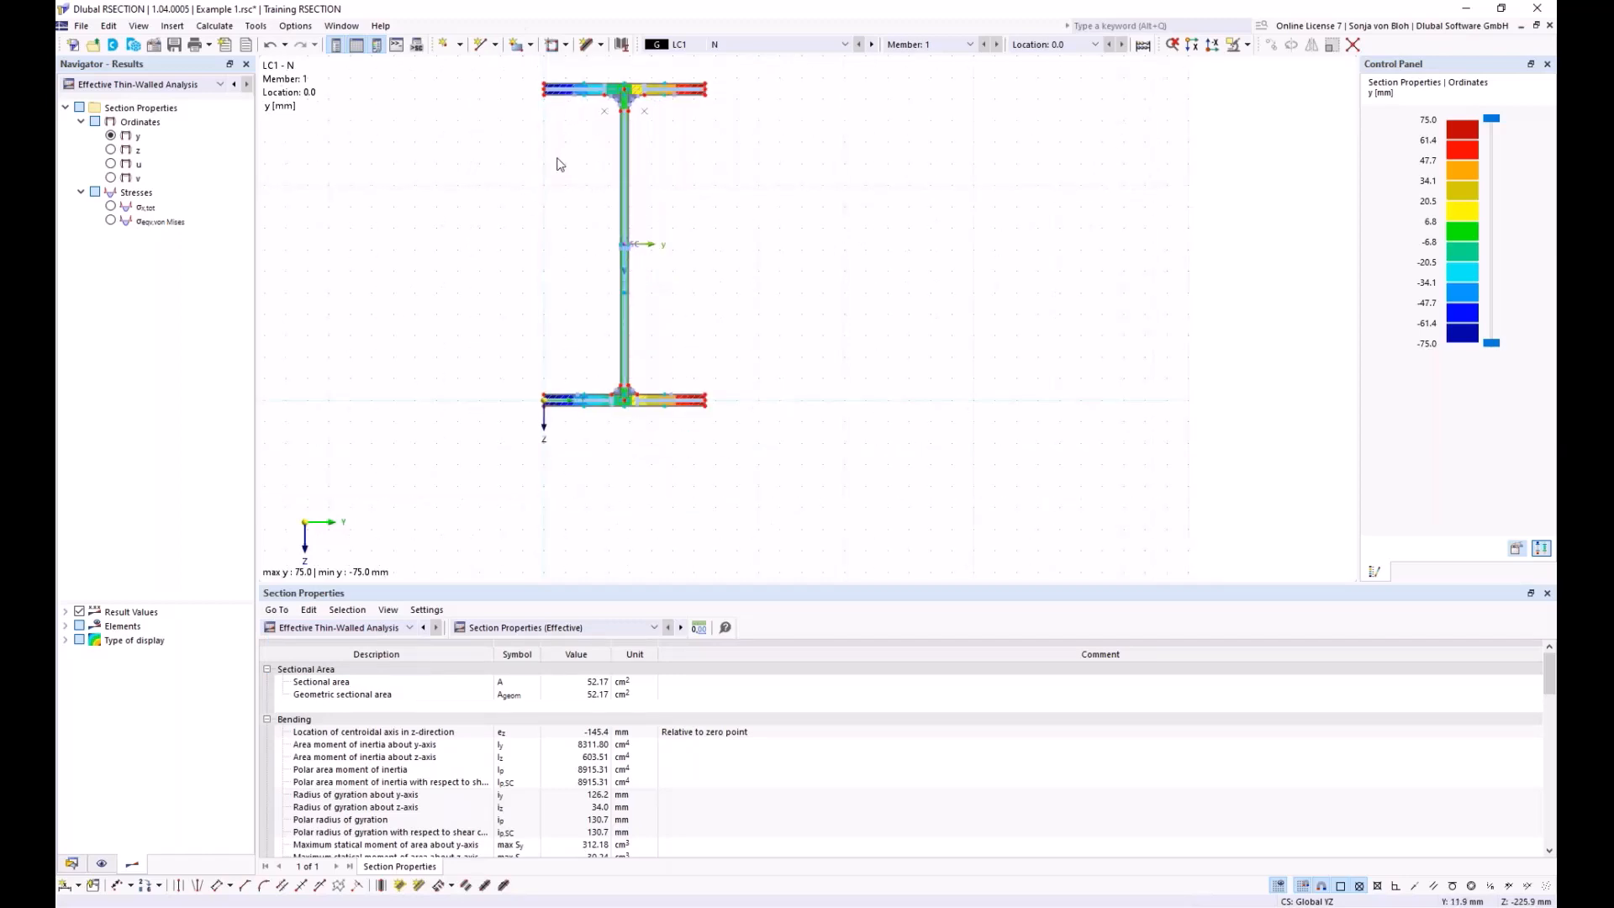
Step: Display the effective total normal stress σx,tot for LC1, LC2 and the combination CO1 in the section graphic
{"action": "left_click", "coordinate": [111, 207]}
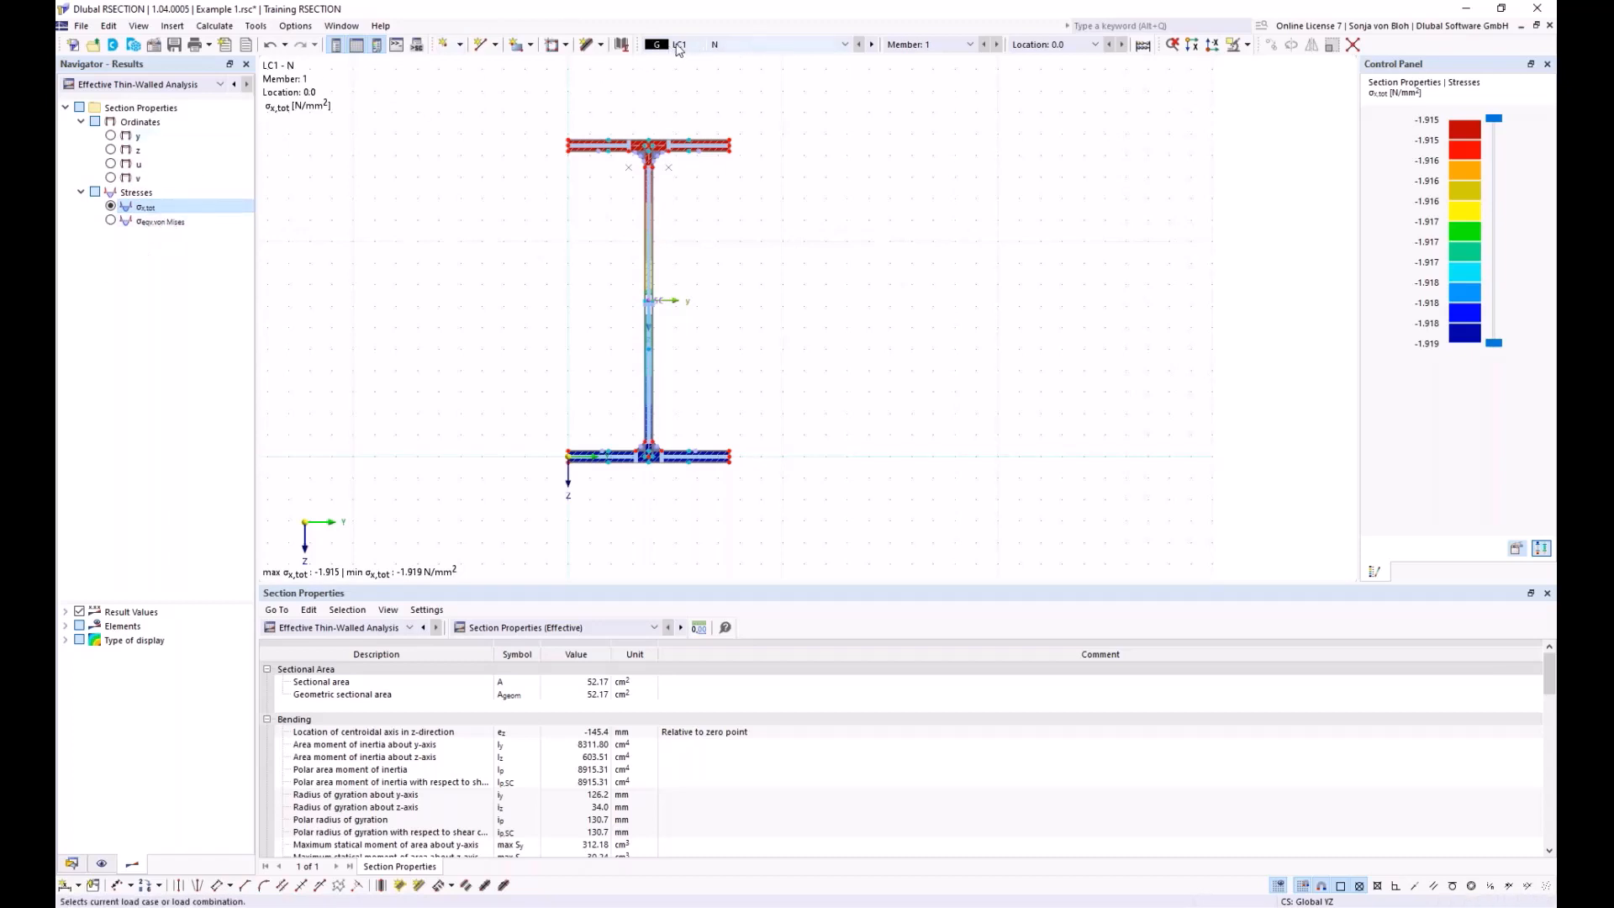
{"action": "left_click", "coordinate": [845, 44]}
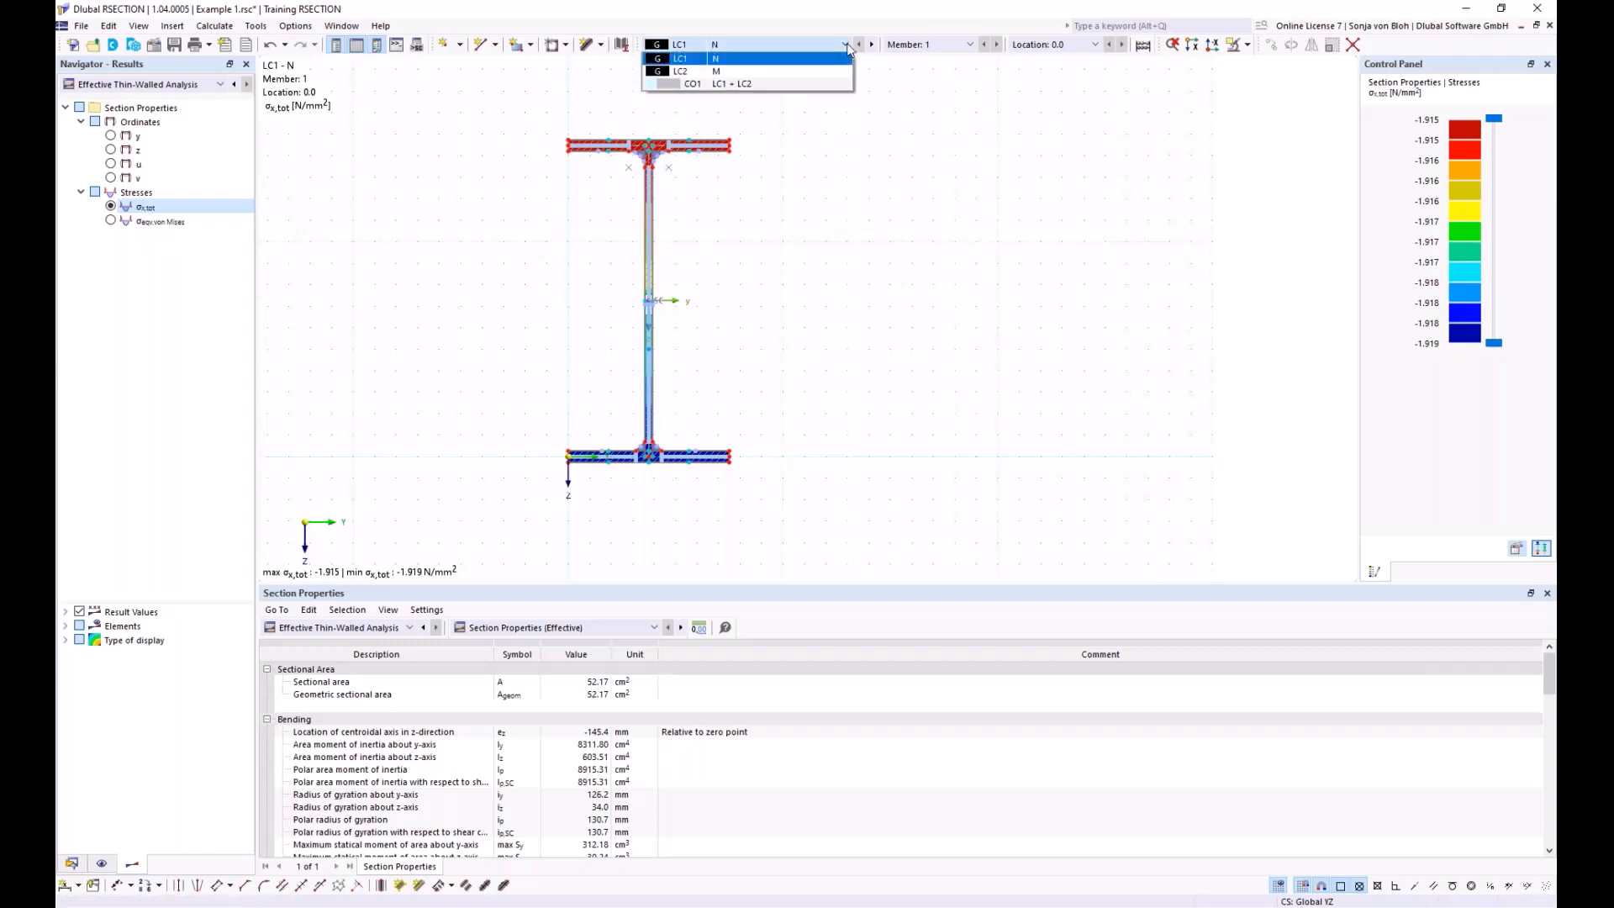
{"action": "left_click", "coordinate": [781, 72]}
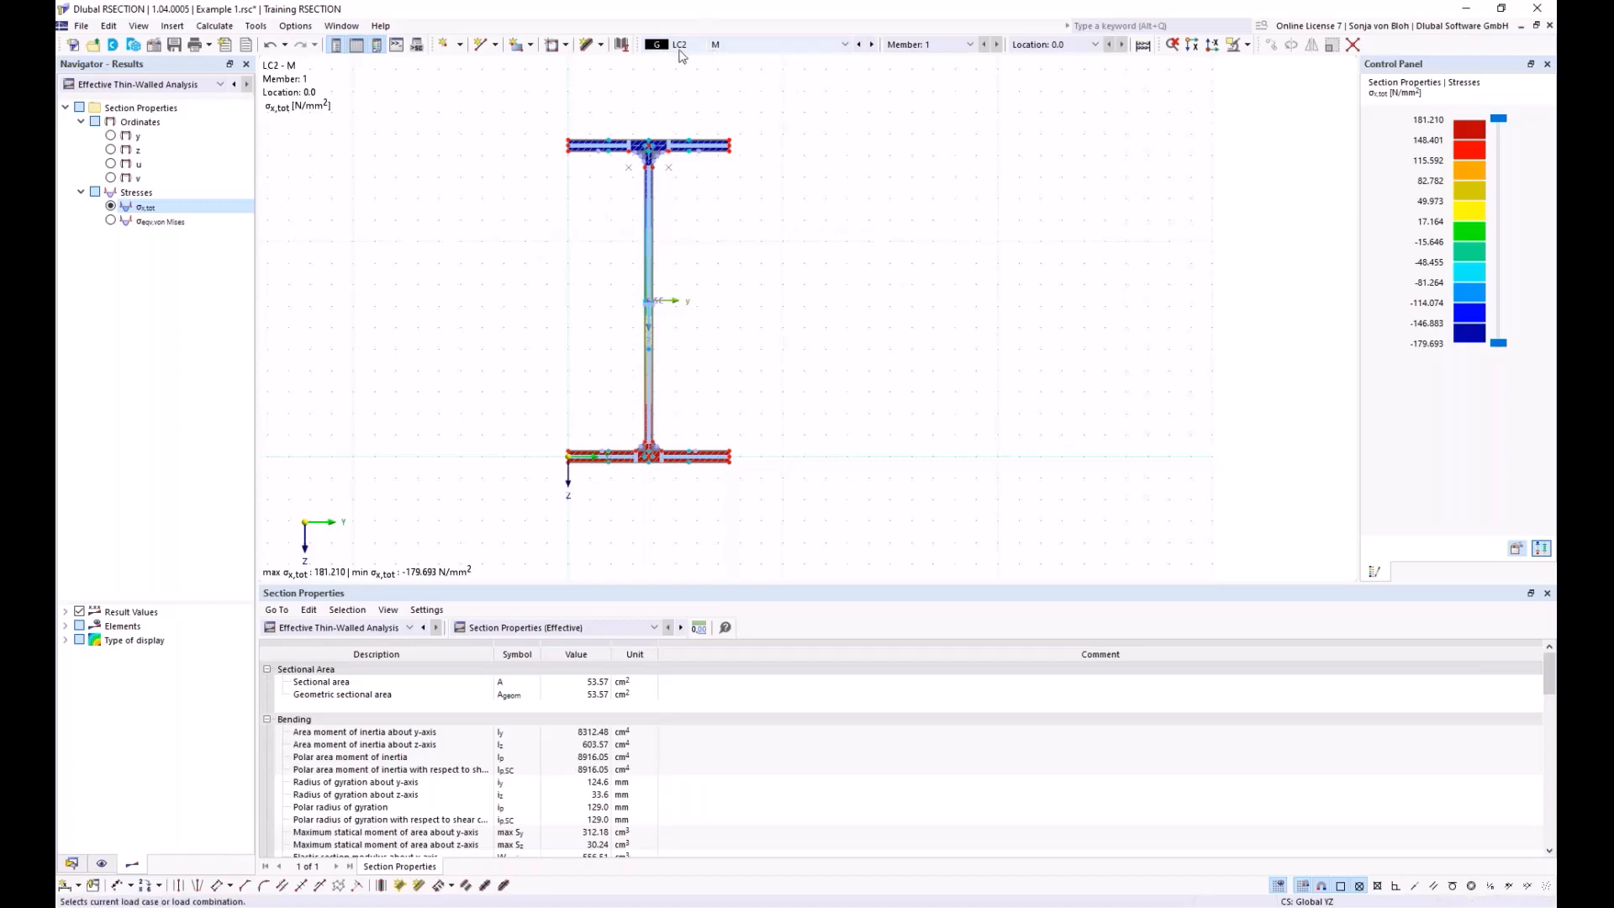
{"action": "left_click", "coordinate": [845, 44]}
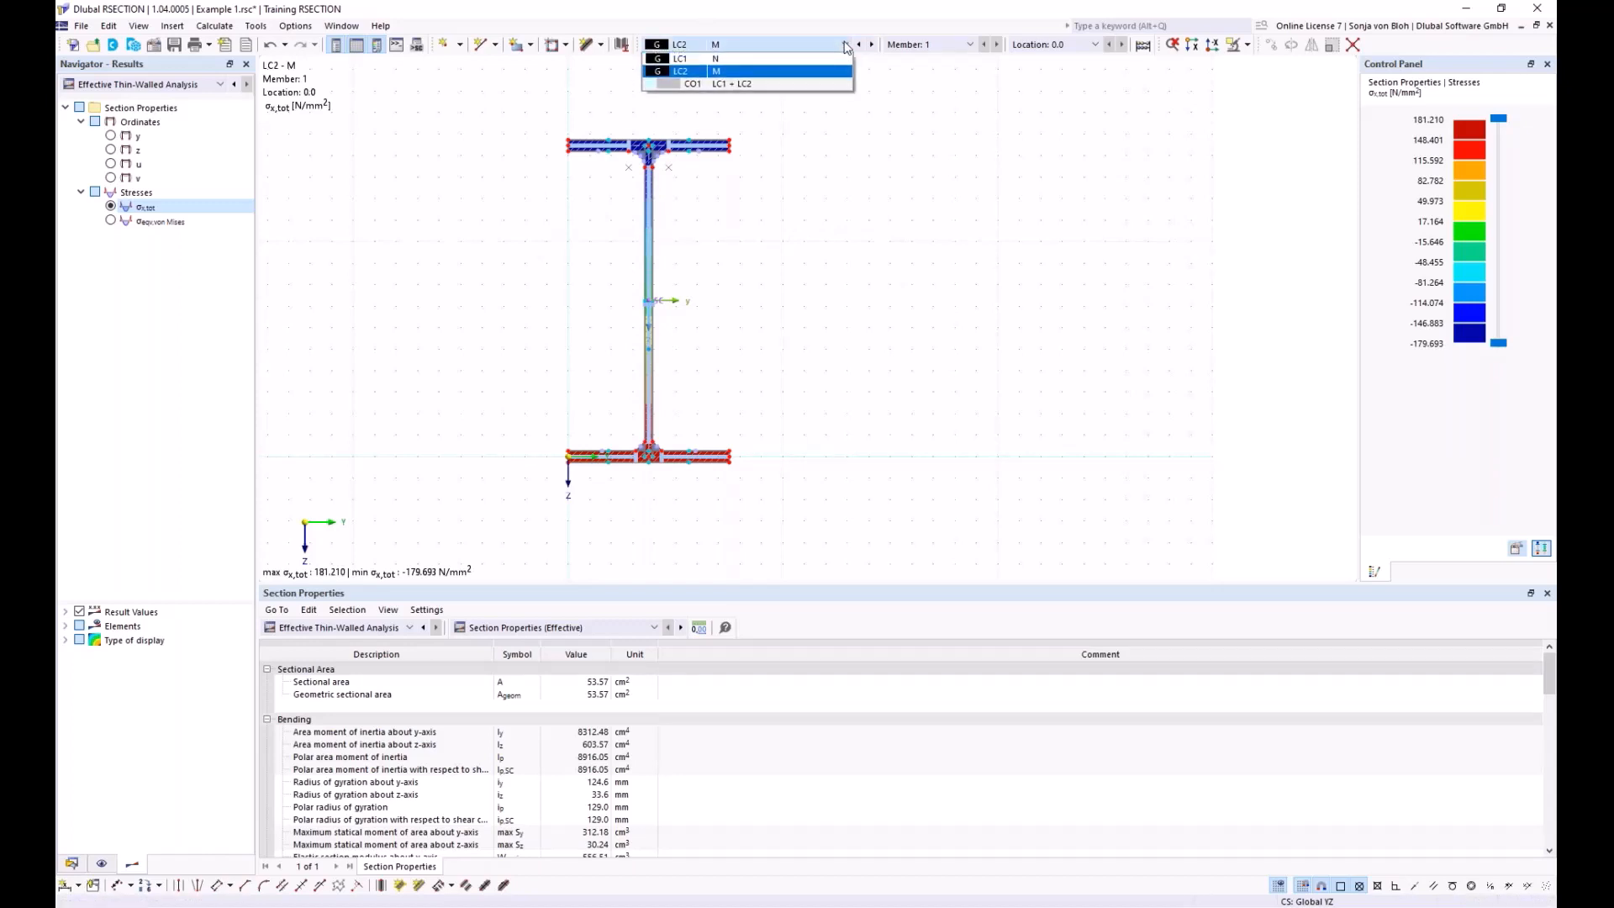
{"action": "left_click", "coordinate": [732, 84]}
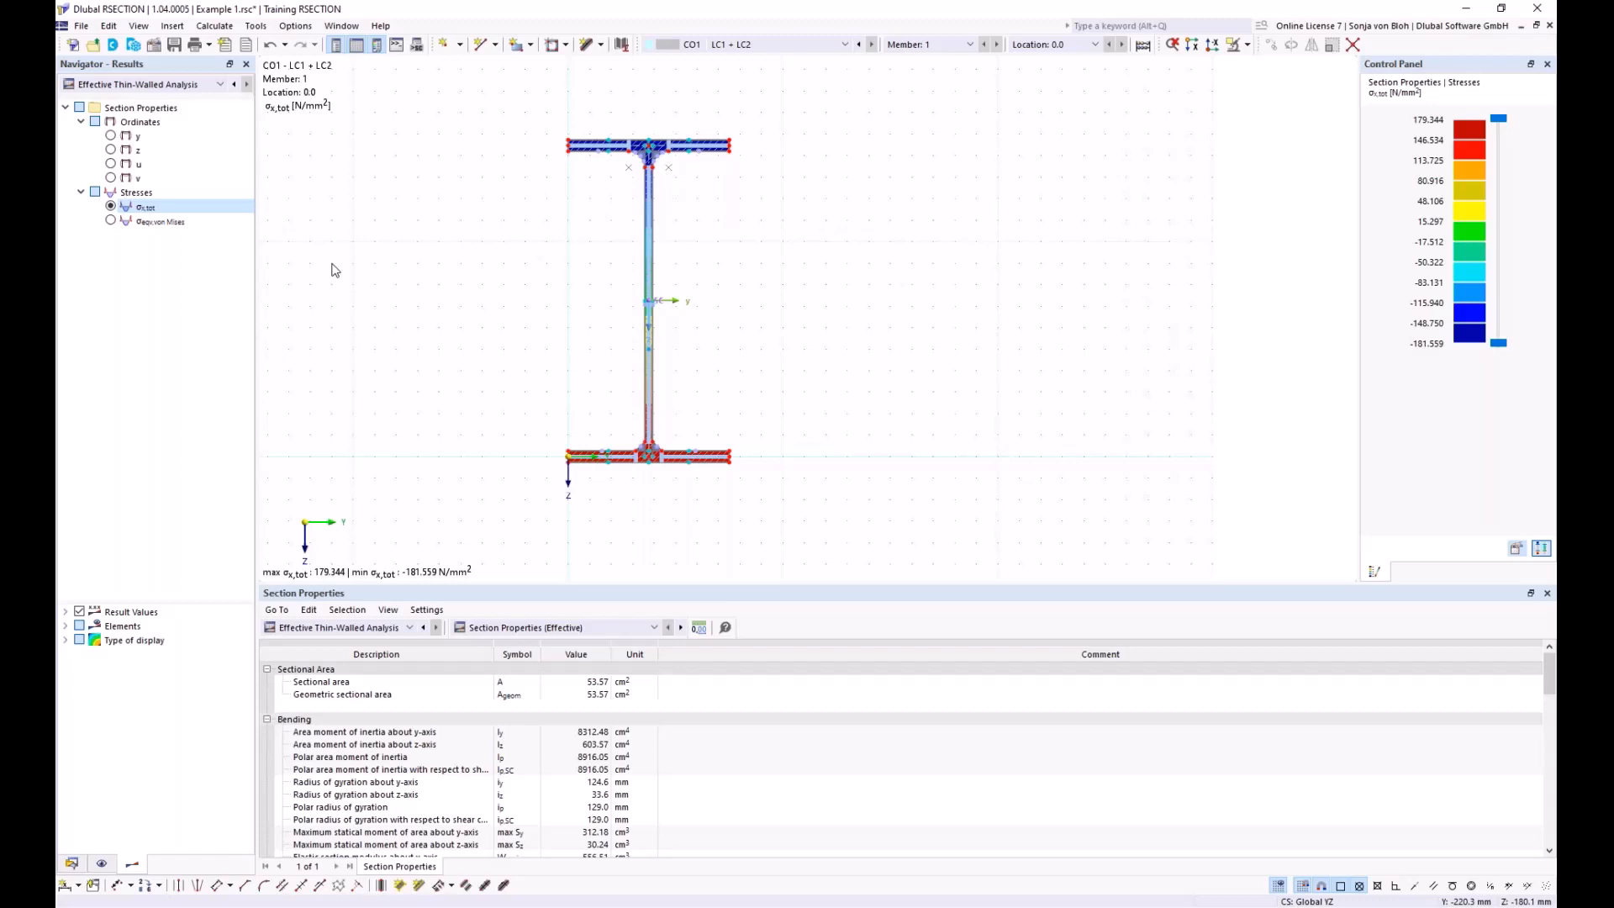
Step: Return to load case LC1 and set the result display type to Off in place of isobands
{"action": "left_click", "coordinate": [740, 44]}
{"action": "left_click", "coordinate": [738, 60]}
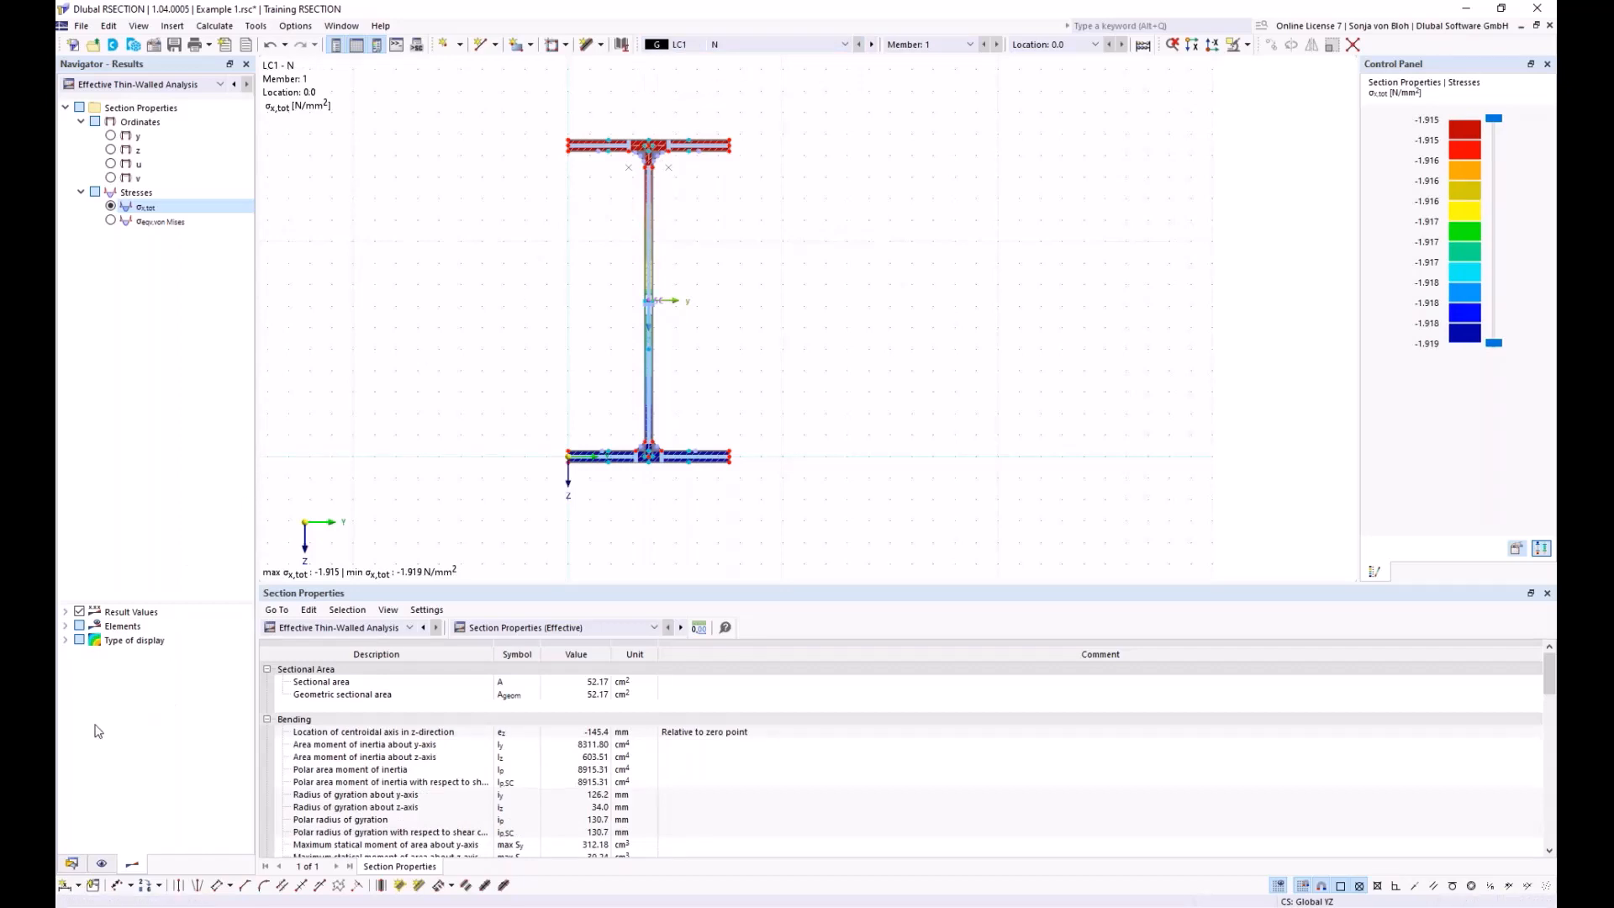
{"action": "left_click", "coordinate": [66, 640]}
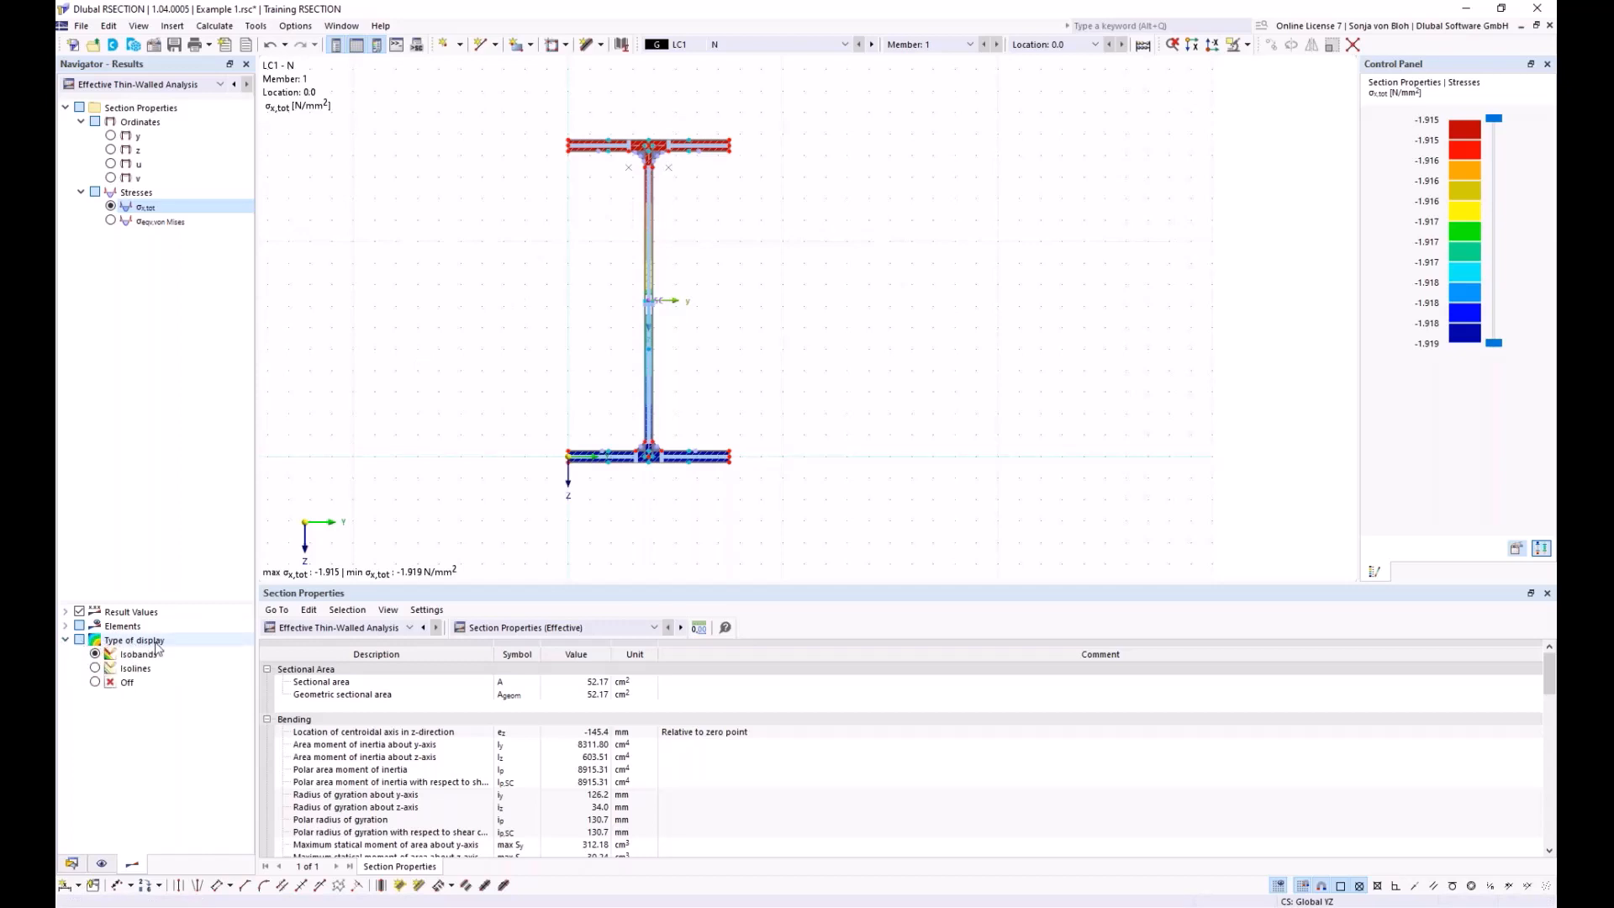
{"action": "left_click", "coordinate": [96, 682]}
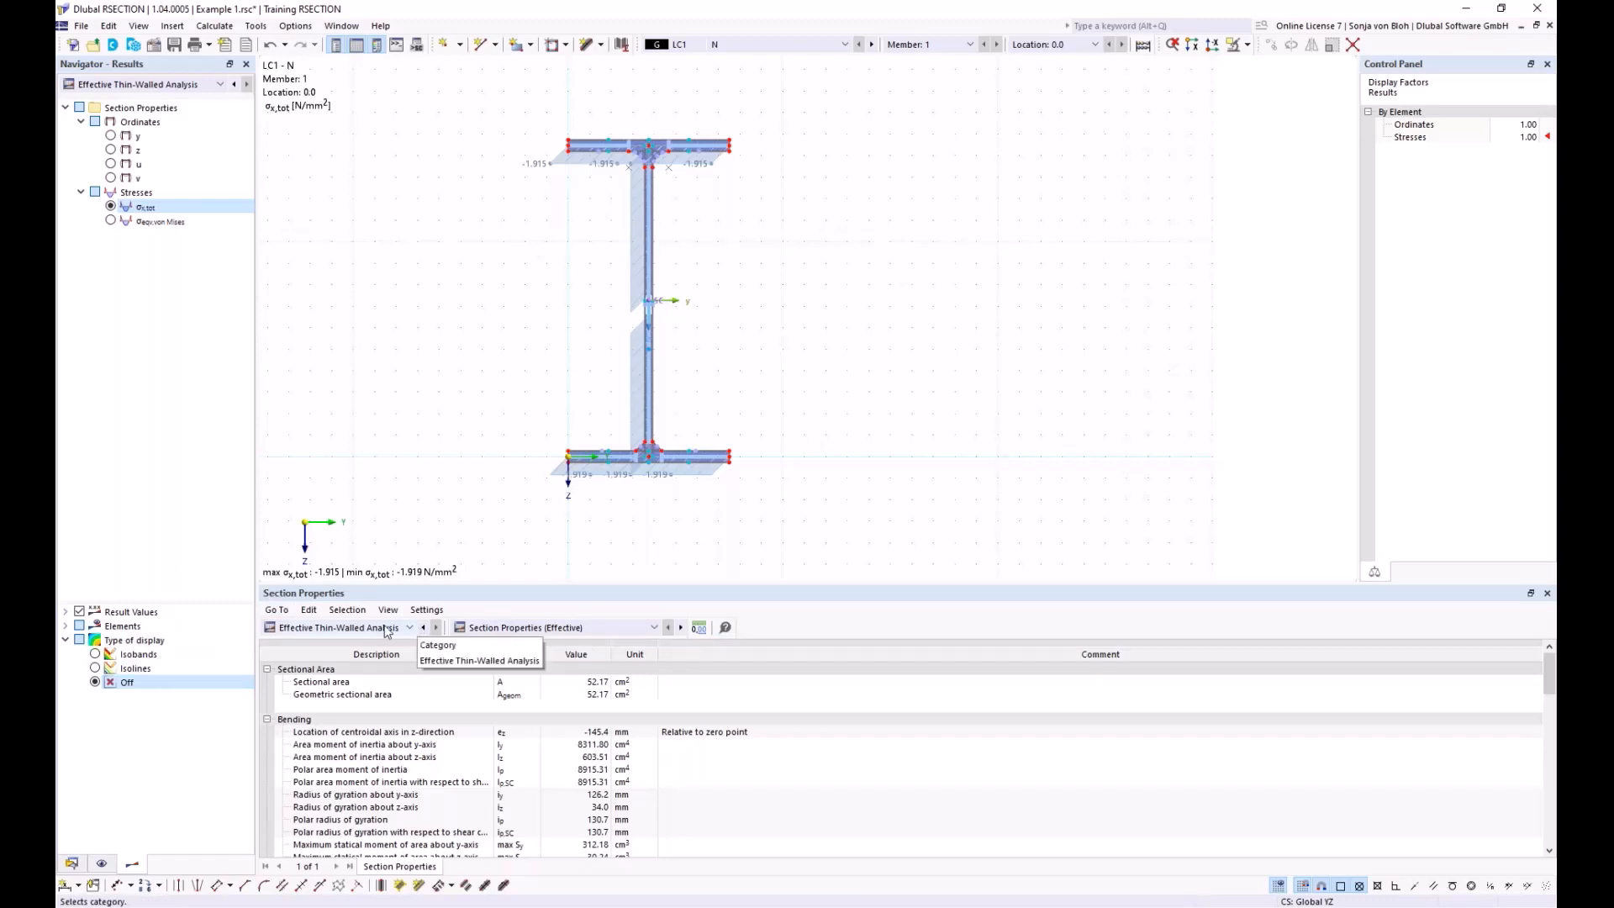
Step: Show the Thin-Walled Analysis section properties table and enlarge it to examine the bending and shear properties
{"action": "left_click", "coordinate": [410, 628]}
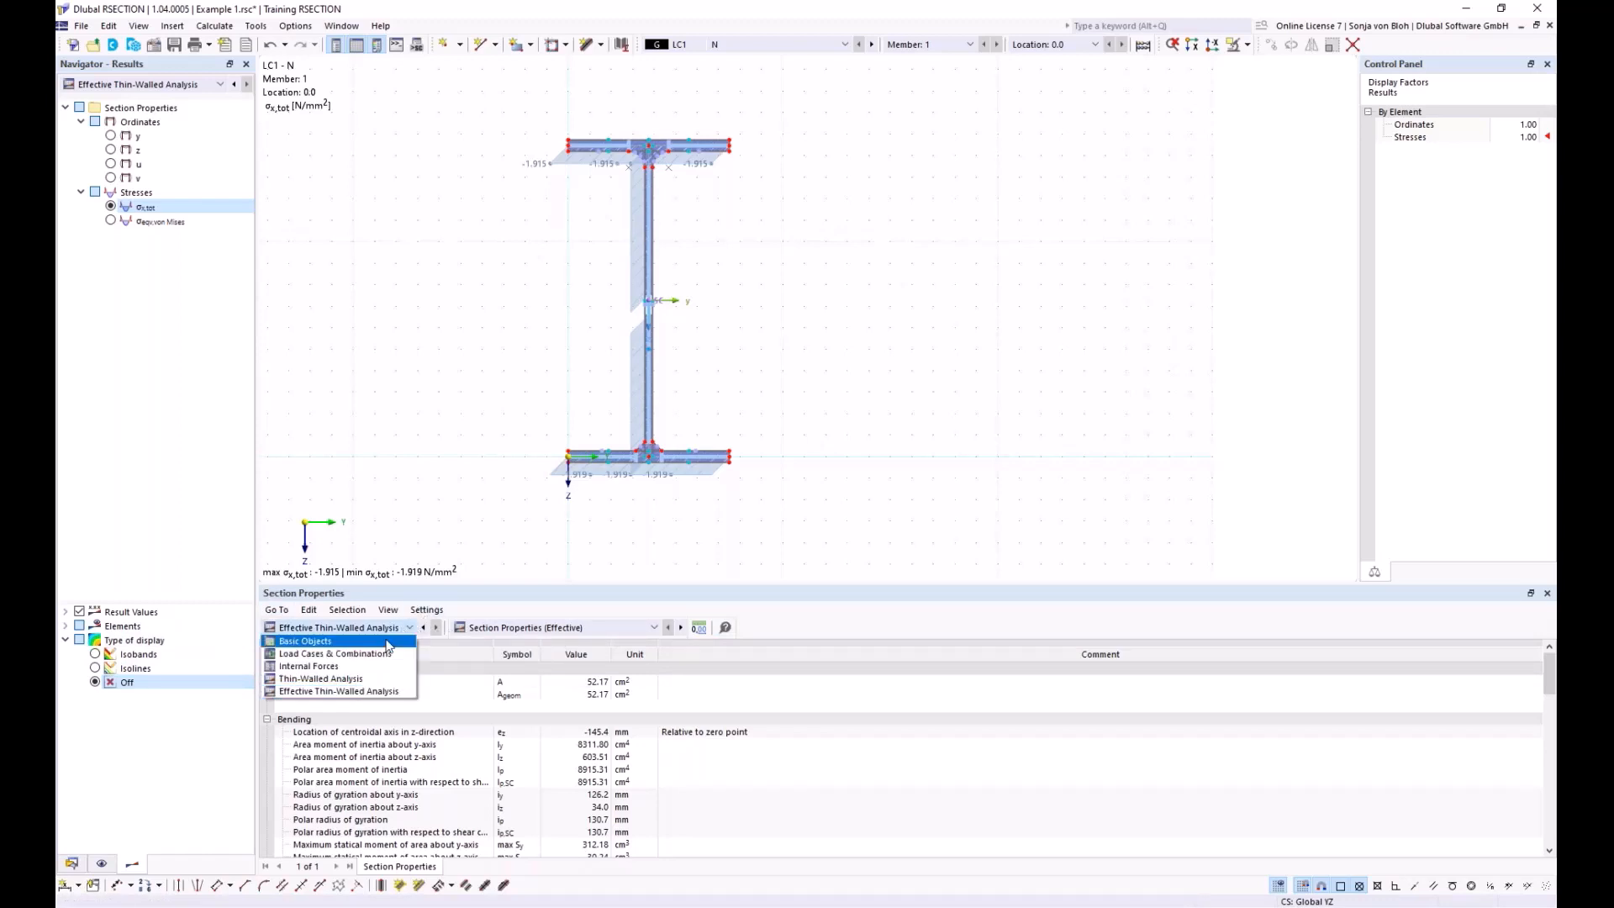
{"action": "left_click", "coordinate": [328, 679]}
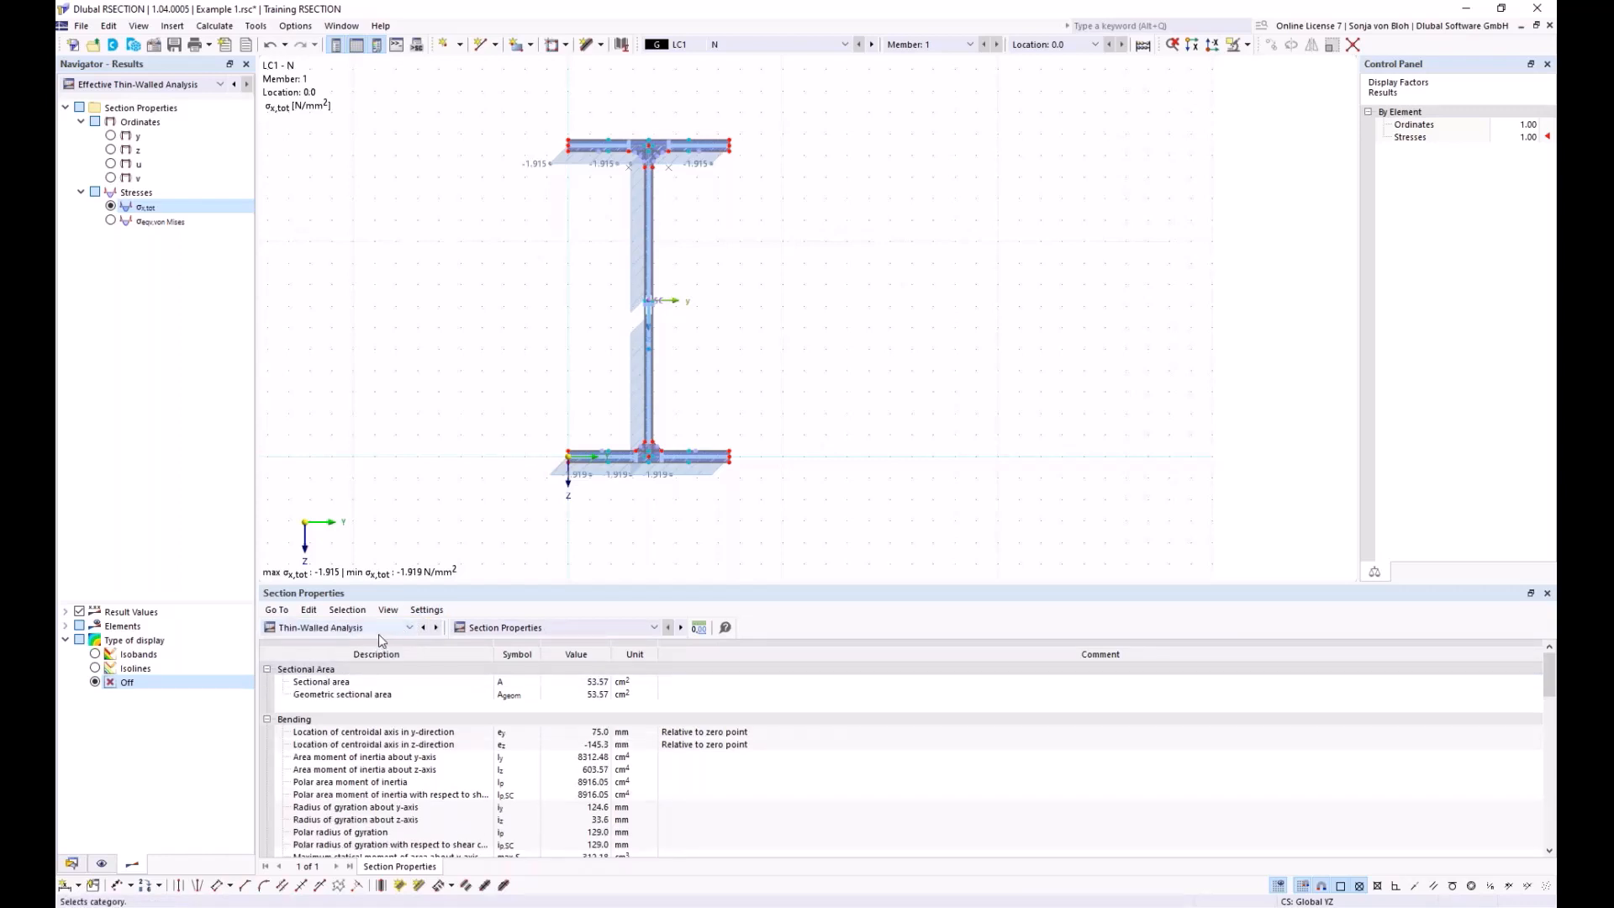
{"action": "left_click", "coordinate": [654, 628]}
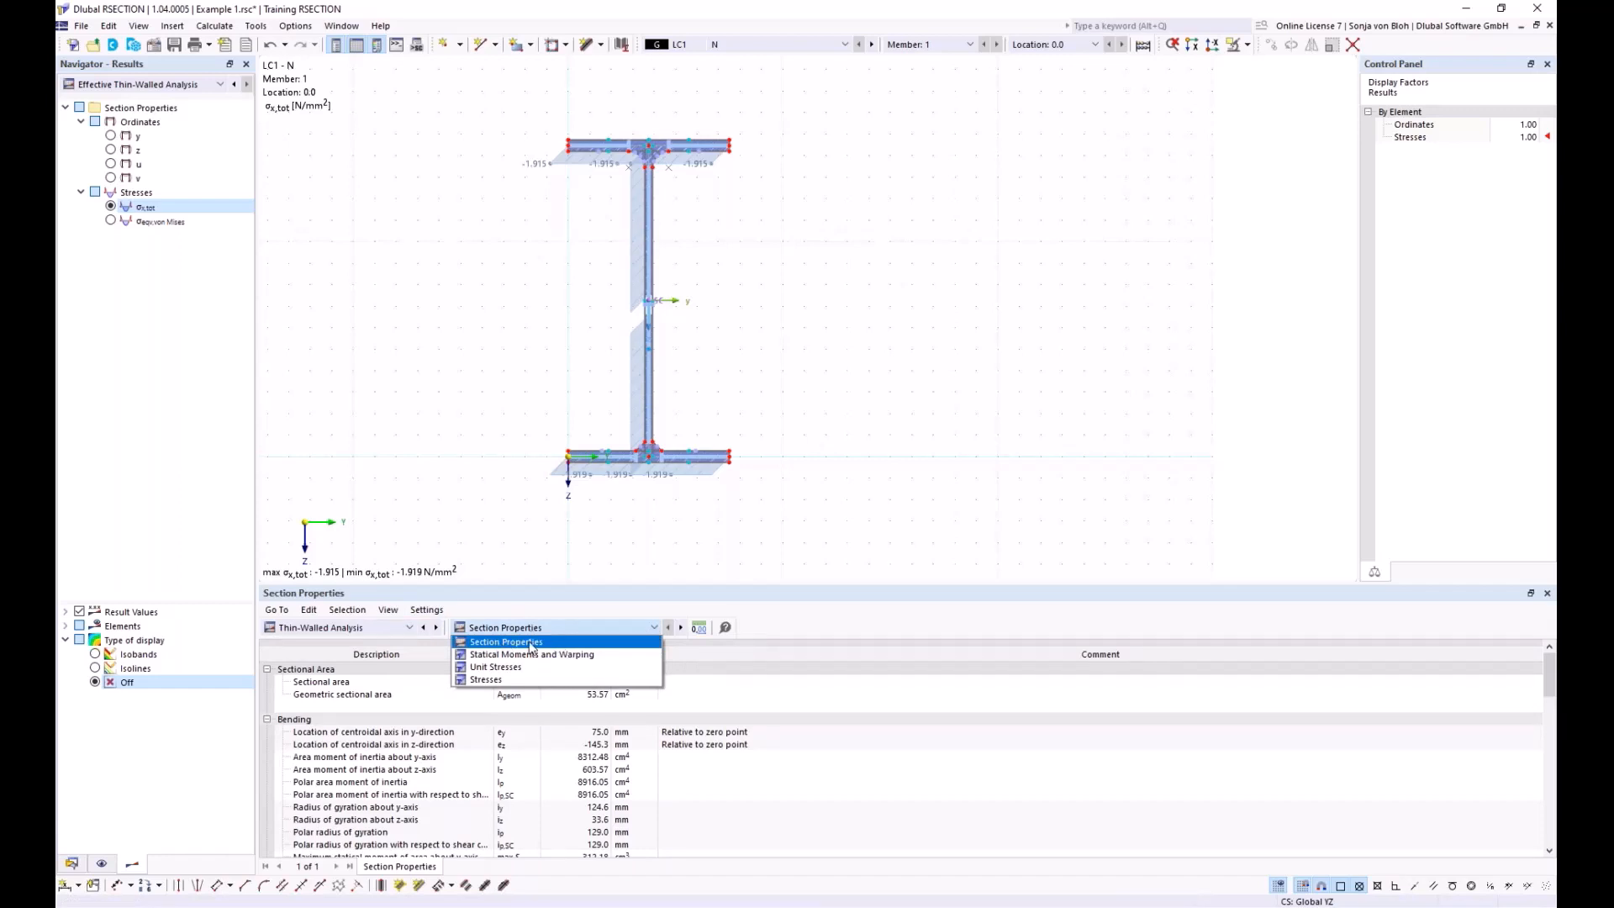
{"action": "left_click", "coordinate": [530, 644]}
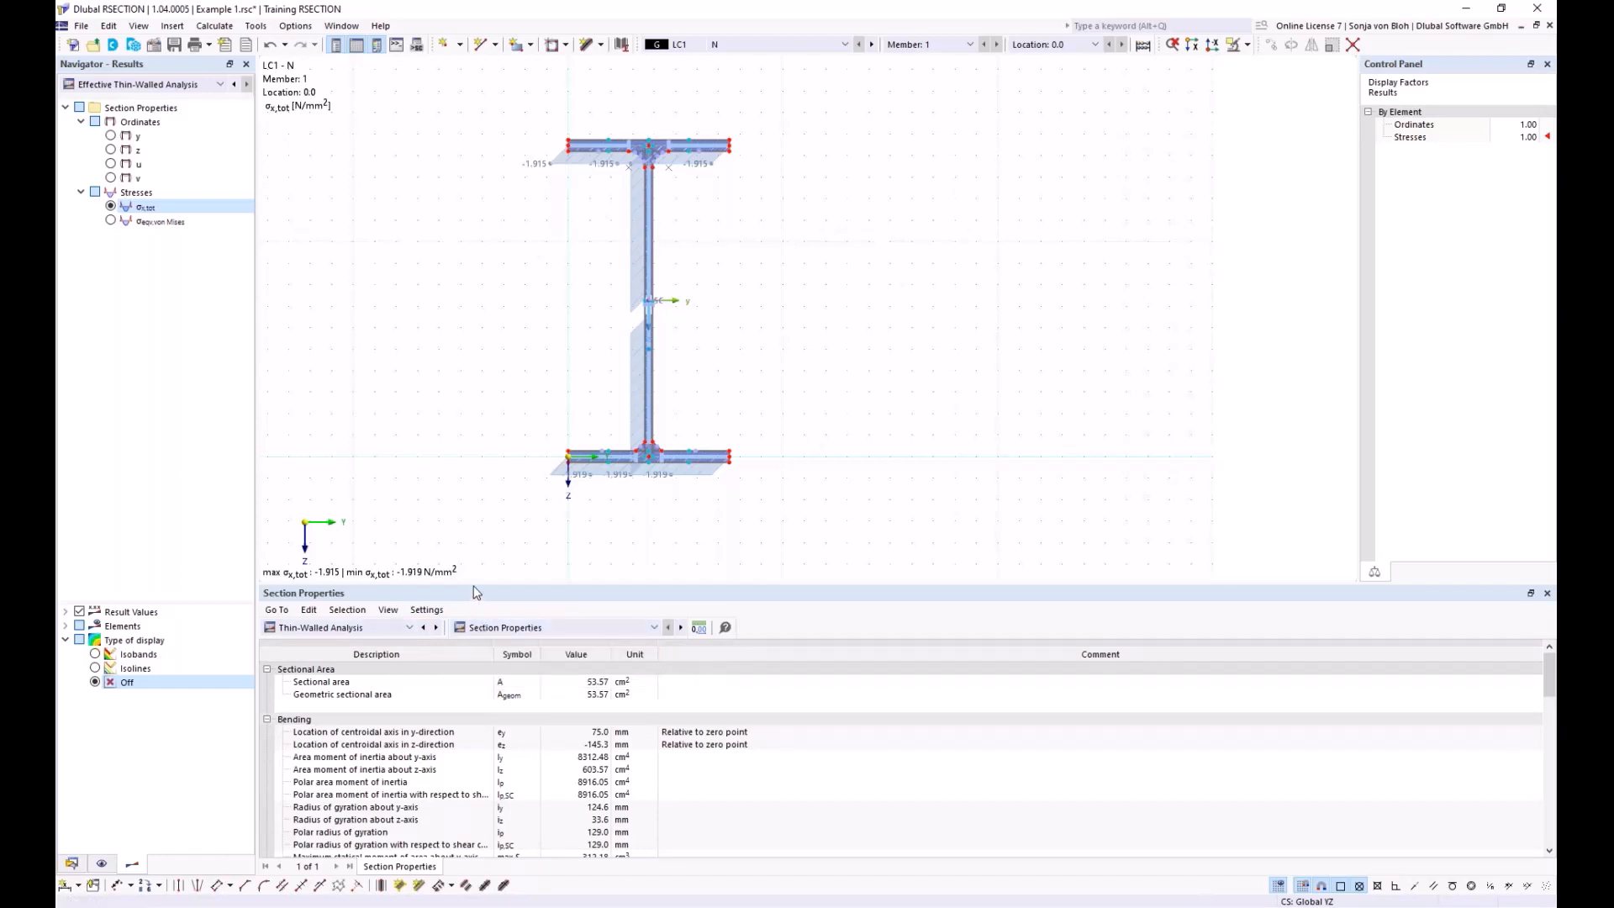
{"action": "left_click_drag", "start_coordinate": [476, 586], "coordinate": [458, 424]}
{"action": "left_click", "coordinate": [588, 521]}
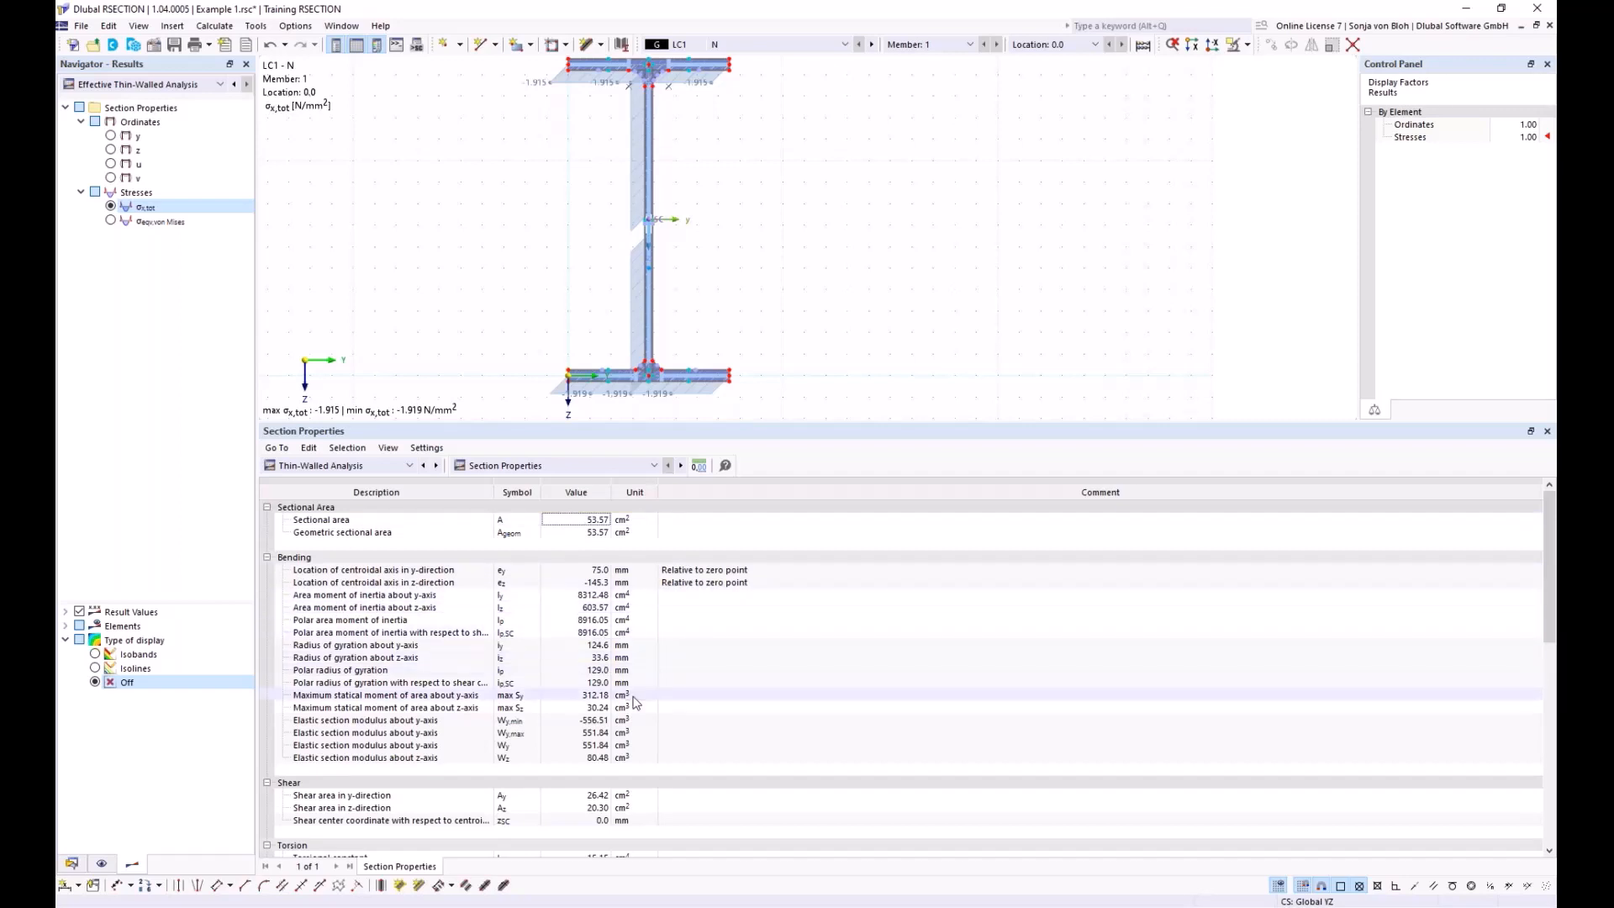
Step: View the Statical Moments and Warping table, followed by the Stresses table, and locate the governing σx,tot stress point of LC1
{"action": "left_click", "coordinate": [654, 465]}
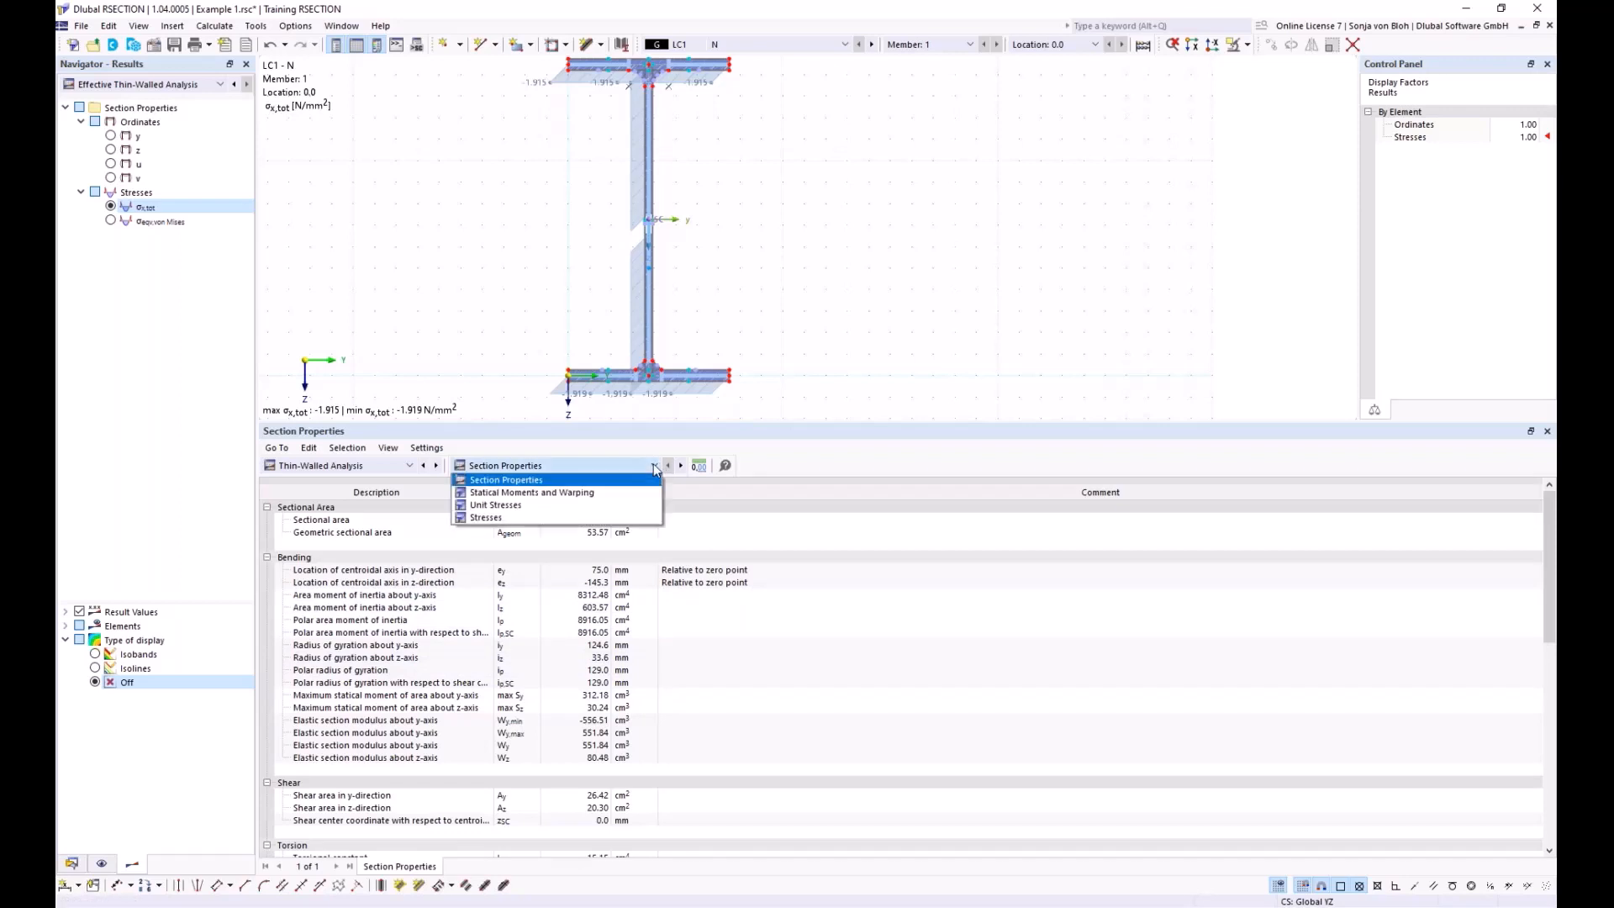
{"action": "left_click", "coordinate": [544, 494]}
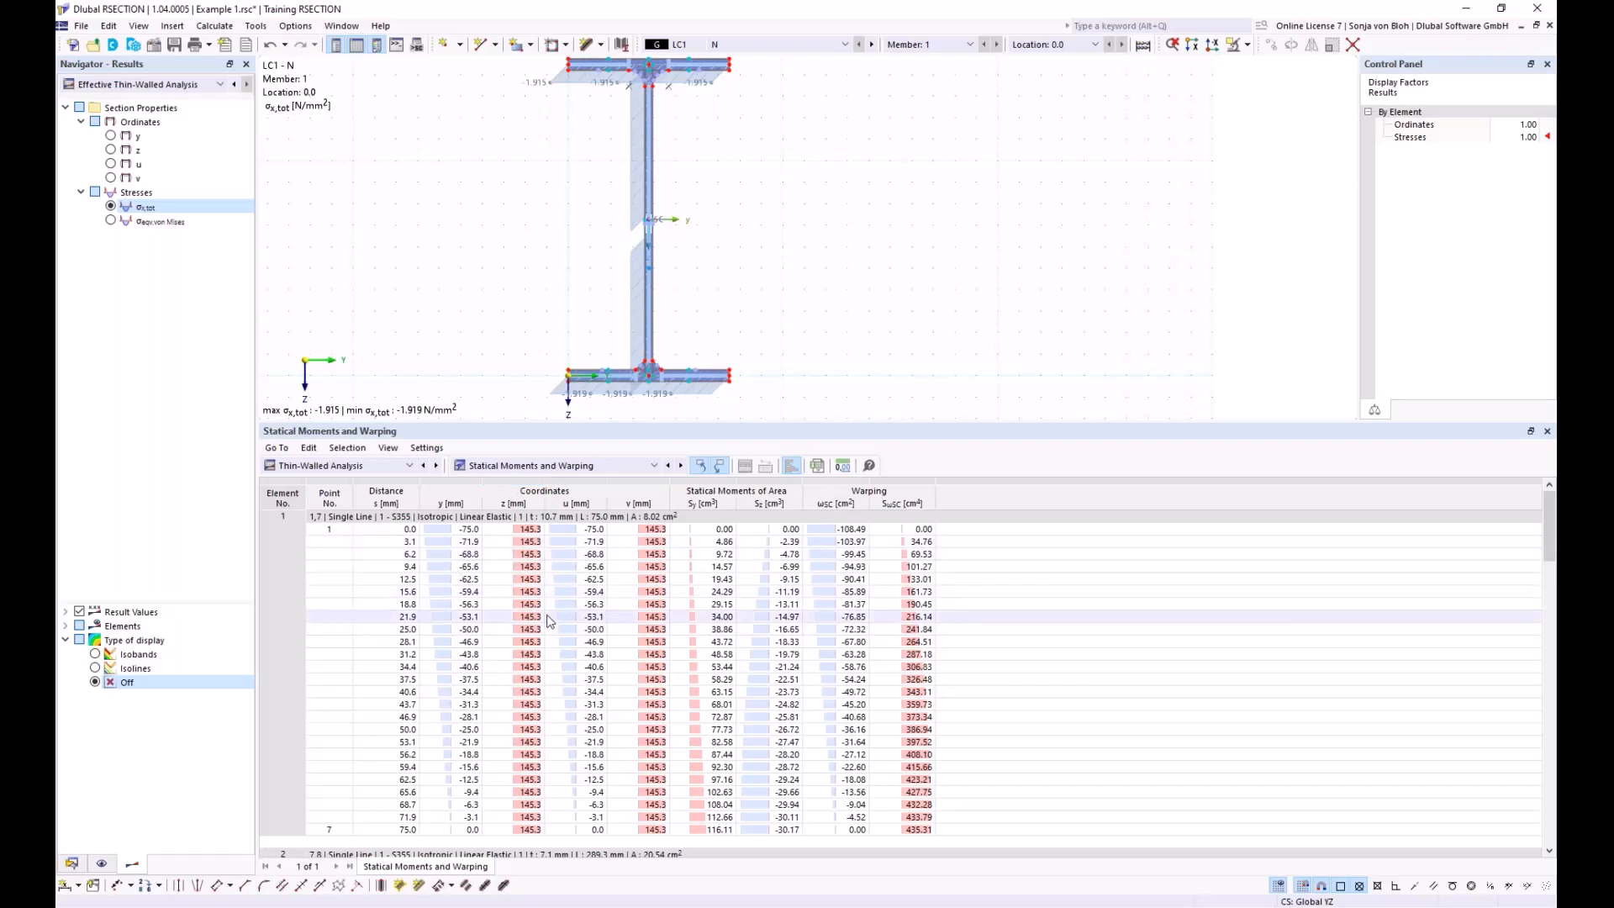
{"action": "left_click", "coordinate": [654, 466]}
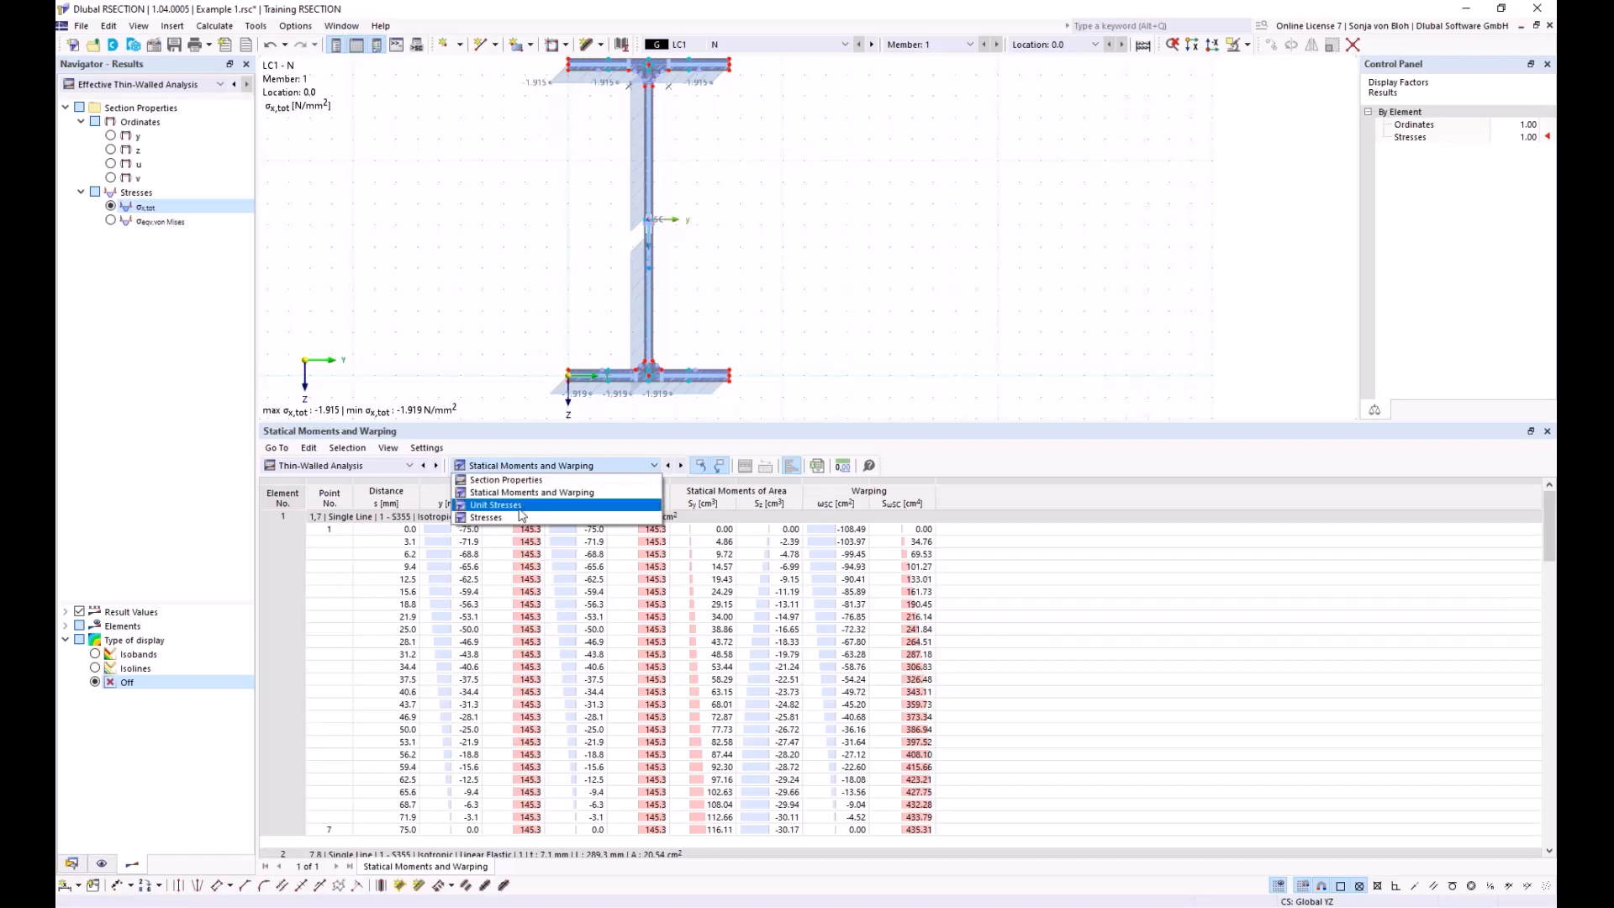
{"action": "left_click", "coordinate": [492, 517]}
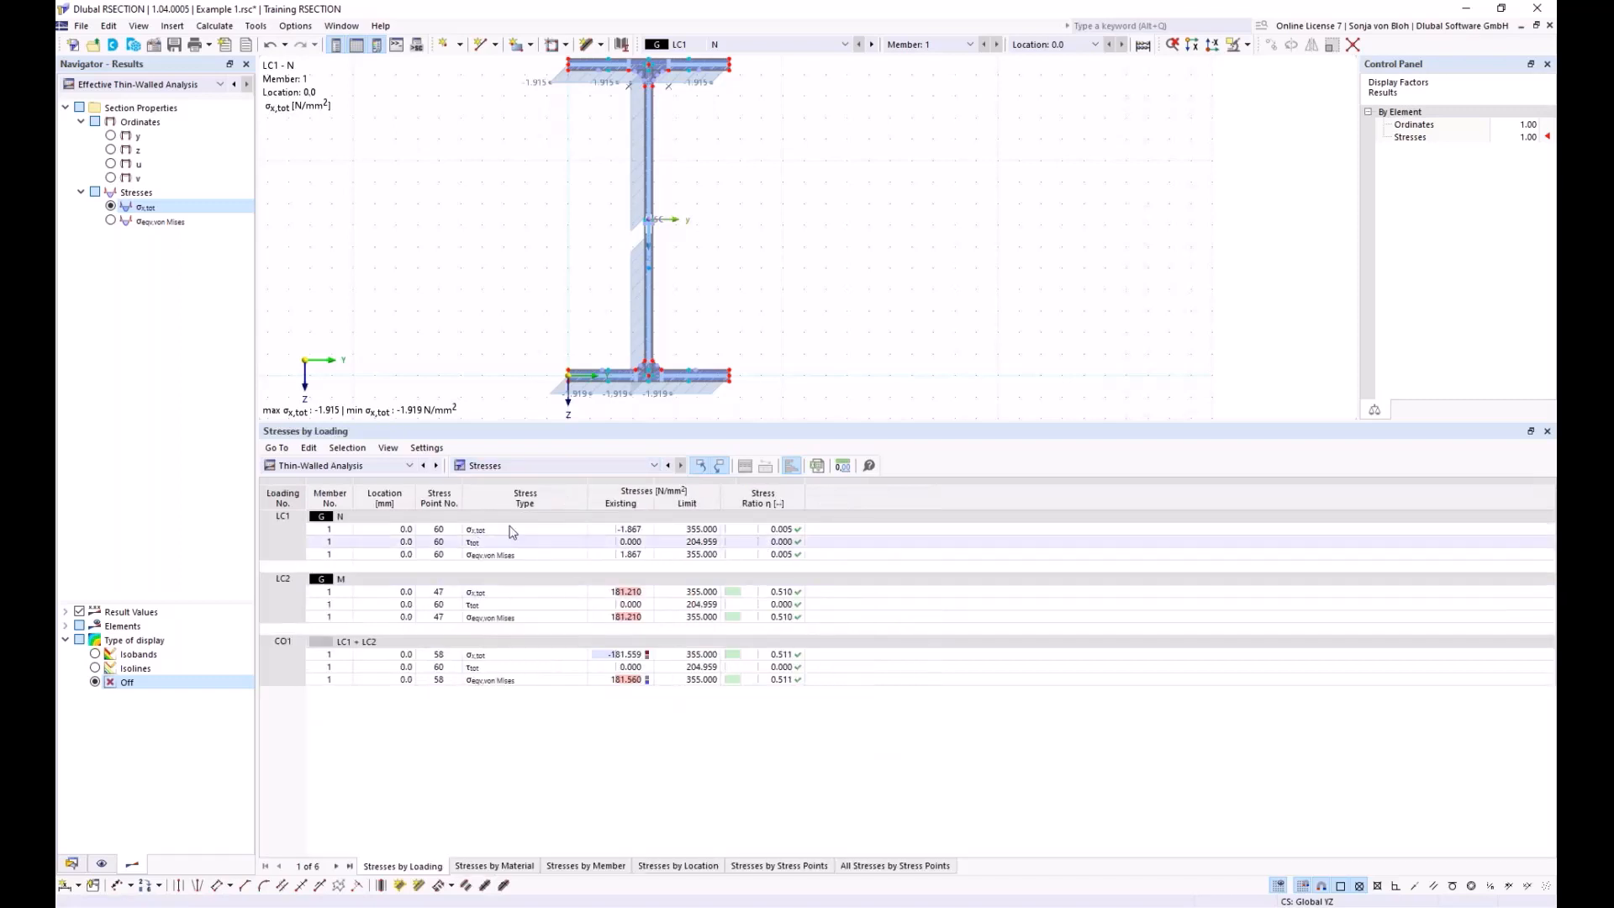
{"action": "left_click", "coordinate": [512, 531]}
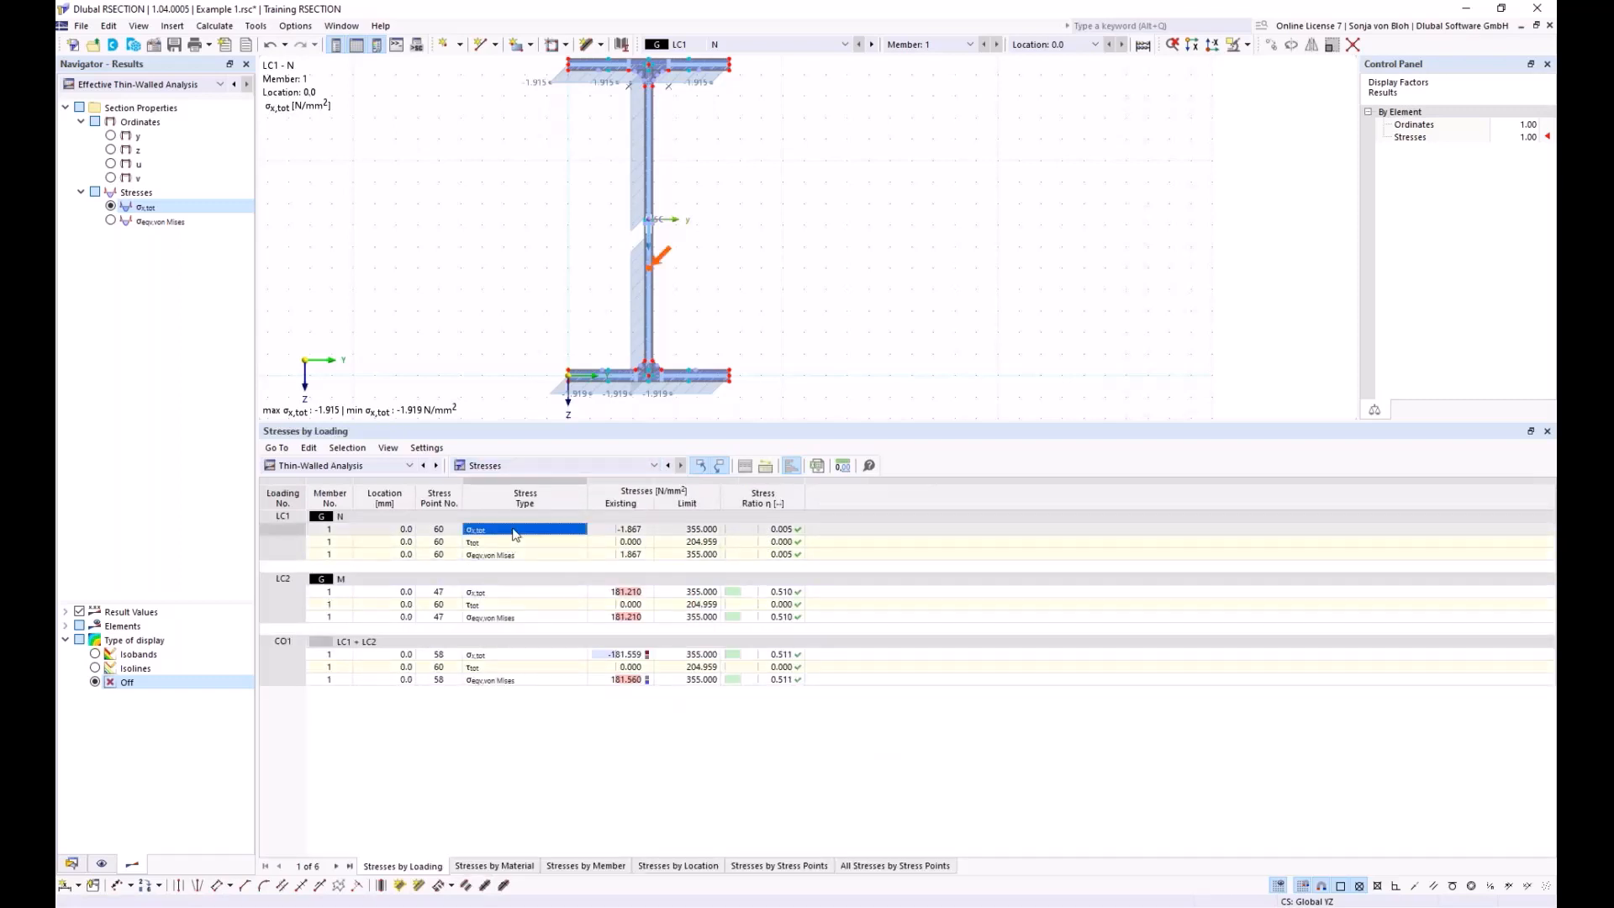
Step: Switch the graphical results to Thin-Walled Analysis and enlarge the section graphic
{"action": "left_click", "coordinate": [220, 85]}
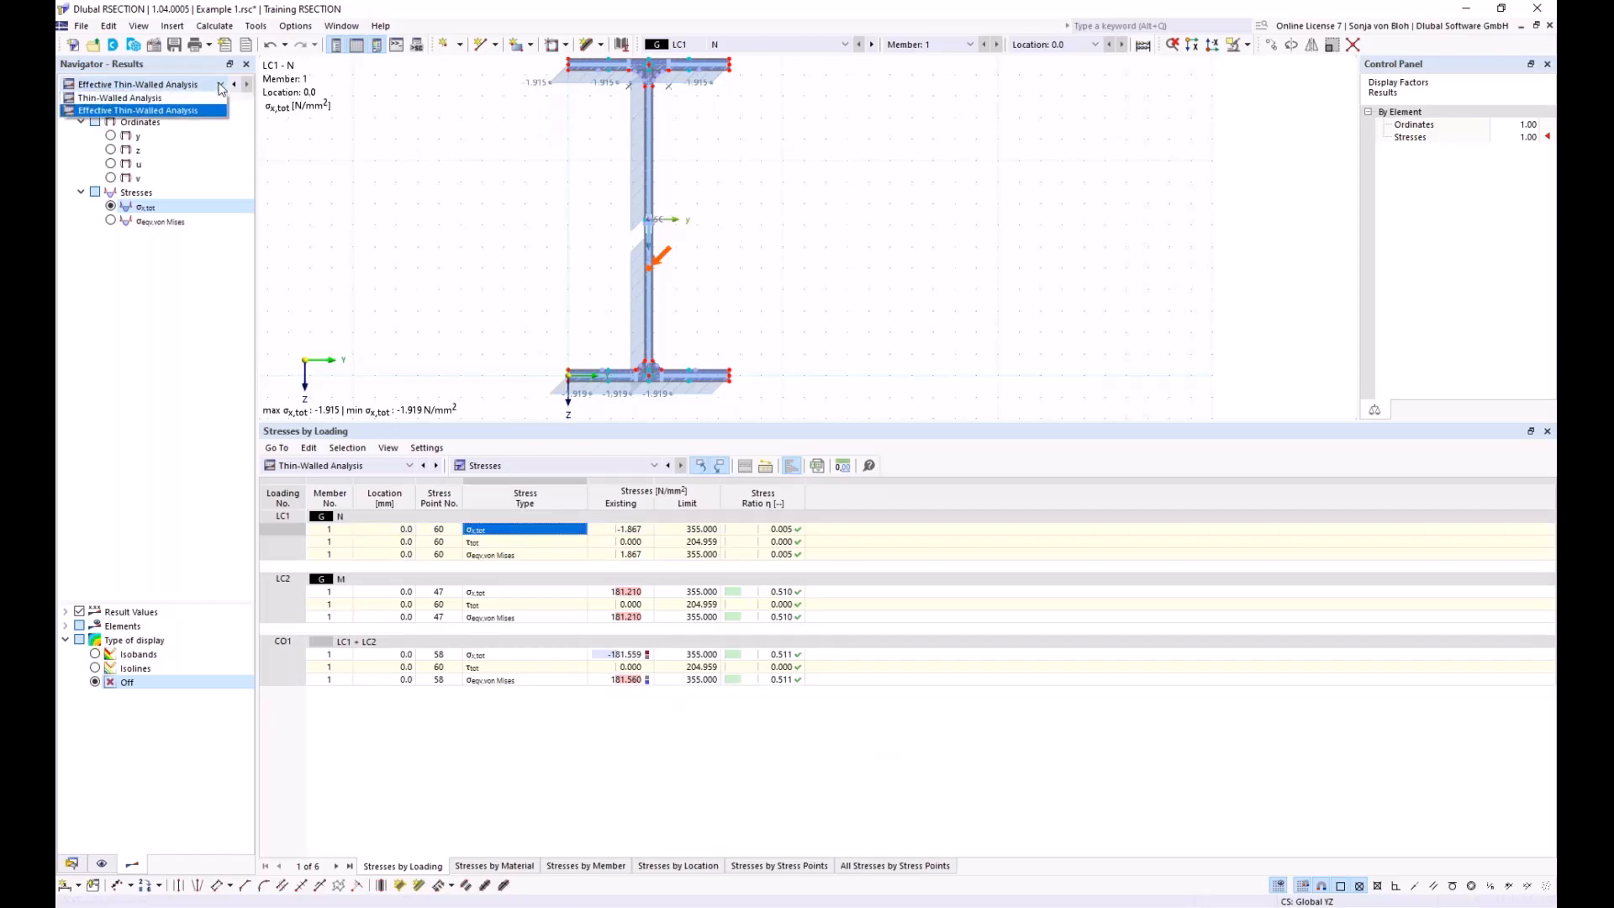
{"action": "left_click", "coordinate": [139, 98]}
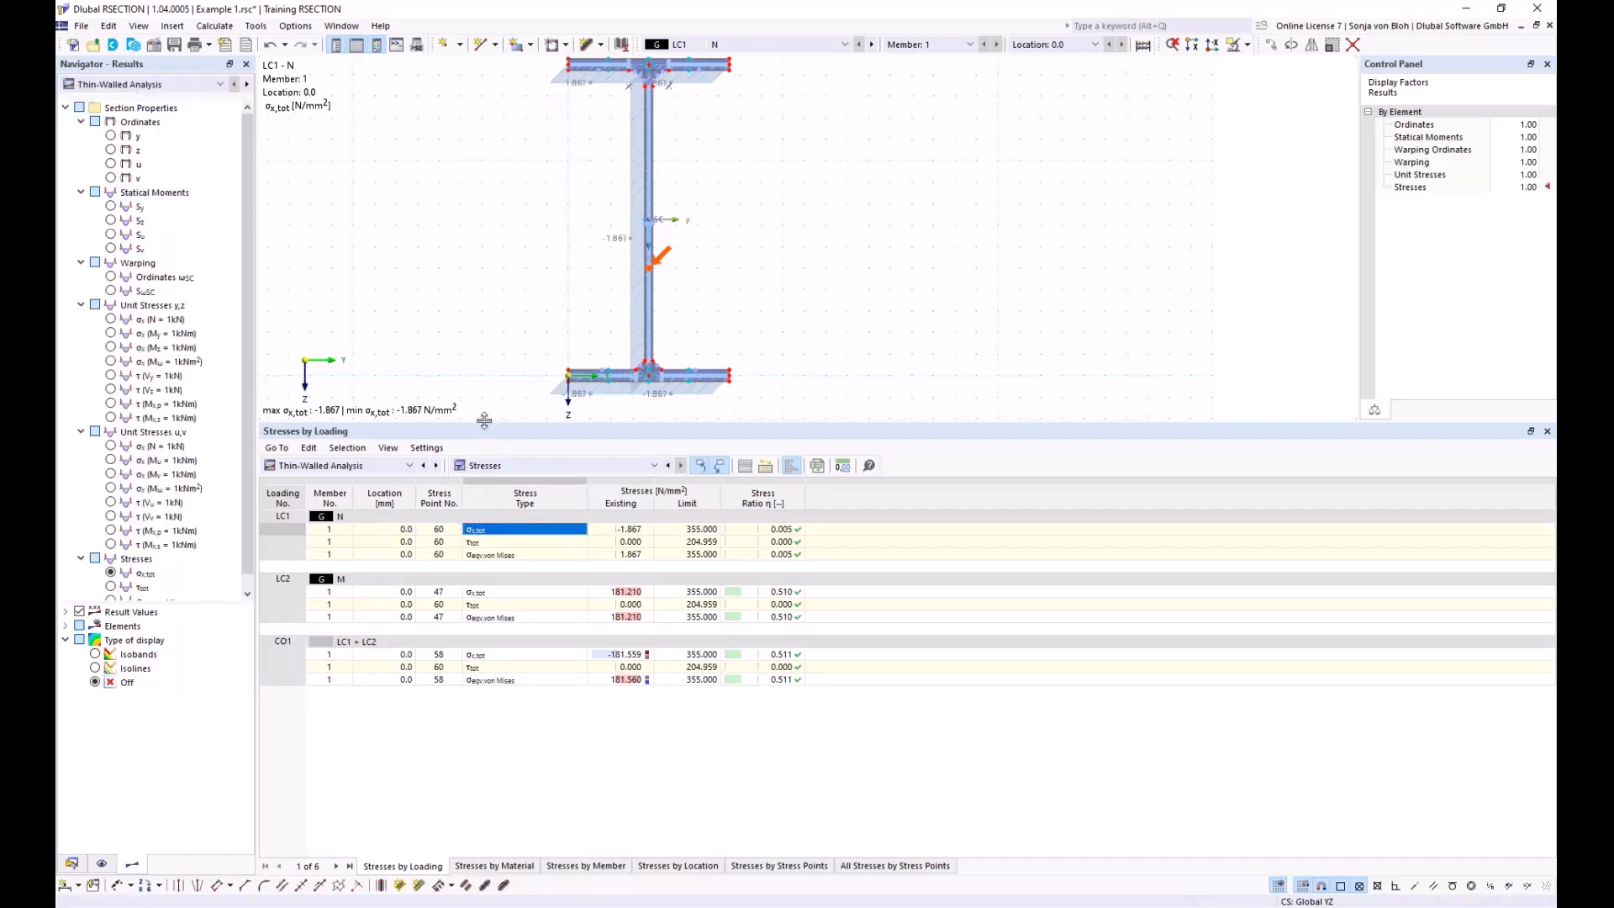
{"action": "left_click_drag", "start_coordinate": [485, 420], "coordinate": [516, 659]}
{"action": "middle_click_drag", "start_coordinate": [457, 393], "coordinate": [493, 440]}
{"action": "scroll", "coordinate": [509, 459], "scroll_direction": "up", "scroll_amount": 2}
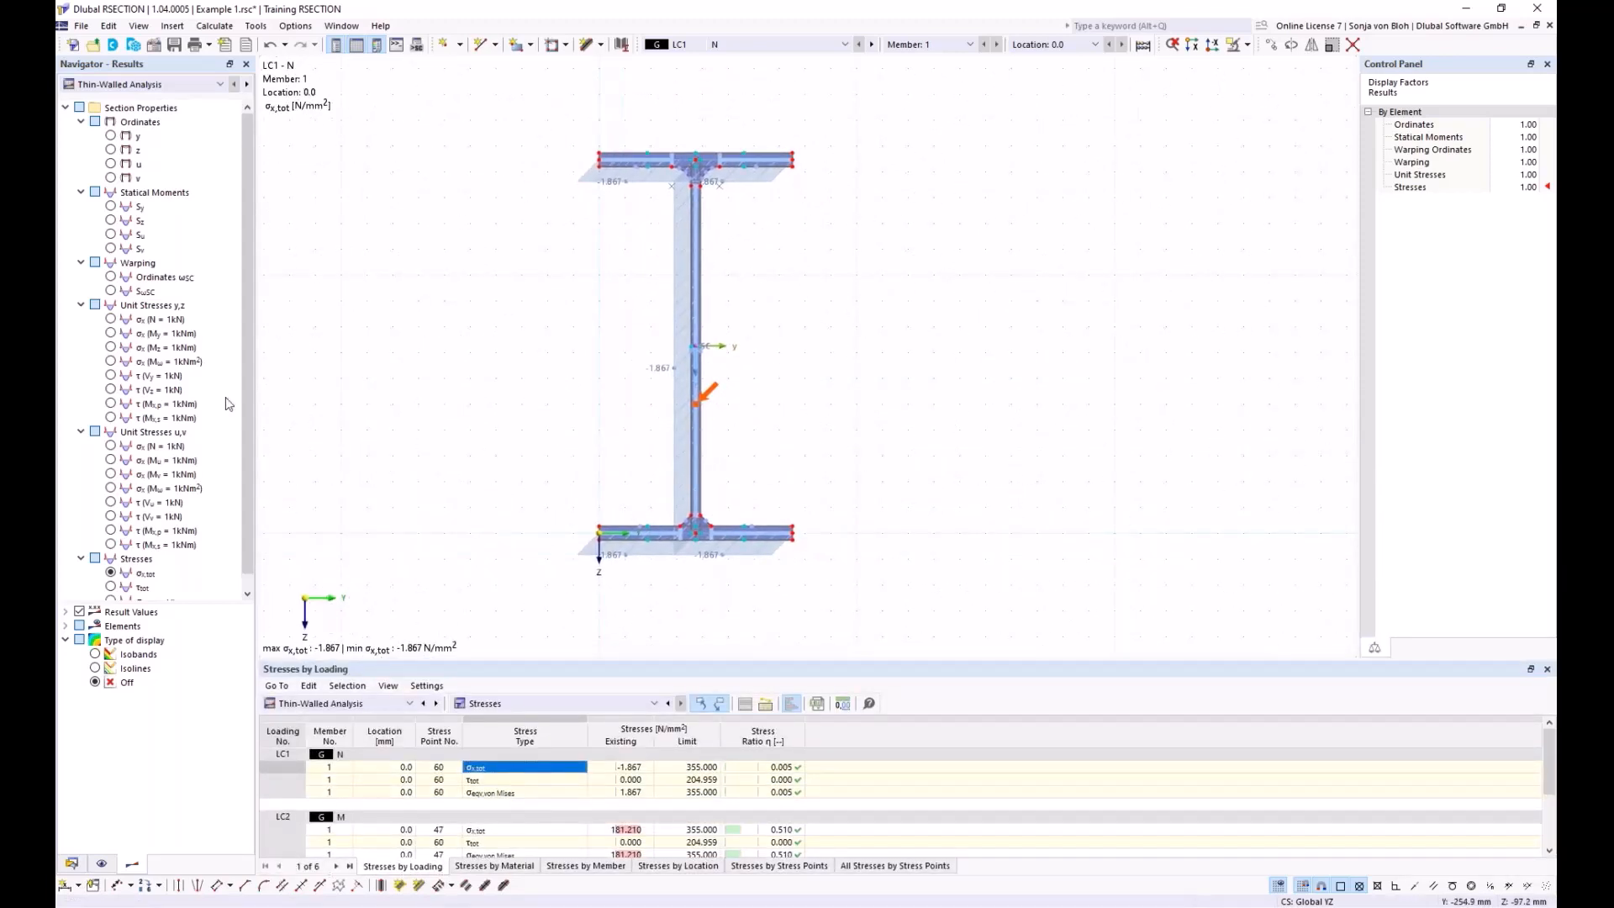
Step: Examine the statical moment Sy diagram on the section and return to the total normal stress σx,tot
{"action": "left_click", "coordinate": [110, 207]}
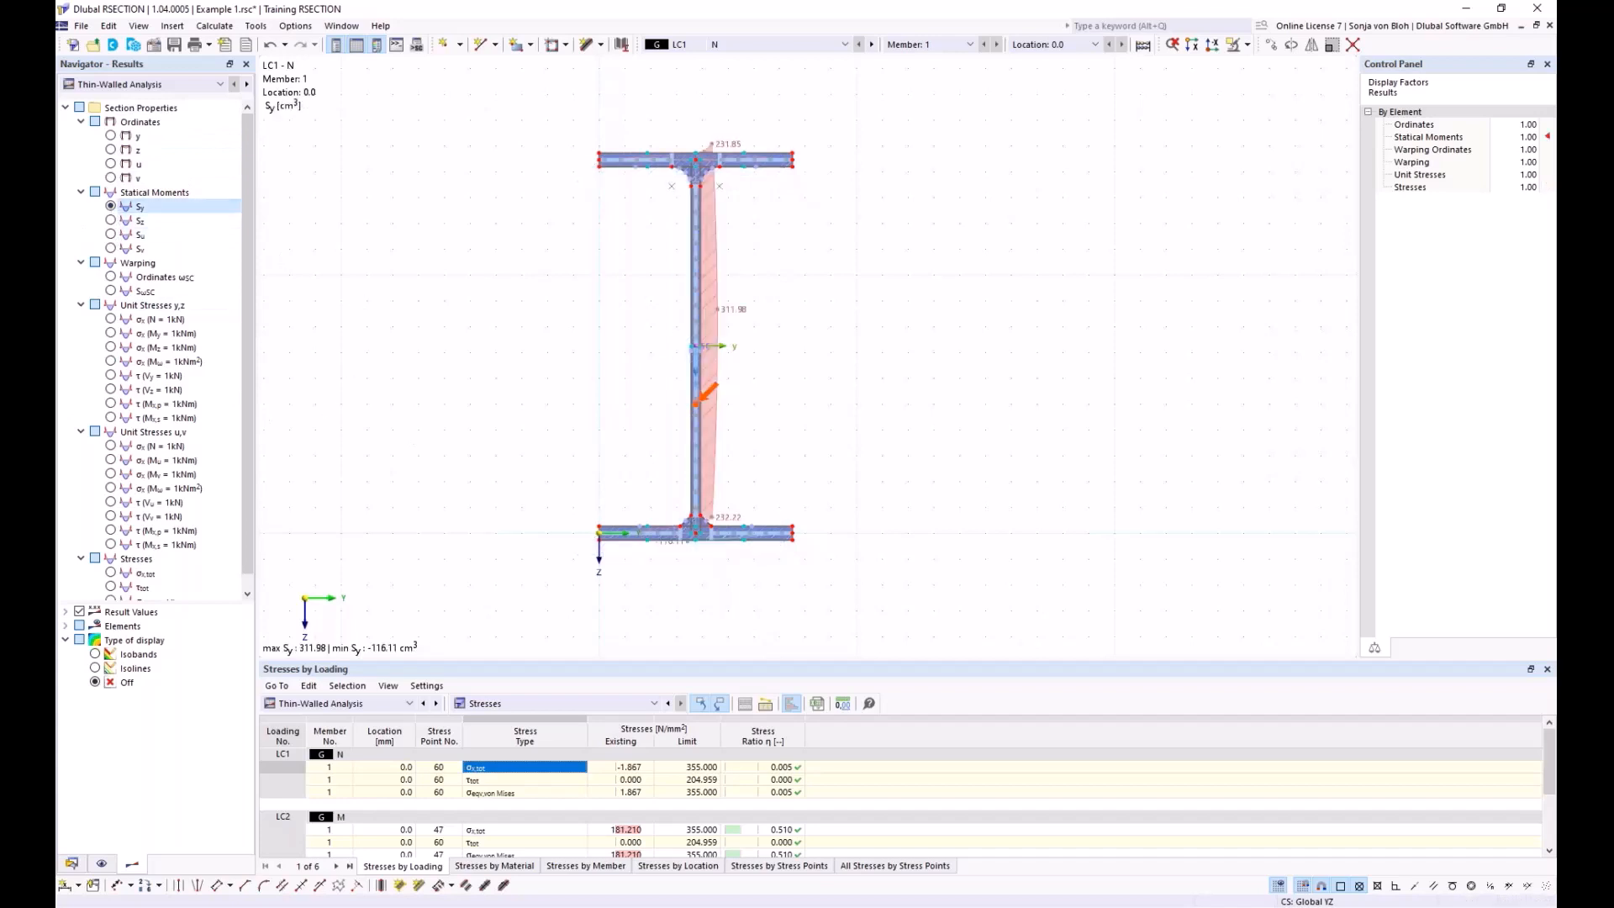
{"action": "scroll", "coordinate": [136, 574], "scroll_direction": "down", "scroll_amount": 1}
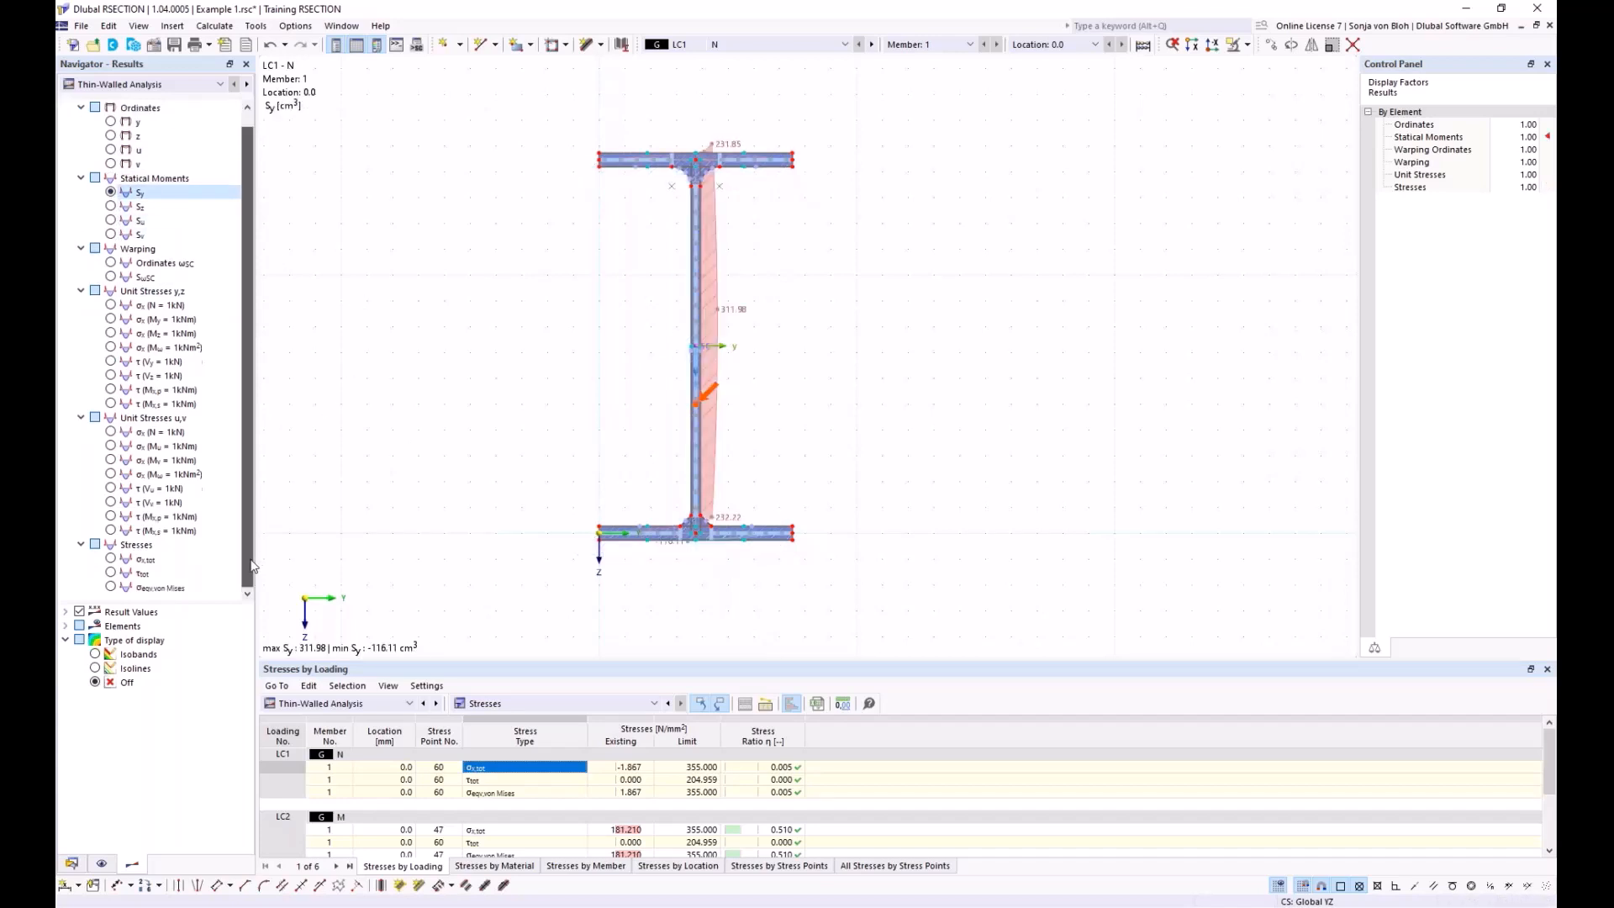
{"action": "left_click", "coordinate": [110, 559]}
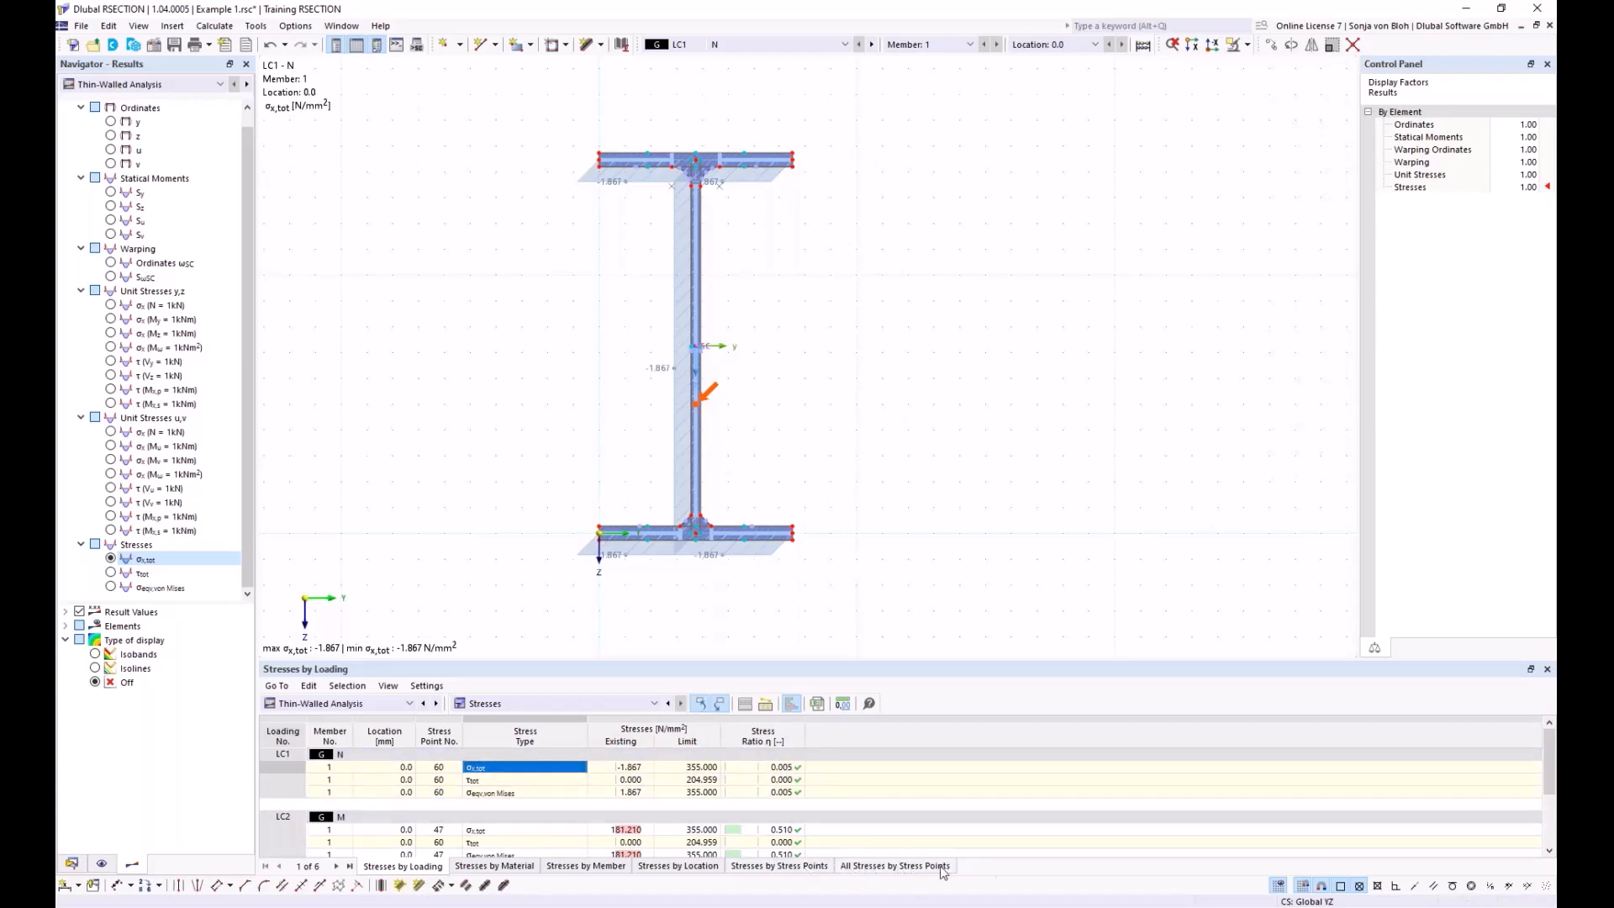
Step: List all stresses by stress points, locate the web stress point no. 60 from the graphic and enlarge the table
{"action": "left_click", "coordinate": [912, 872]}
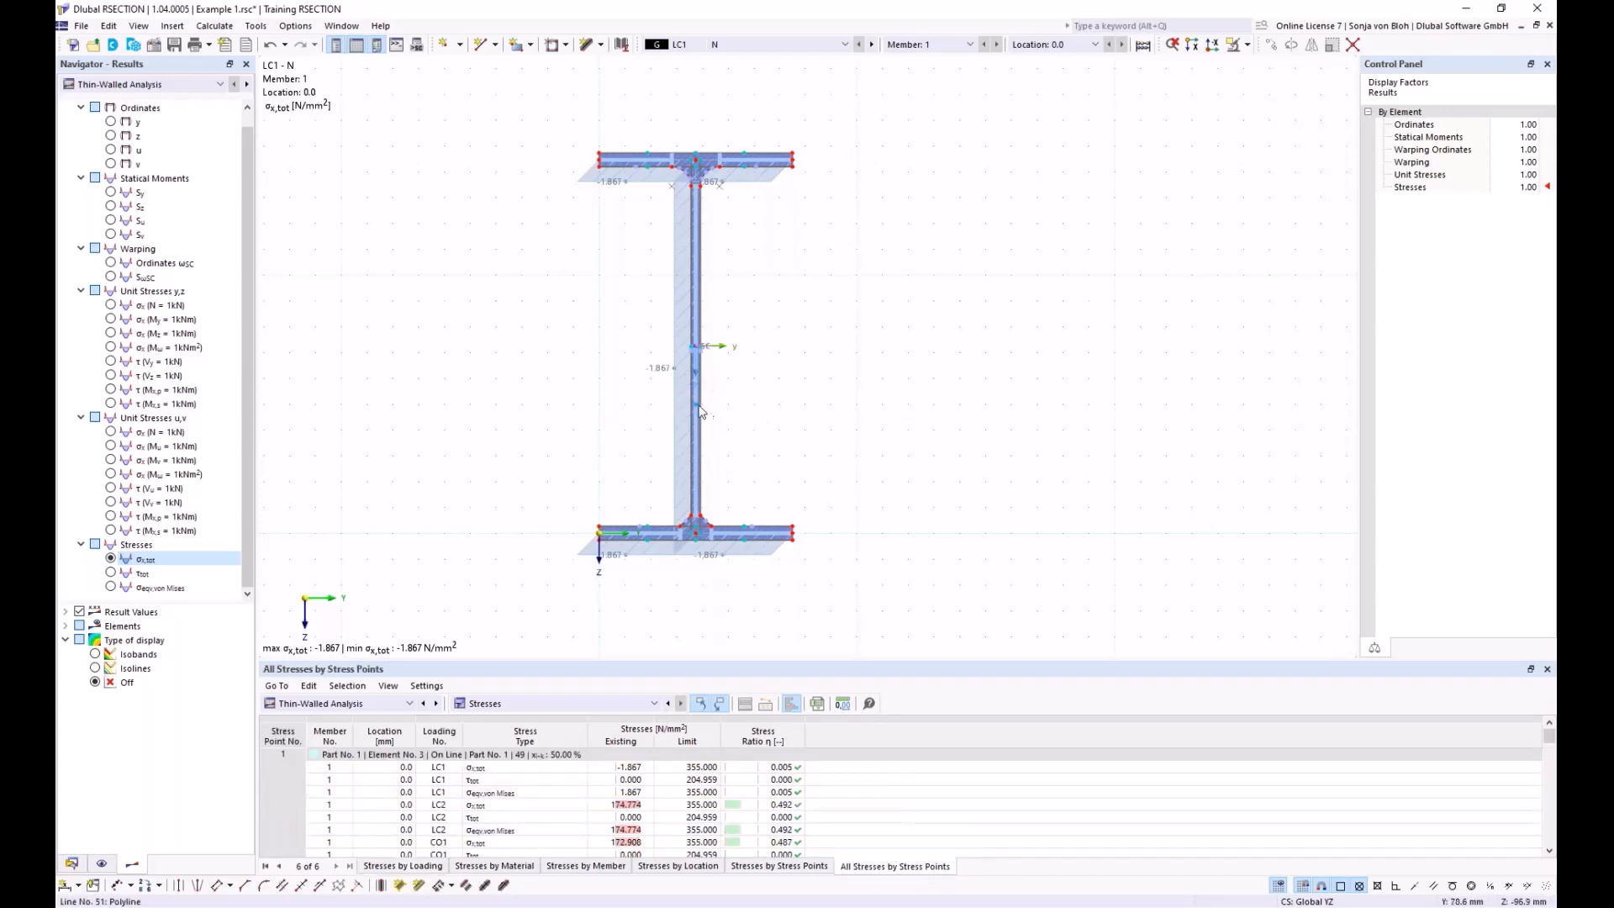
{"action": "left_click", "coordinate": [696, 411]}
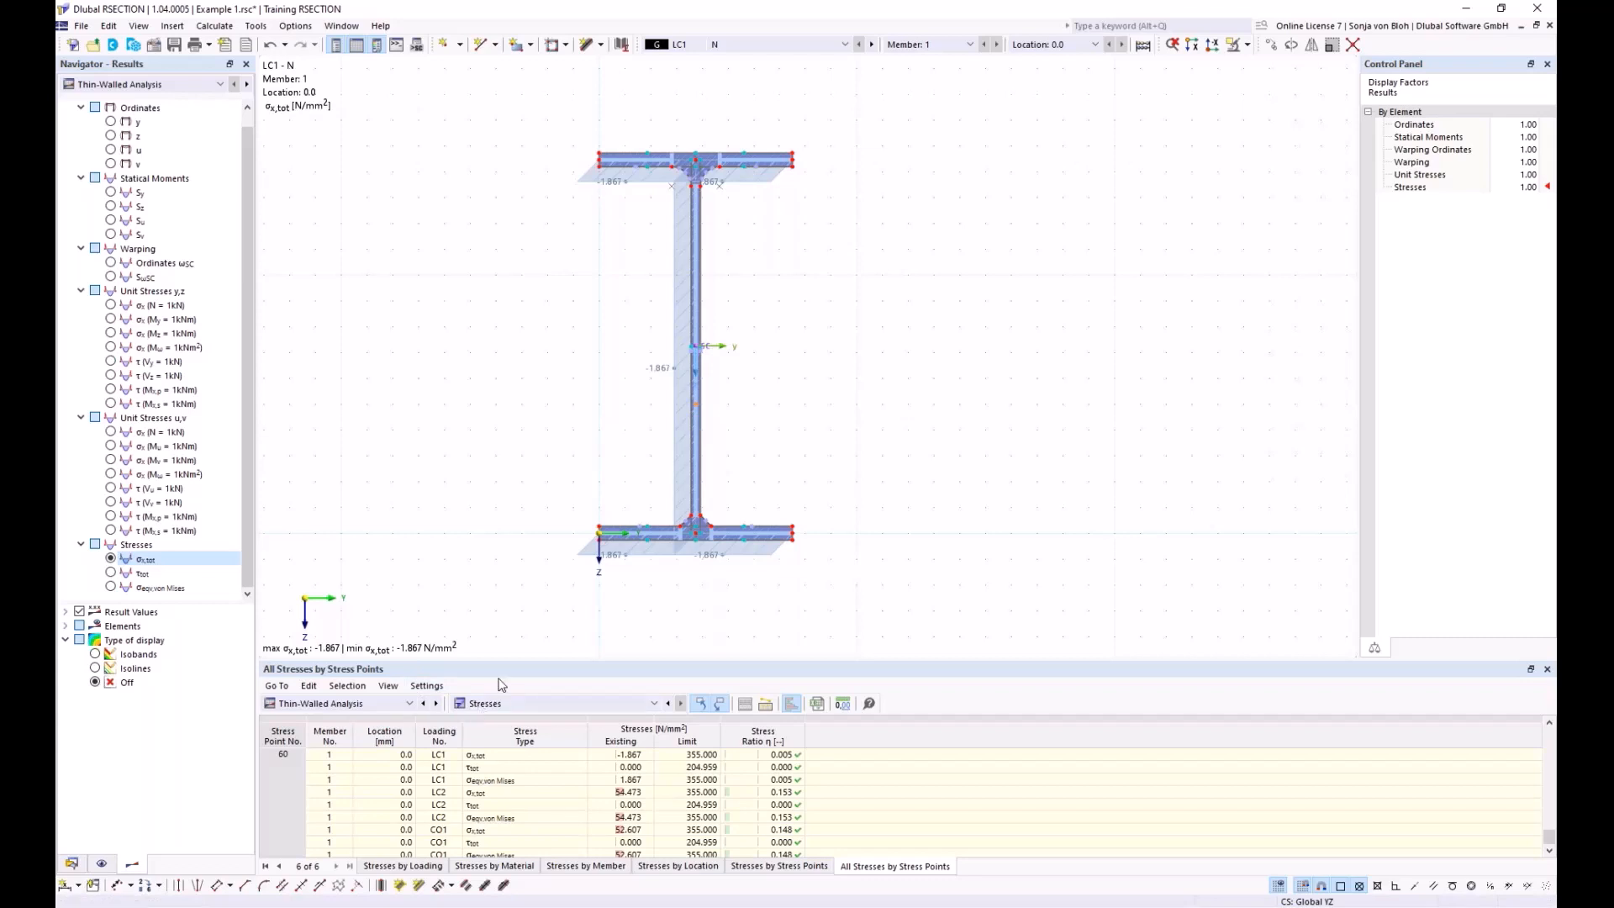
{"action": "left_click_drag", "start_coordinate": [501, 660], "coordinate": [514, 456]}
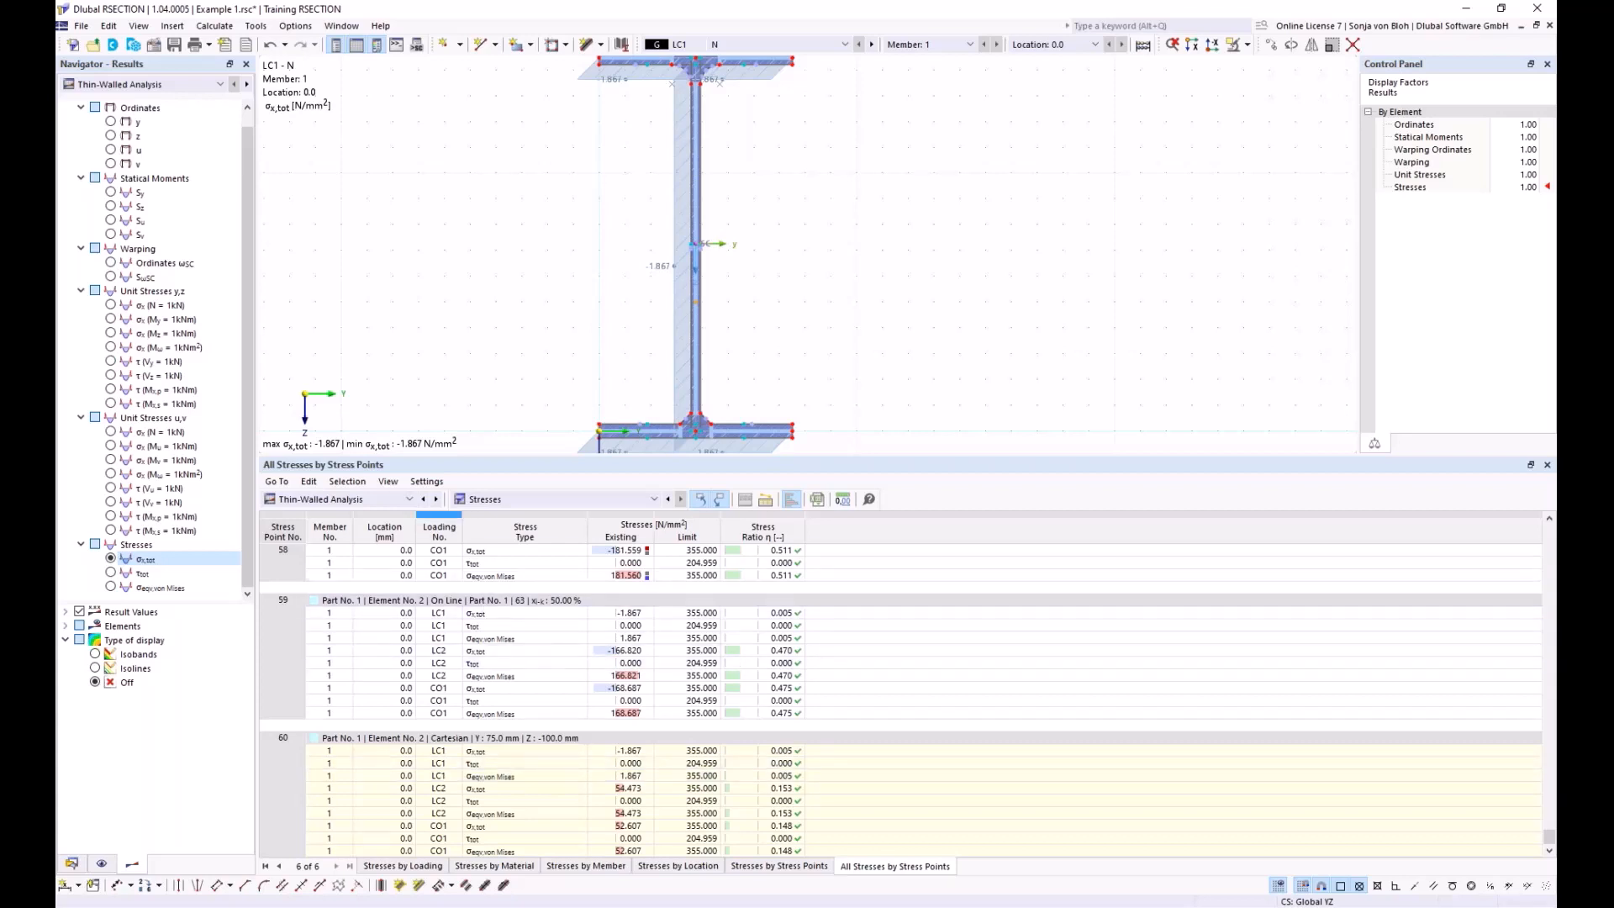
Step: View the effective section properties table, followed by the Section Classification acc. to EN 1993-1-1 table and its overall class
{"action": "left_click", "coordinate": [410, 500]}
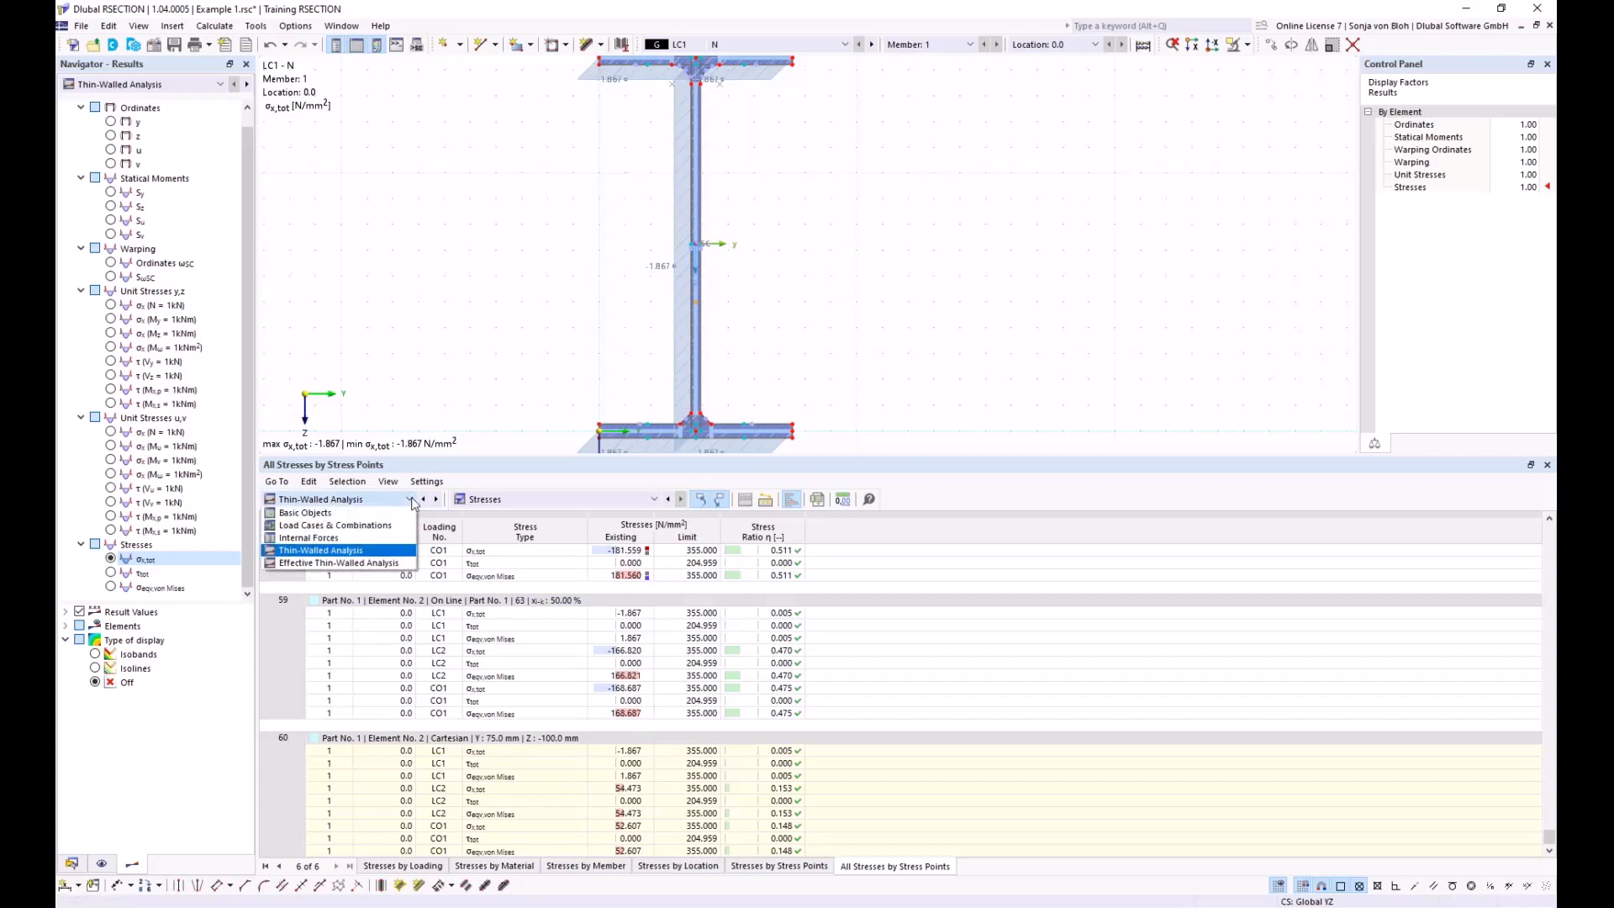
{"action": "left_click", "coordinate": [349, 563]}
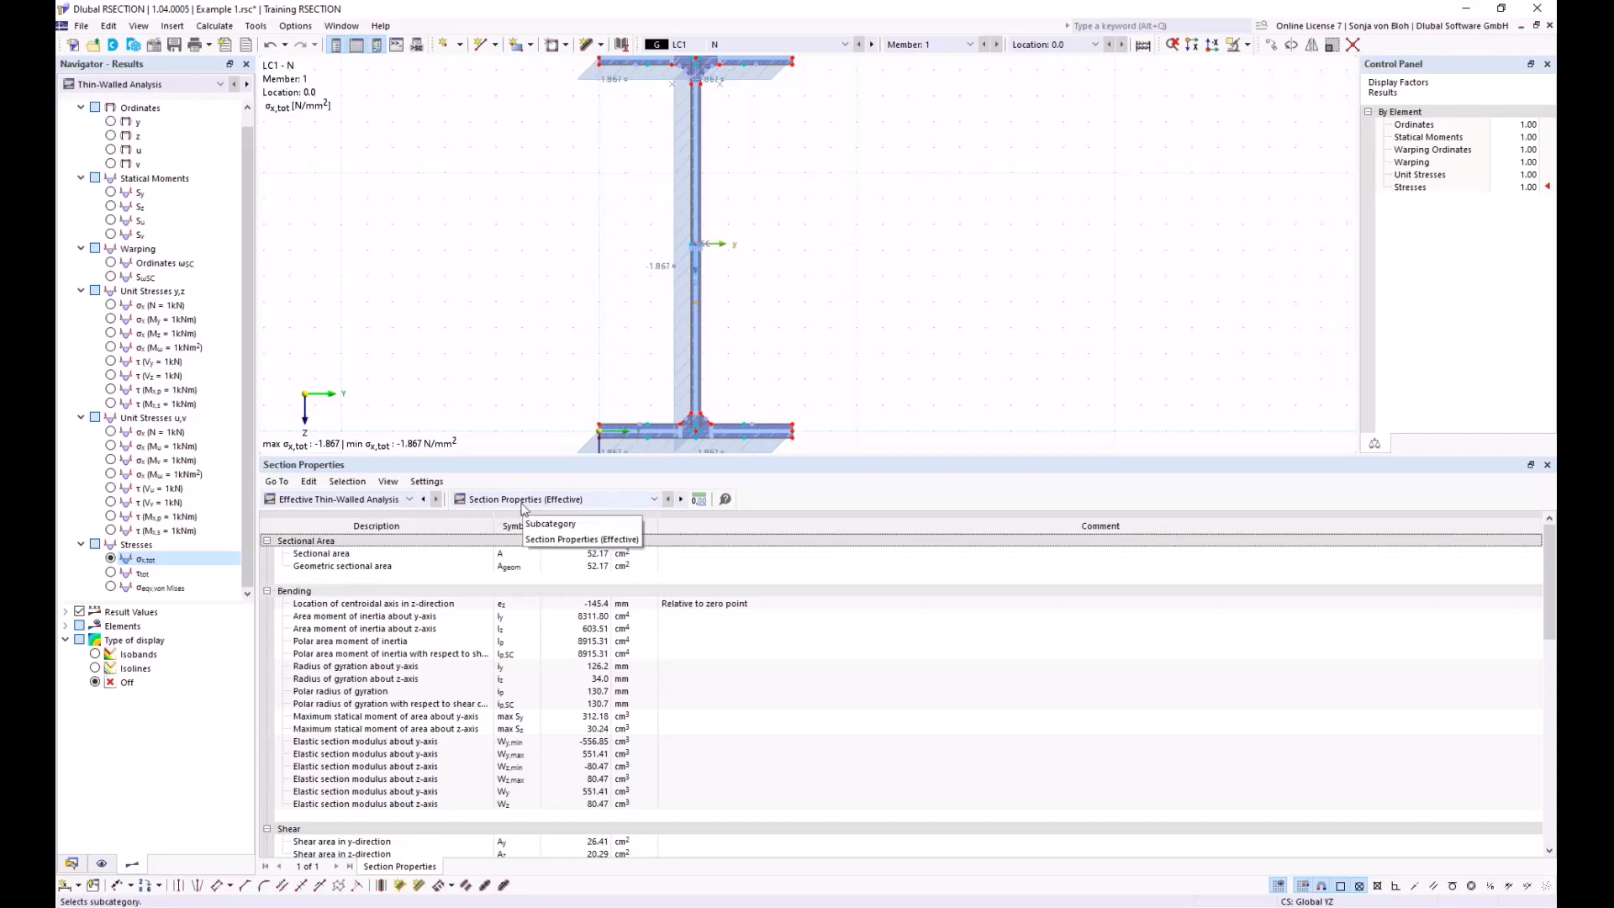
{"action": "left_click", "coordinate": [654, 499]}
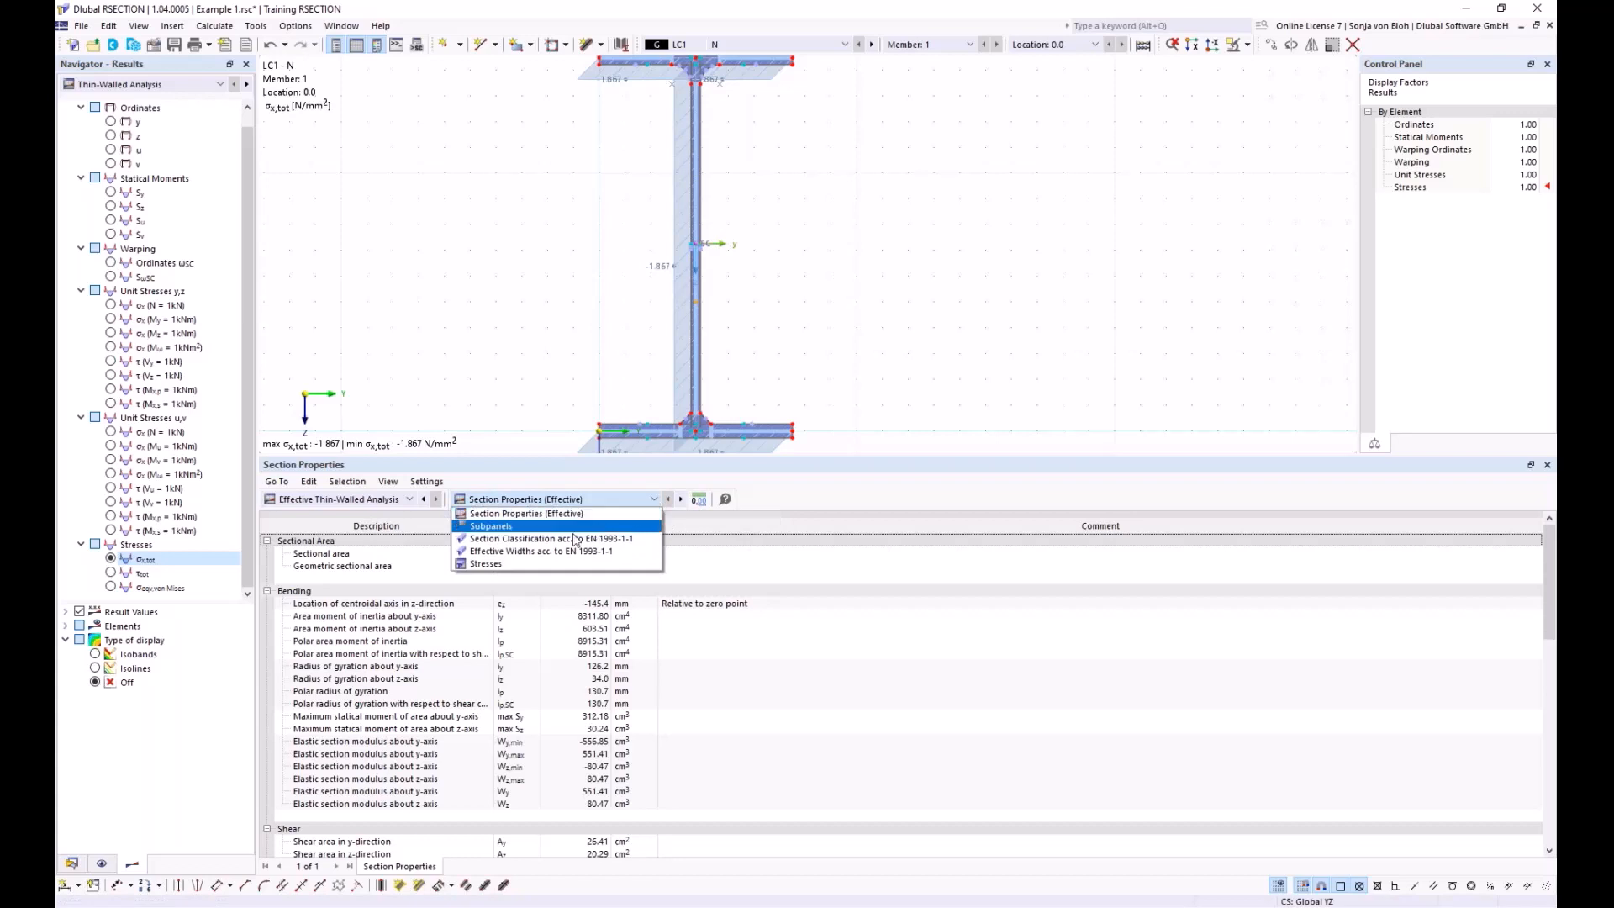
{"action": "left_click", "coordinate": [539, 538]}
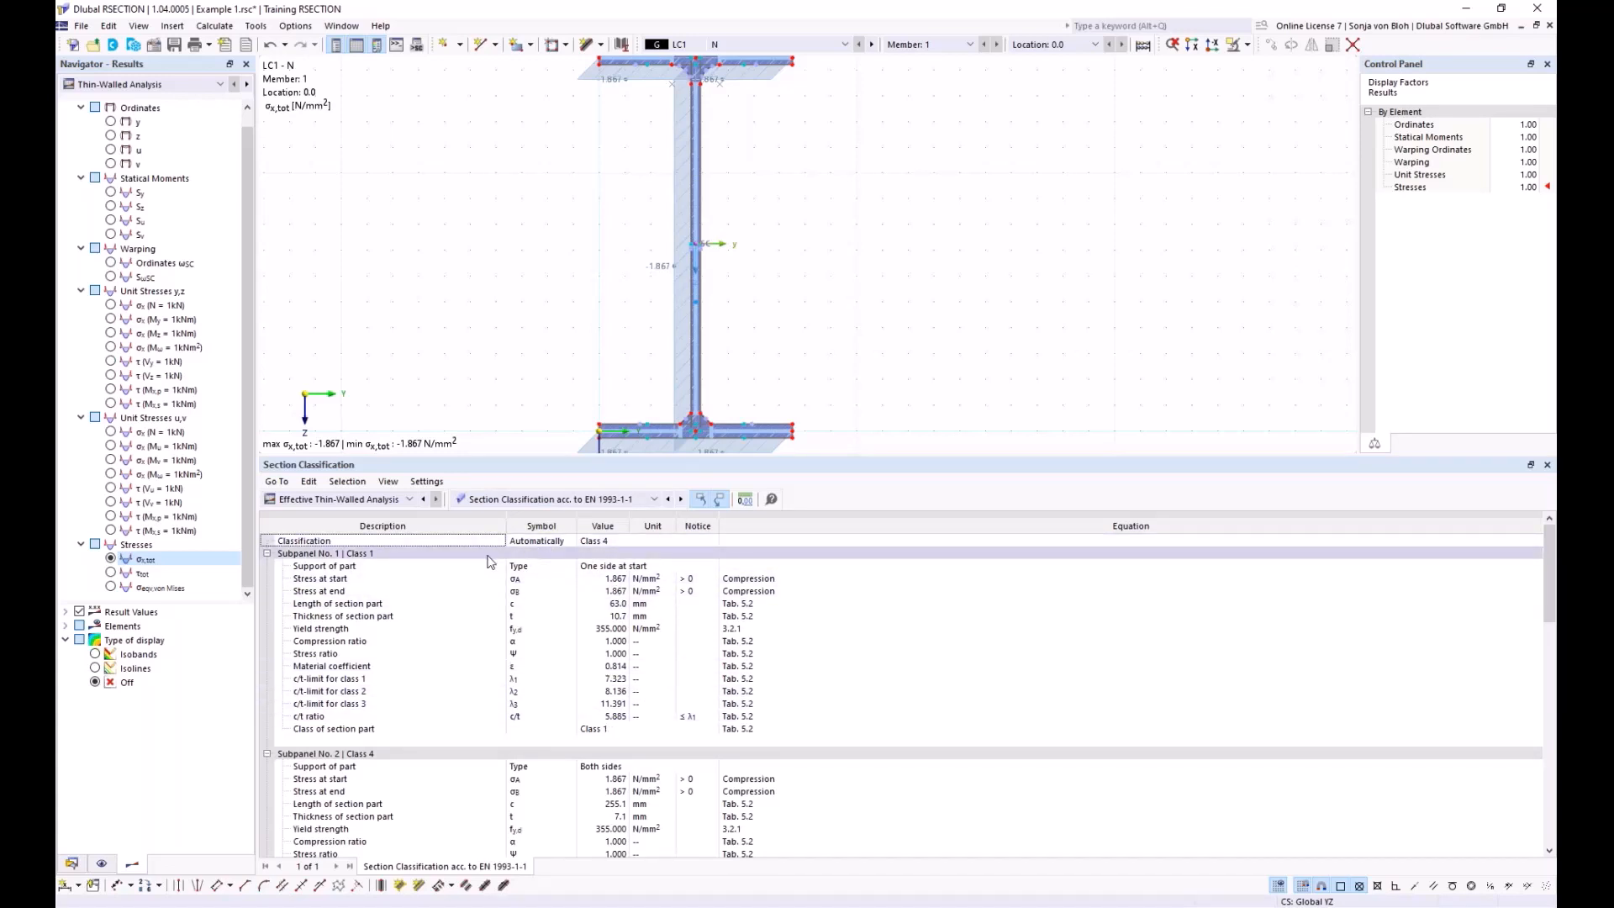
{"action": "left_click", "coordinate": [614, 541]}
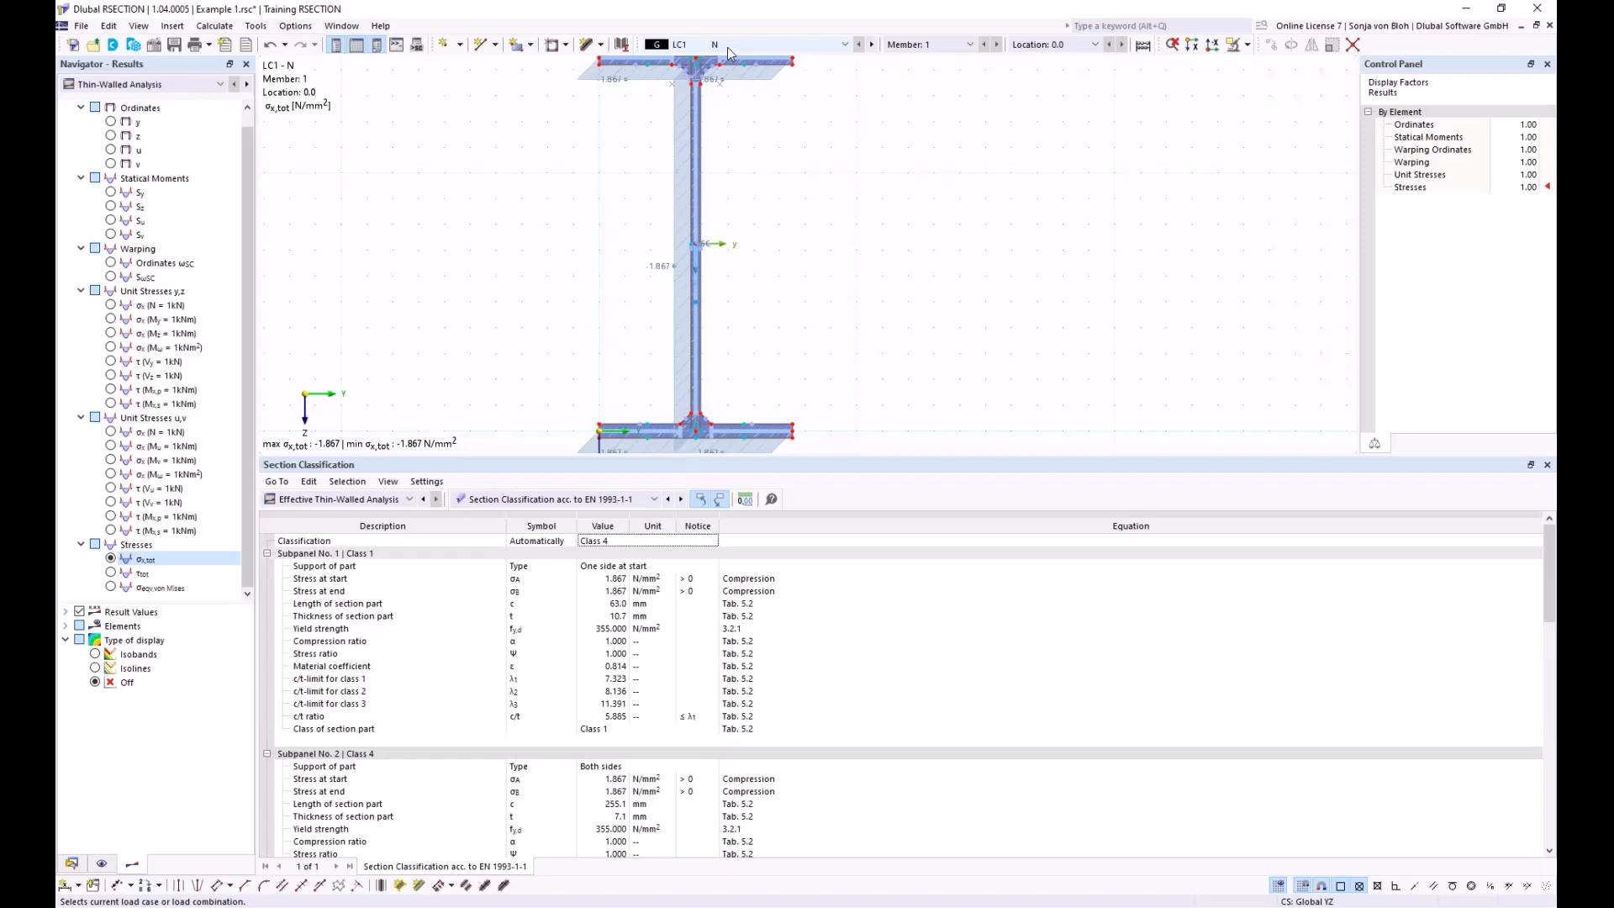
Step: Switch the graphical results to Effective Thin-Walled Analysis, select the web in the graphic and examine the classification of its subpanel No. 2
{"action": "scroll", "coordinate": [691, 276], "scroll_direction": "up", "scroll_amount": 3}
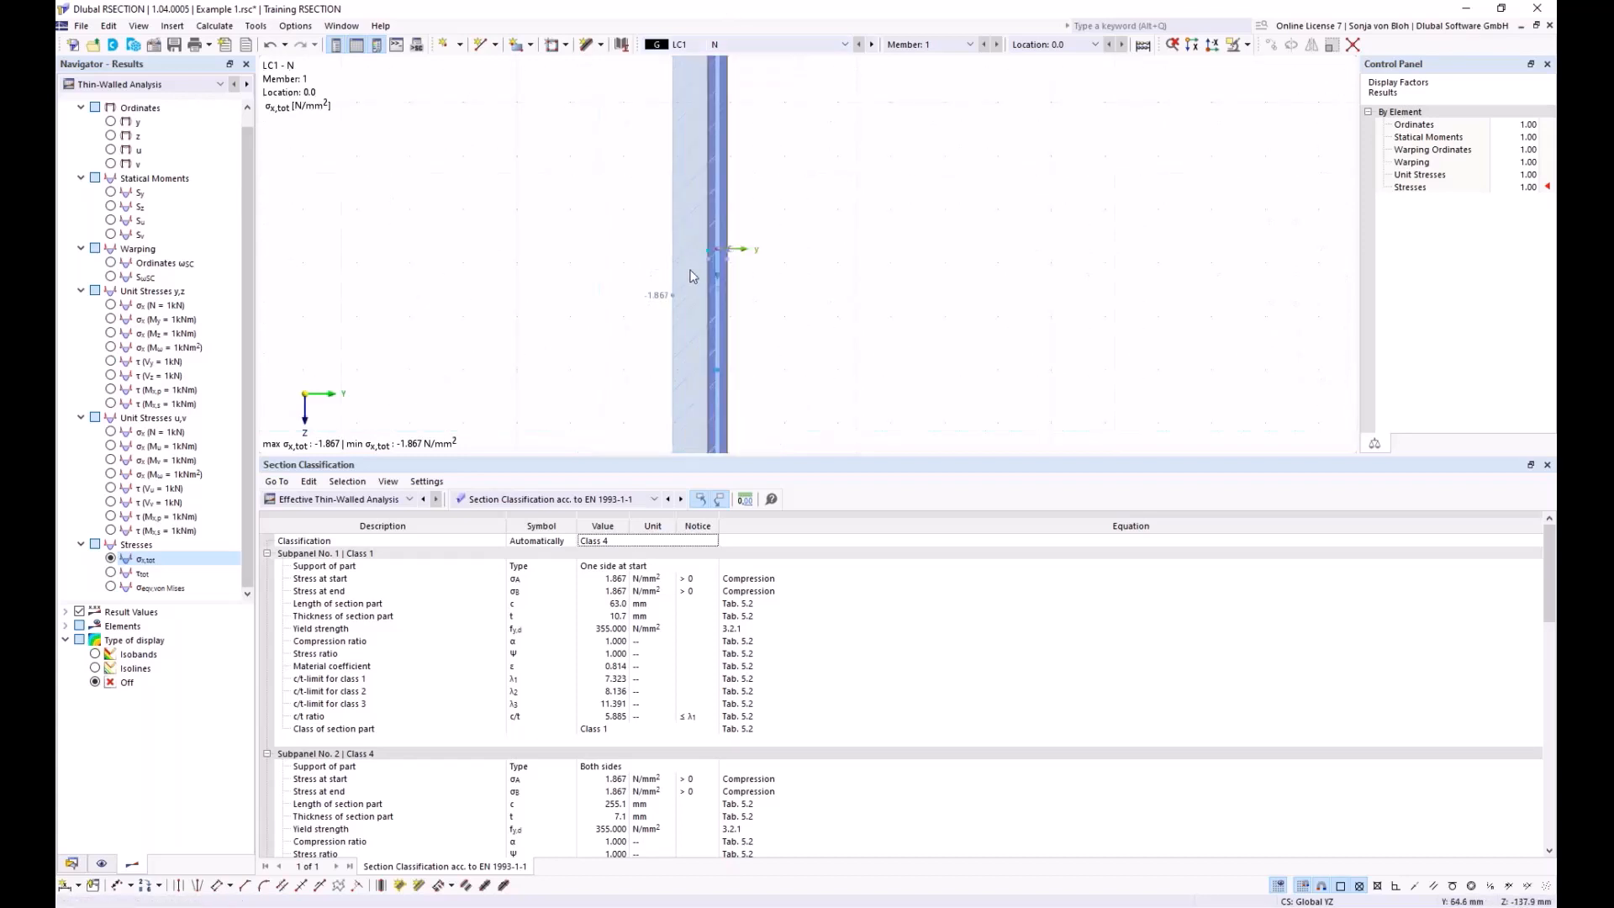
{"action": "left_click", "coordinate": [159, 85]}
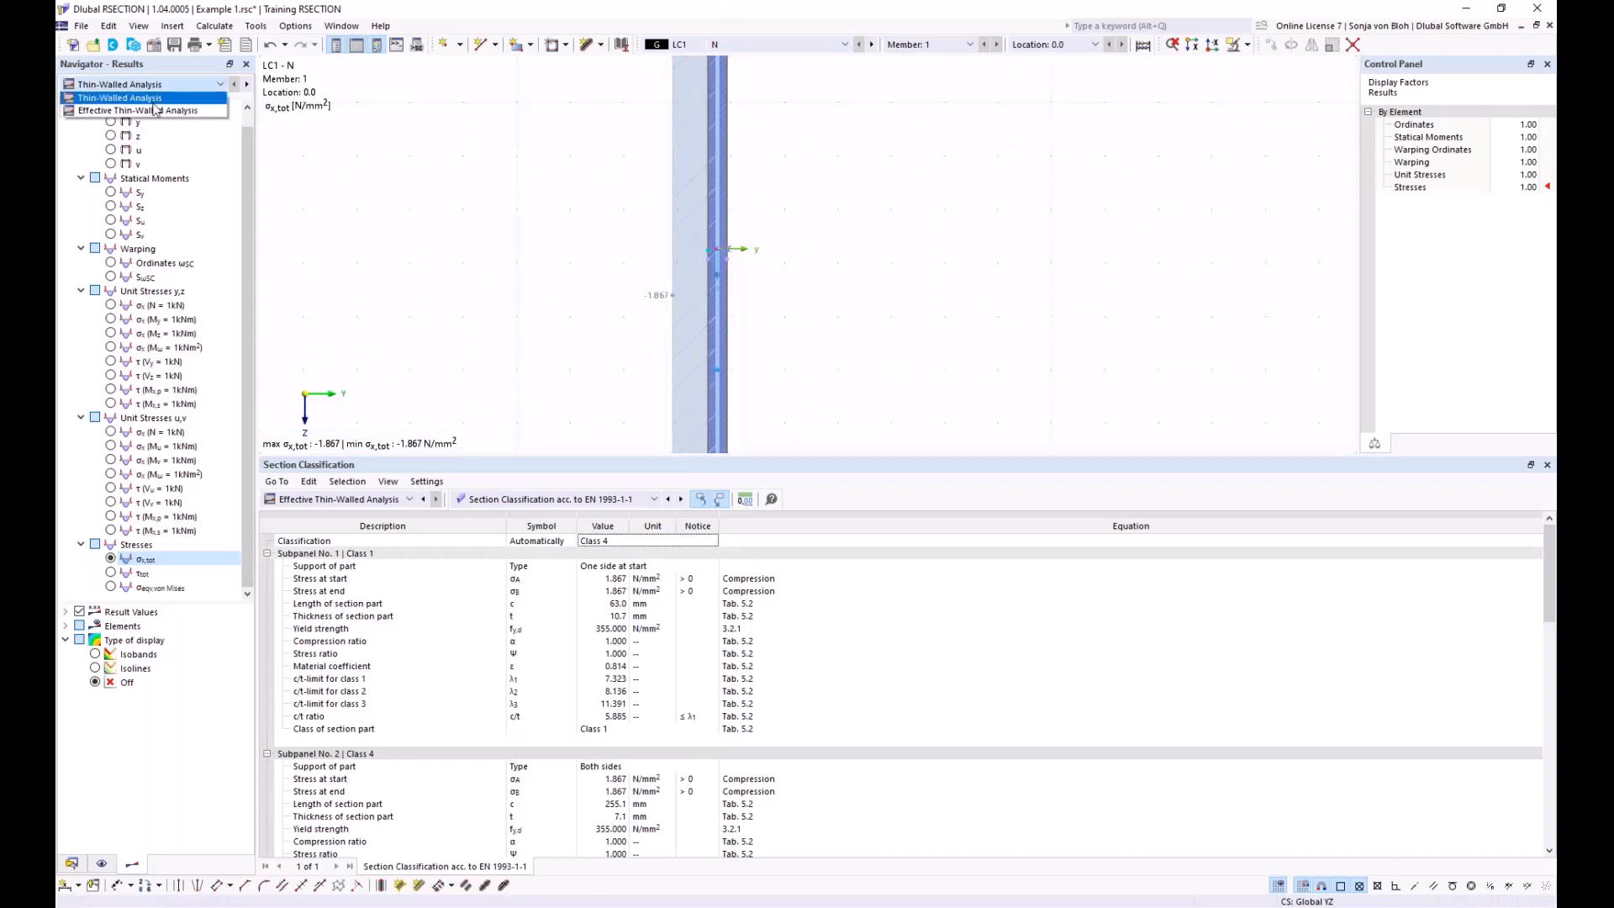
{"action": "left_click", "coordinate": [154, 110]}
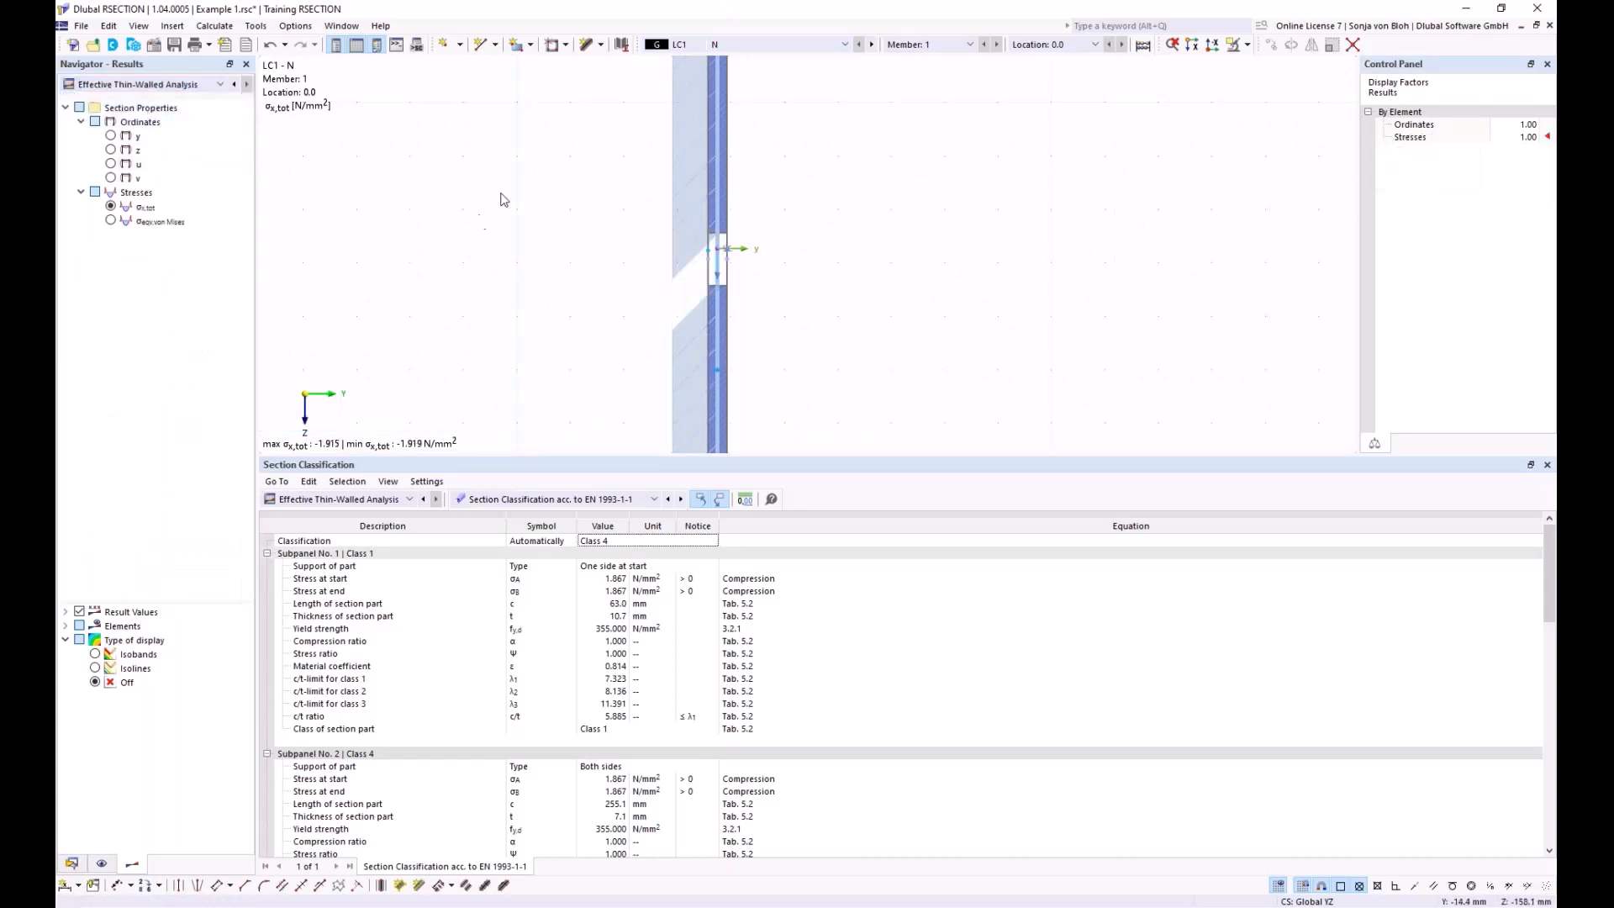
{"action": "scroll", "coordinate": [502, 200], "scroll_direction": "down", "scroll_amount": 3}
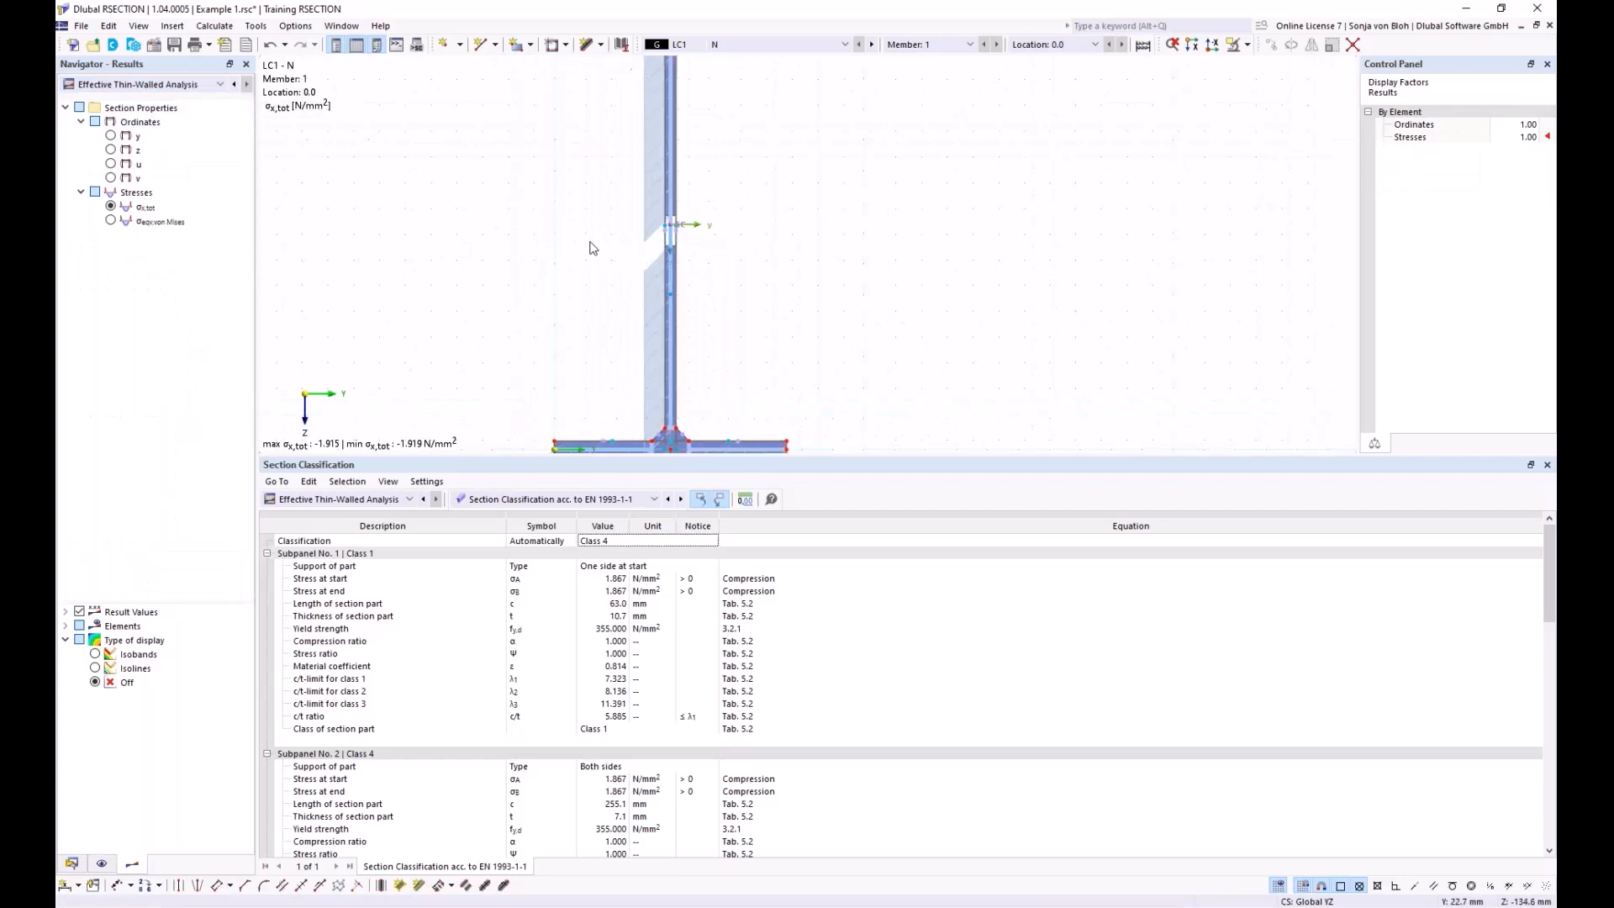
{"action": "left_click", "coordinate": [670, 244]}
{"action": "scroll", "coordinate": [759, 266], "scroll_direction": "down", "scroll_amount": 2}
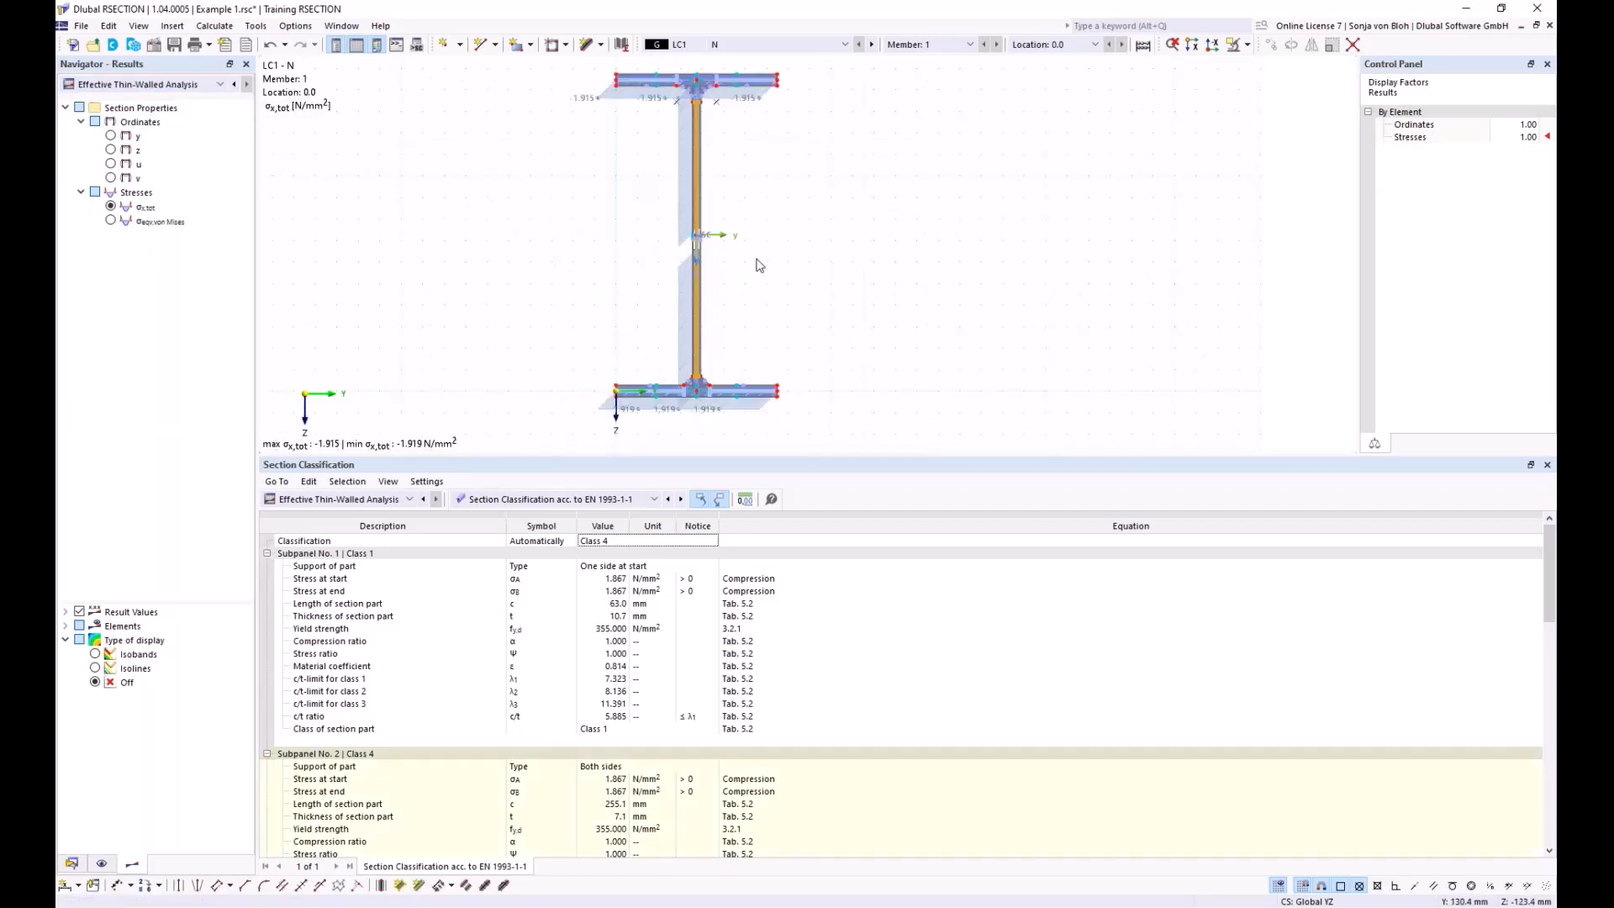
{"action": "scroll", "coordinate": [553, 834], "scroll_direction": "down", "scroll_amount": 3}
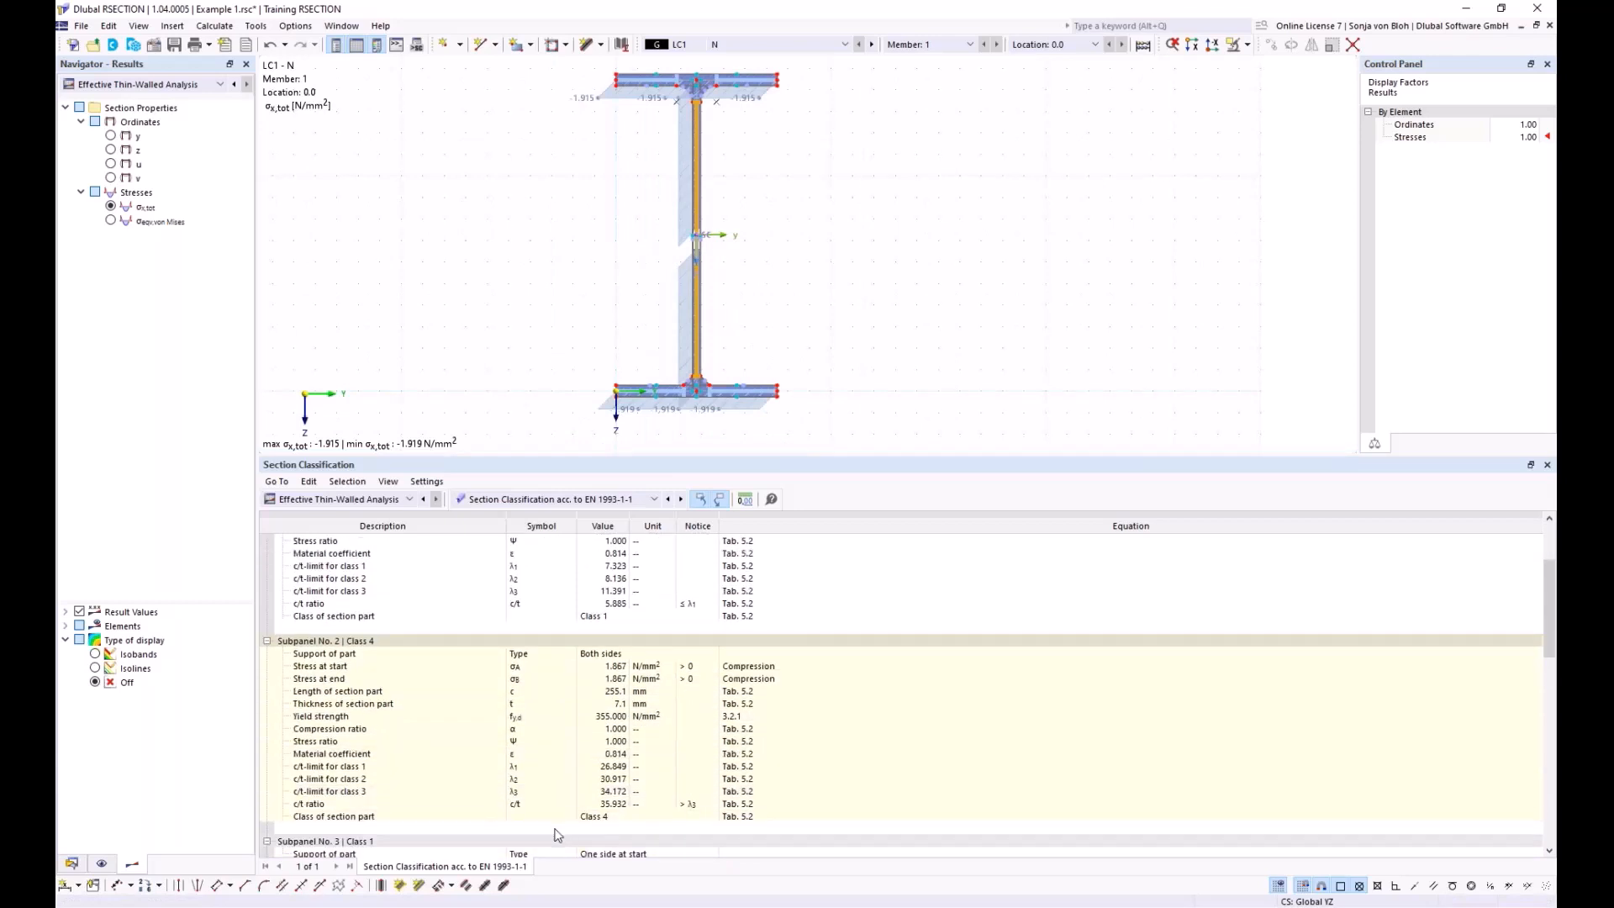
Step: View the Effective Widths acc. to EN 1993-1-1 table and locate the ineffective width of subpanel No. 2 on the web graphic
{"action": "left_click", "coordinate": [657, 502]}
{"action": "left_click", "coordinate": [579, 548]}
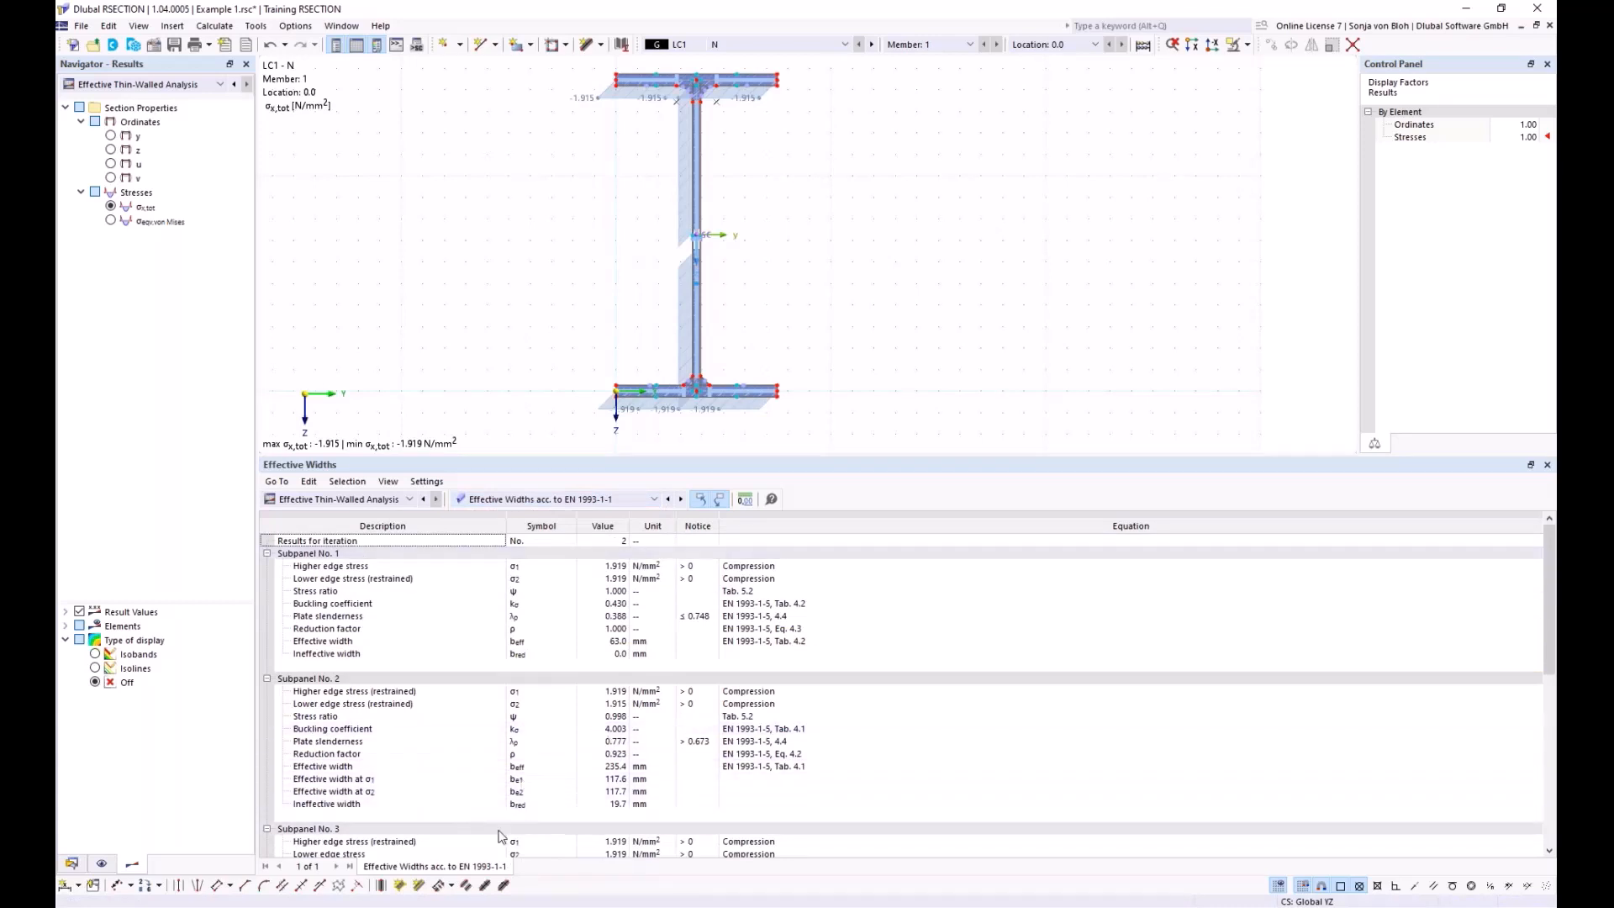
{"action": "left_click", "coordinate": [348, 805]}
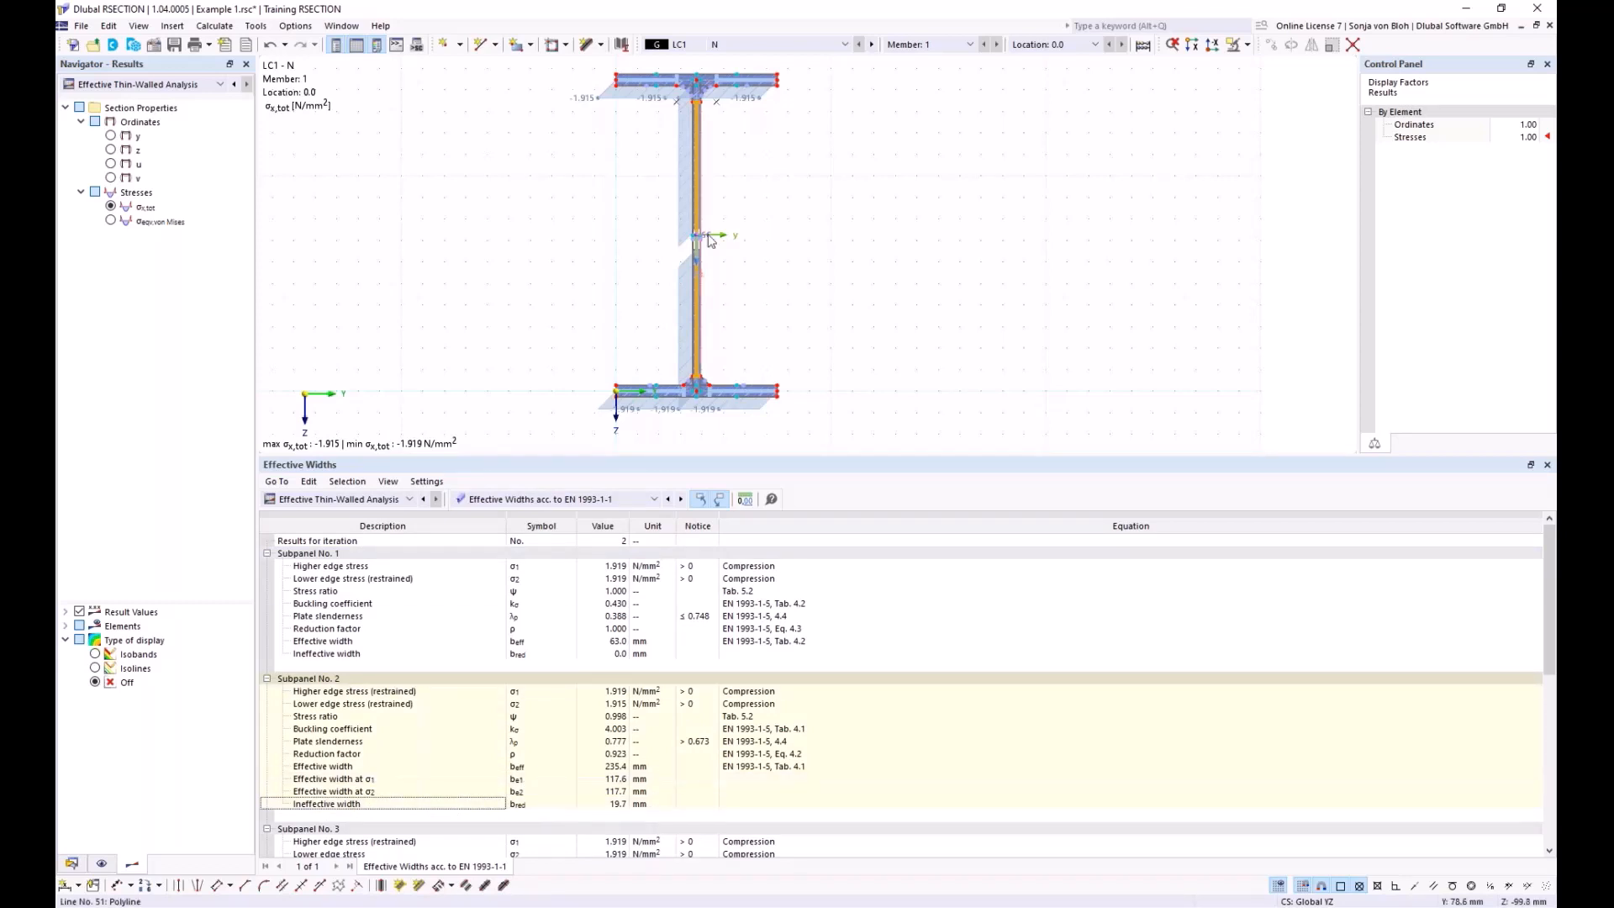
{"action": "scroll", "coordinate": [681, 243], "scroll_direction": "up", "scroll_amount": 5}
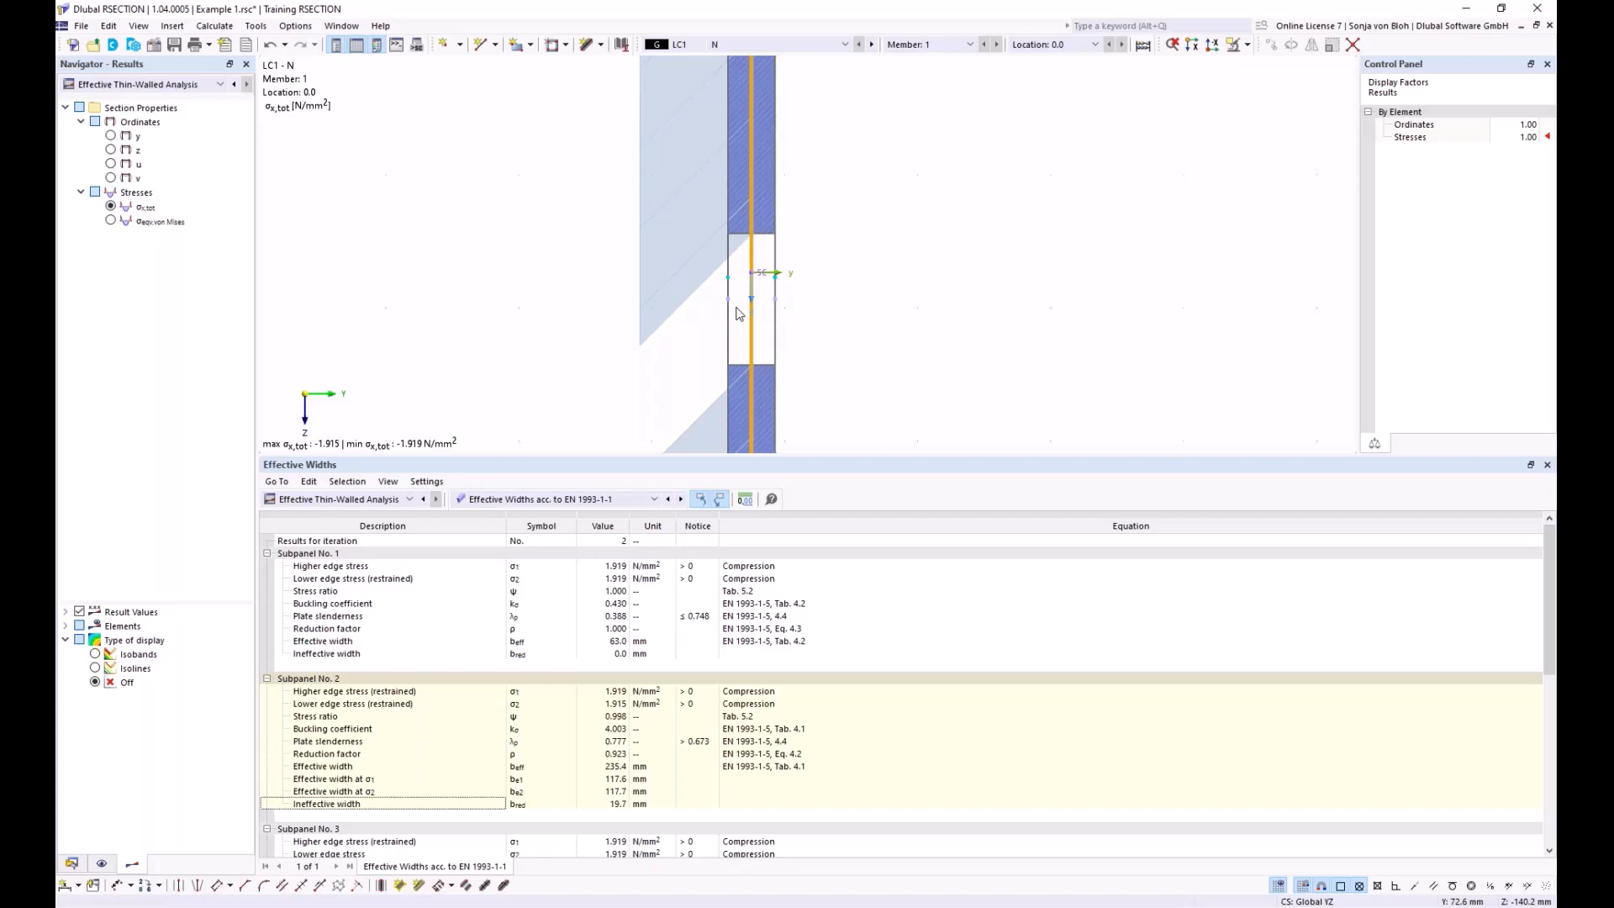
{"action": "scroll", "coordinate": [736, 313], "scroll_direction": "down", "scroll_amount": 5}
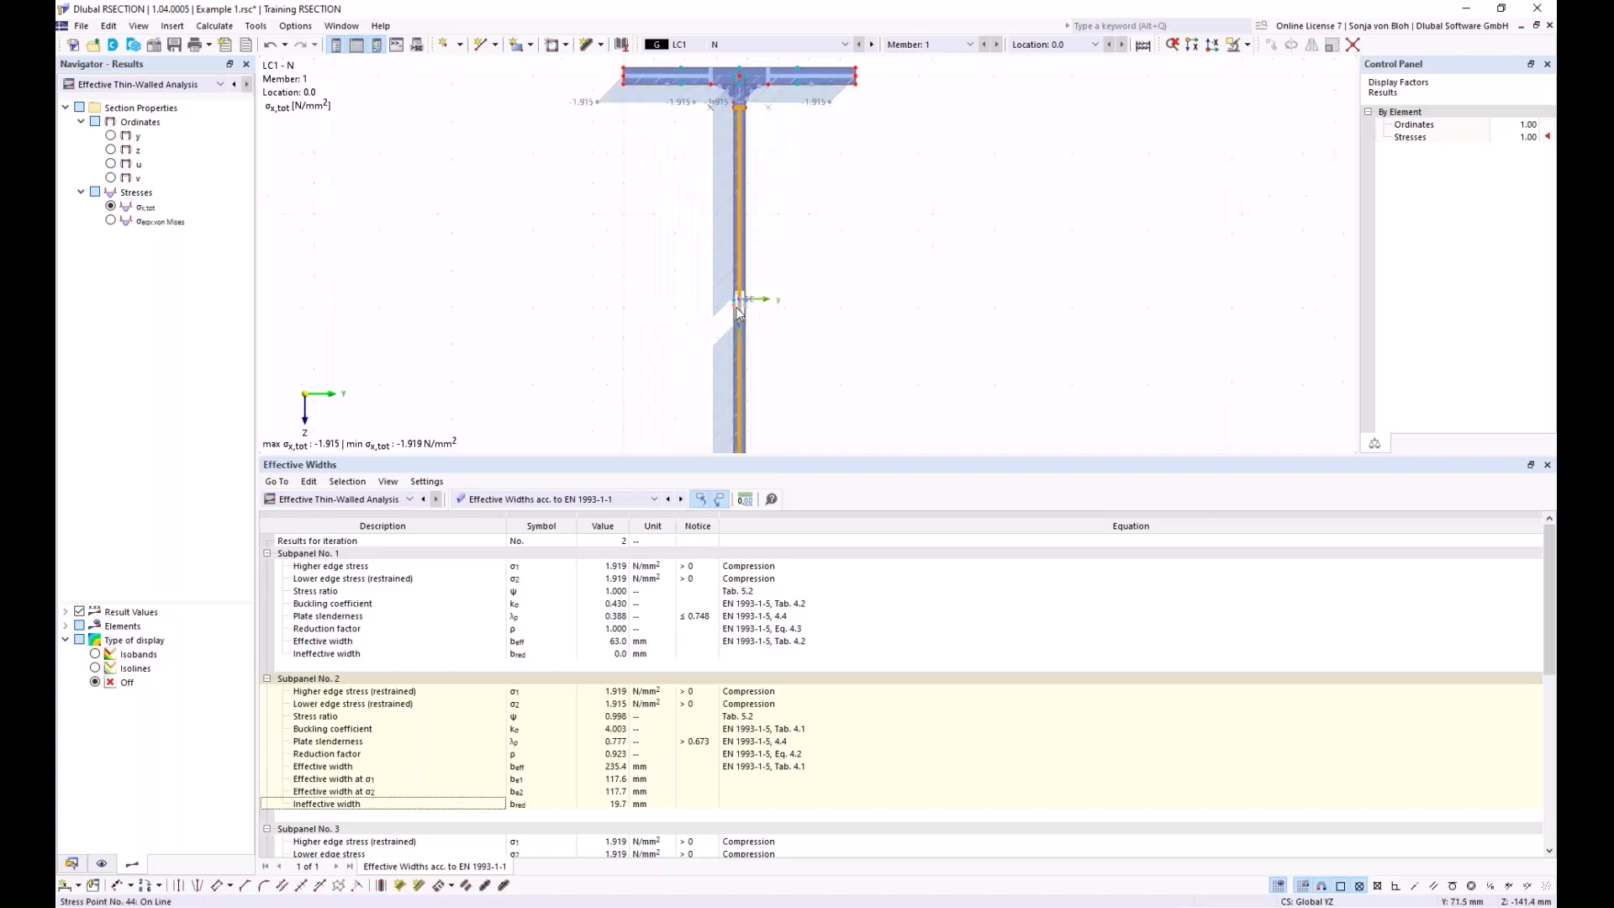
Step: Enlarge the graphics area around the whole section and display the effective results of load case LC2
{"action": "left_click_drag", "start_coordinate": [616, 454], "coordinate": [616, 521]}
{"action": "scroll", "coordinate": [615, 290], "scroll_direction": "up", "scroll_amount": 3}
{"action": "scroll", "coordinate": [593, 294], "scroll_direction": "down", "scroll_amount": 3}
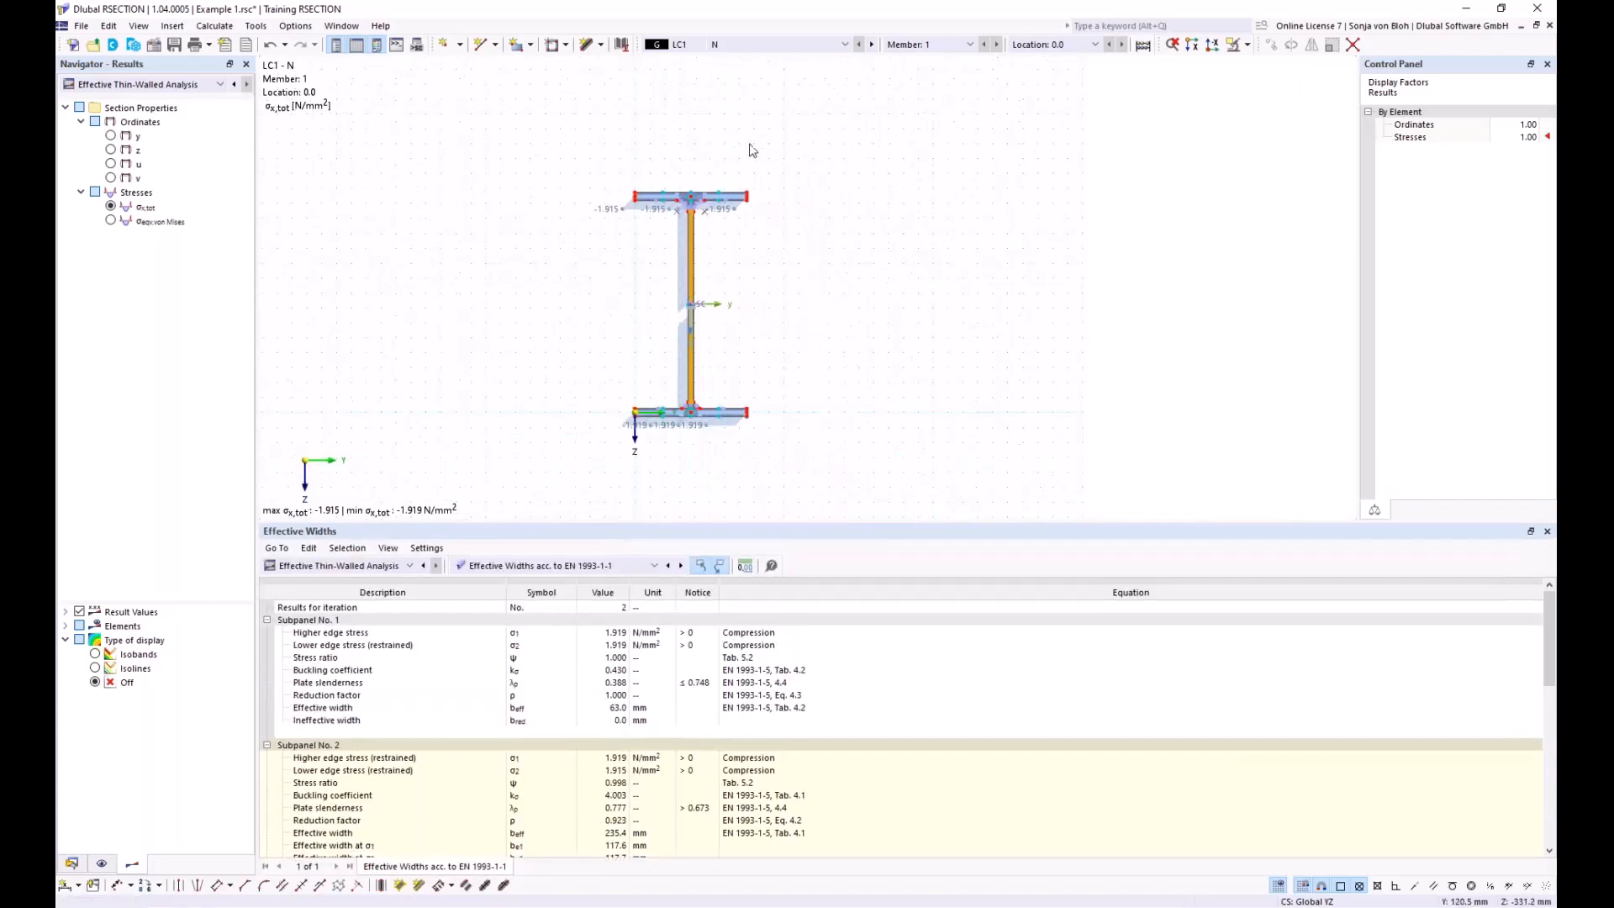
{"action": "scroll", "coordinate": [757, 117], "scroll_direction": "up", "scroll_amount": 2}
{"action": "middle_click_drag", "start_coordinate": [846, 235], "coordinate": [852, 229]}
{"action": "middle_click_drag", "start_coordinate": [814, 163], "coordinate": [857, 65]}
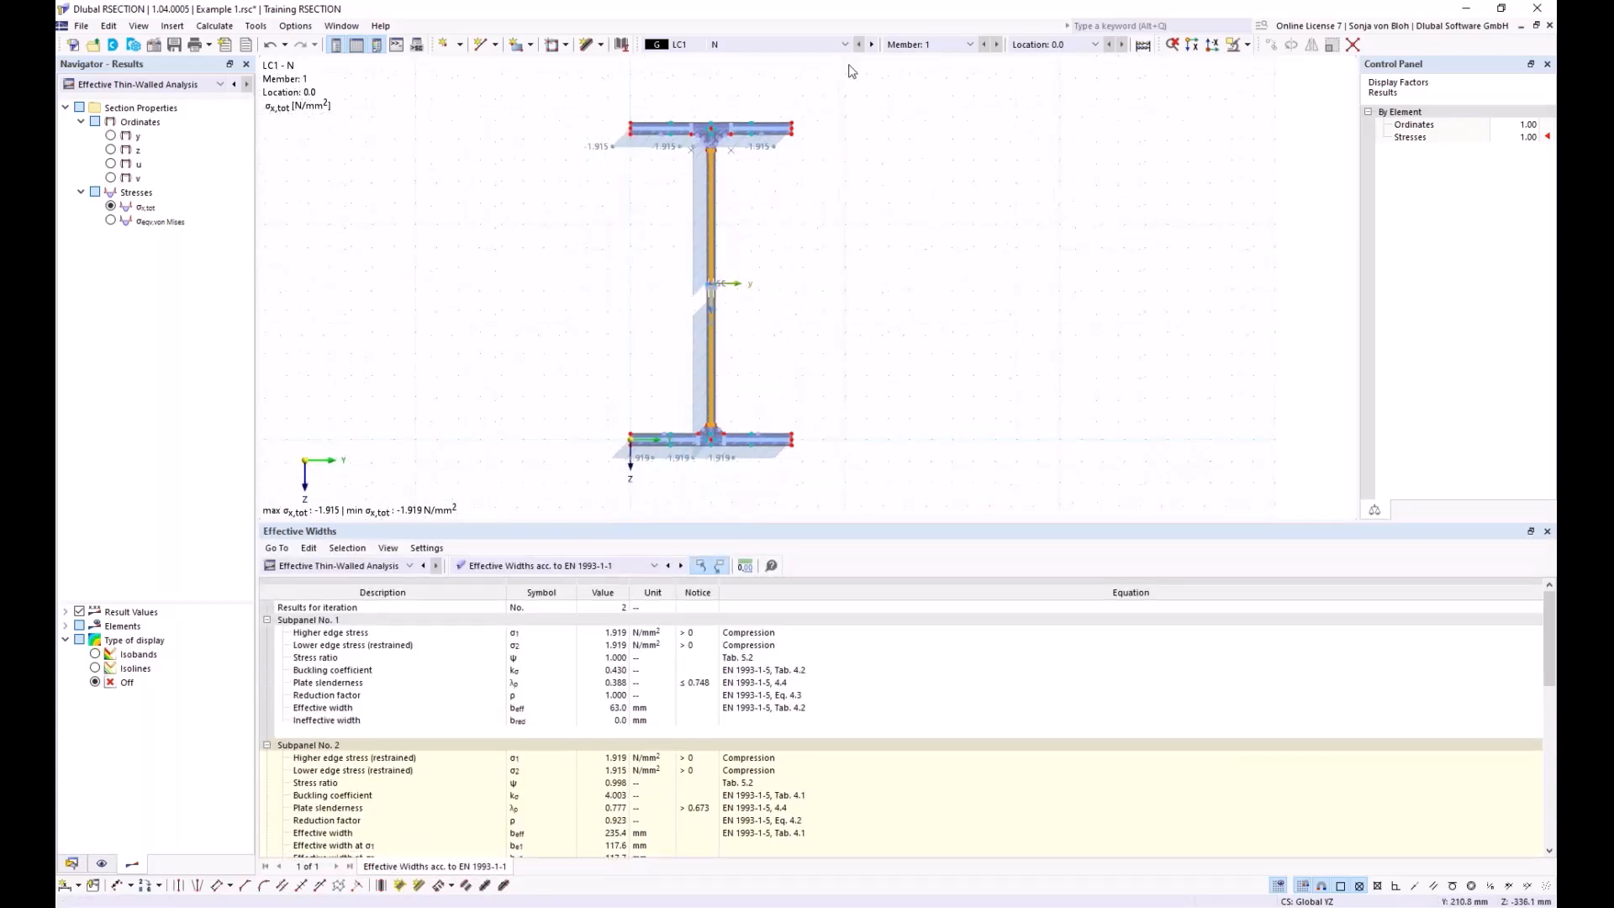
{"action": "left_click", "coordinate": [844, 43]}
{"action": "left_click", "coordinate": [758, 72]}
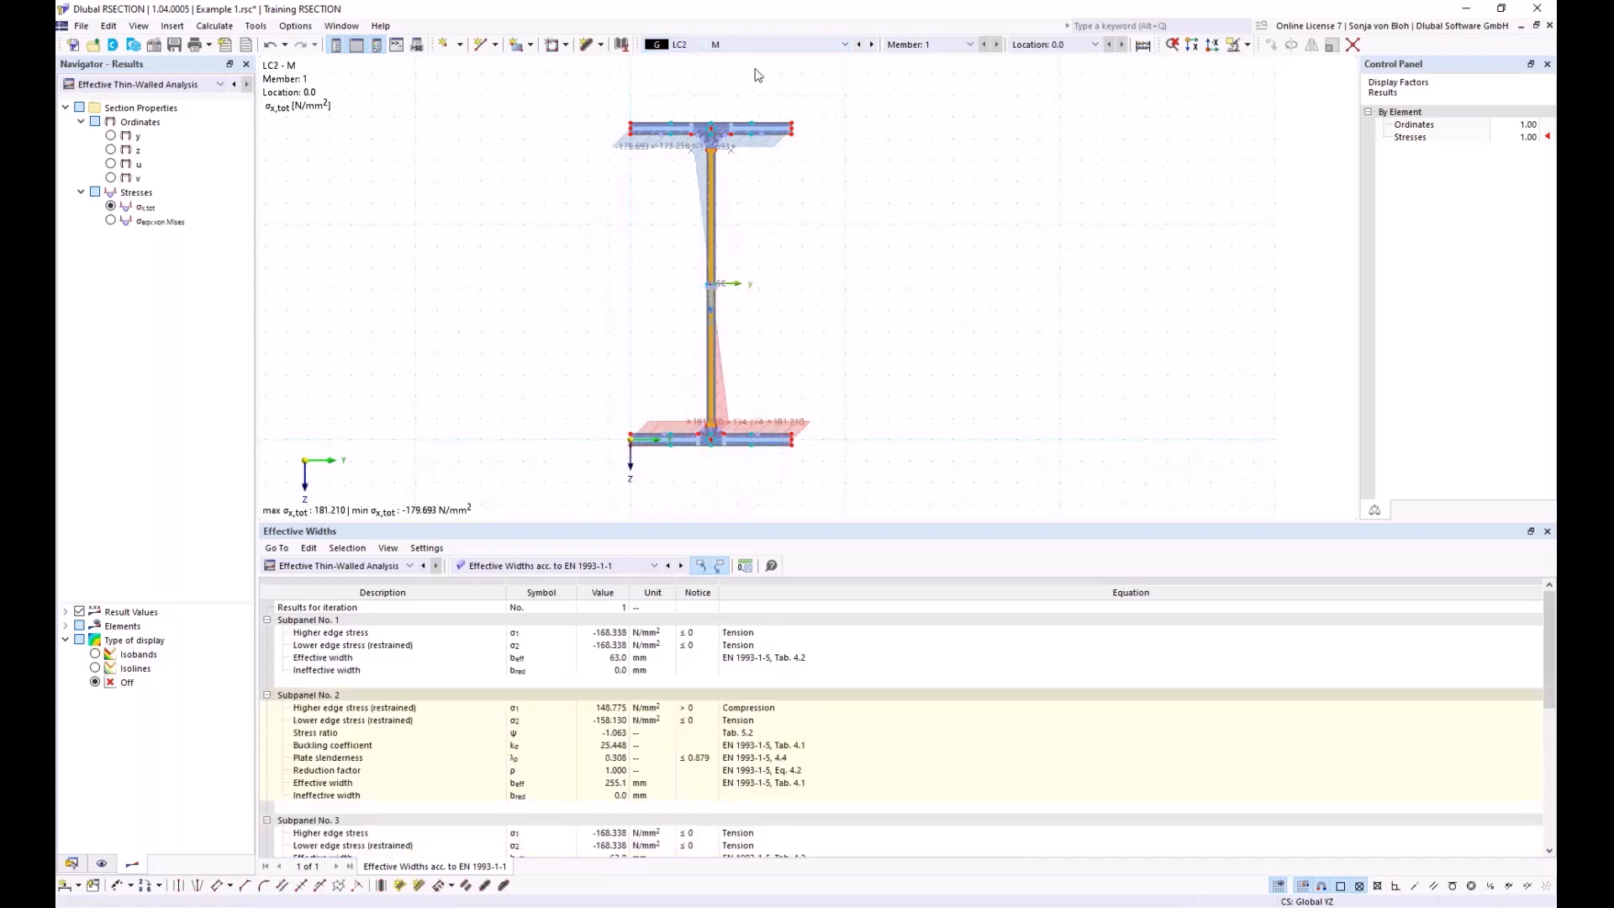
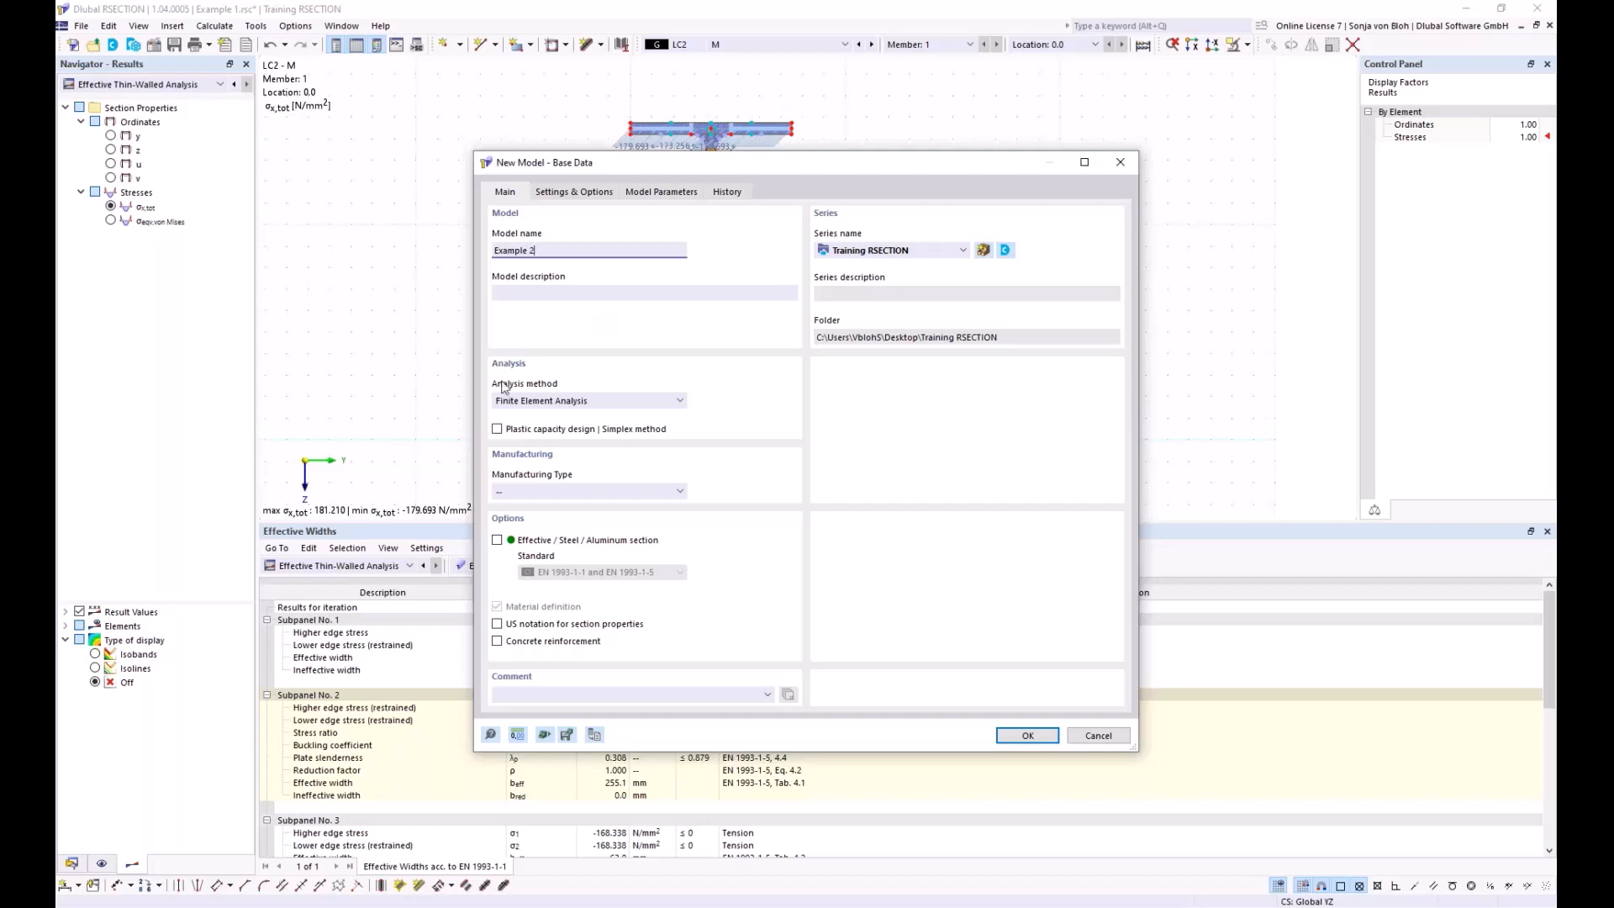
Step: Create the model Example 2 with Thin-Walled Analysis and the effective steel section option to EN 1993-1-1 and EN 1993-1-5
{"action": "left_click", "coordinate": [679, 401]}
{"action": "left_click", "coordinate": [561, 428]}
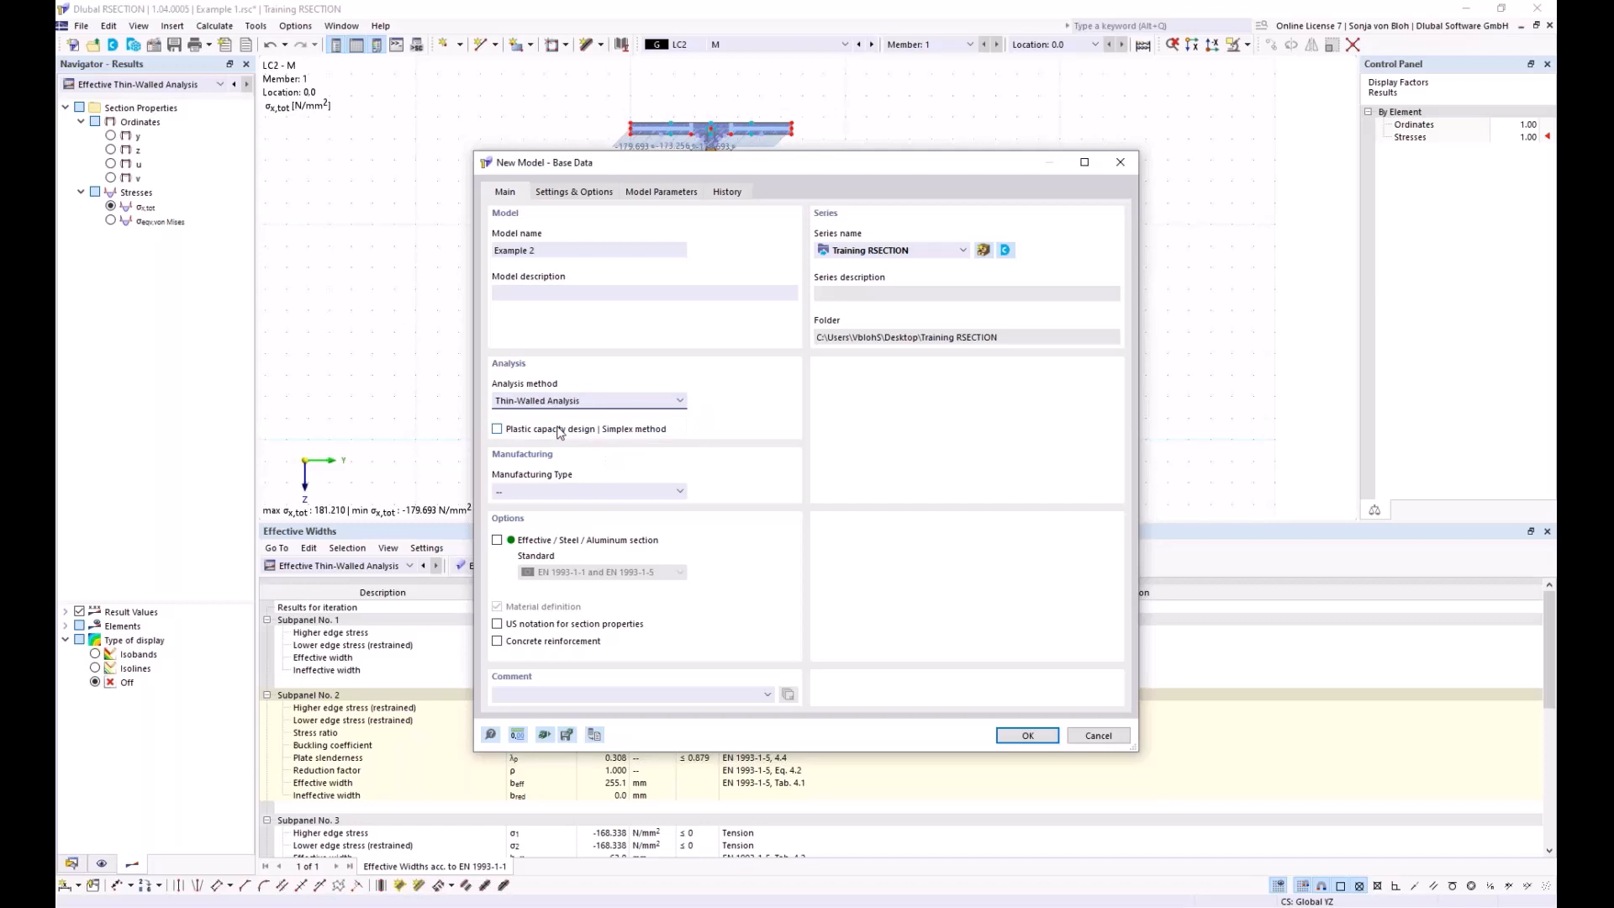
{"action": "left_click", "coordinate": [501, 541]}
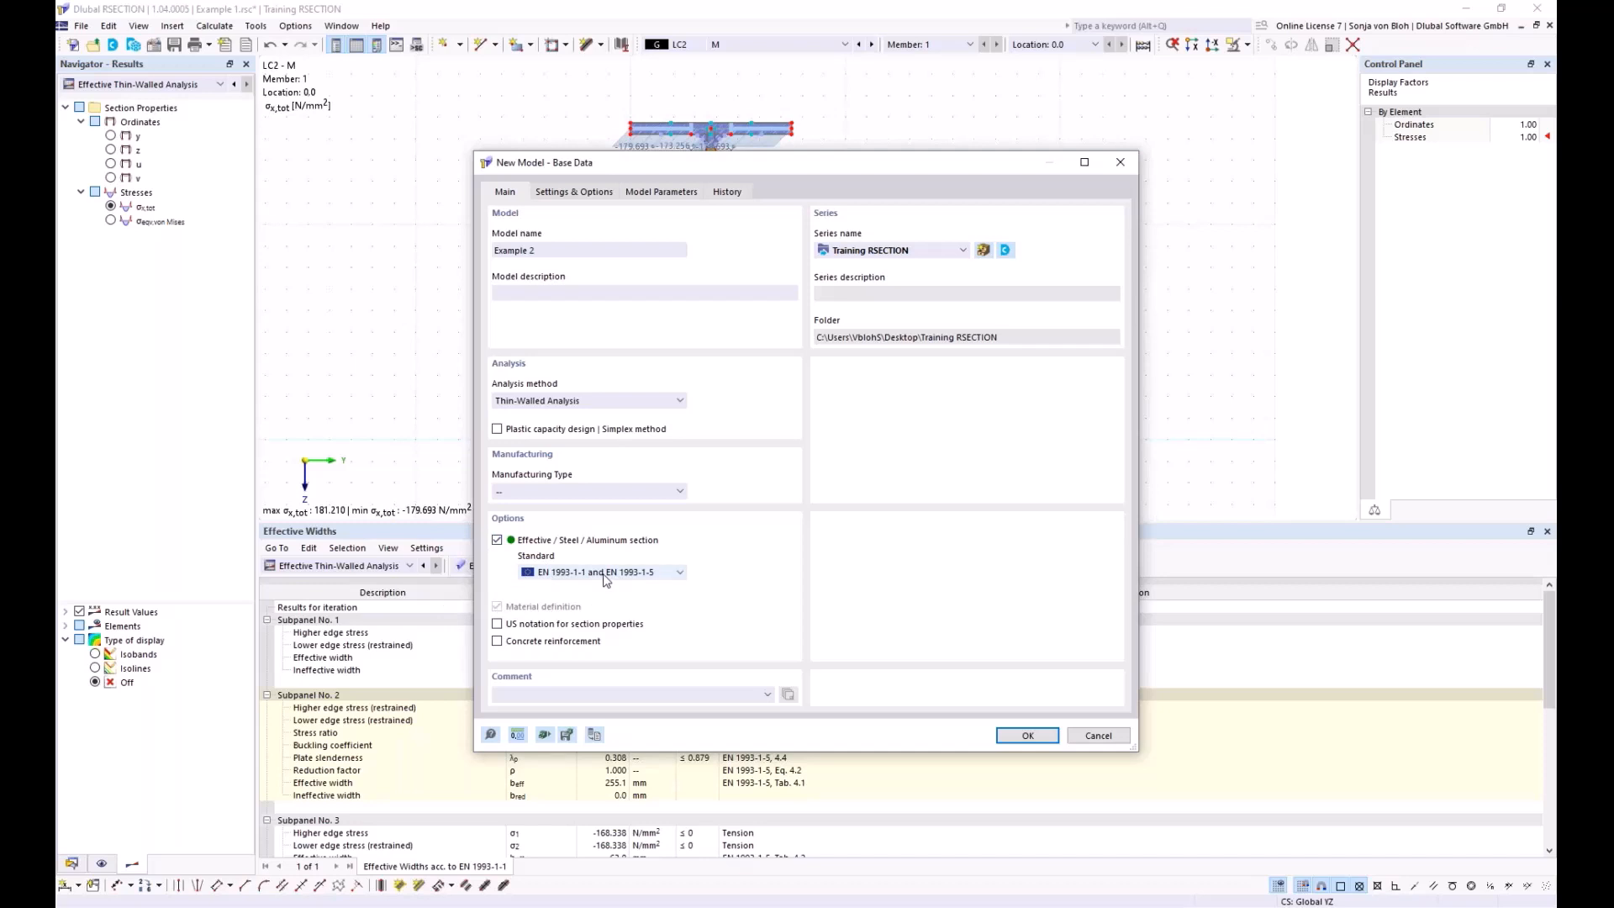
{"action": "left_click", "coordinate": [1027, 736]}
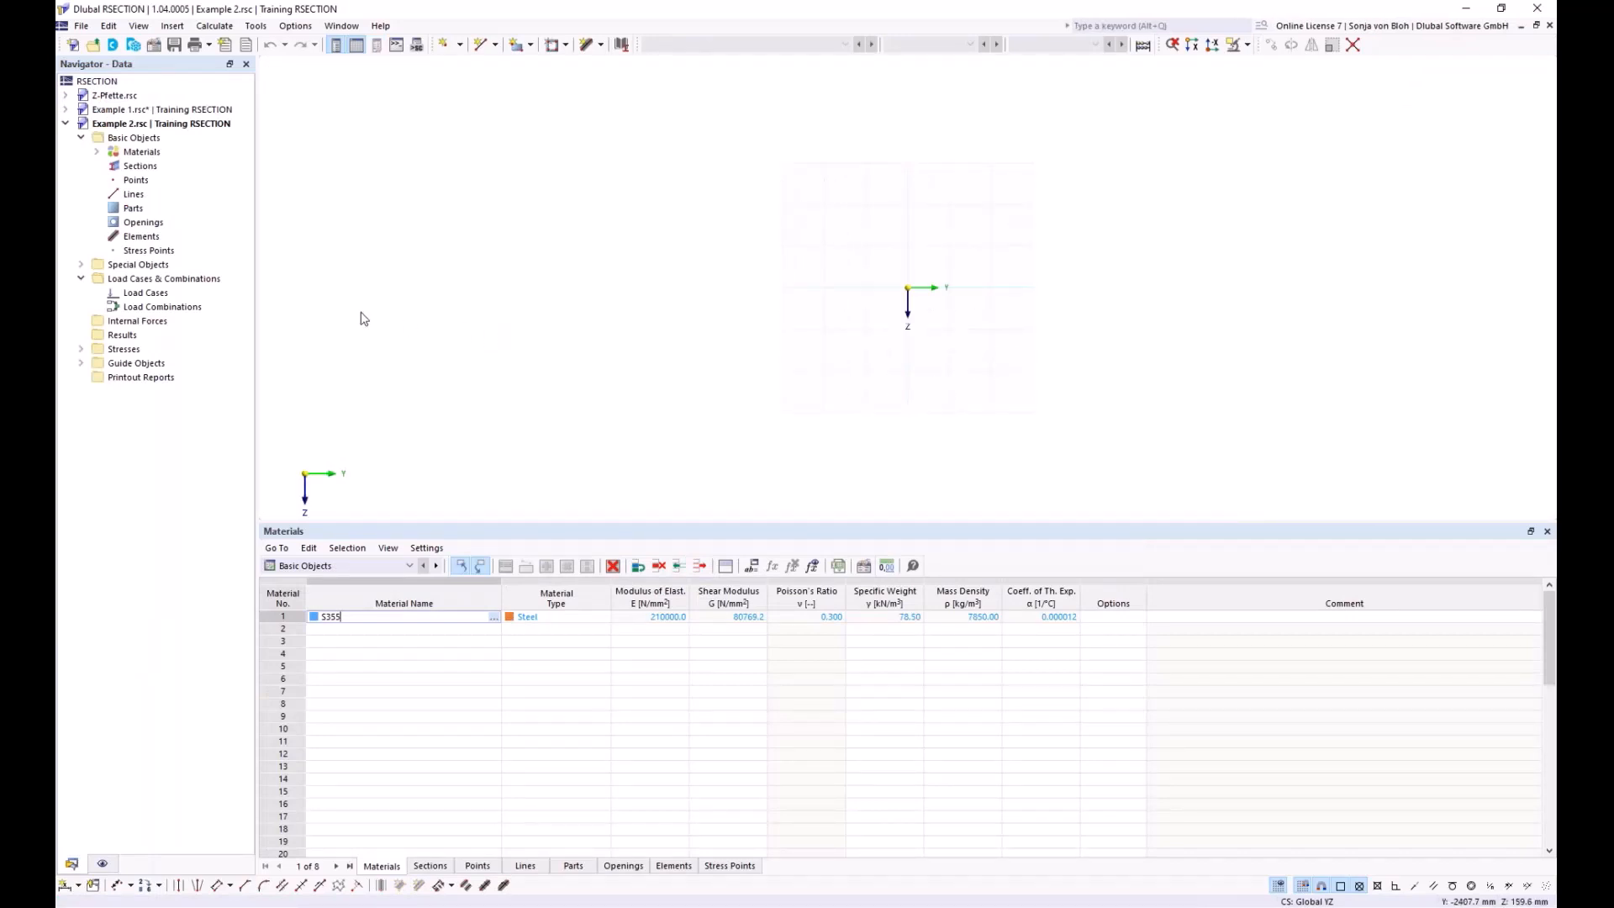
Step: Change material no. 1 of Example 2 to S235 of the Steel S series from the material library
{"action": "left_click", "coordinate": [96, 153]}
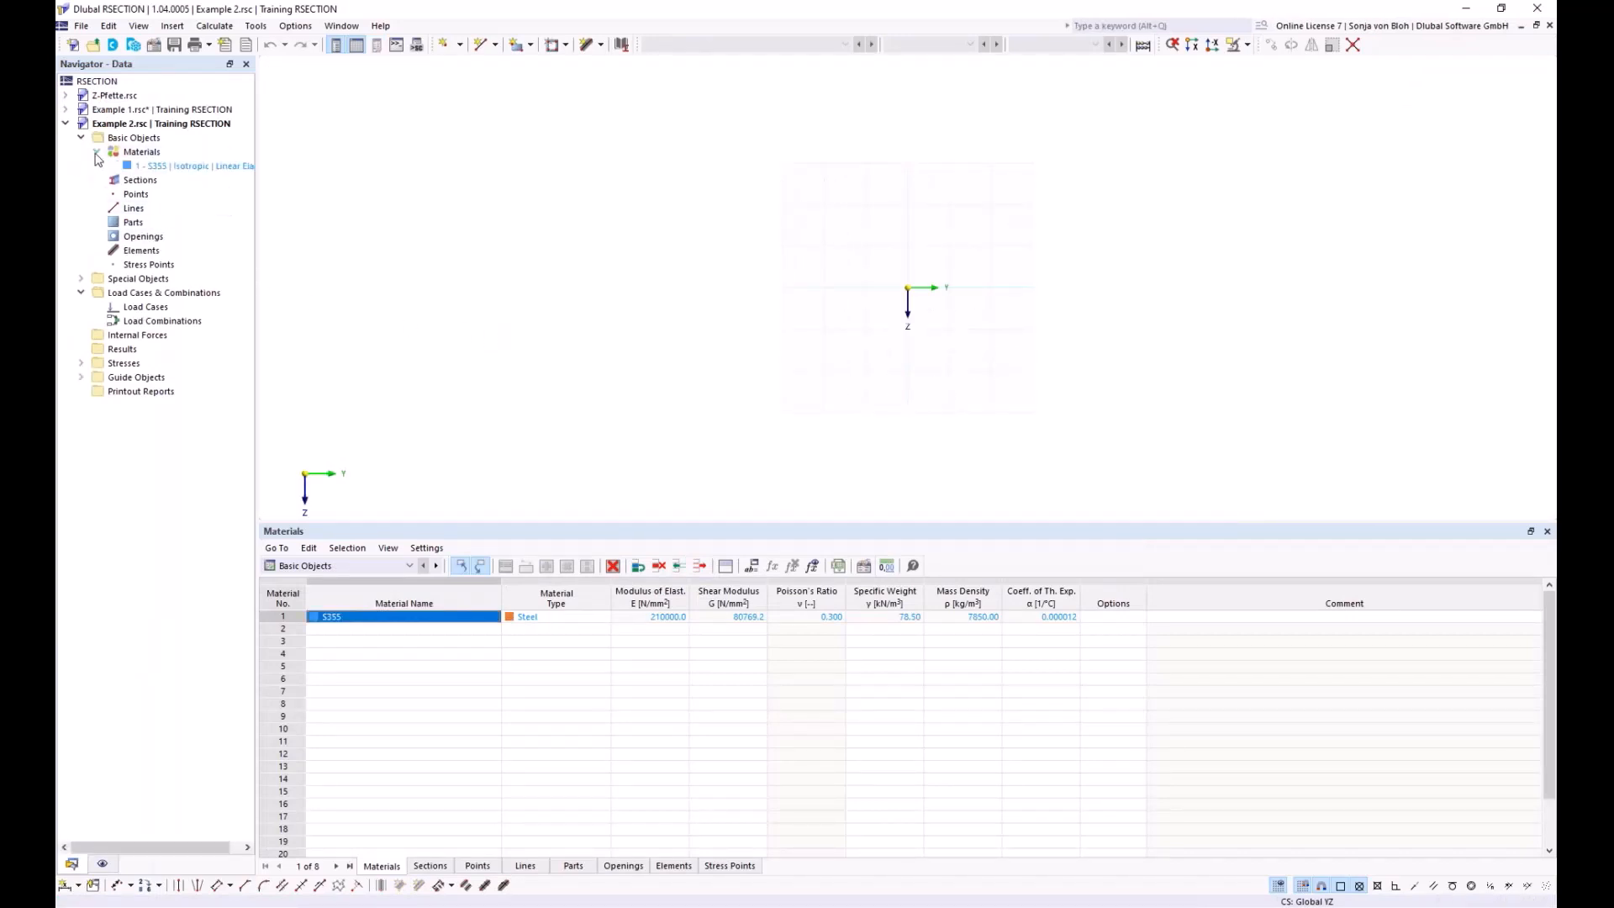
{"action": "double_click", "coordinate": [185, 165]}
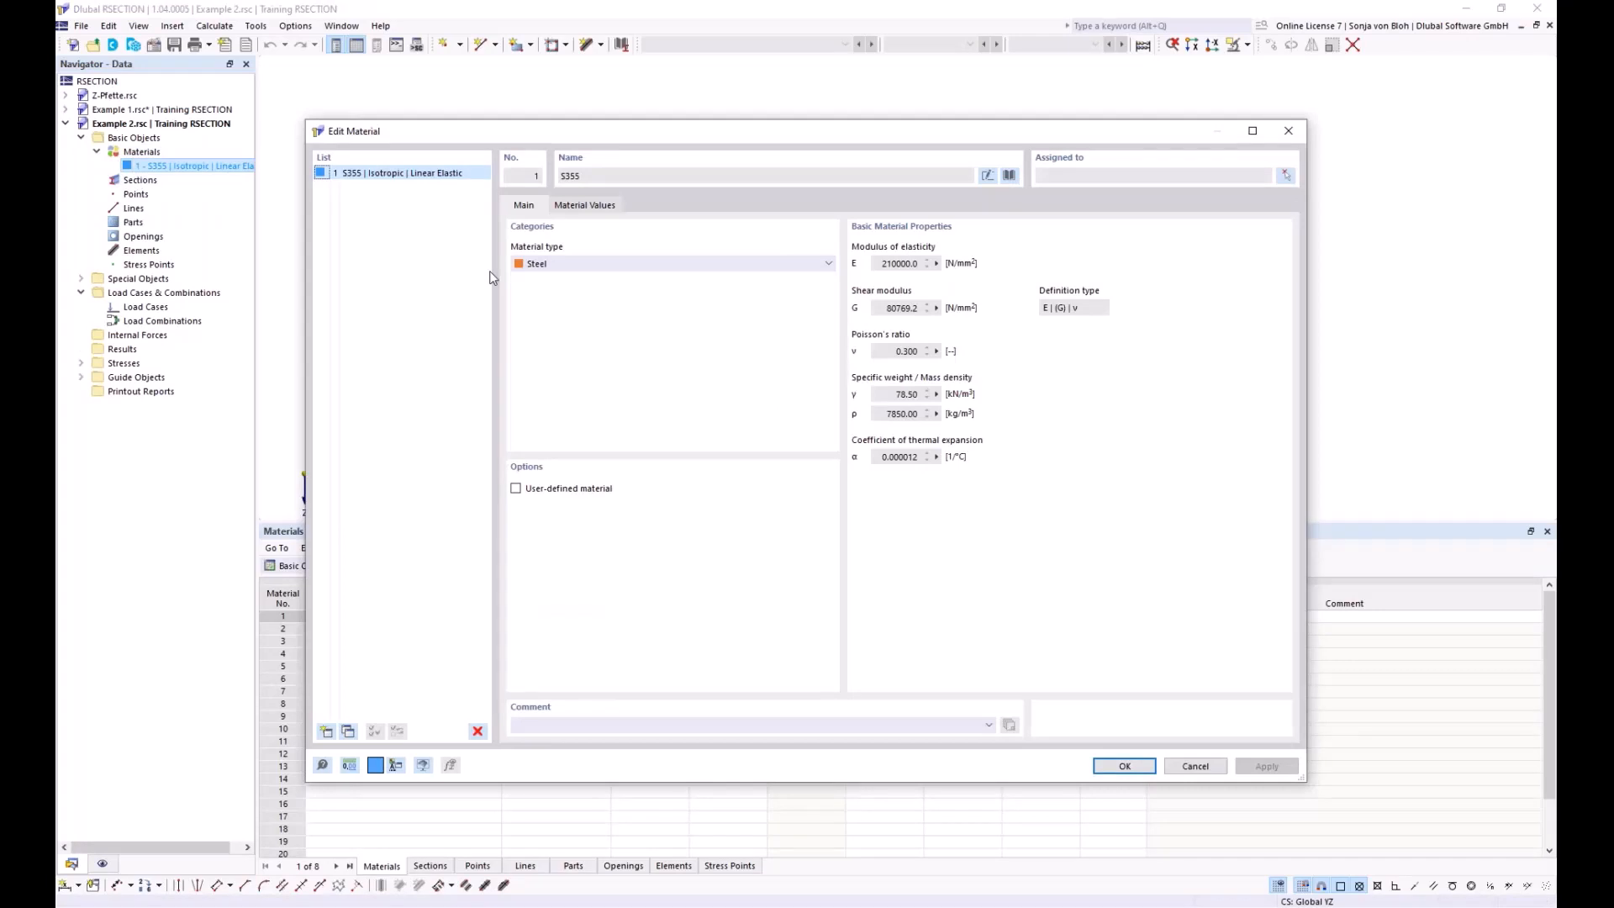
{"action": "left_click", "coordinate": [1015, 175]}
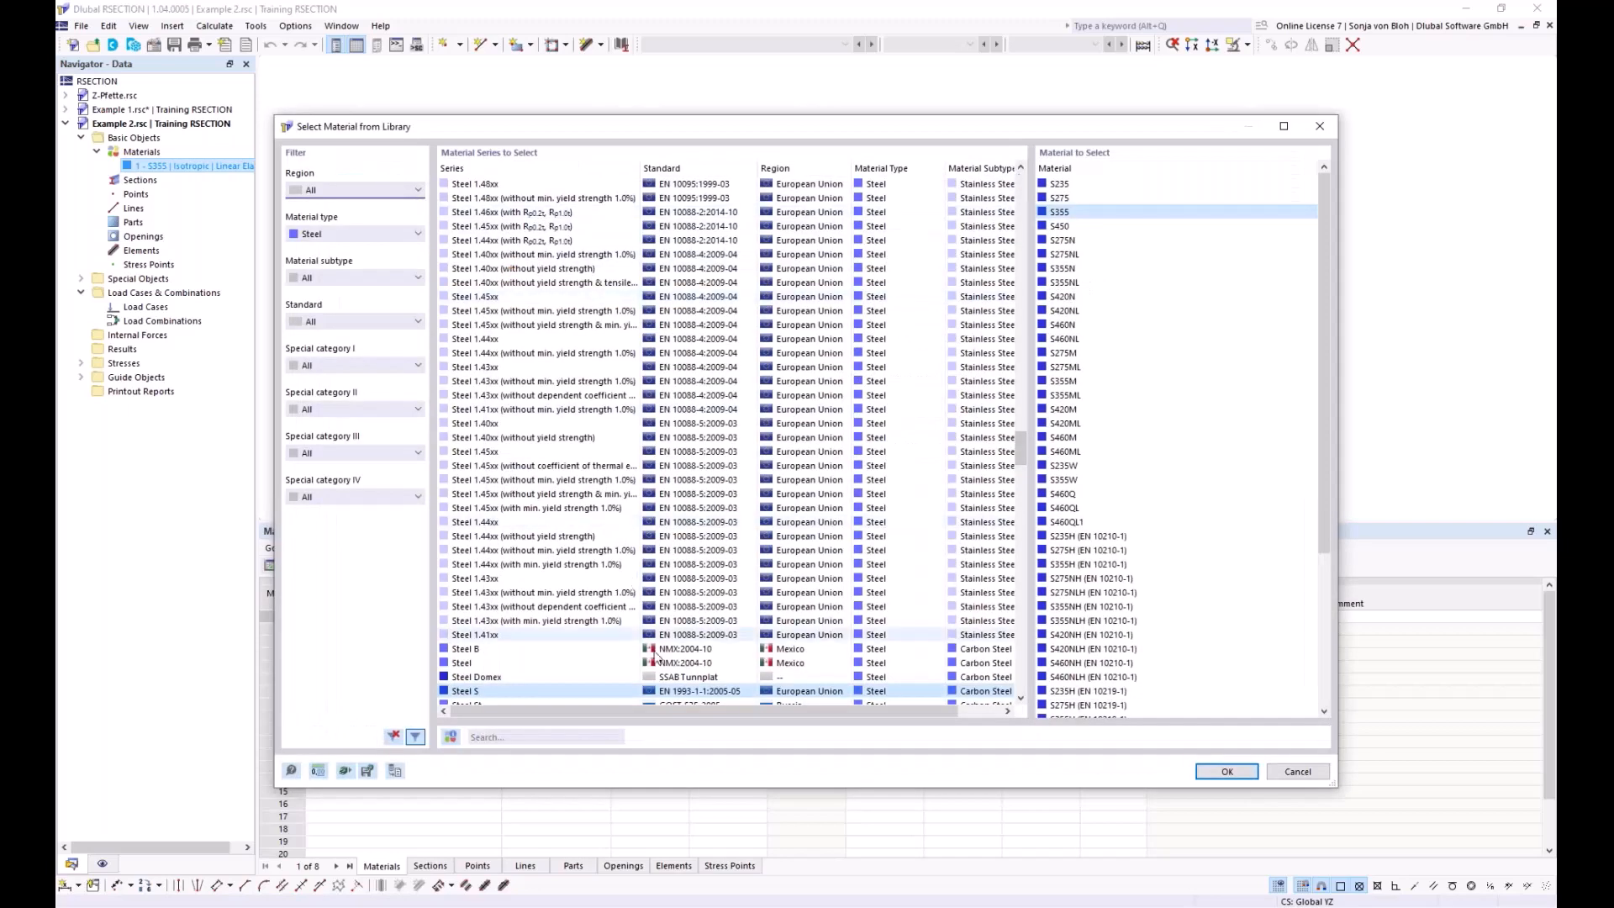
{"action": "left_click", "coordinate": [1057, 183]}
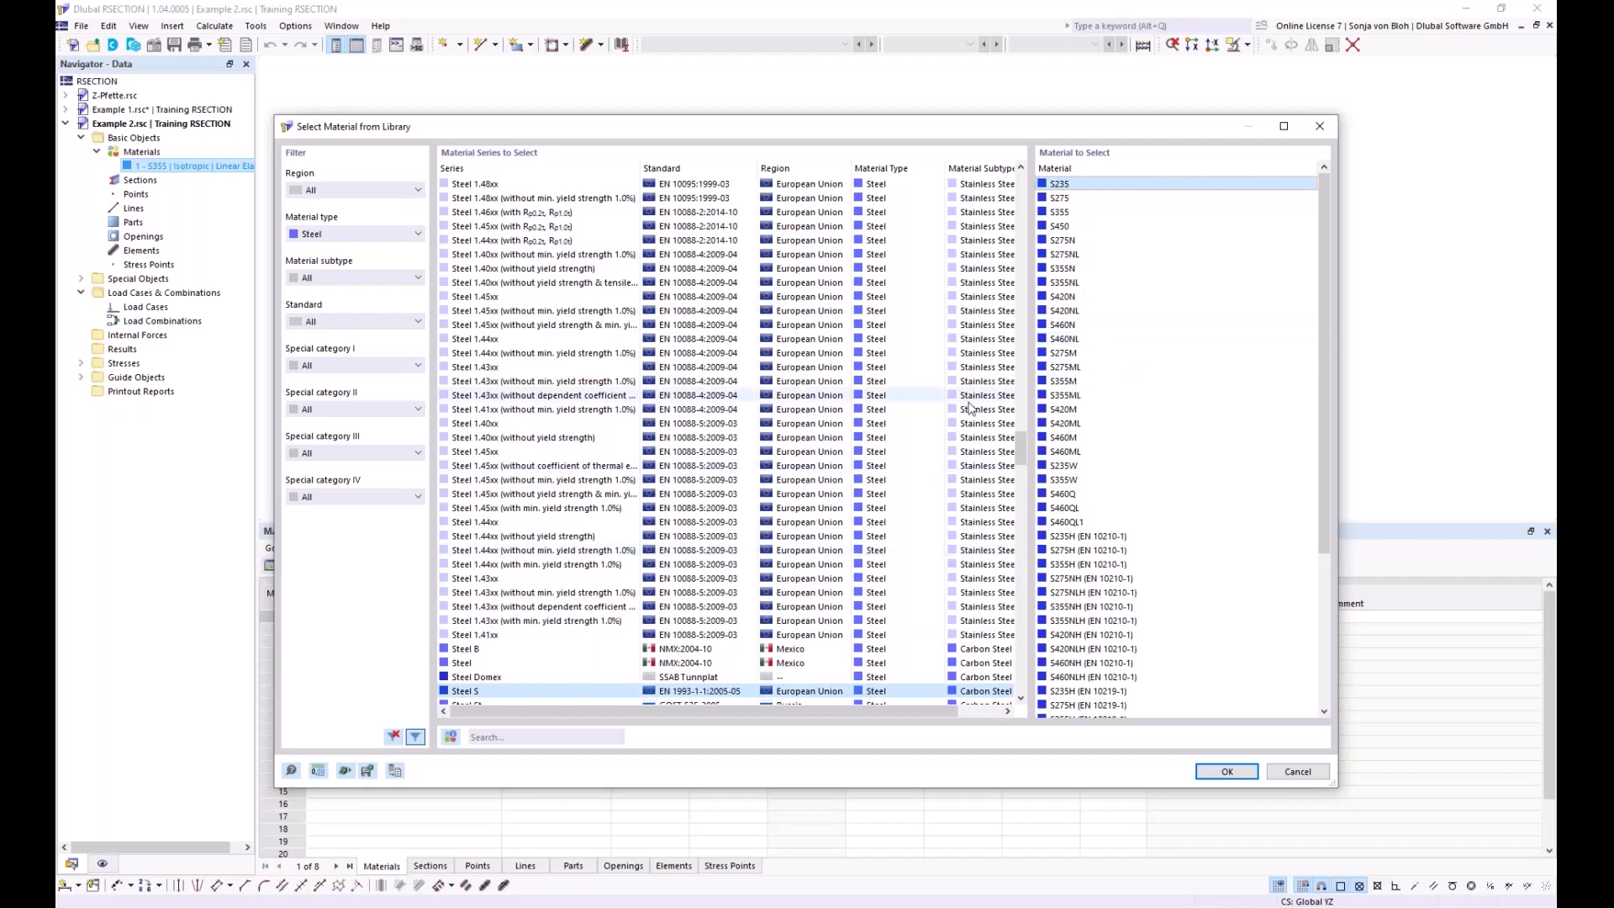
{"action": "left_click", "coordinate": [1229, 771]}
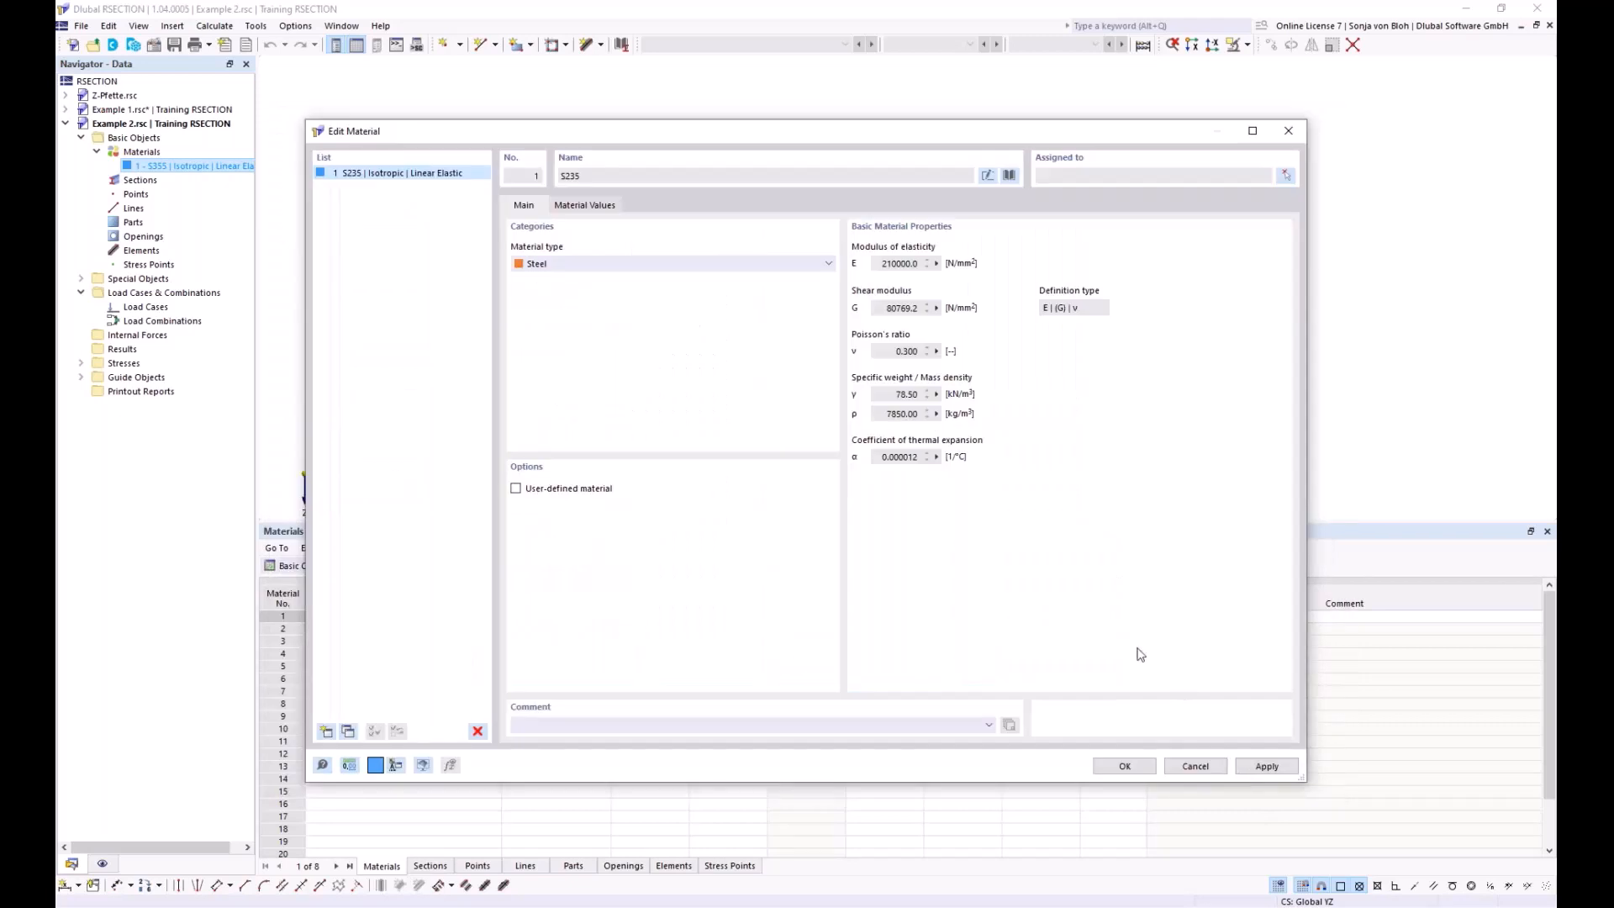
{"action": "left_click", "coordinate": [1126, 766]}
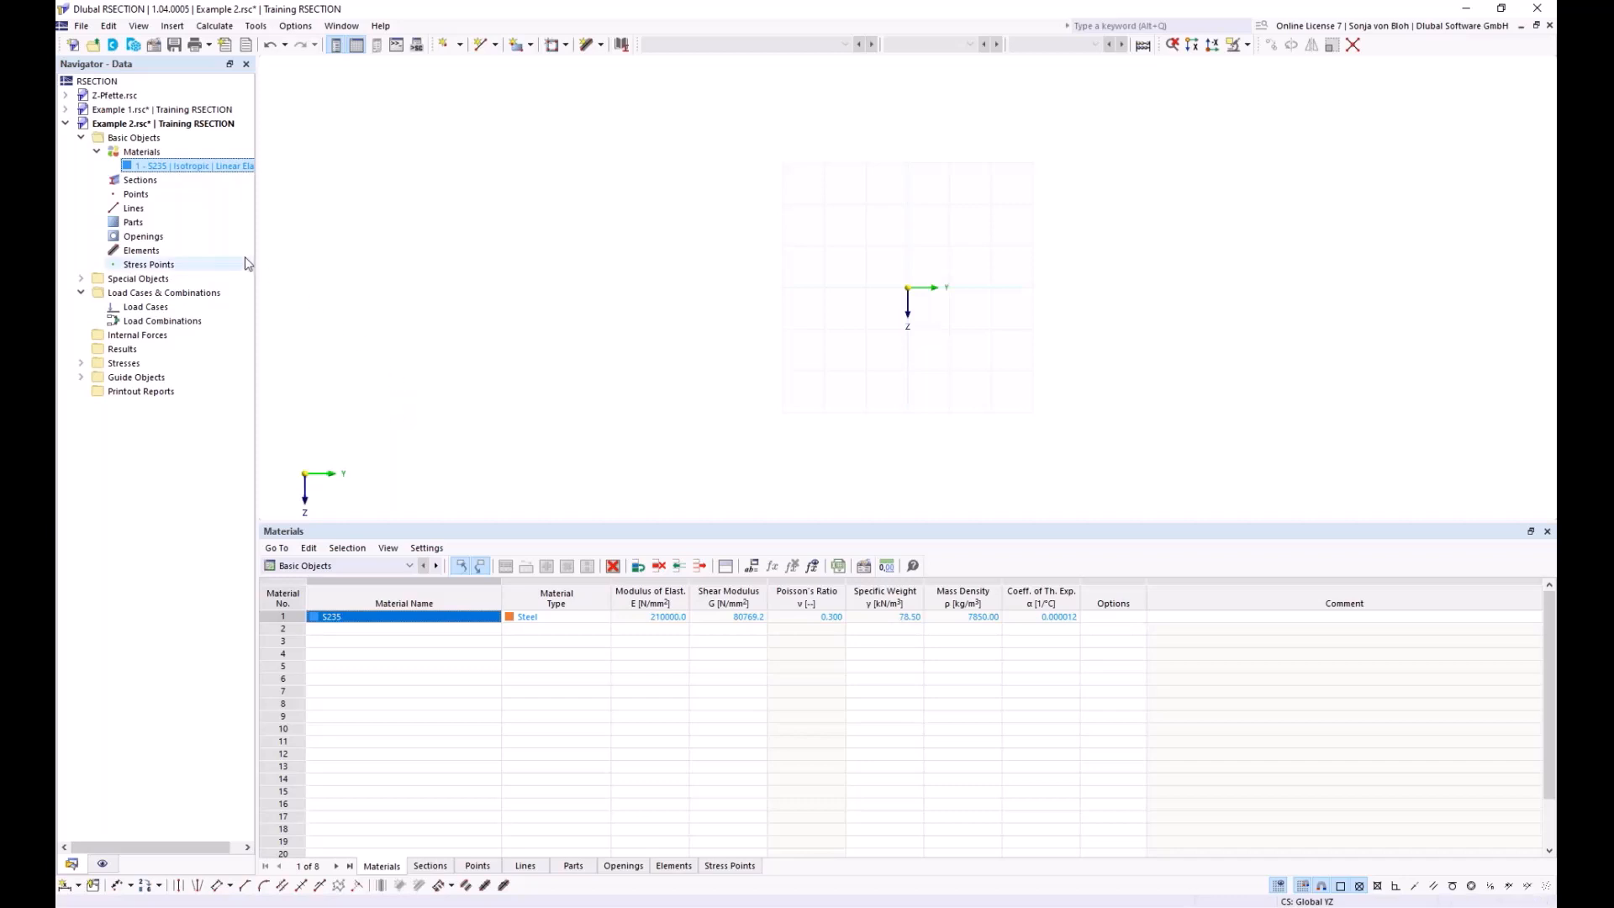
Step: Start a new section and define it as HEB 100 by name
{"action": "right_click", "coordinate": [155, 185]}
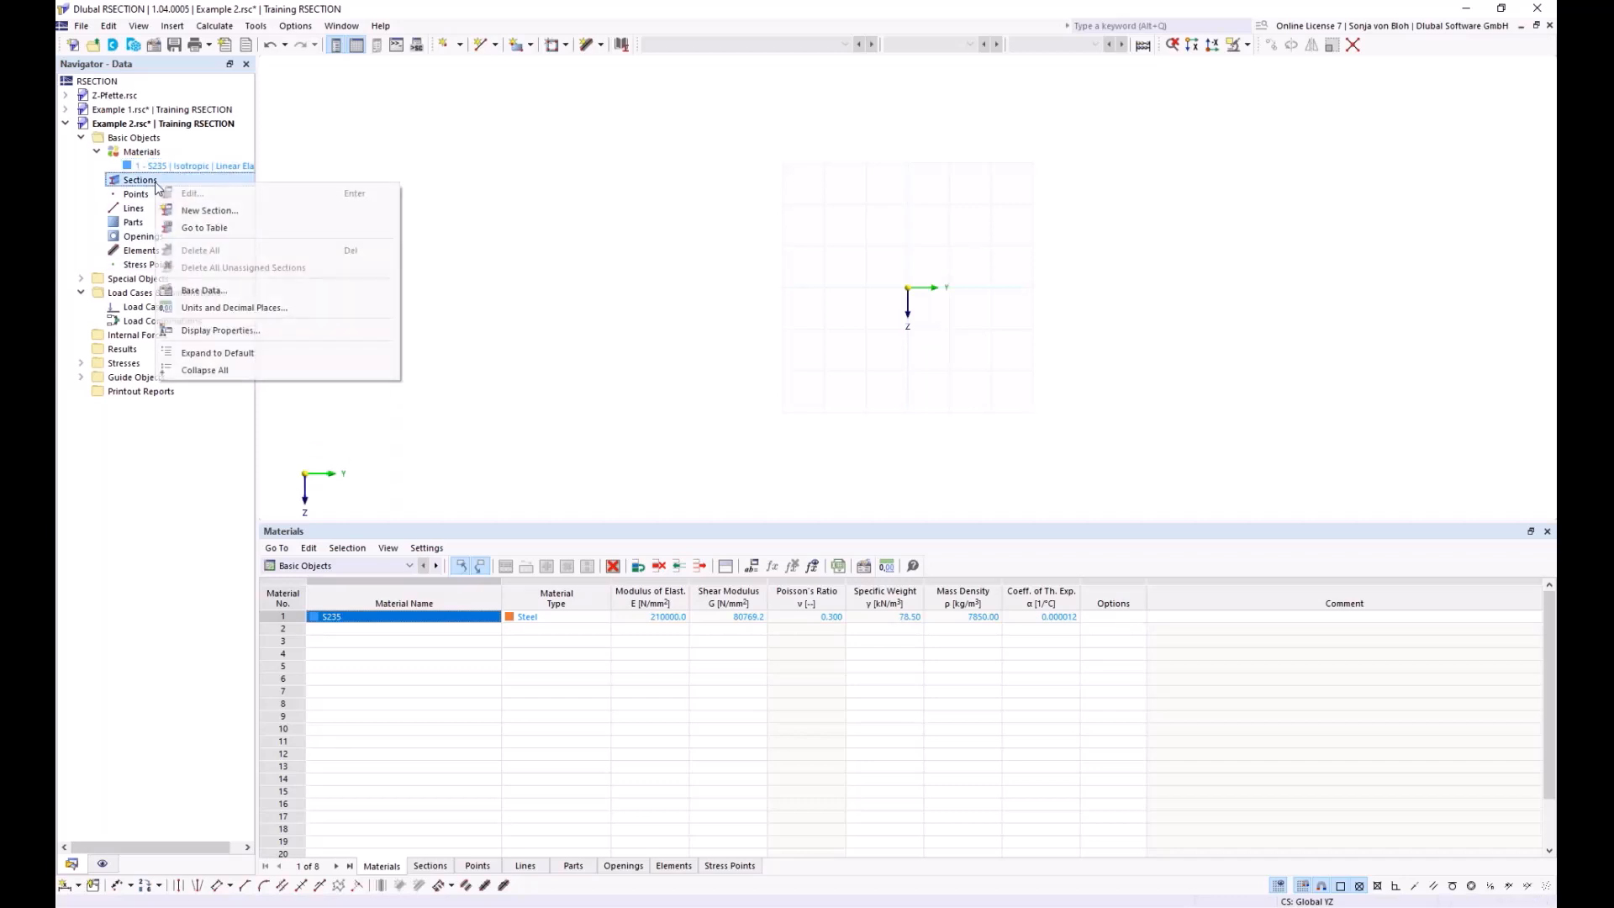
{"action": "left_click", "coordinate": [187, 211]}
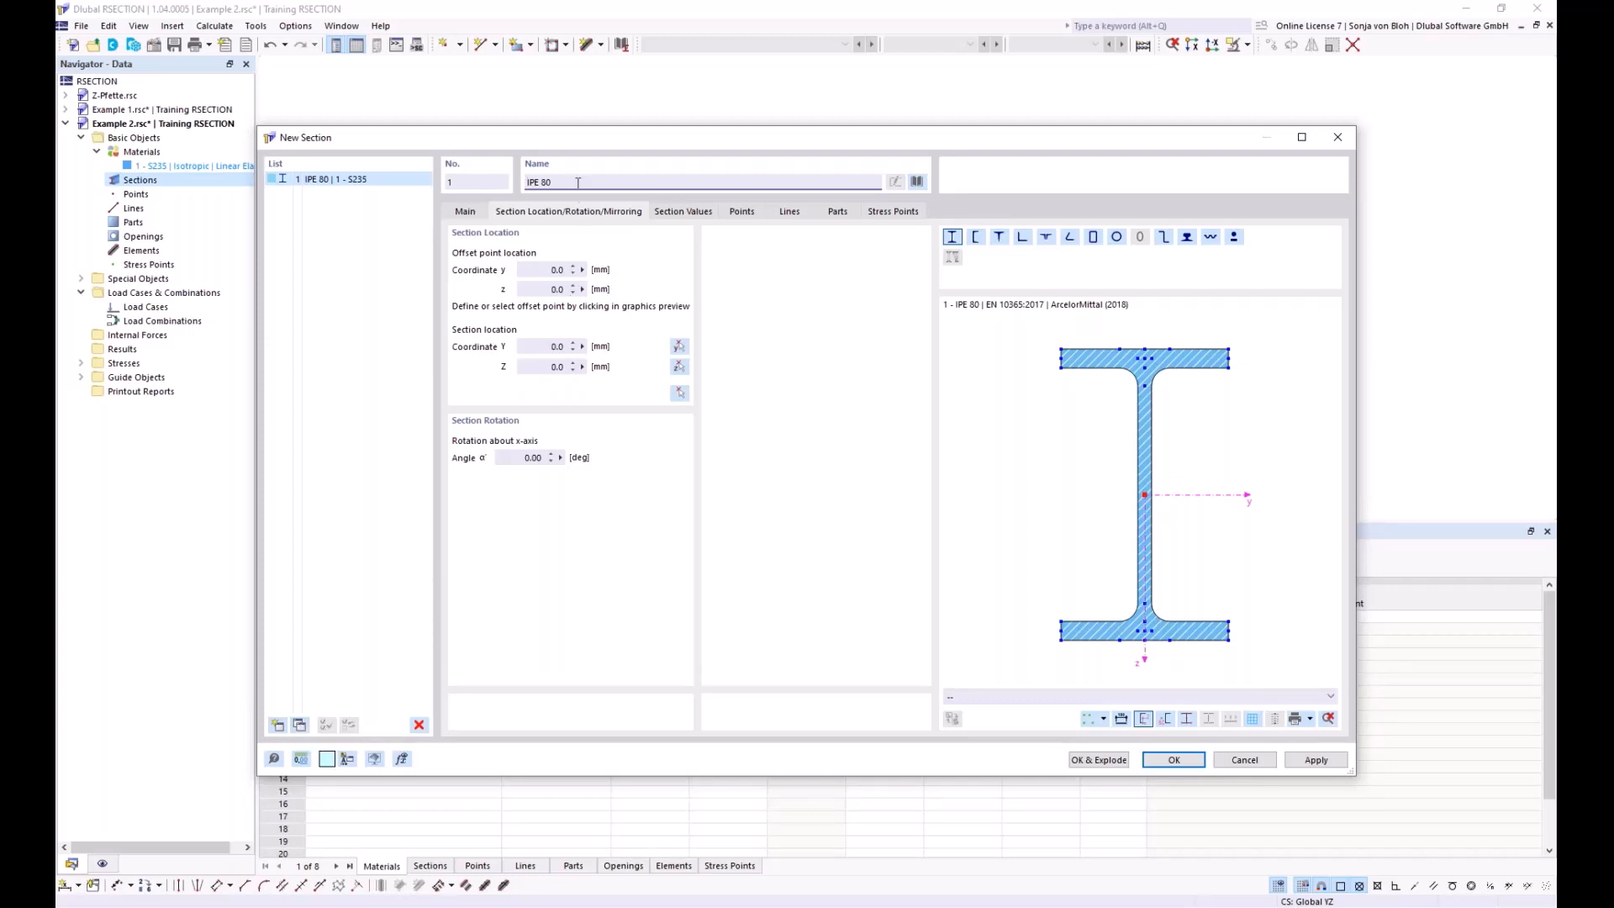
{"action": "left_click_drag", "start_coordinate": [577, 182], "coordinate": [472, 182]}
{"action": "type", "text": "HEB"}
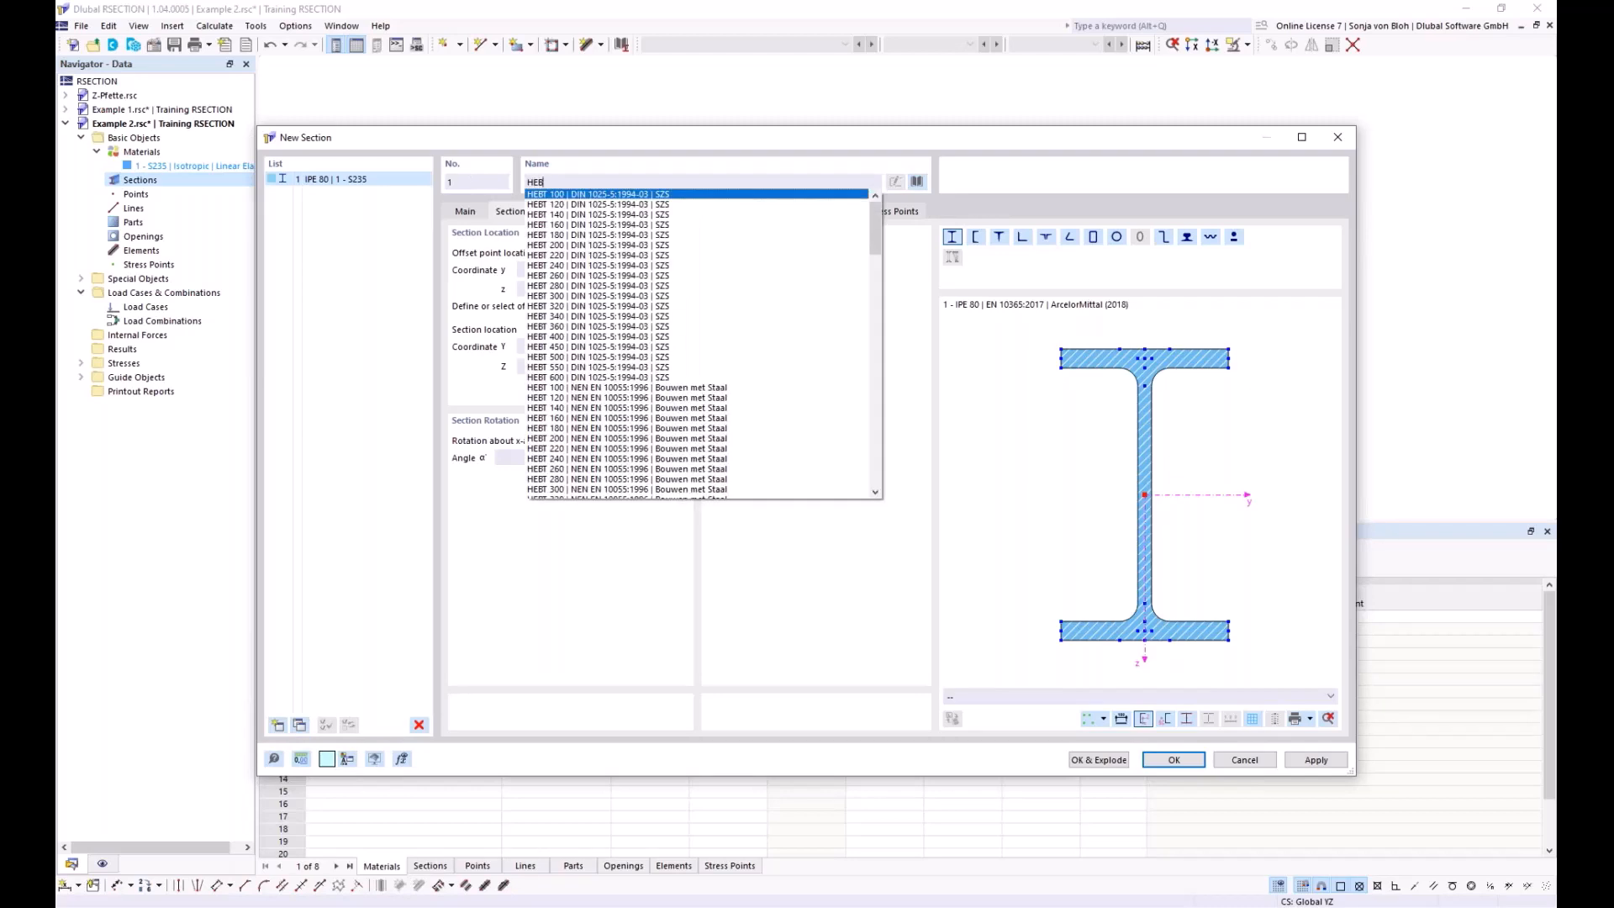
{"action": "type", "text": " 100"}
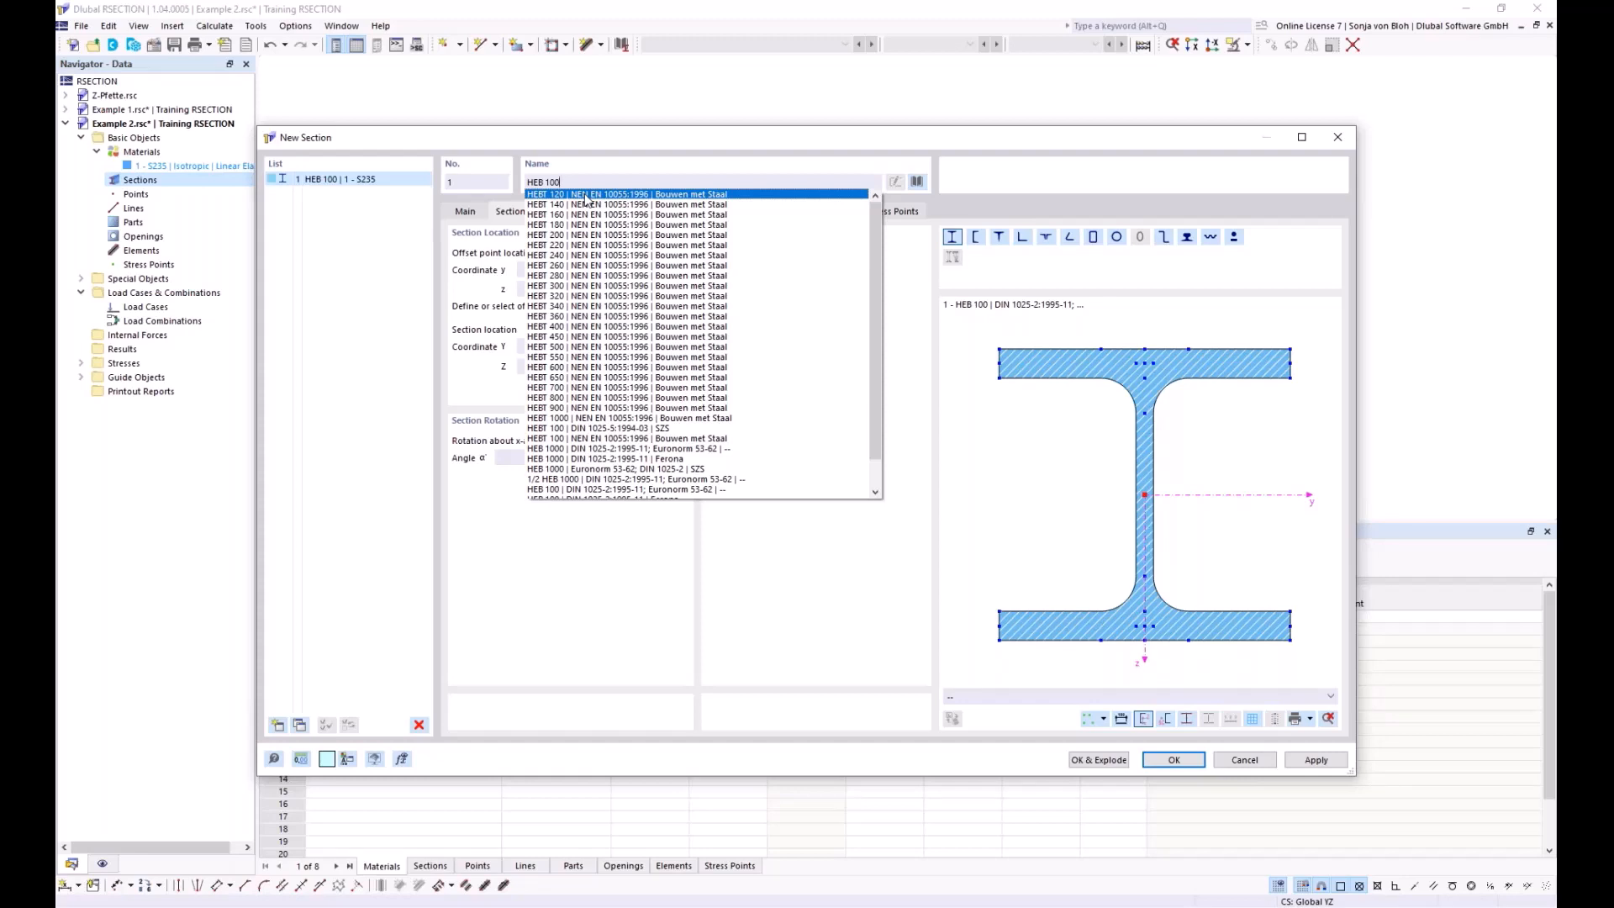
{"action": "left_click", "coordinate": [812, 158]}
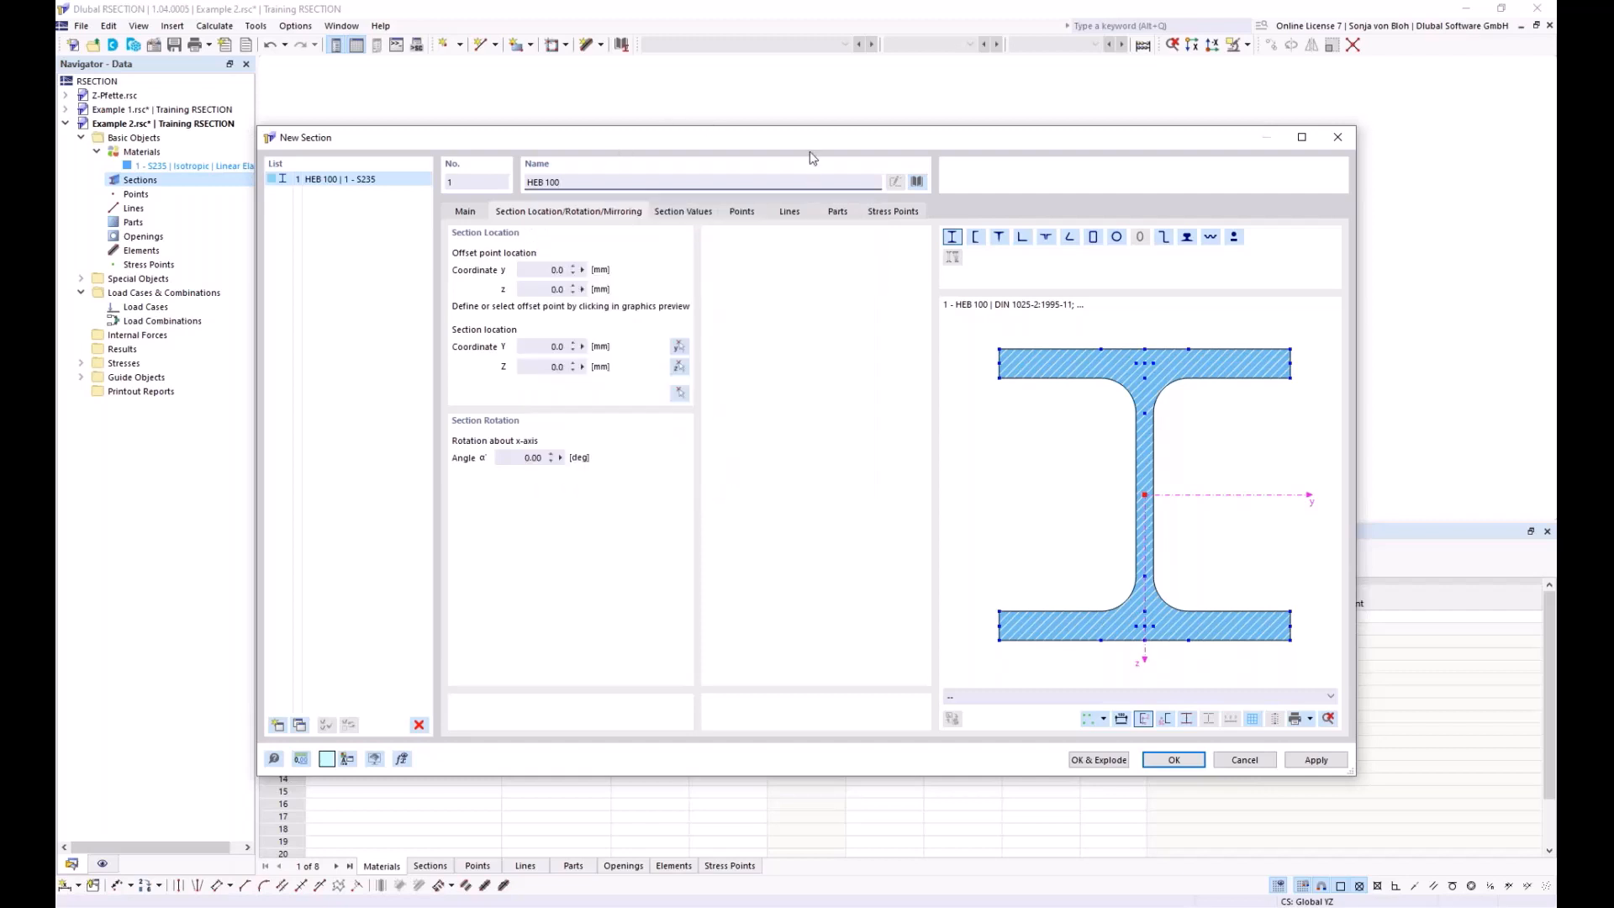
Step: Replace the section with the standardized angle L 200x150x12 to DIN EN 10056-1:1998-10 from the section library
{"action": "left_click", "coordinate": [918, 182]}
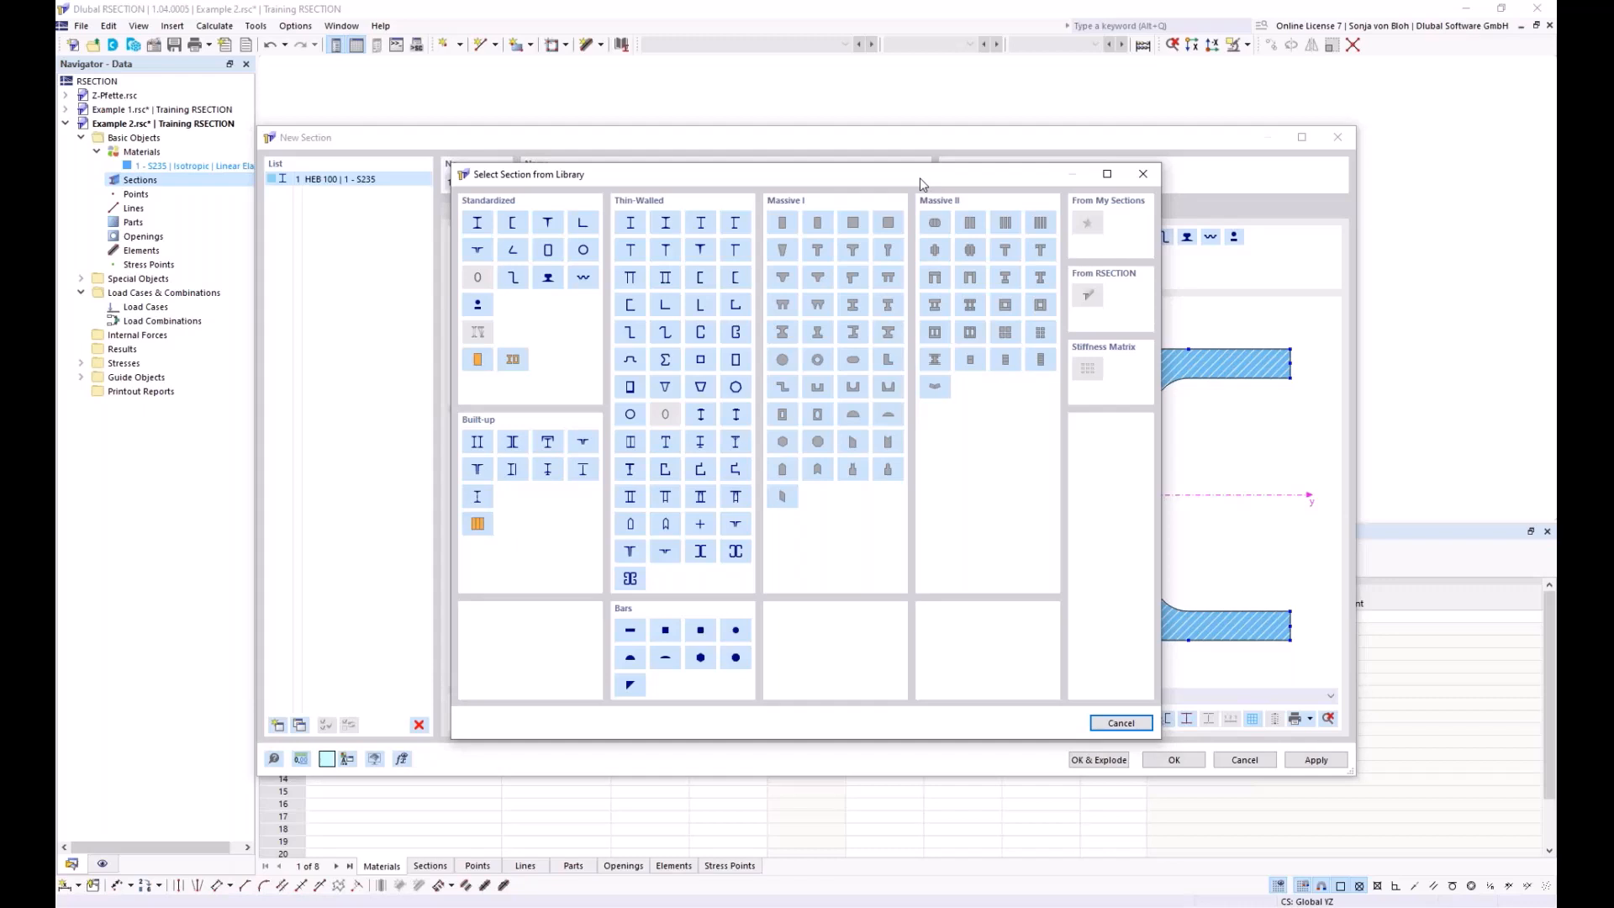
{"action": "left_click", "coordinate": [580, 226]}
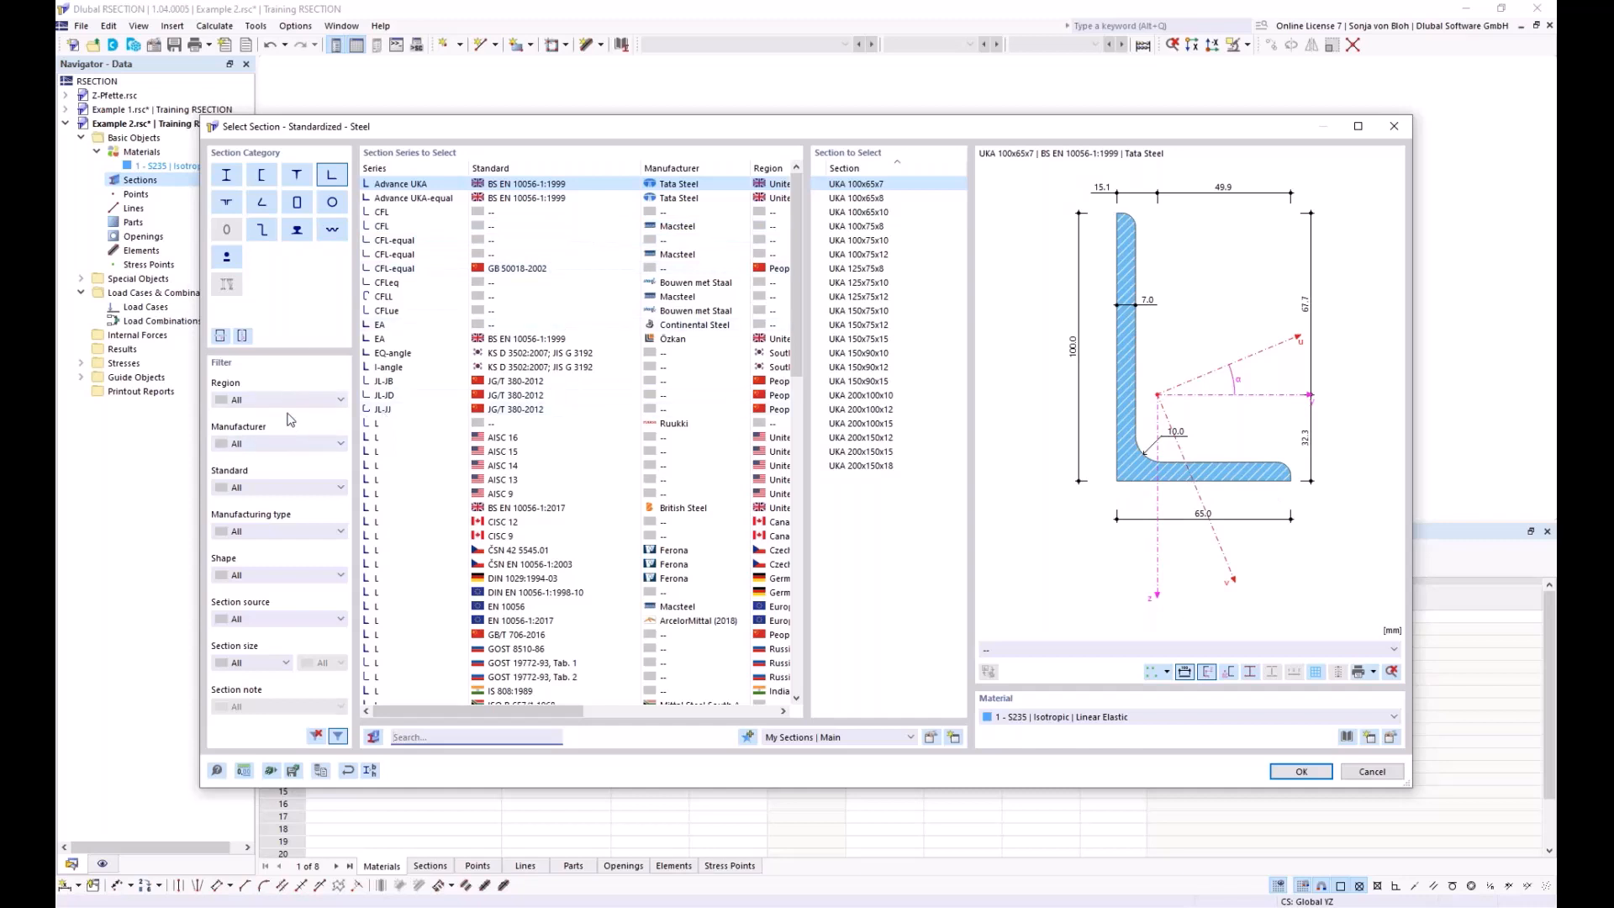
{"action": "left_click", "coordinate": [410, 736]}
{"action": "type", "text": "L"}
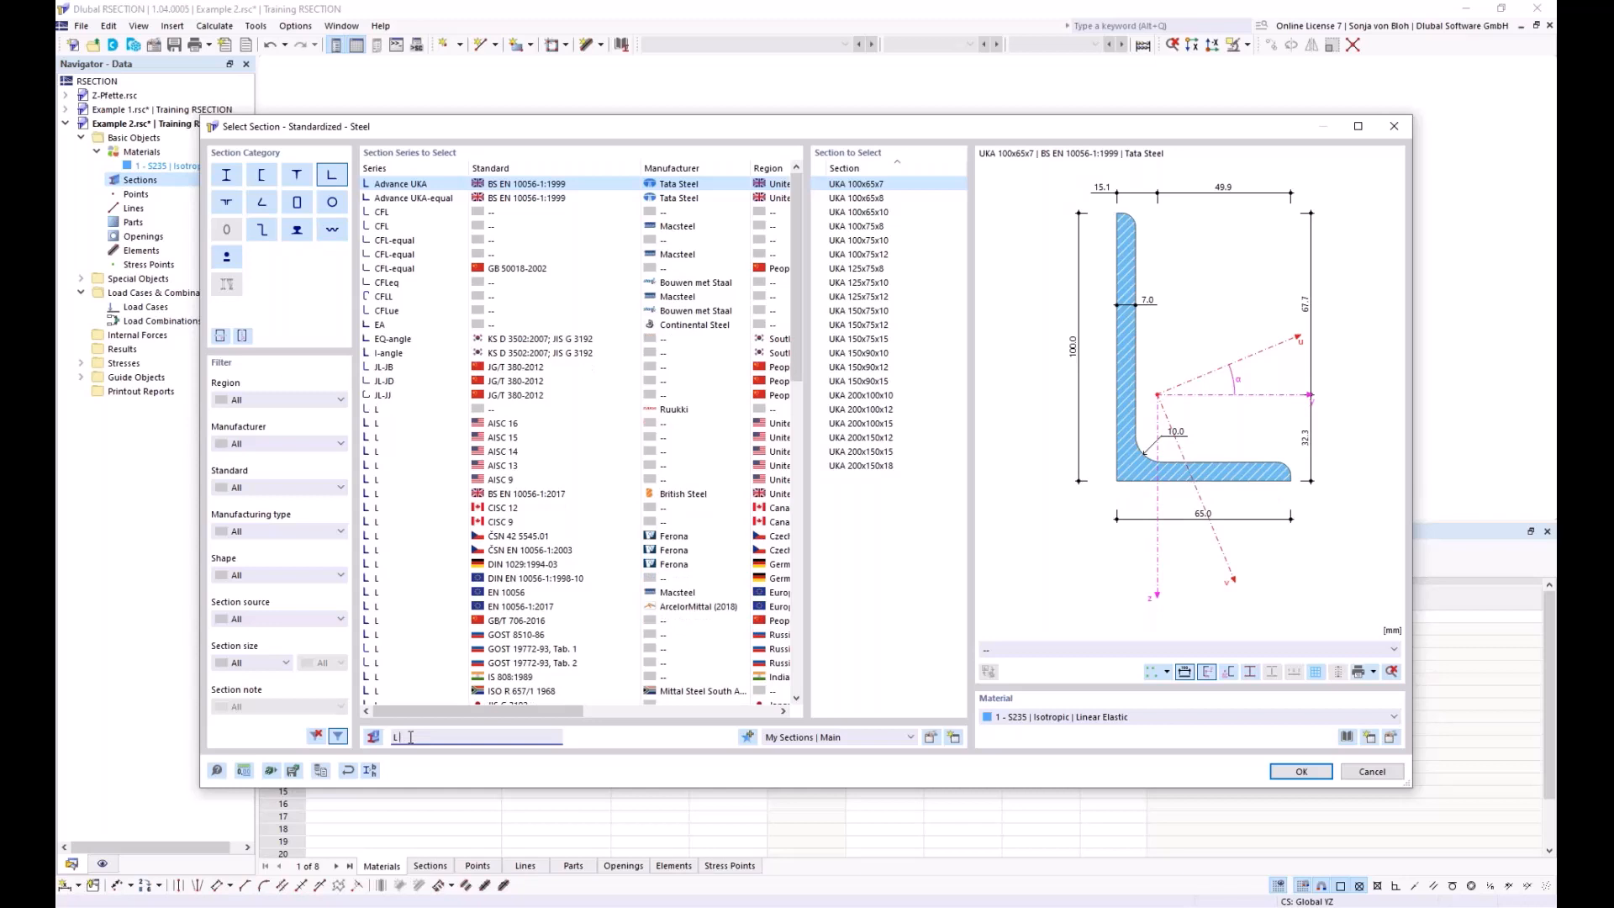
{"action": "type", "text": " 200"}
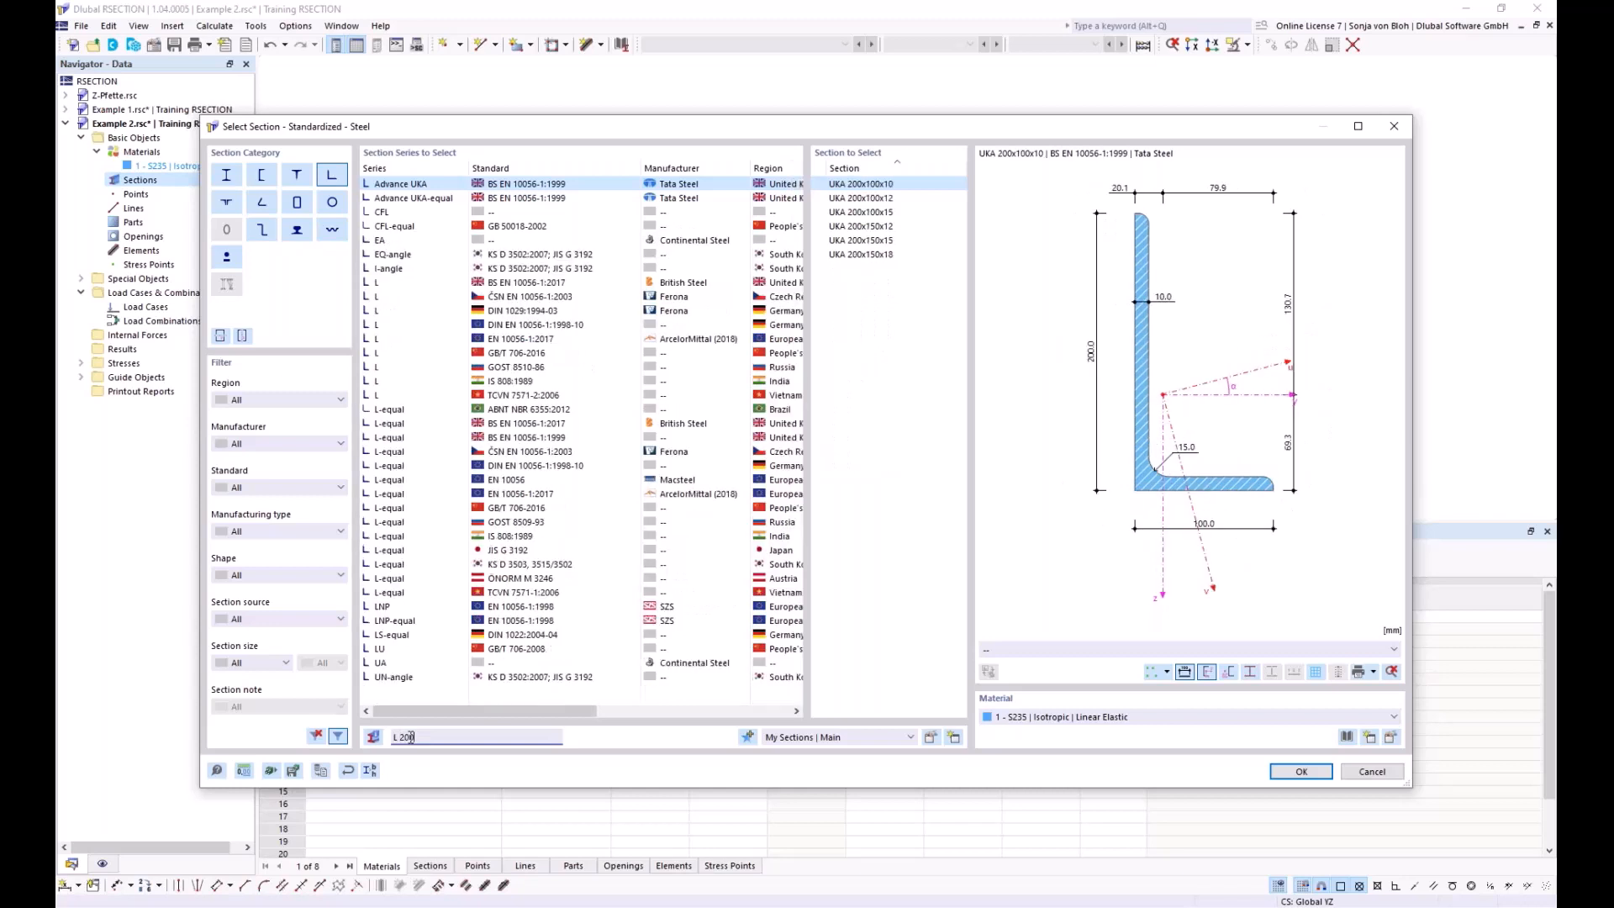
{"action": "type", "text": "x"}
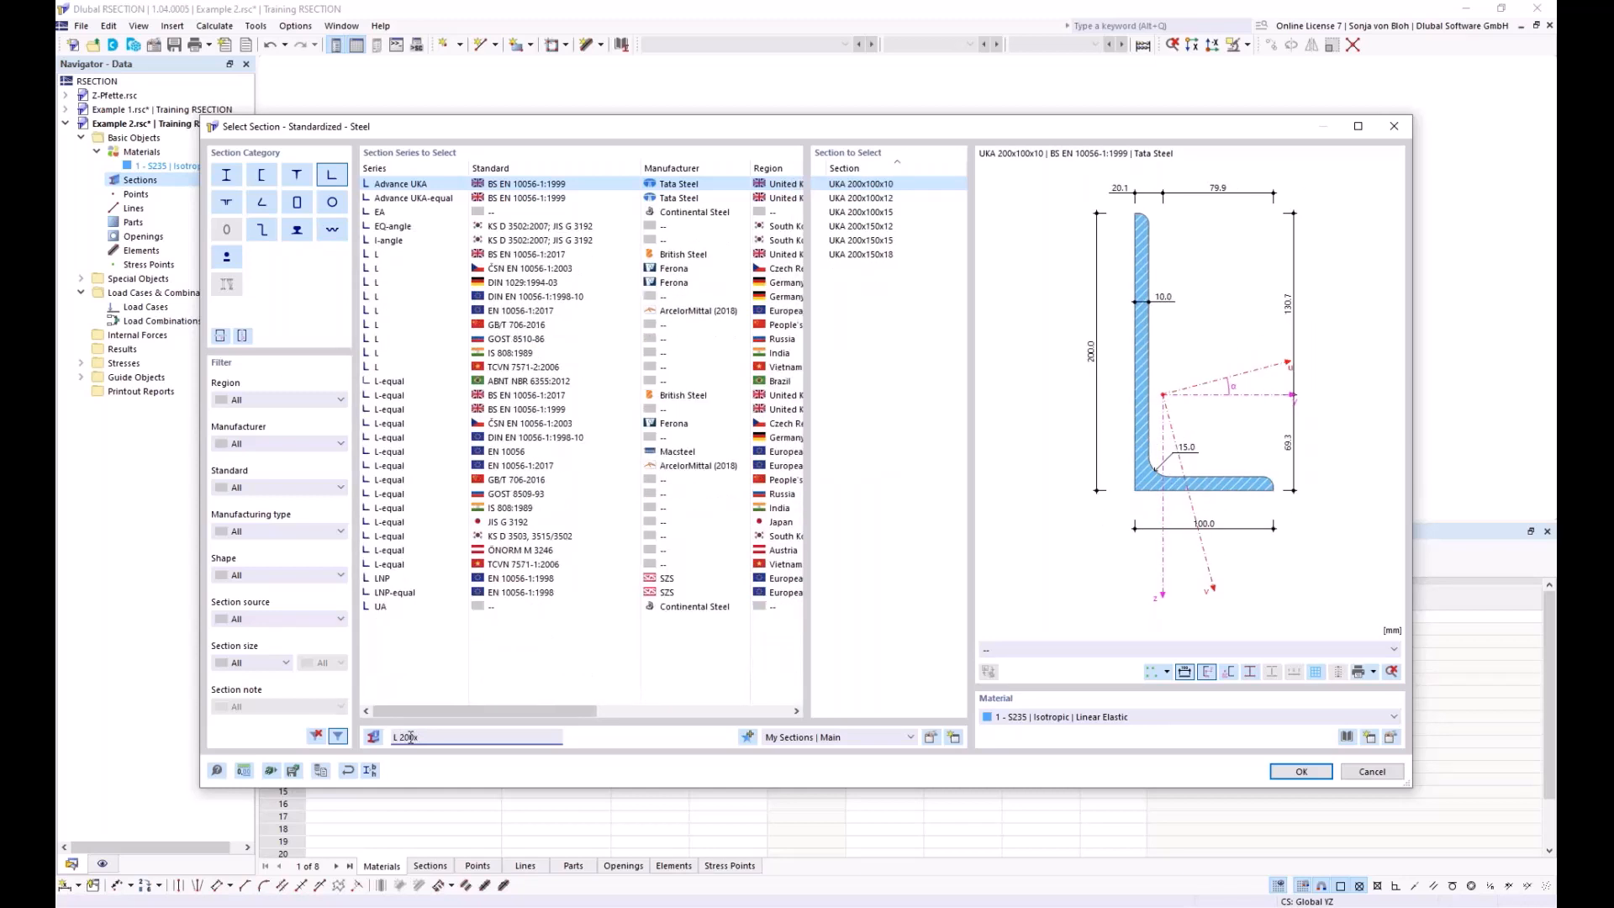
{"action": "type", "text": "150"}
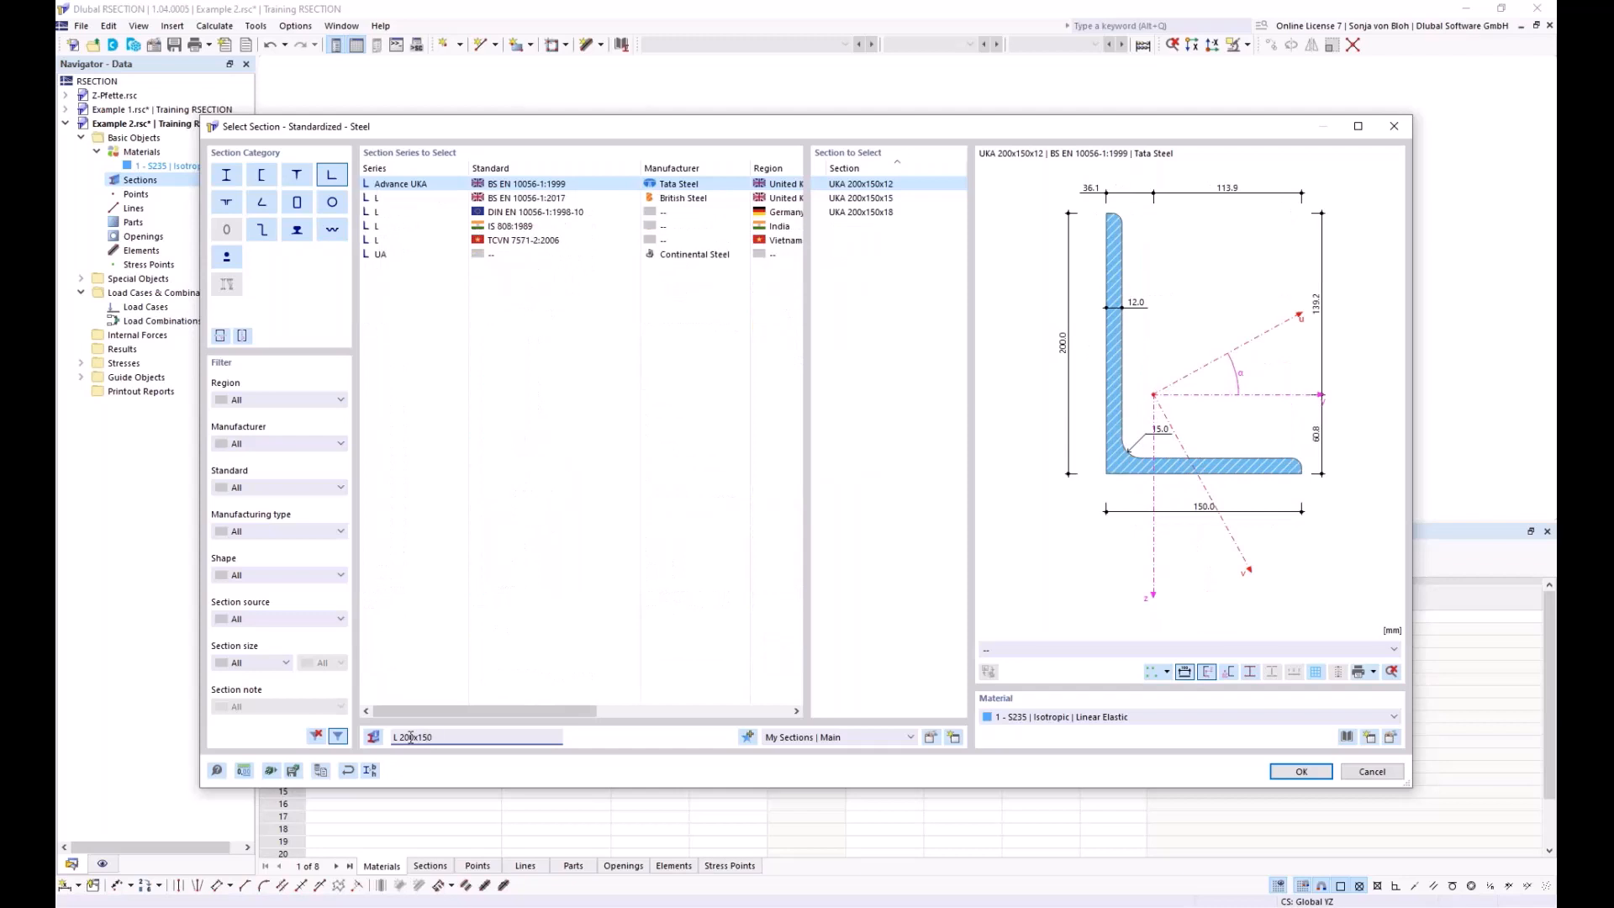
{"action": "type", "text": "x12"}
{"action": "left_click", "coordinate": [508, 213]}
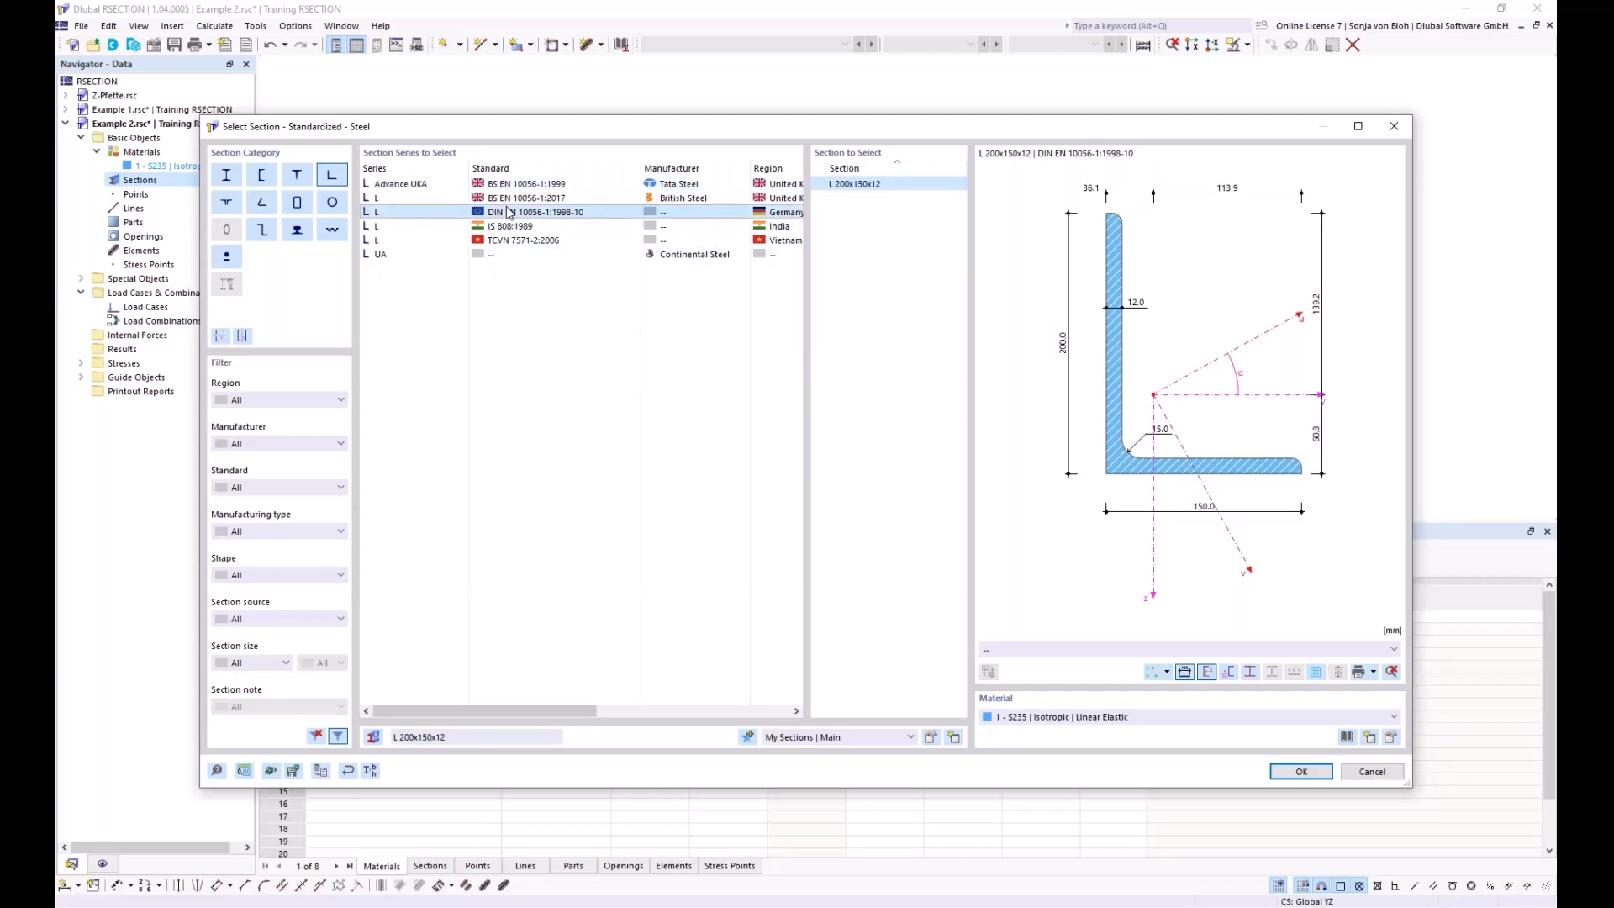
{"action": "left_click", "coordinate": [1283, 774]}
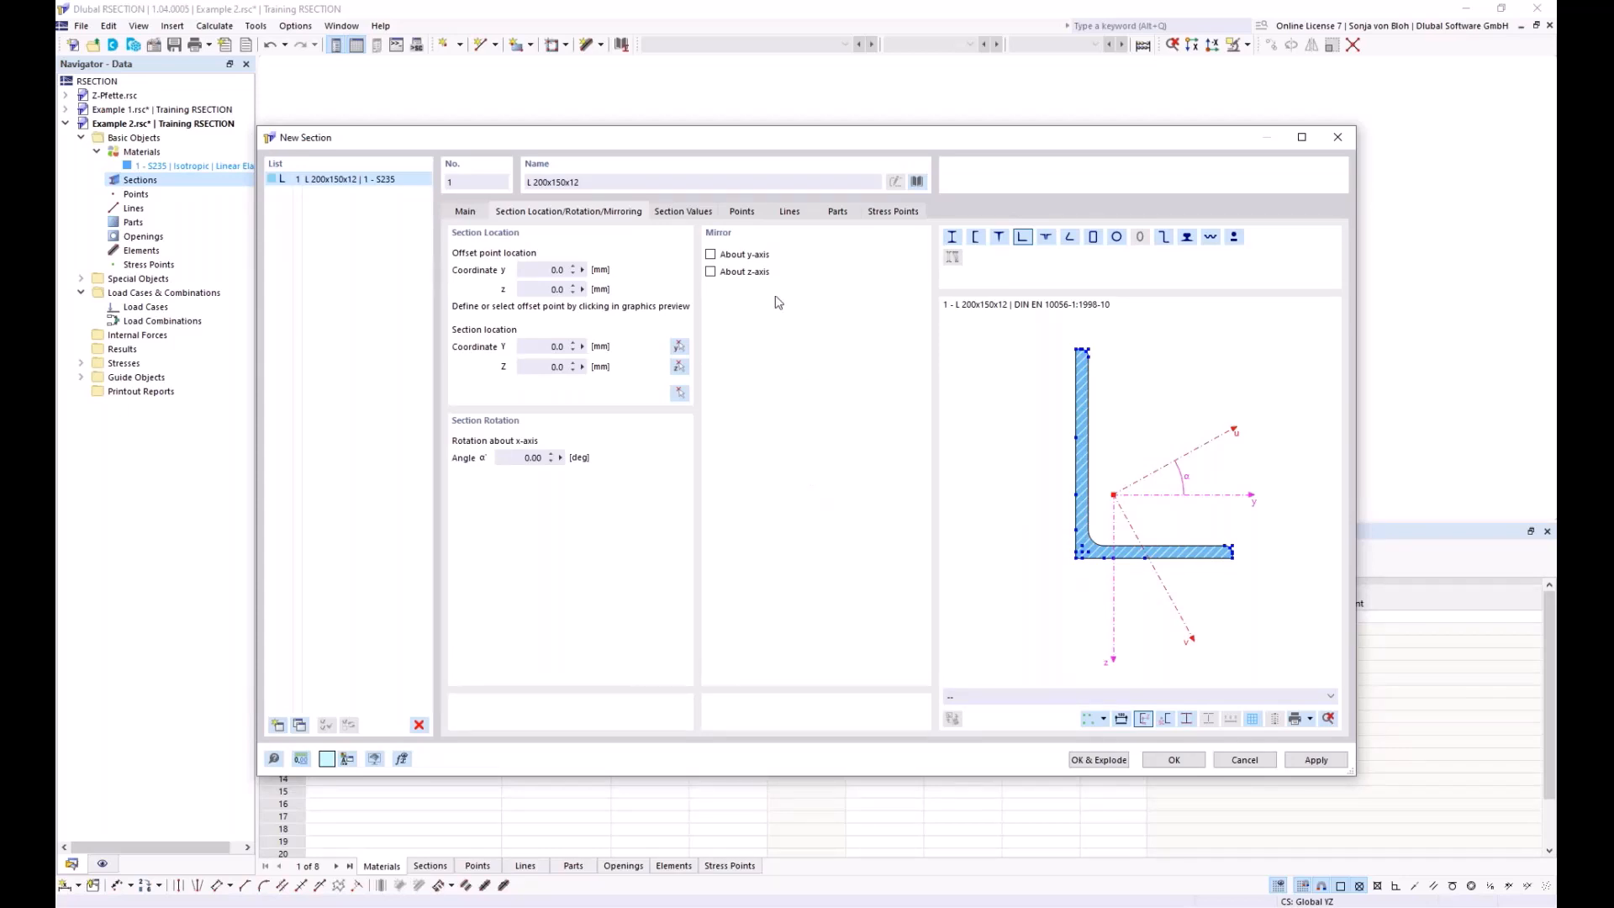
Step: Mirror the angle section about its y-axis and rotate it by 90° about the x-axis
{"action": "left_click", "coordinate": [712, 254]}
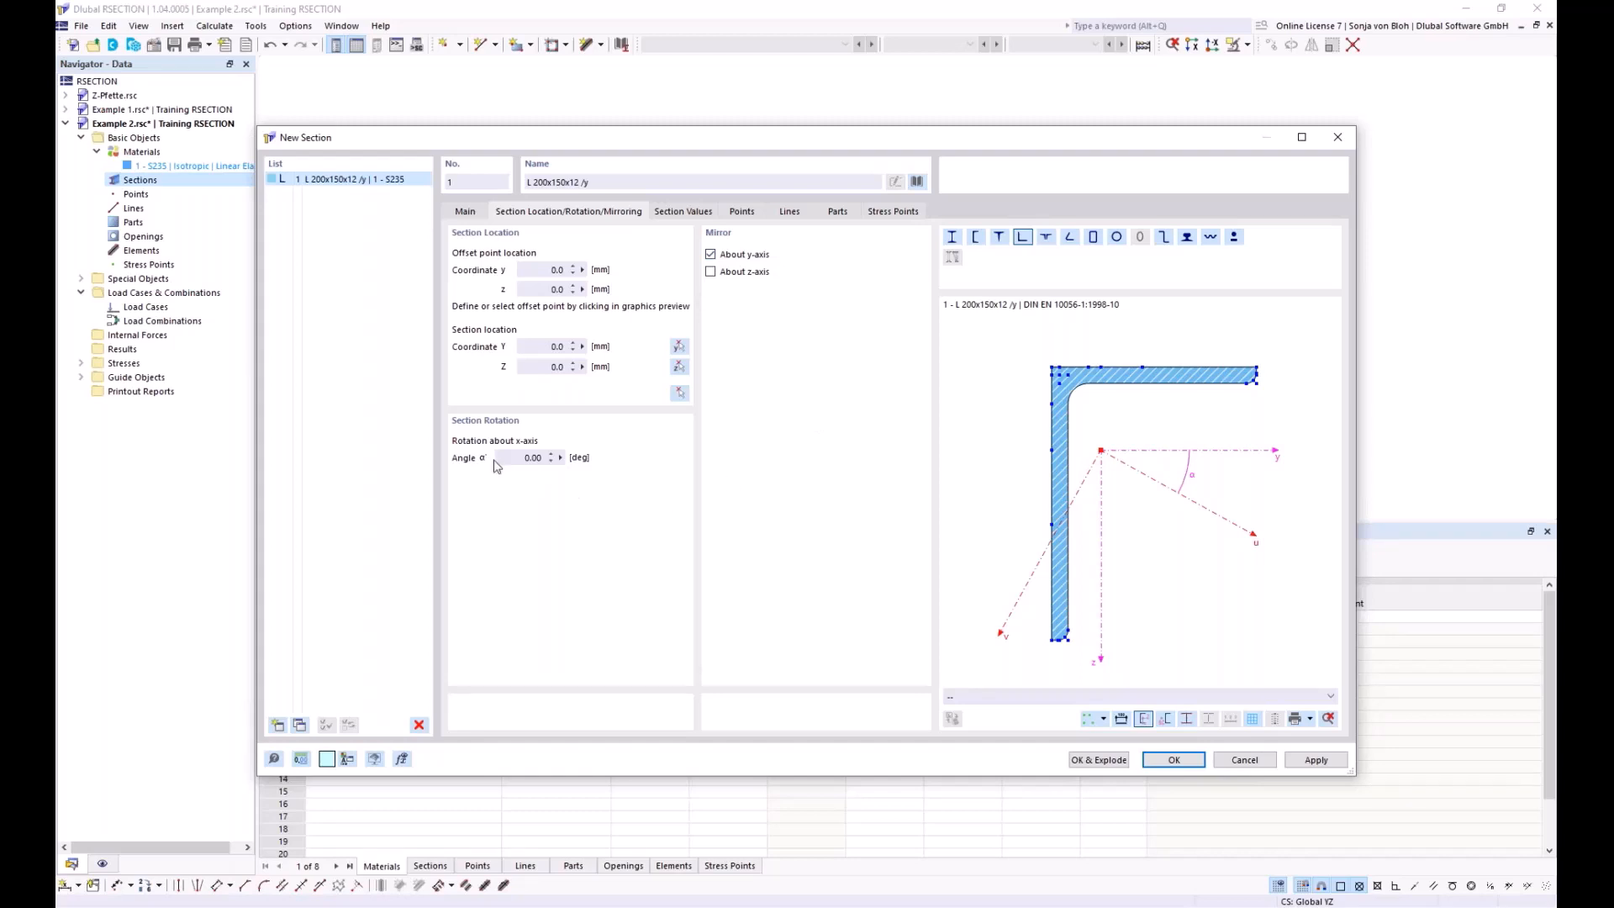
{"action": "left_click", "coordinate": [529, 458]}
{"action": "type", "text": "90"}
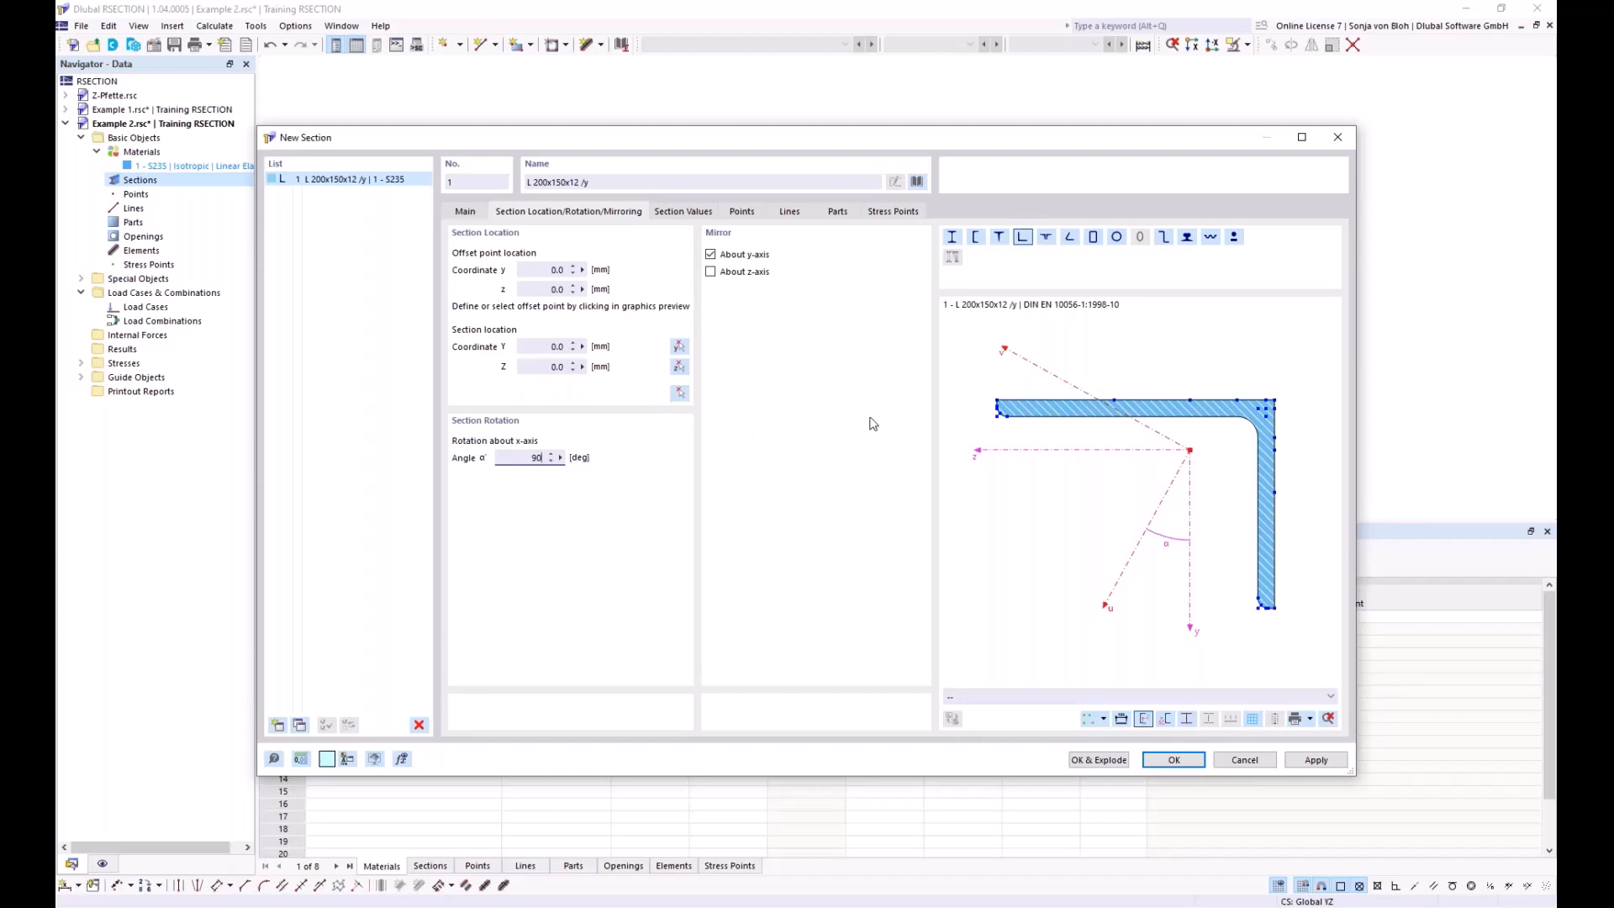
Step: Use the mid-thickness point at the long leg's free end as offset point and place the angle with it at the origin
{"action": "scroll", "coordinate": [995, 413], "scroll_direction": "up", "scroll_amount": 4}
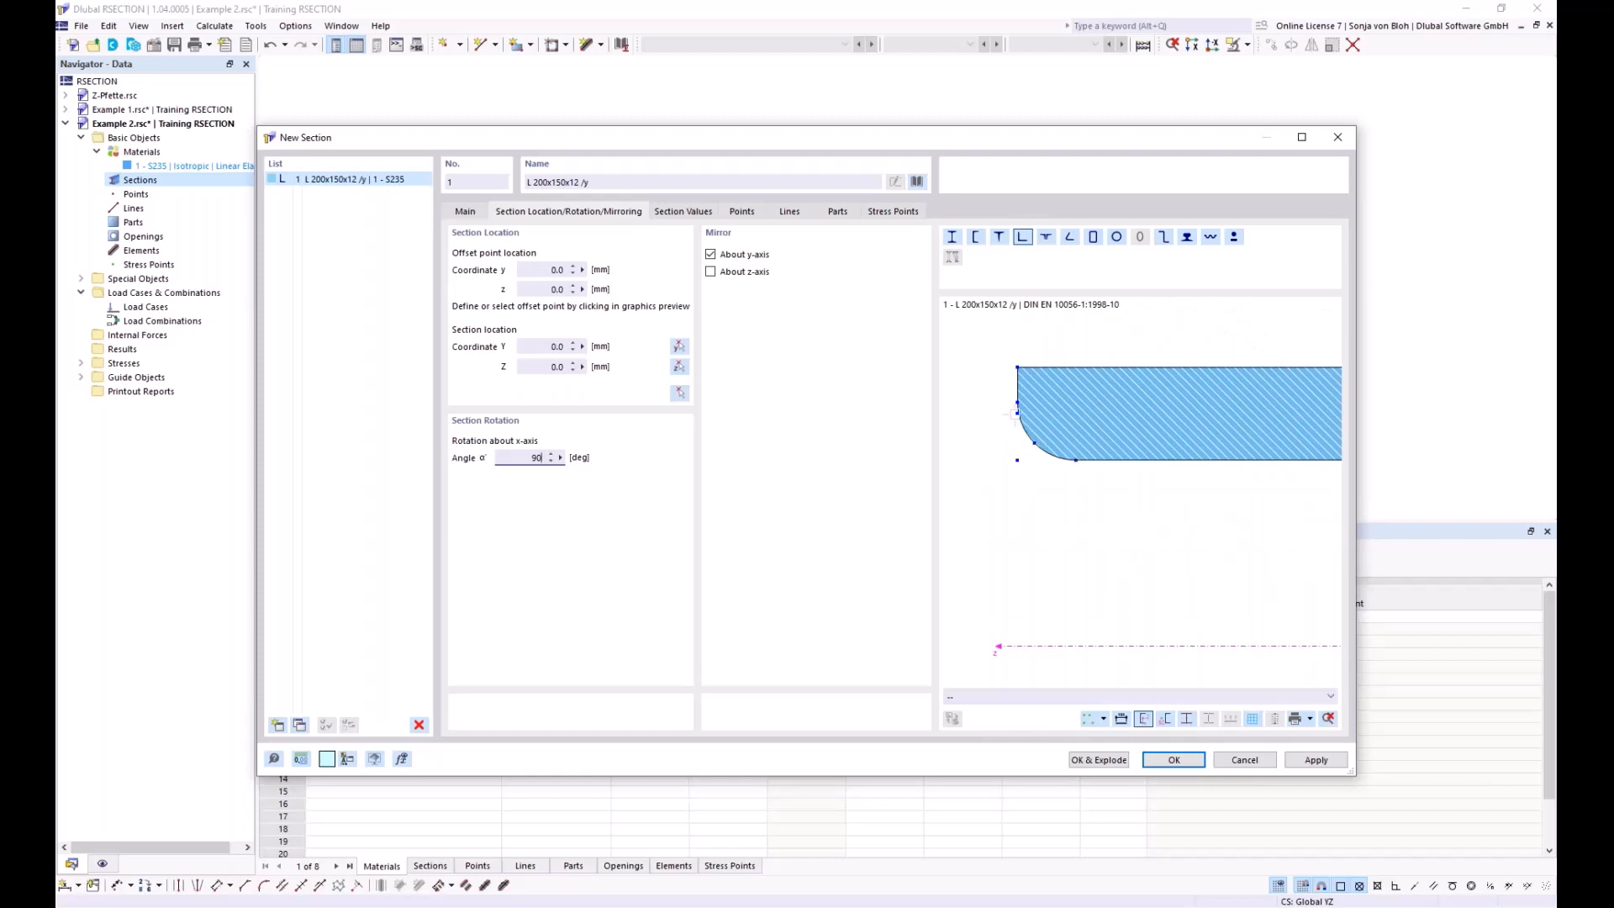
{"action": "left_click", "coordinate": [1015, 413]}
{"action": "left_click", "coordinate": [680, 393]}
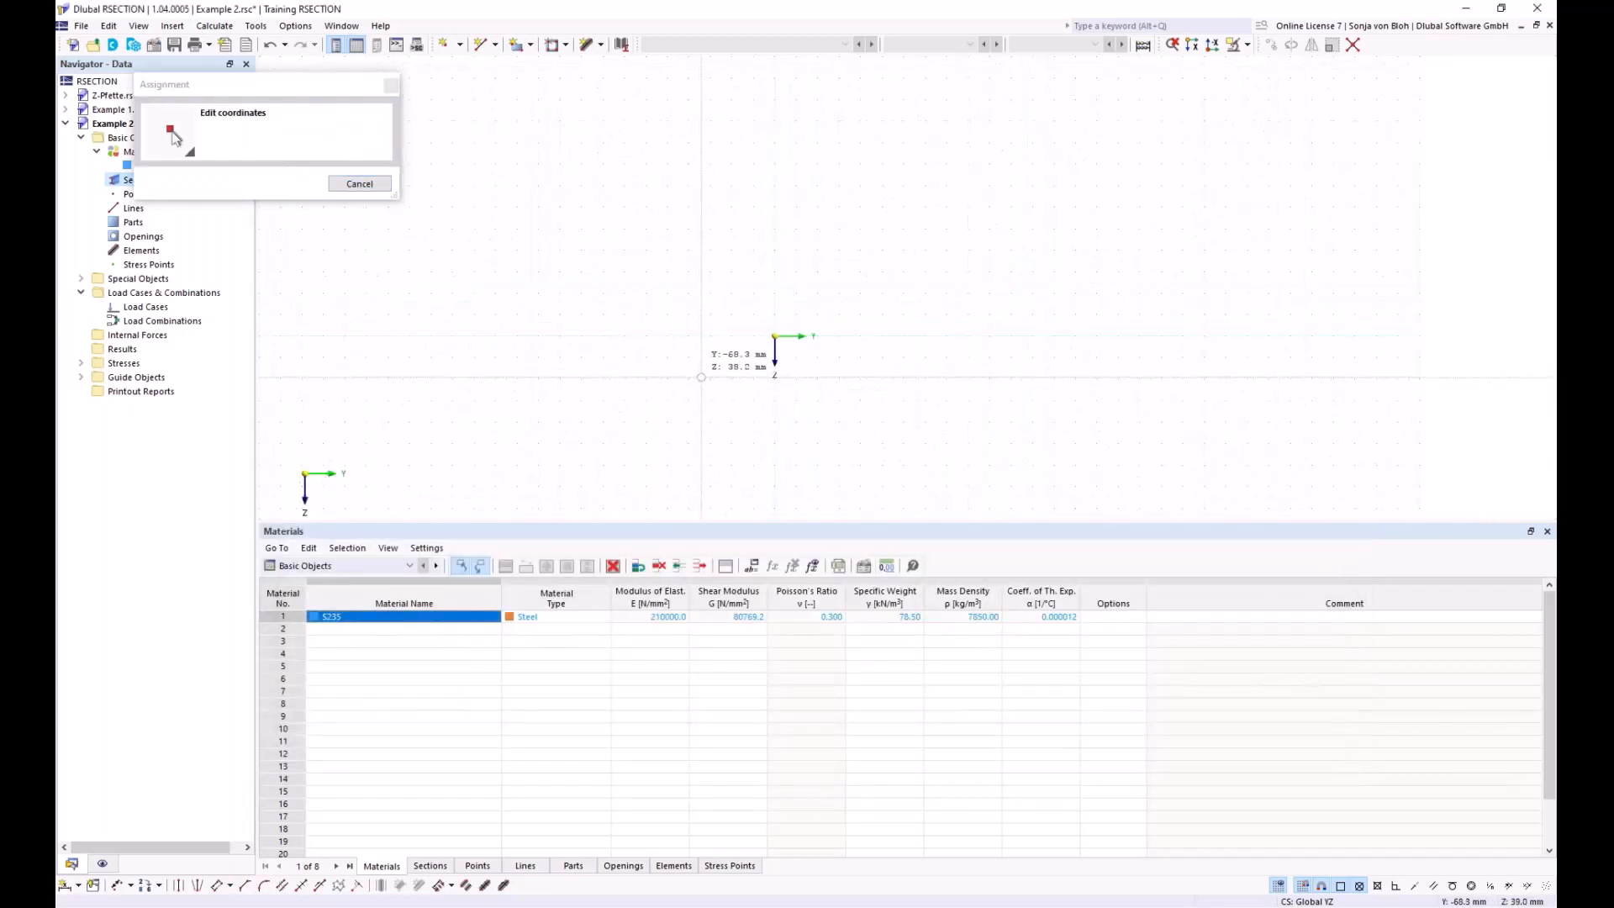
{"action": "left_click", "coordinate": [774, 336]}
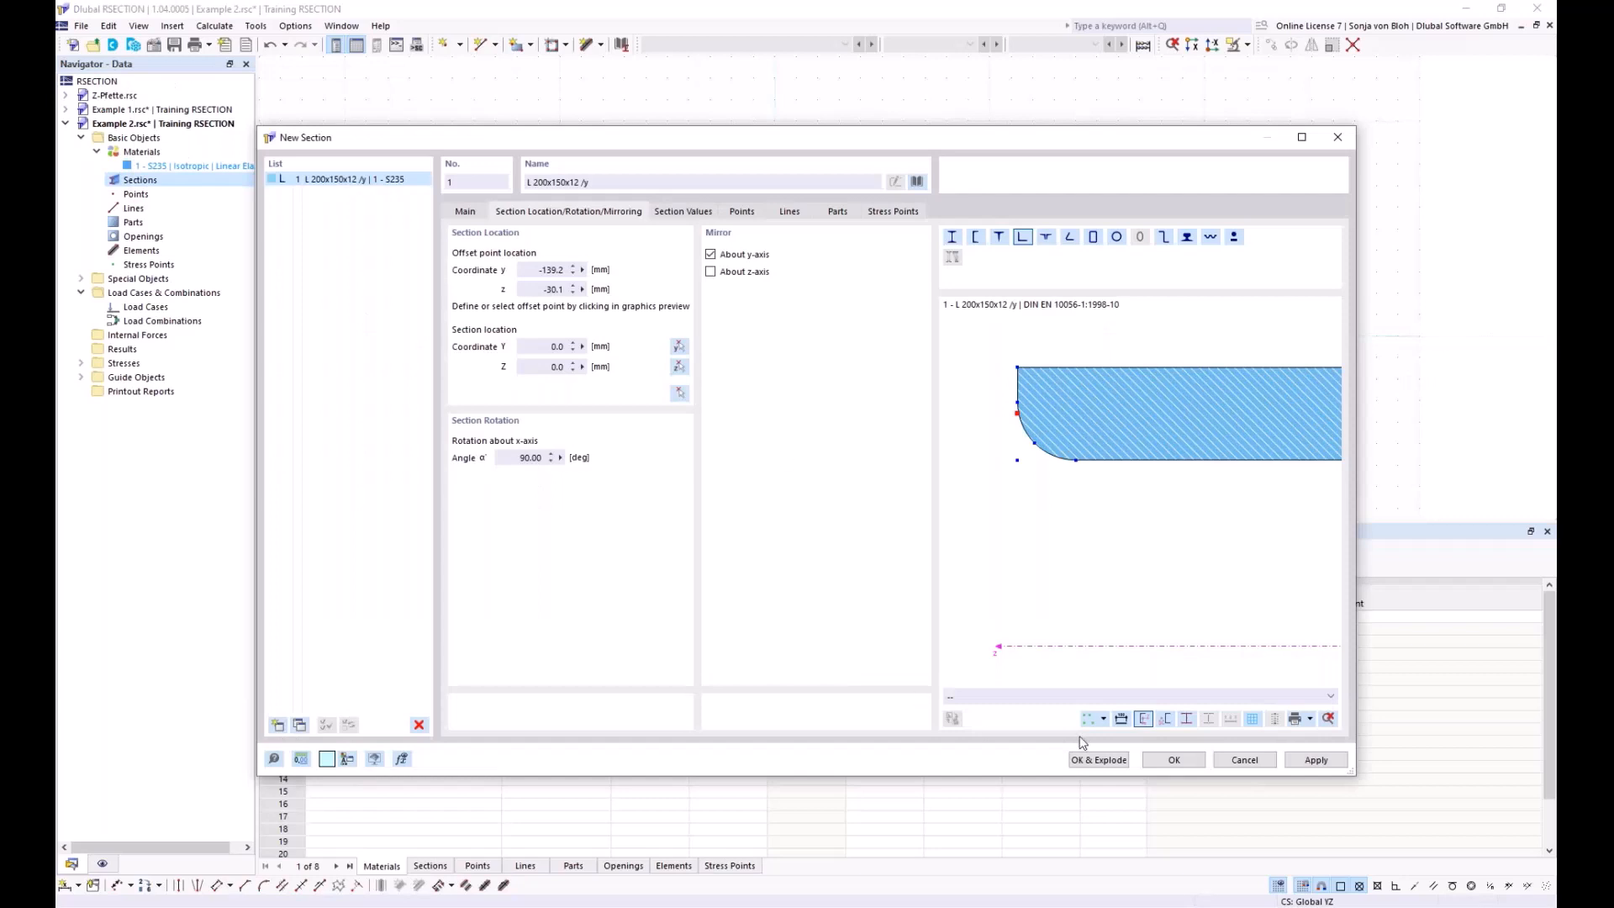
{"action": "left_click", "coordinate": [1173, 759]}
Step: List the elements that make up the placed angle section
{"action": "middle_click_drag", "start_coordinate": [793, 480], "coordinate": [658, 395]}
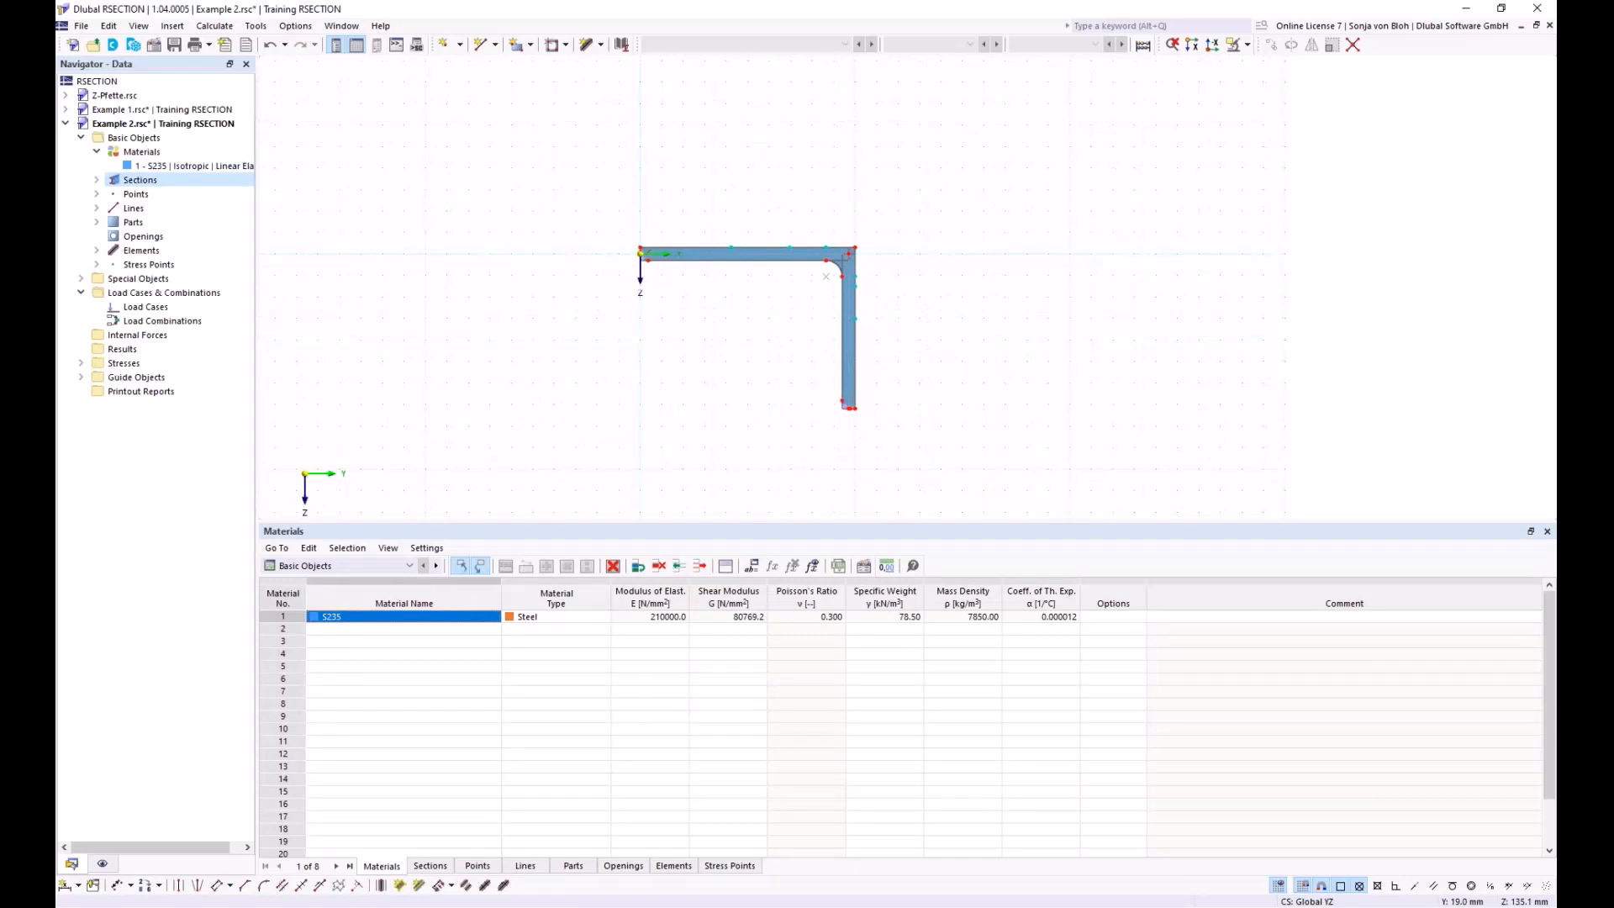
{"action": "left_click", "coordinate": [96, 250]}
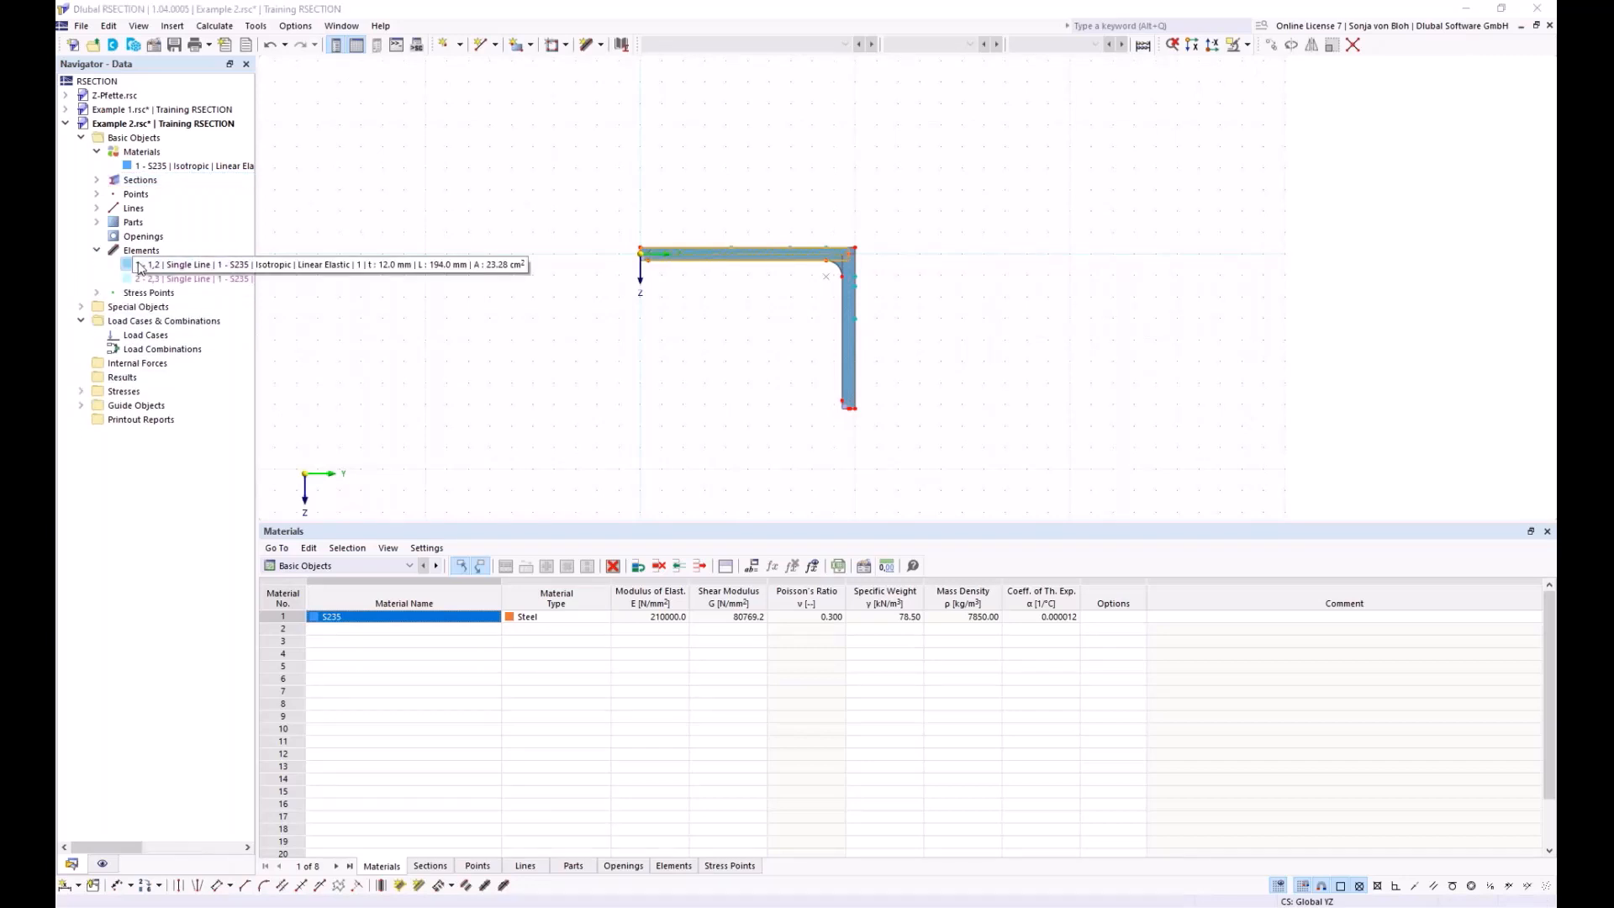
Step: Inspect the first single-line element, the boundary-line part, and the location and rotation settings of the L 200x150x12 section
{"action": "left_click", "coordinate": [122, 265]}
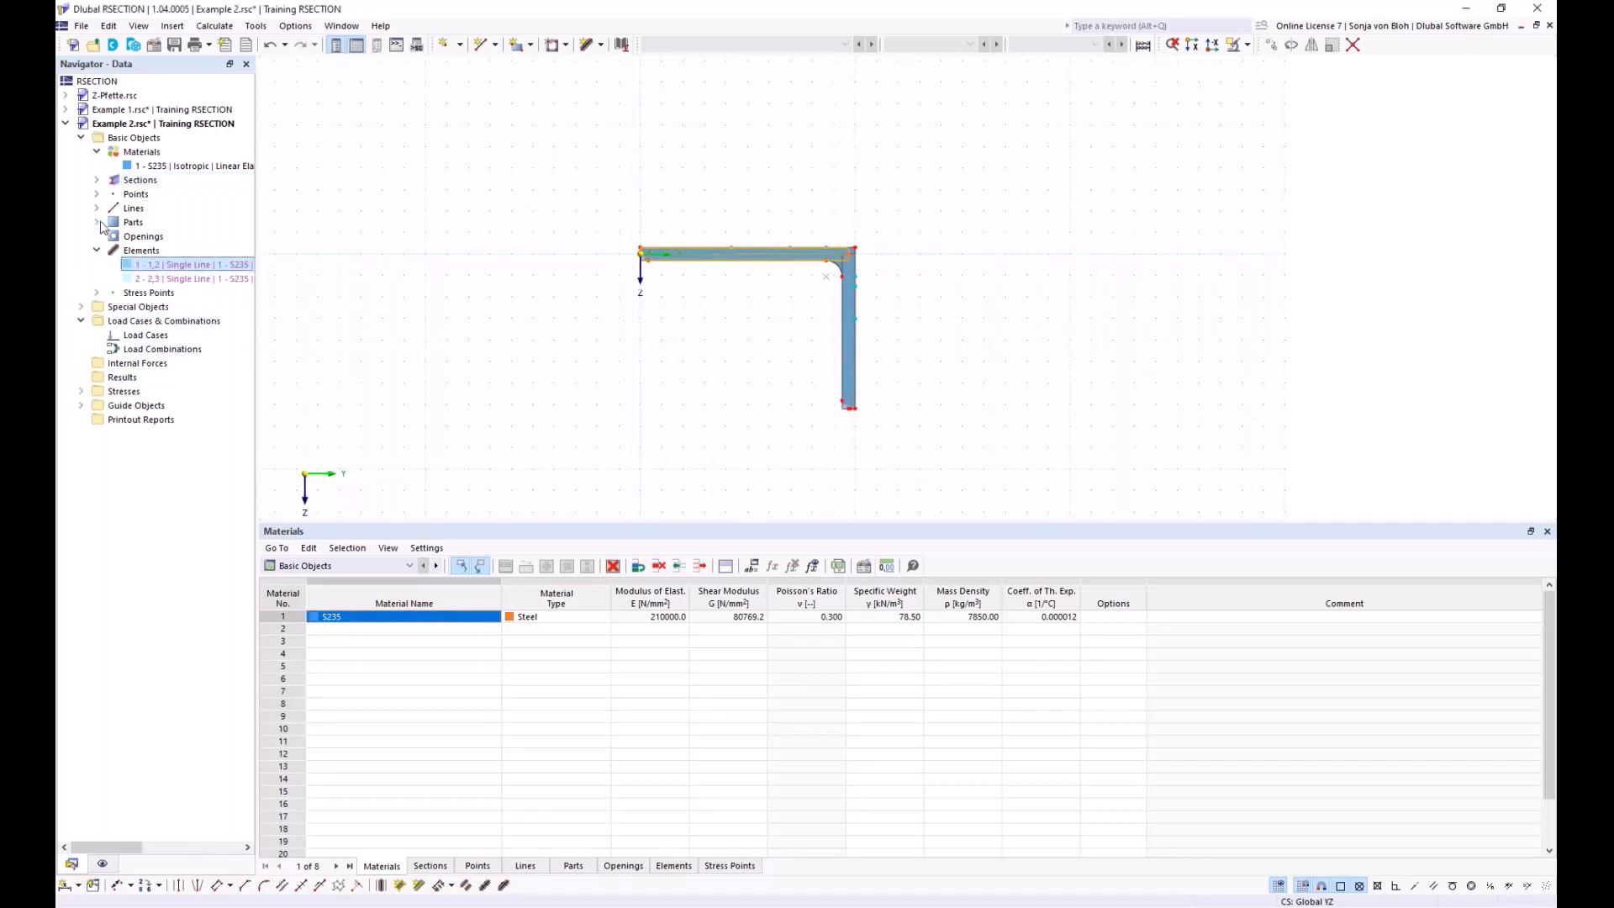
{"action": "left_click", "coordinate": [96, 222]}
{"action": "left_click", "coordinate": [147, 238]}
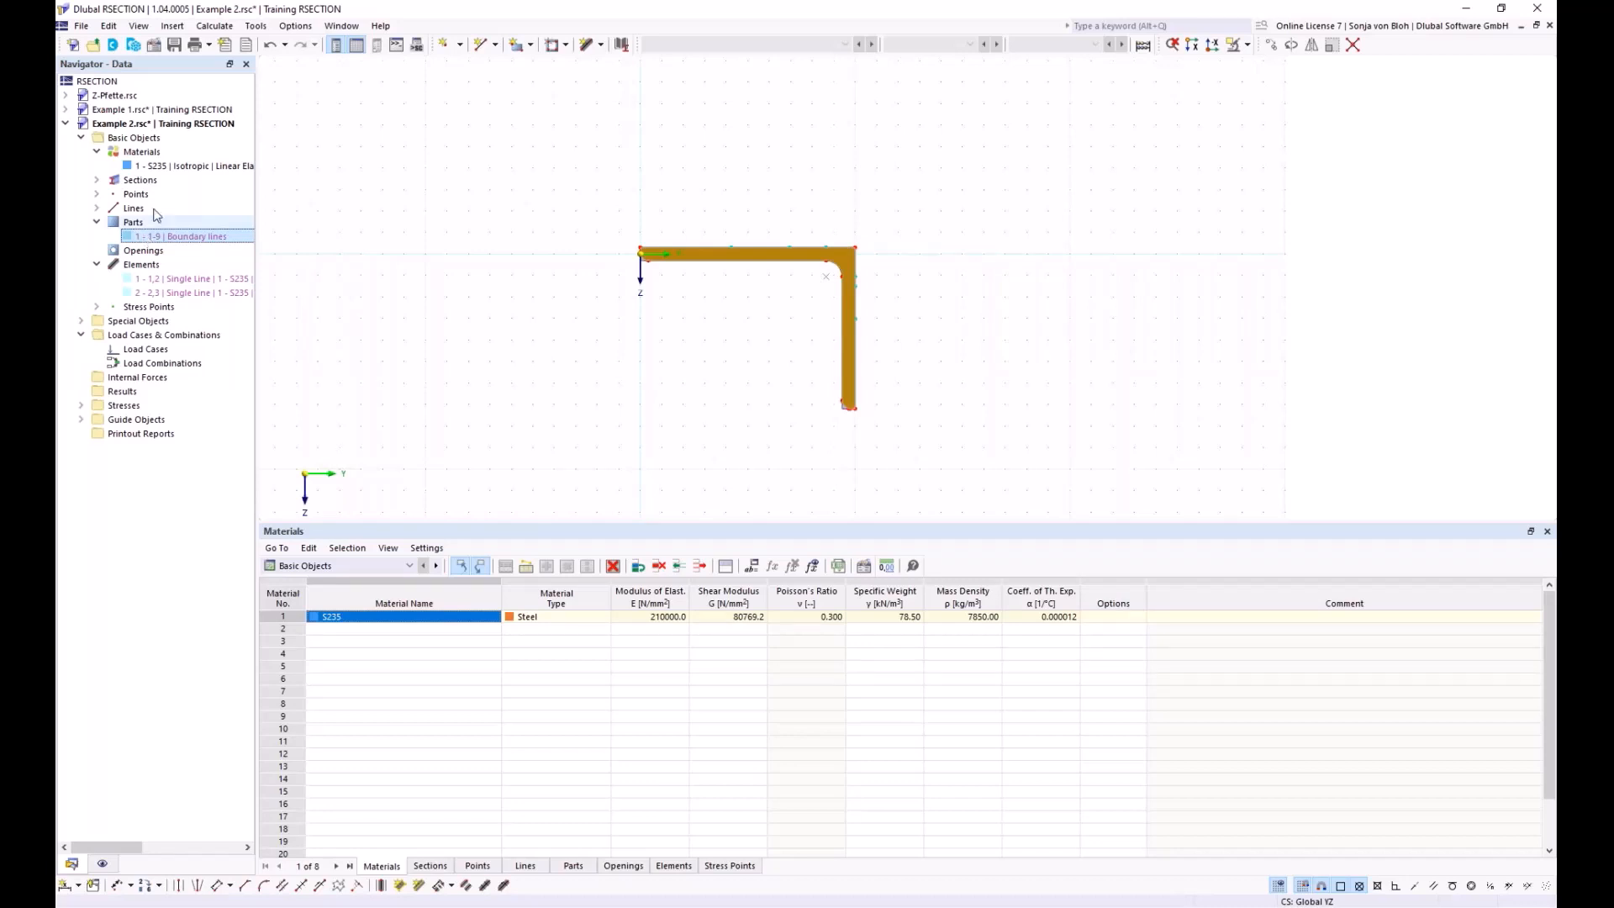
{"action": "double_click", "coordinate": [670, 254]}
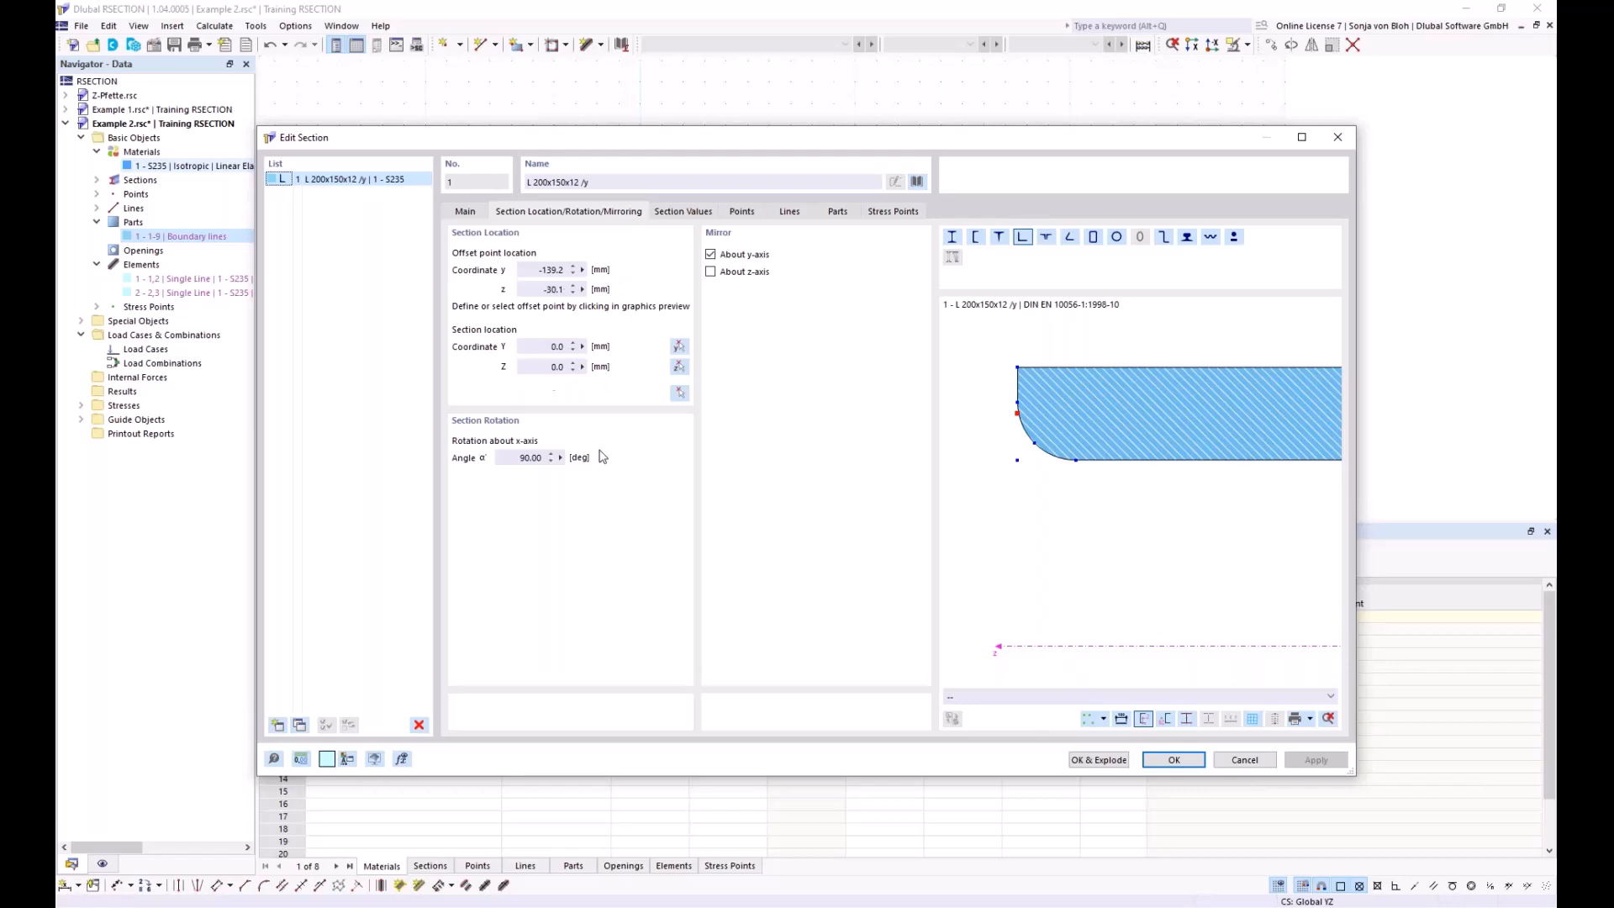
{"action": "left_click", "coordinate": [1243, 760]}
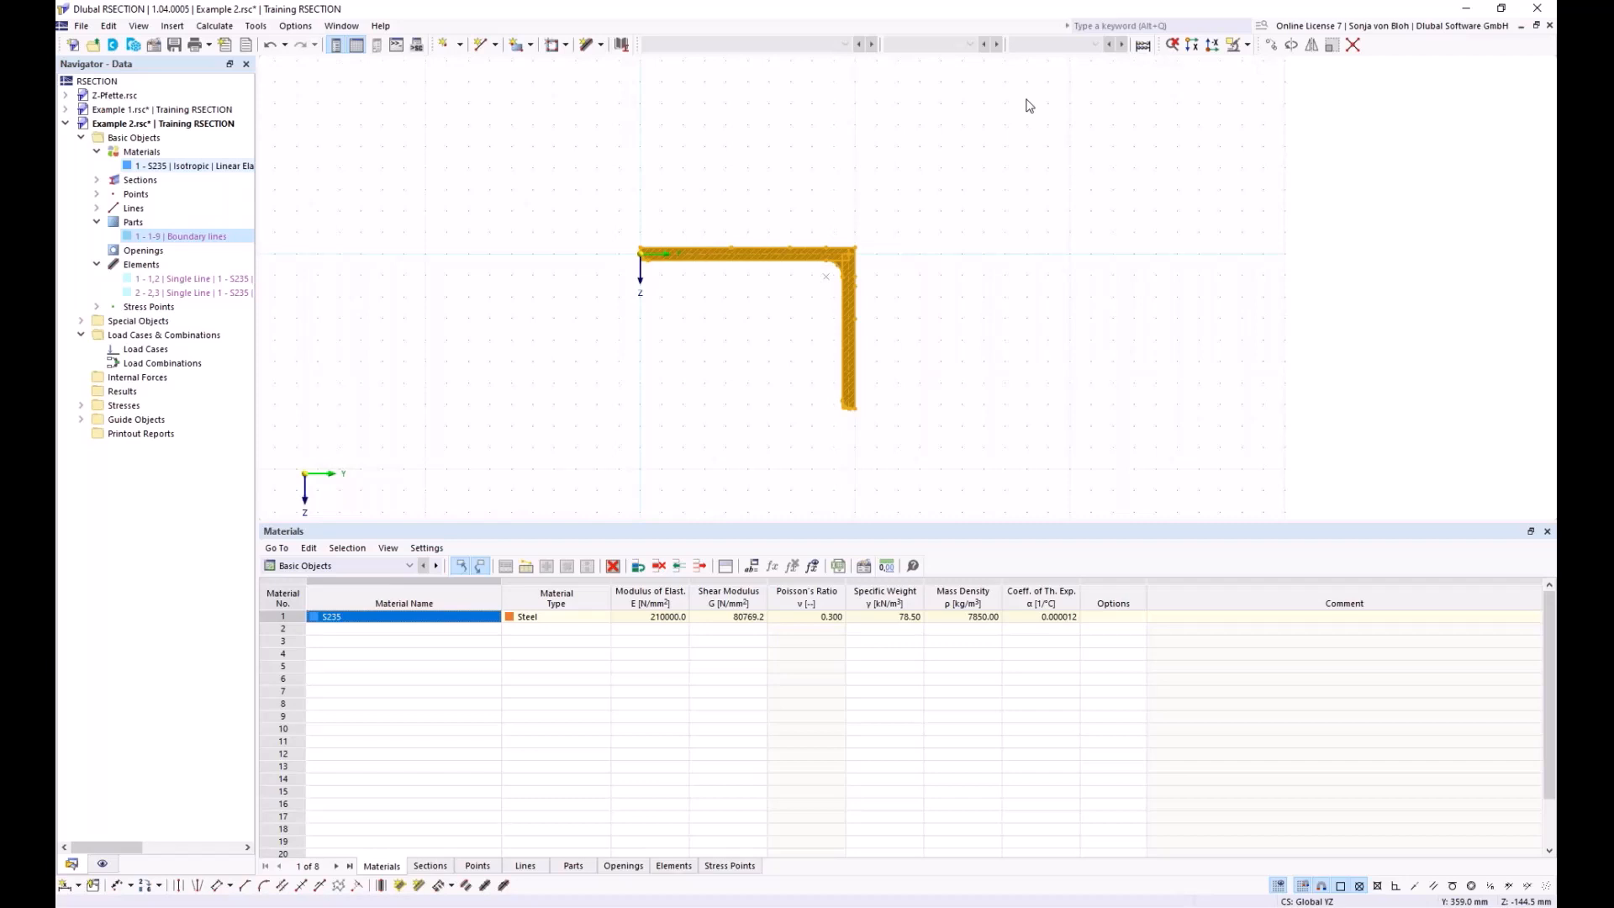
Step: Explode the L 200x150x12 section and delete the end point of the rounding arc at the horizontal leg's free end
{"action": "right_click", "coordinate": [721, 255]}
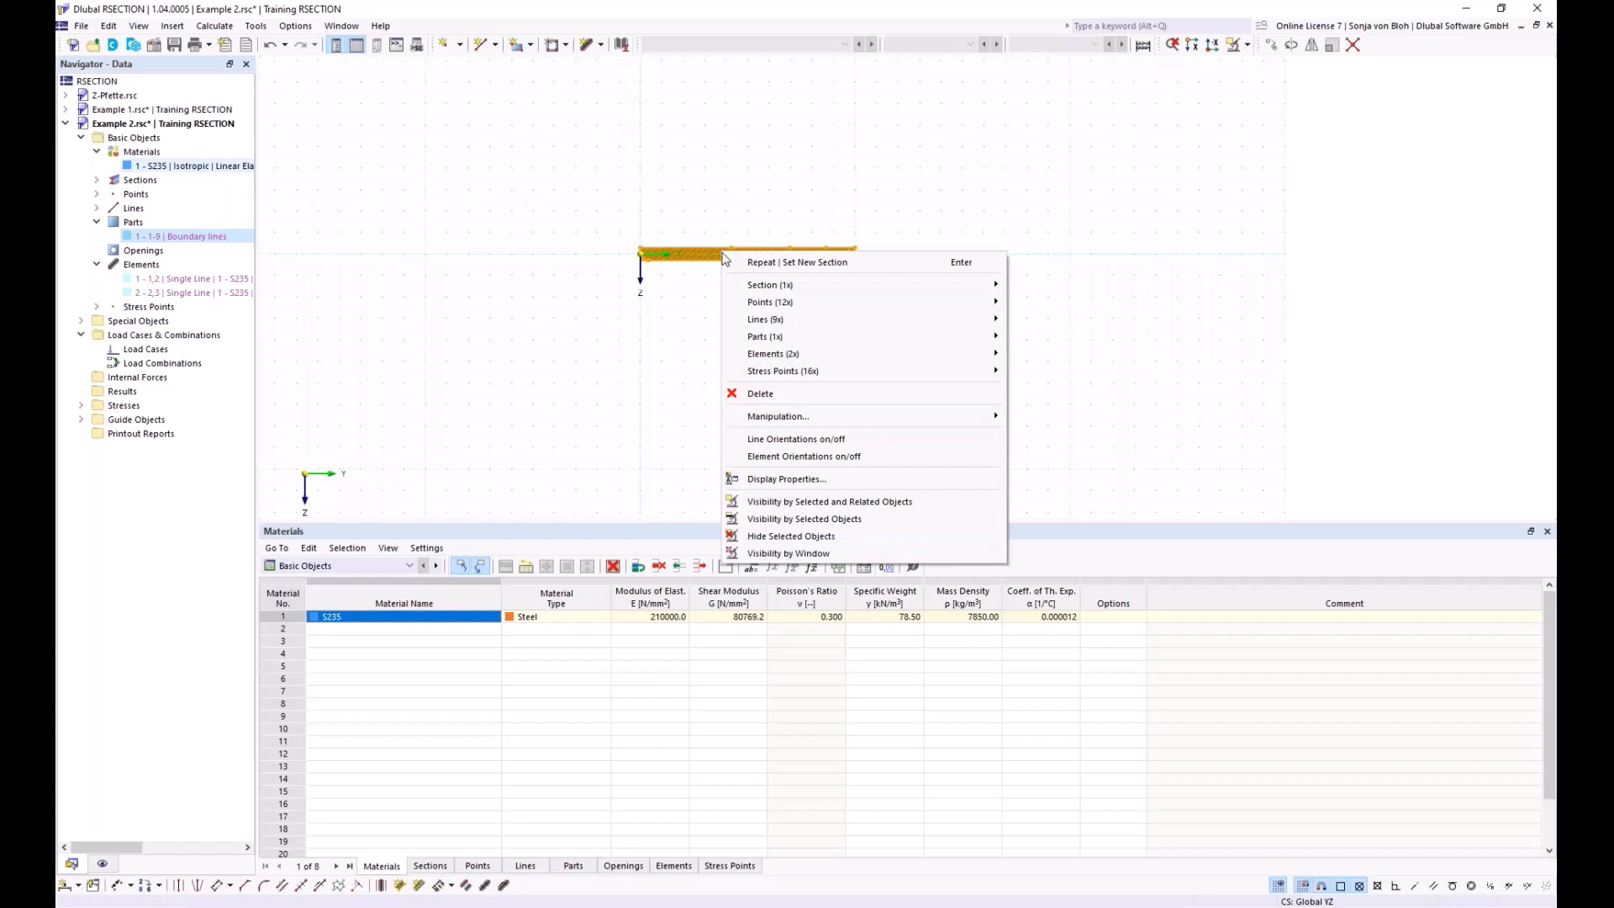
{"action": "mouse_move", "coordinate": [758, 288]}
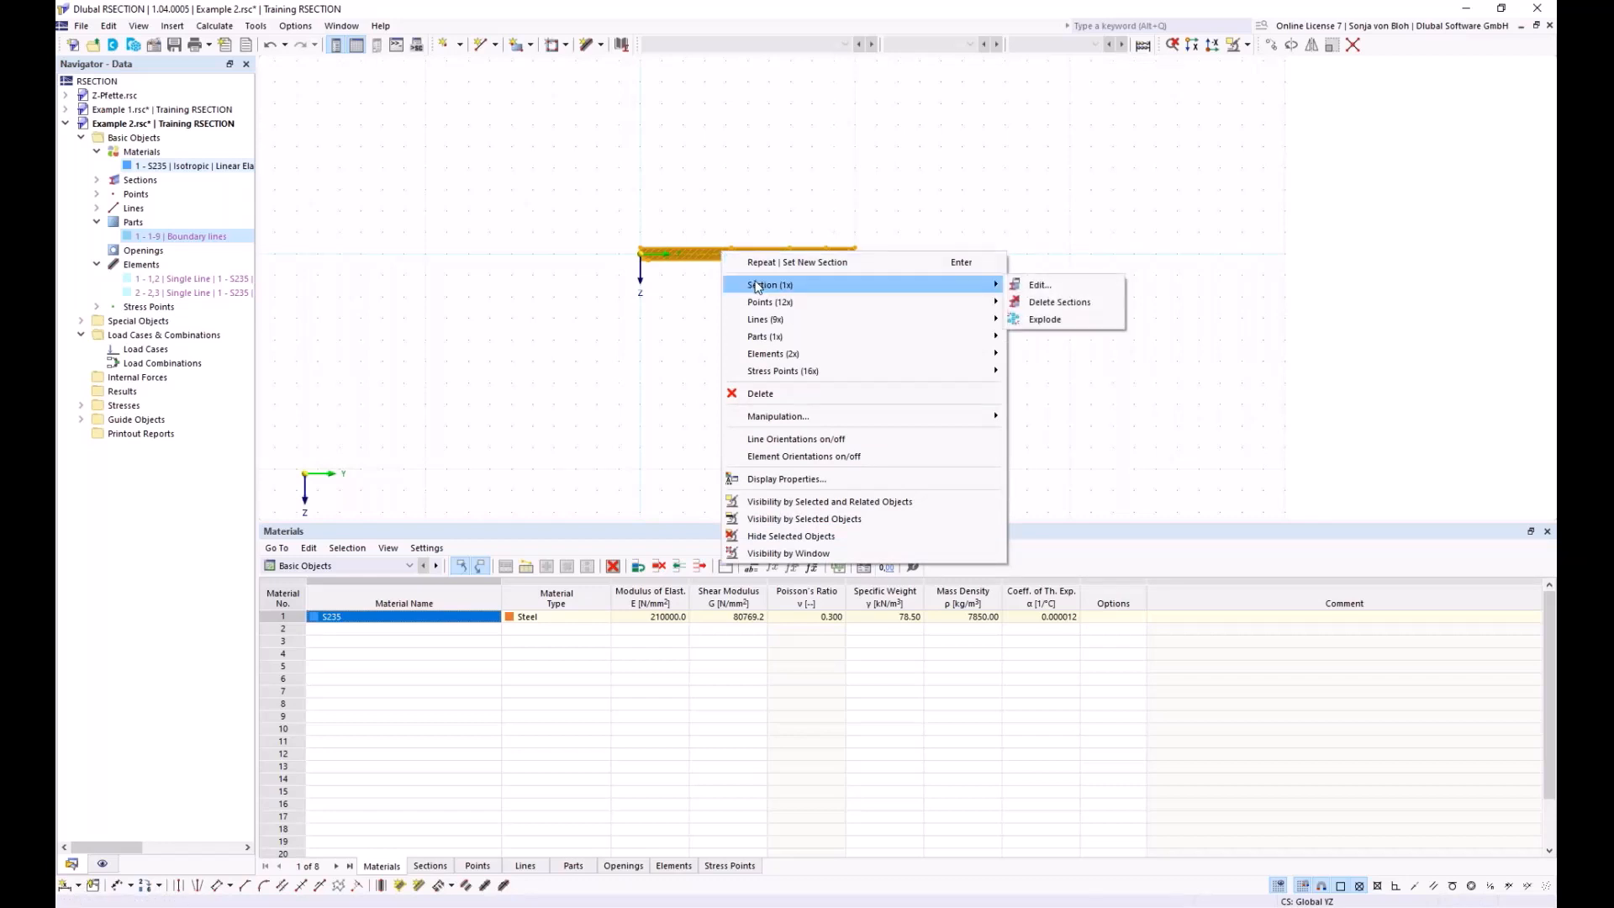
{"action": "left_click", "coordinate": [1050, 325]}
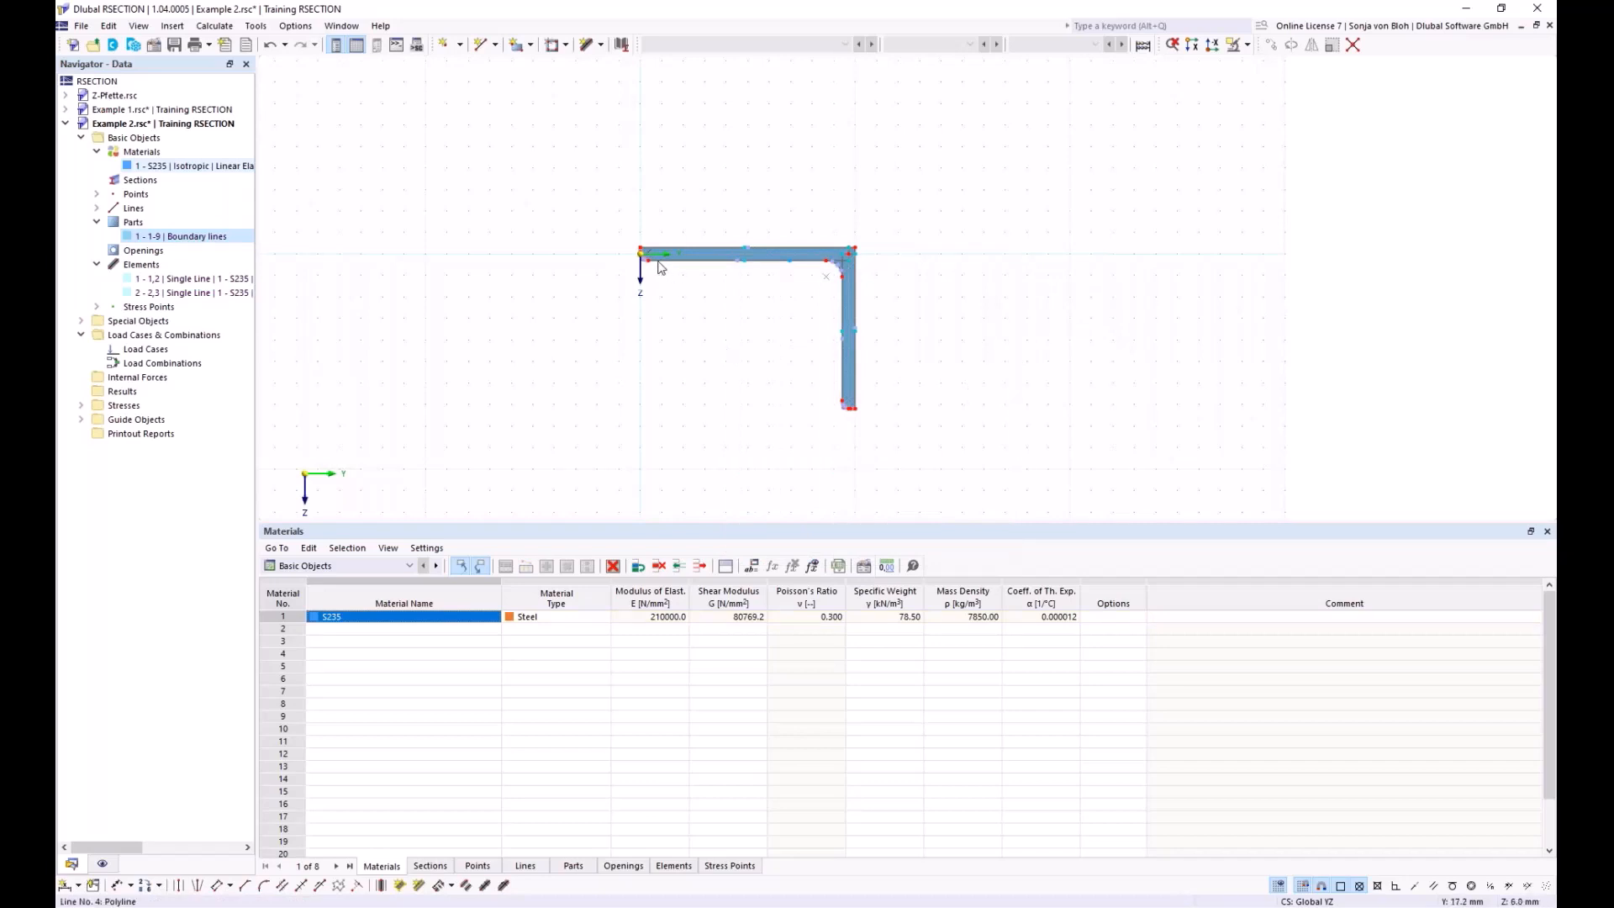
{"action": "scroll", "coordinate": [587, 245], "scroll_direction": "up", "scroll_amount": 10}
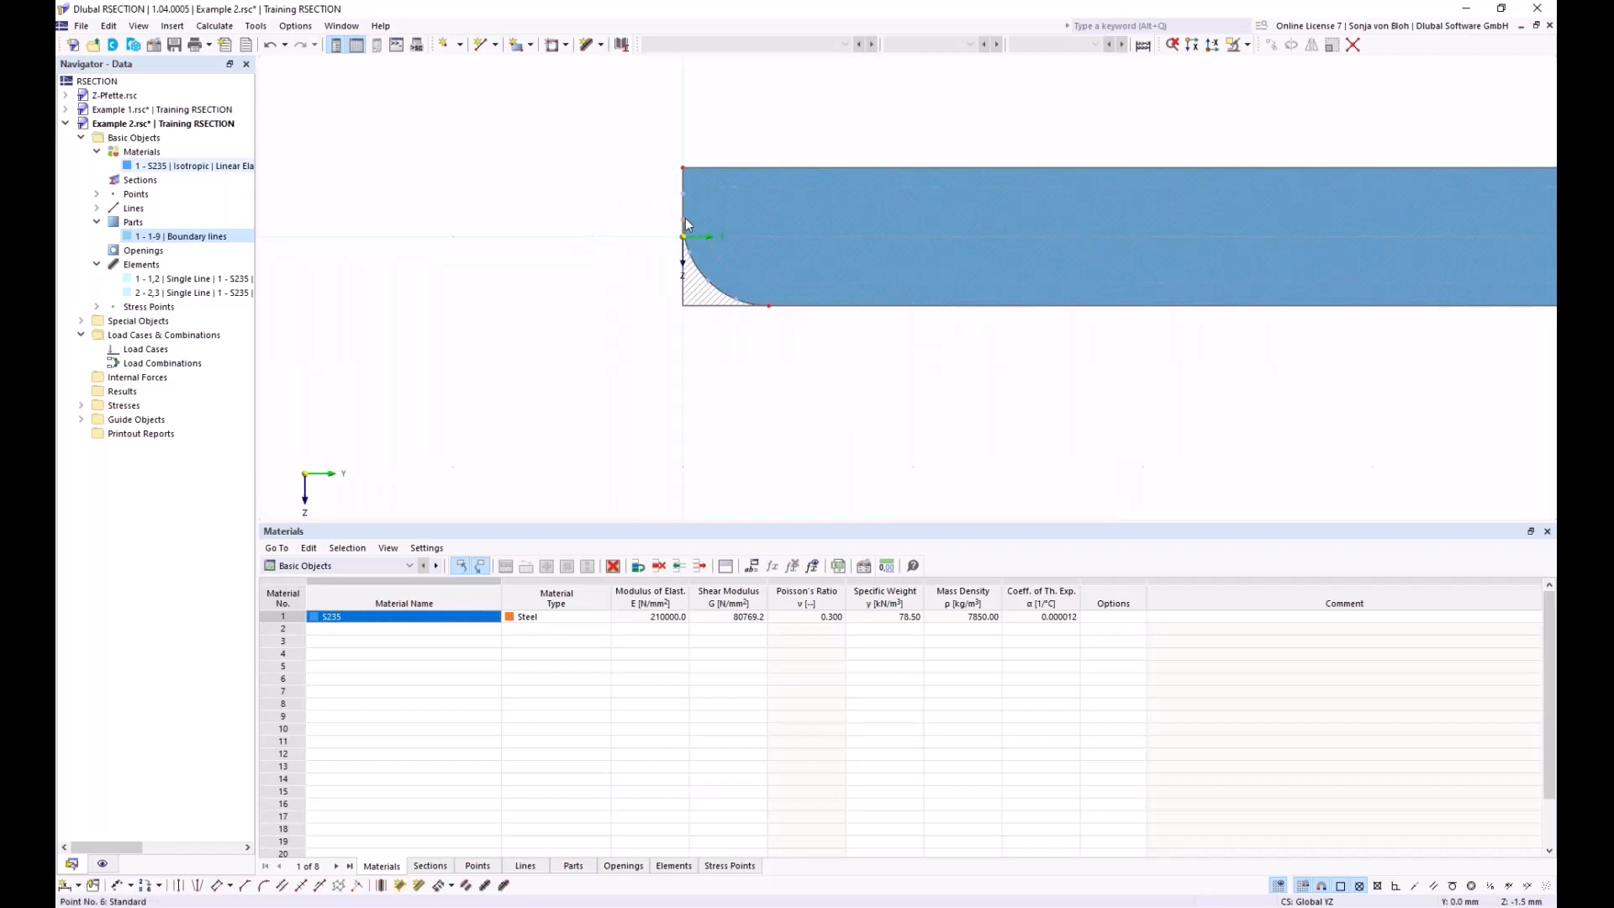
{"action": "key", "text": "Delete"}
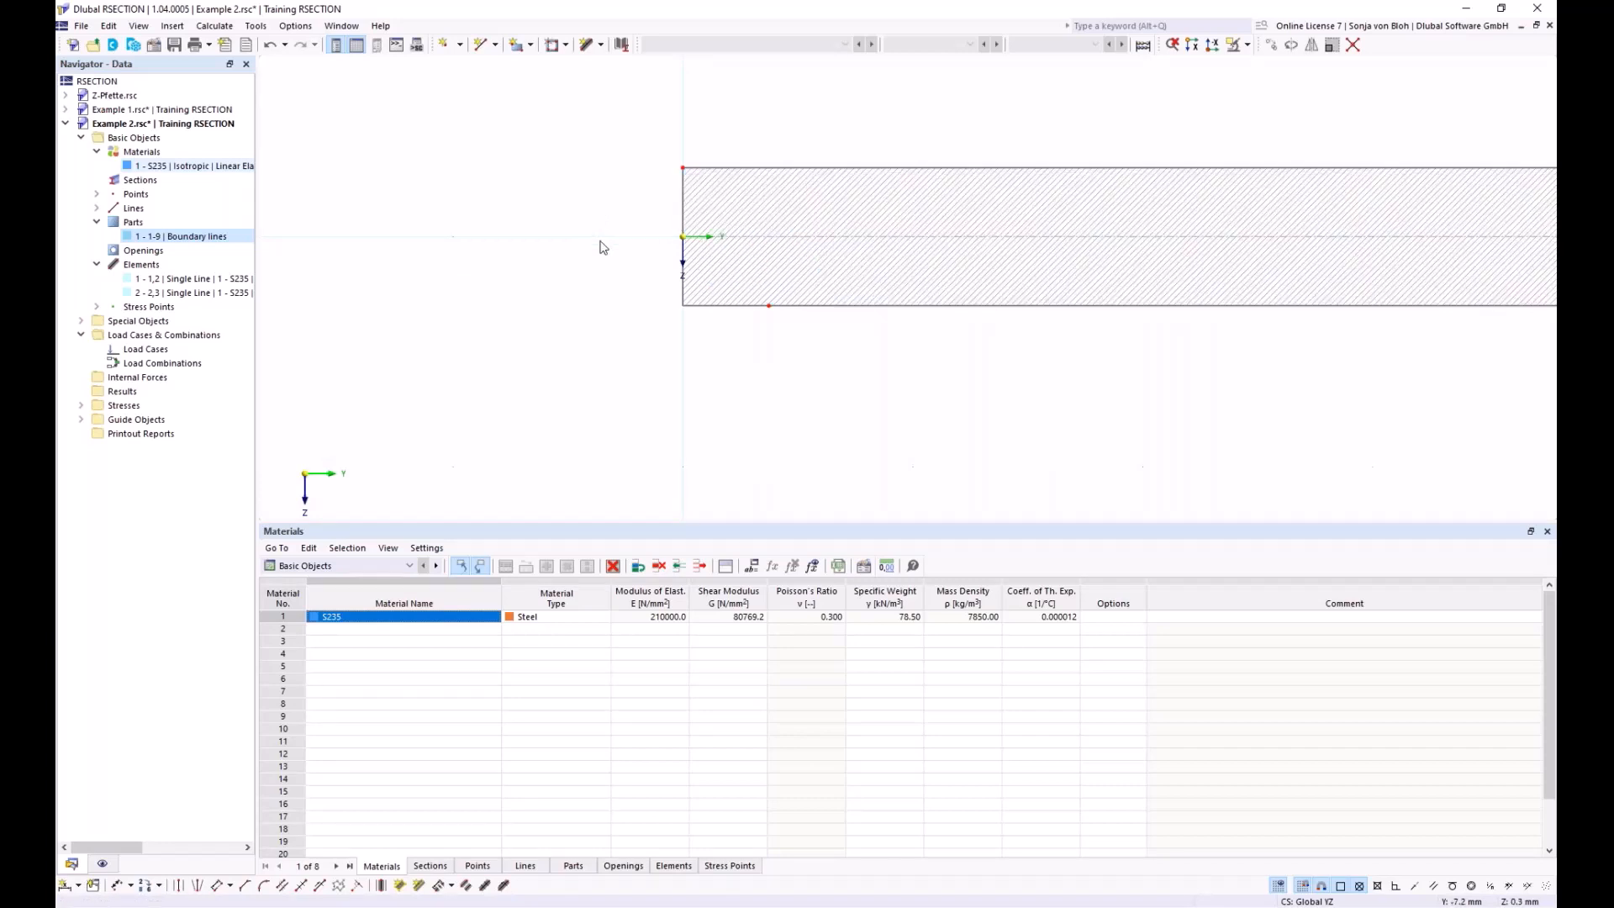
Step: Start a new single-line element defined by length and direction, with length 200 mm and thickness 12 mm
{"action": "scroll", "coordinate": [599, 247], "scroll_direction": "down", "scroll_amount": 5}
{"action": "middle_click_drag", "start_coordinate": [684, 353], "coordinate": [629, 320]}
{"action": "scroll", "coordinate": [652, 278], "scroll_direction": "up", "scroll_amount": 3}
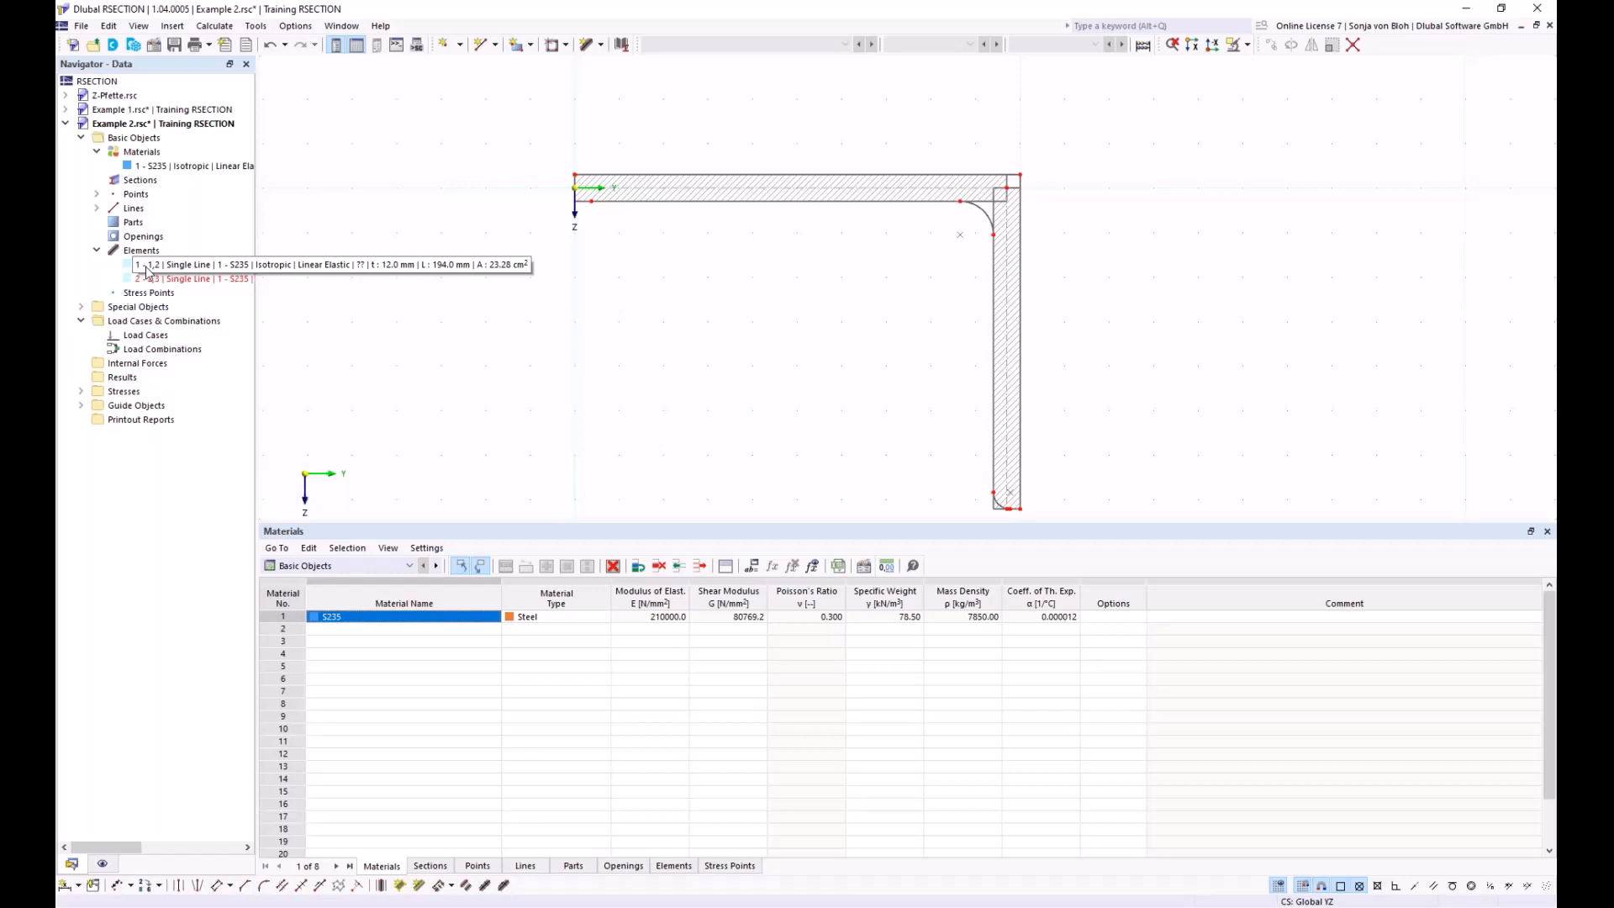
{"action": "left_click", "coordinate": [602, 45]}
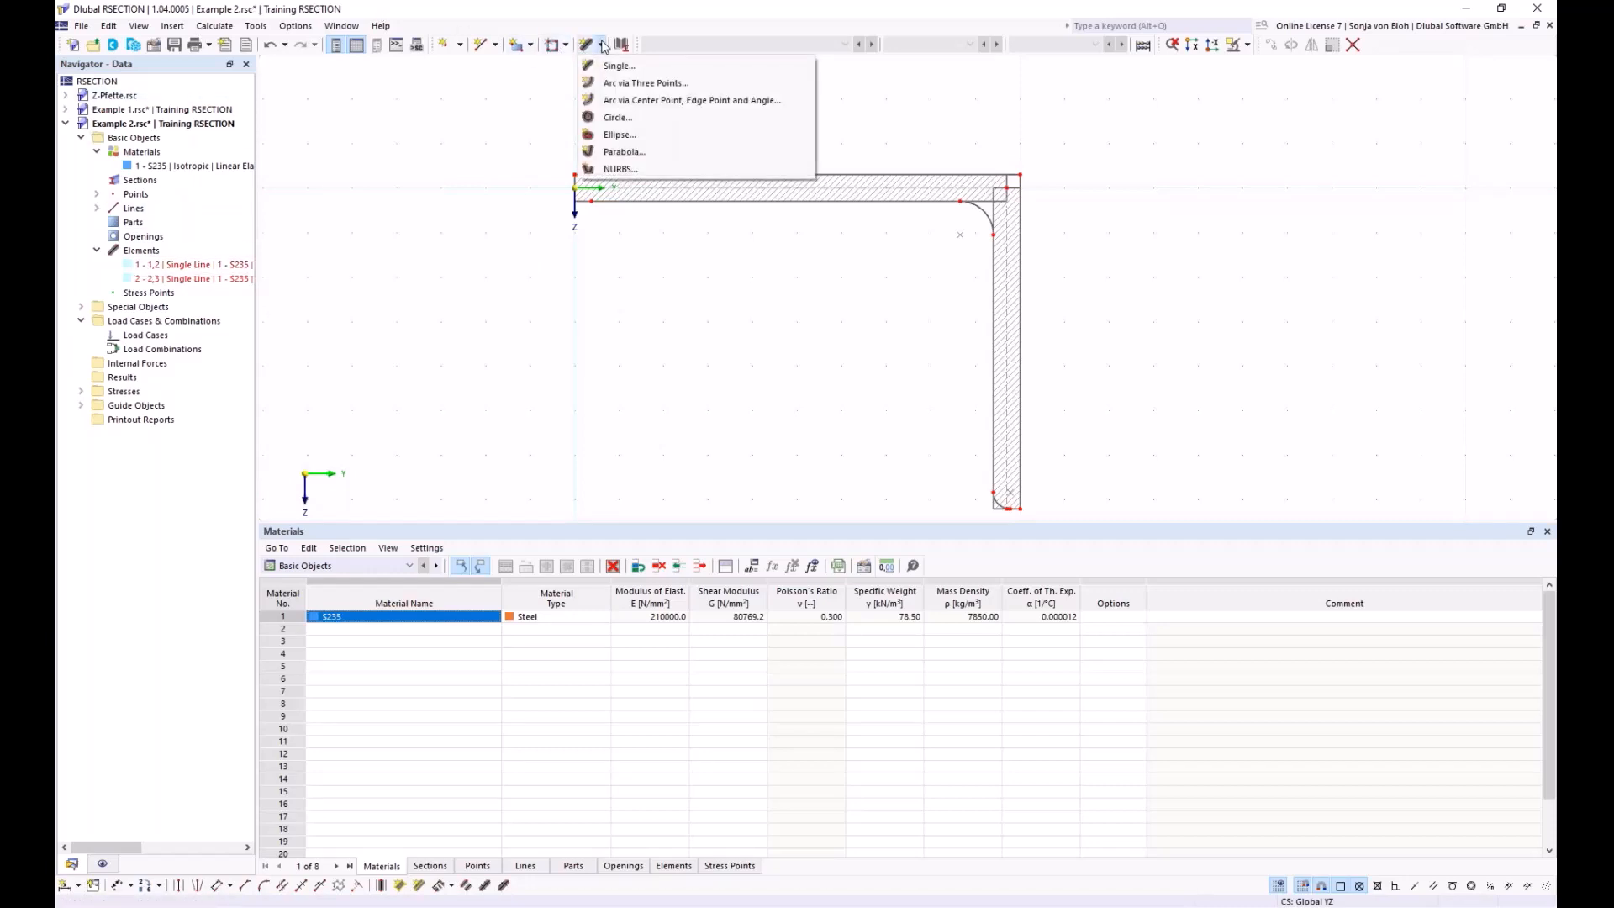
{"action": "left_click", "coordinate": [616, 65]}
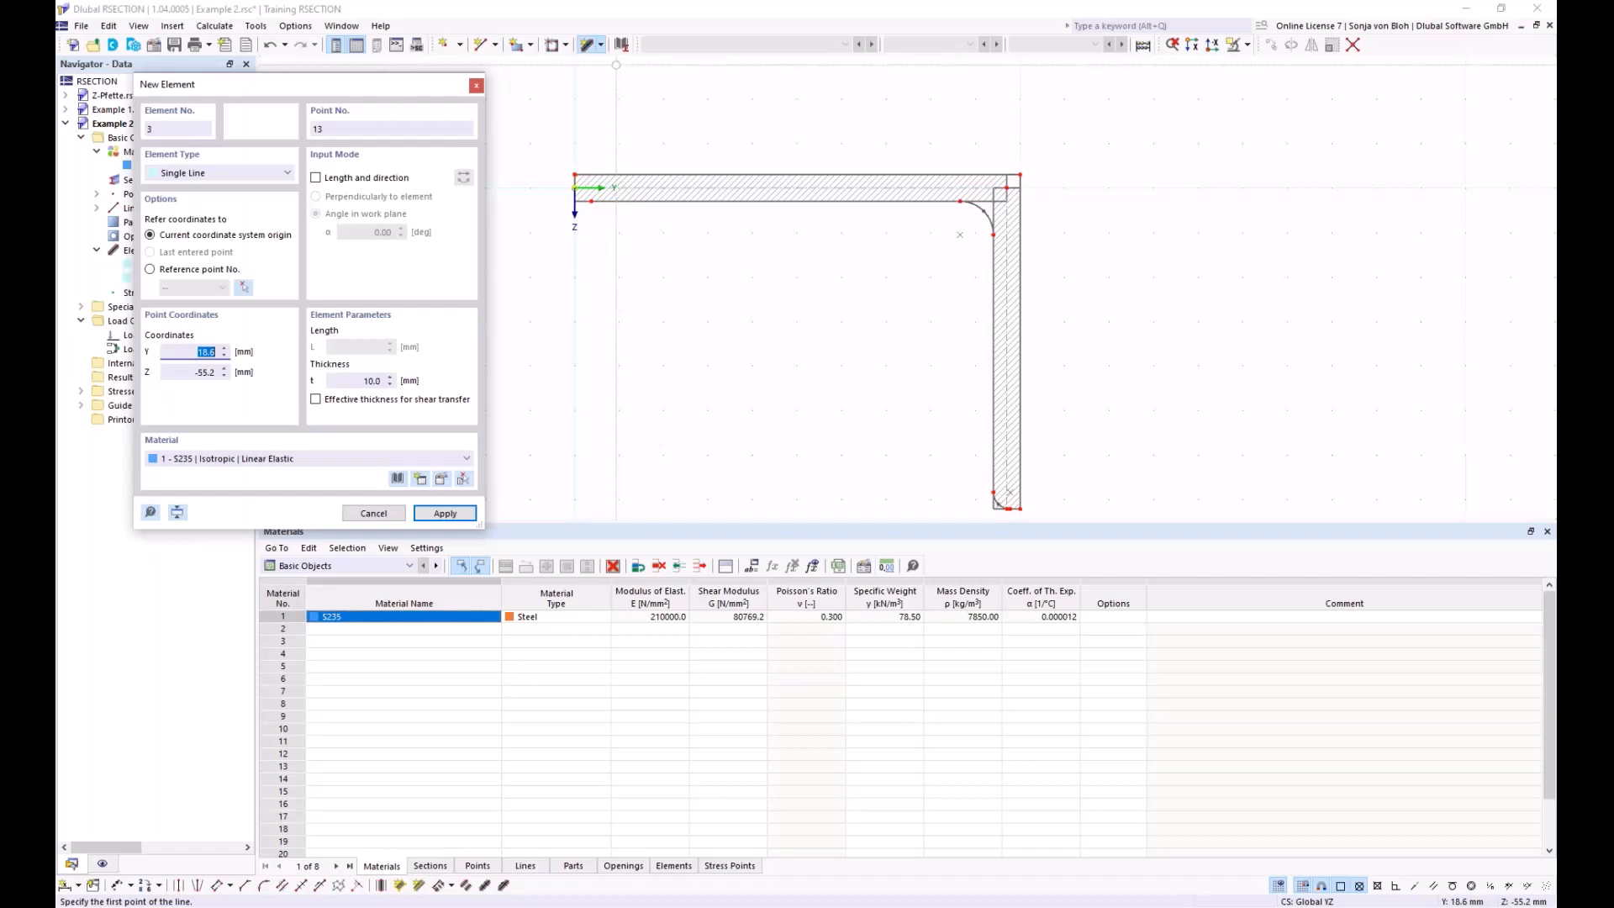
{"action": "left_click", "coordinate": [316, 178]}
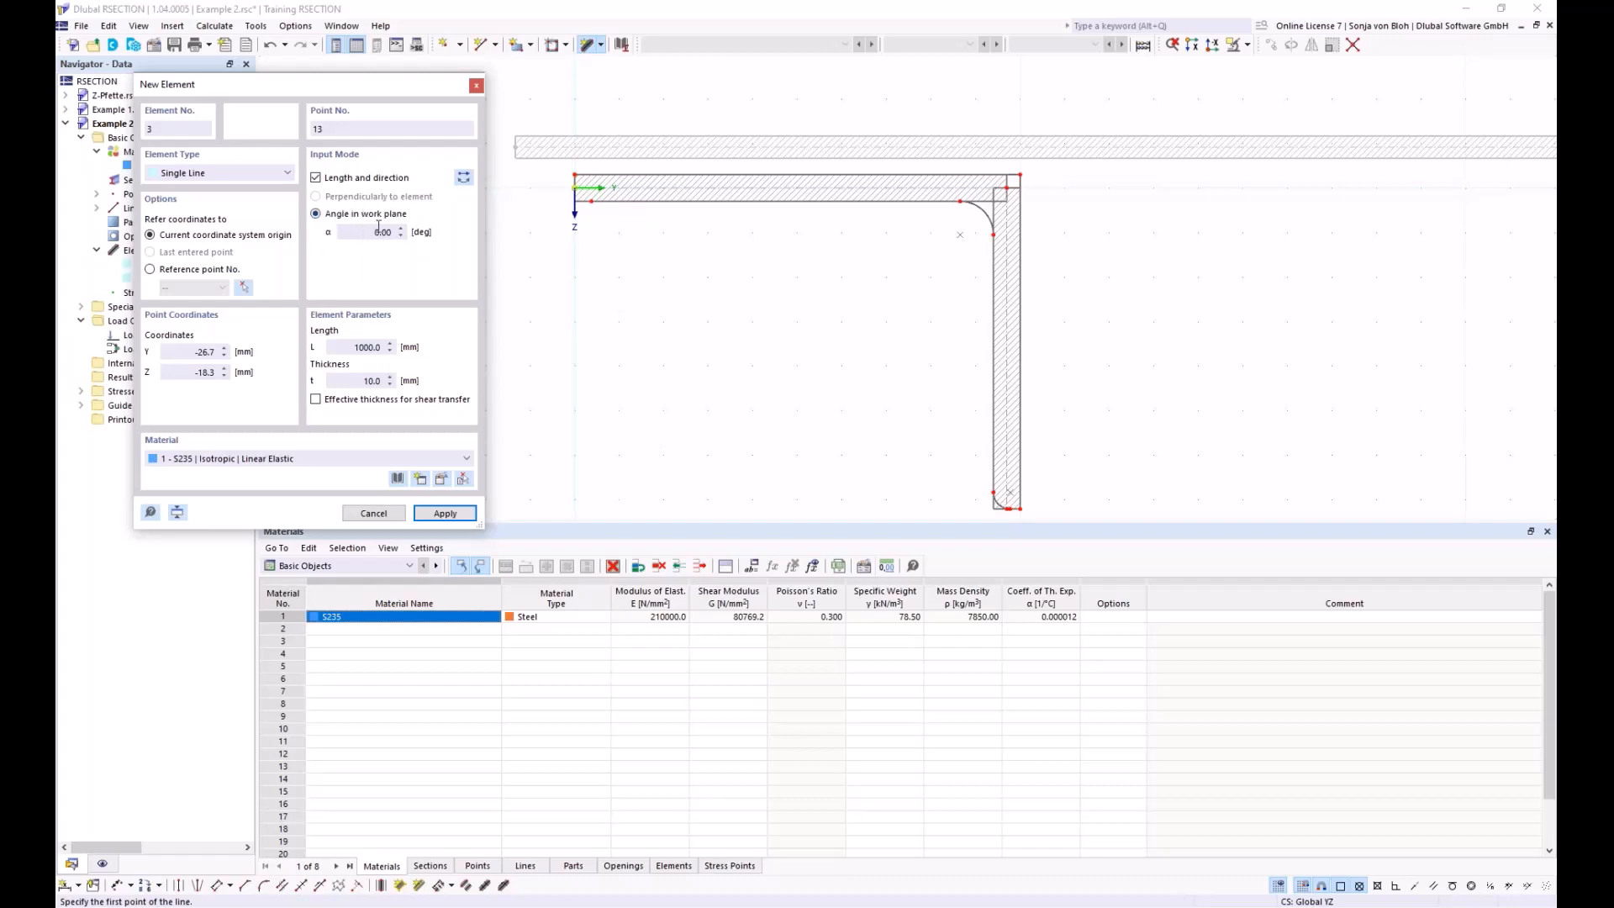
{"action": "scroll", "coordinate": [599, 267], "scroll_direction": "down", "scroll_amount": 2}
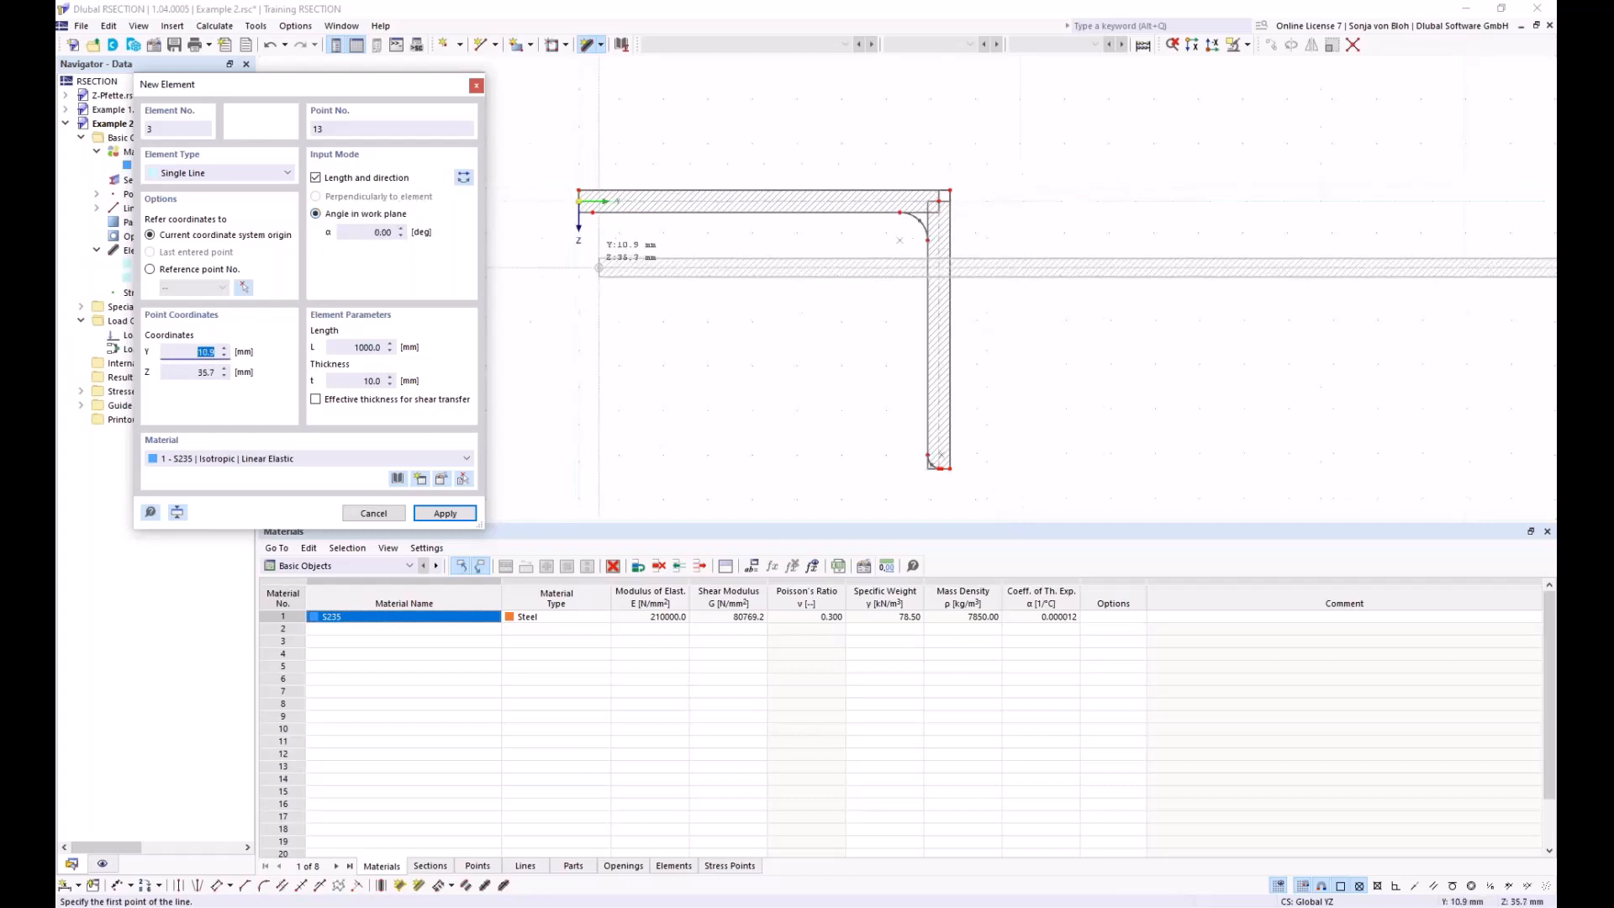
{"action": "scroll", "coordinate": [598, 267], "scroll_direction": "down", "scroll_amount": 3}
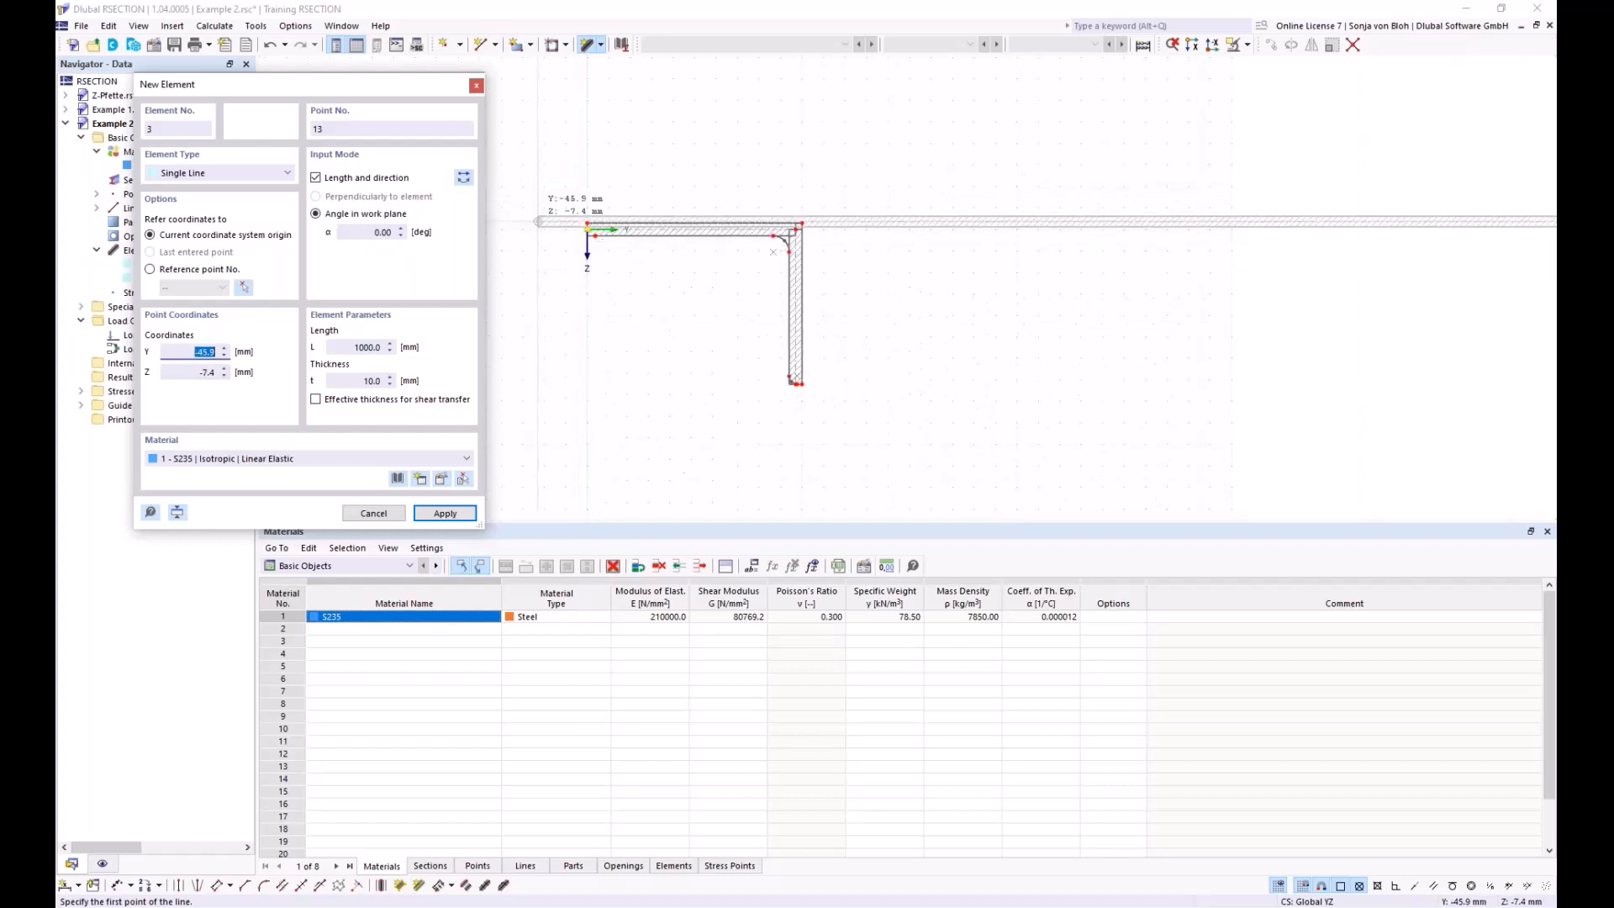
{"action": "left_click", "coordinate": [374, 346]}
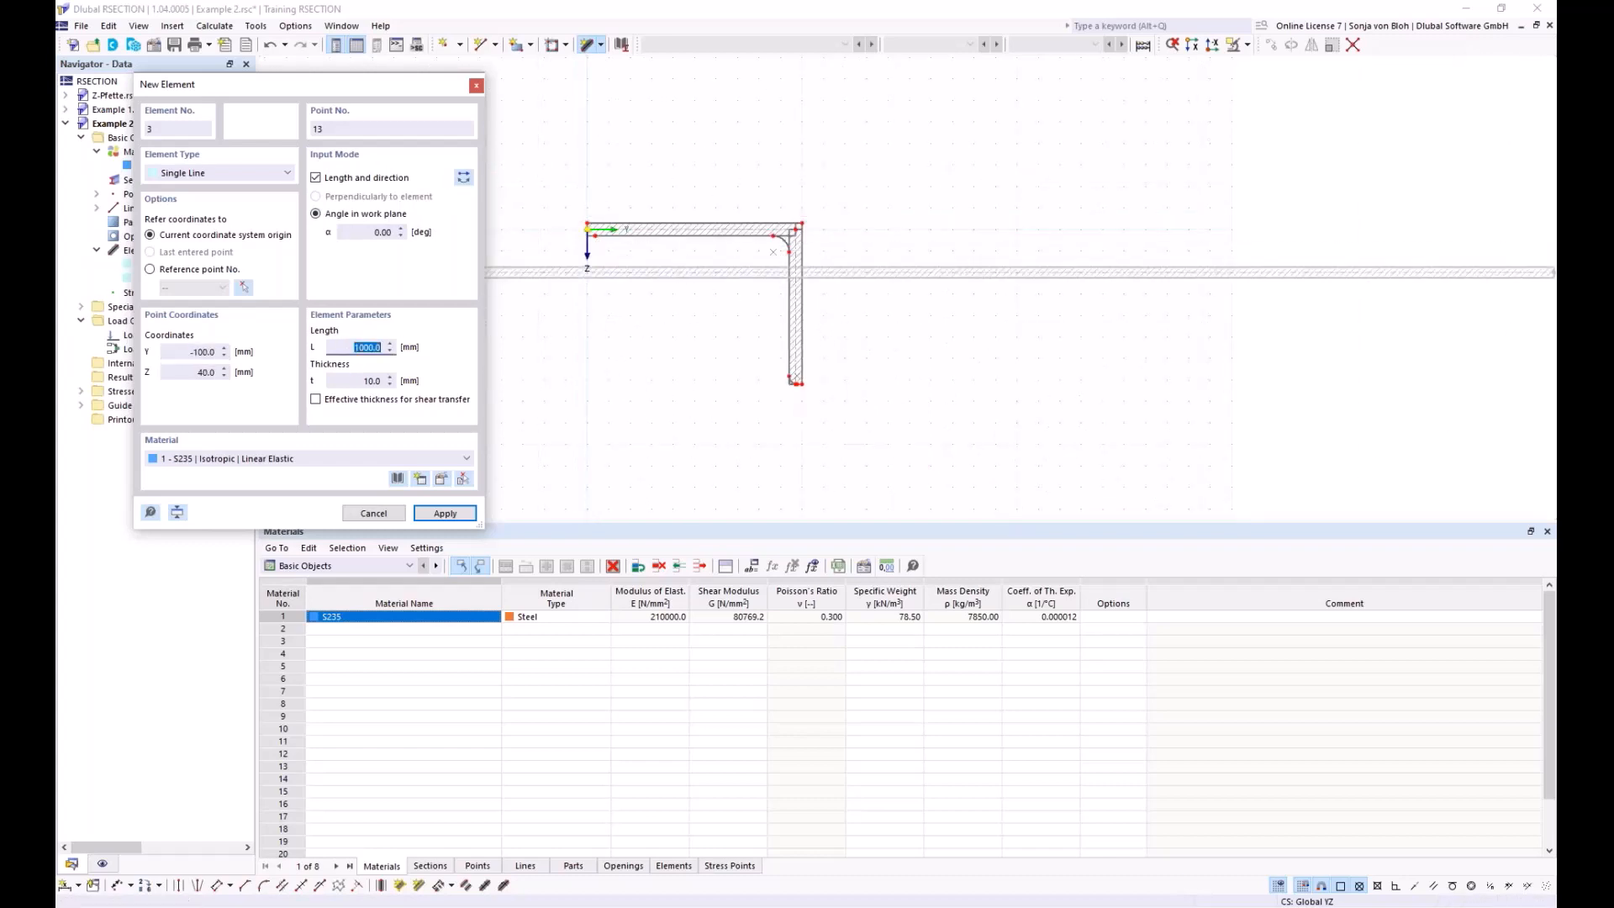
{"action": "type", "text": "200"}
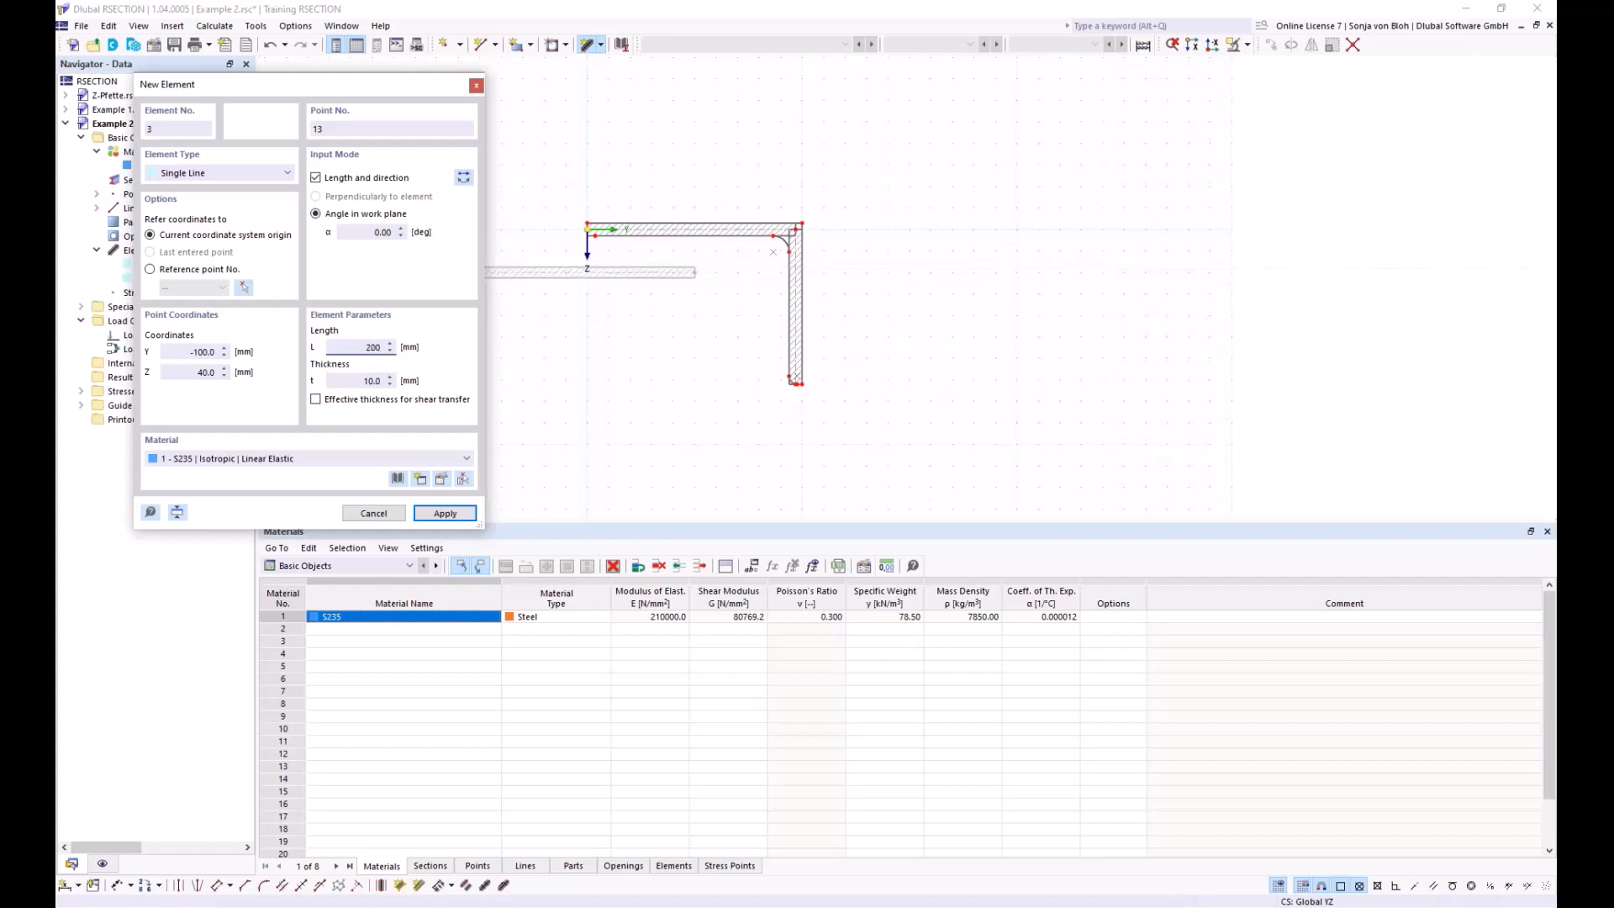
{"action": "double_click", "coordinate": [373, 380]}
{"action": "type", "text": "12"}
Step: Reverse the new element's direction and place it at the origin, extending away from the angle's horizontal leg
{"action": "scroll", "coordinate": [744, 250], "scroll_direction": "down", "scroll_amount": 2}
{"action": "scroll", "coordinate": [744, 251], "scroll_direction": "up", "scroll_amount": 3}
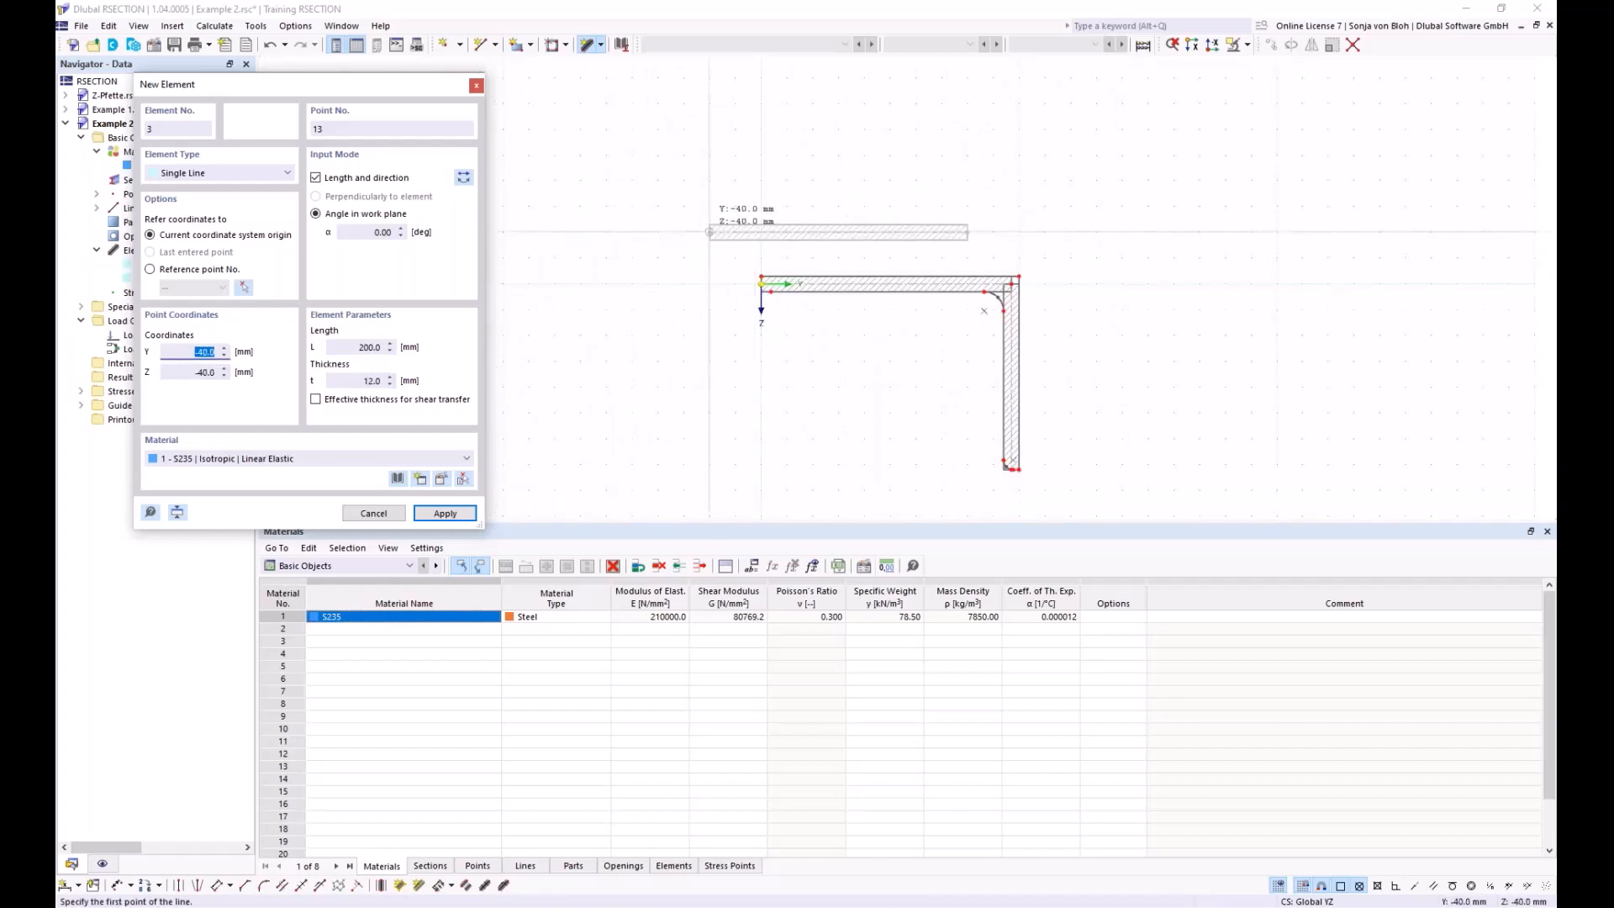
{"action": "left_click", "coordinate": [463, 178]}
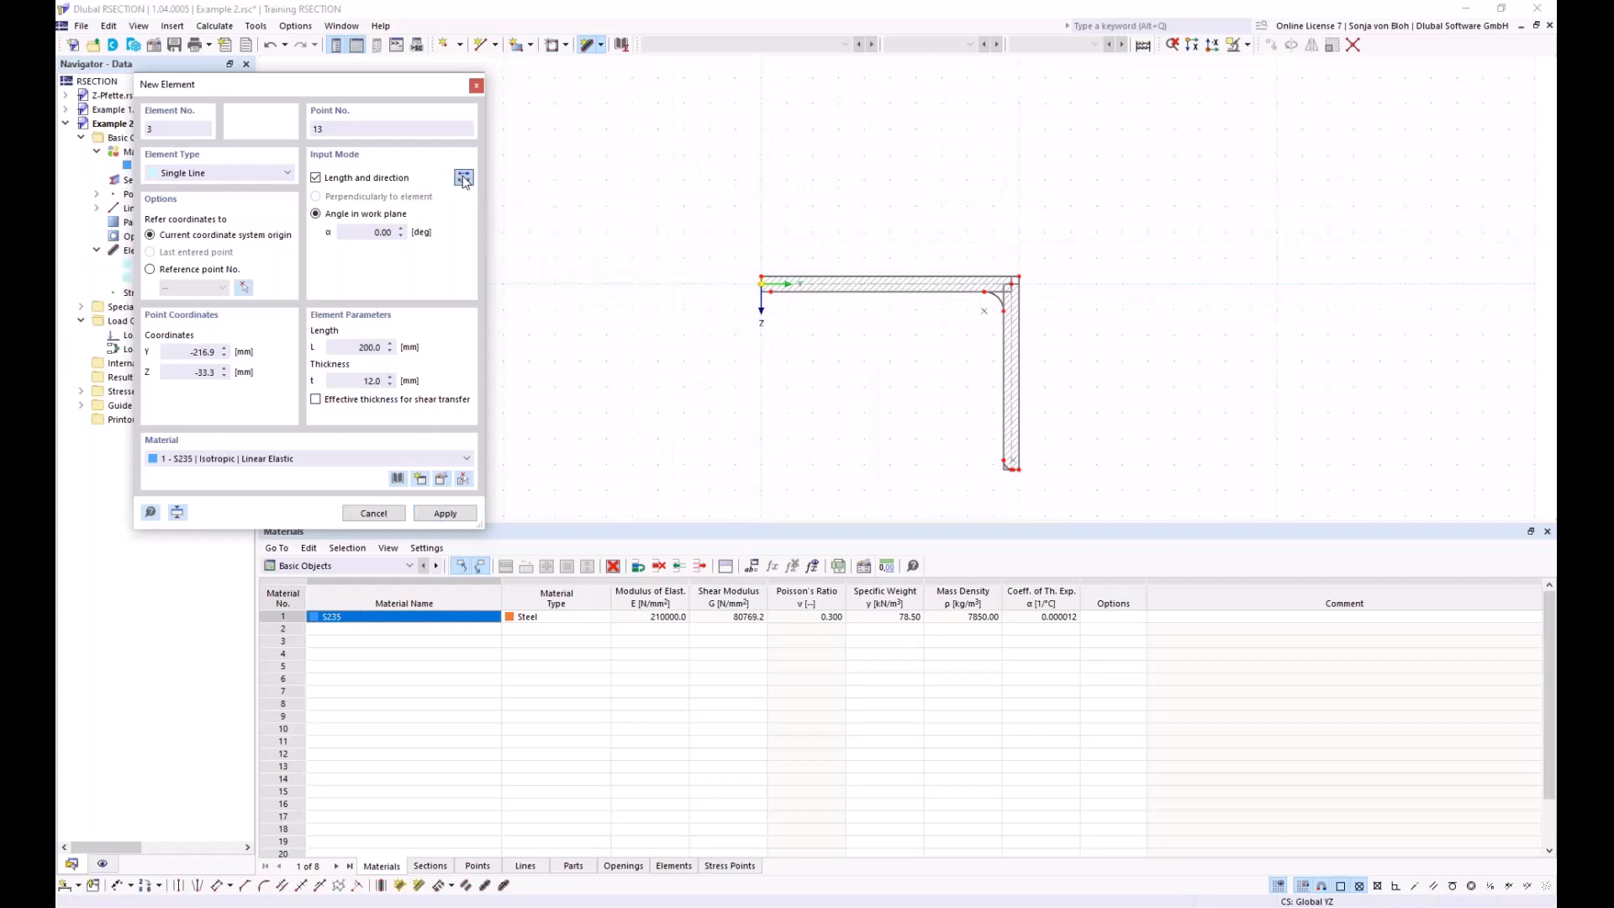
{"action": "scroll", "coordinate": [708, 320], "scroll_direction": "up", "scroll_amount": 2}
{"action": "scroll", "coordinate": [707, 320], "scroll_direction": "up", "scroll_amount": 1}
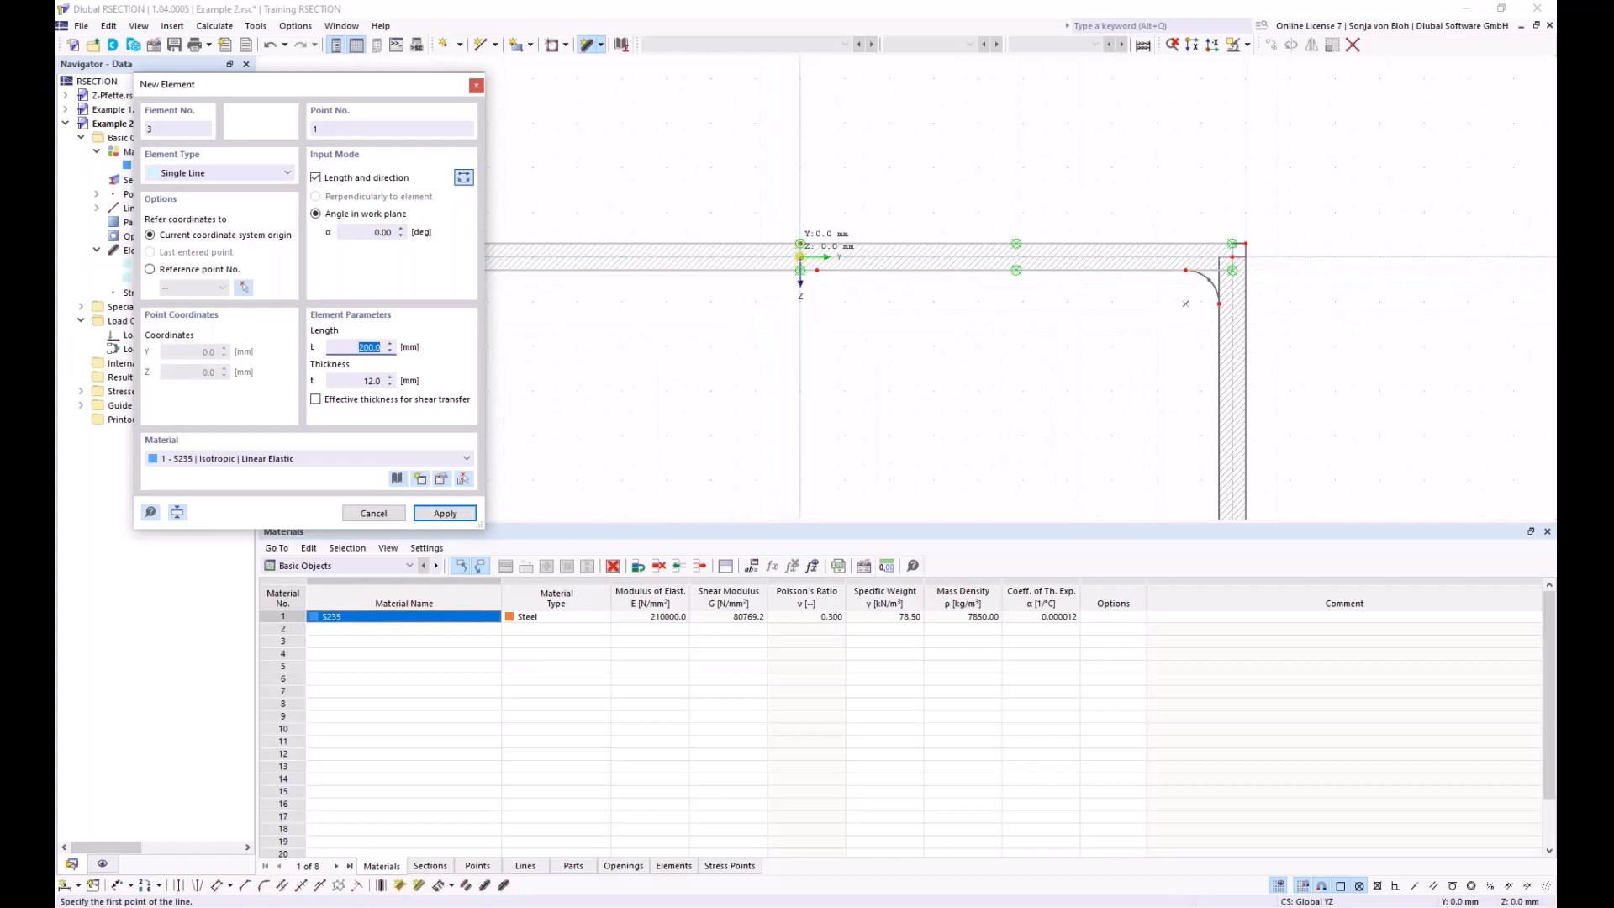
{"action": "left_click", "coordinate": [800, 256]}
Step: Add a vertical single-line element from the origin with a 90° angle, length 400 mm and thickness 10 mm
{"action": "scroll", "coordinate": [878, 324], "scroll_direction": "down", "scroll_amount": 4}
{"action": "scroll", "coordinate": [867, 422], "scroll_direction": "down", "scroll_amount": 1}
{"action": "middle_click_drag", "start_coordinate": [866, 422], "coordinate": [854, 316]}
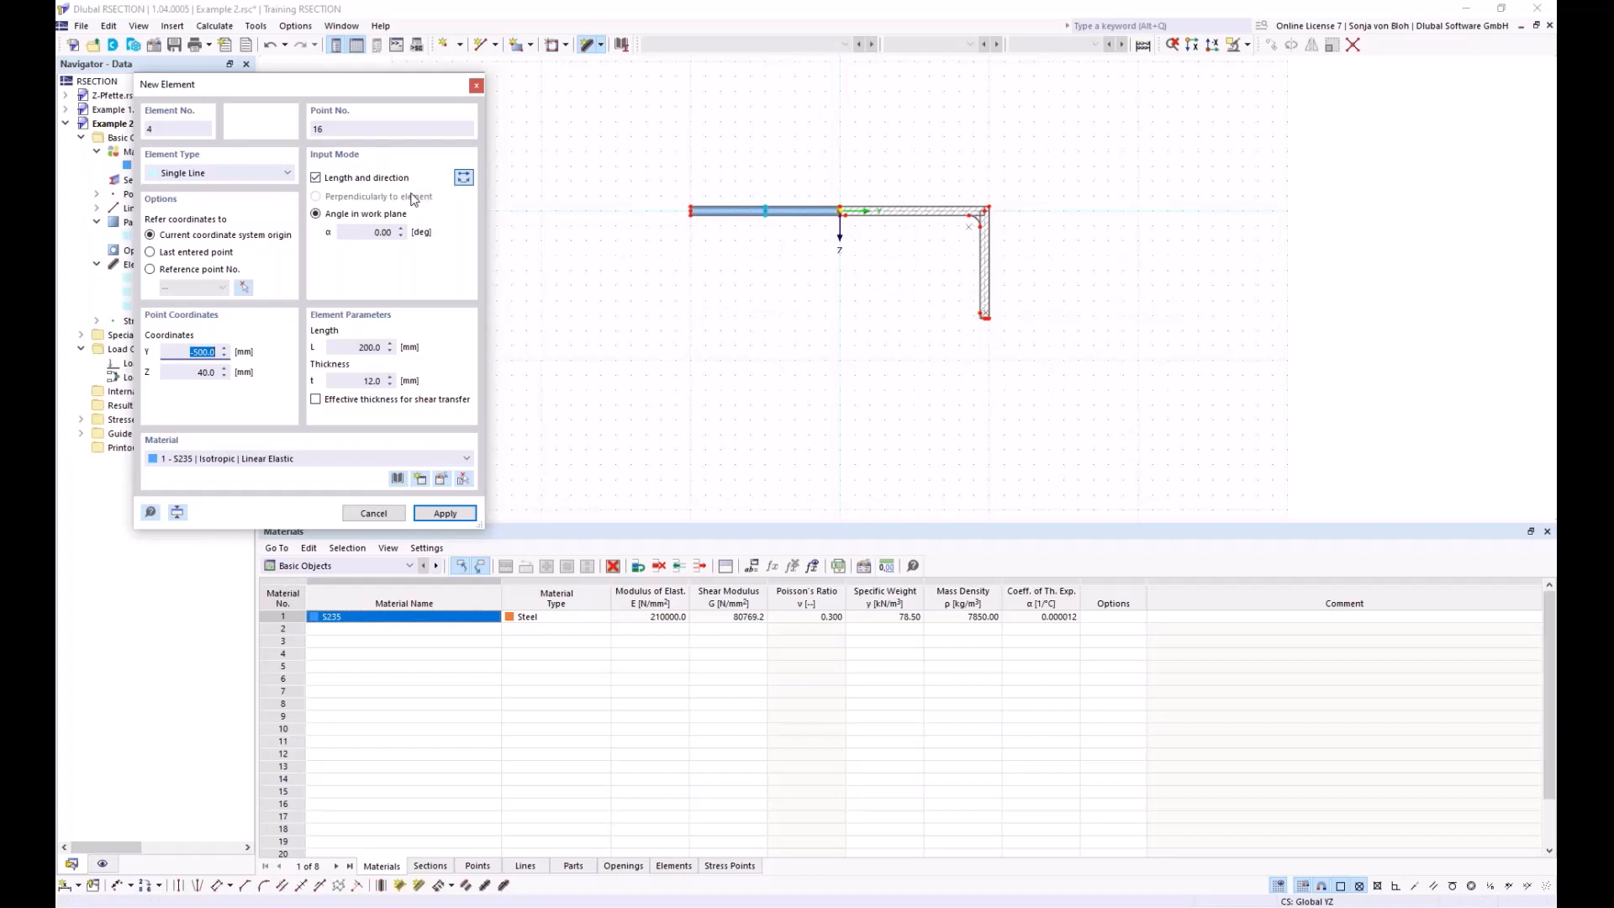
{"action": "left_click", "coordinate": [356, 233]}
{"action": "type", "text": "9"}
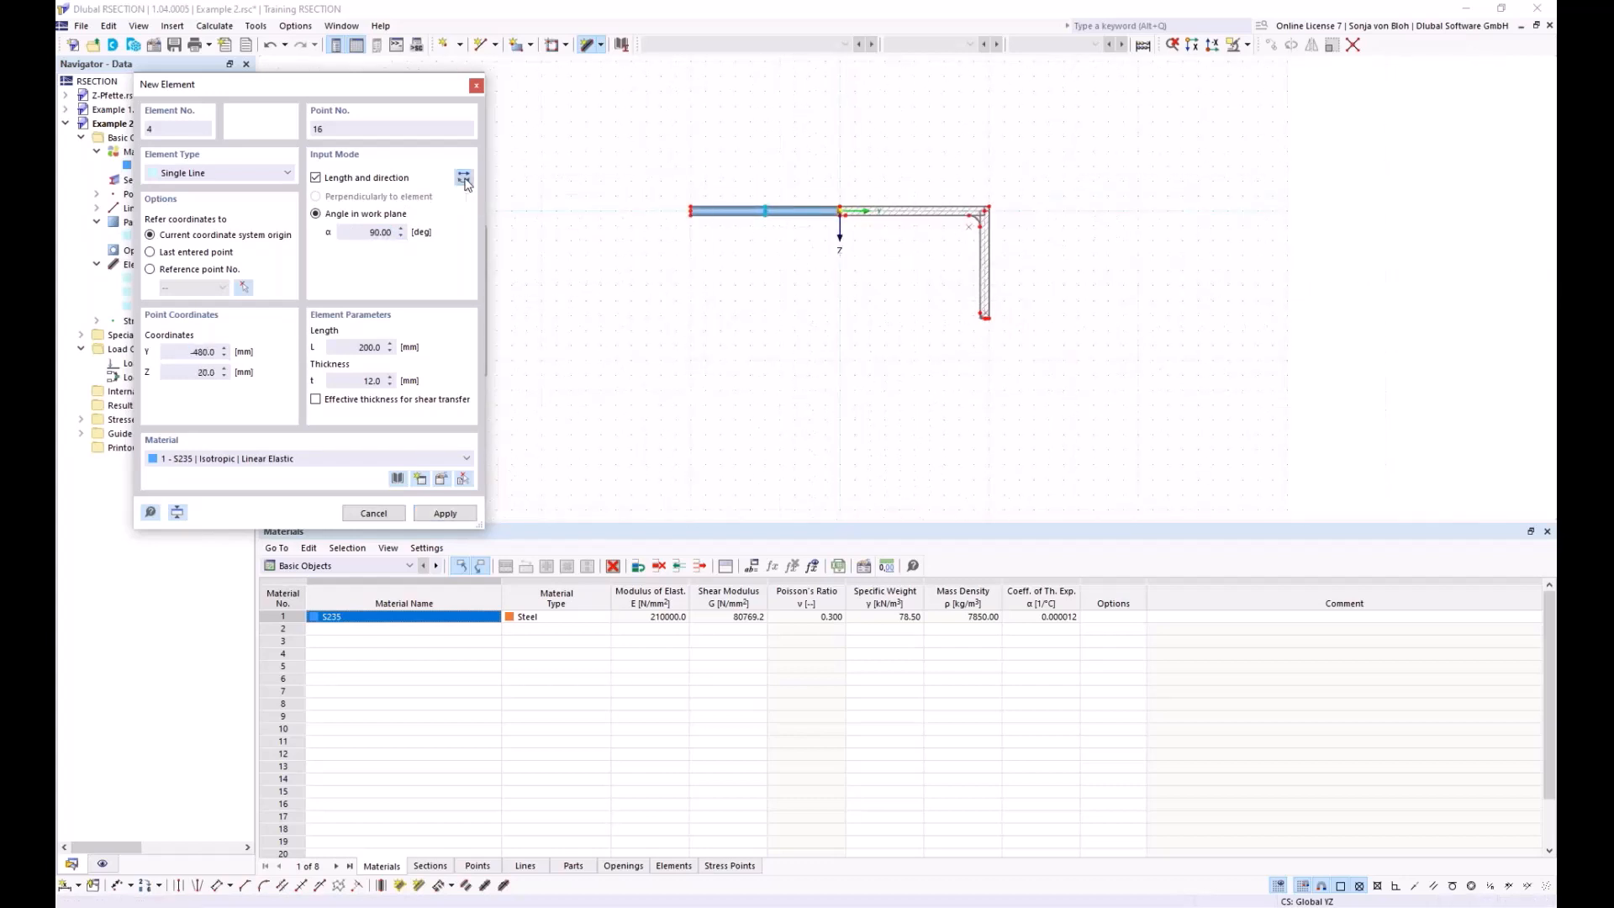
{"action": "double_click", "coordinate": [368, 347]}
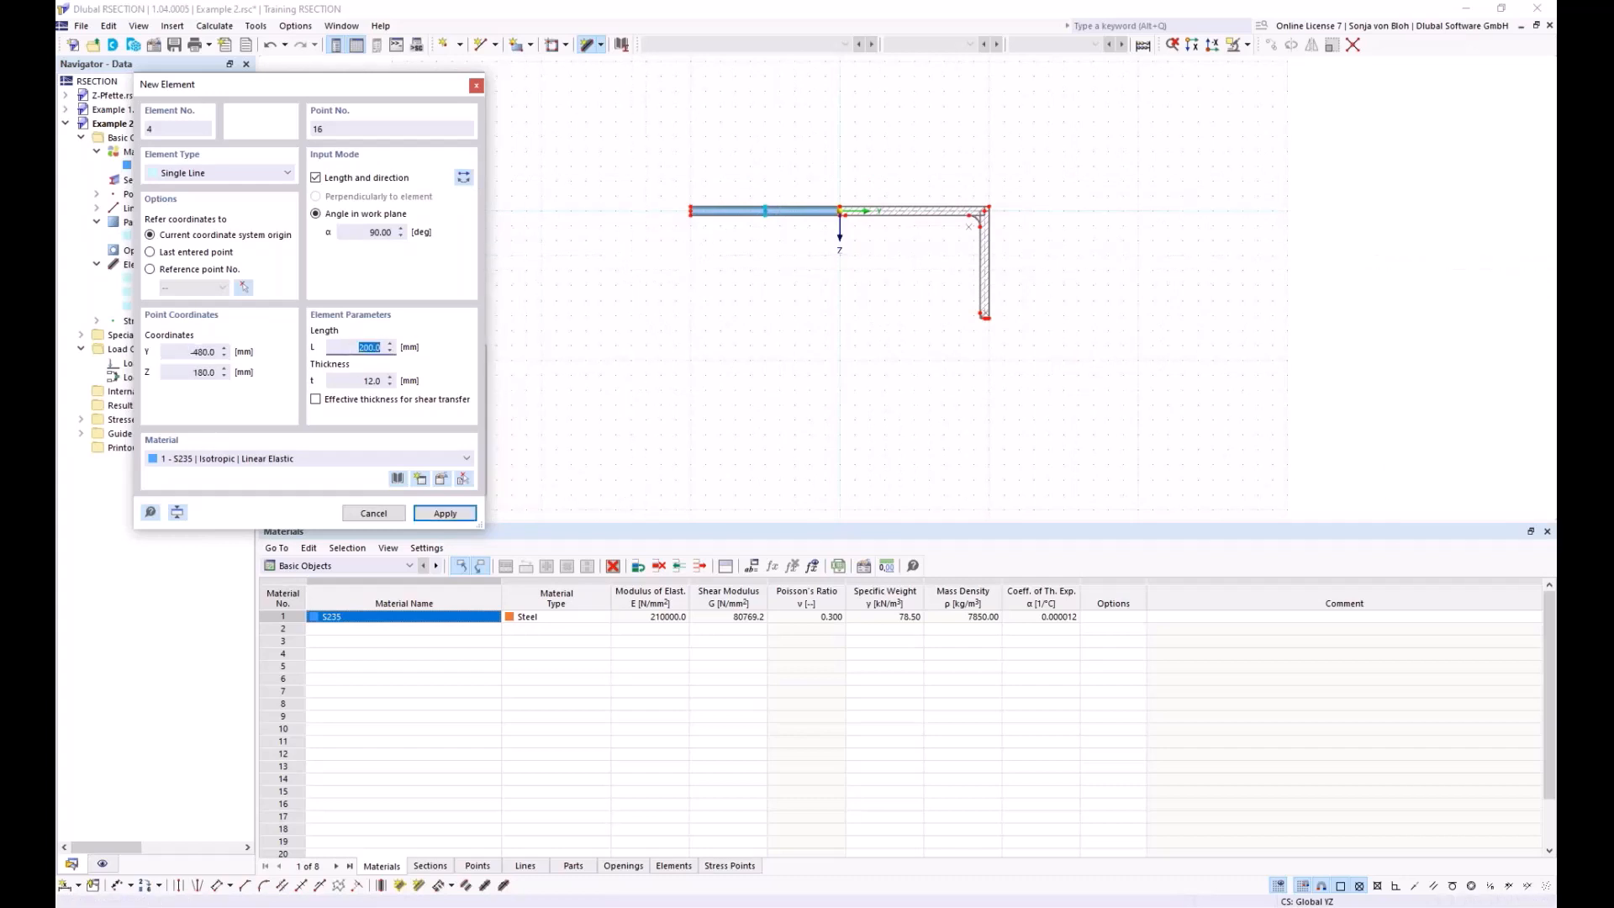
{"action": "type", "text": "400"}
{"action": "key", "text": "Tab"}
{"action": "type", "text": "10"}
{"action": "scroll", "coordinate": [823, 208], "scroll_direction": "up", "scroll_amount": 3}
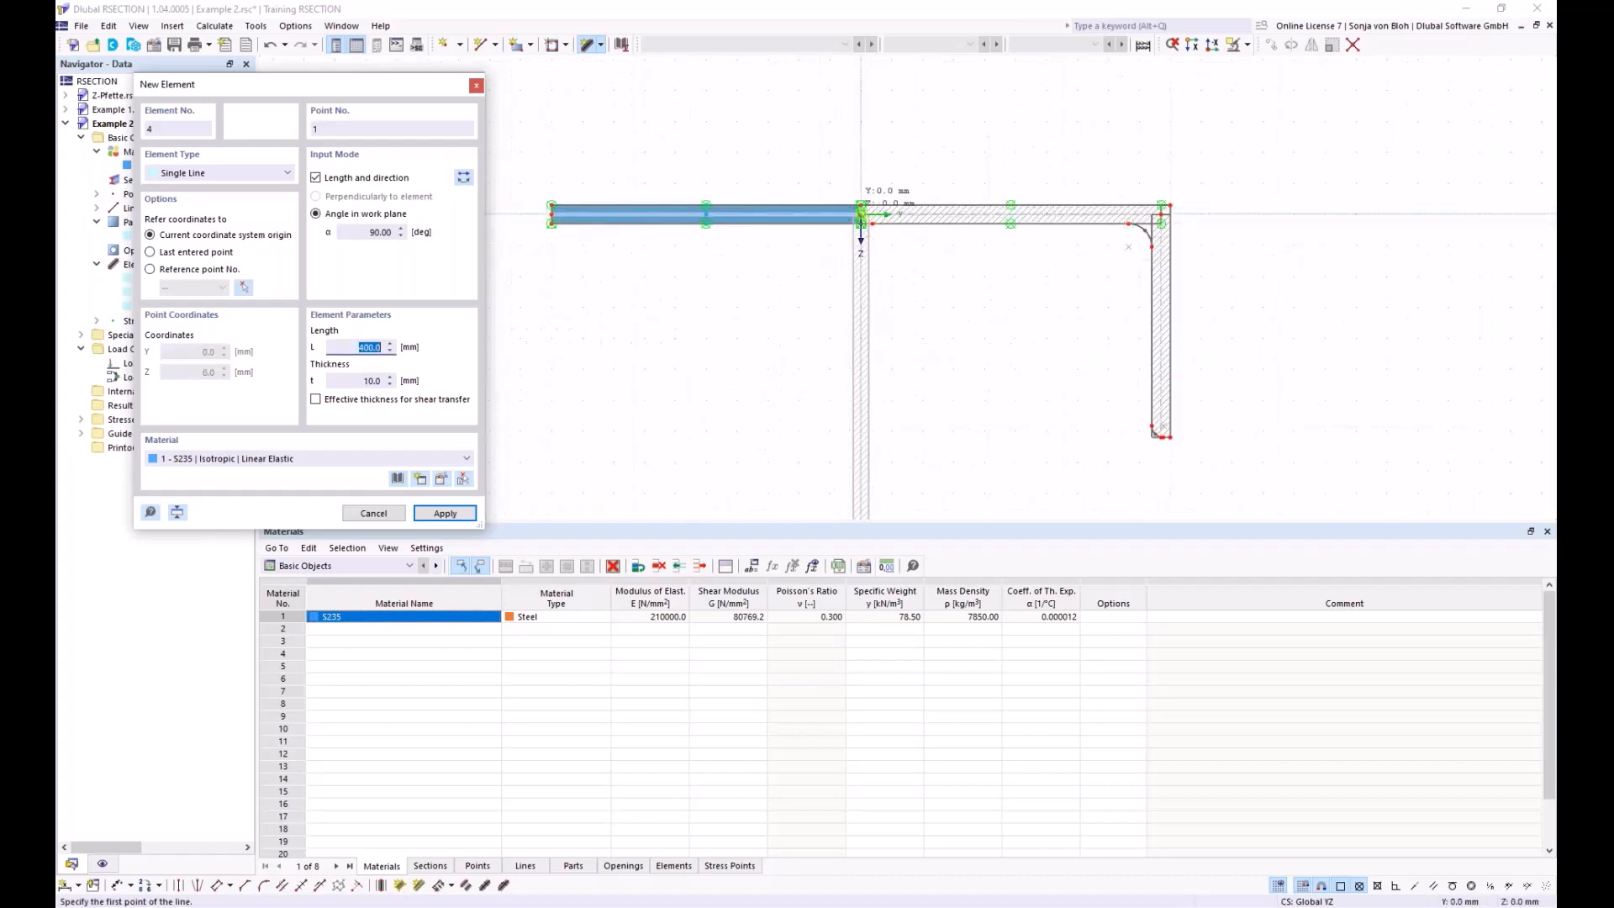
{"action": "scroll", "coordinate": [866, 220], "scroll_direction": "up", "scroll_amount": 3}
{"action": "left_click", "coordinate": [850, 225]}
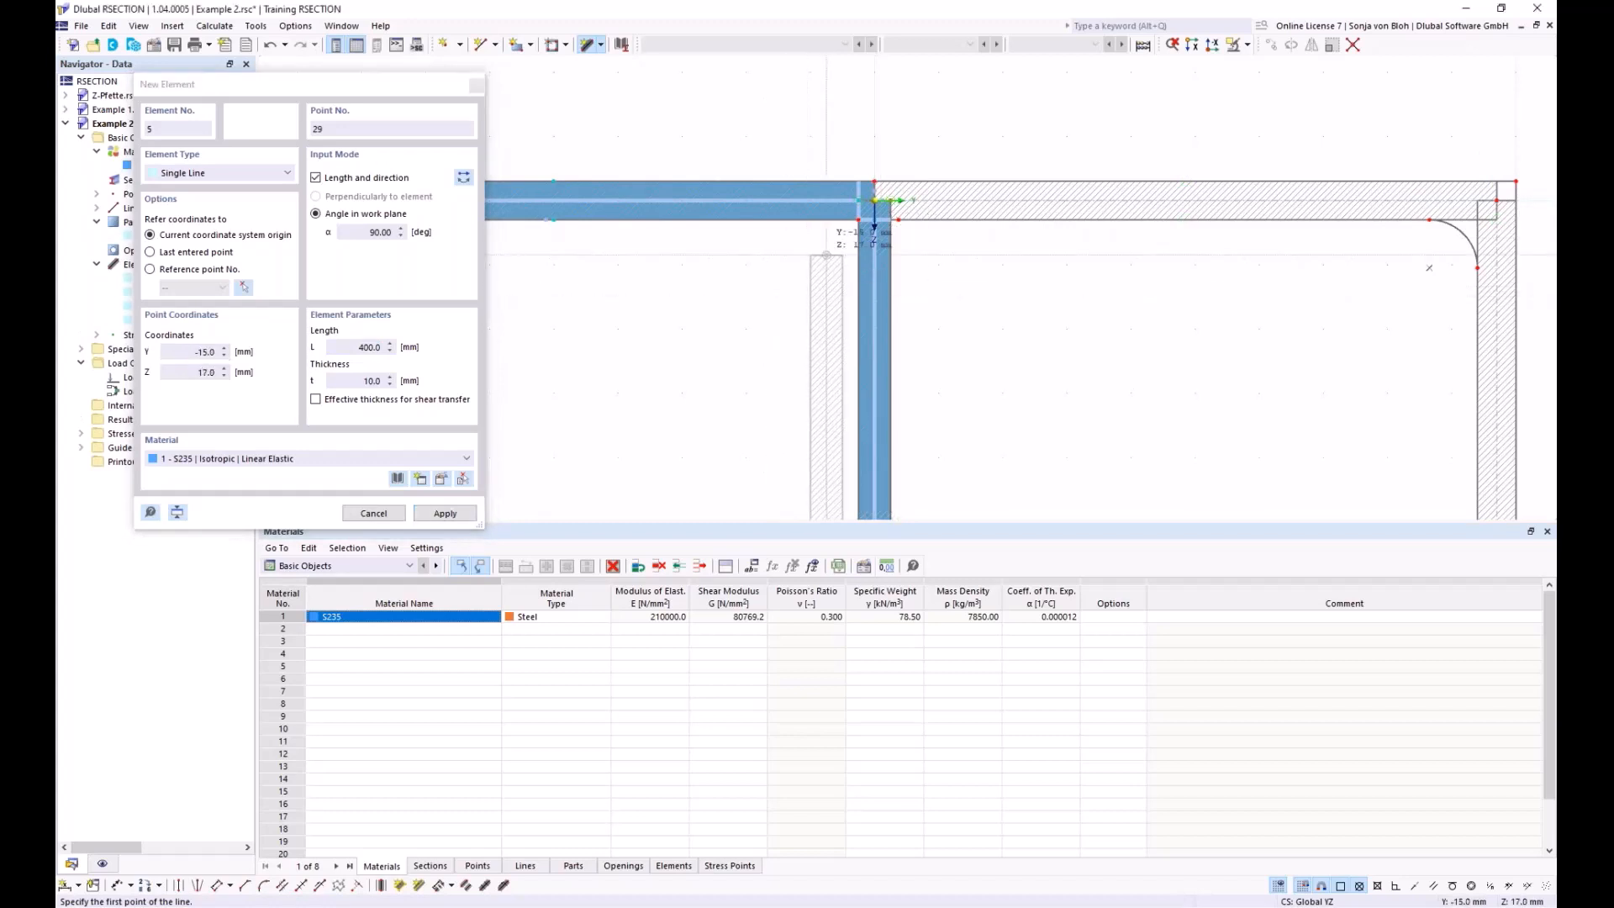
{"action": "key", "text": "Escape"}
Step: Delete the short vertical boundary line above the origin where the horizontal elements meet
{"action": "scroll", "coordinate": [824, 225], "scroll_direction": "up", "scroll_amount": 2}
{"action": "middle_click_drag", "start_coordinate": [934, 179], "coordinate": [855, 257]}
{"action": "scroll", "coordinate": [855, 258], "scroll_direction": "up", "scroll_amount": 2}
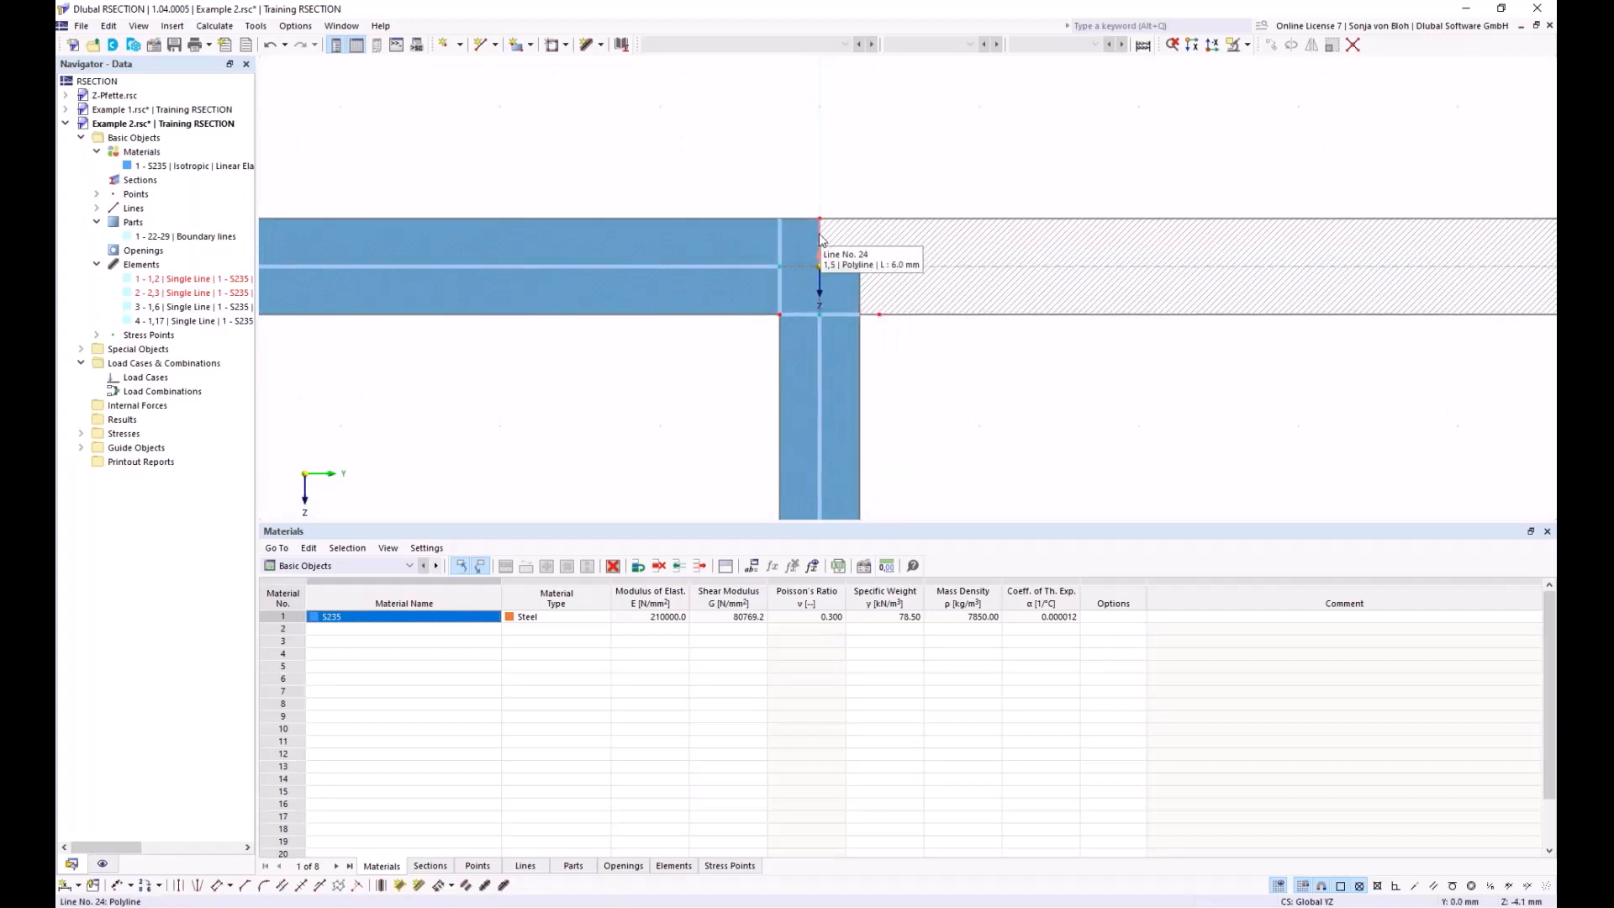
{"action": "left_click", "coordinate": [821, 239]}
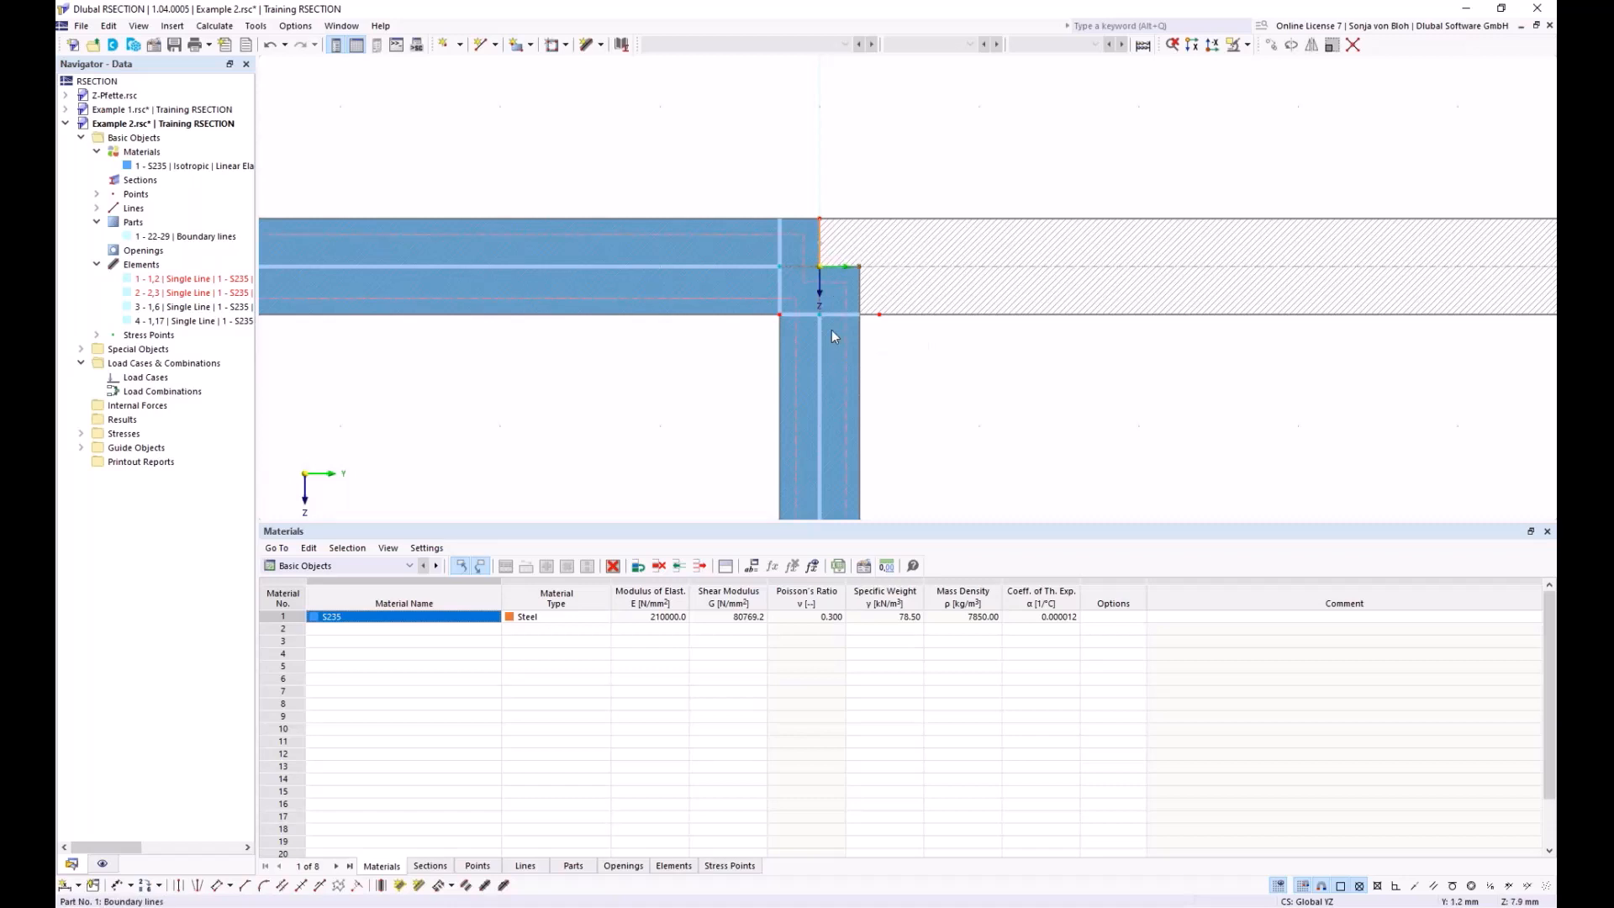
{"action": "key", "text": "Delete"}
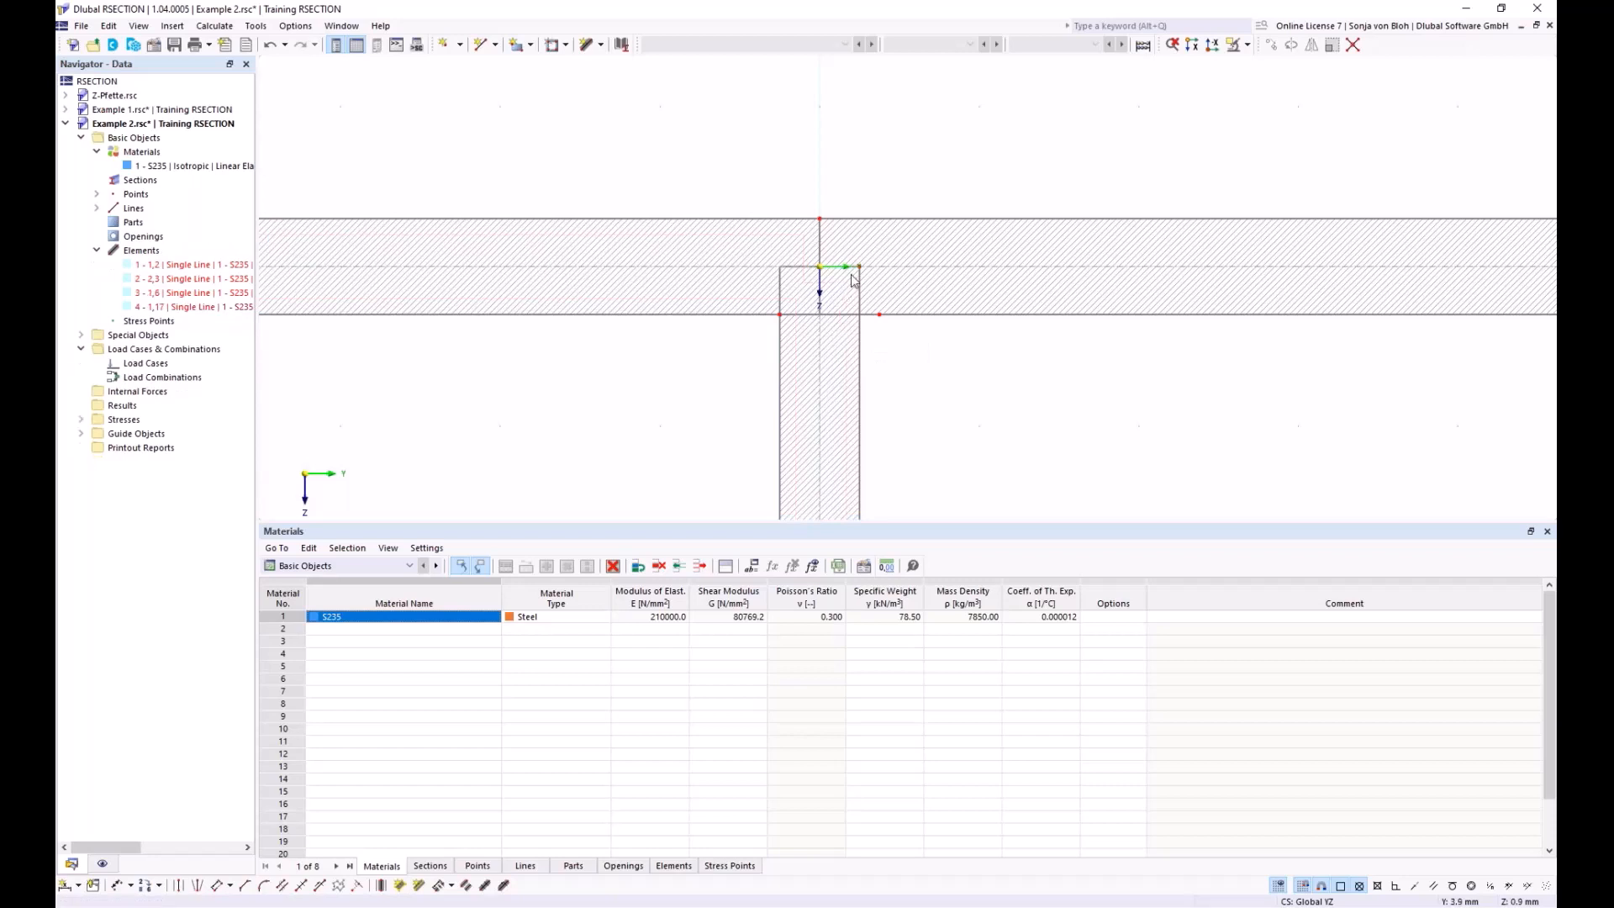
Step: Set up an angled corner of type Edge and Angle with an edge length L1 of 8.5 mm and an angle of 45°
{"action": "scroll", "coordinate": [852, 280], "scroll_direction": "up", "scroll_amount": 2}
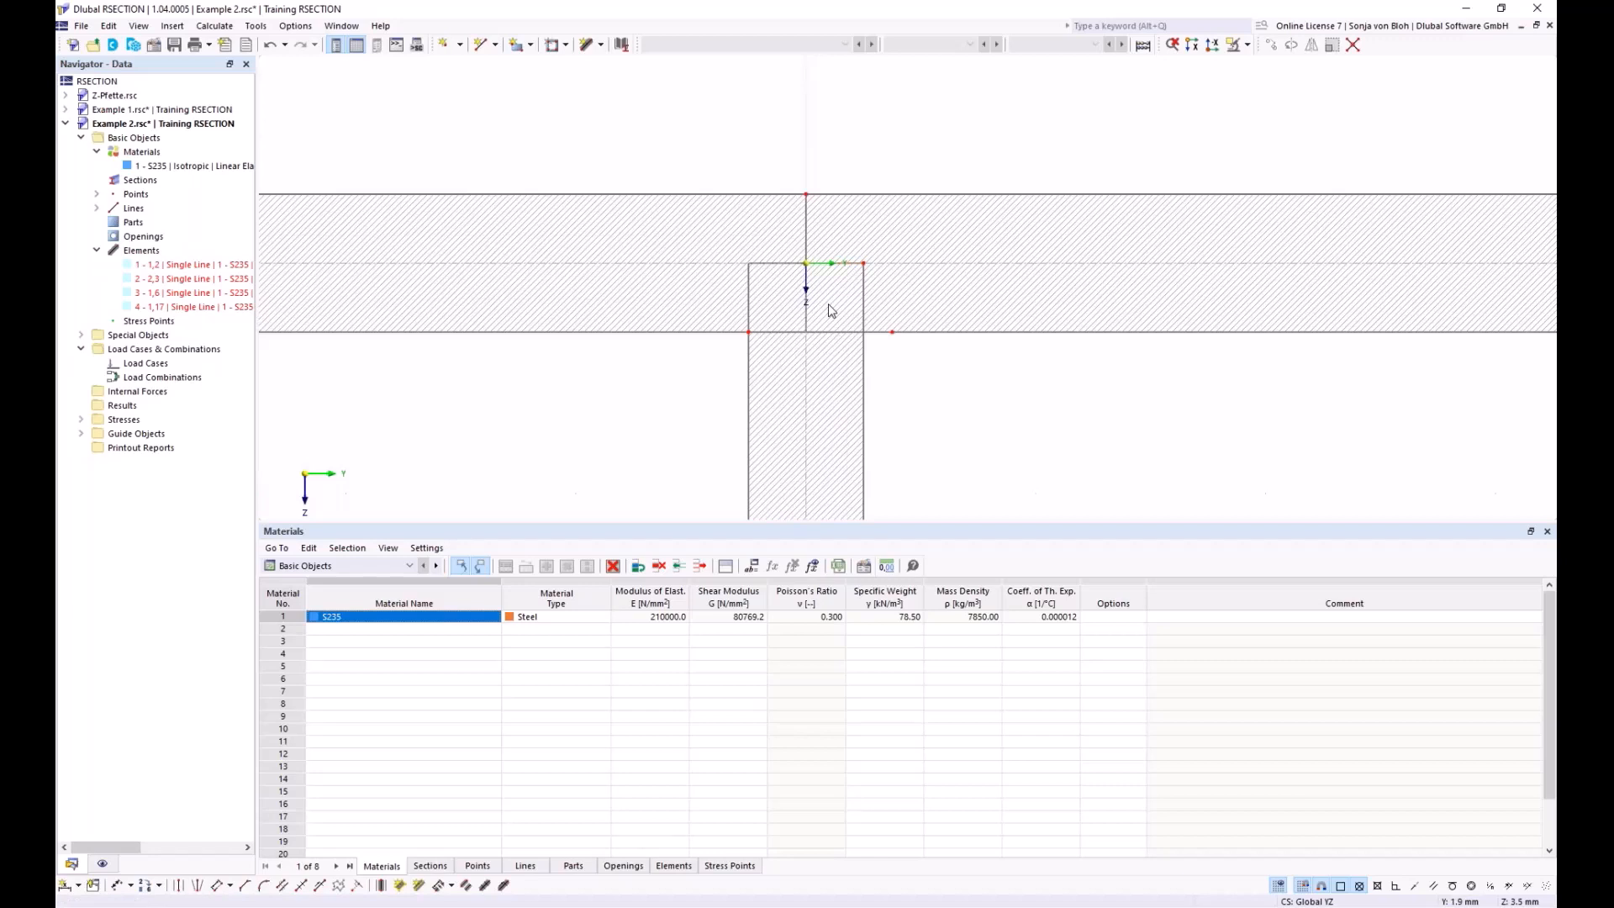
{"action": "scroll", "coordinate": [829, 309], "scroll_direction": "down", "scroll_amount": 8}
{"action": "middle_click_drag", "start_coordinate": [748, 401], "coordinate": [731, 289]}
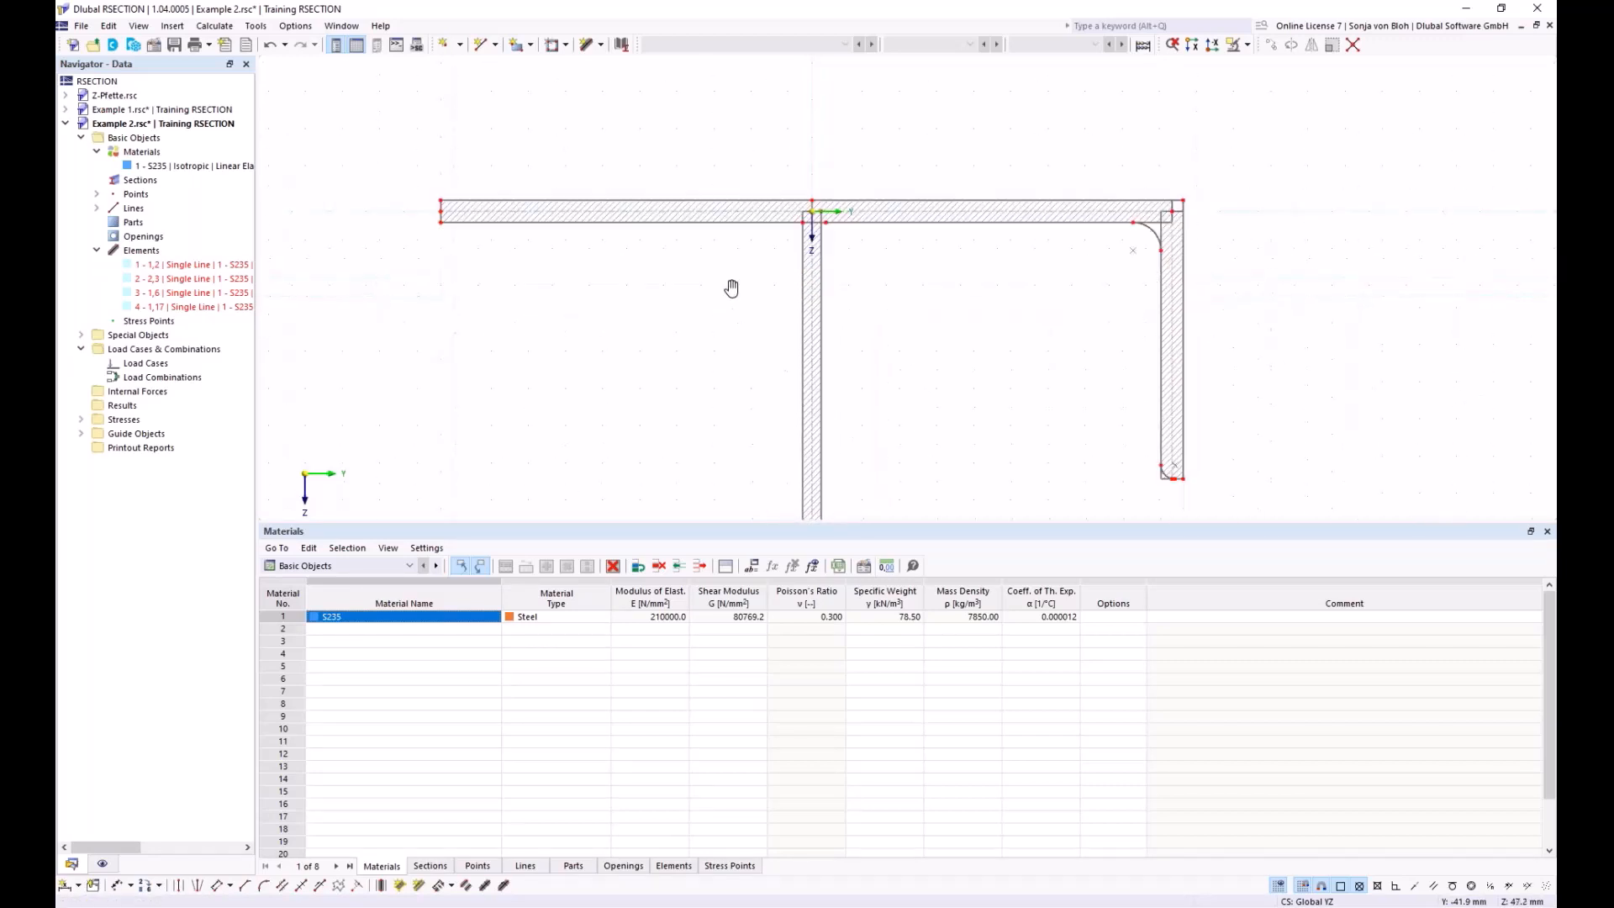
{"action": "scroll", "coordinate": [731, 289], "scroll_direction": "down", "scroll_amount": 1}
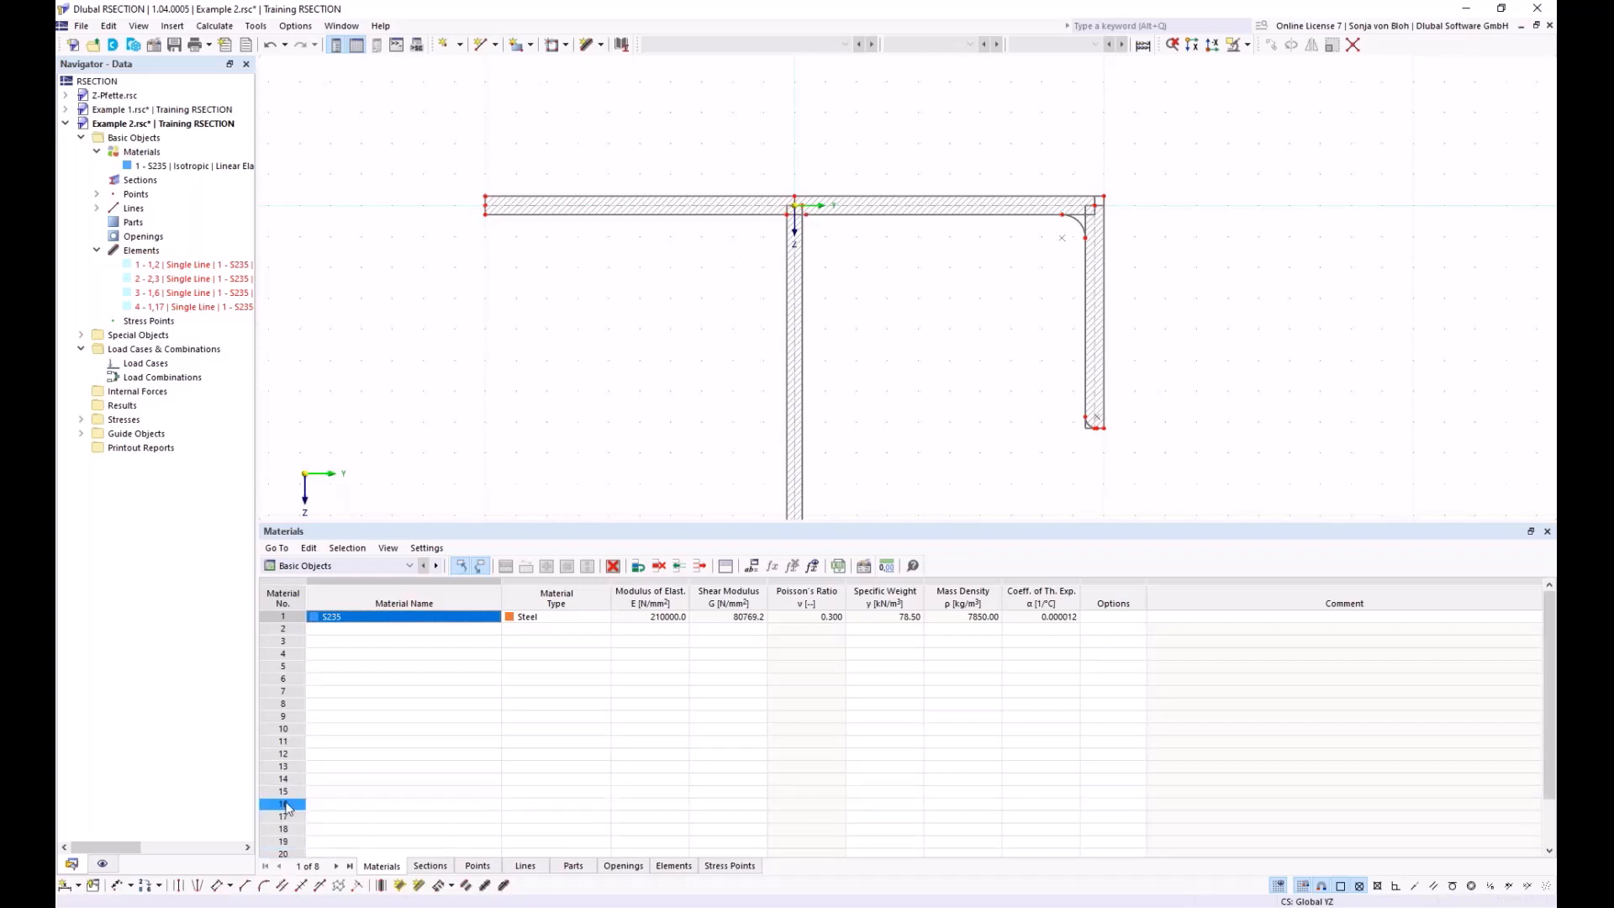
{"action": "left_click", "coordinate": [247, 887]}
{"action": "left_click_drag", "start_coordinate": [244, 95], "coordinate": [358, 216]}
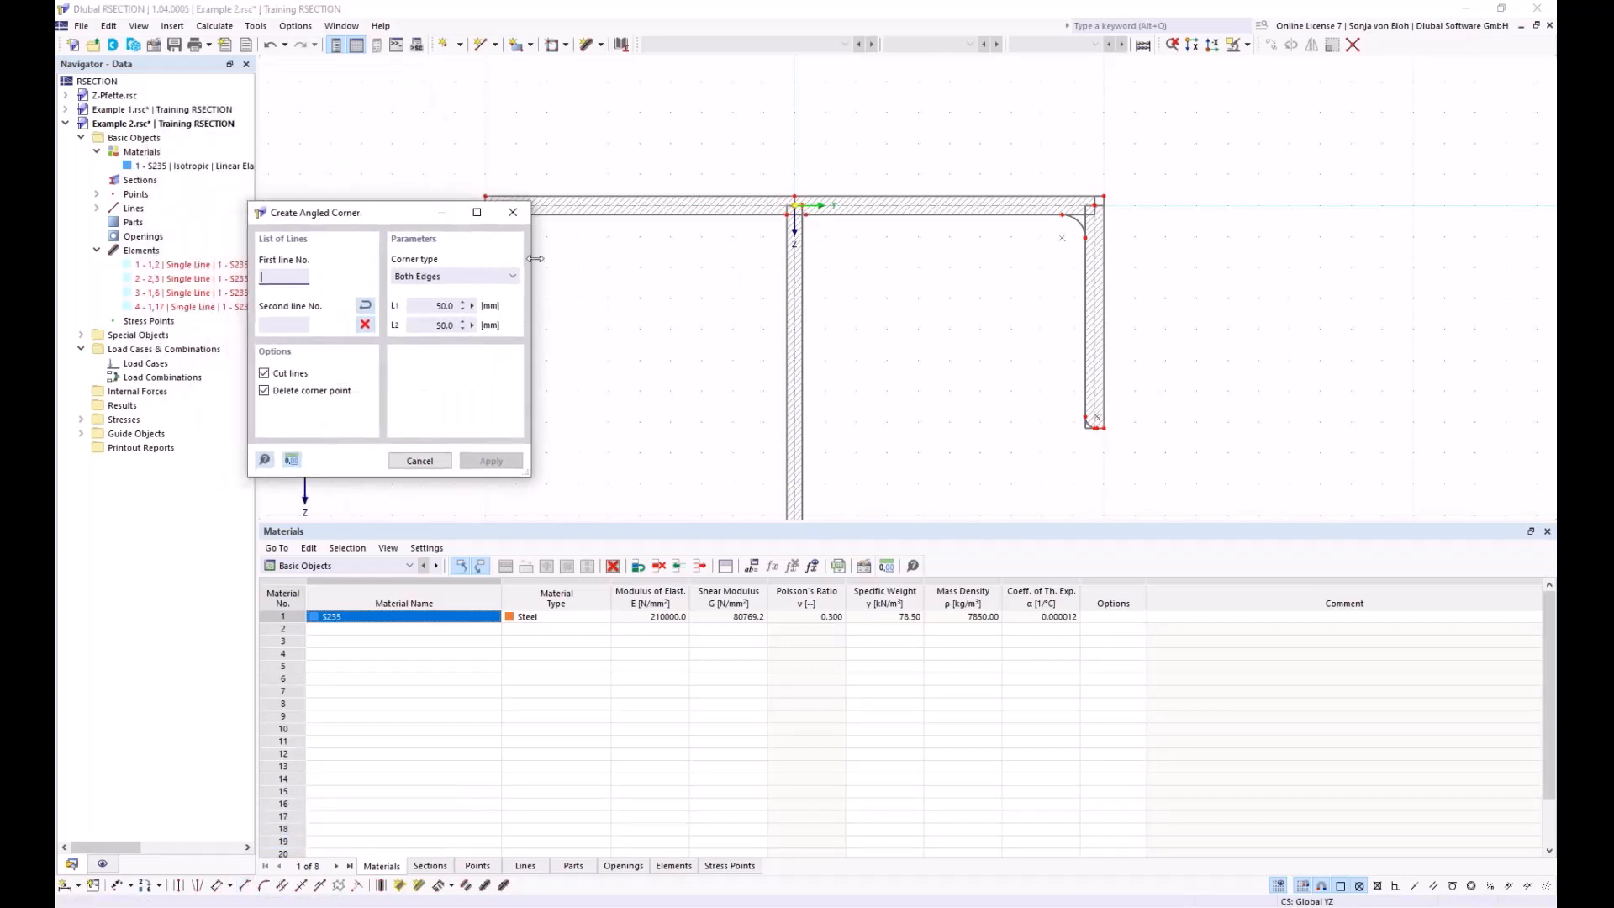
{"action": "left_click", "coordinate": [494, 276]}
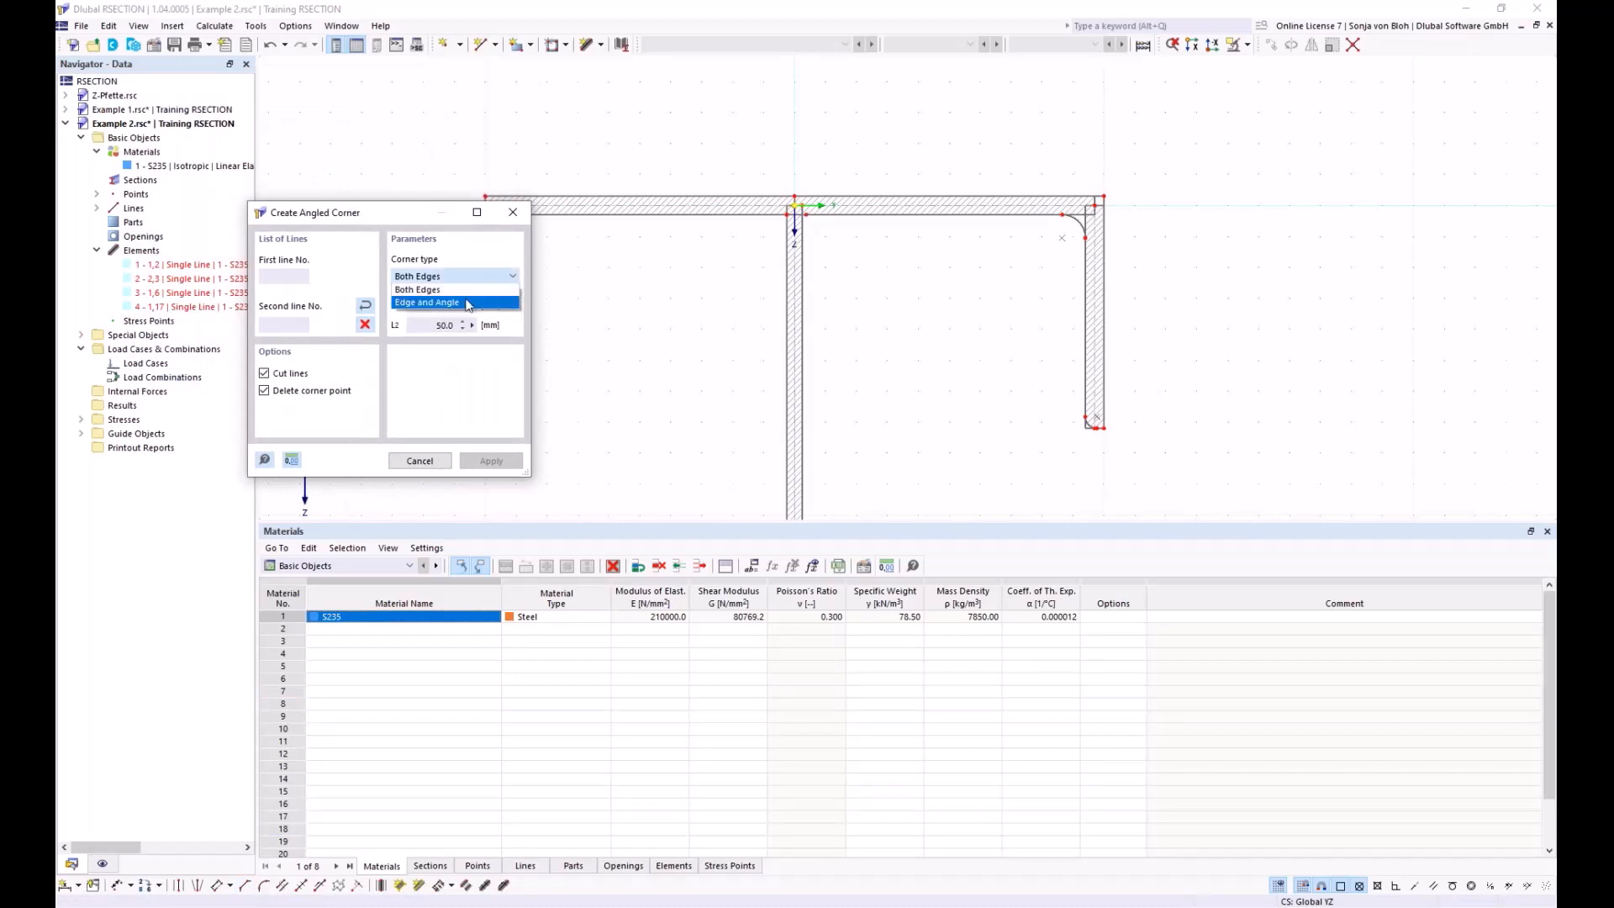
{"action": "left_click", "coordinate": [429, 301]}
{"action": "left_click", "coordinate": [437, 306]}
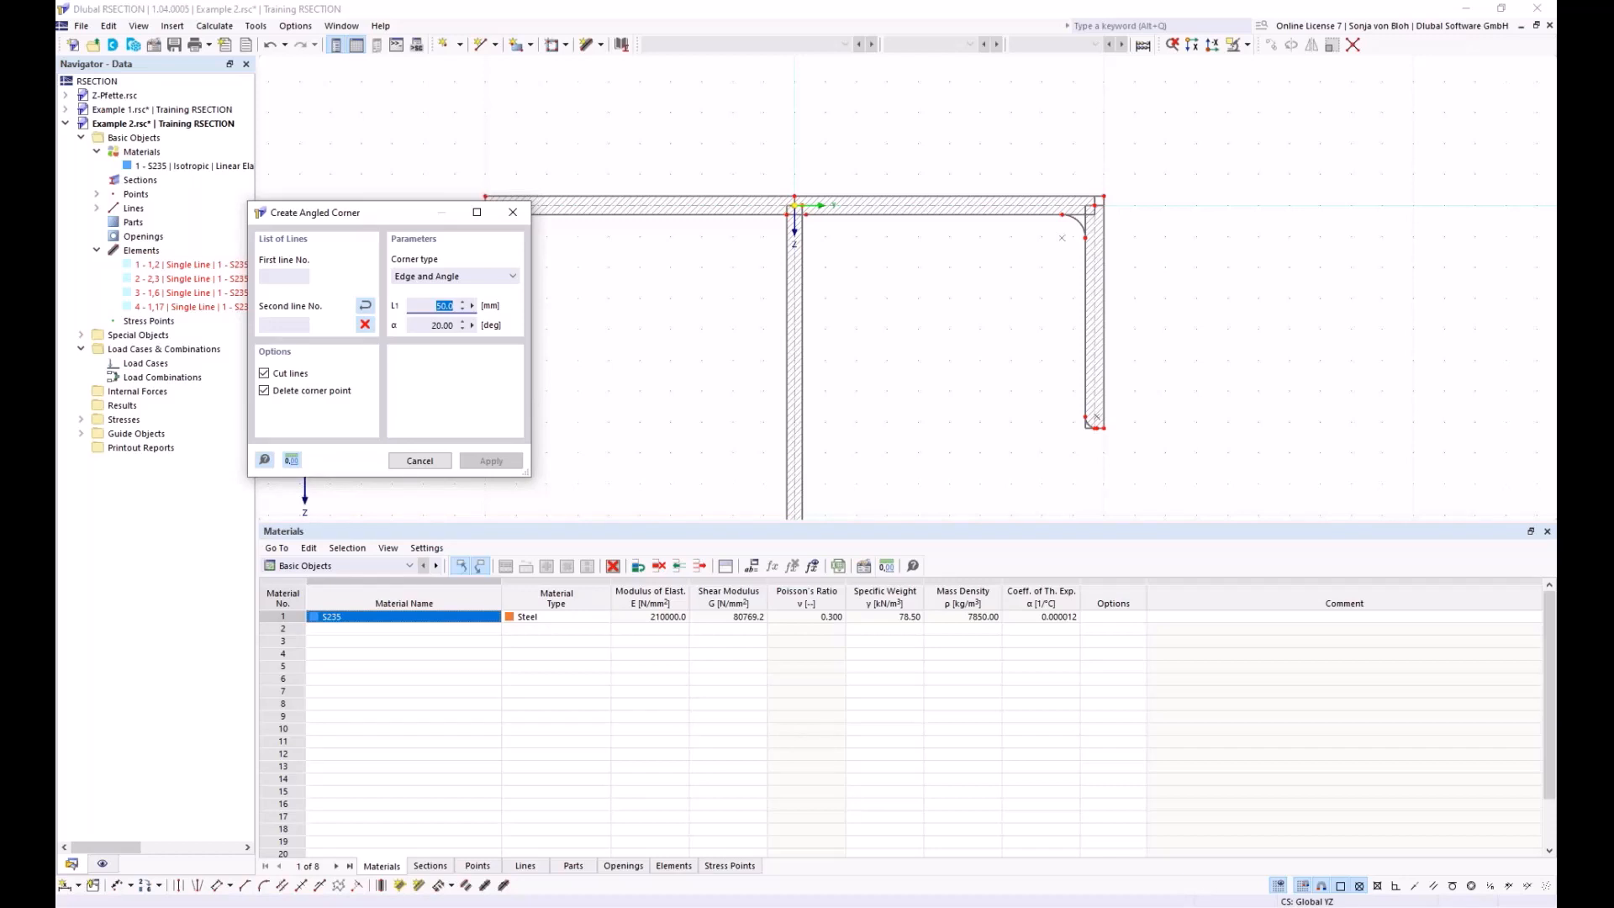
{"action": "type", "text": "5"}
{"action": "type", "text": "*sqrt(2"}
{"action": "type", "text": ")"}
{"action": "key", "text": "Tab"}
{"action": "type", "text": "45"}
Step: Create the angled corners on both sides of the vertical element where it meets the underside of the horizontal elements
{"action": "scroll", "coordinate": [733, 210], "scroll_direction": "up", "scroll_amount": 3}
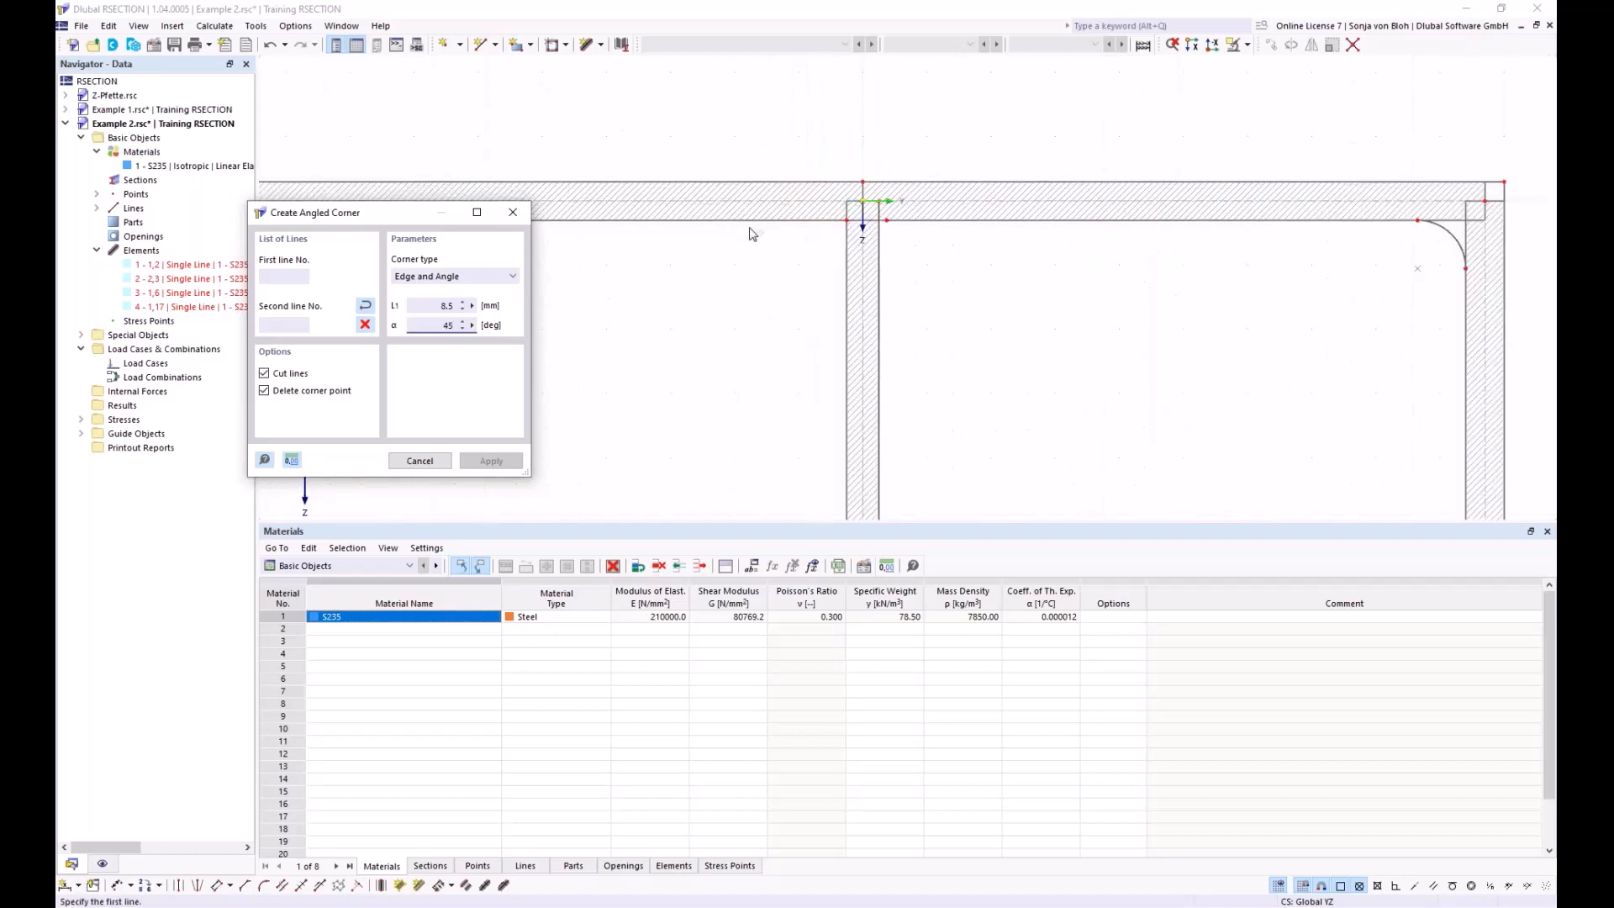
{"action": "left_click", "coordinate": [759, 220]}
{"action": "left_click", "coordinate": [847, 303]}
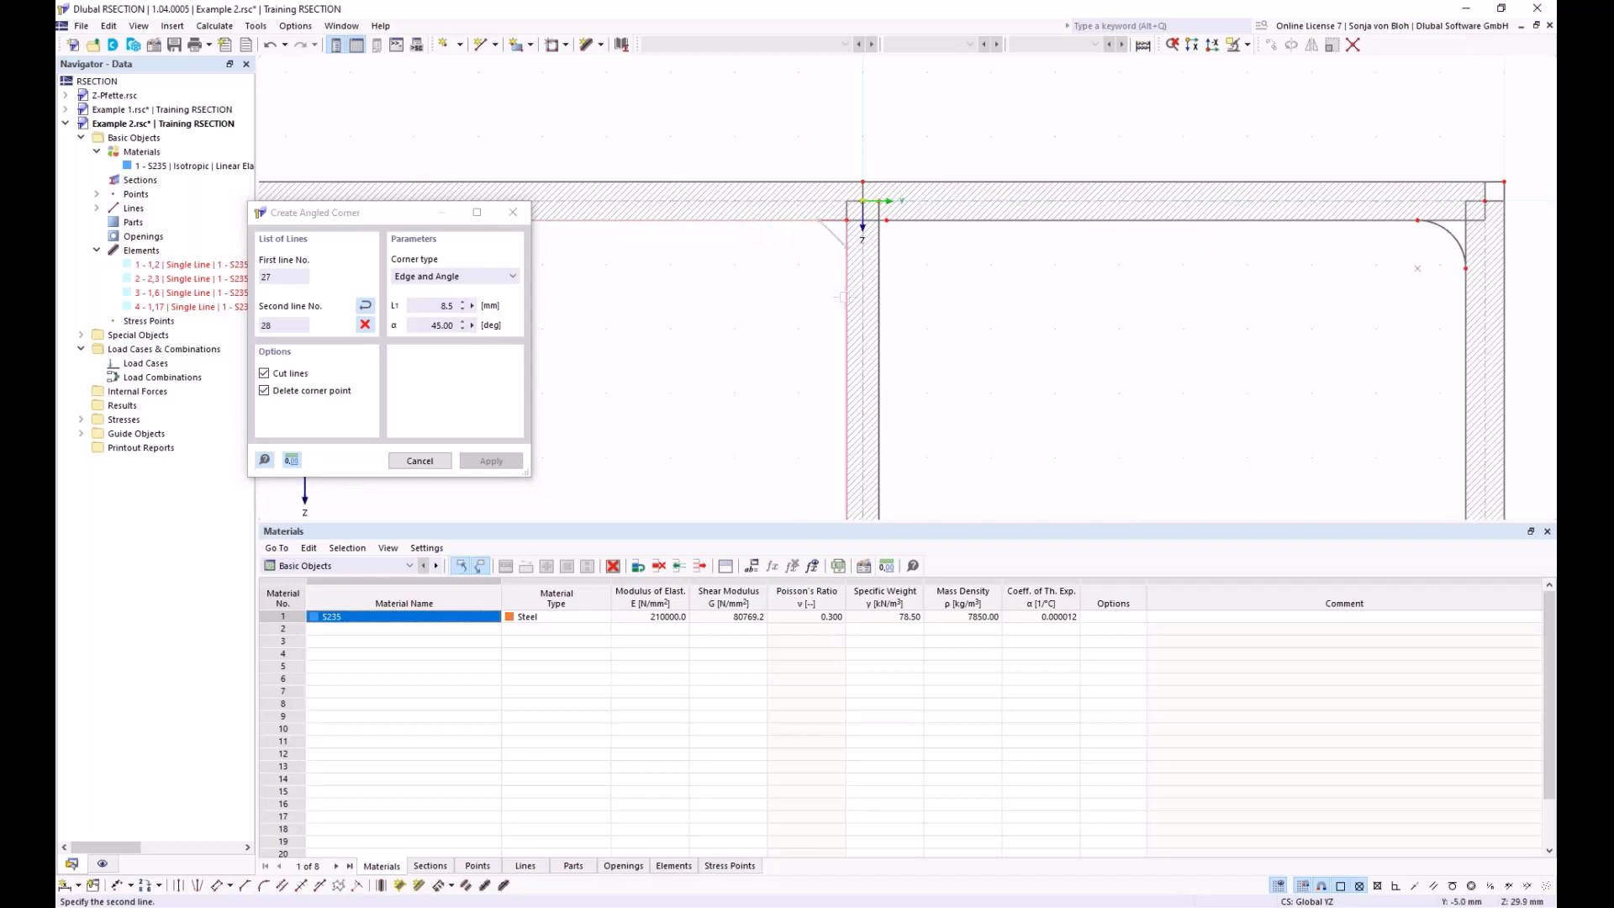
{"action": "left_click", "coordinate": [929, 222]}
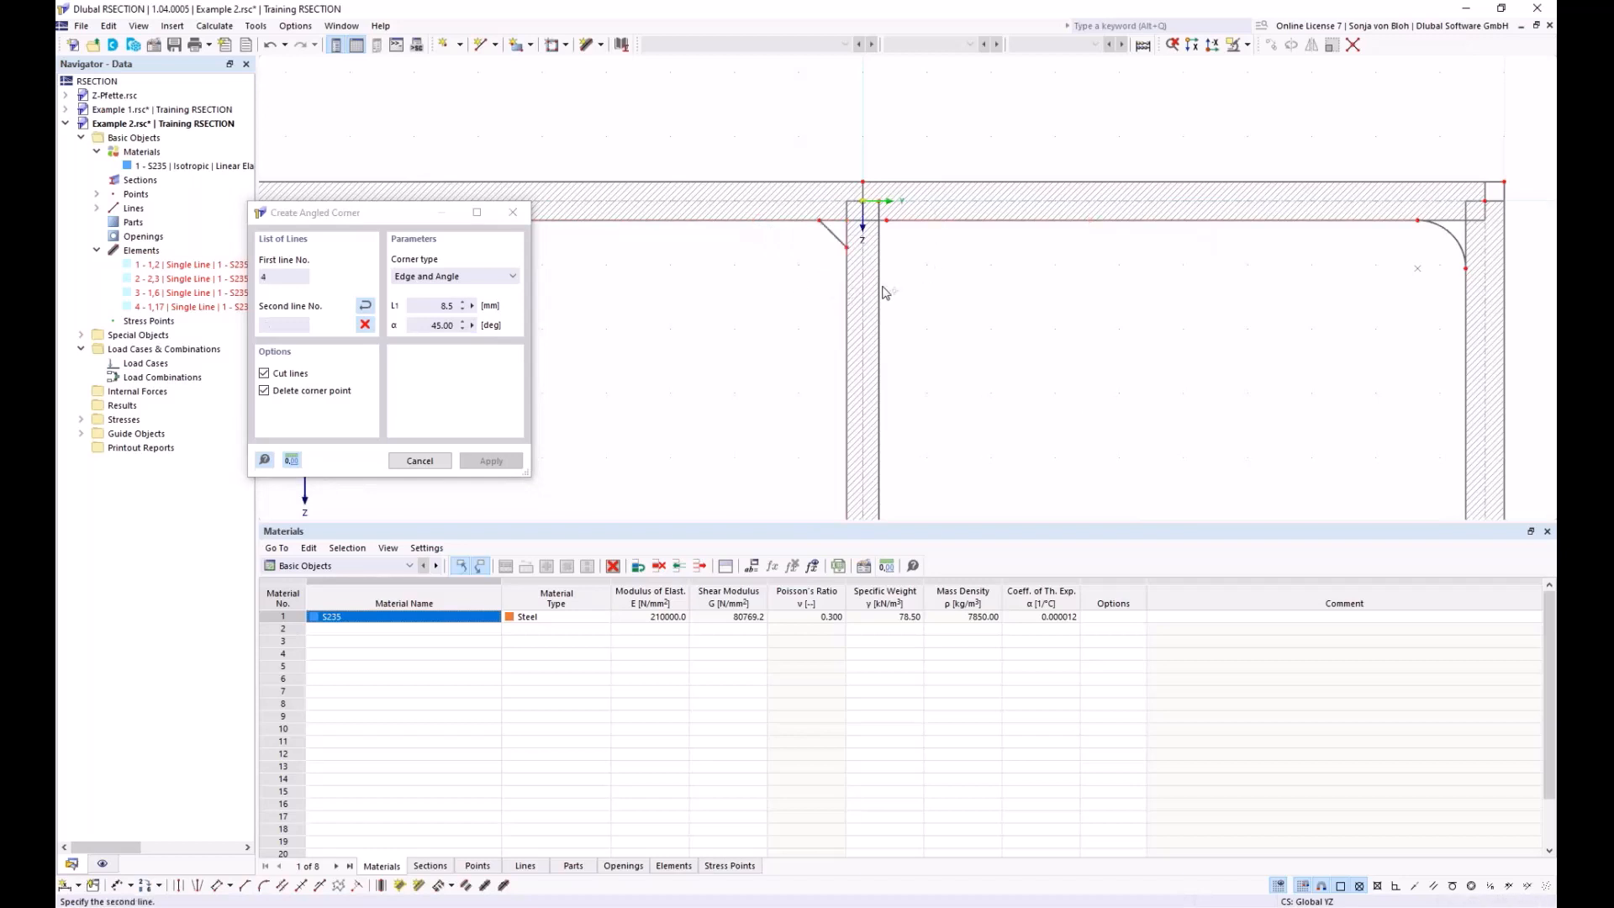
{"action": "left_click", "coordinate": [878, 285]}
{"action": "key", "text": "Escape"}
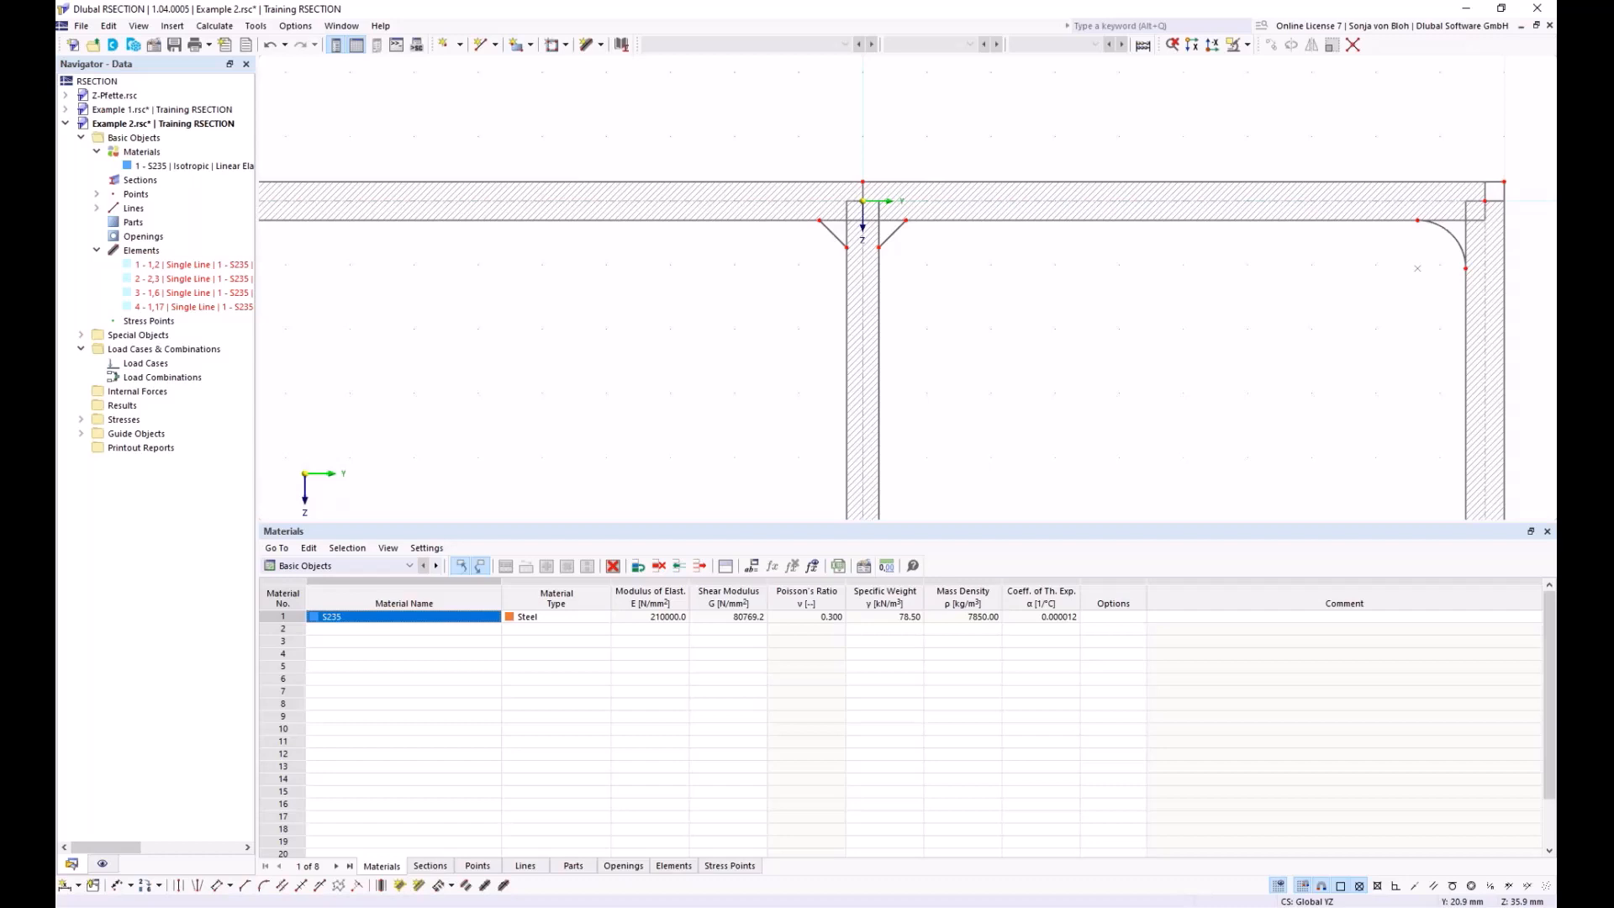
Step: Create a new S235 part from the outer boundary lines of the whole combined cross-section
{"action": "scroll", "coordinate": [883, 252], "scroll_direction": "down", "scroll_amount": 3}
{"action": "middle_click_drag", "start_coordinate": [643, 336], "coordinate": [598, 229]}
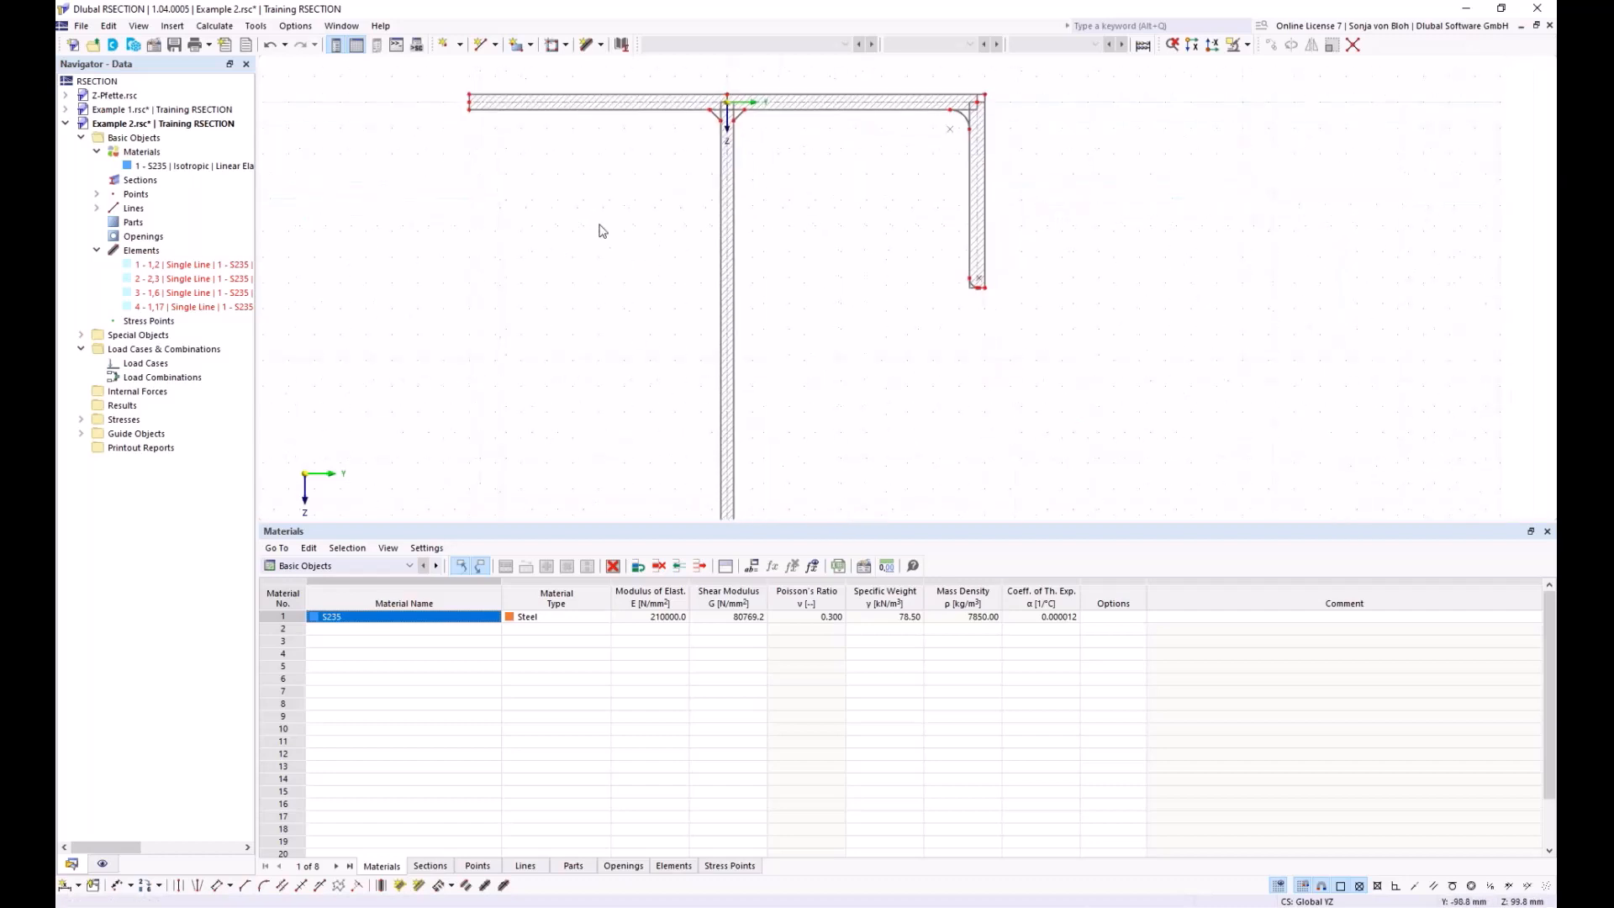
{"action": "left_click", "coordinate": [530, 45]}
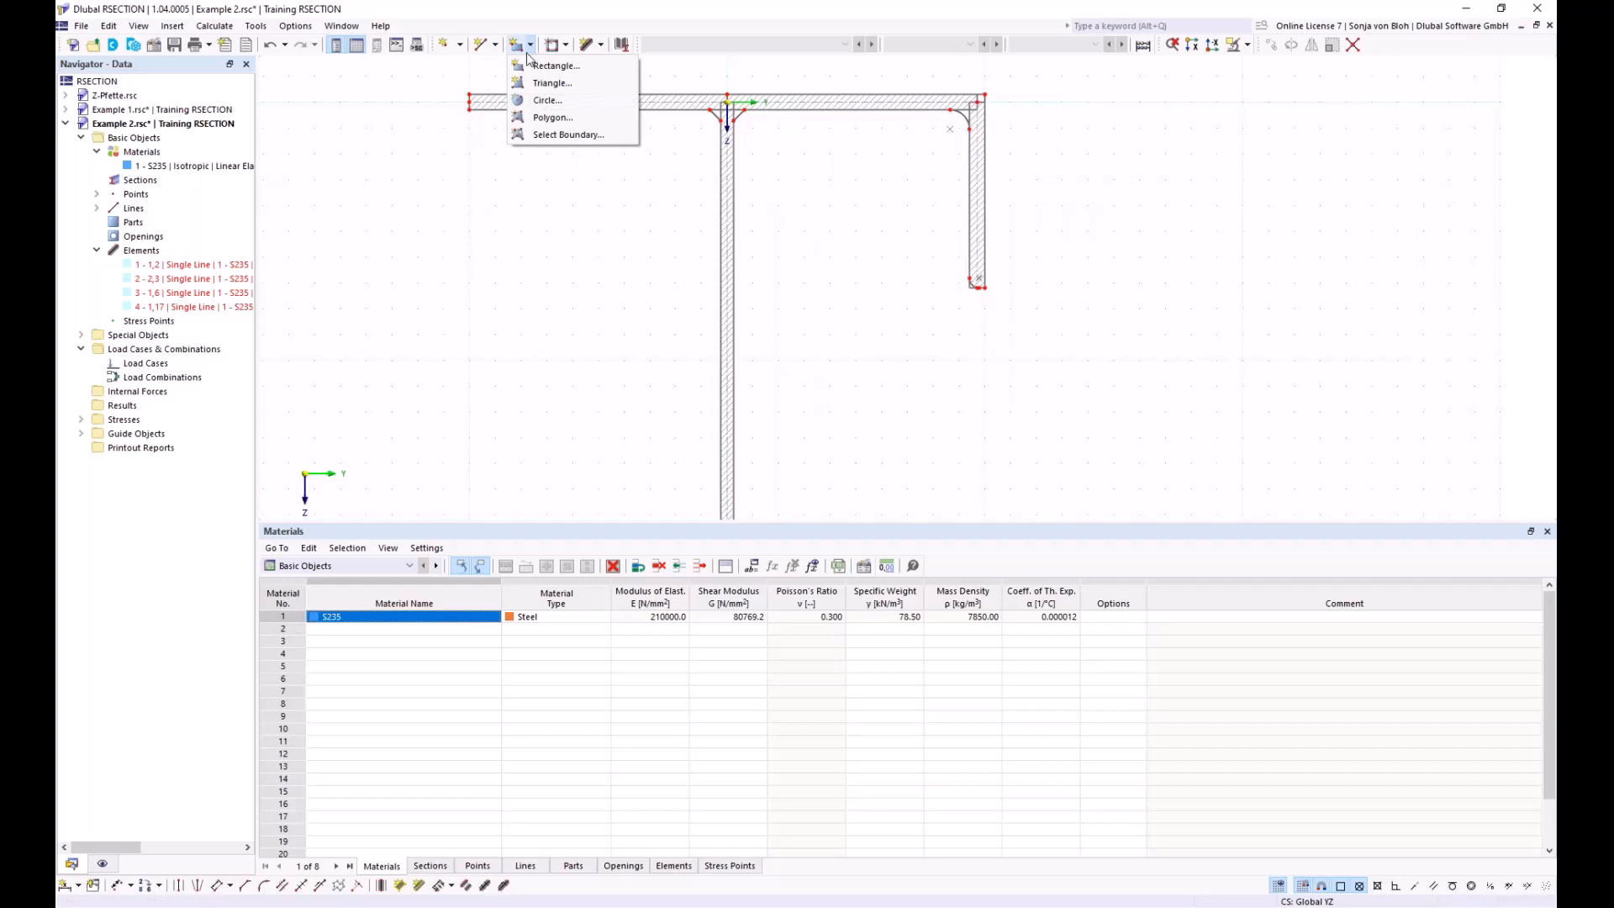
{"action": "left_click", "coordinate": [551, 135]}
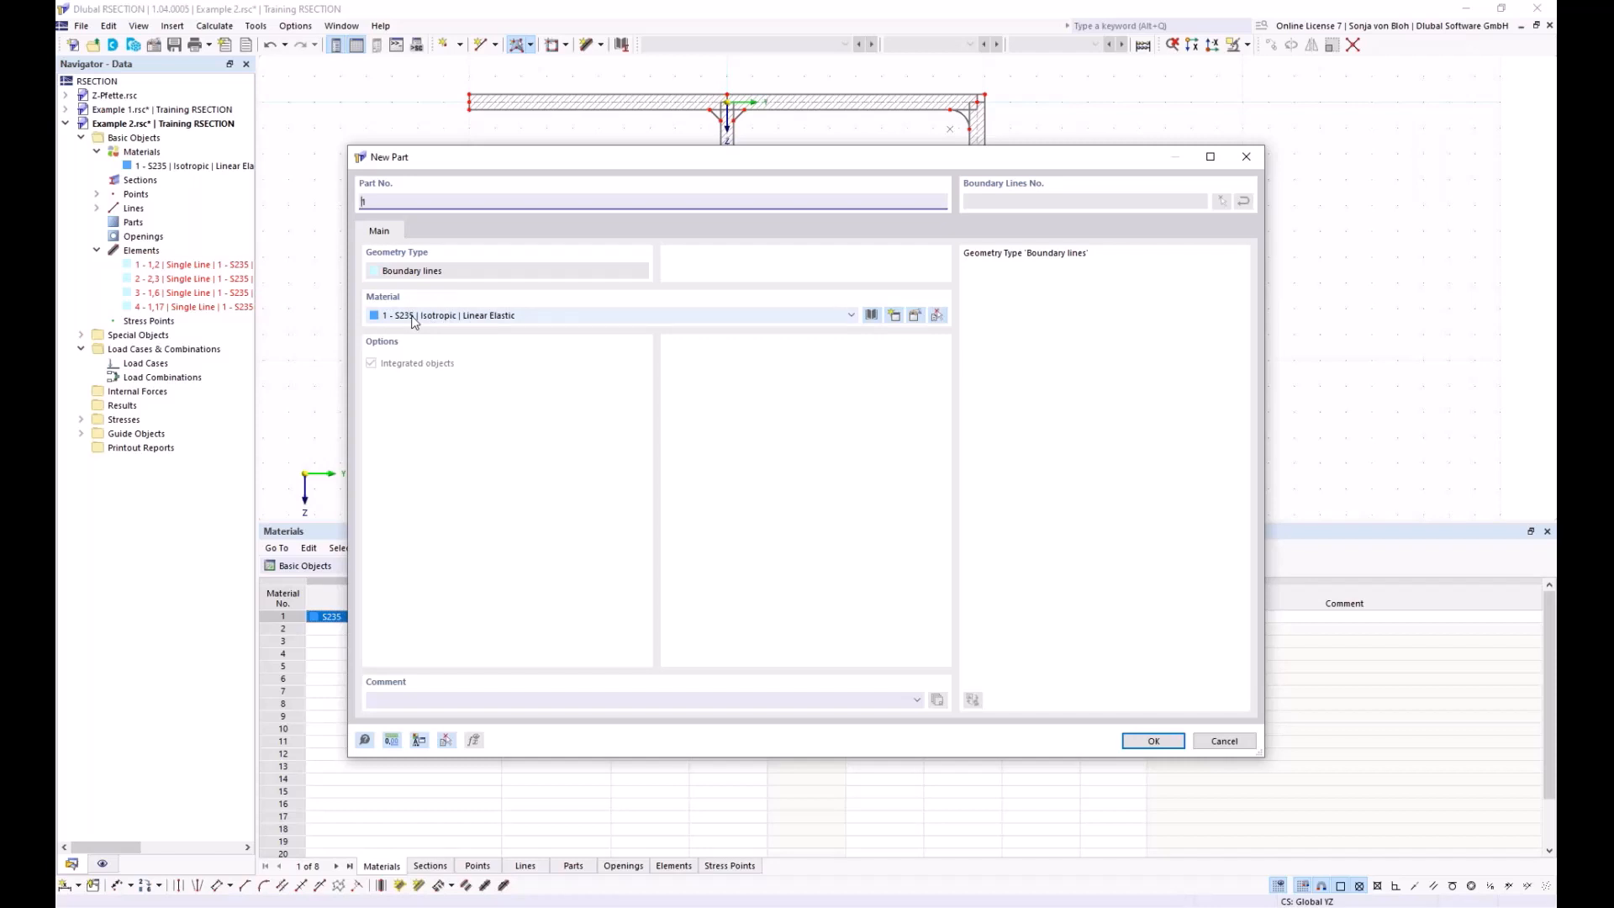
{"action": "left_click", "coordinate": [1152, 741]}
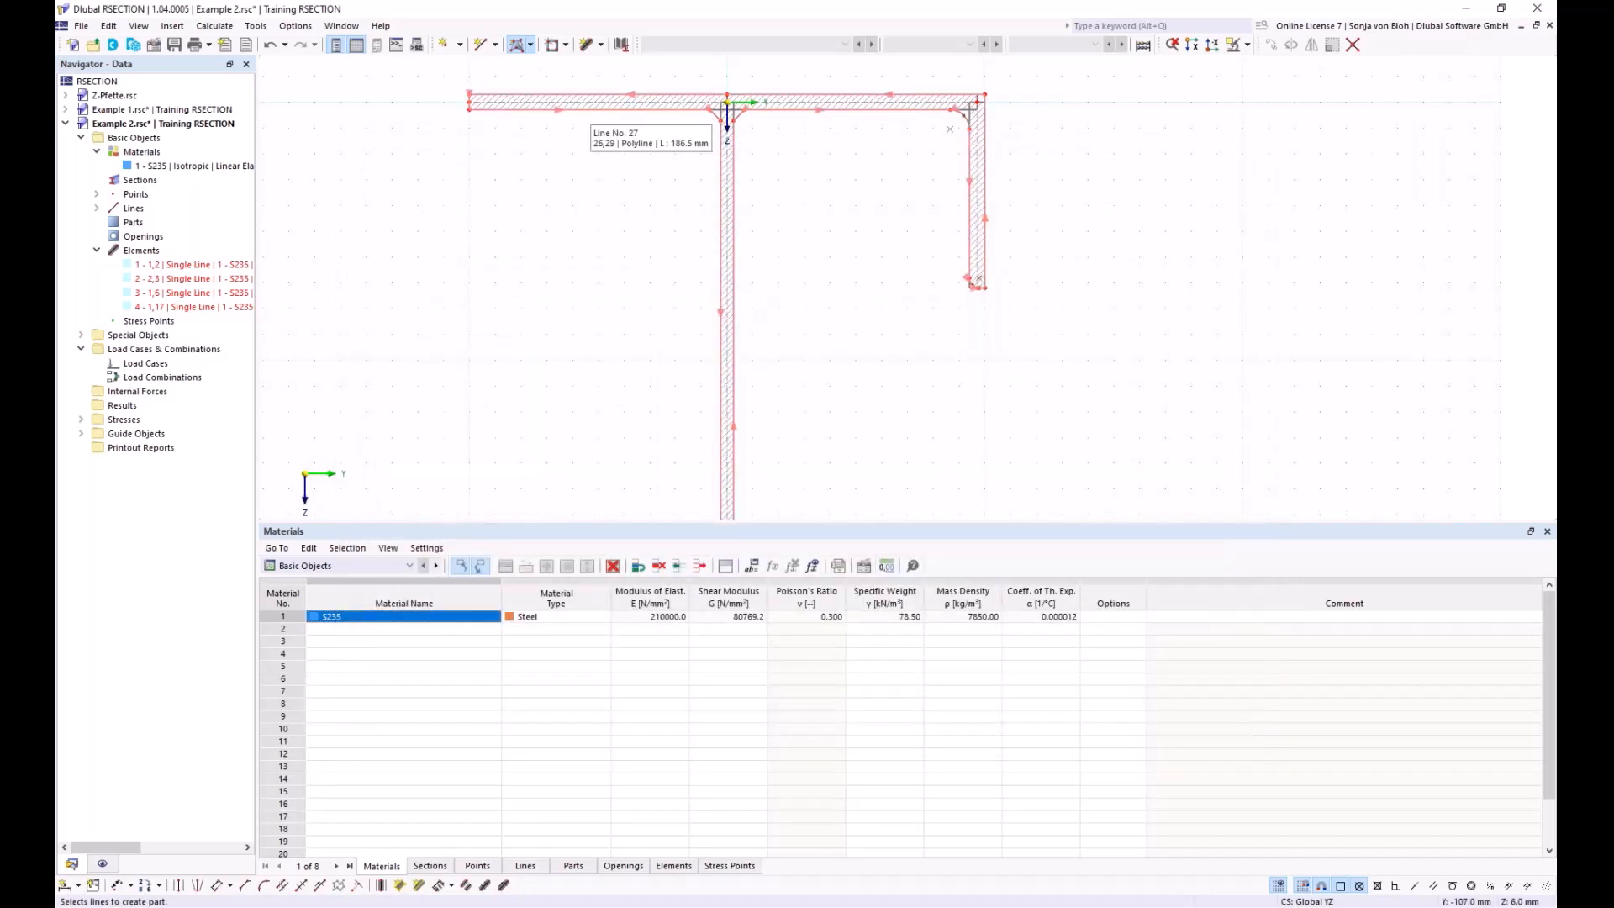
{"action": "left_click", "coordinate": [950, 129]}
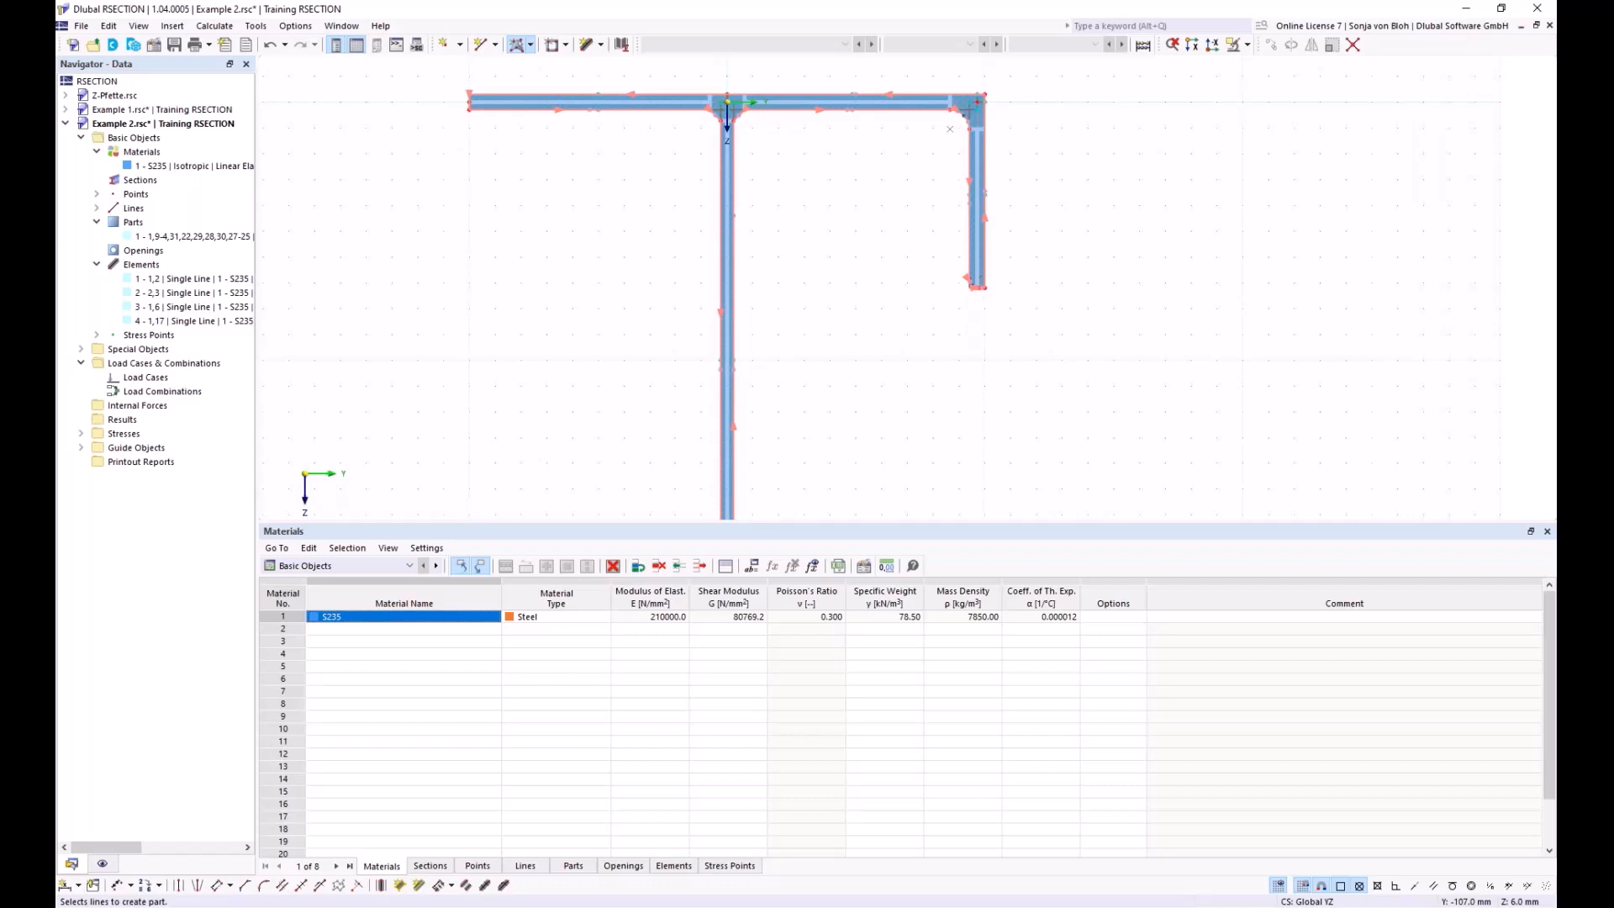
Step: Create two permanent load cases, naming LC1 N and LC2 M
{"action": "right_click", "coordinate": [146, 378]}
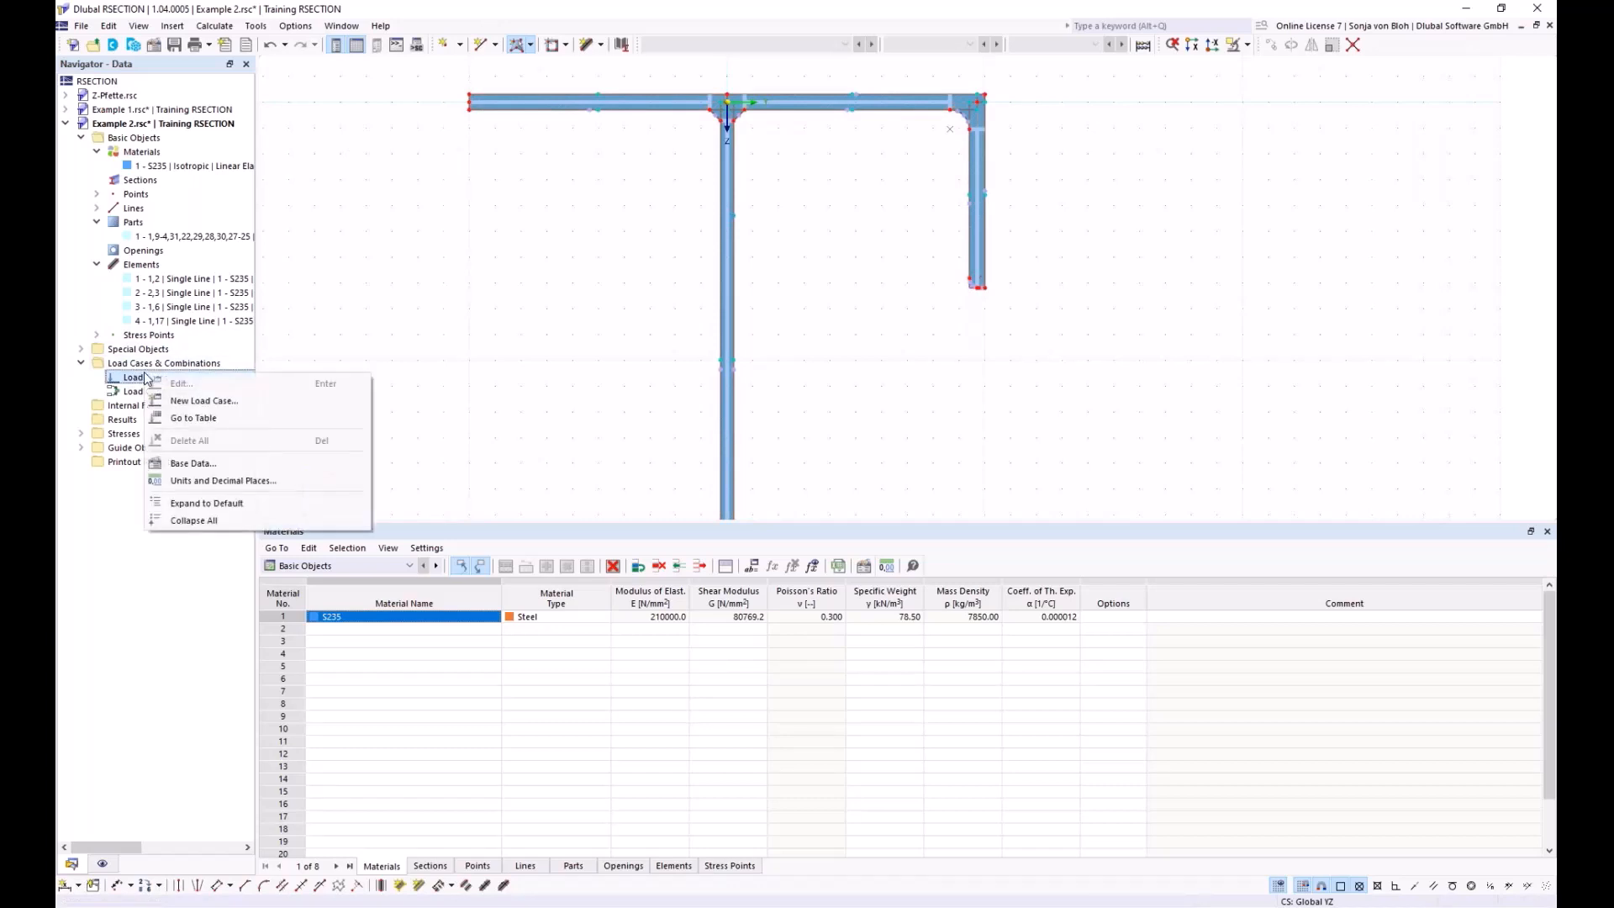
{"action": "left_click", "coordinate": [198, 407]}
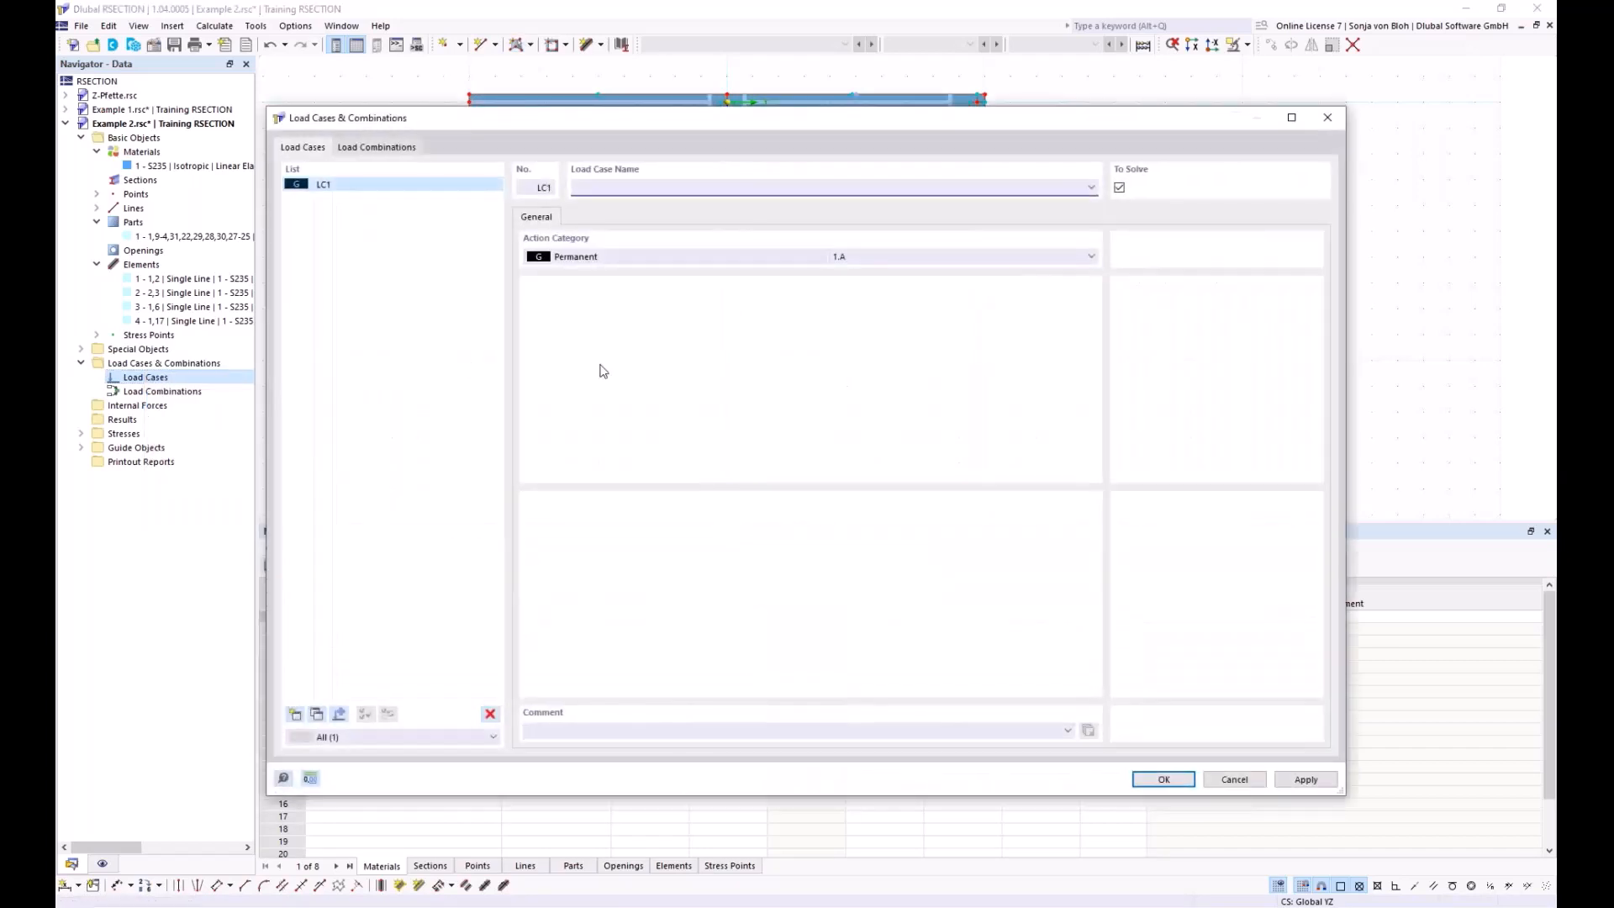
{"action": "type", "text": "N"}
{"action": "left_click", "coordinate": [295, 714]}
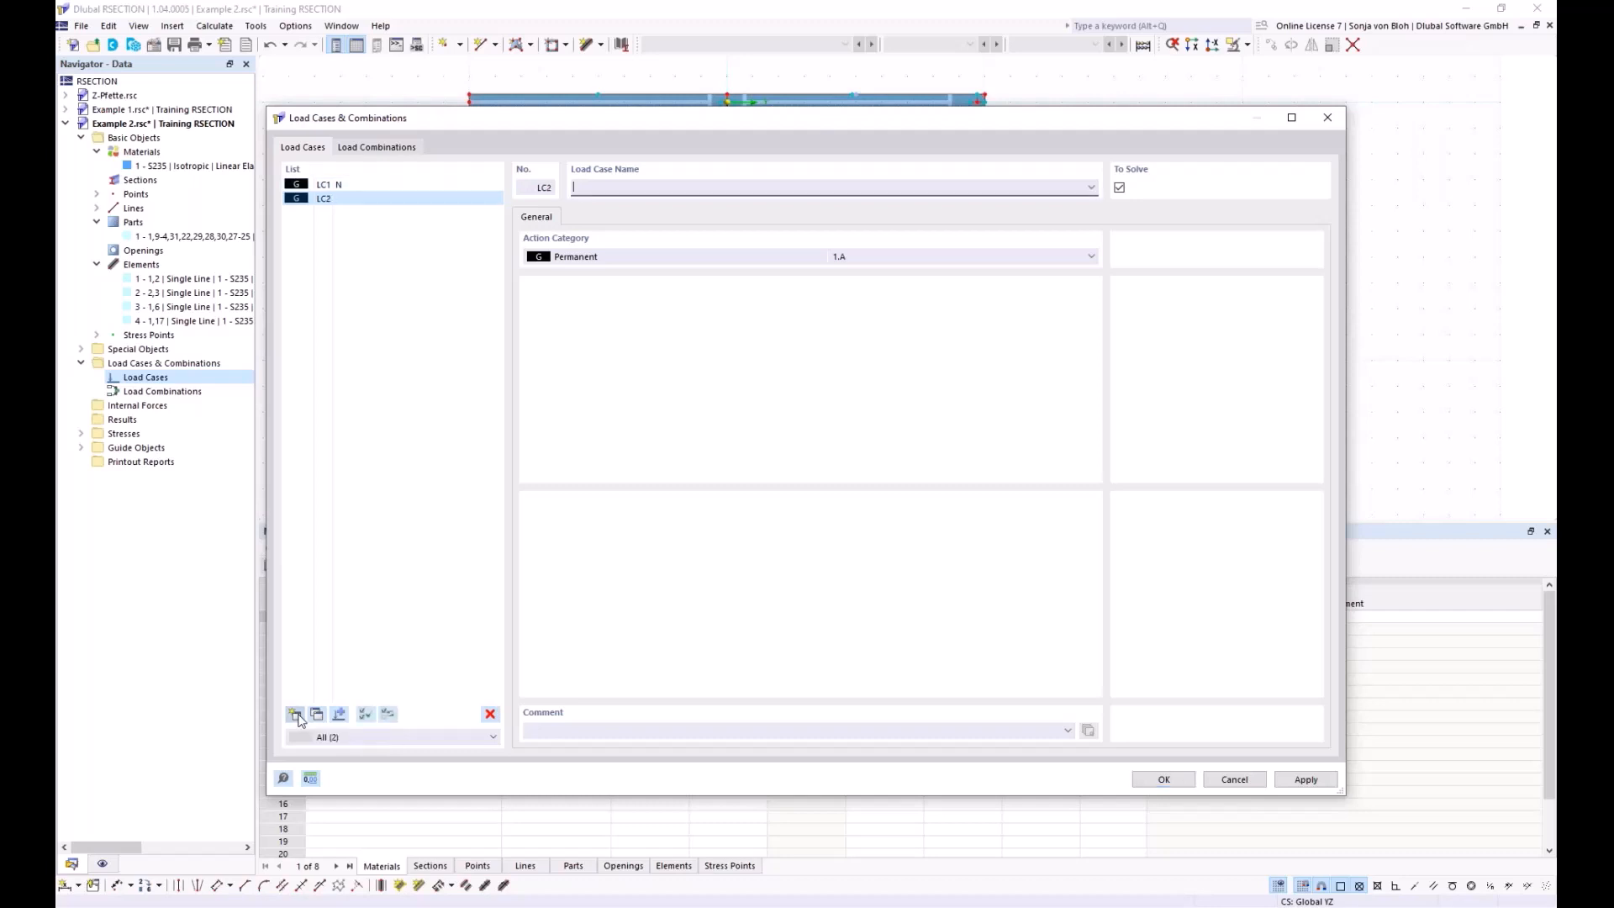
{"action": "type", "text": "M"}
Step: Create load combination CO1 from both load cases with factor 1.00 each and accept the load definitions
{"action": "left_click", "coordinate": [395, 152]}
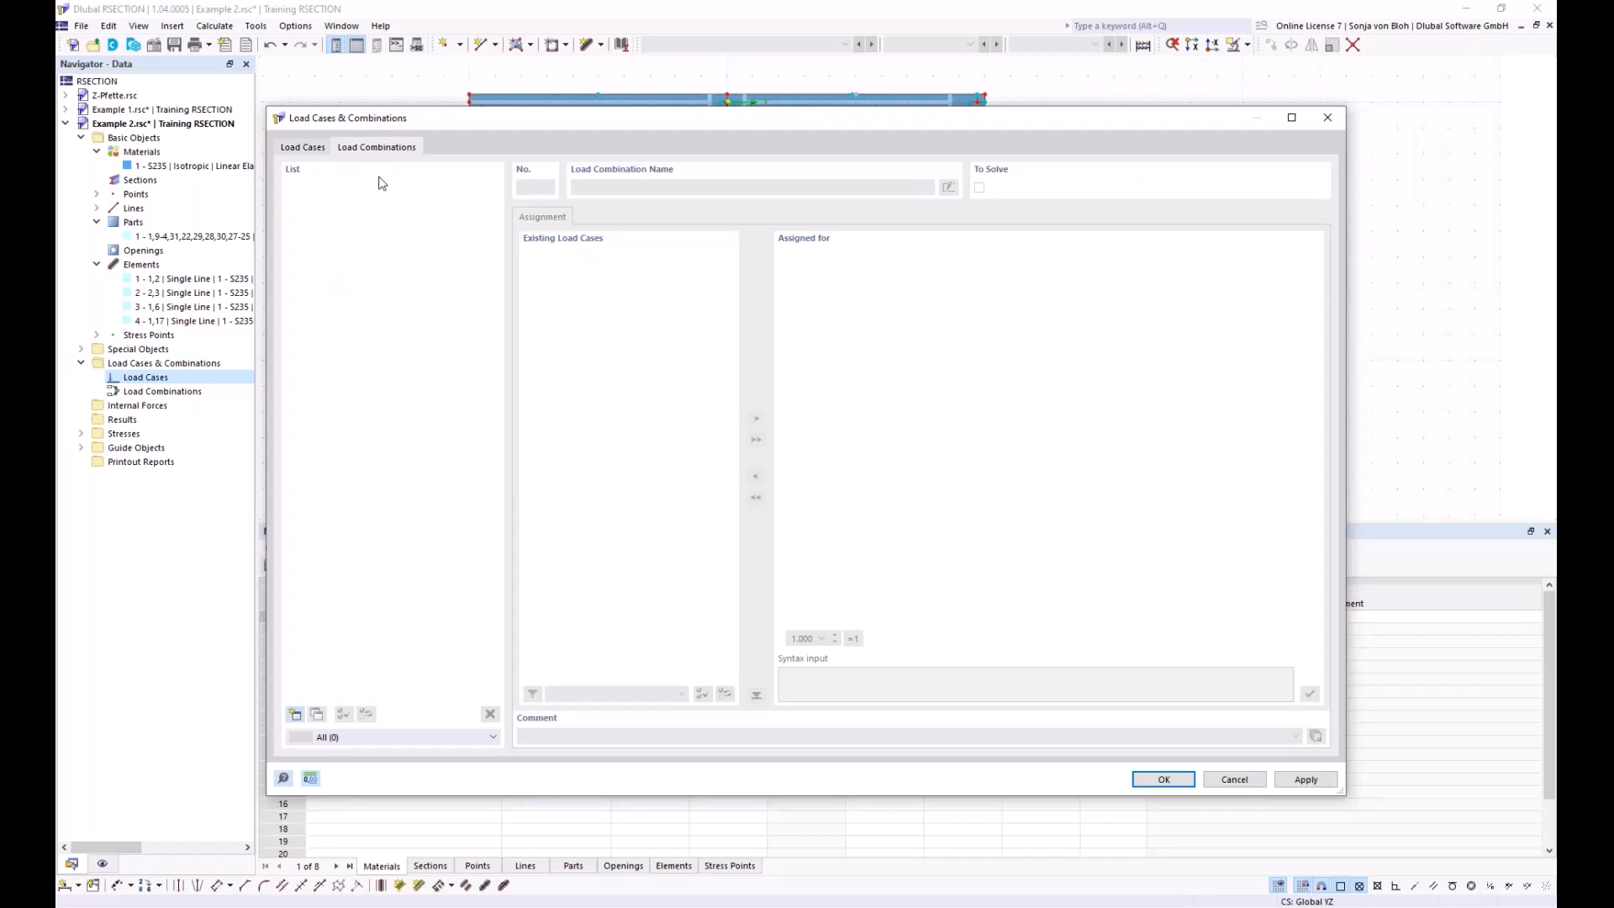
{"action": "left_click", "coordinate": [295, 716]}
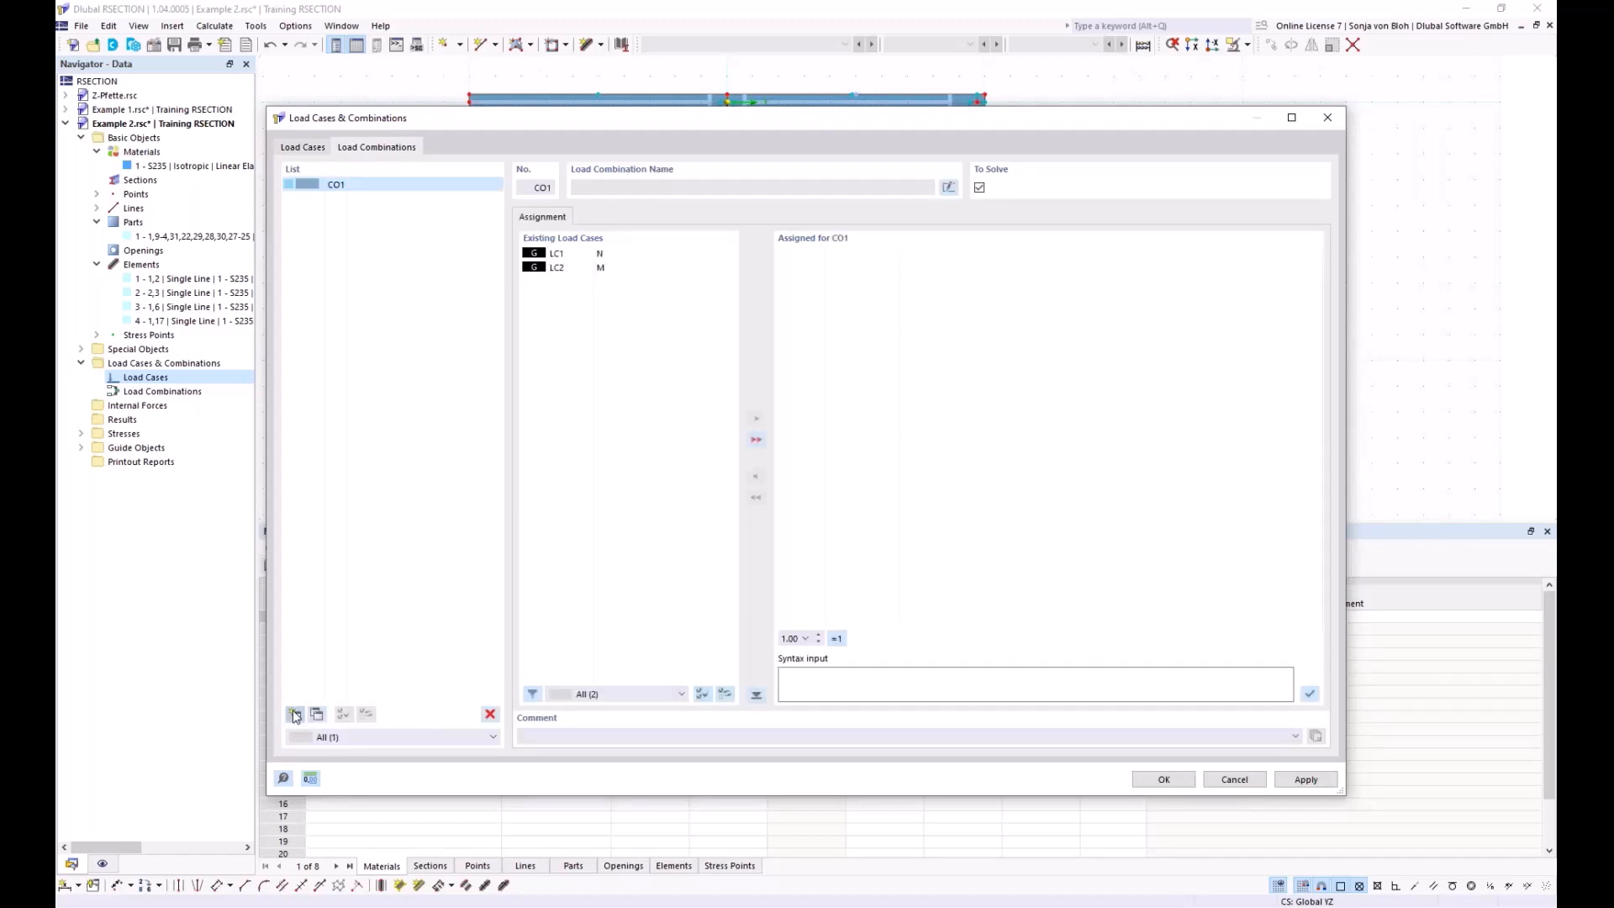
{"action": "left_click", "coordinate": [756, 442]}
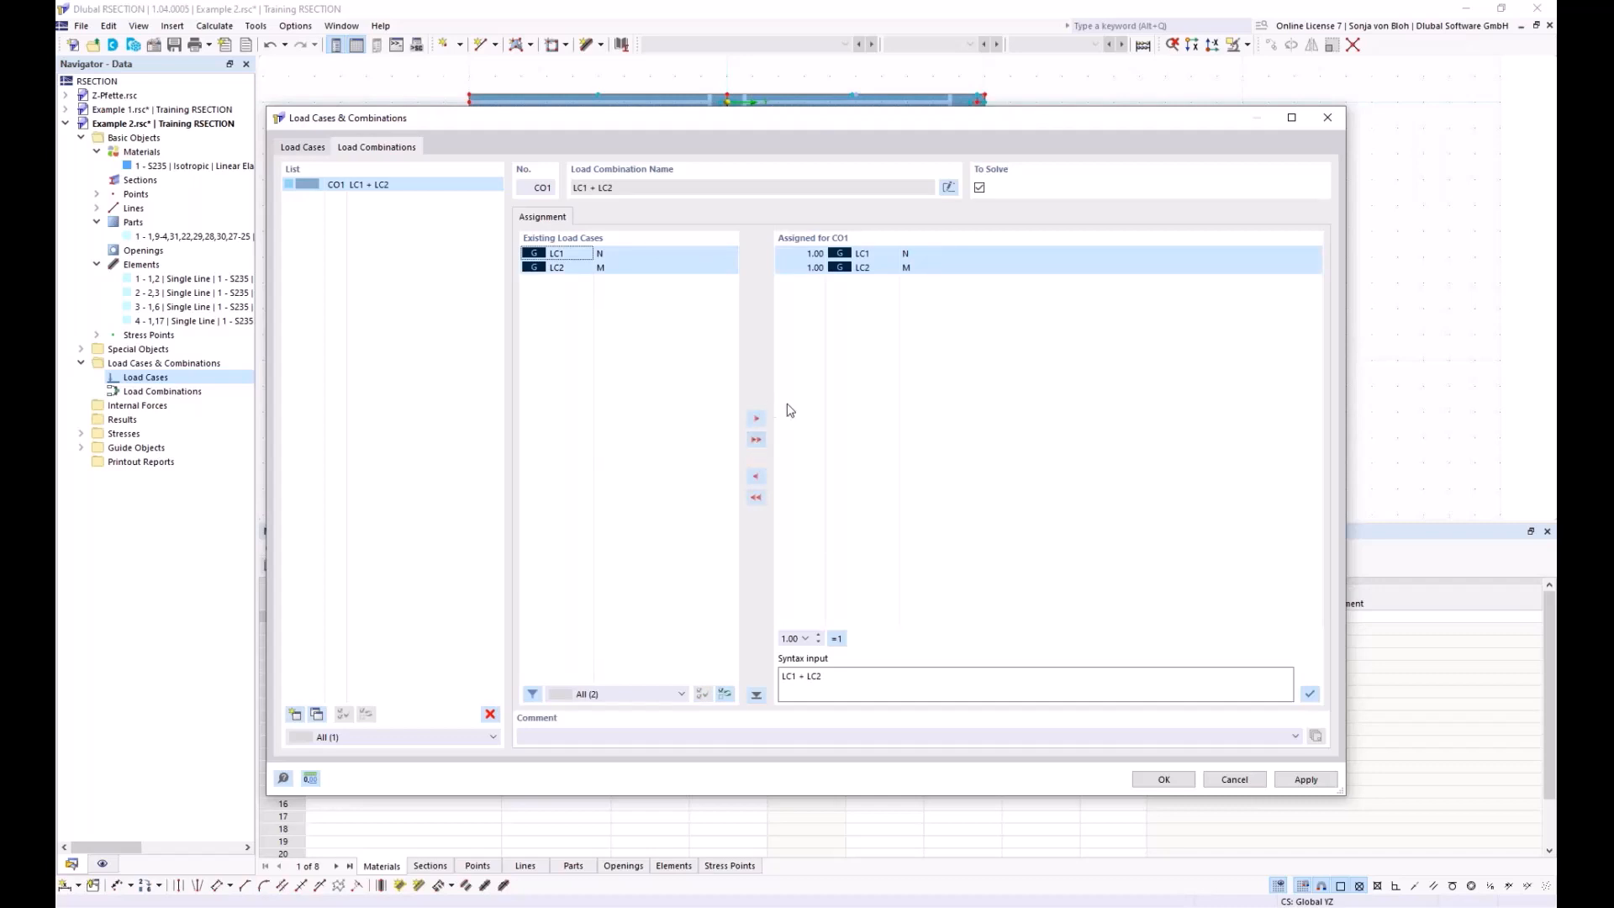
{"action": "left_click", "coordinate": [1165, 781]}
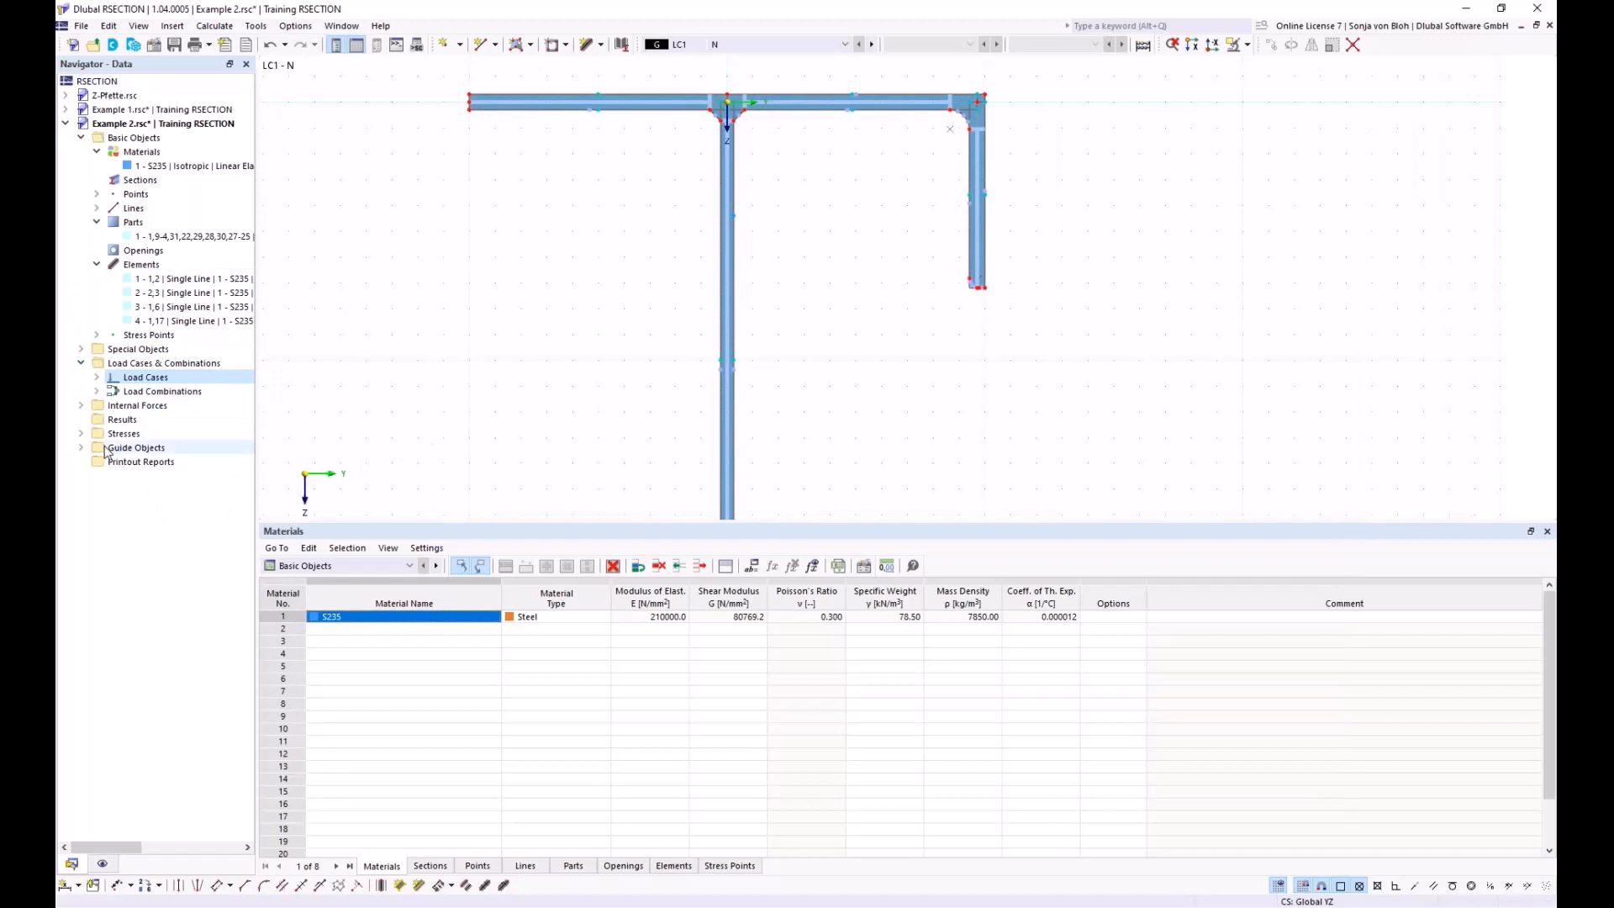
Step: Add internal forces for load case LC1 with an axial force N of -50 kN
{"action": "left_click", "coordinate": [81, 406]}
{"action": "left_click", "coordinate": [97, 420]}
{"action": "double_click", "coordinate": [169, 435]}
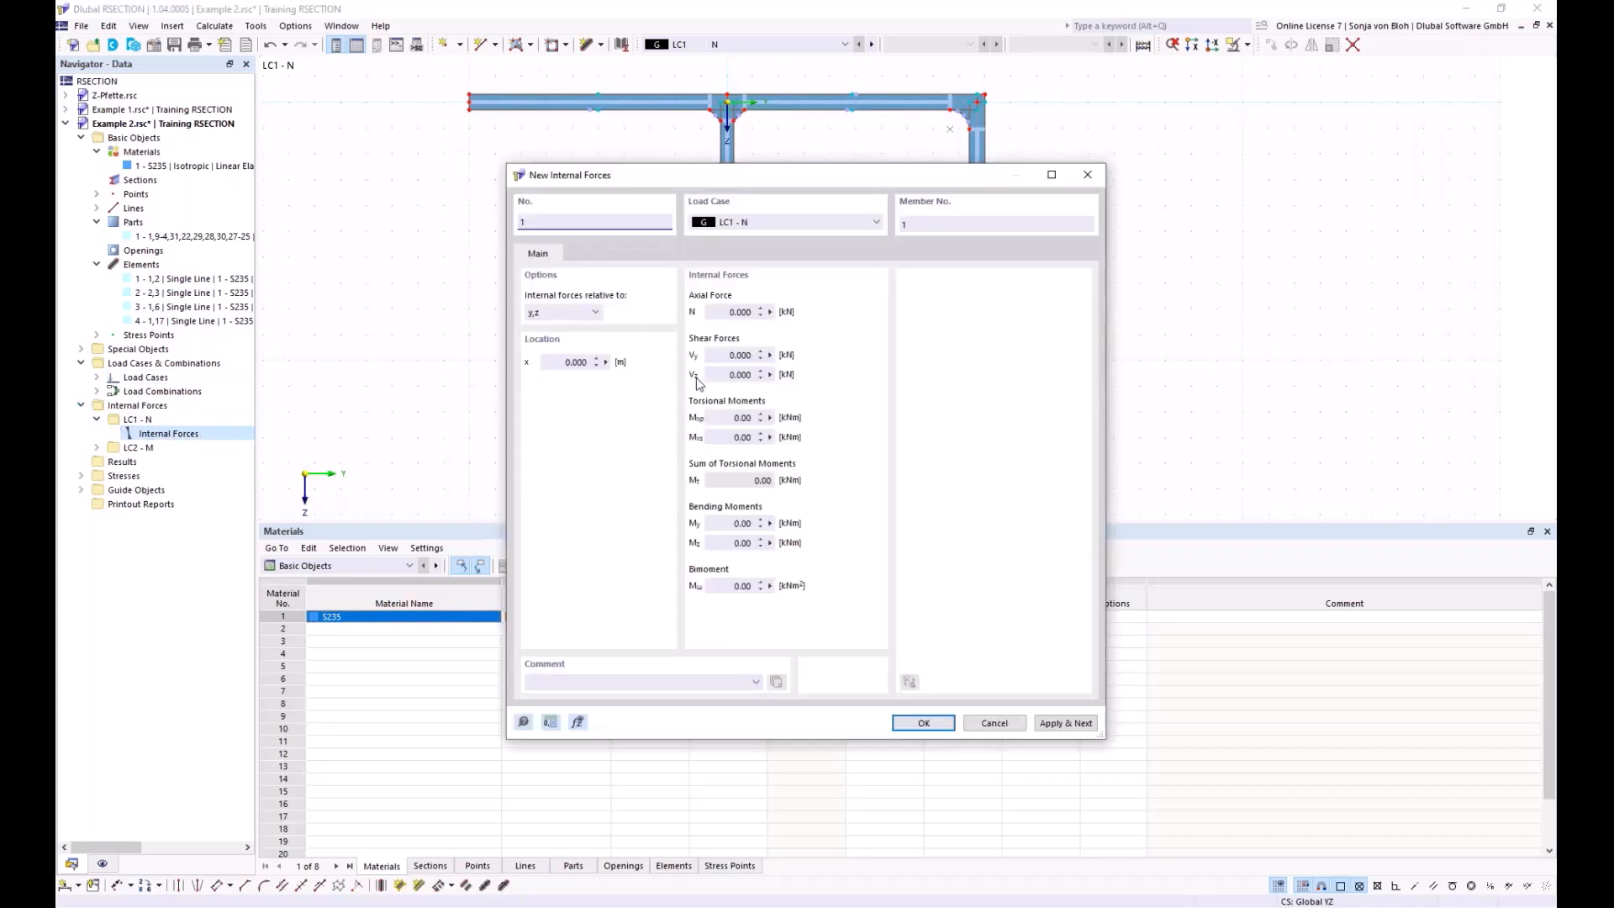
{"action": "left_click", "coordinate": [740, 311]}
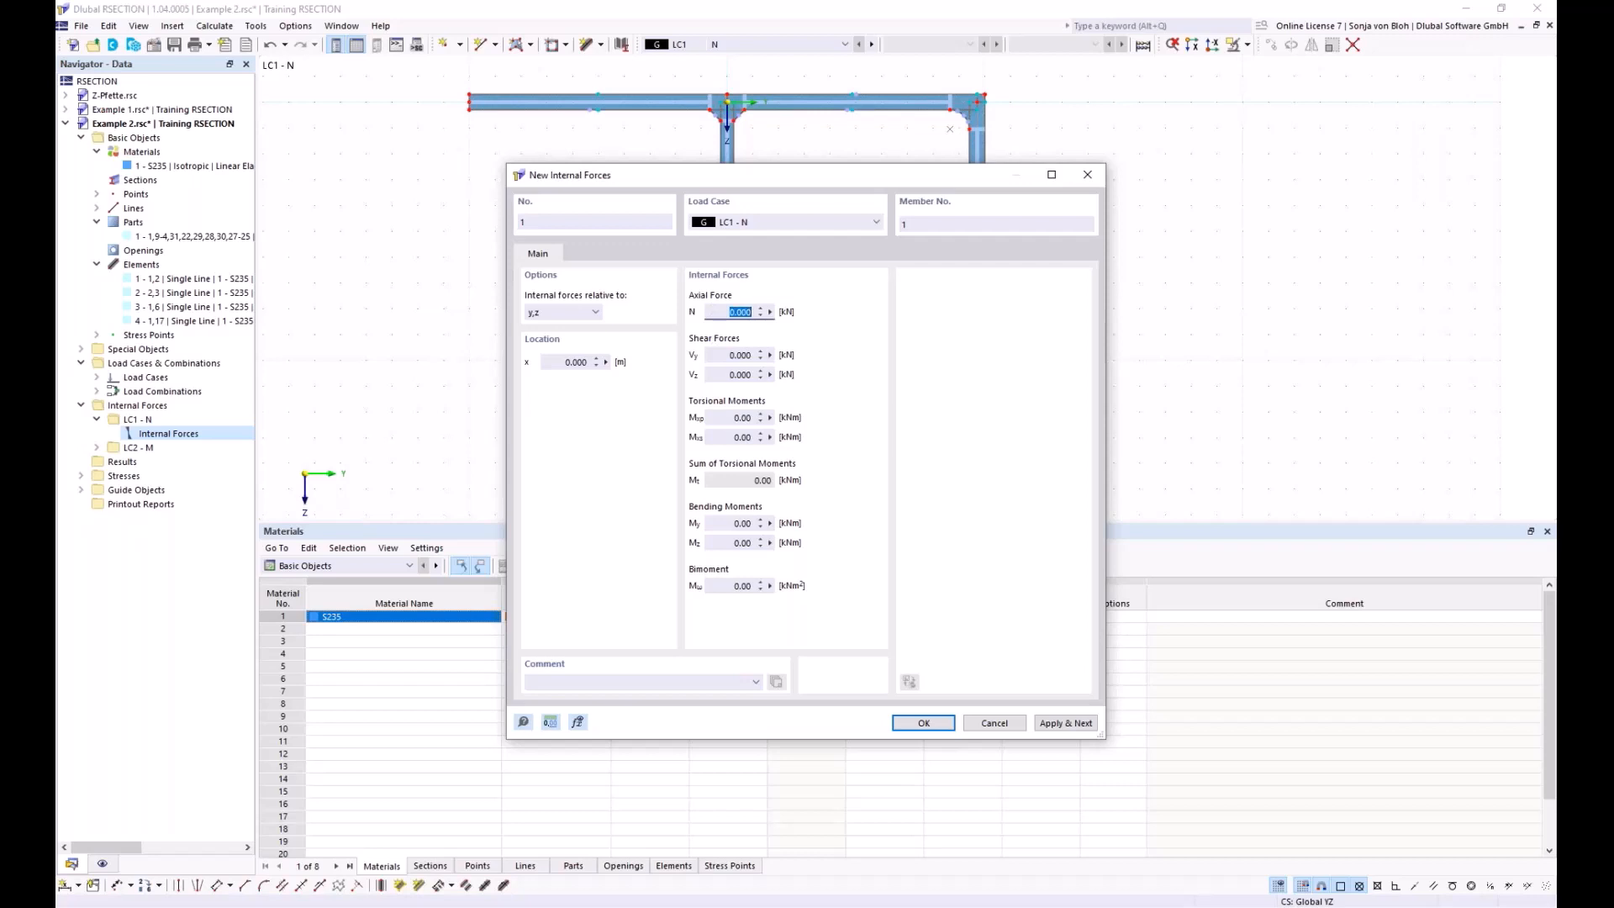
{"action": "key", "text": "BackSpace"}
{"action": "left_click", "coordinate": [1049, 722]}
Step: Add internal forces for load case LC2 with axial force N set to 0 and bending moment My to 20 kNm
{"action": "left_click", "coordinate": [877, 222]}
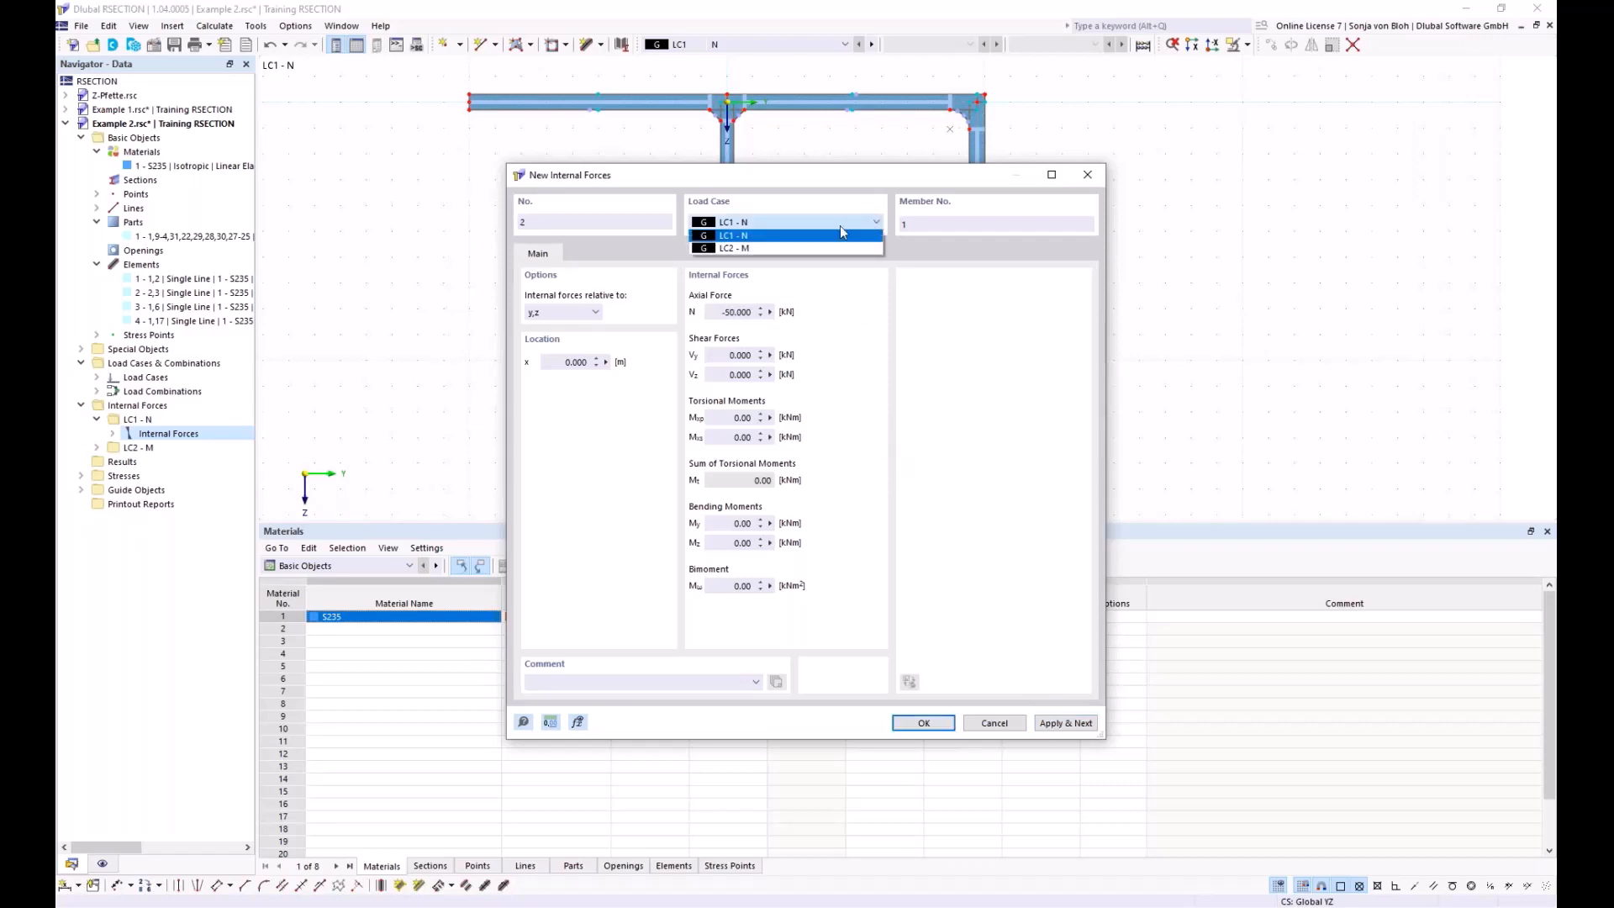
{"action": "left_click", "coordinate": [795, 245]}
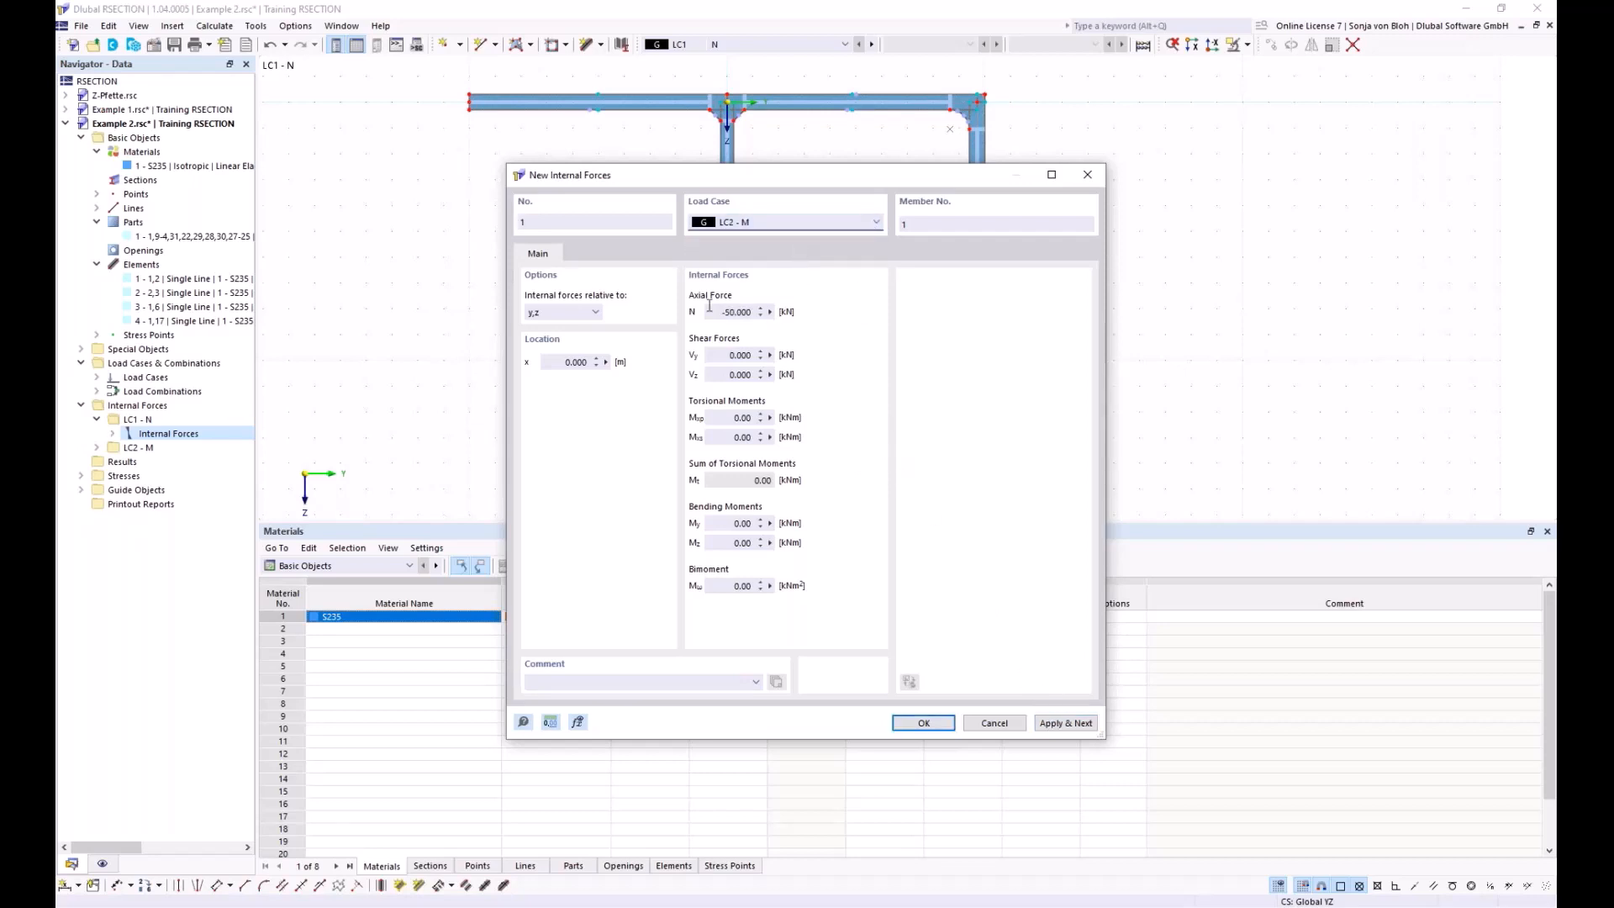
{"action": "left_click_drag", "start_coordinate": [713, 311], "coordinate": [800, 318]}
{"action": "type", "text": "0"}
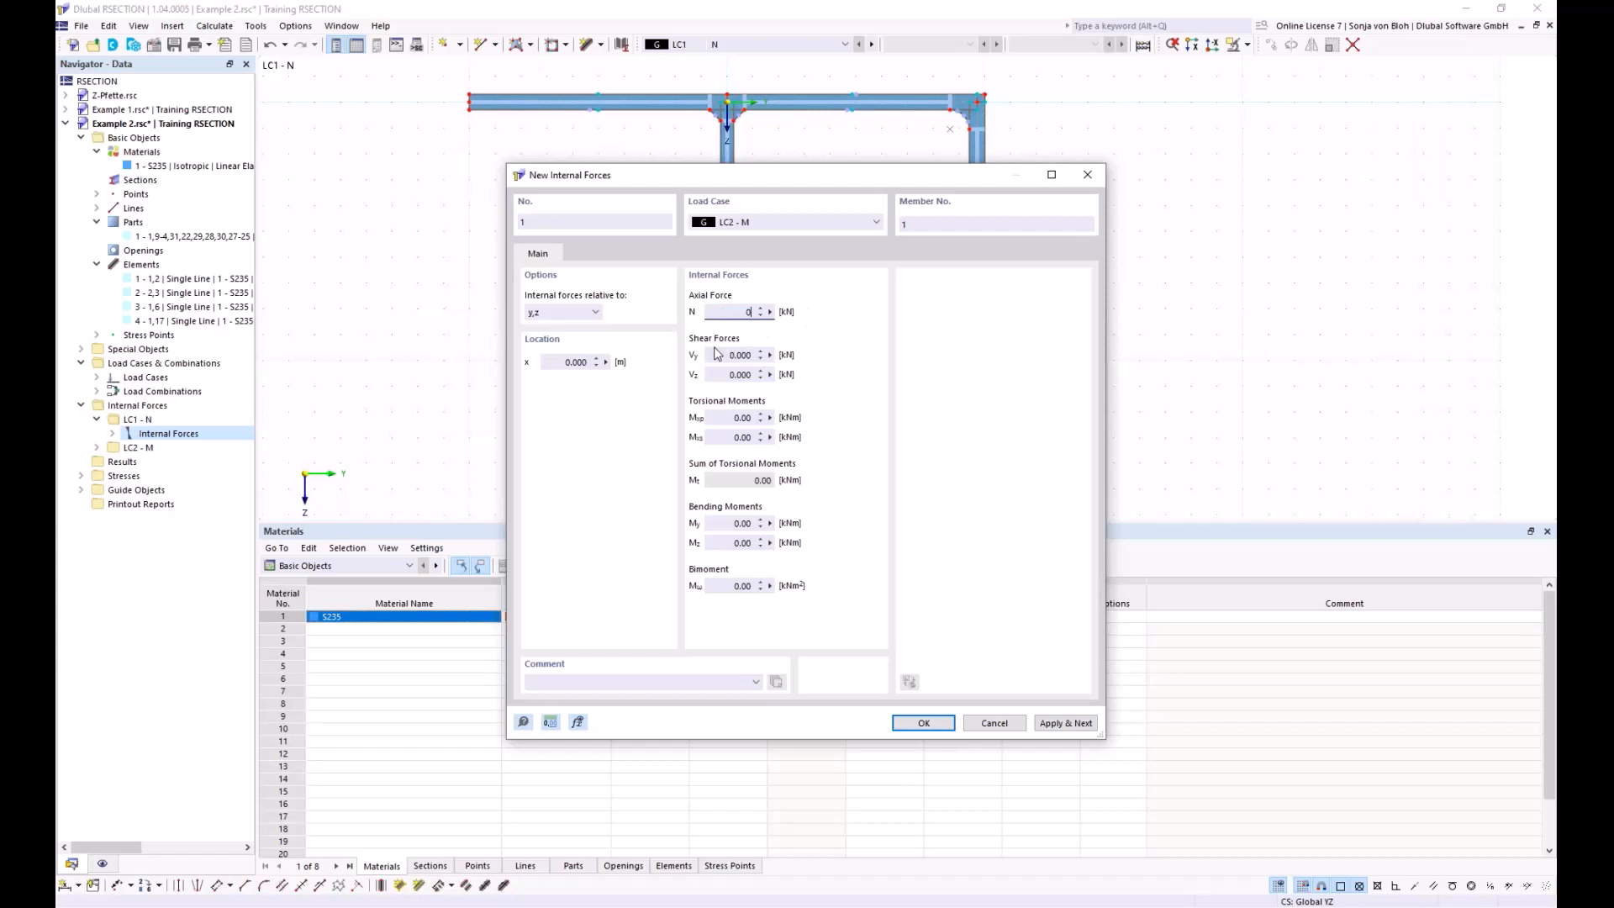
{"action": "double_click", "coordinate": [721, 523]}
{"action": "type", "text": "20"}
{"action": "left_click", "coordinate": [922, 723]}
Step: Enlarge the drawing area by shrinking the table and calculate all results for the cross-section
{"action": "left_click_drag", "start_coordinate": [551, 526], "coordinate": [574, 767]}
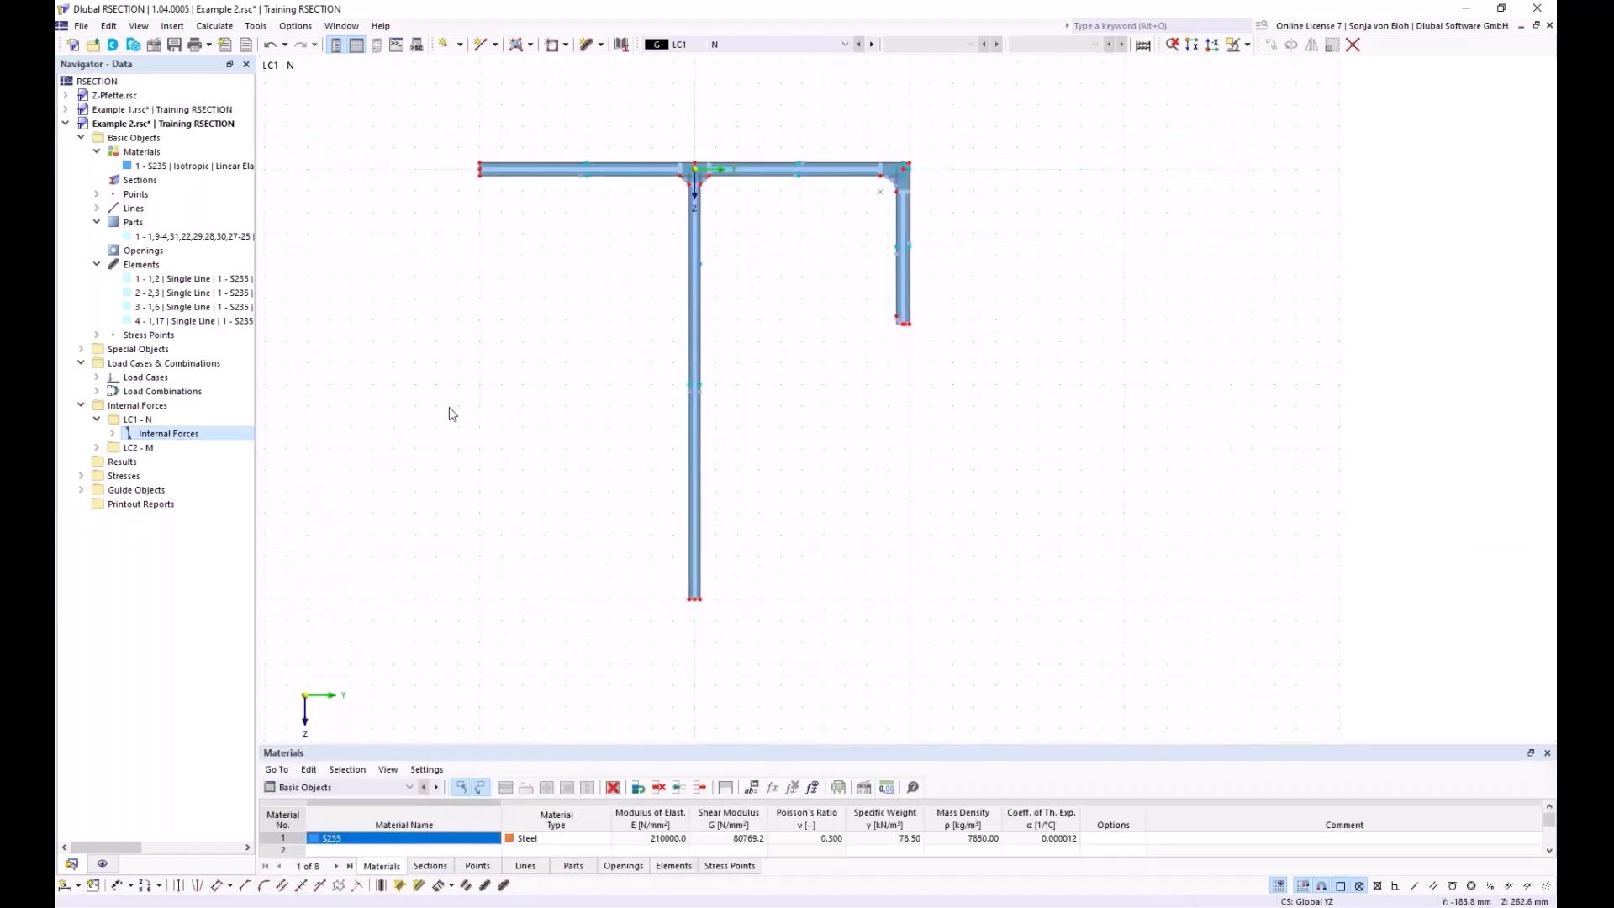
{"action": "left_click", "coordinate": [225, 27]}
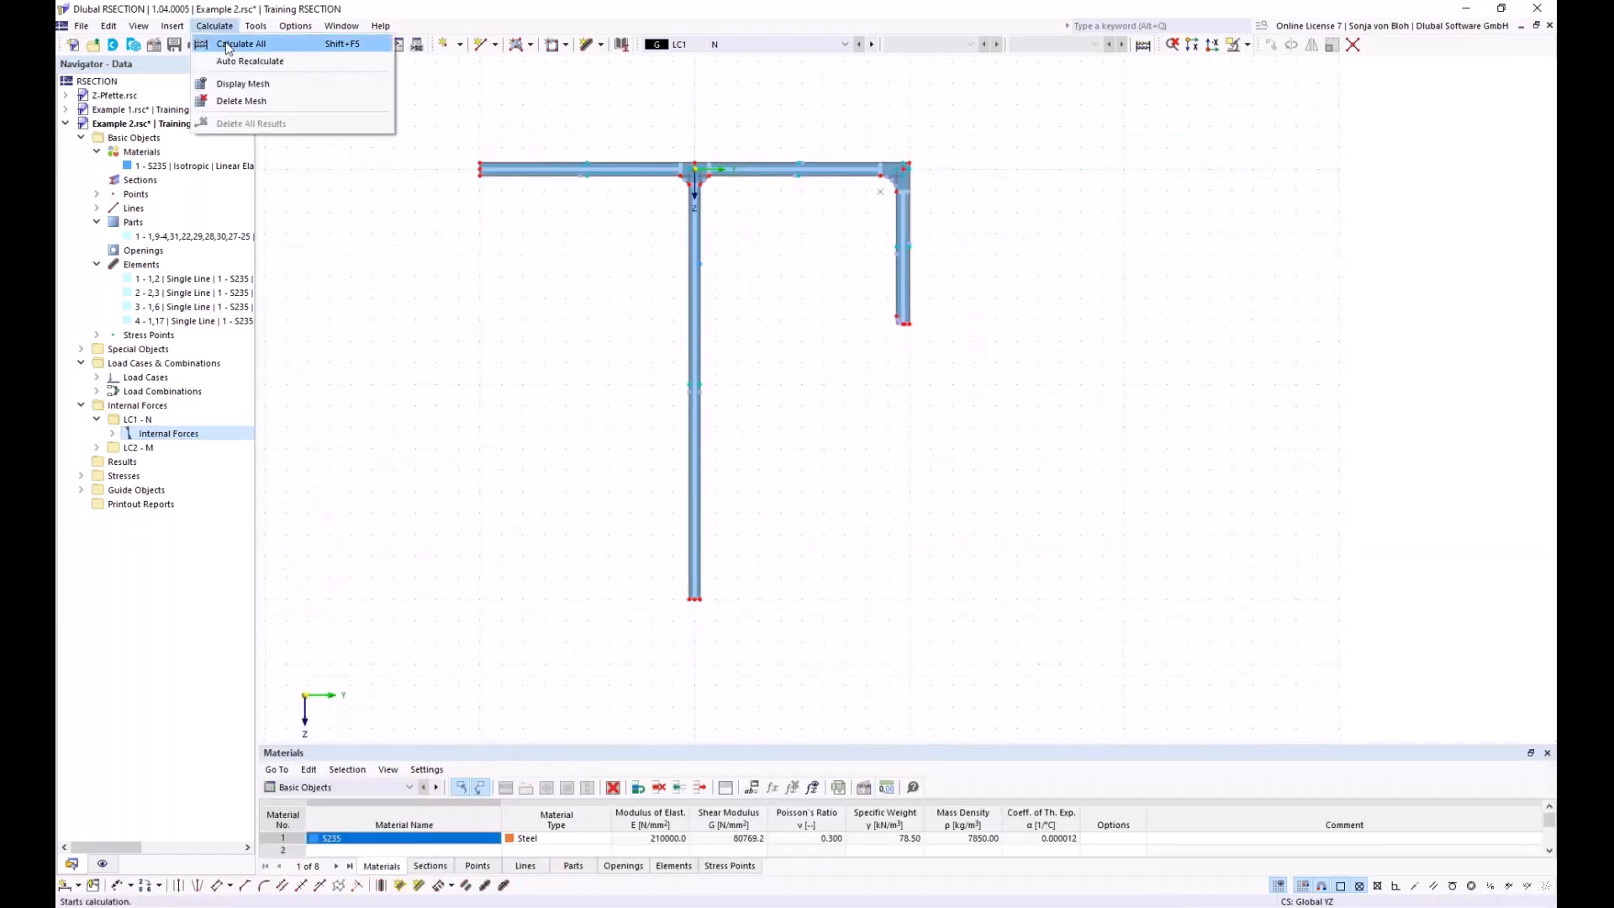
{"action": "left_click", "coordinate": [225, 44]}
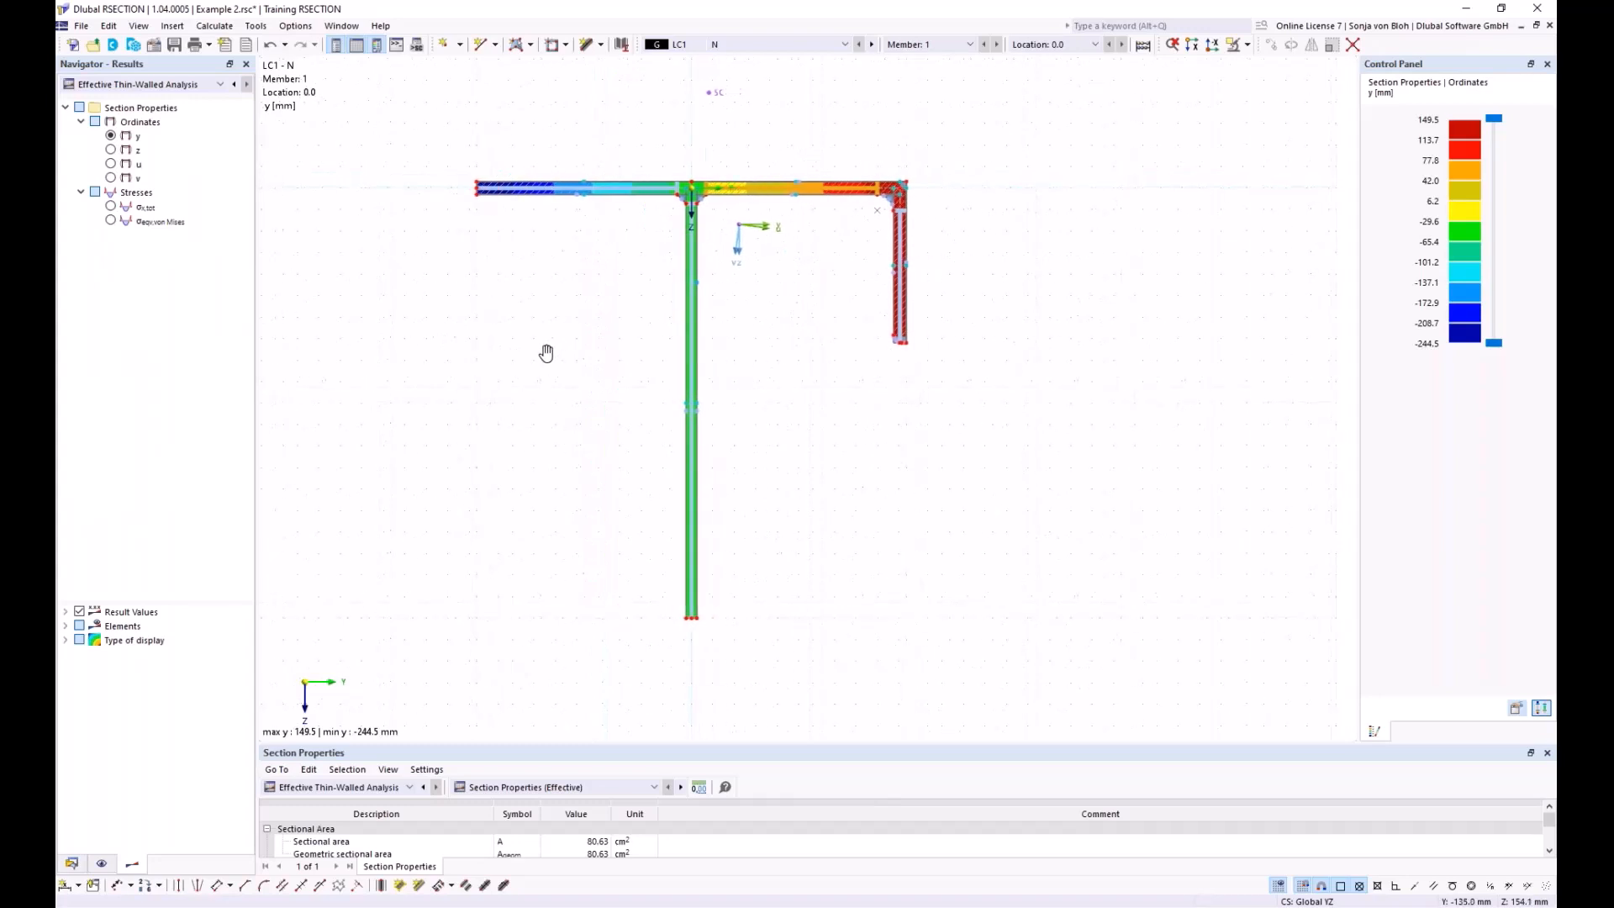
Step: Display the total normal stresses σx,tot on the cross-section for load case LC1 and examine their distribution
{"action": "left_click", "coordinate": [112, 207]}
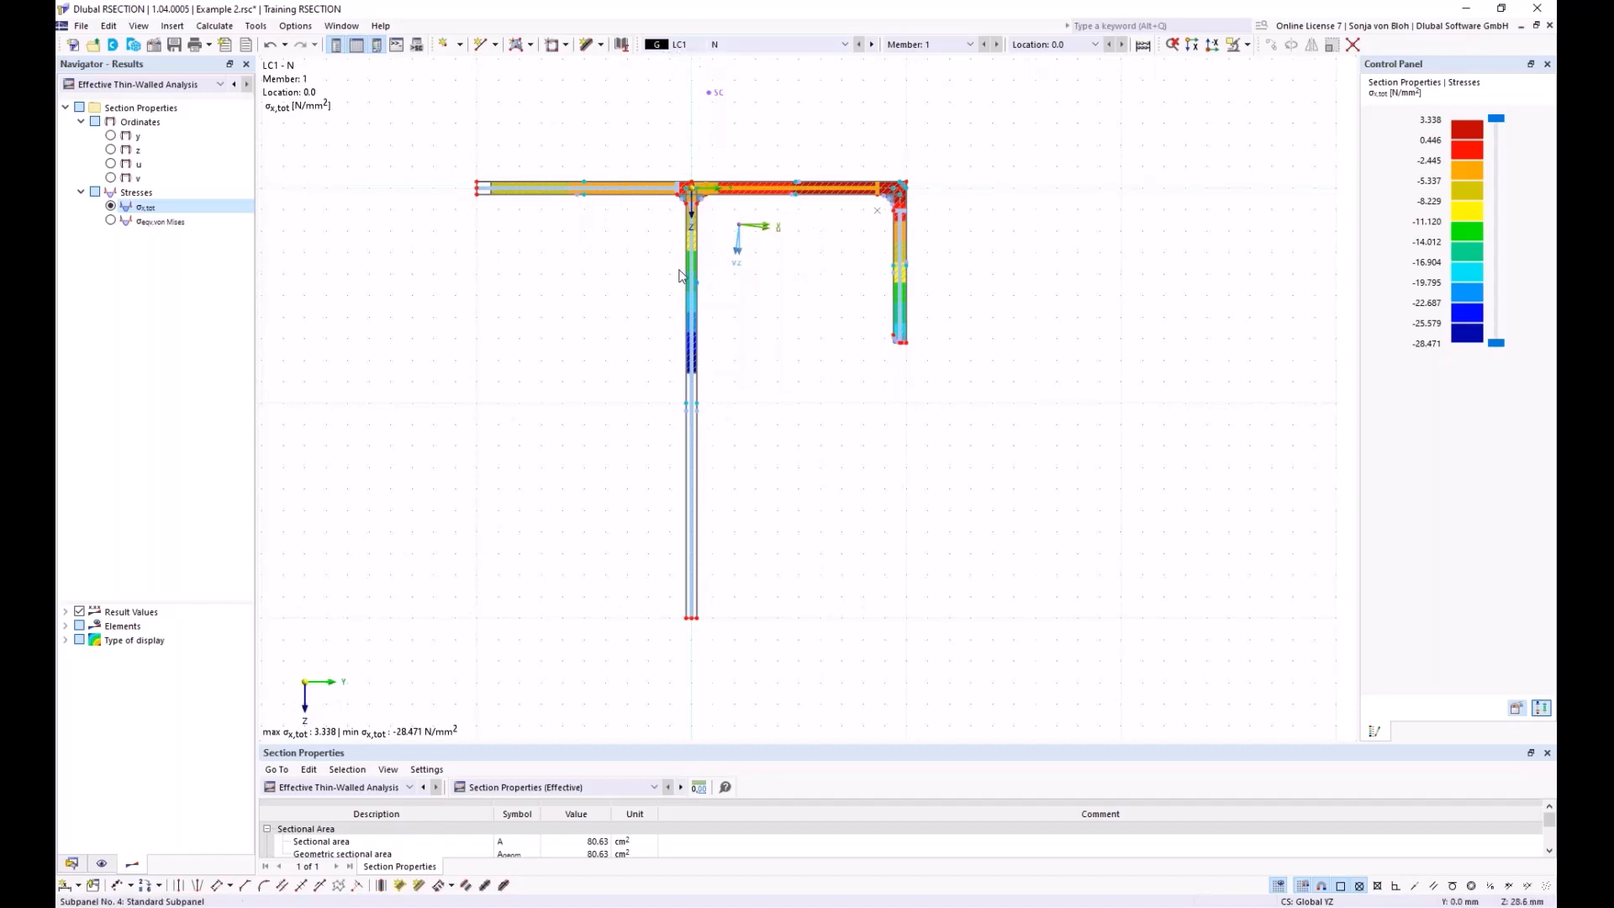
{"action": "scroll", "coordinate": [479, 189], "scroll_direction": "up", "scroll_amount": 2}
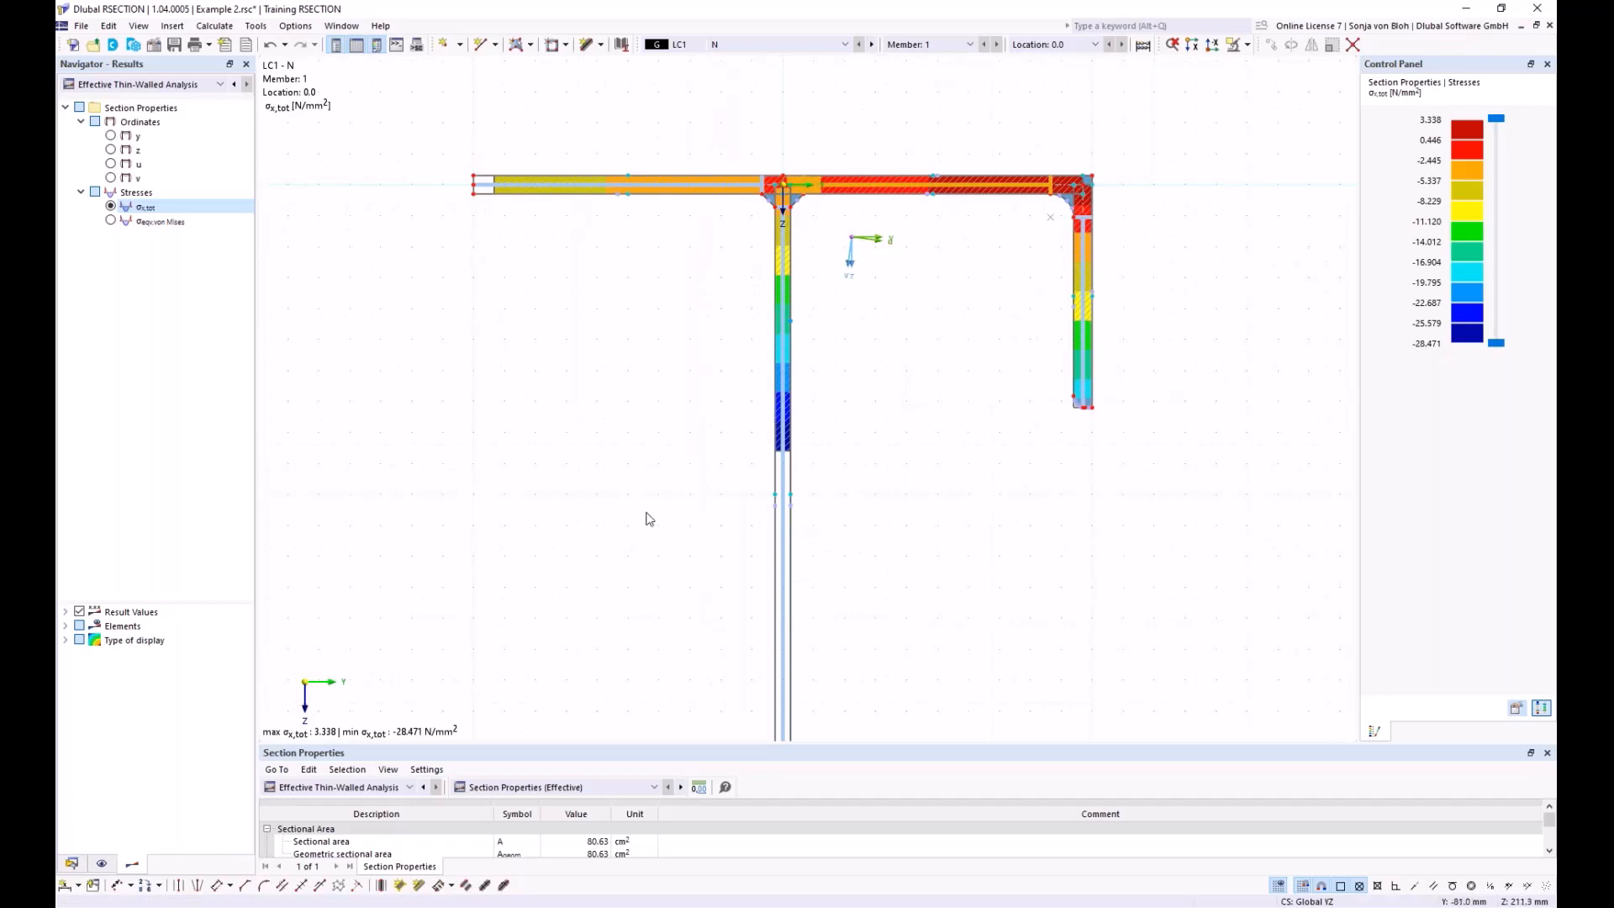
{"action": "scroll", "coordinate": [569, 447], "scroll_direction": "down", "scroll_amount": 1}
Step: Enlarge the results table and show the section classification according to EN 1993-1-1
{"action": "left_click_drag", "start_coordinate": [457, 741], "coordinate": [475, 507]}
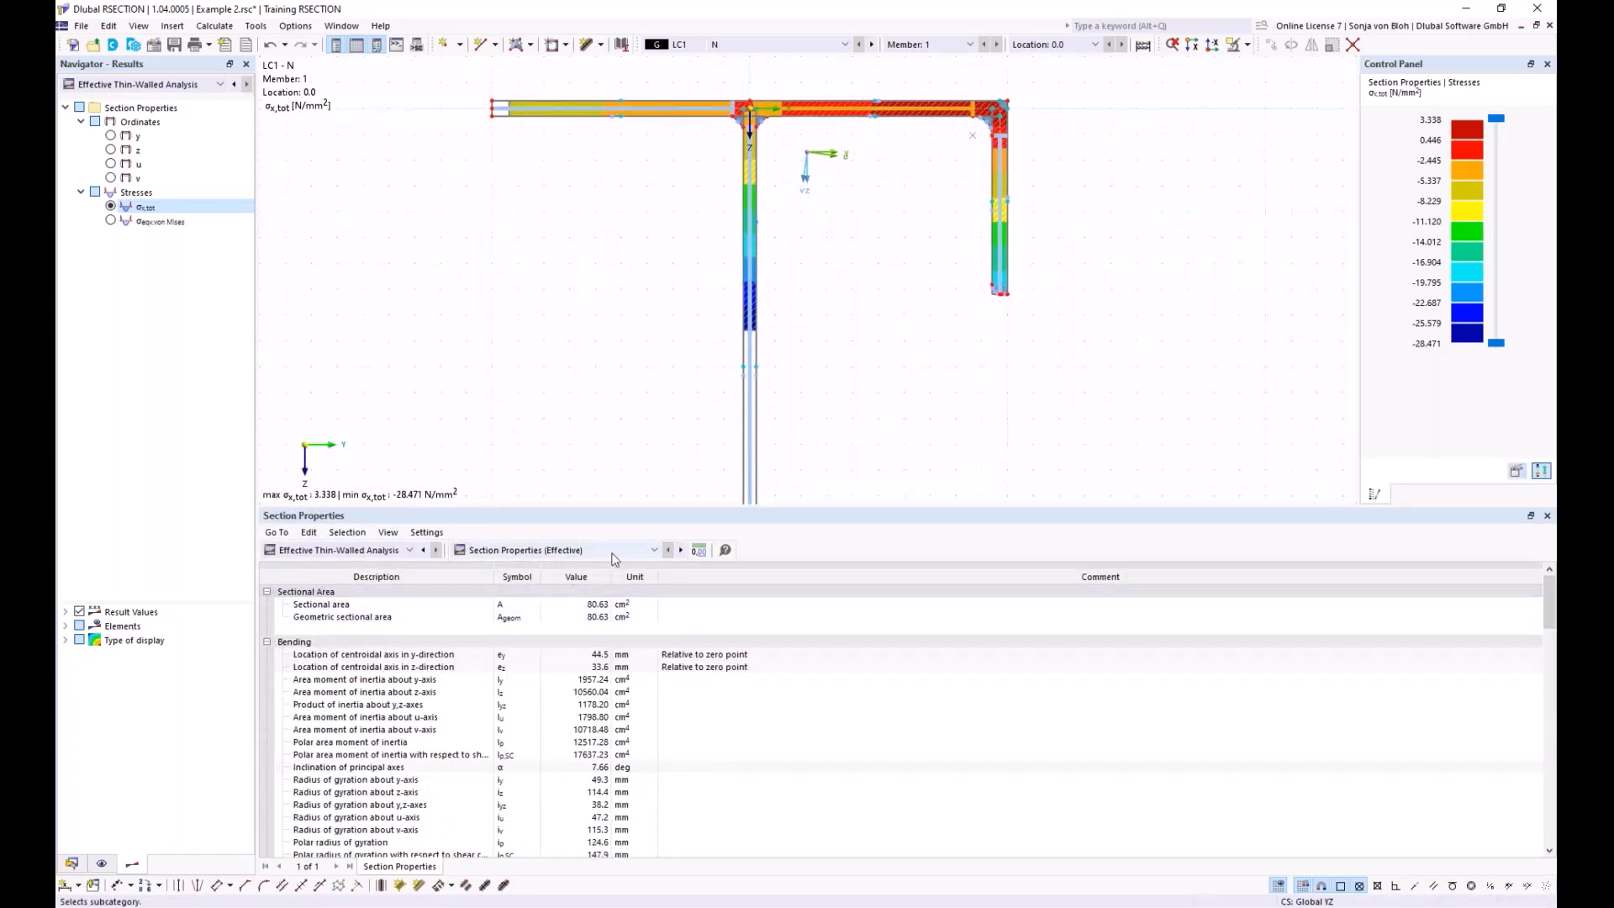
{"action": "left_click", "coordinate": [655, 550]}
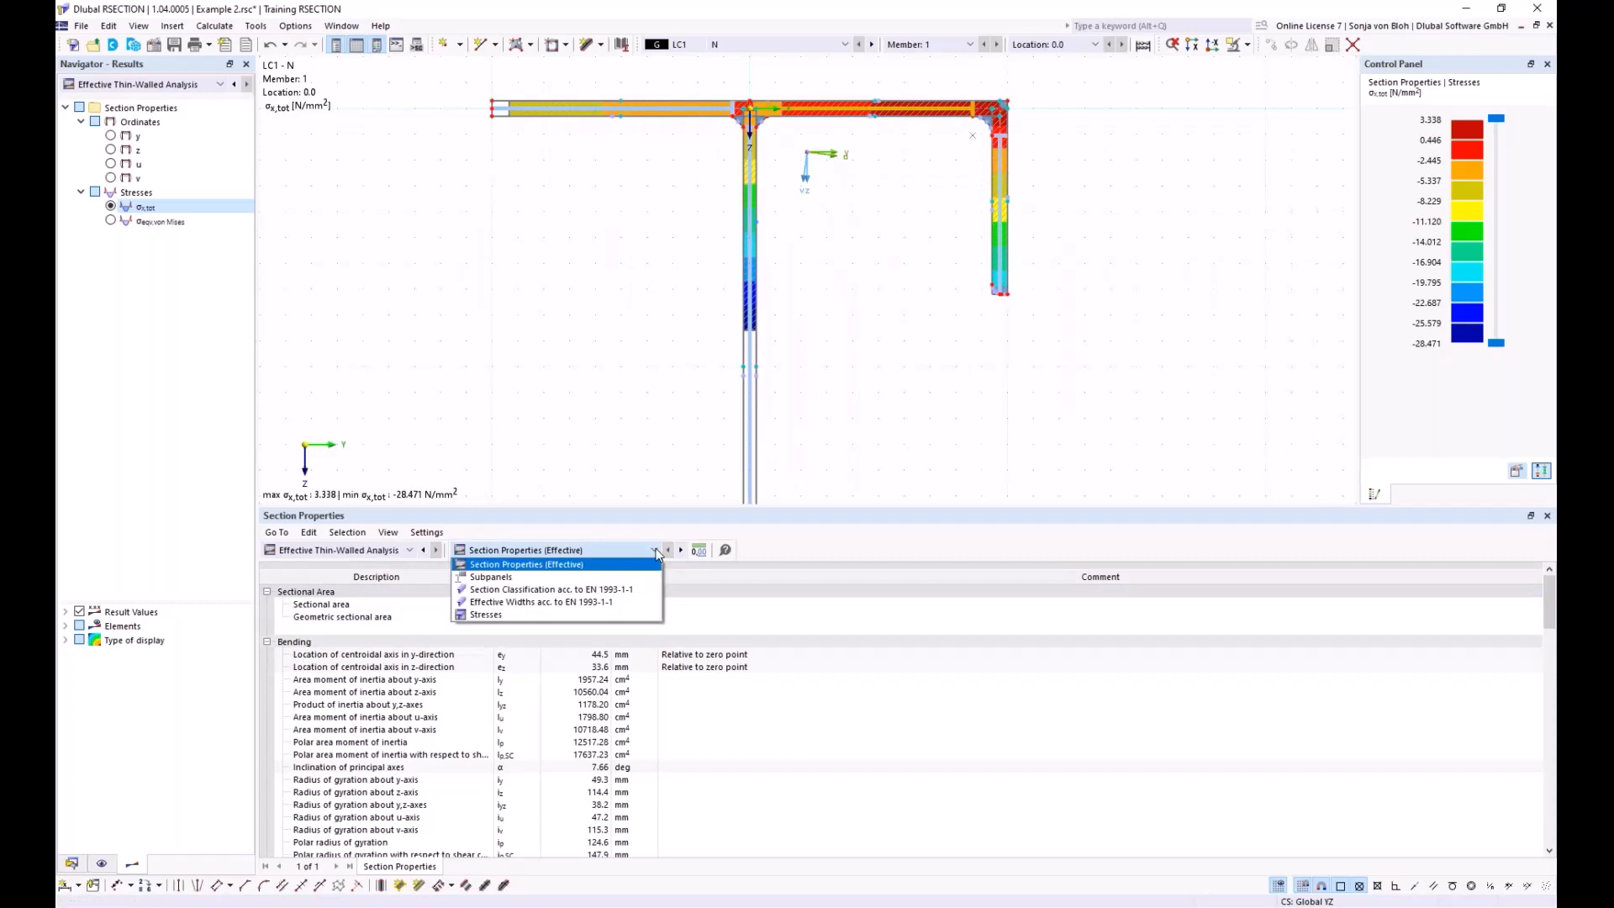
{"action": "left_click", "coordinate": [521, 590]}
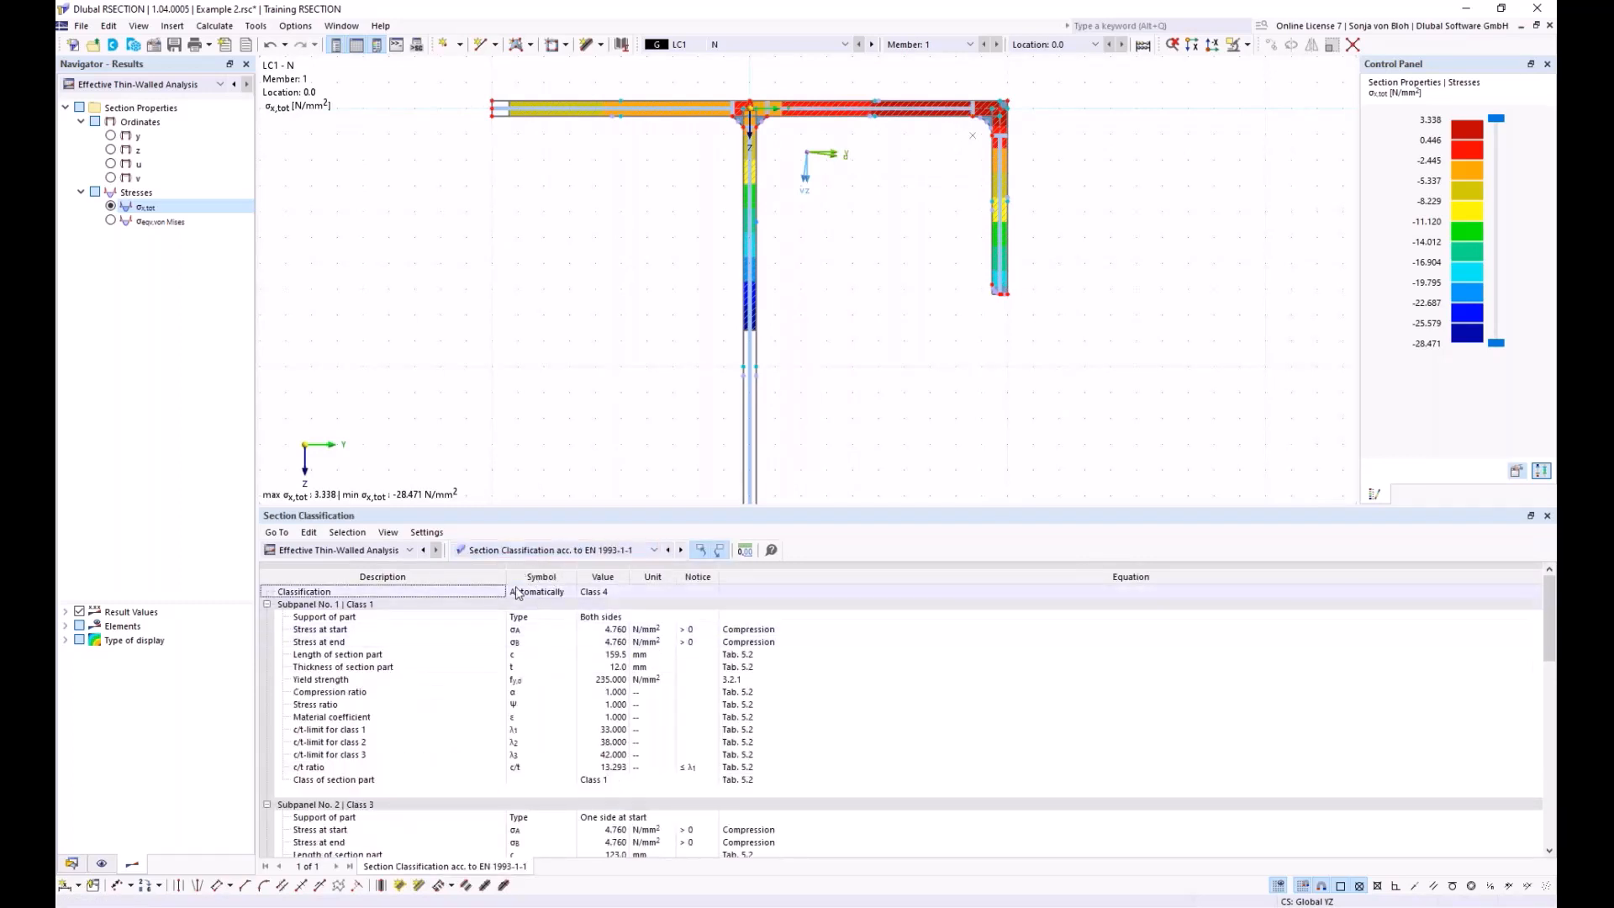
Step: Show the effective widths according to EN 1993-1-1 and examine the values of all subpanels
{"action": "left_click", "coordinate": [597, 592]}
{"action": "left_click", "coordinate": [653, 552]}
{"action": "left_click", "coordinate": [574, 606]}
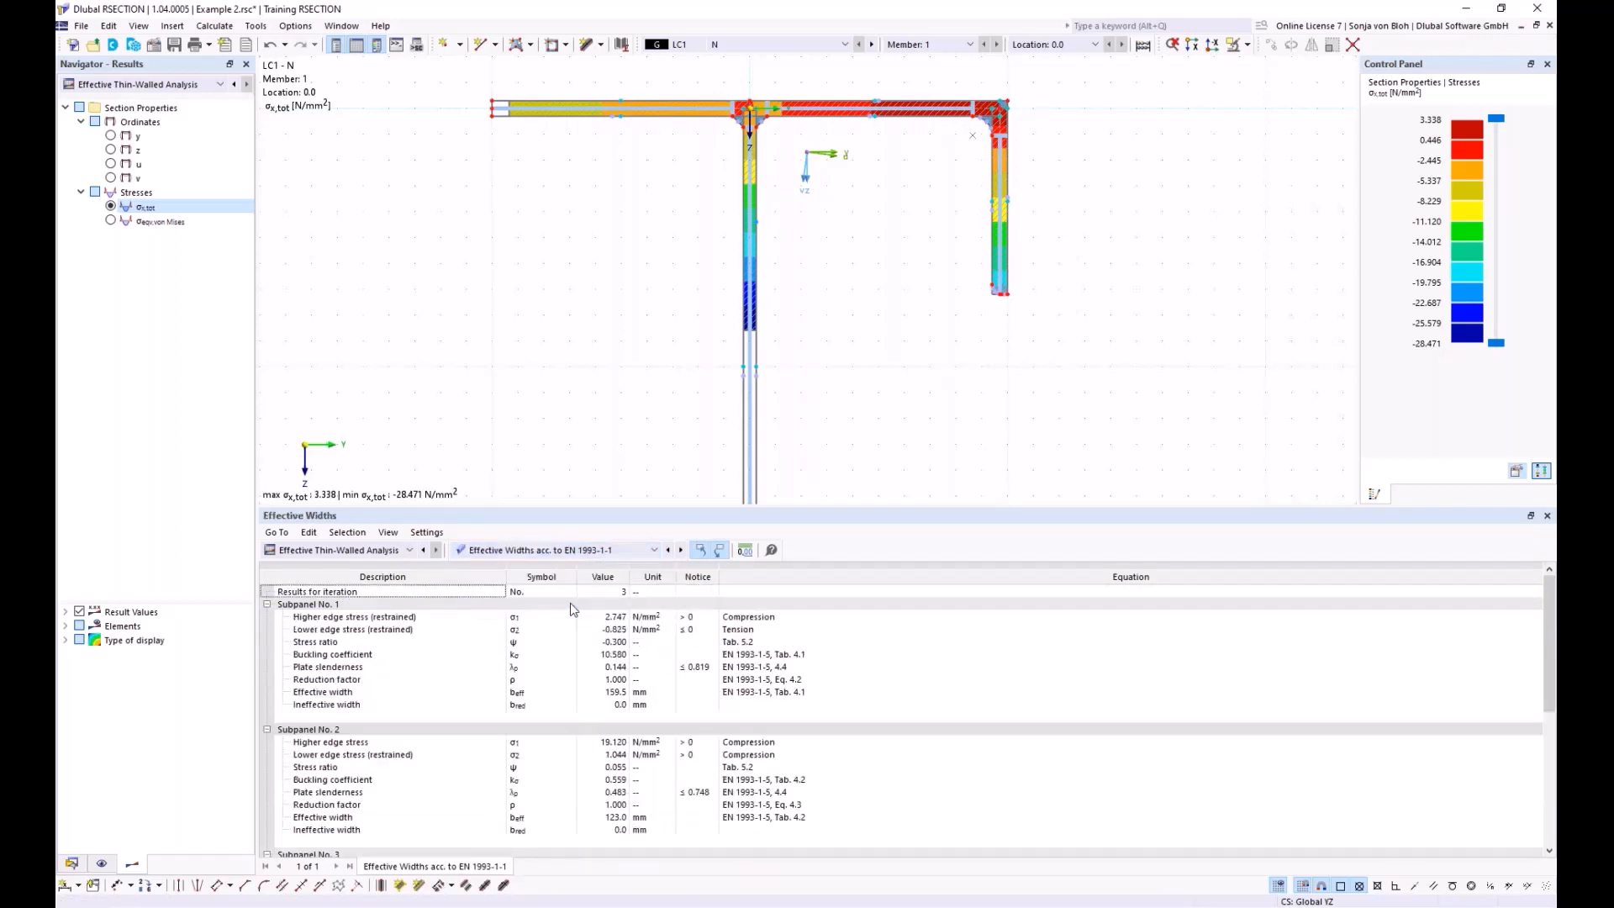
{"action": "left_click", "coordinate": [753, 454]}
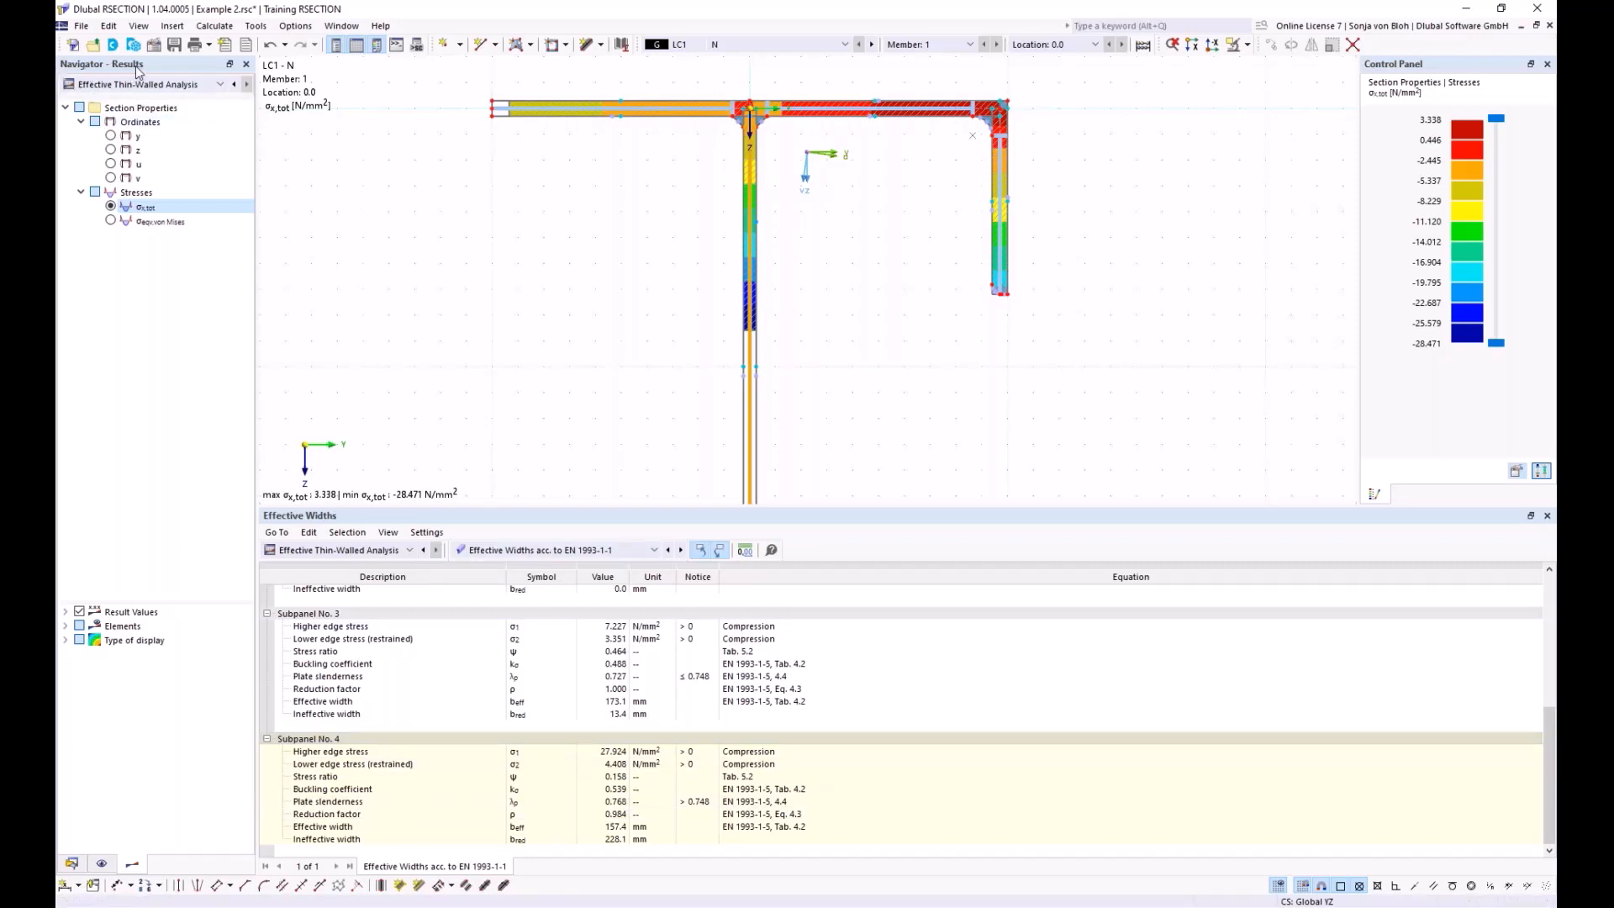
Step: Create and display a new printout report that excludes stresses by material, member, location and stress points, including all stresses by stress points
{"action": "left_click", "coordinate": [72, 863]}
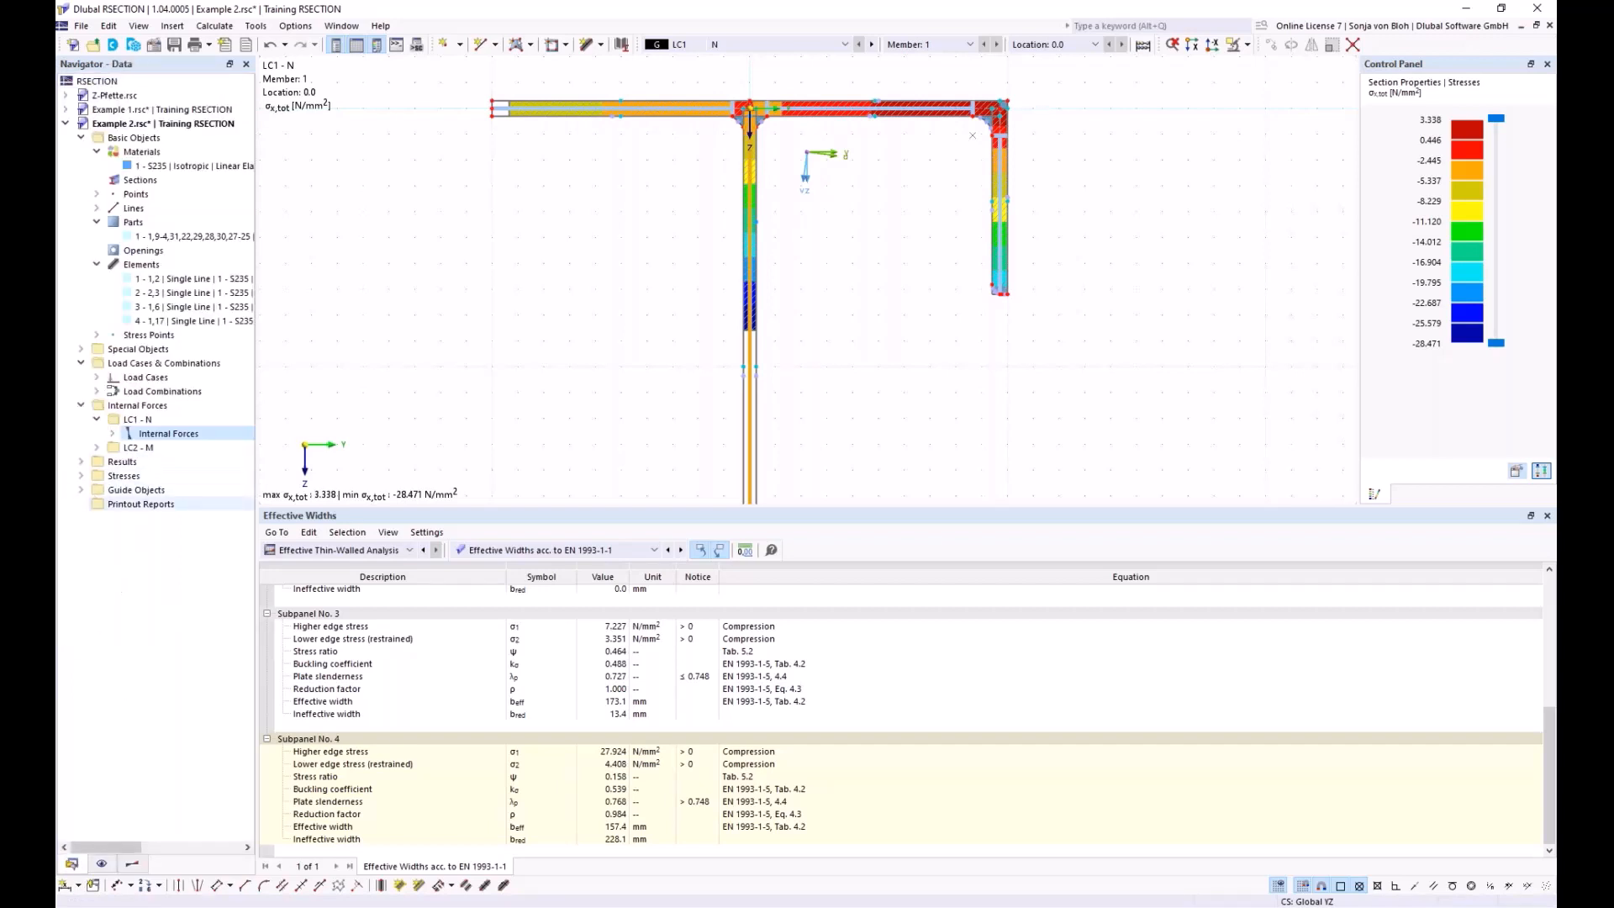
{"action": "left_click", "coordinate": [142, 509]}
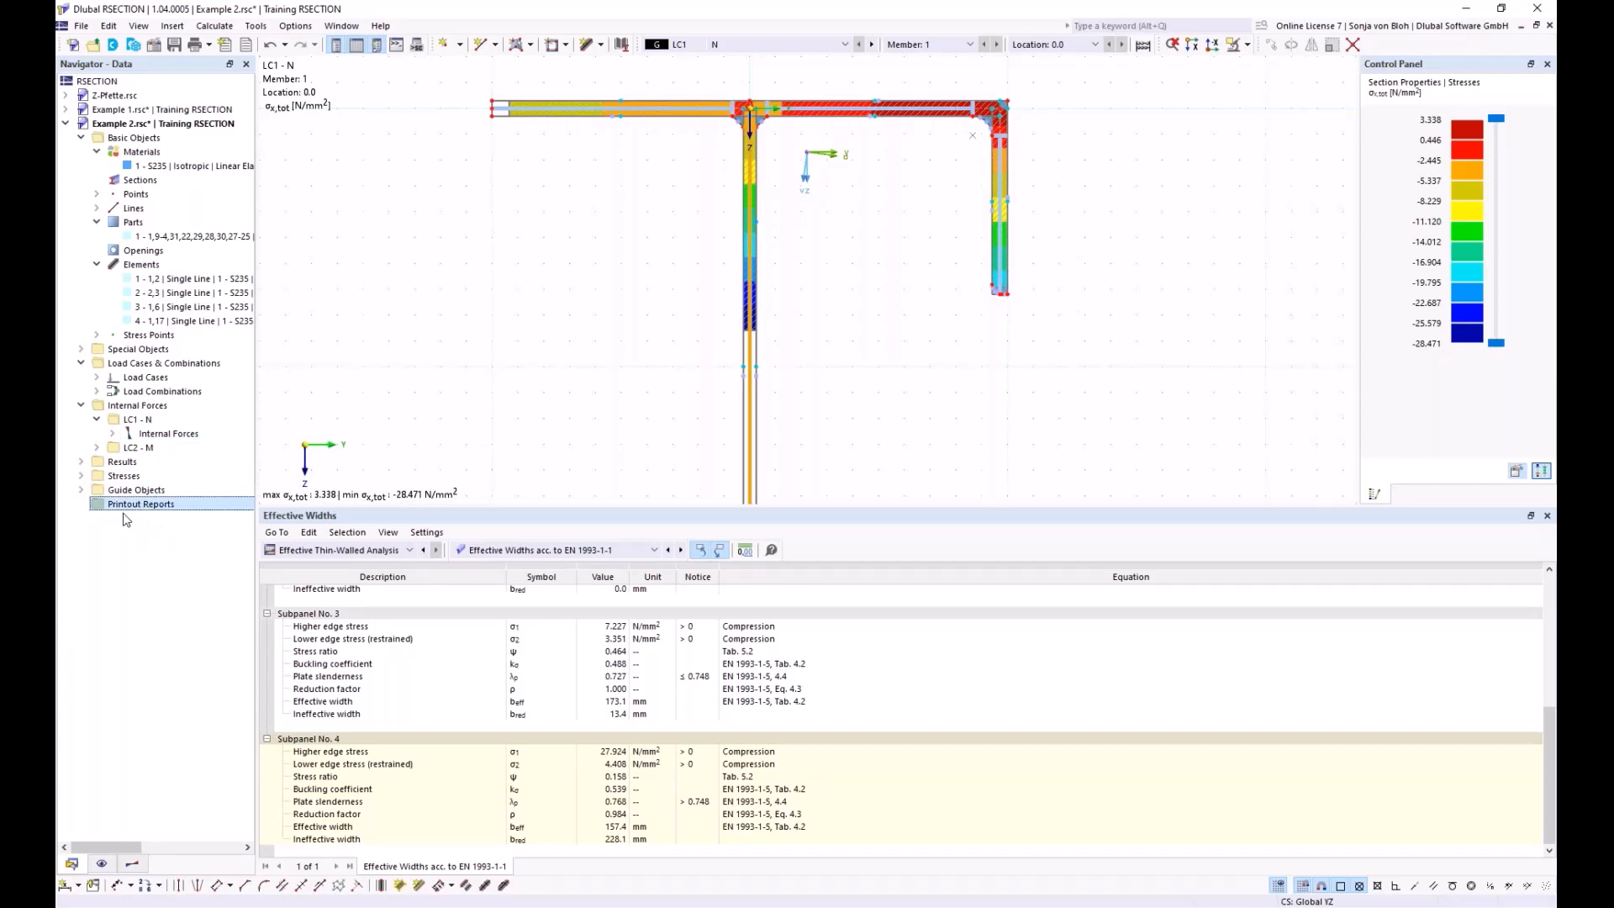
{"action": "right_click", "coordinate": [140, 508]}
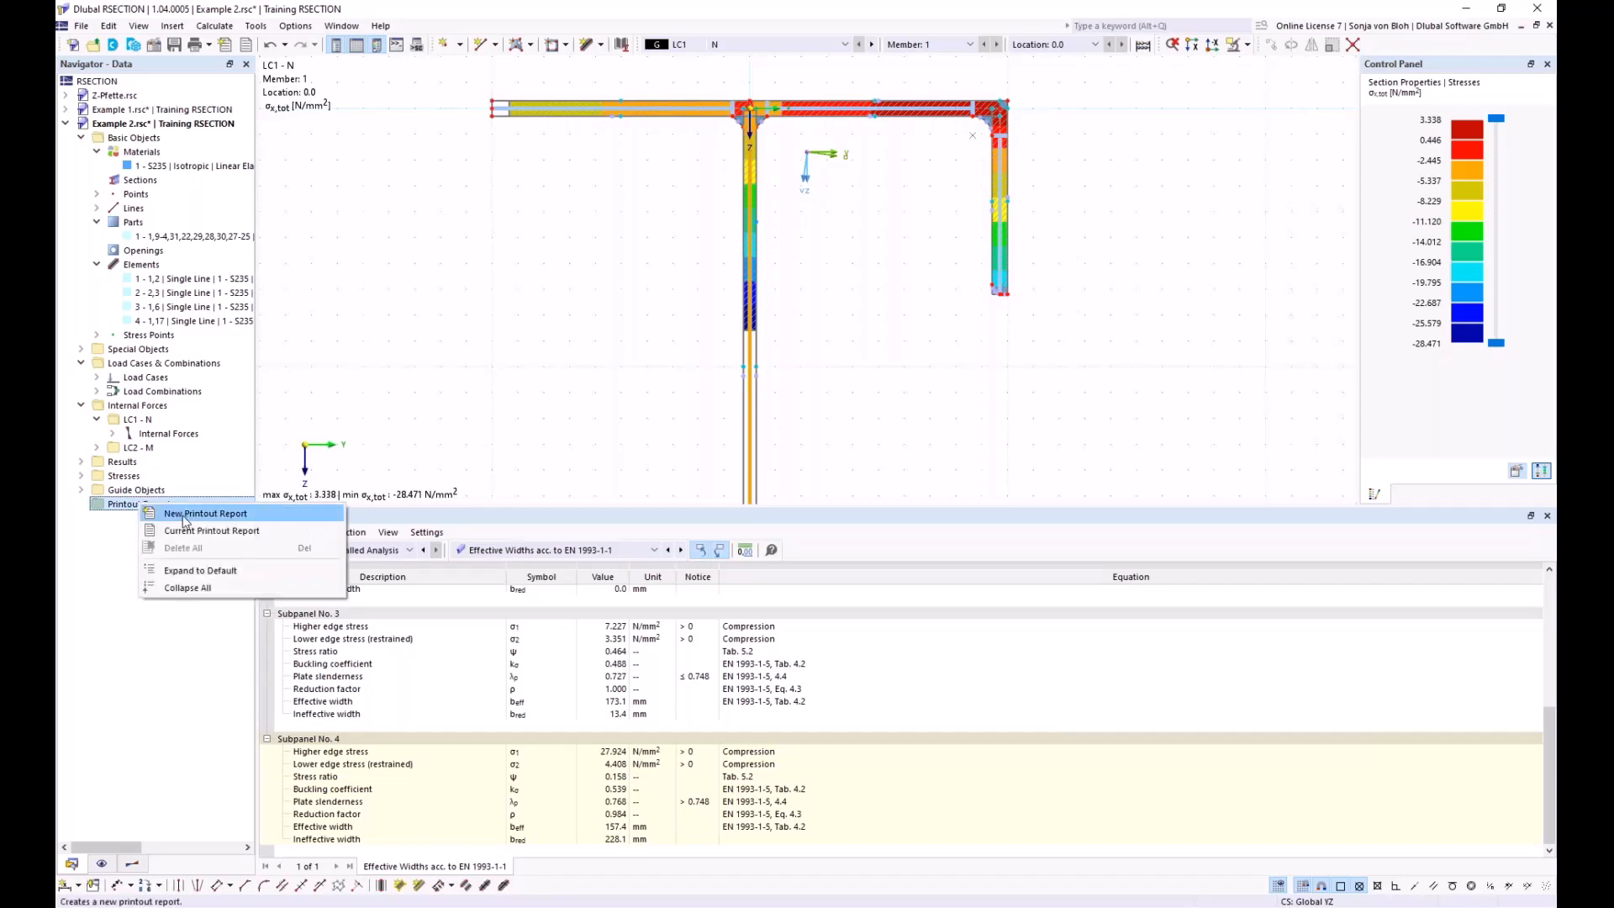
{"action": "left_click", "coordinate": [181, 513]}
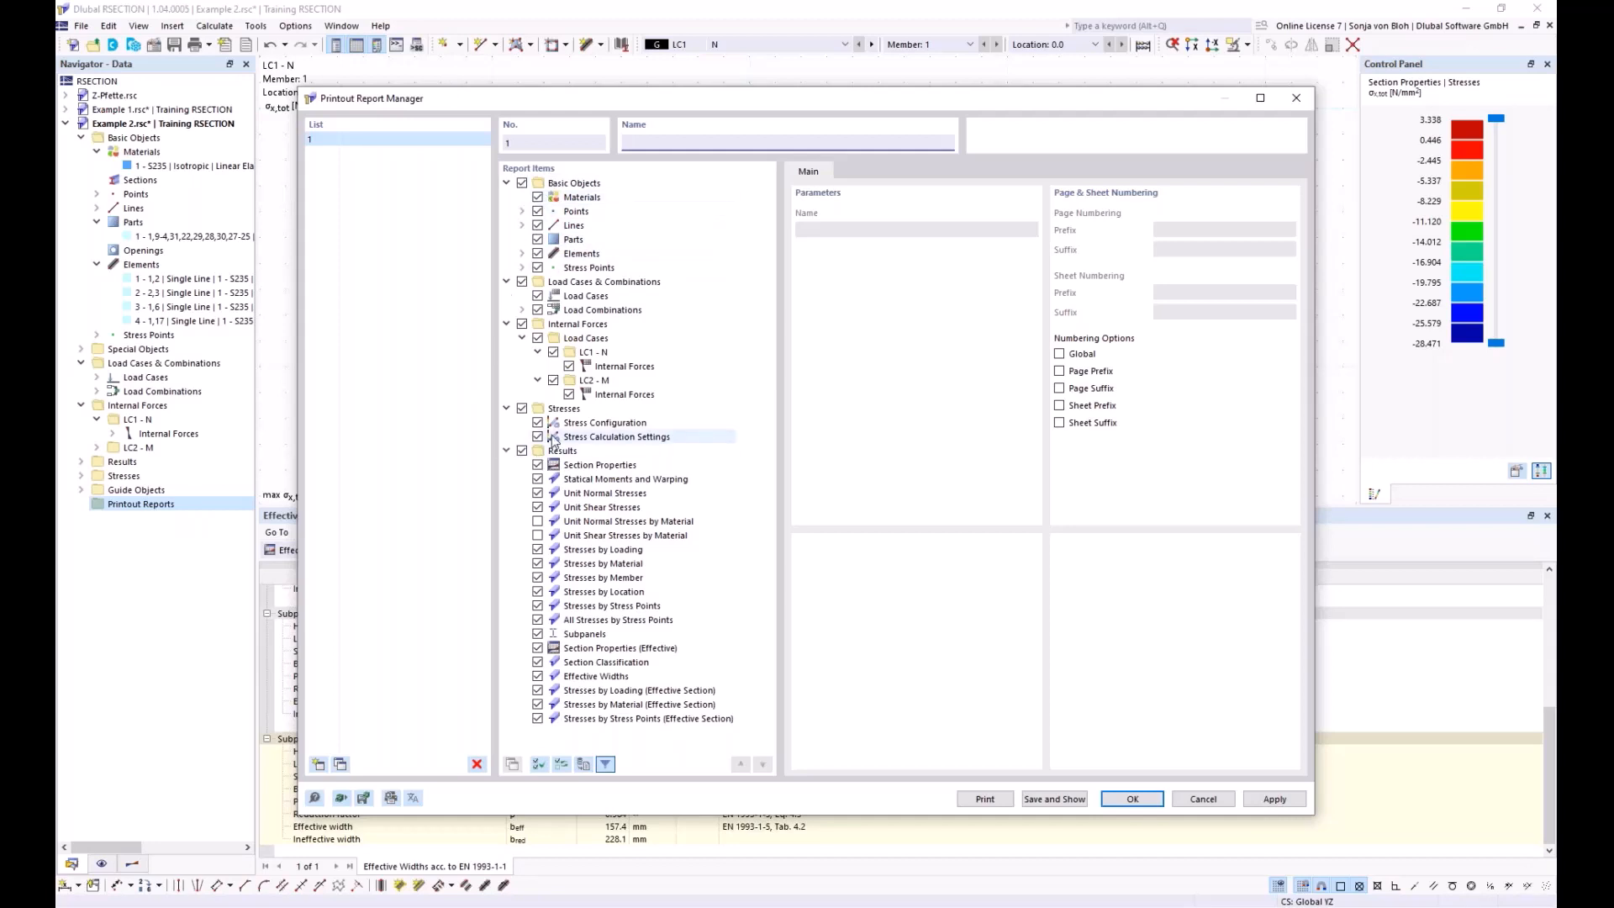
{"action": "left_click", "coordinate": [539, 569]}
{"action": "left_click", "coordinate": [537, 565]}
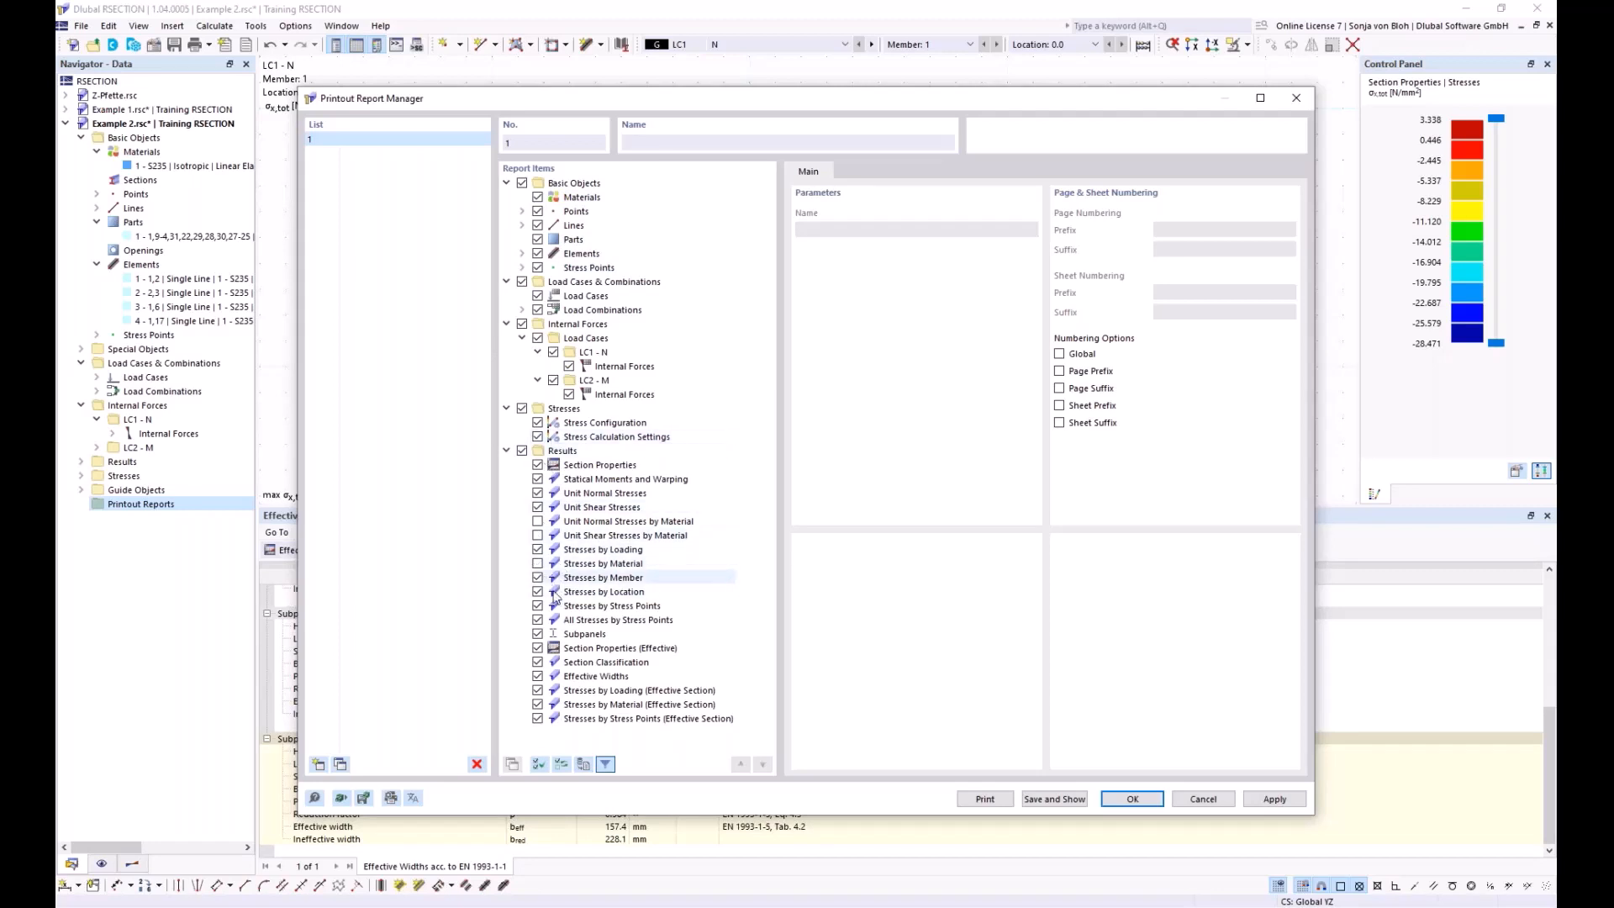
{"action": "left_click", "coordinate": [538, 578]}
{"action": "left_click", "coordinate": [537, 591]}
{"action": "left_click", "coordinate": [538, 606]}
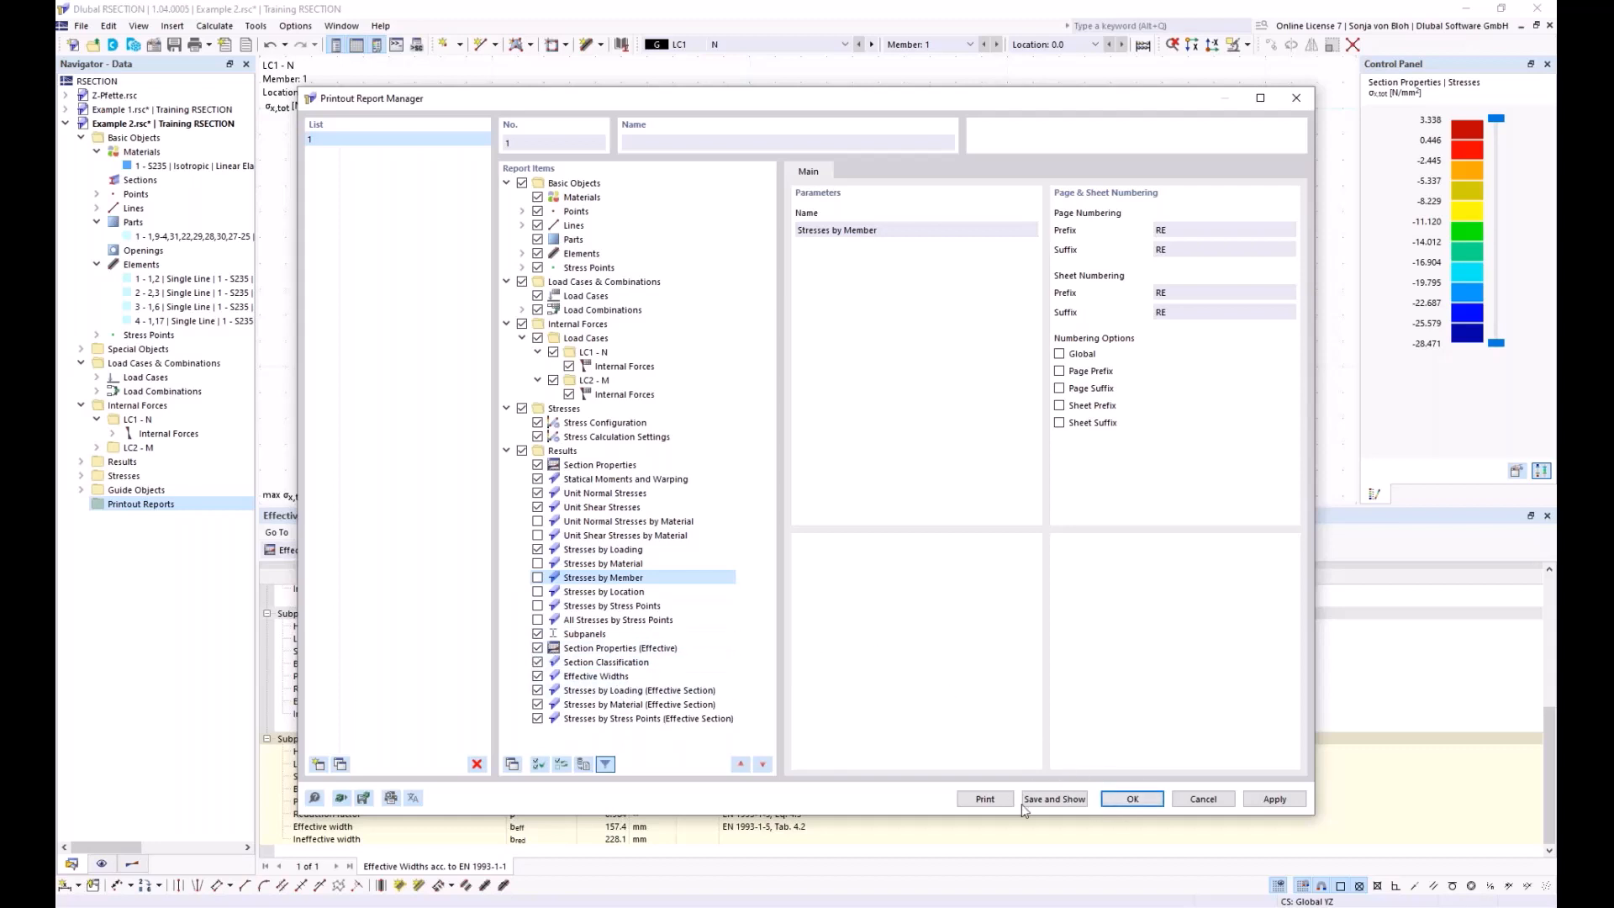
{"action": "left_click", "coordinate": [1061, 799]}
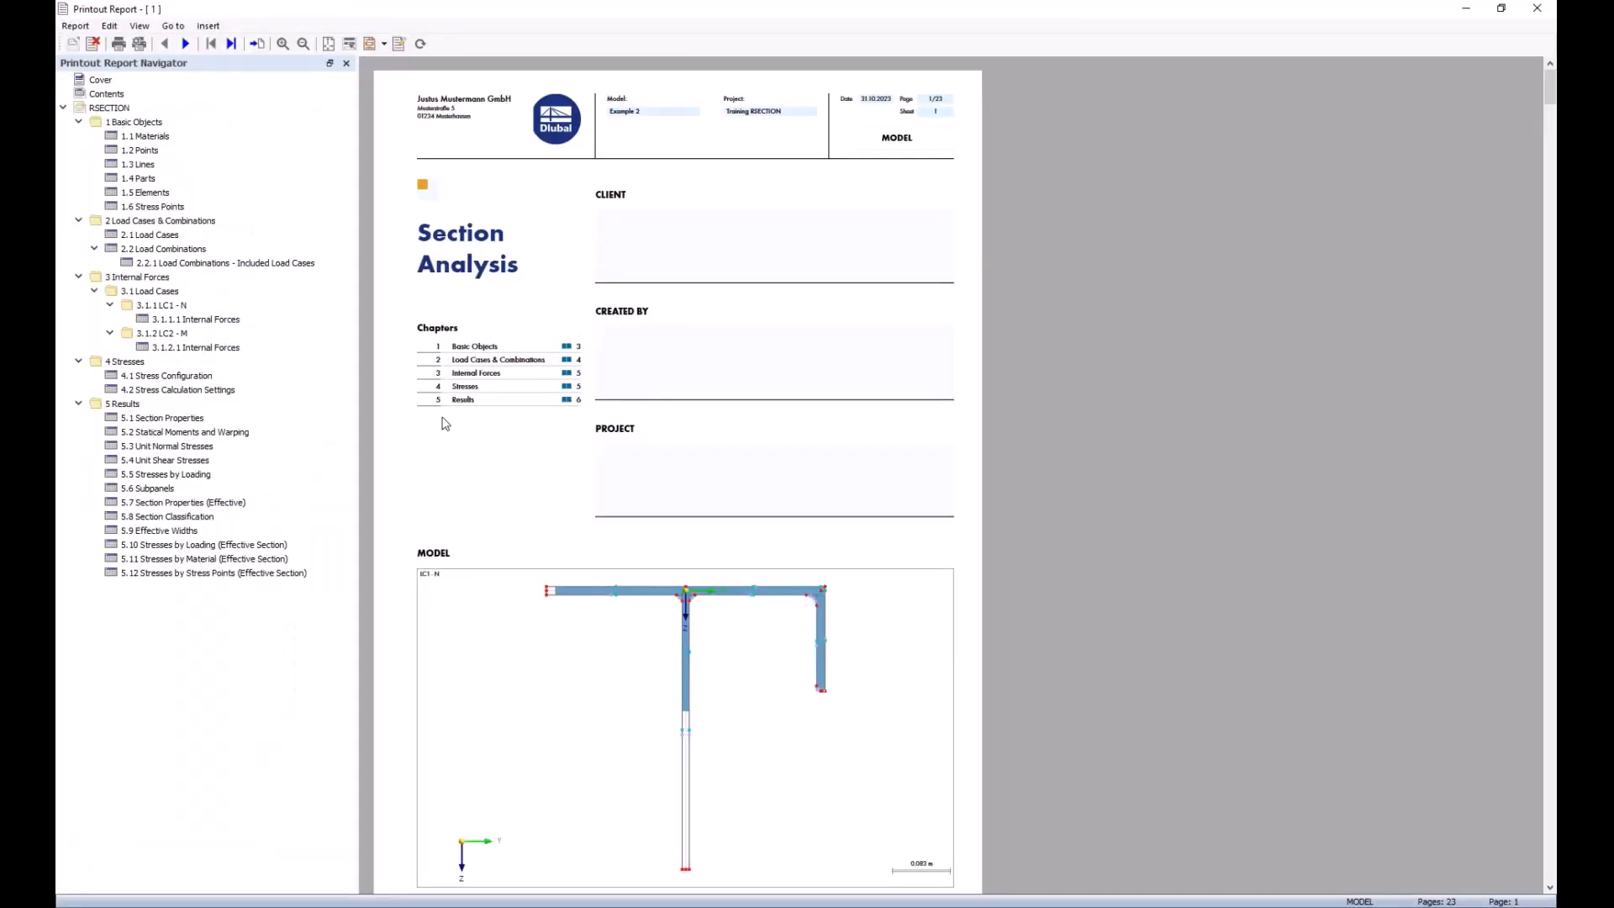
Step: Review the Statical Moments and Warping chapter of the printout report and minimize the report
{"action": "left_click", "coordinate": [192, 431]}
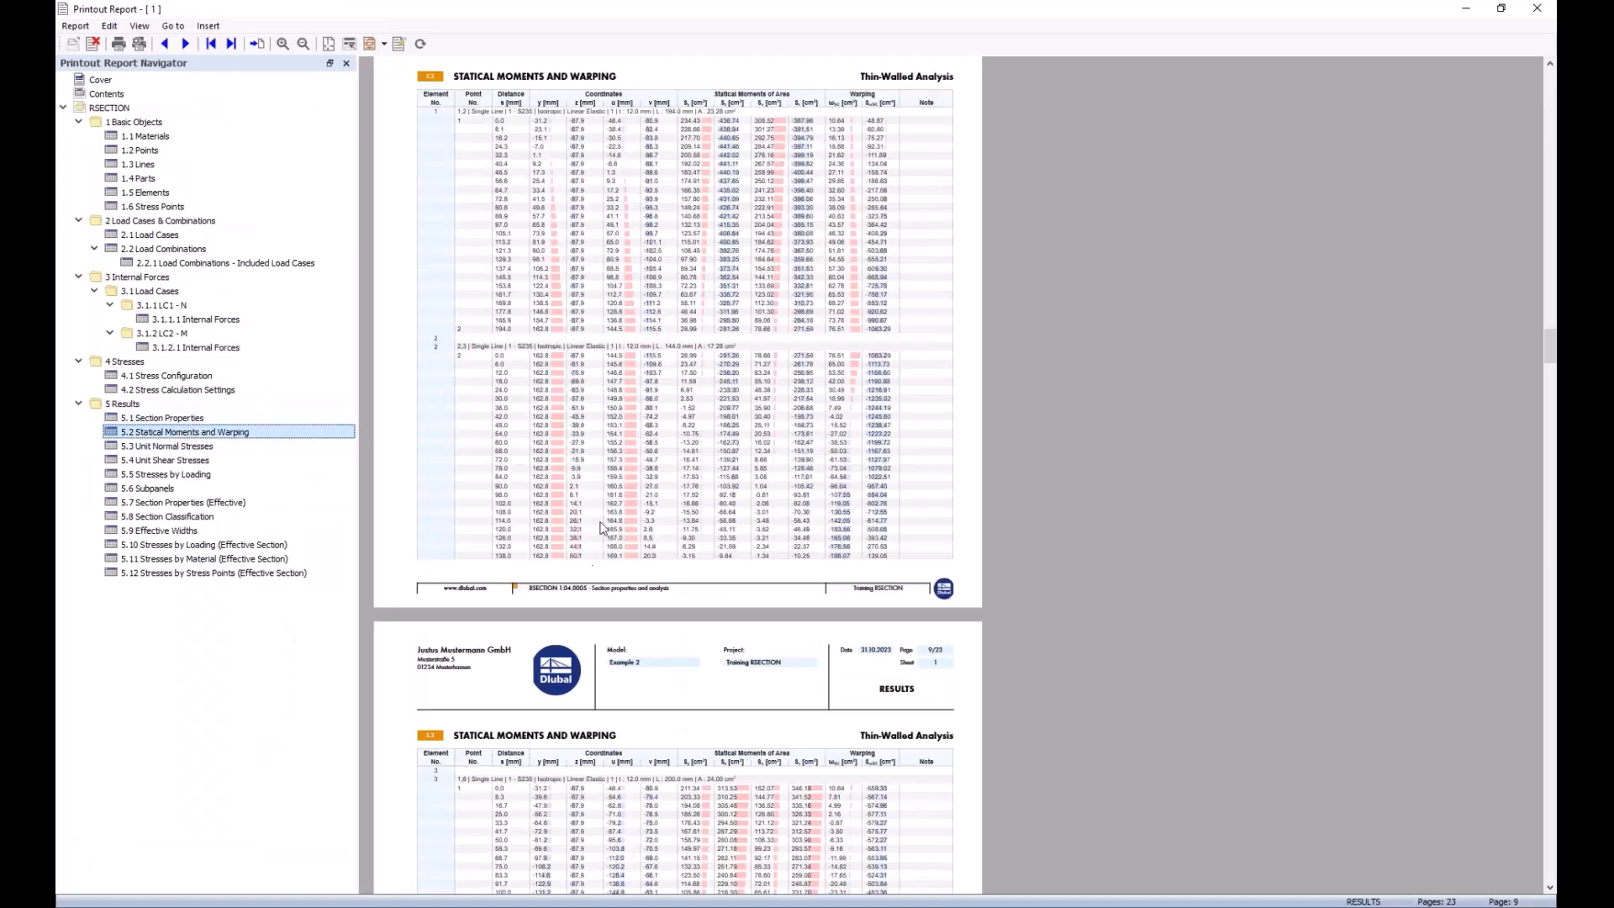
{"action": "scroll", "coordinate": [618, 481], "scroll_direction": "down", "scroll_amount": 4}
{"action": "scroll", "coordinate": [622, 479], "scroll_direction": "down", "scroll_amount": 2}
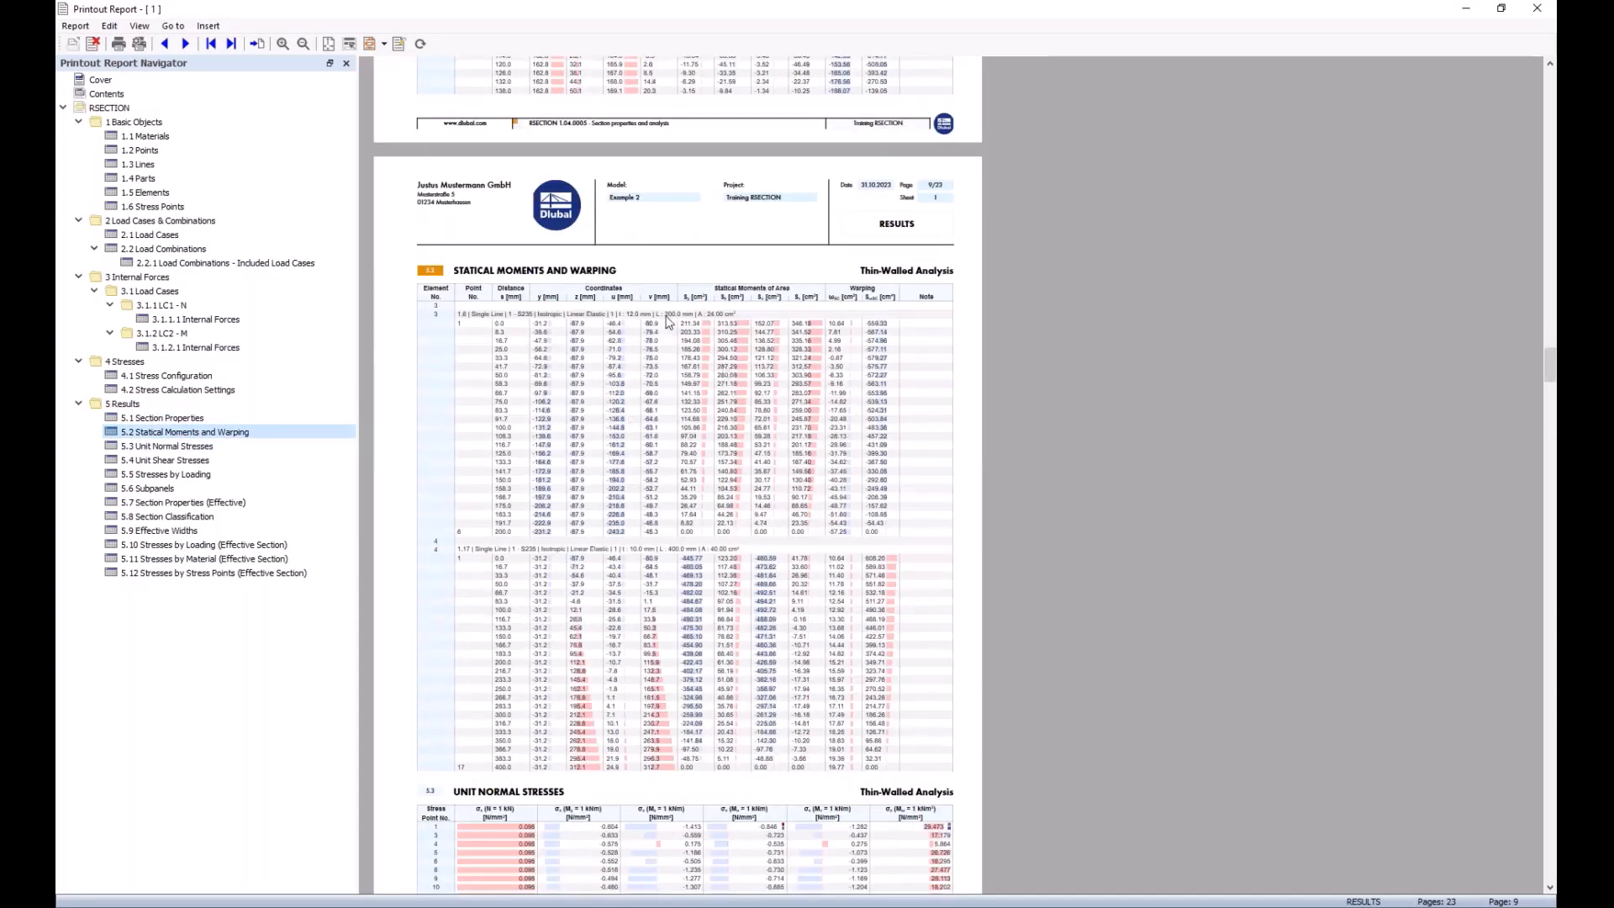
{"action": "scroll", "coordinate": [664, 345], "scroll_direction": "down", "scroll_amount": 1}
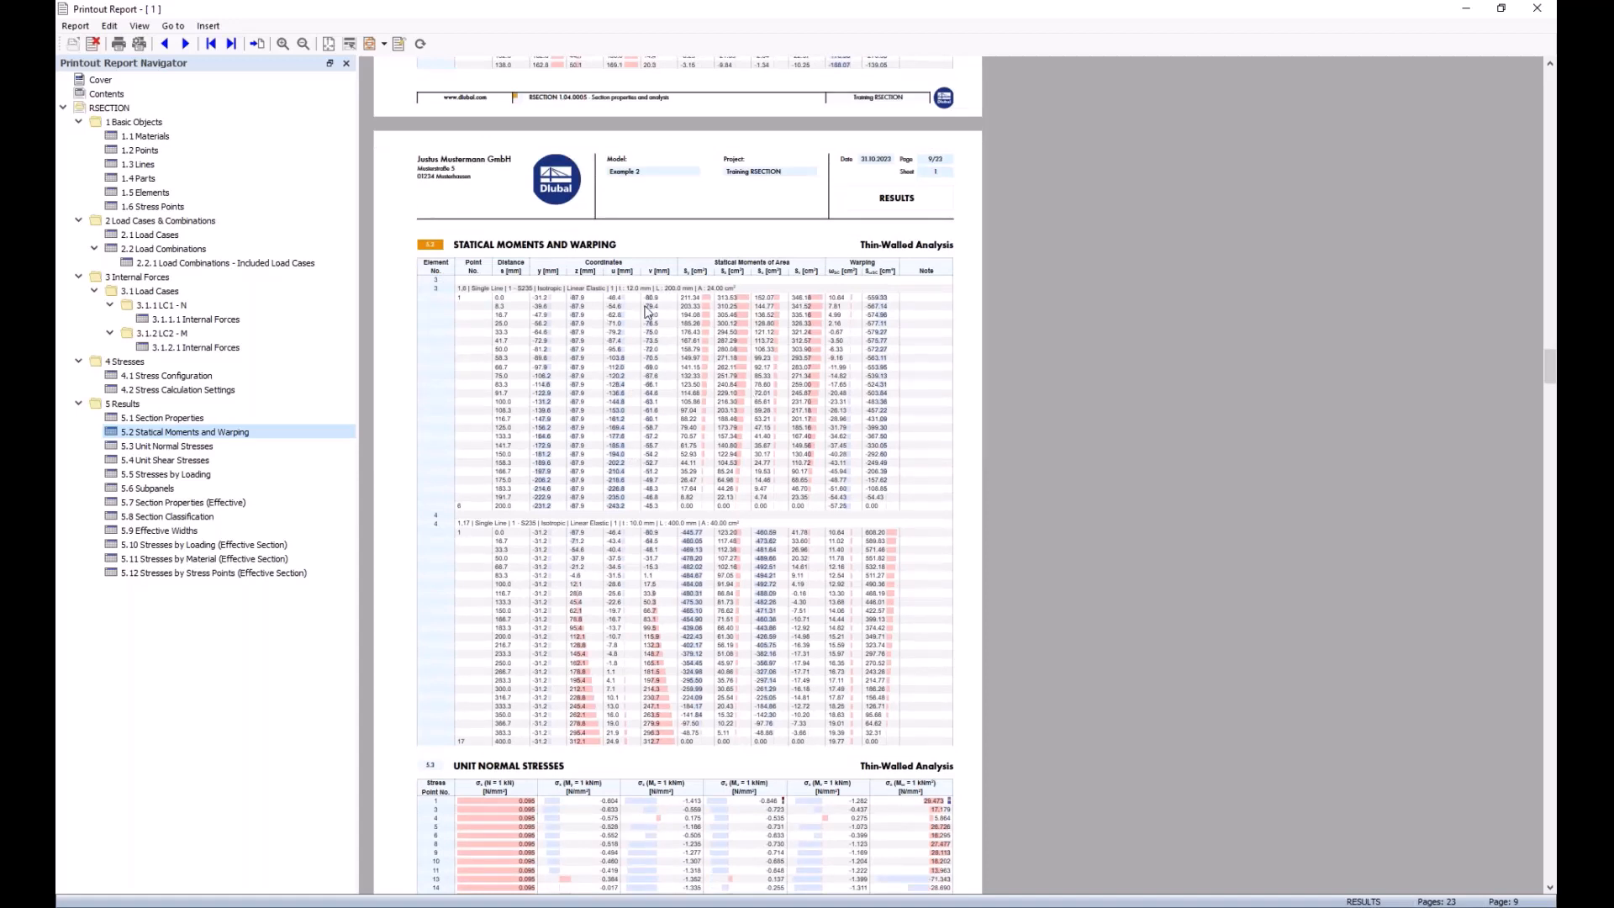
{"action": "left_click", "coordinate": [1465, 14]}
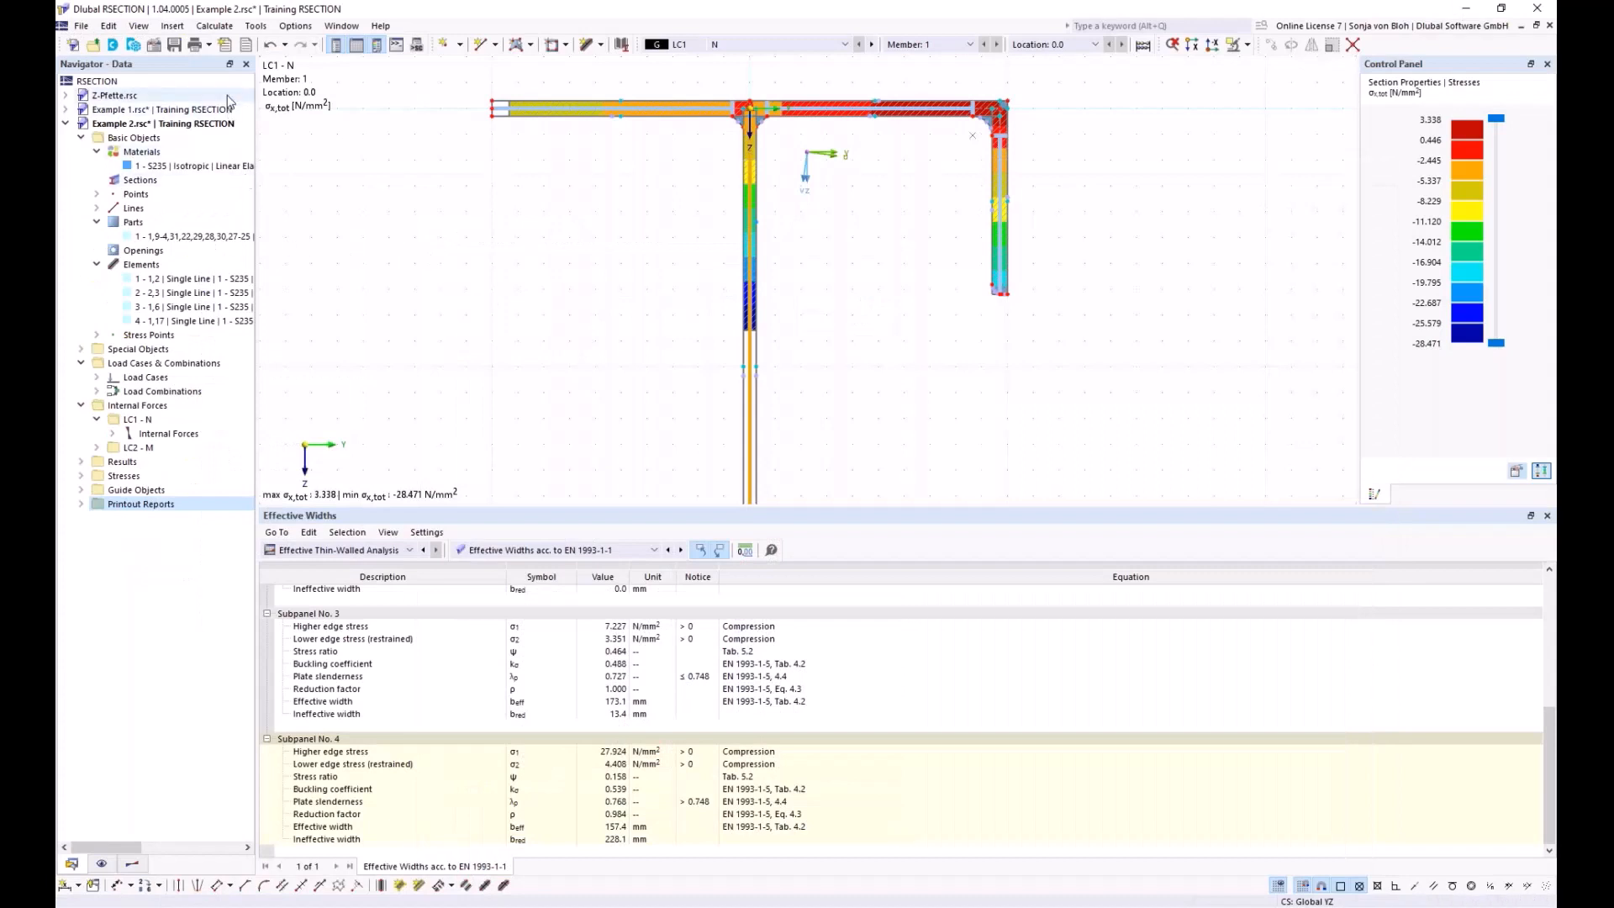
Step: Add the LC1 stress graphic to printout report 1 in window-filling size, view it in the report and close the report
{"action": "left_click", "coordinate": [209, 44]}
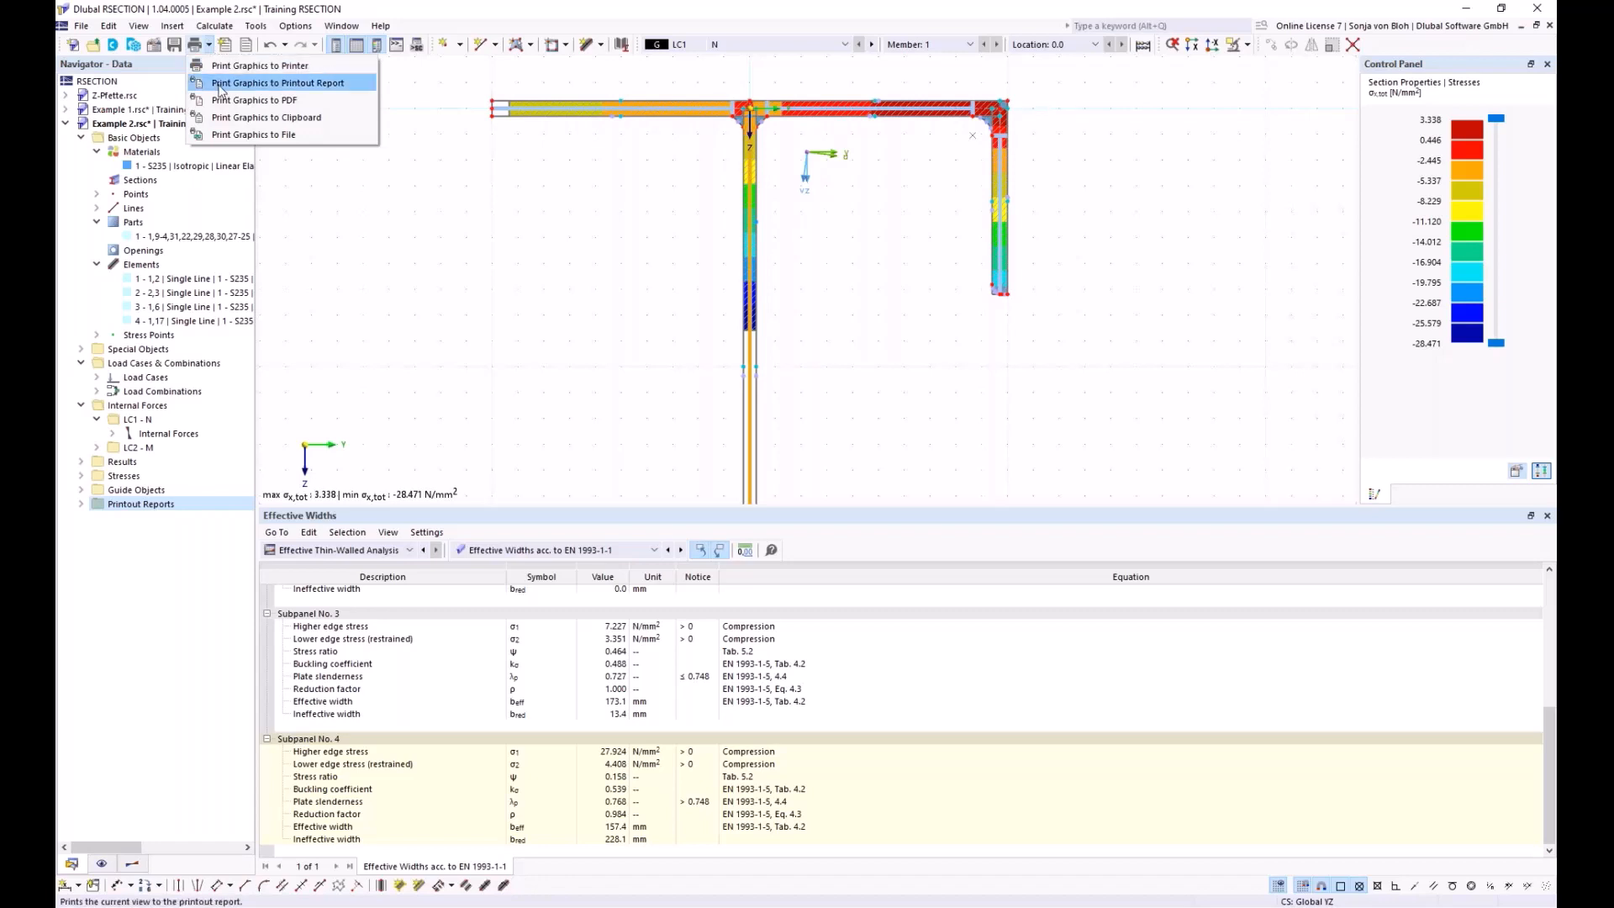
{"action": "left_click", "coordinate": [221, 84]}
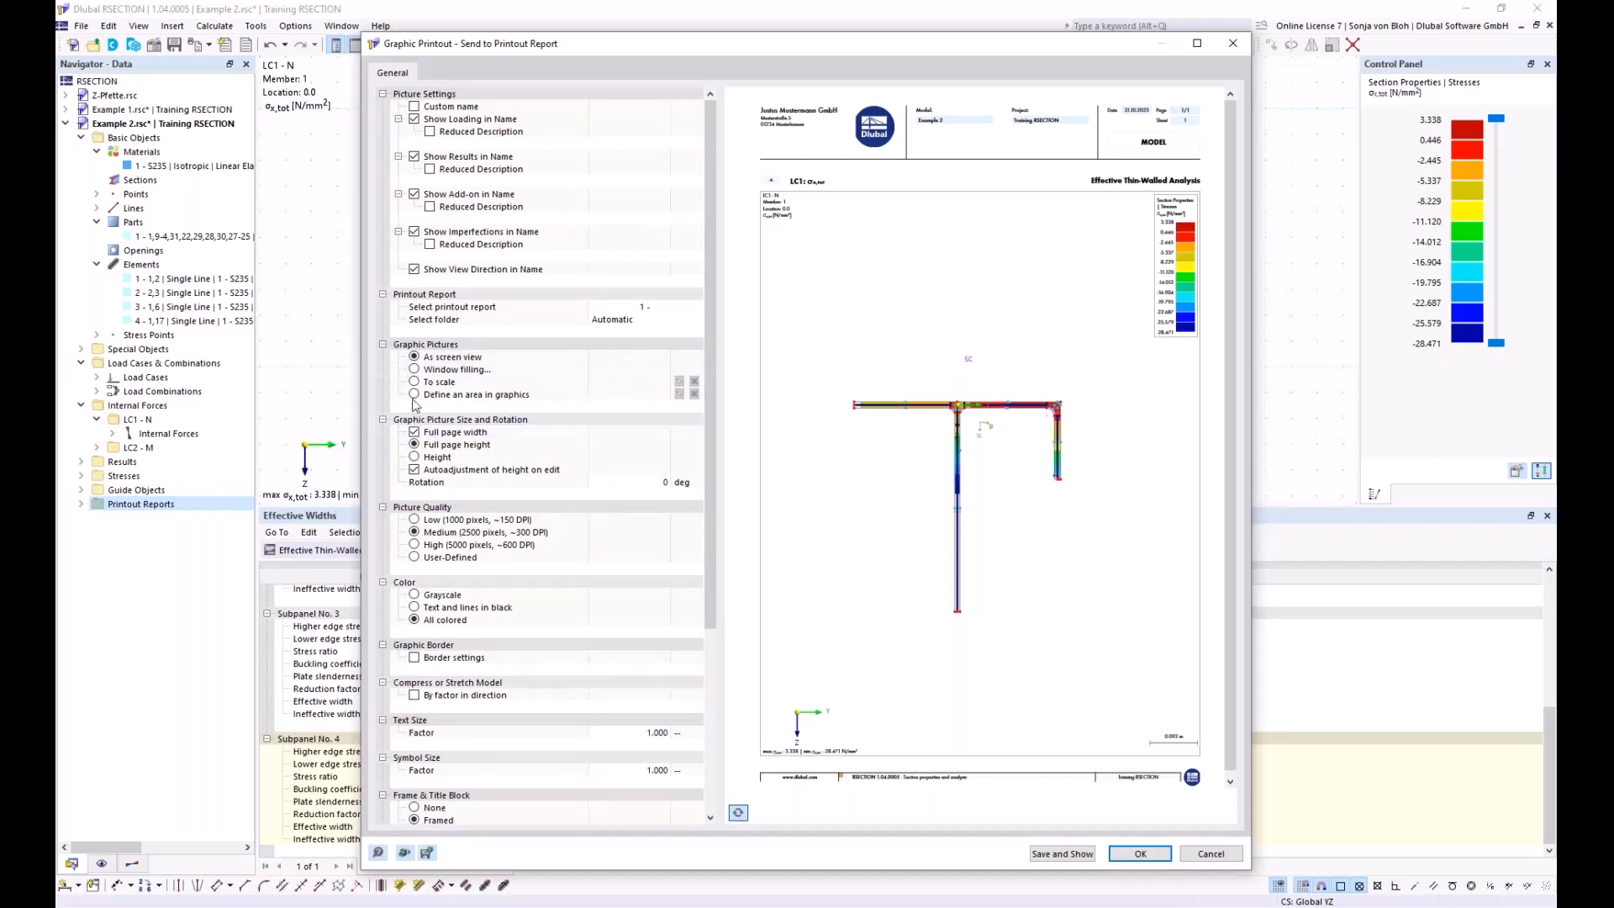
{"action": "left_click", "coordinate": [415, 371]}
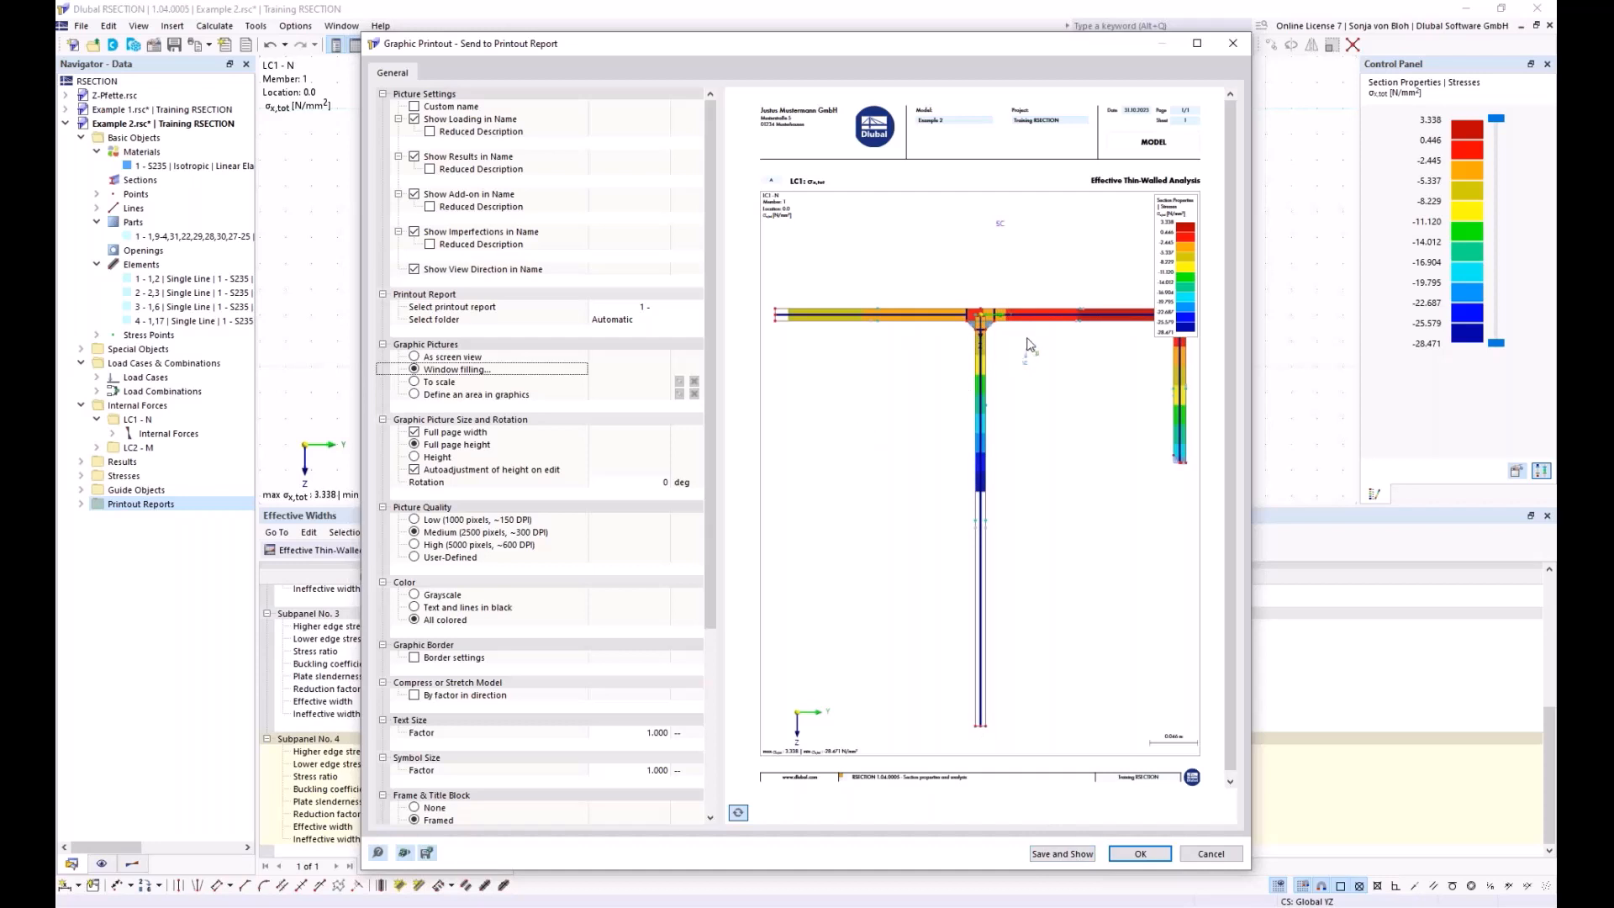
{"action": "left_click", "coordinate": [1061, 854]}
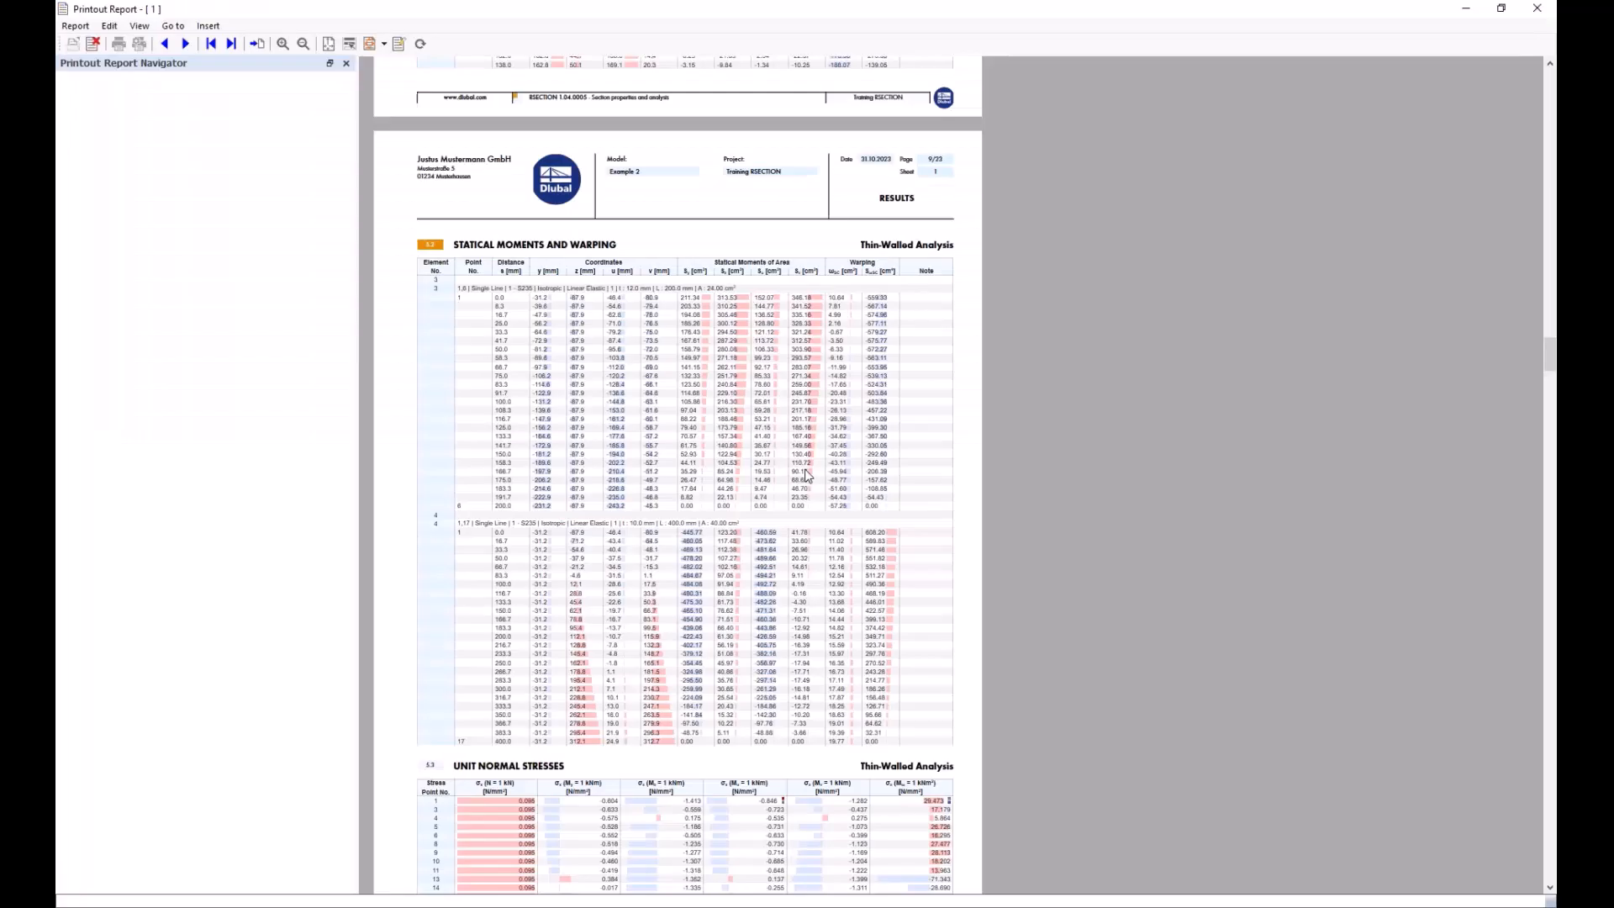
{"action": "left_click", "coordinate": [154, 588]}
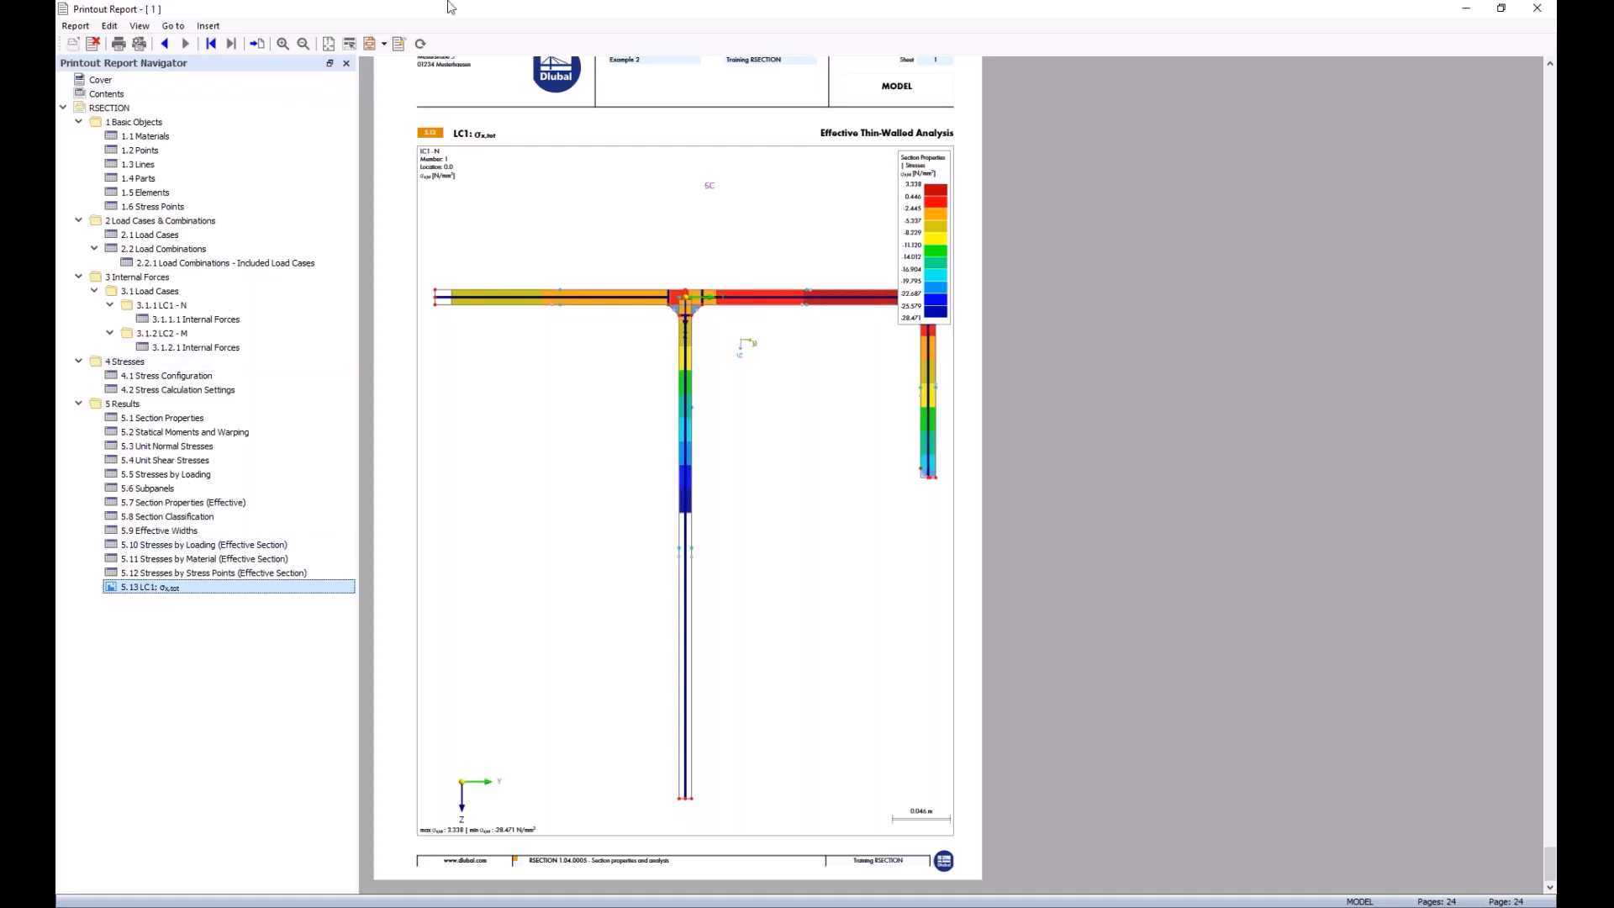
{"action": "left_click", "coordinate": [1537, 10]}
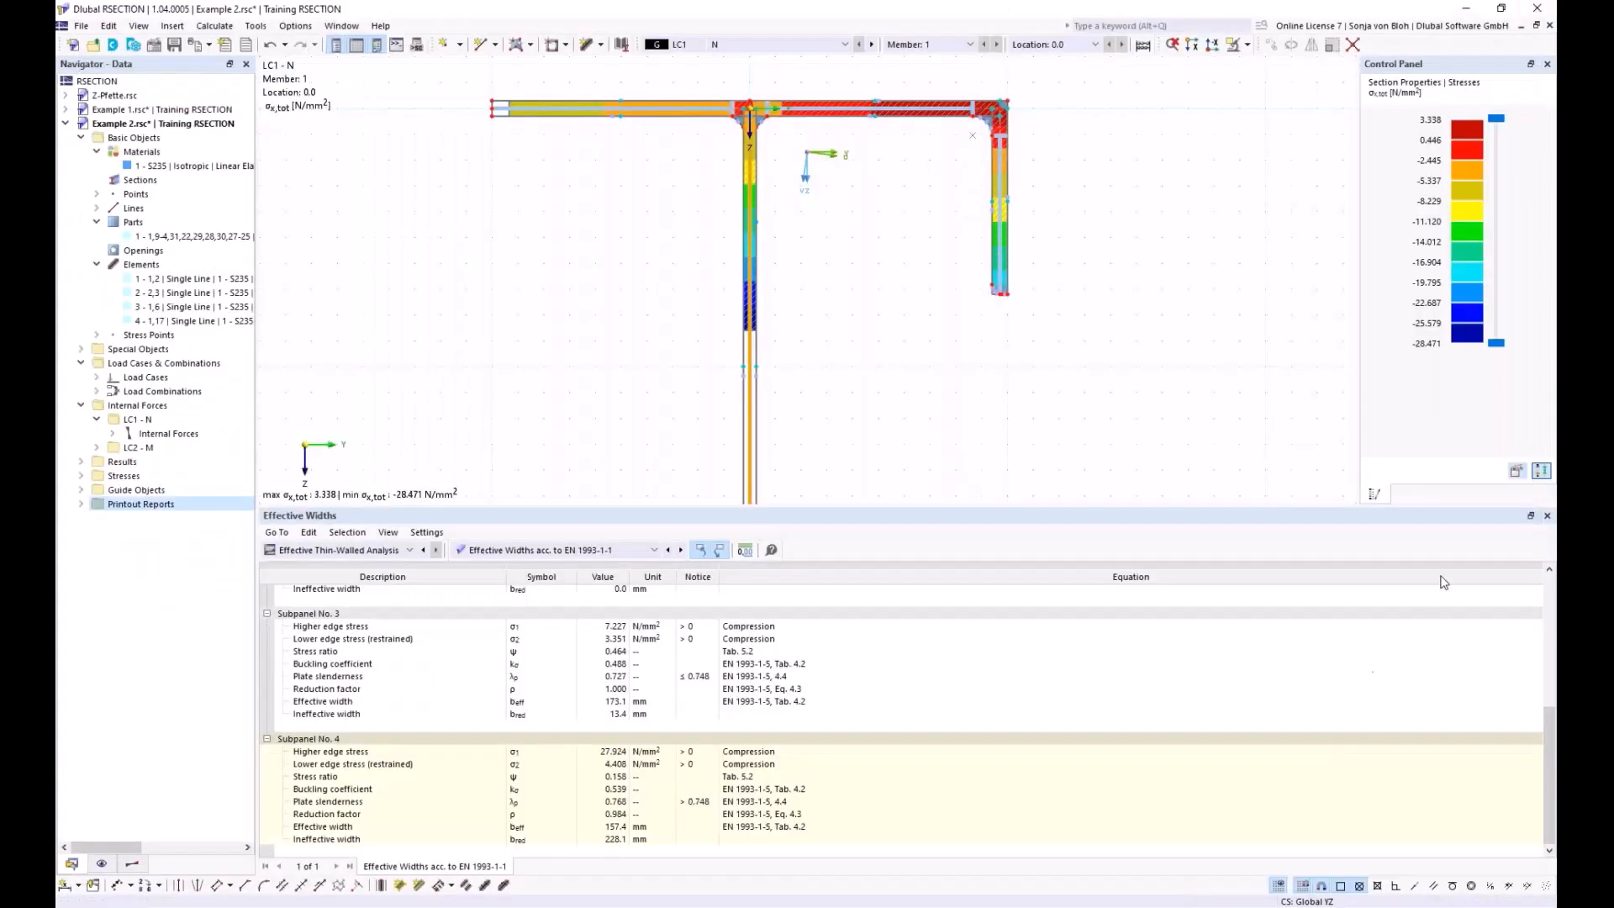
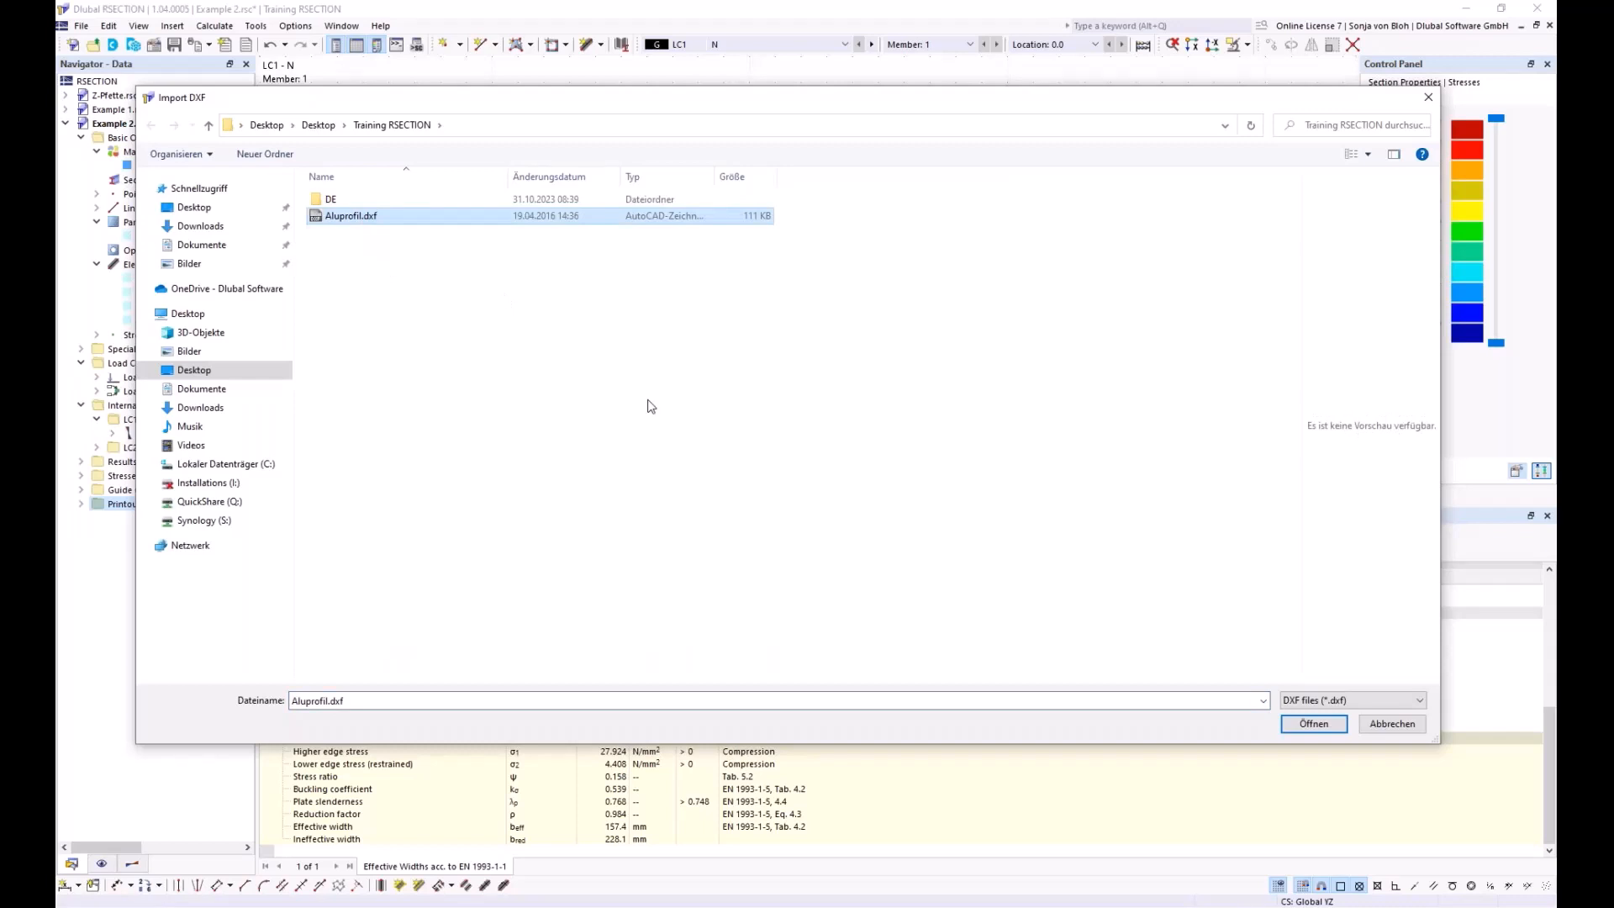
Step: Import Aluprofil.dxf into a new model as a DXF template for further editing and close the import log
{"action": "left_click", "coordinate": [1313, 723]}
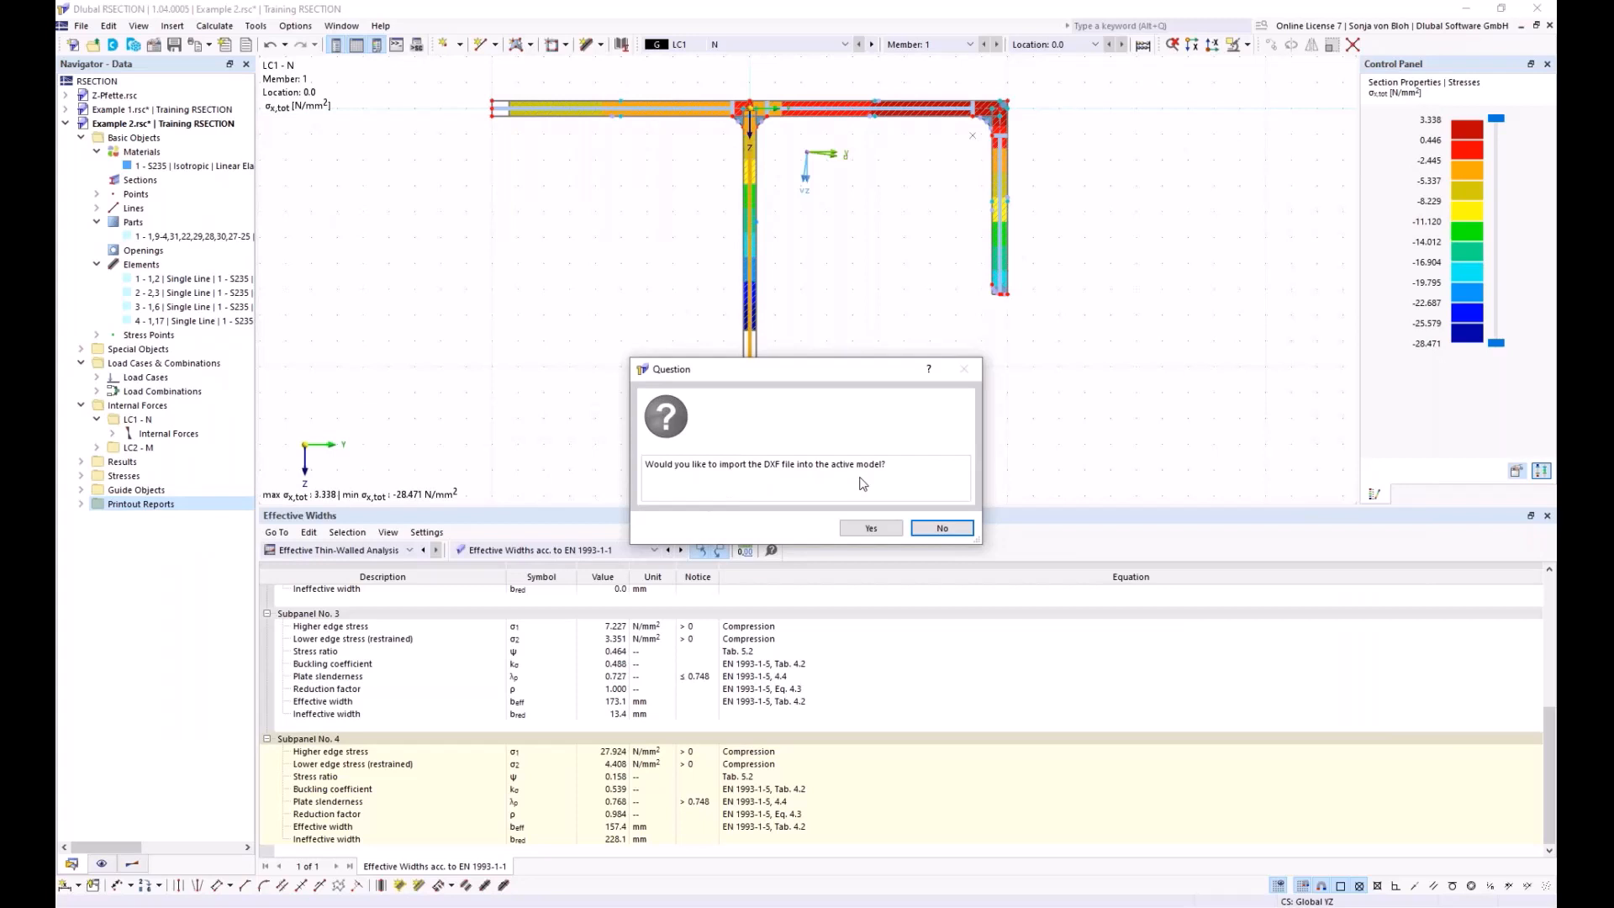
{"action": "left_click", "coordinate": [947, 529]}
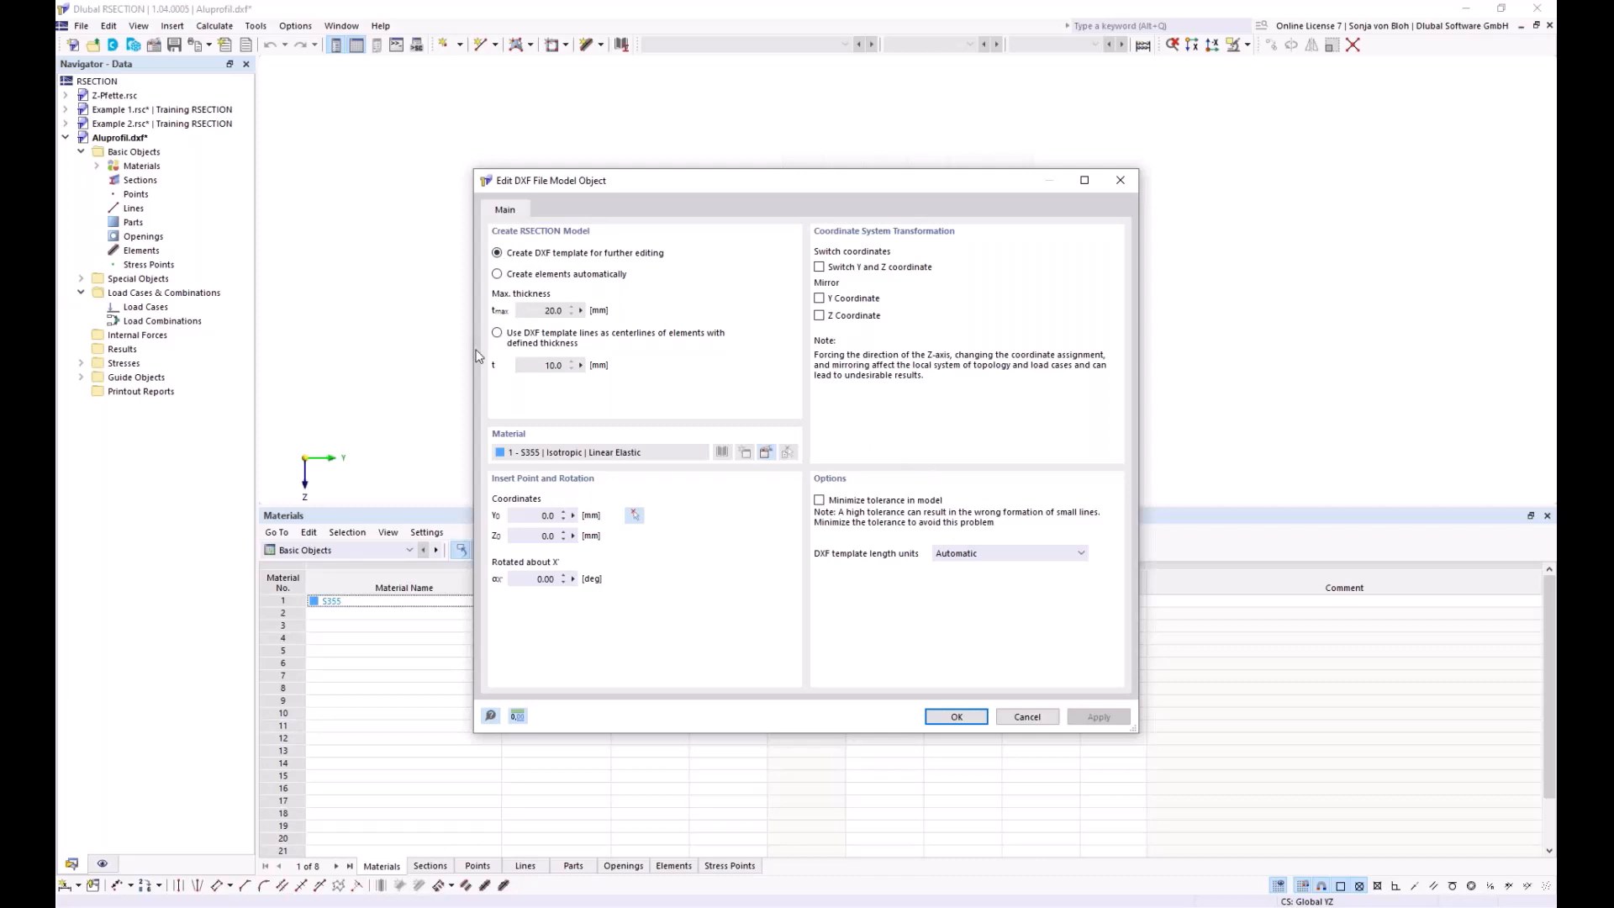
{"action": "left_click", "coordinate": [498, 275]}
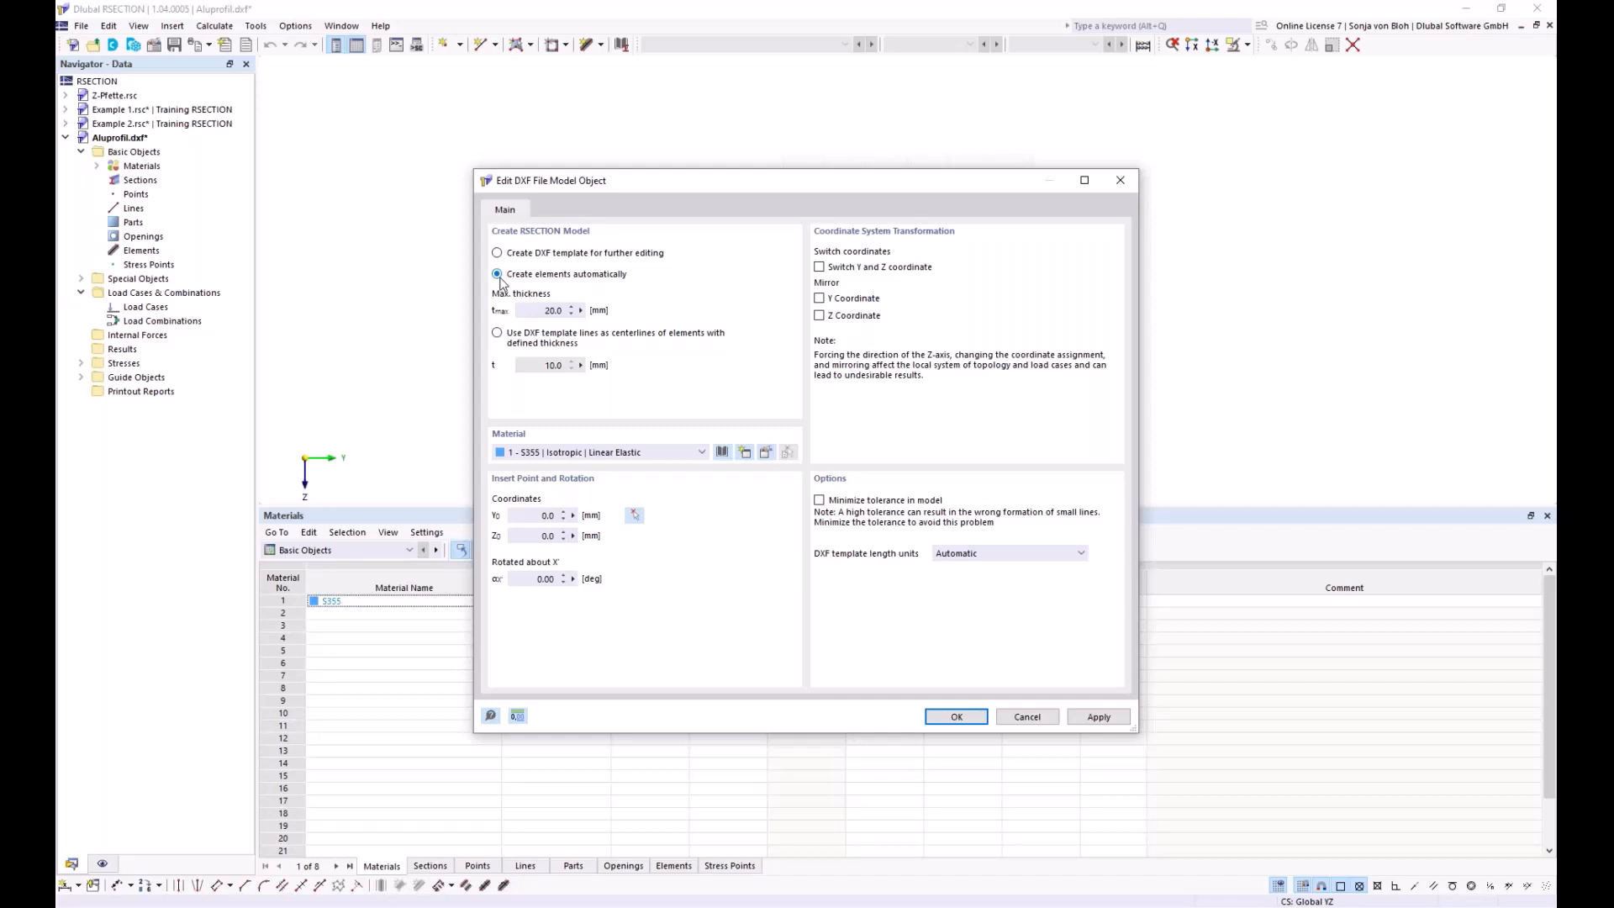
{"action": "double_click", "coordinate": [562, 310]}
{"action": "left_click", "coordinate": [498, 336]}
{"action": "left_click", "coordinate": [497, 253]}
{"action": "left_click", "coordinate": [954, 717]}
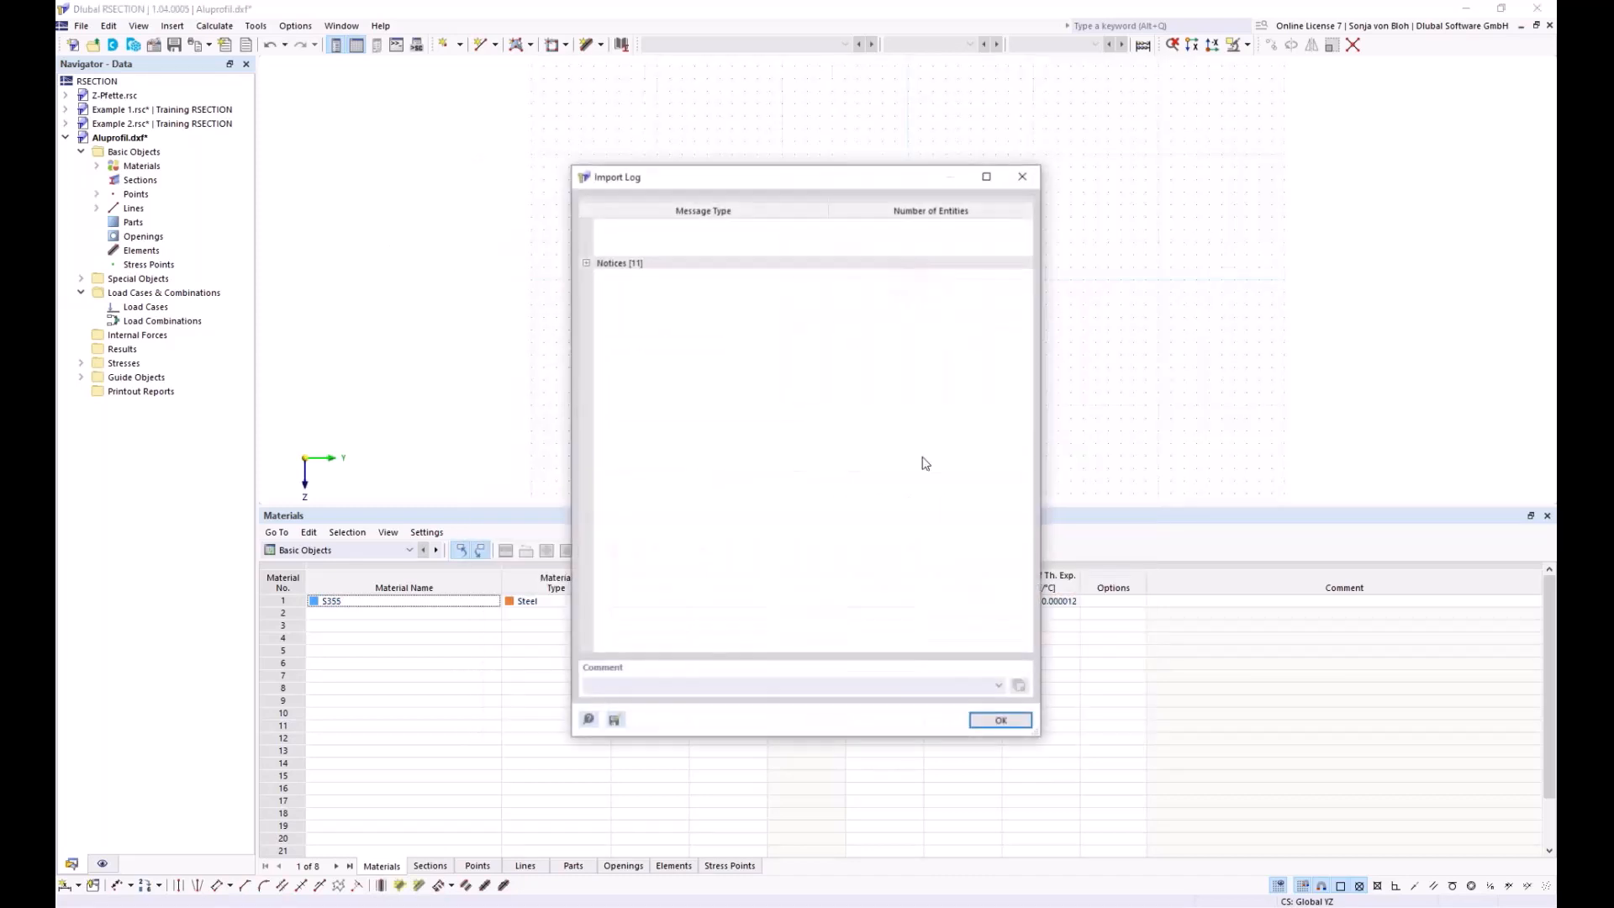
{"action": "left_click", "coordinate": [1002, 721]}
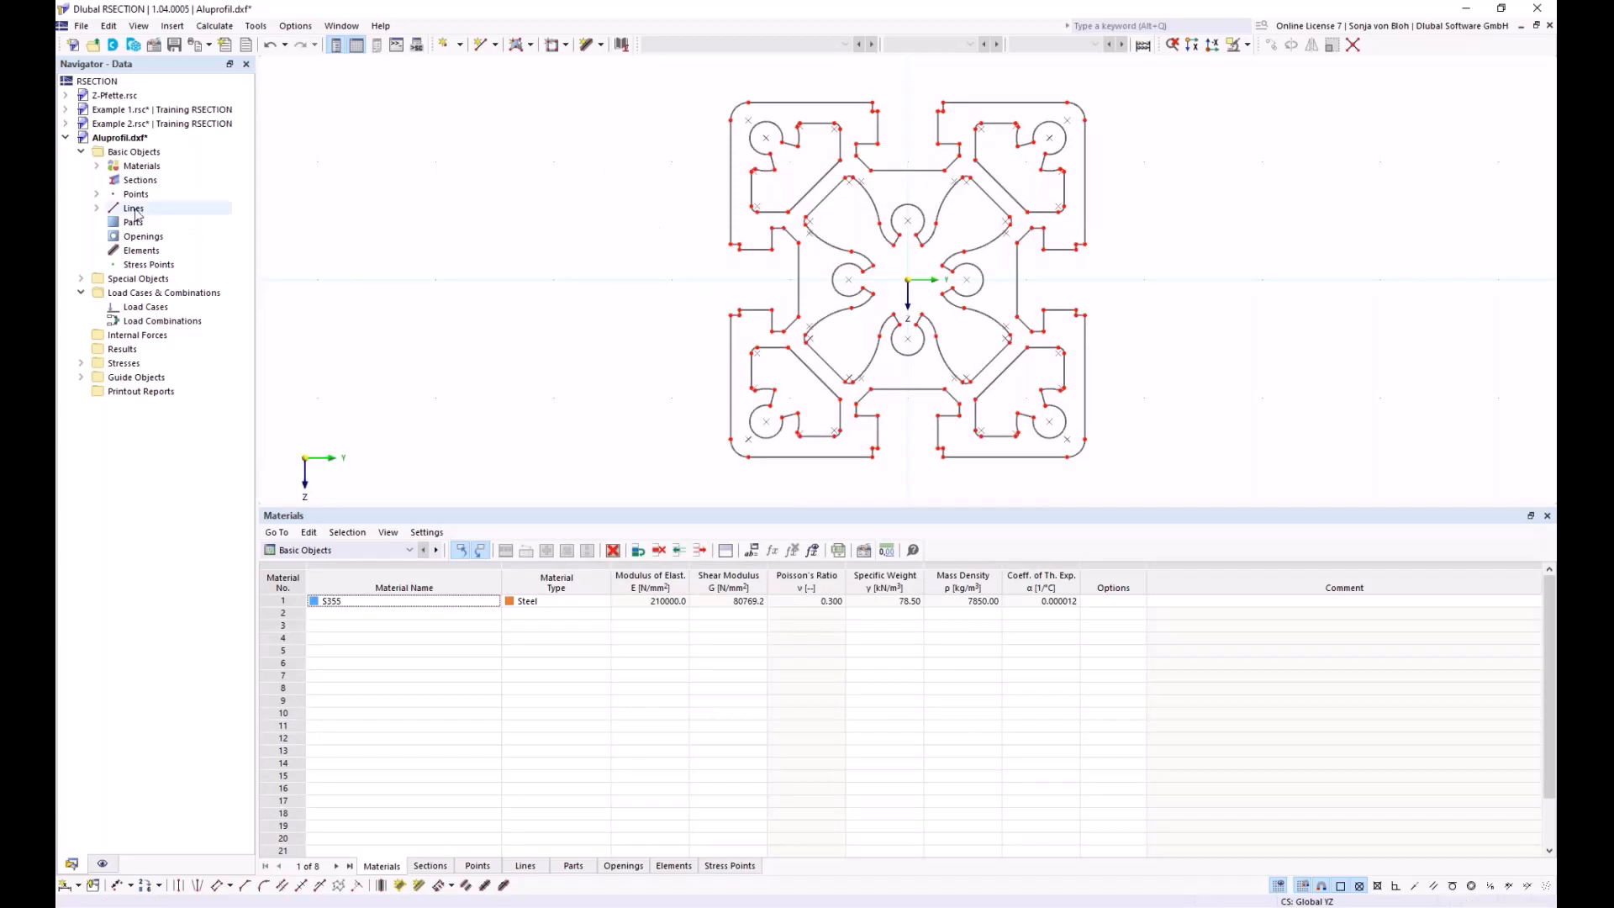
Step: Check the analysis method in the base data of the Aluprofil model and close the settings
{"action": "right_click", "coordinate": [155, 154]}
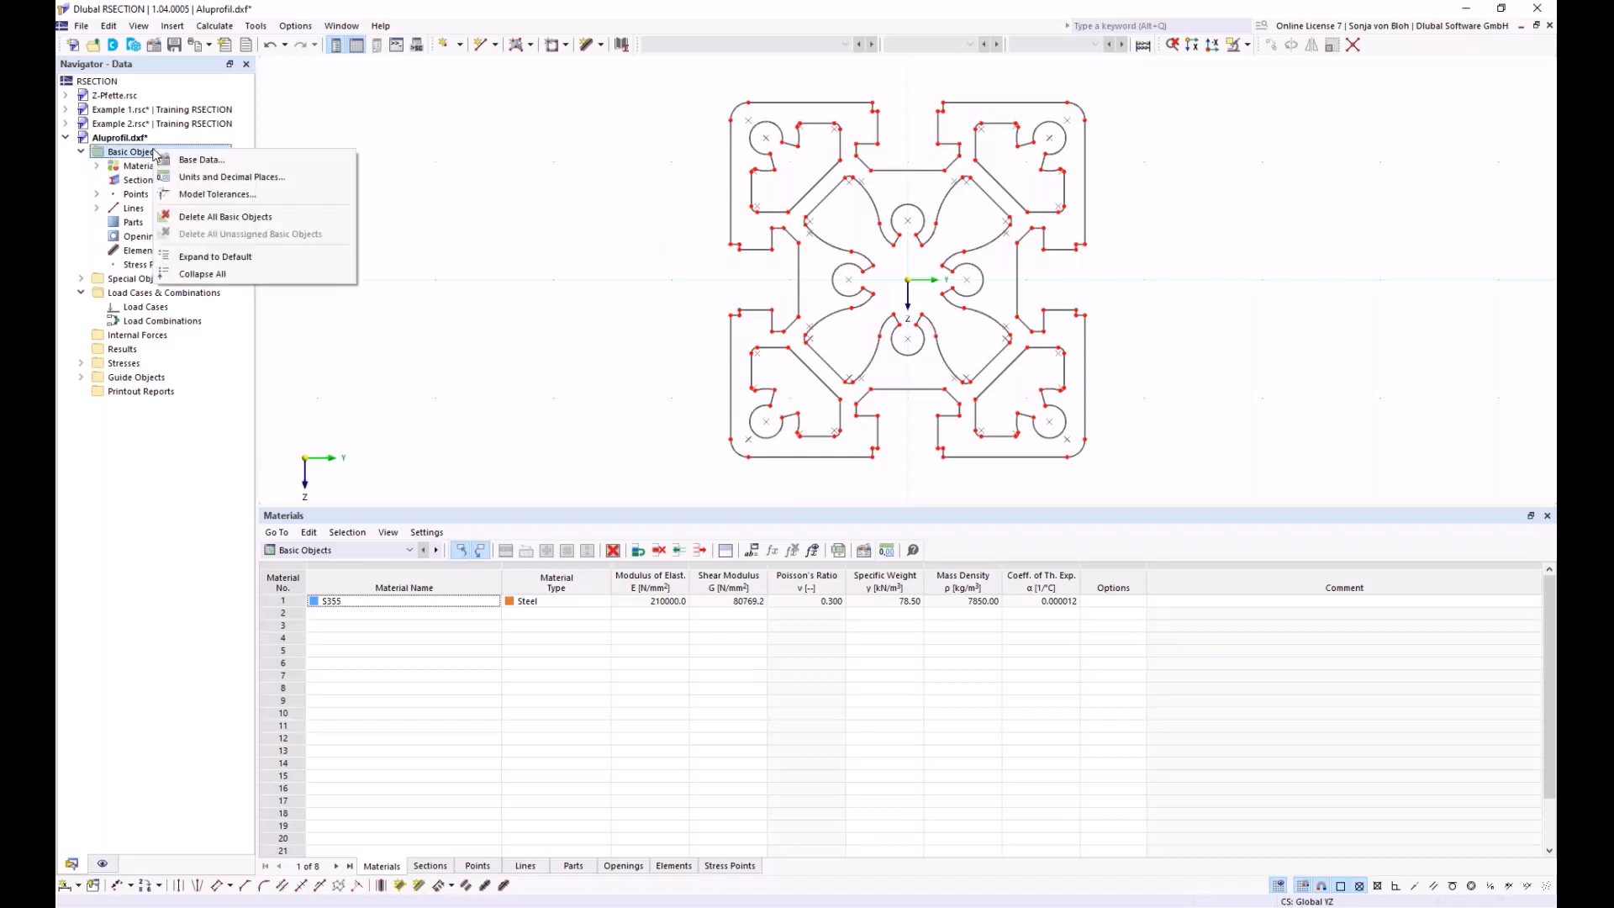
{"action": "left_click", "coordinate": [181, 160]}
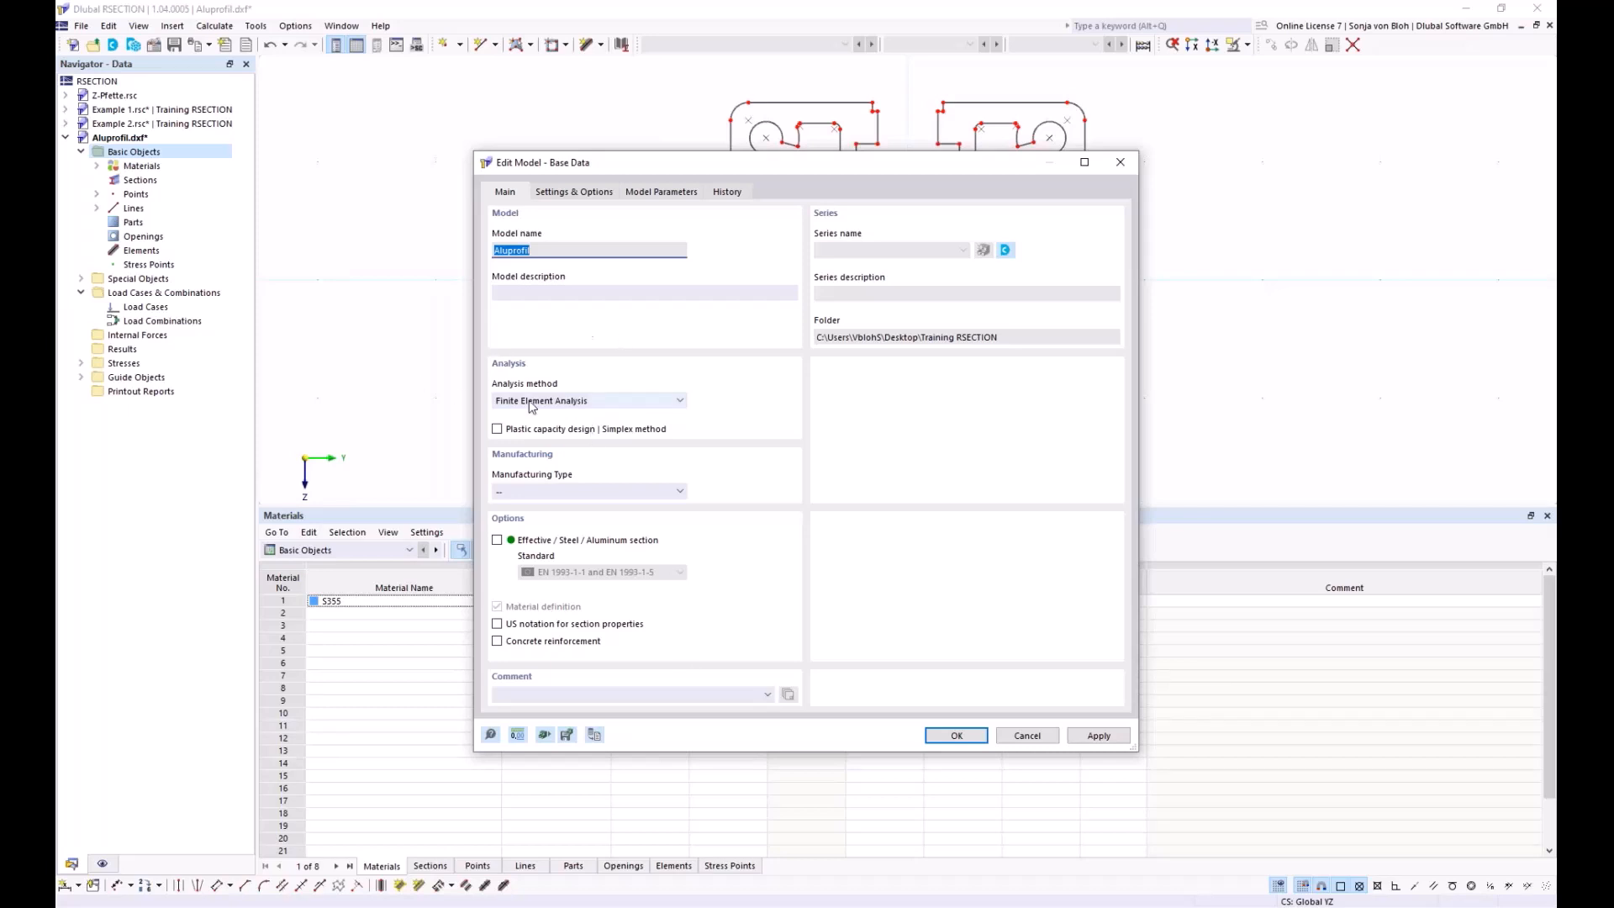
{"action": "left_click", "coordinate": [955, 736]}
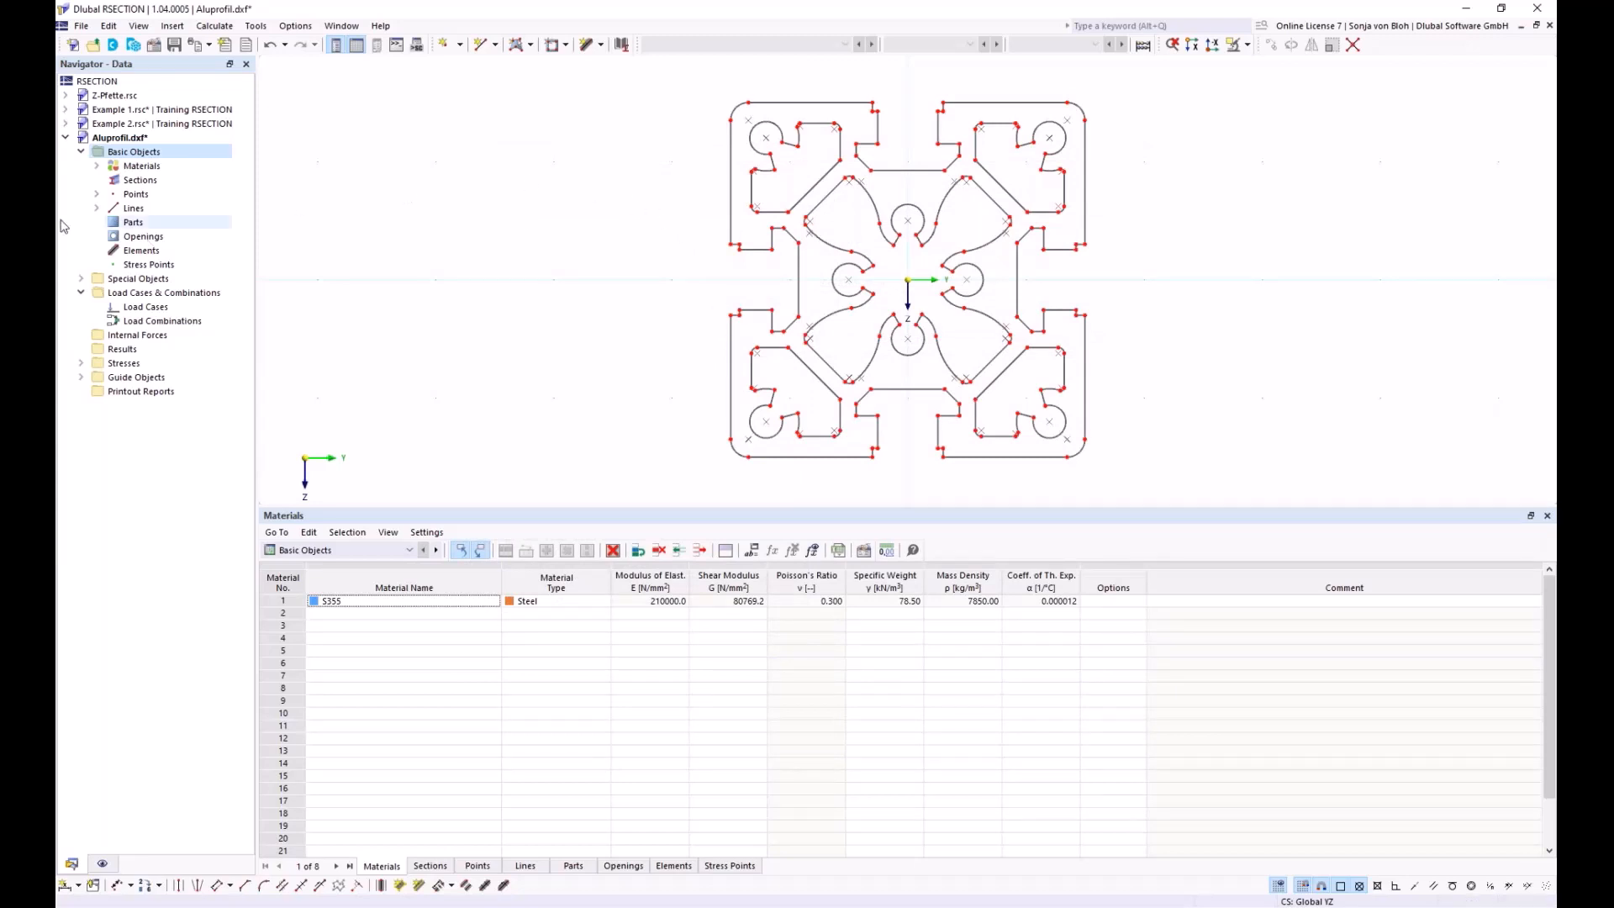
Step: Replace the model's S355 steel material with aluminum EN AW-6060 (EP) T66 from the material library
{"action": "left_click", "coordinate": [96, 165]}
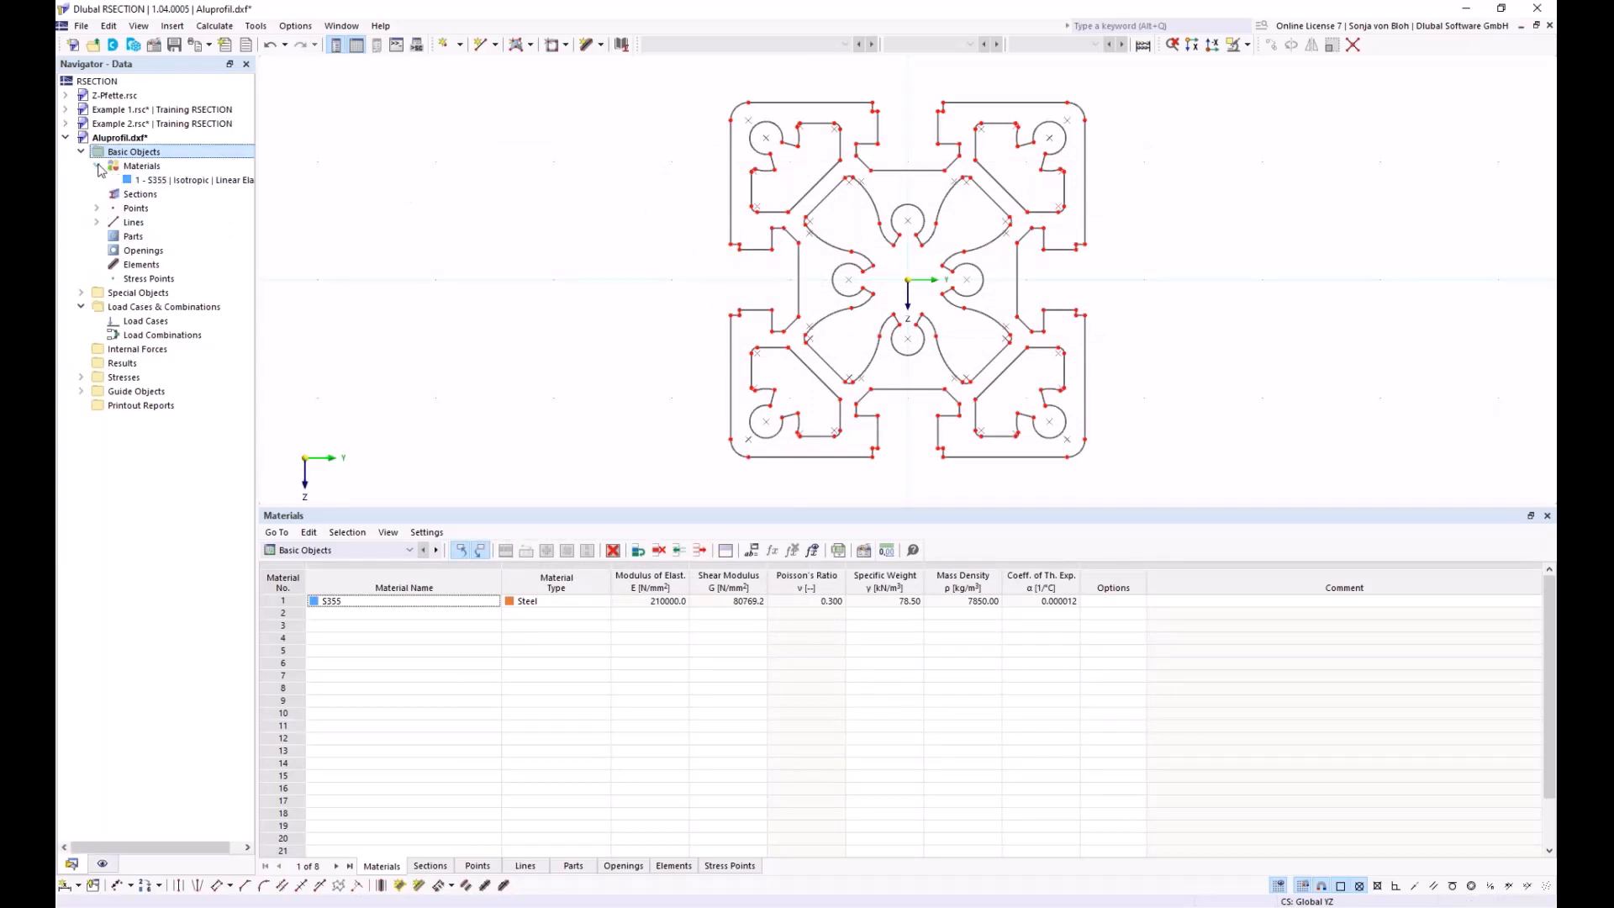
{"action": "double_click", "coordinate": [181, 180]}
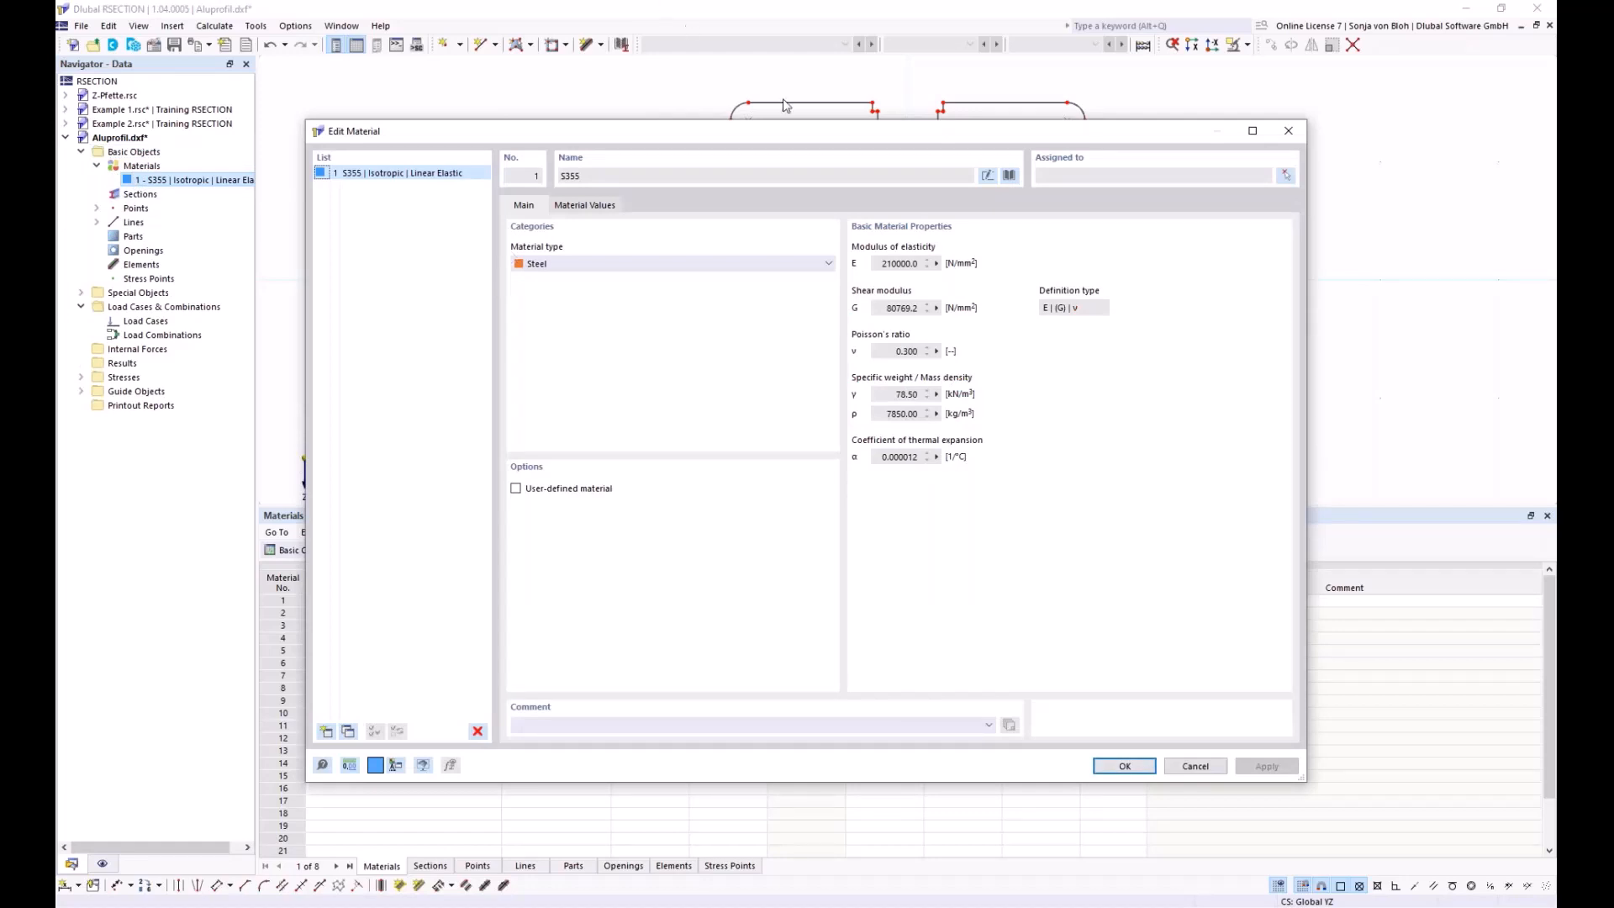
{"action": "left_click", "coordinate": [1010, 175]}
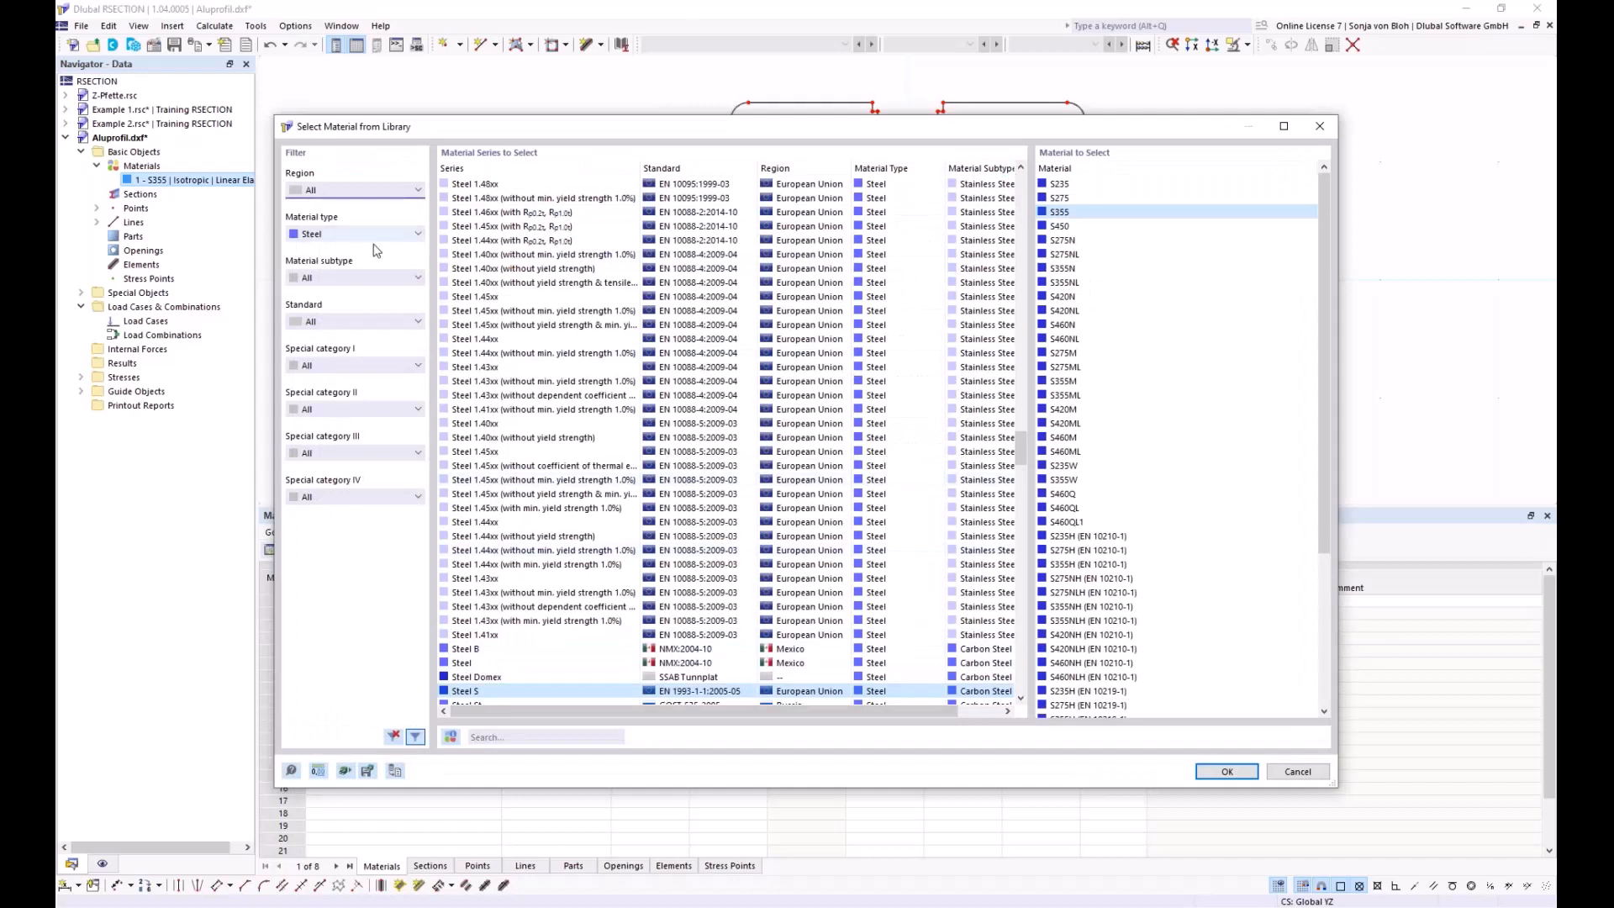
{"action": "left_click", "coordinate": [417, 234]}
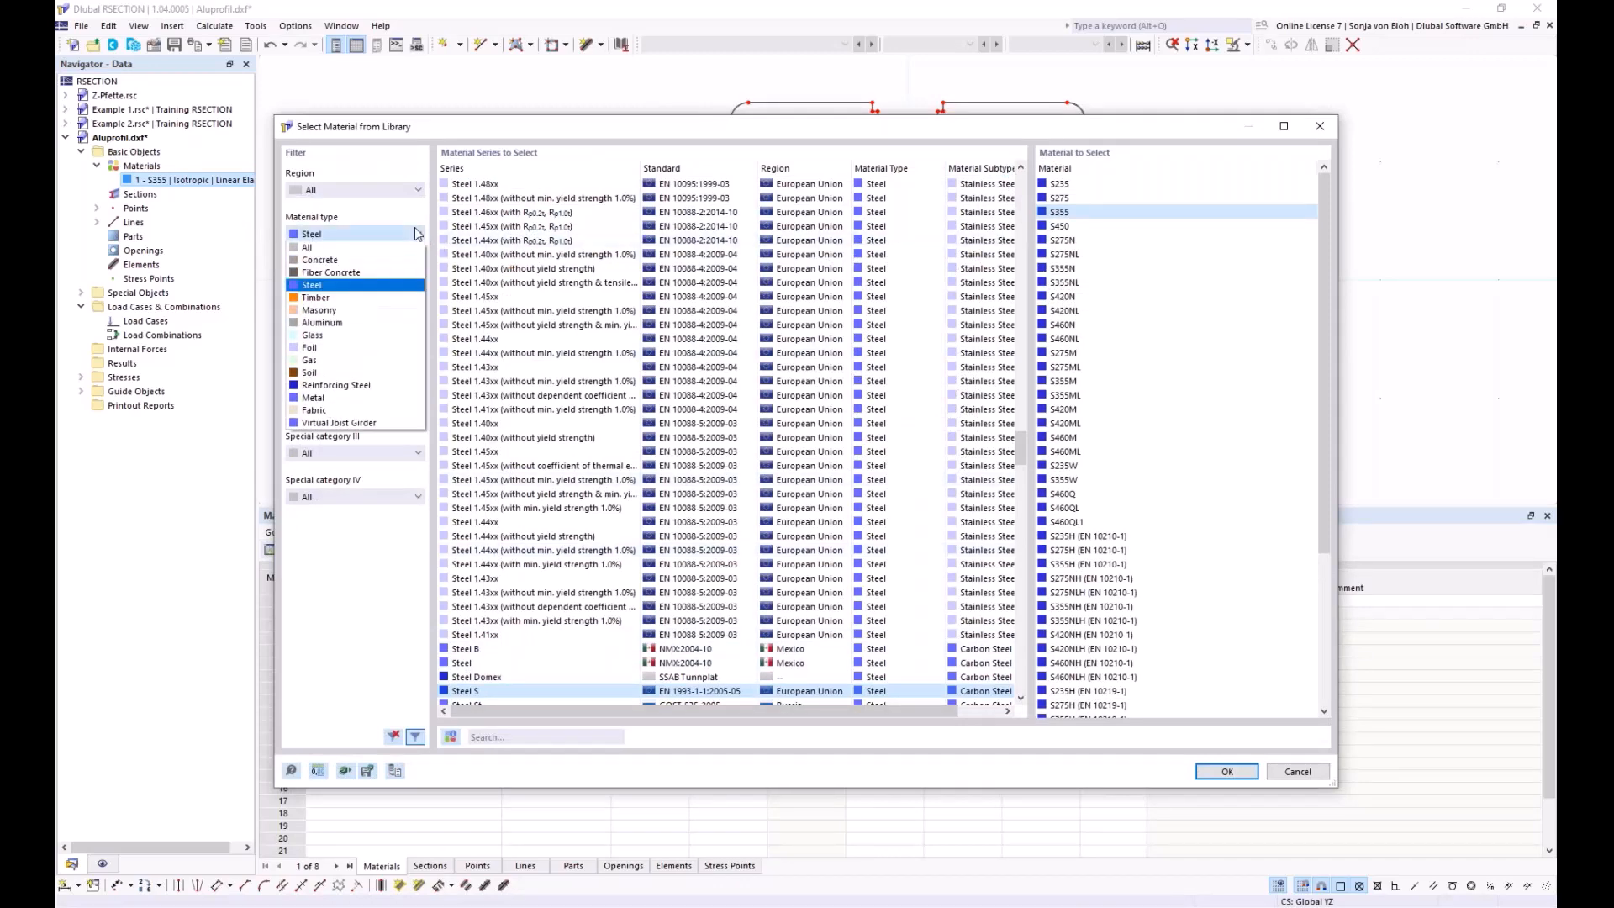
{"action": "left_click", "coordinate": [347, 324]}
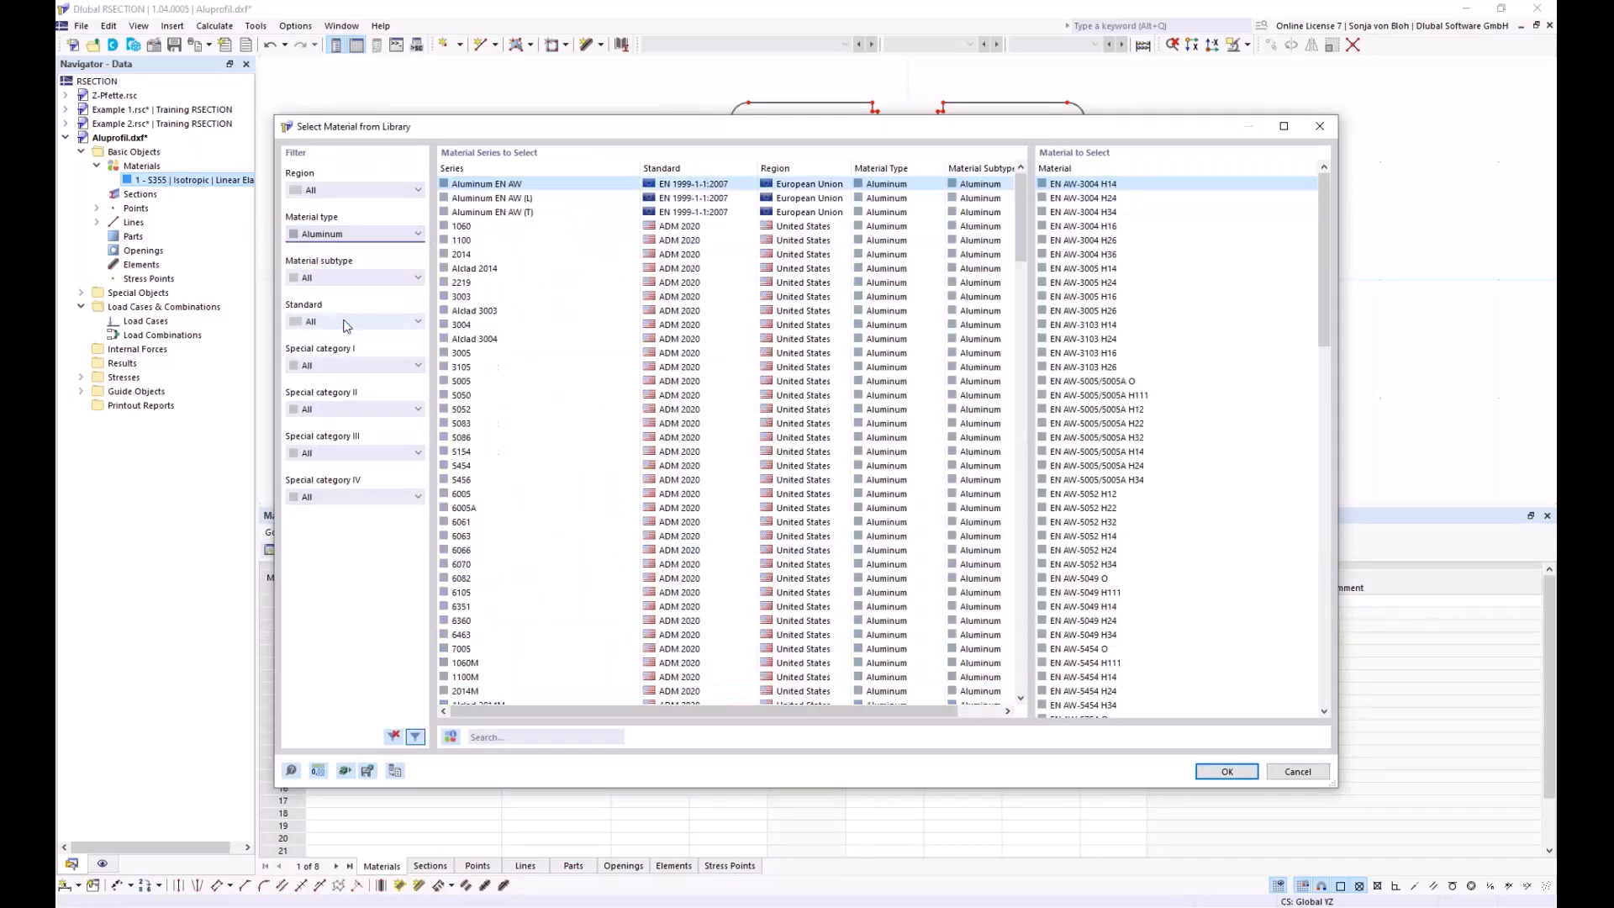
{"action": "left_click", "coordinate": [515, 736]}
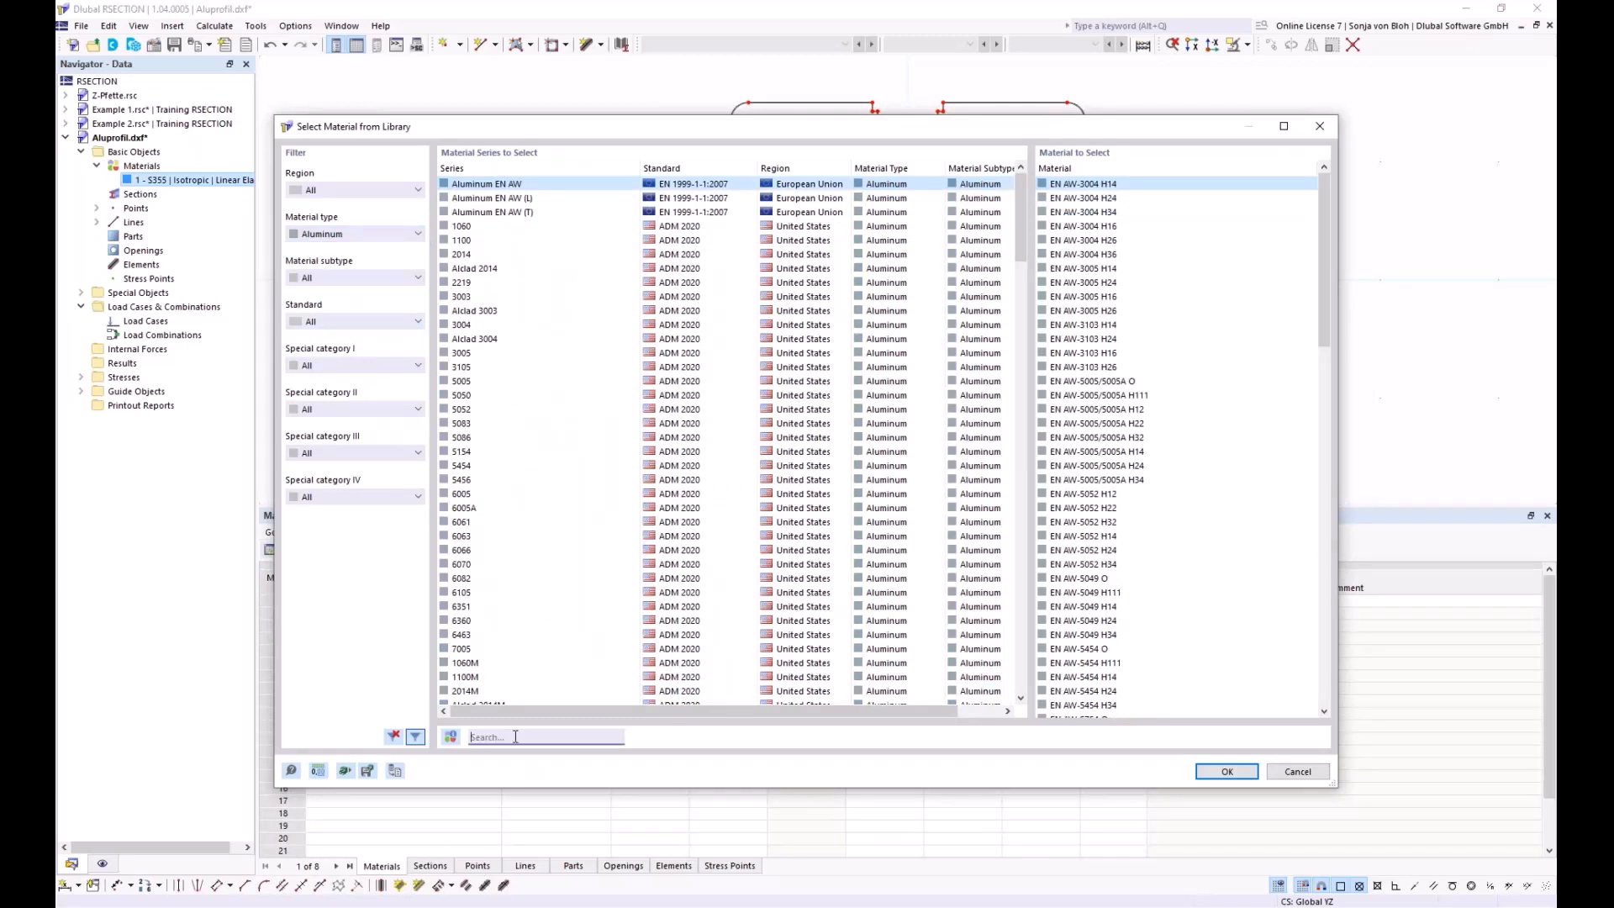
{"action": "type", "text": "EN"}
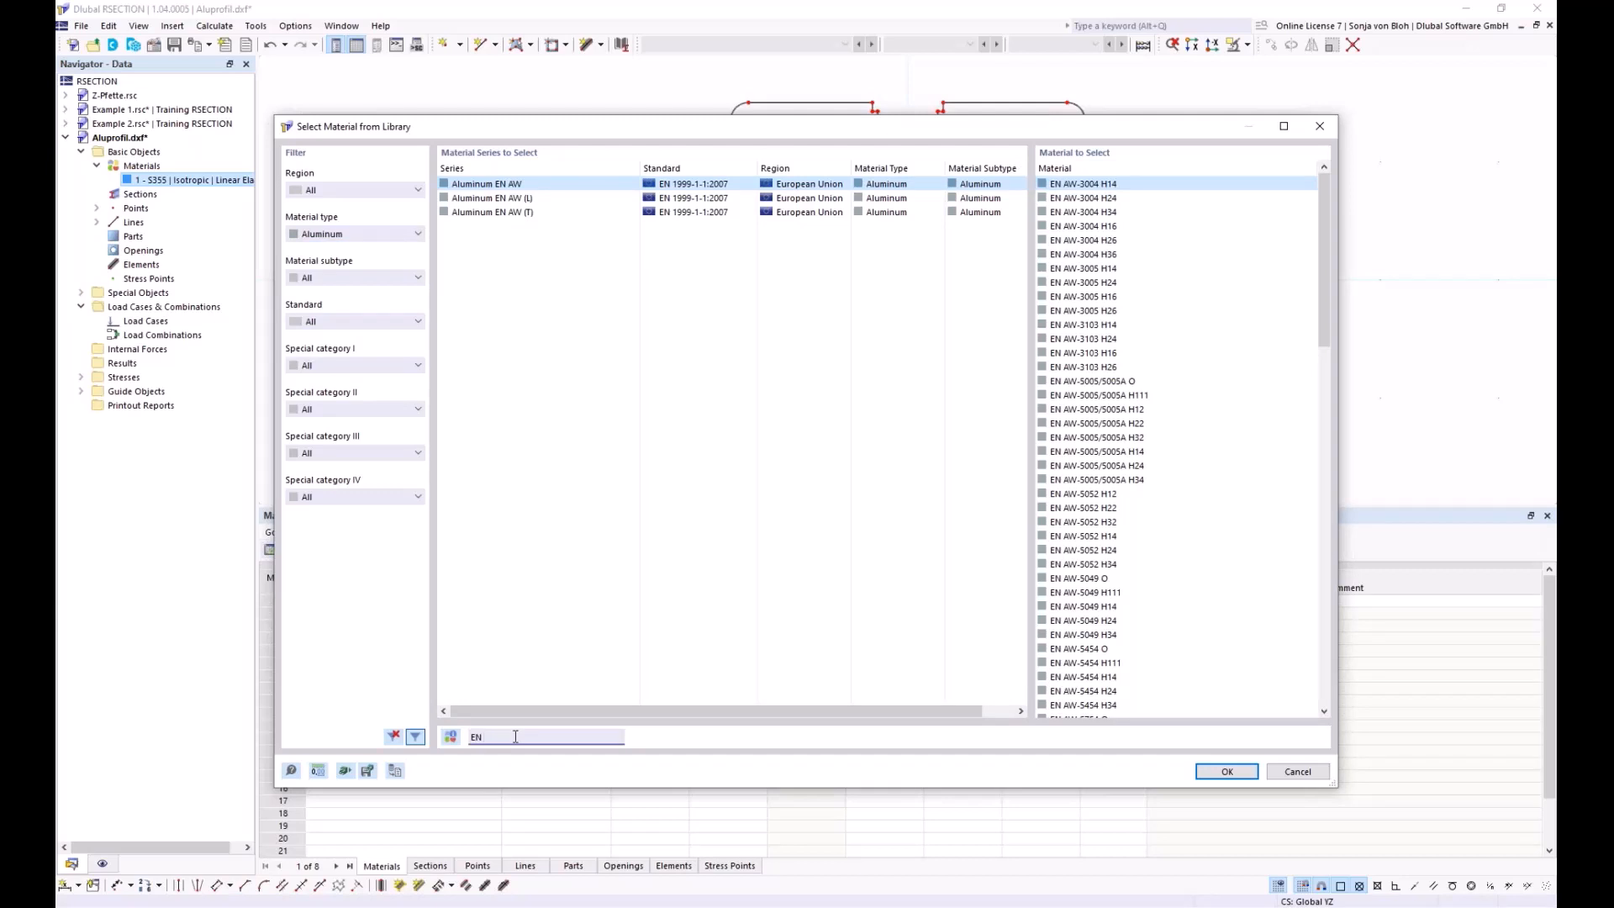
{"action": "type", "text": " AW 6060"}
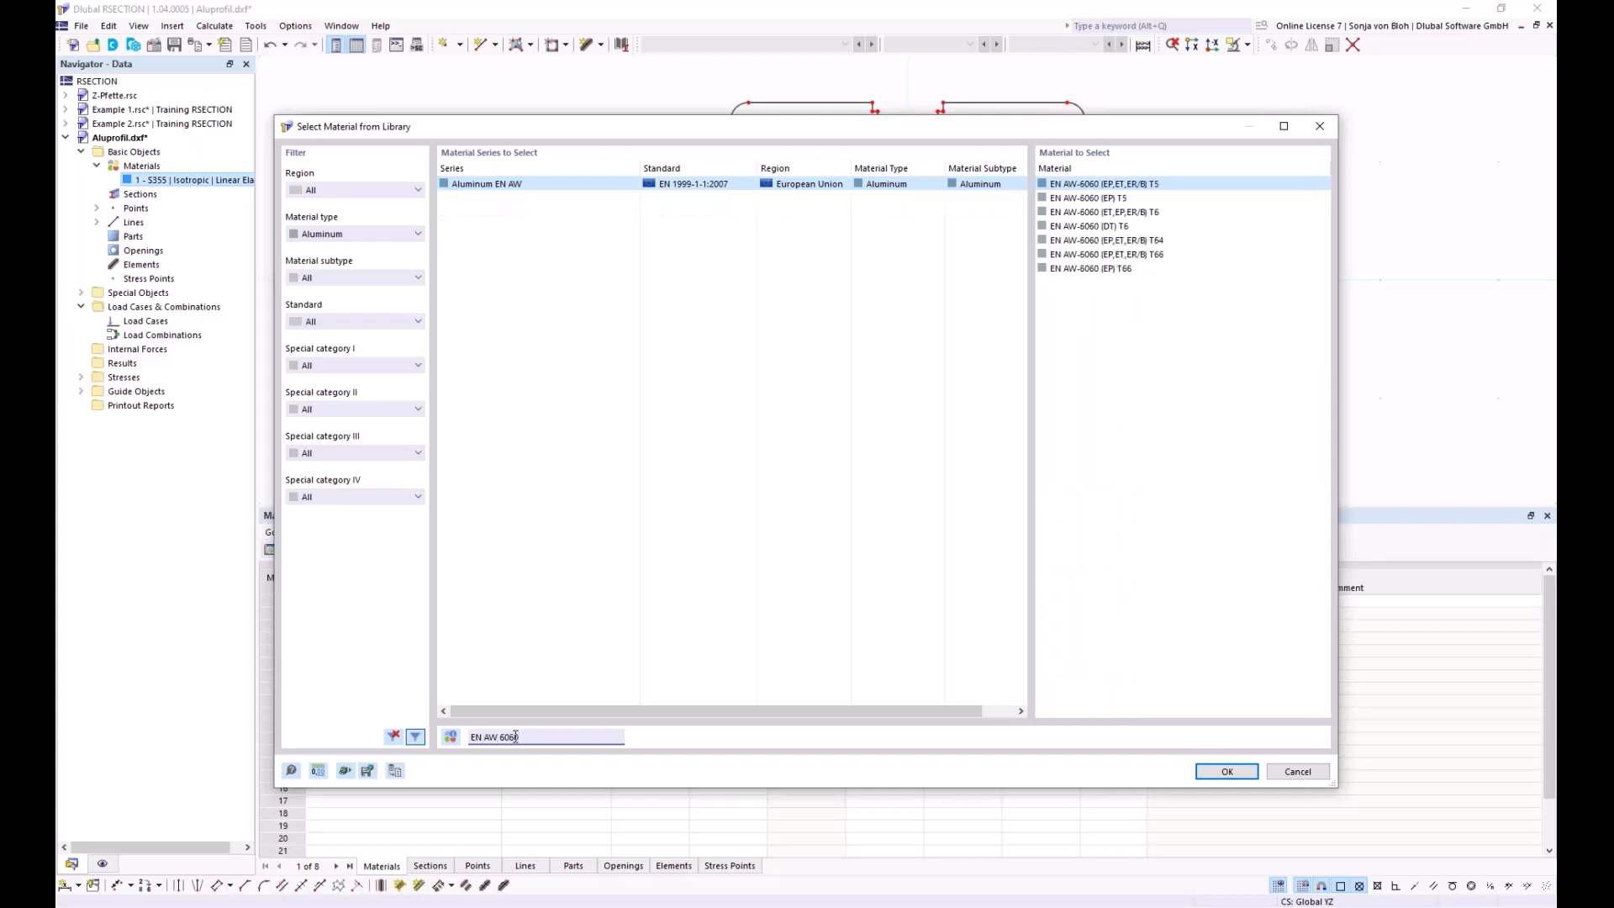
{"action": "left_click", "coordinate": [1083, 269]}
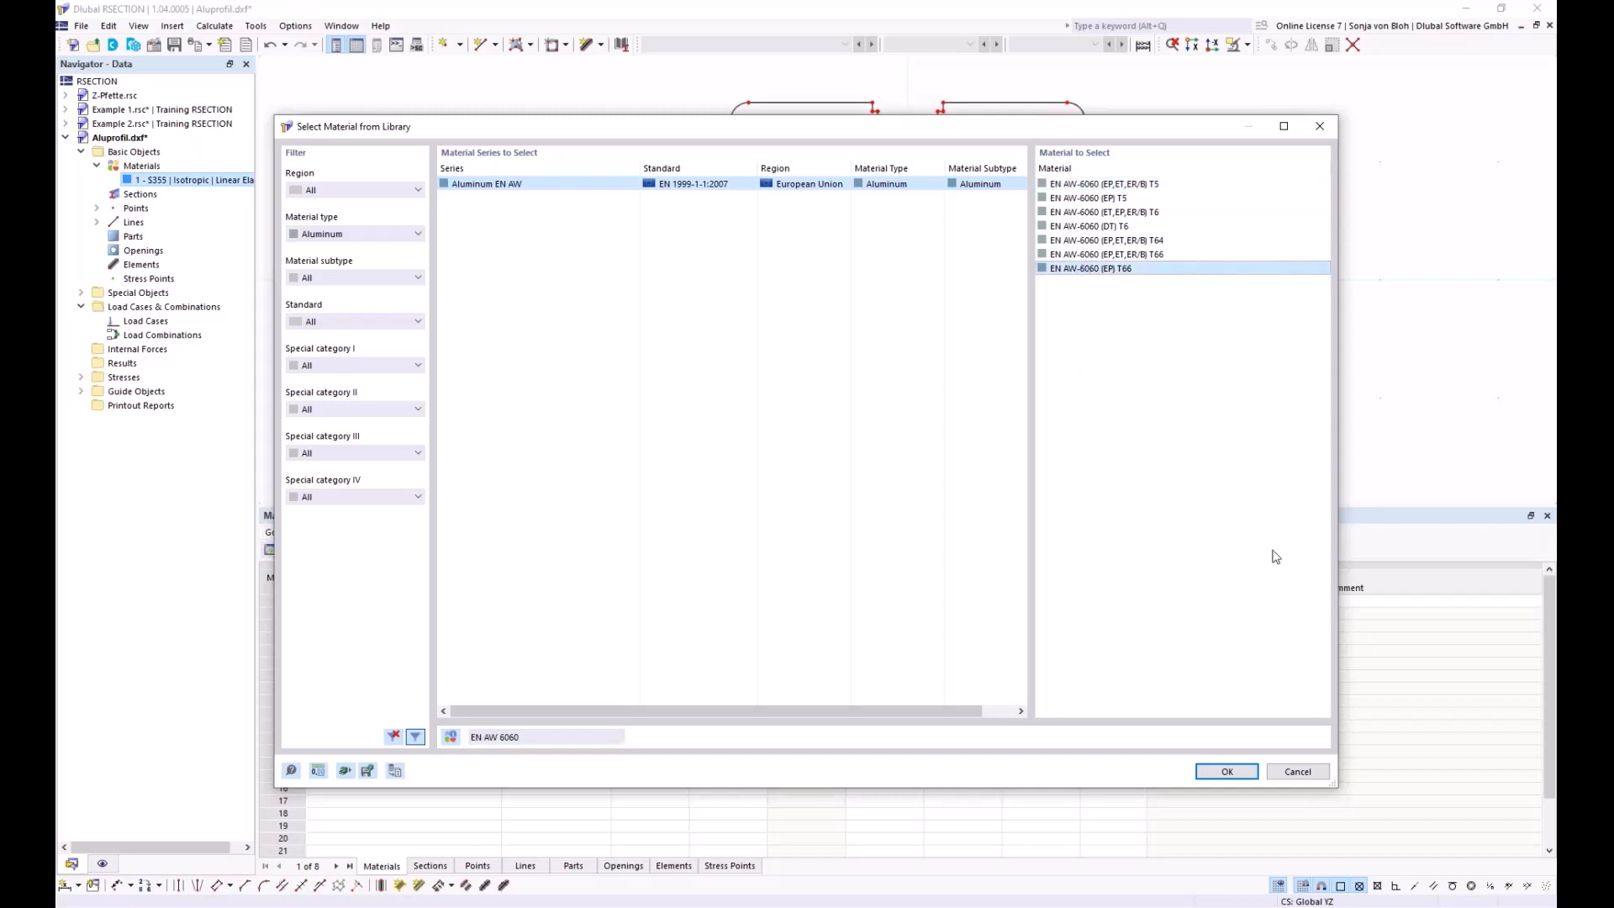
{"action": "left_click", "coordinate": [1226, 770]}
{"action": "left_click", "coordinate": [1135, 766]}
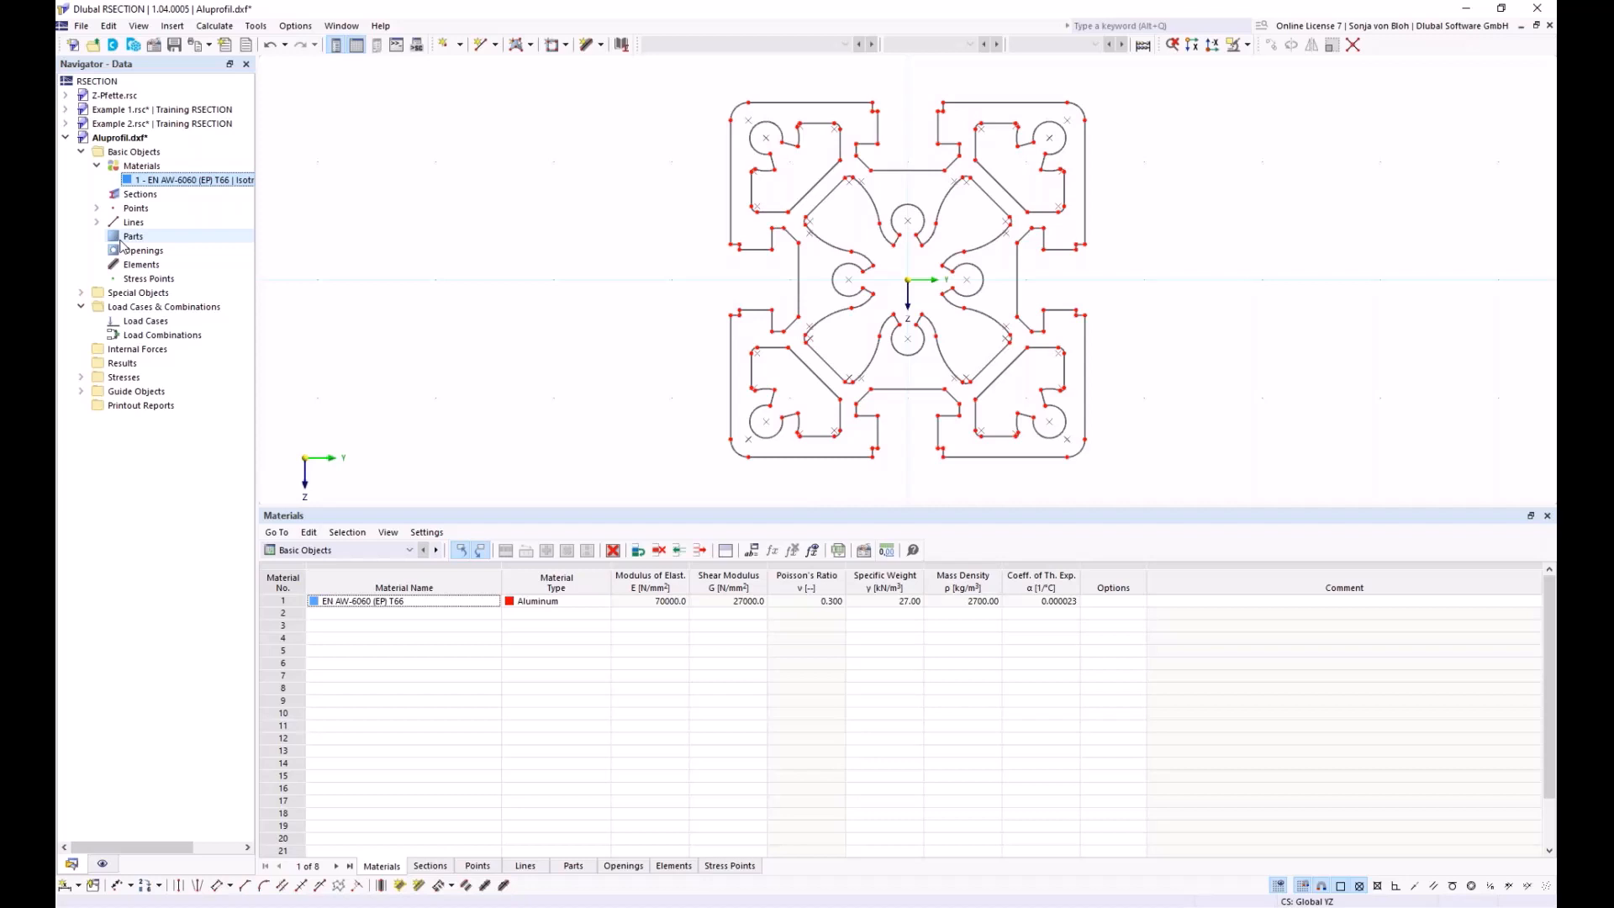
Step: Create a part with the EN AW-6060 (EP) T66 material from the profile's outer boundary lines
{"action": "left_click", "coordinate": [532, 44]}
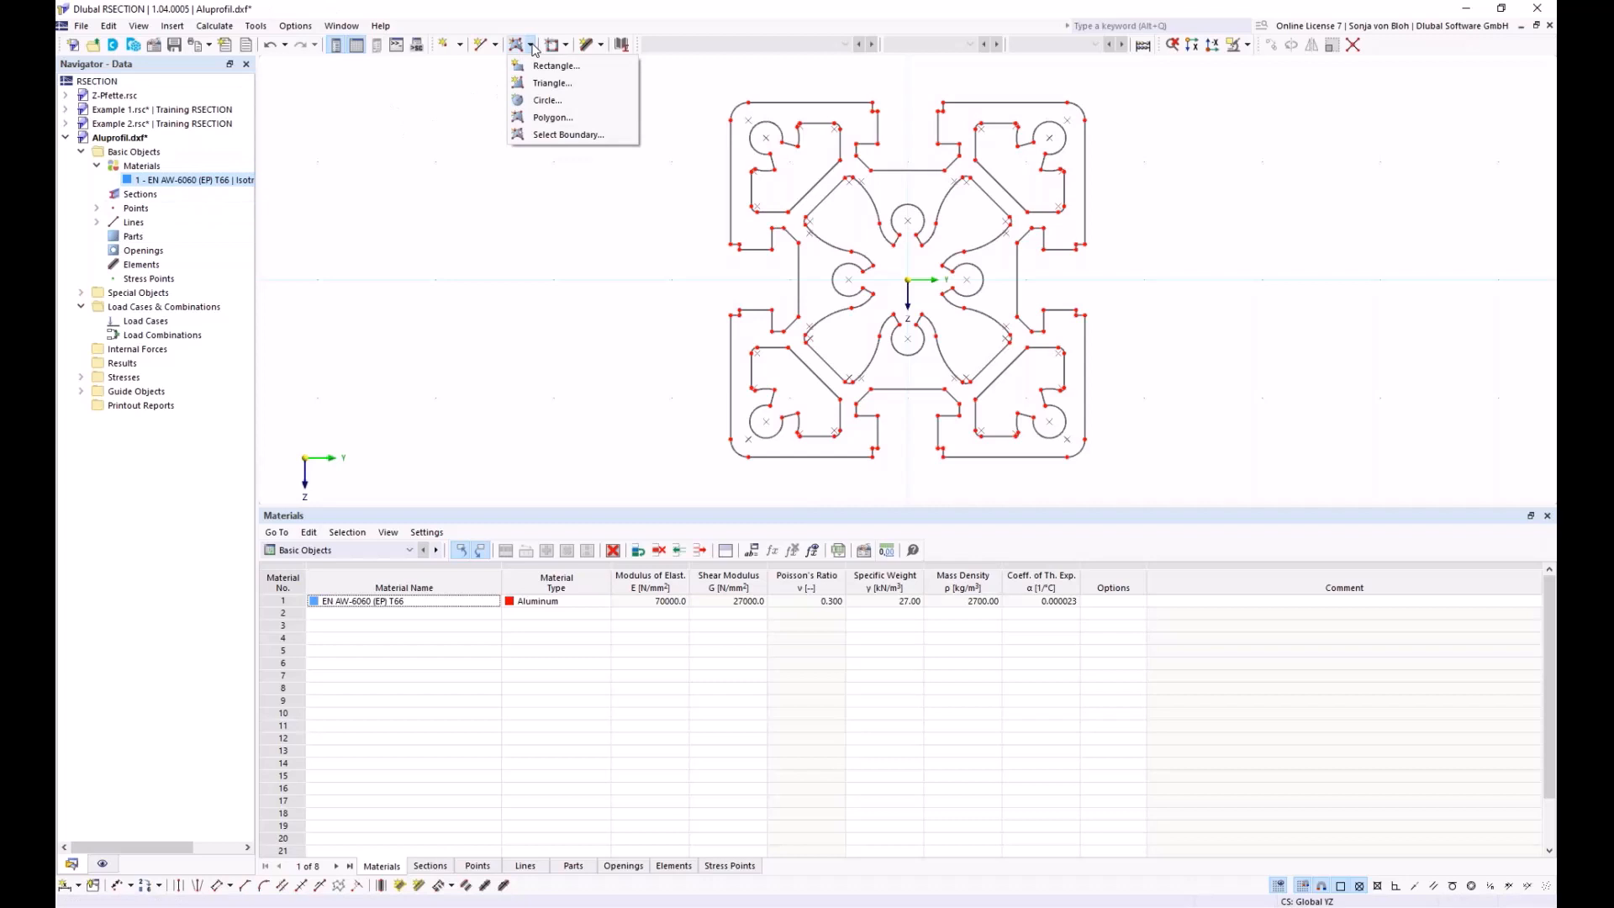
{"action": "left_click", "coordinate": [532, 135]}
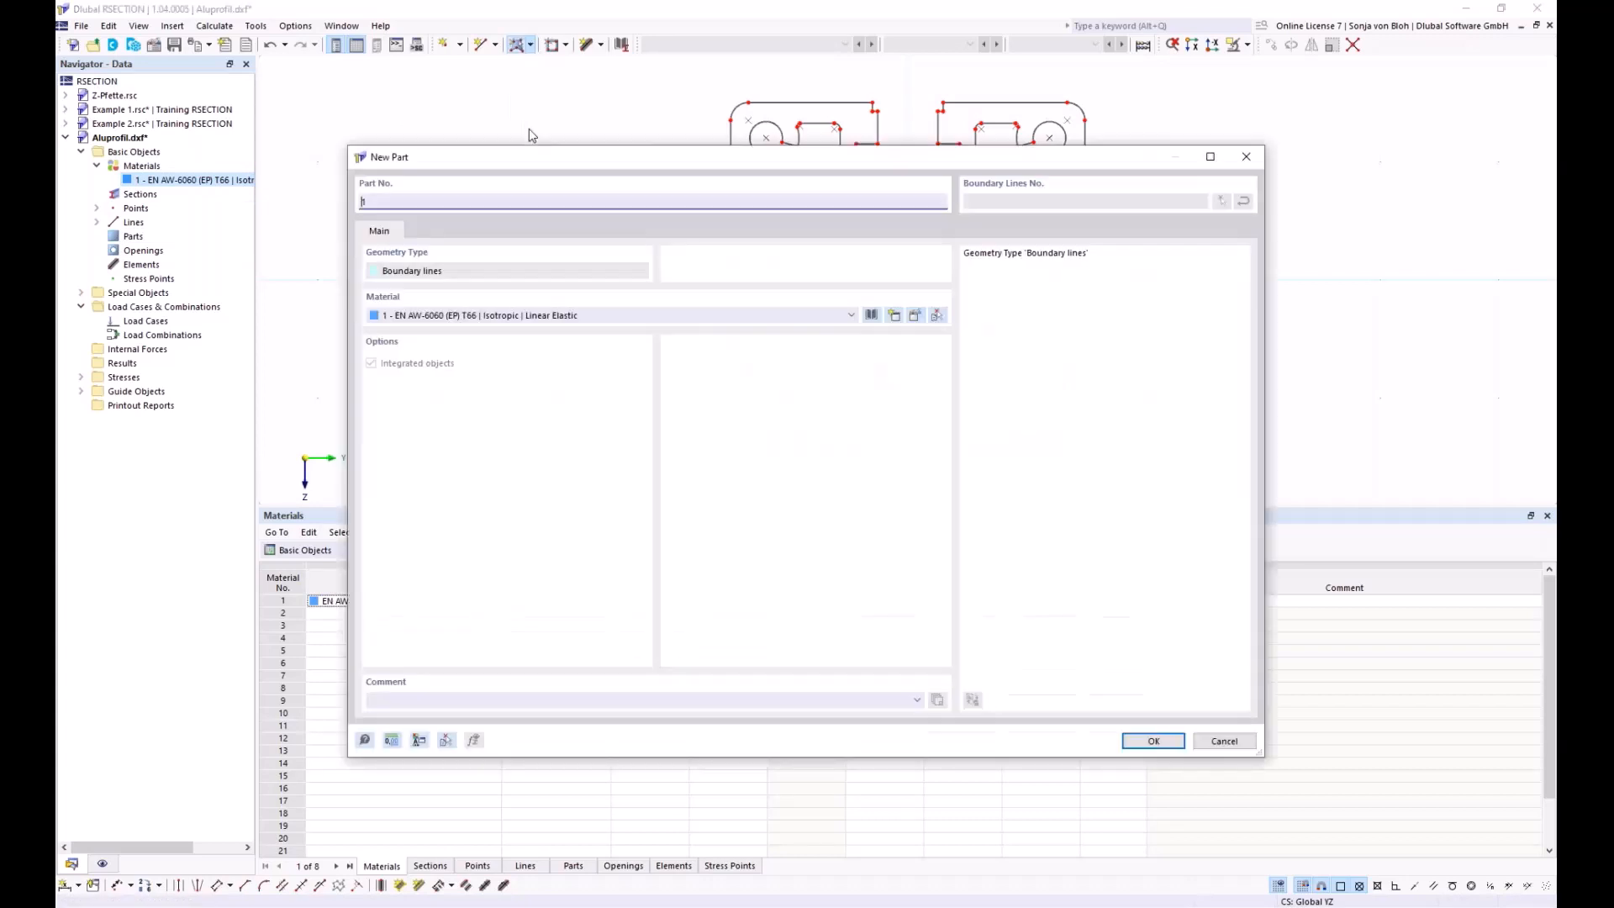
{"action": "left_click", "coordinate": [1152, 741]}
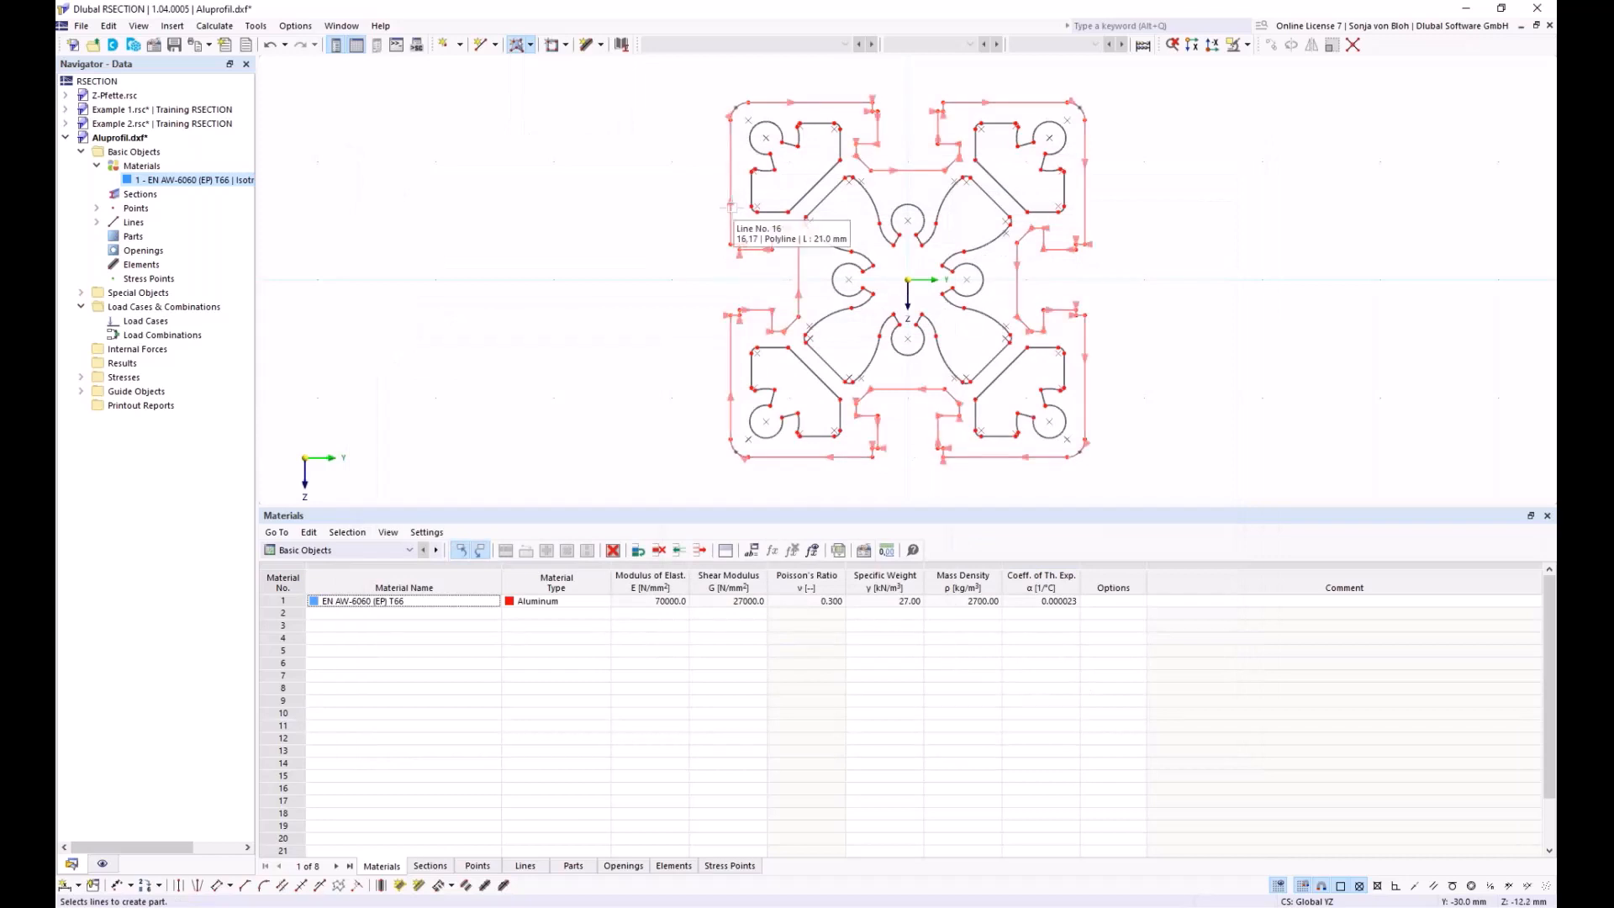
{"action": "left_click", "coordinate": [729, 207]}
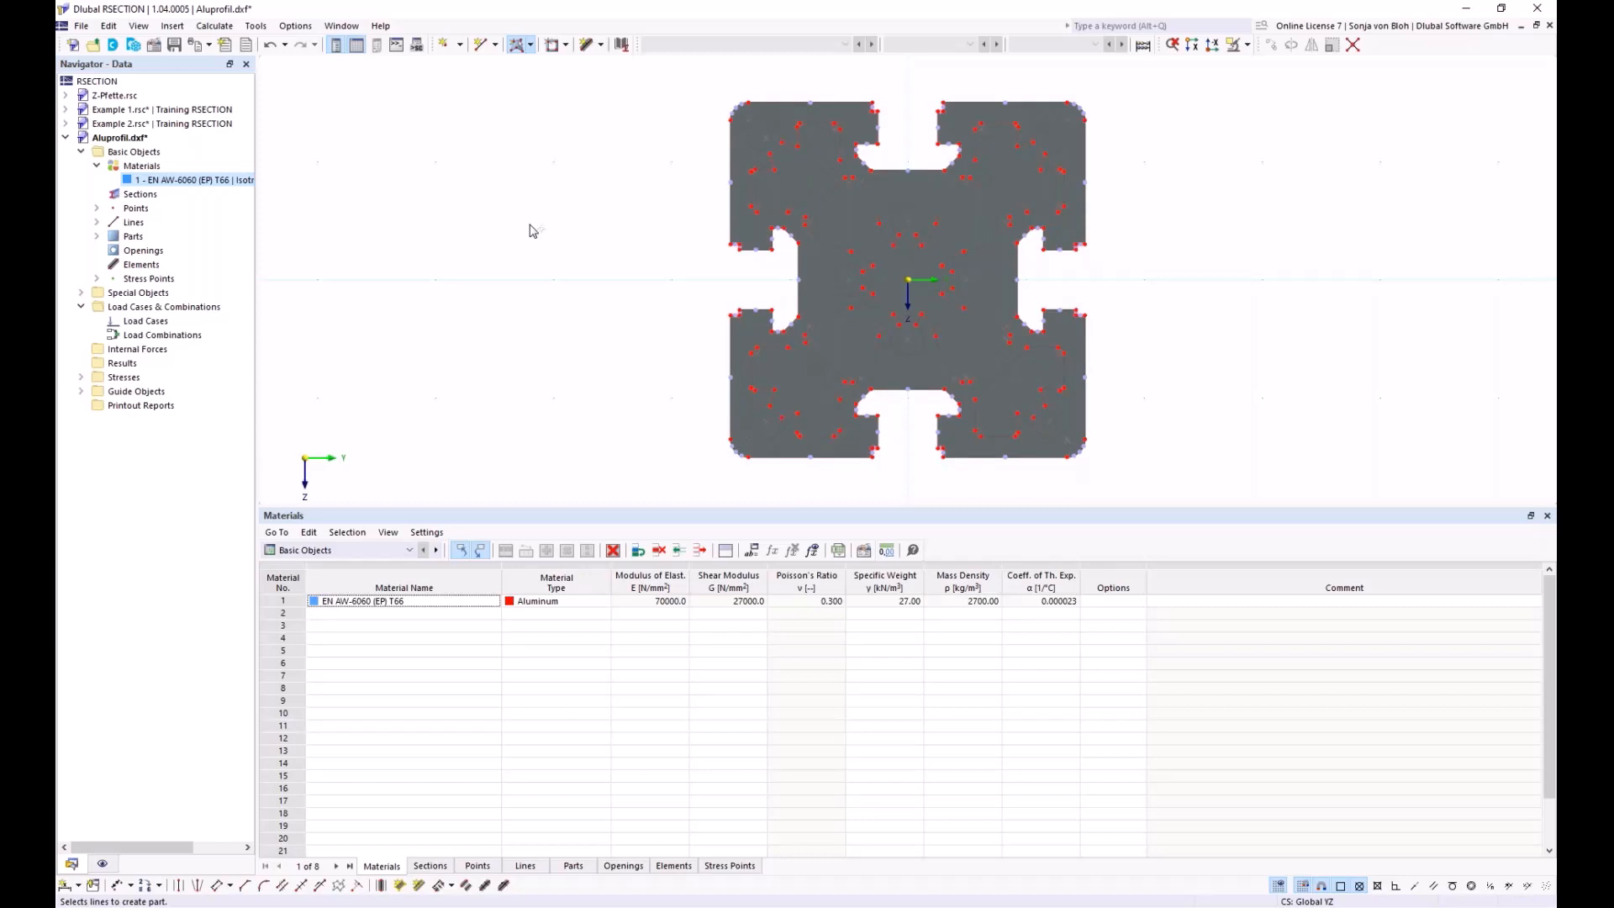
Step: Create openings from the boundary lines of the profile's upper-left corner chamber and its central cavity
{"action": "left_click", "coordinate": [566, 46]}
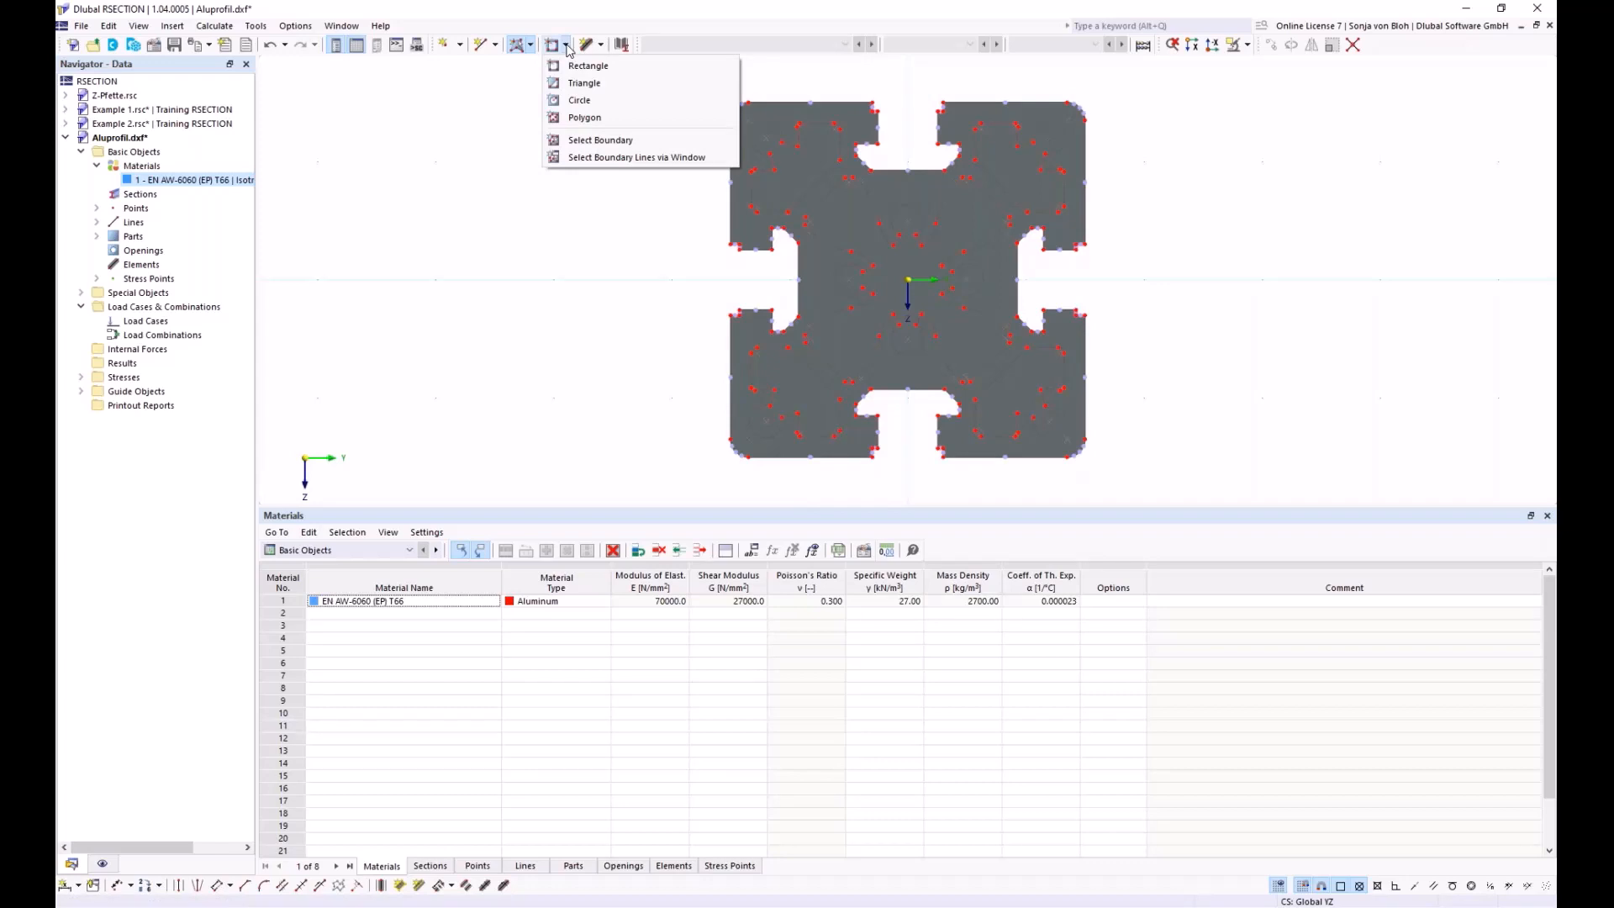
{"action": "left_click", "coordinate": [601, 140]}
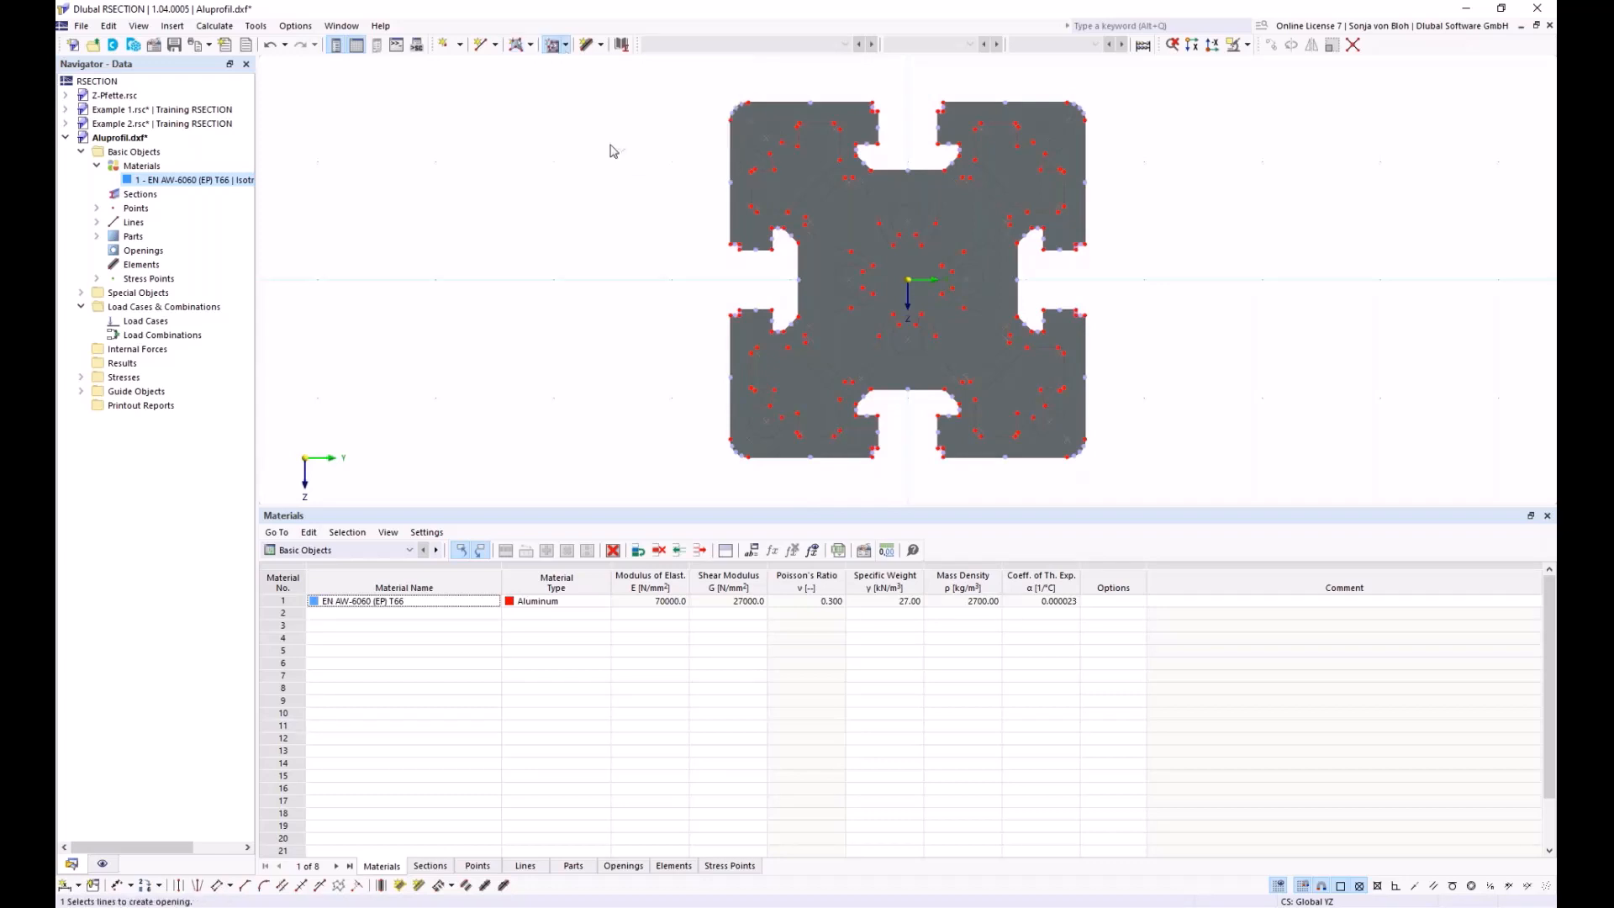
{"action": "left_click", "coordinate": [778, 210]}
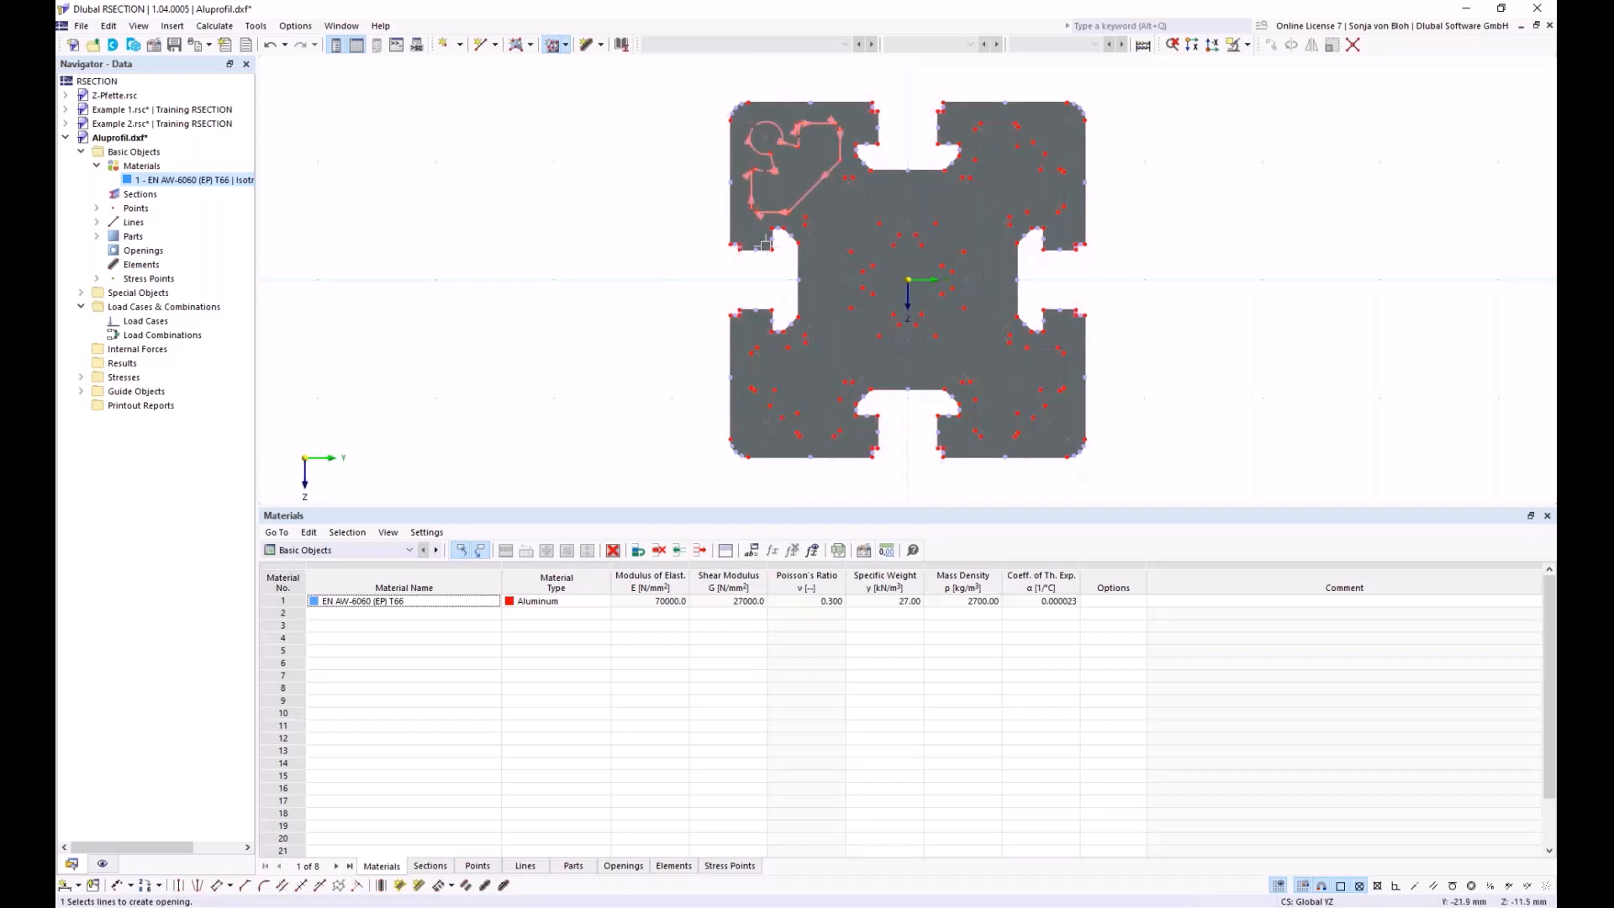
{"action": "left_click", "coordinate": [828, 245]}
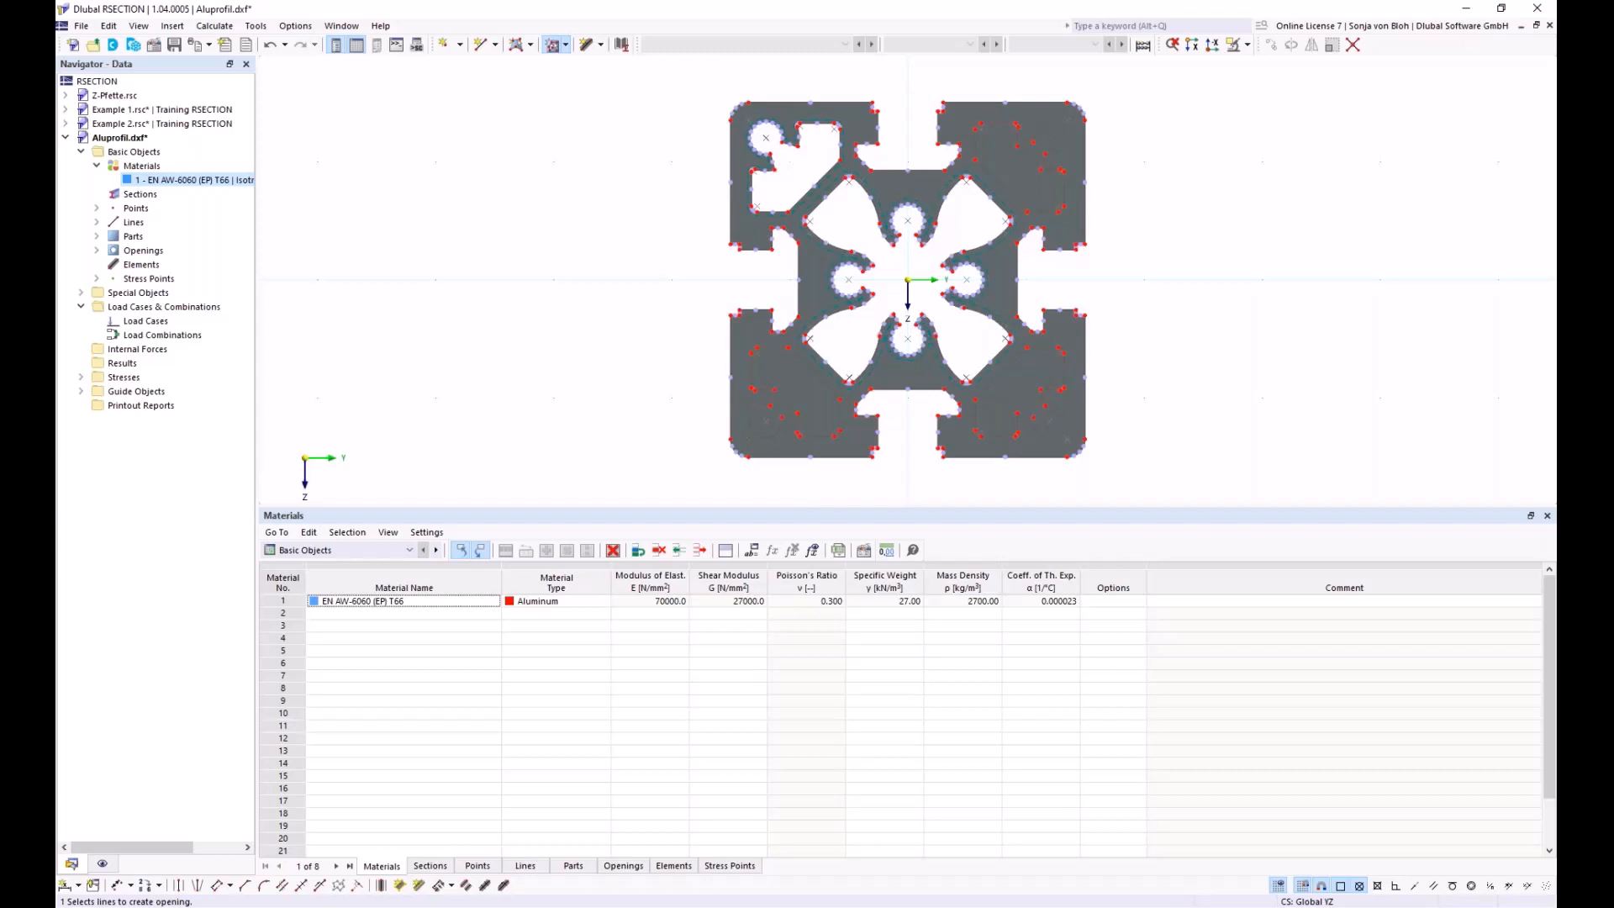
{"action": "scroll", "coordinate": [660, 172], "scroll_direction": "up", "scroll_amount": 1}
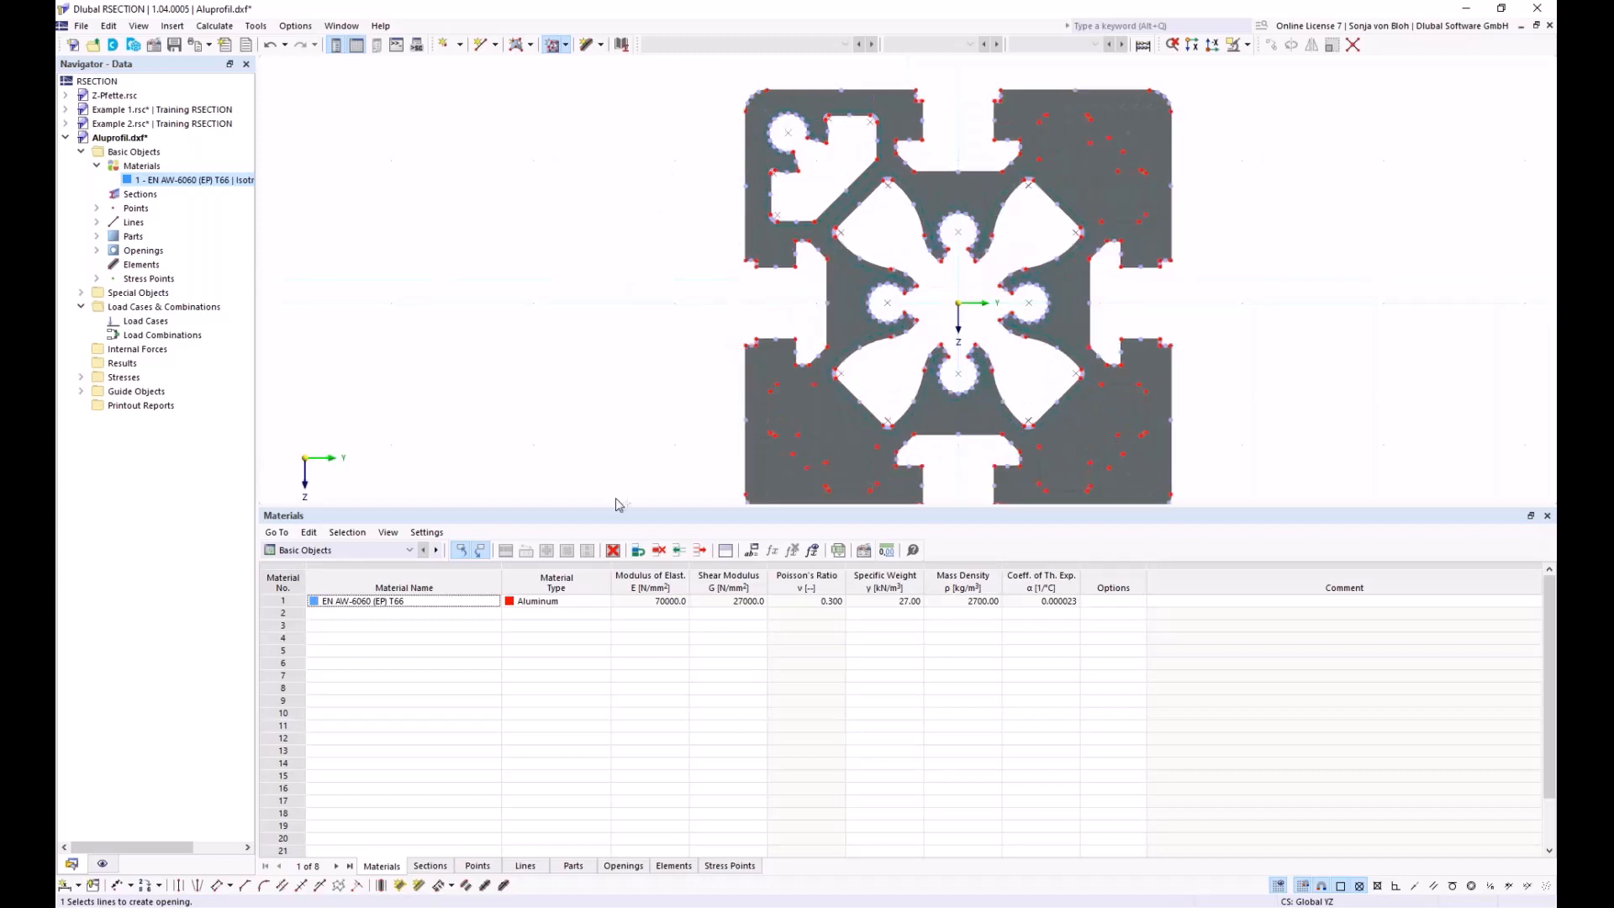
{"action": "left_click_drag", "start_coordinate": [602, 505], "coordinate": [602, 746]}
{"action": "middle_click_drag", "start_coordinate": [642, 500], "coordinate": [435, 504]}
{"action": "scroll", "coordinate": [568, 371], "scroll_direction": "up", "scroll_amount": 1}
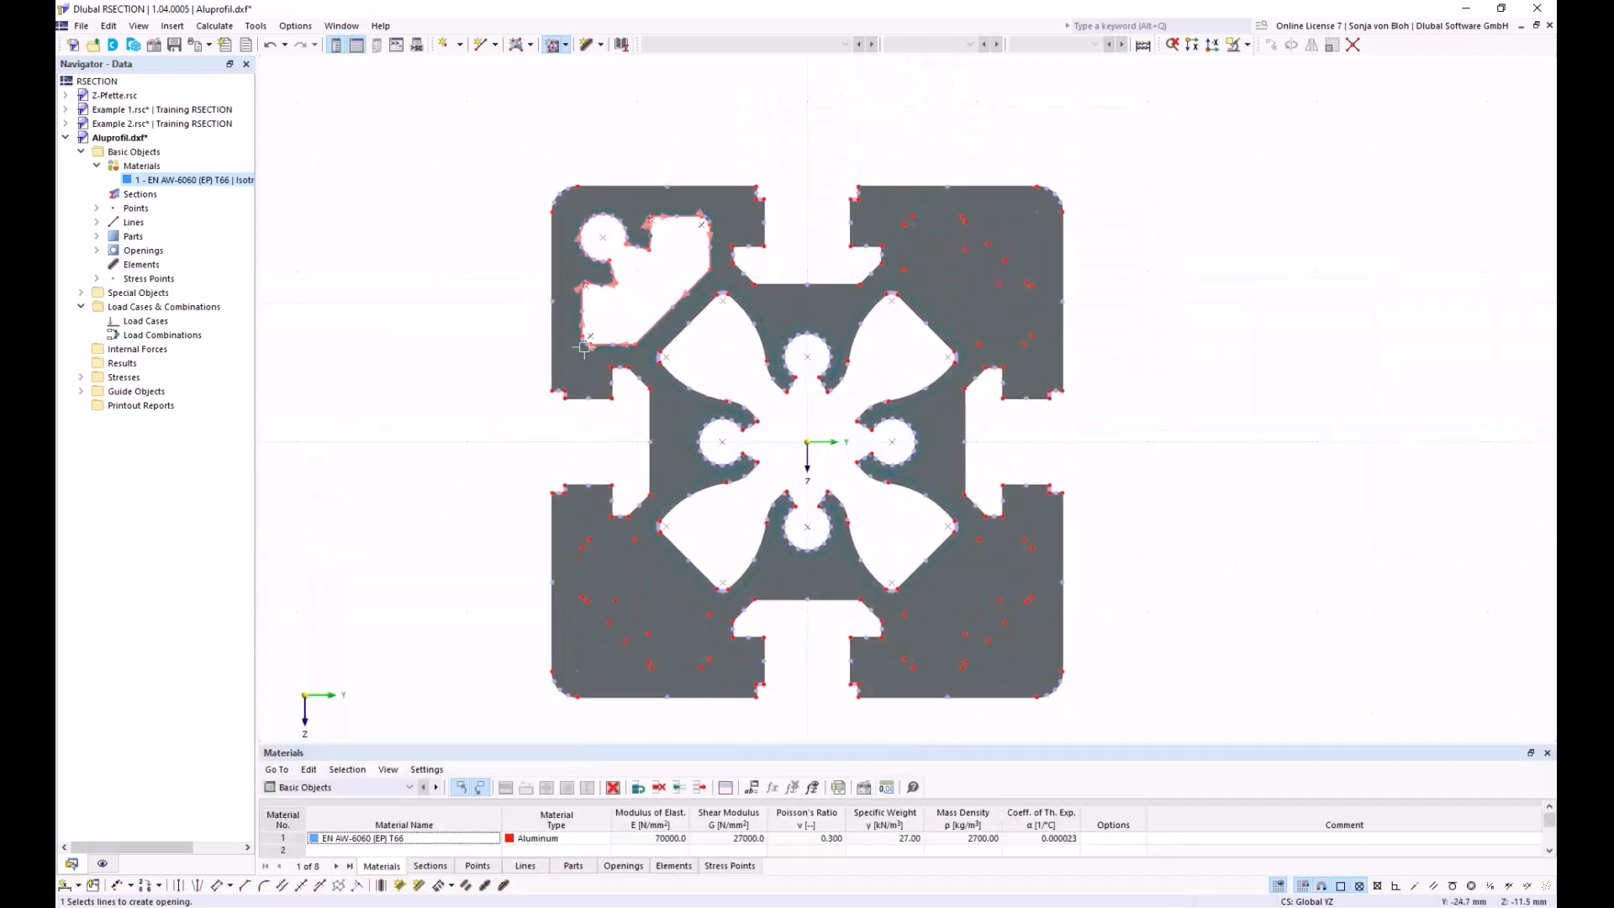
{"action": "key", "text": "Escape"}
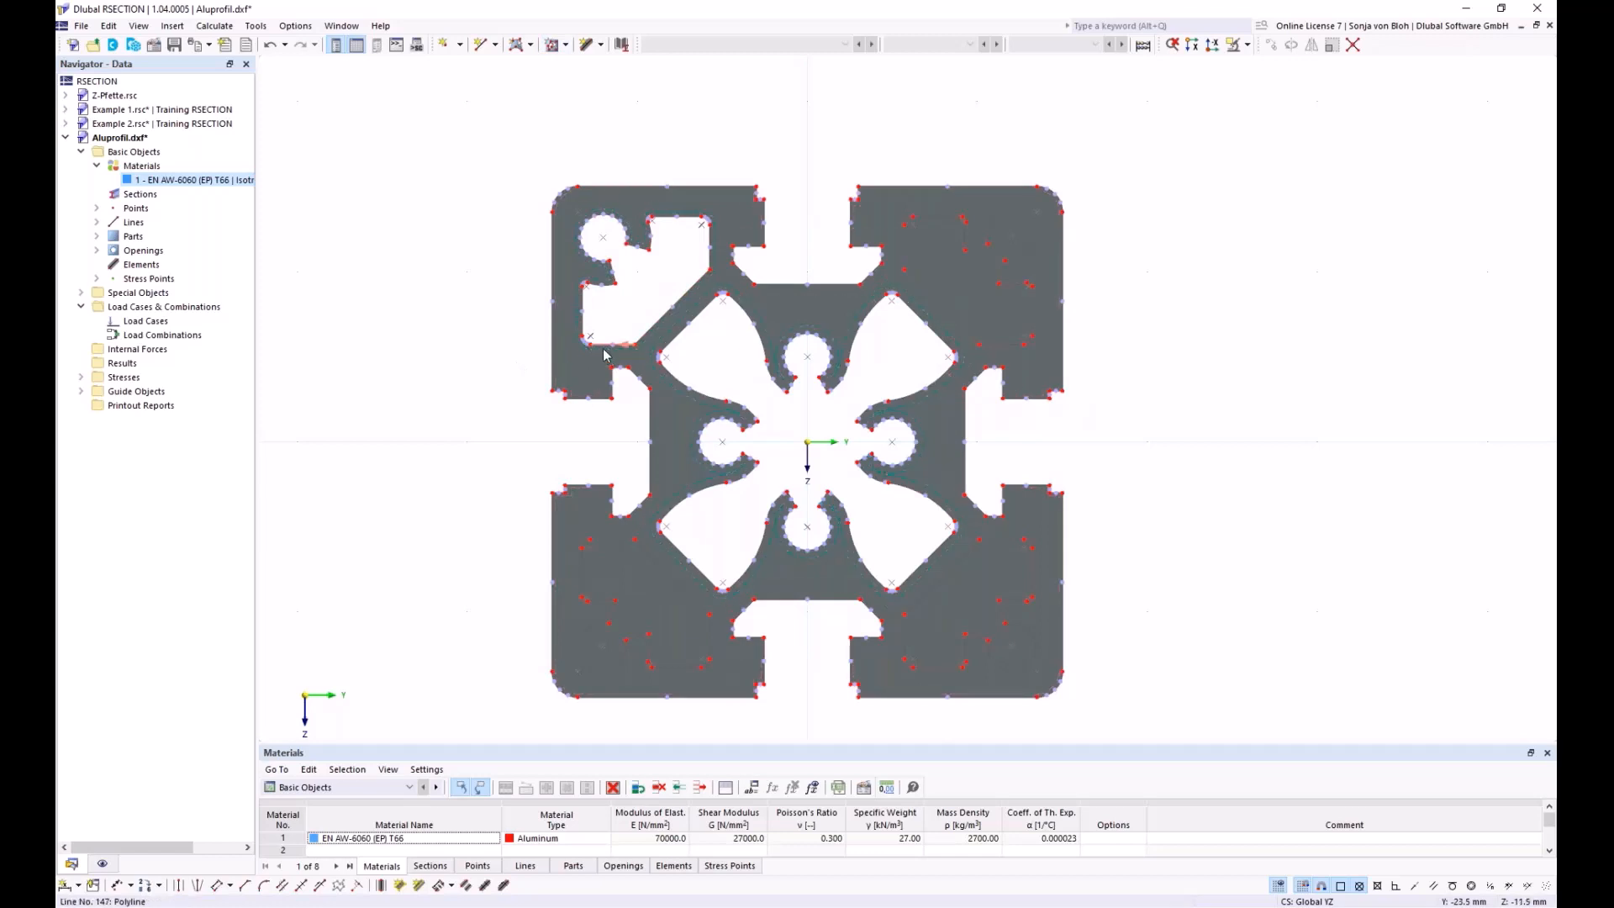
Step: Rotate-copy the upper-left corner opening three times by 90° about the profile's center at Y 0.0, Z 0.0 mm
{"action": "left_click", "coordinate": [602, 357]}
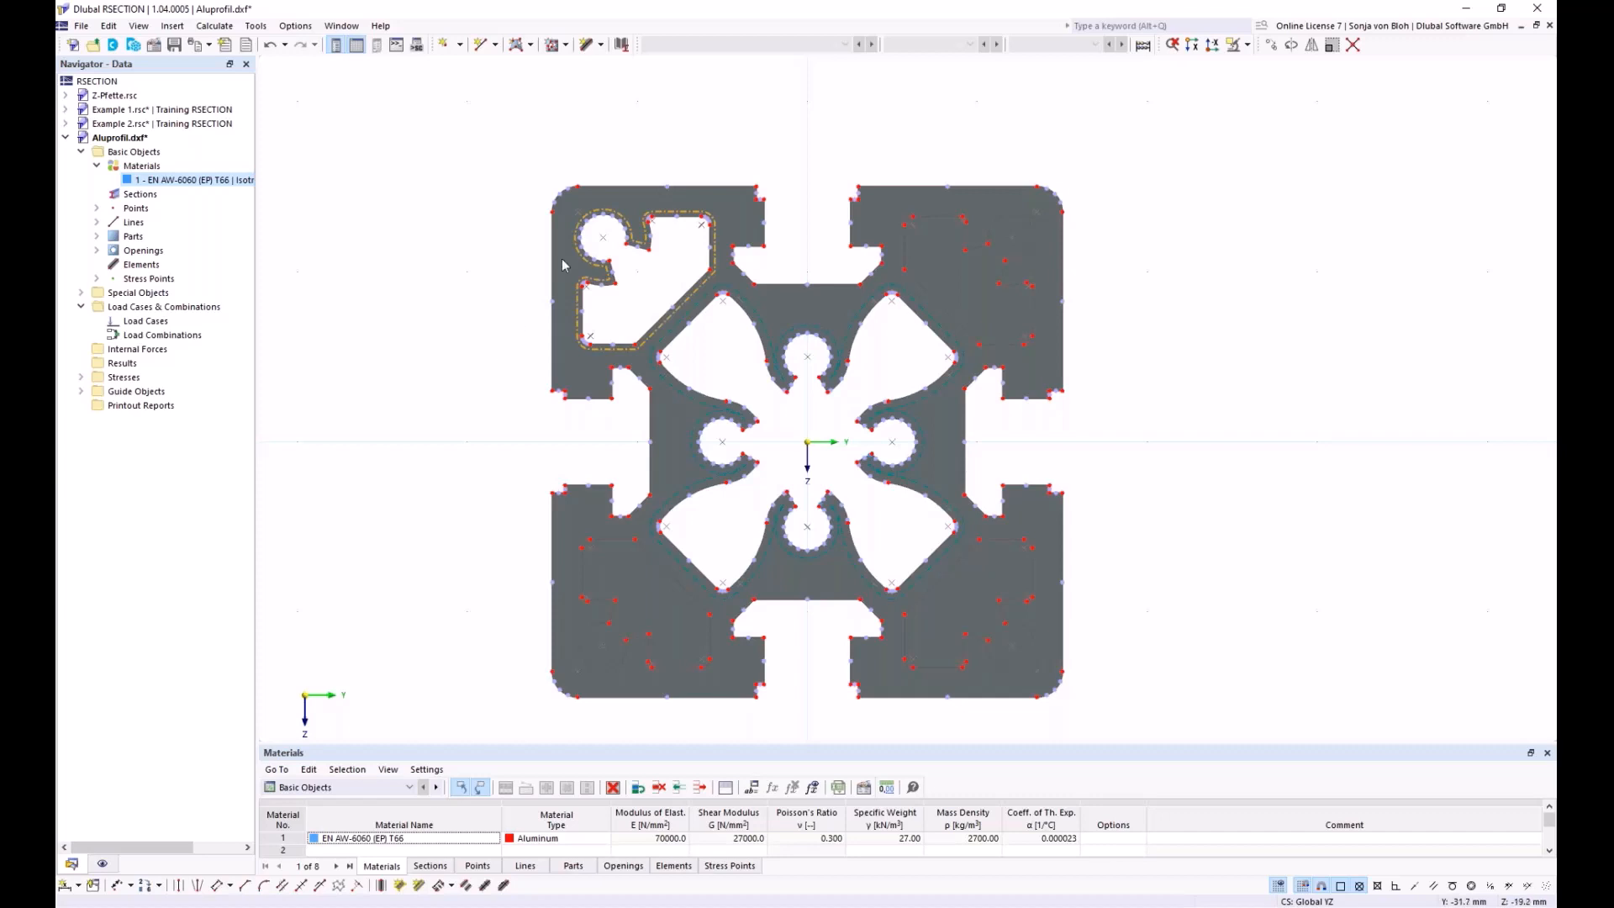
{"action": "left_click", "coordinate": [1291, 47]}
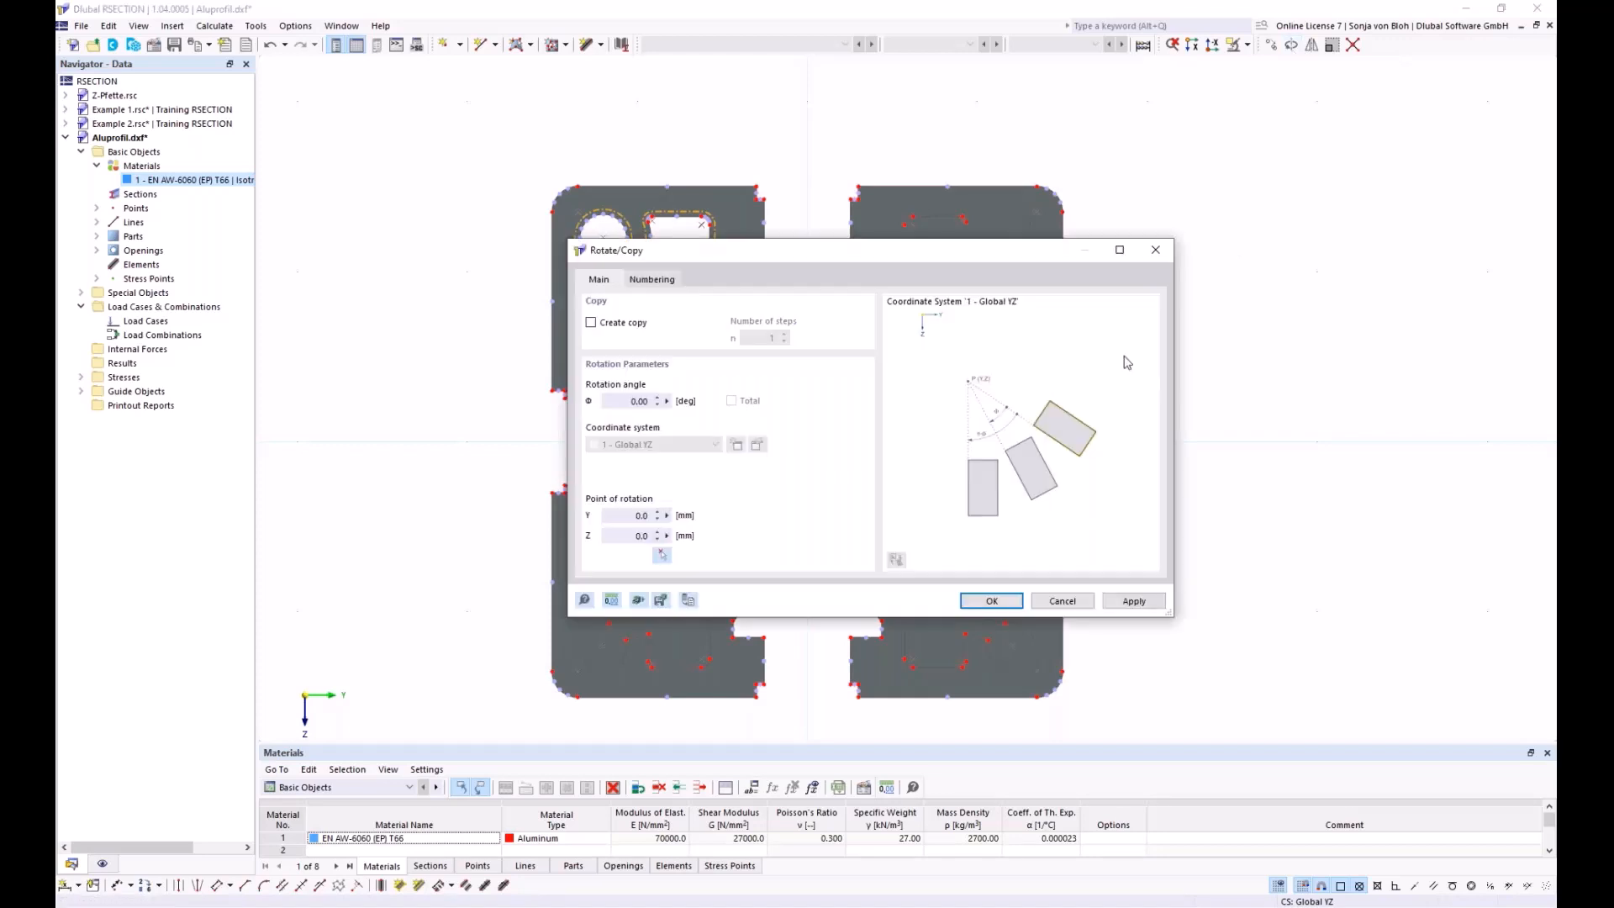
{"action": "left_click_drag", "start_coordinate": [695, 252], "coordinate": [838, 265]}
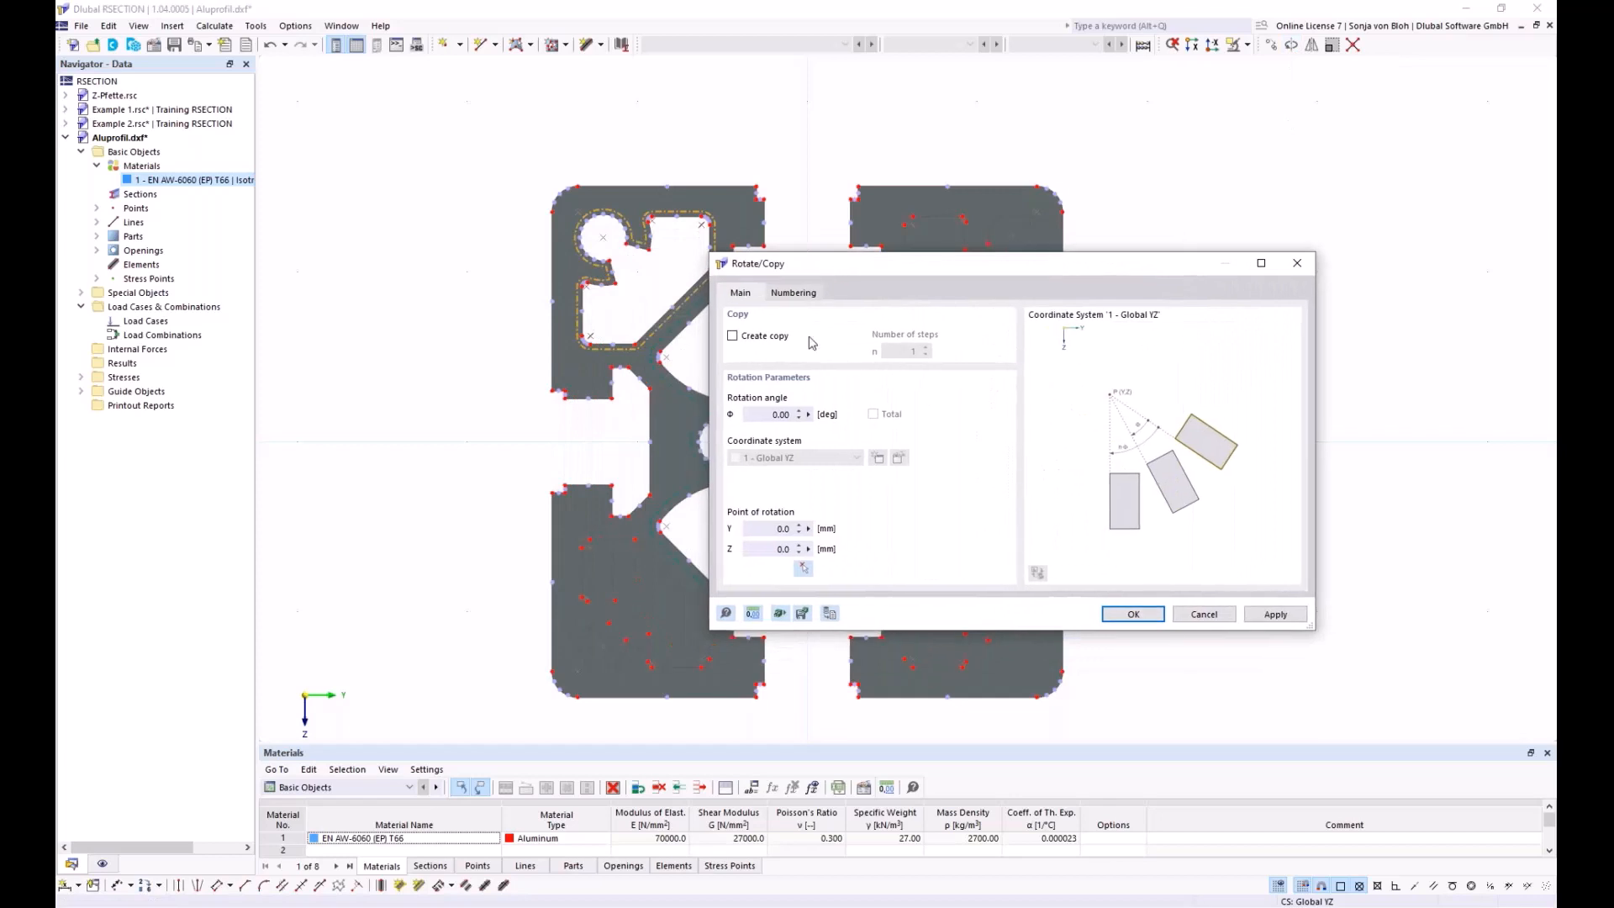
{"action": "left_click", "coordinate": [735, 336]}
{"action": "left_click_drag", "start_coordinate": [908, 351], "coordinate": [950, 349]}
{"action": "type", "text": "3"}
{"action": "left_click_drag", "start_coordinate": [763, 415], "coordinate": [812, 415]}
{"action": "type", "text": "9"}
{"action": "left_click", "coordinate": [805, 568]}
{"action": "left_click", "coordinate": [807, 441]}
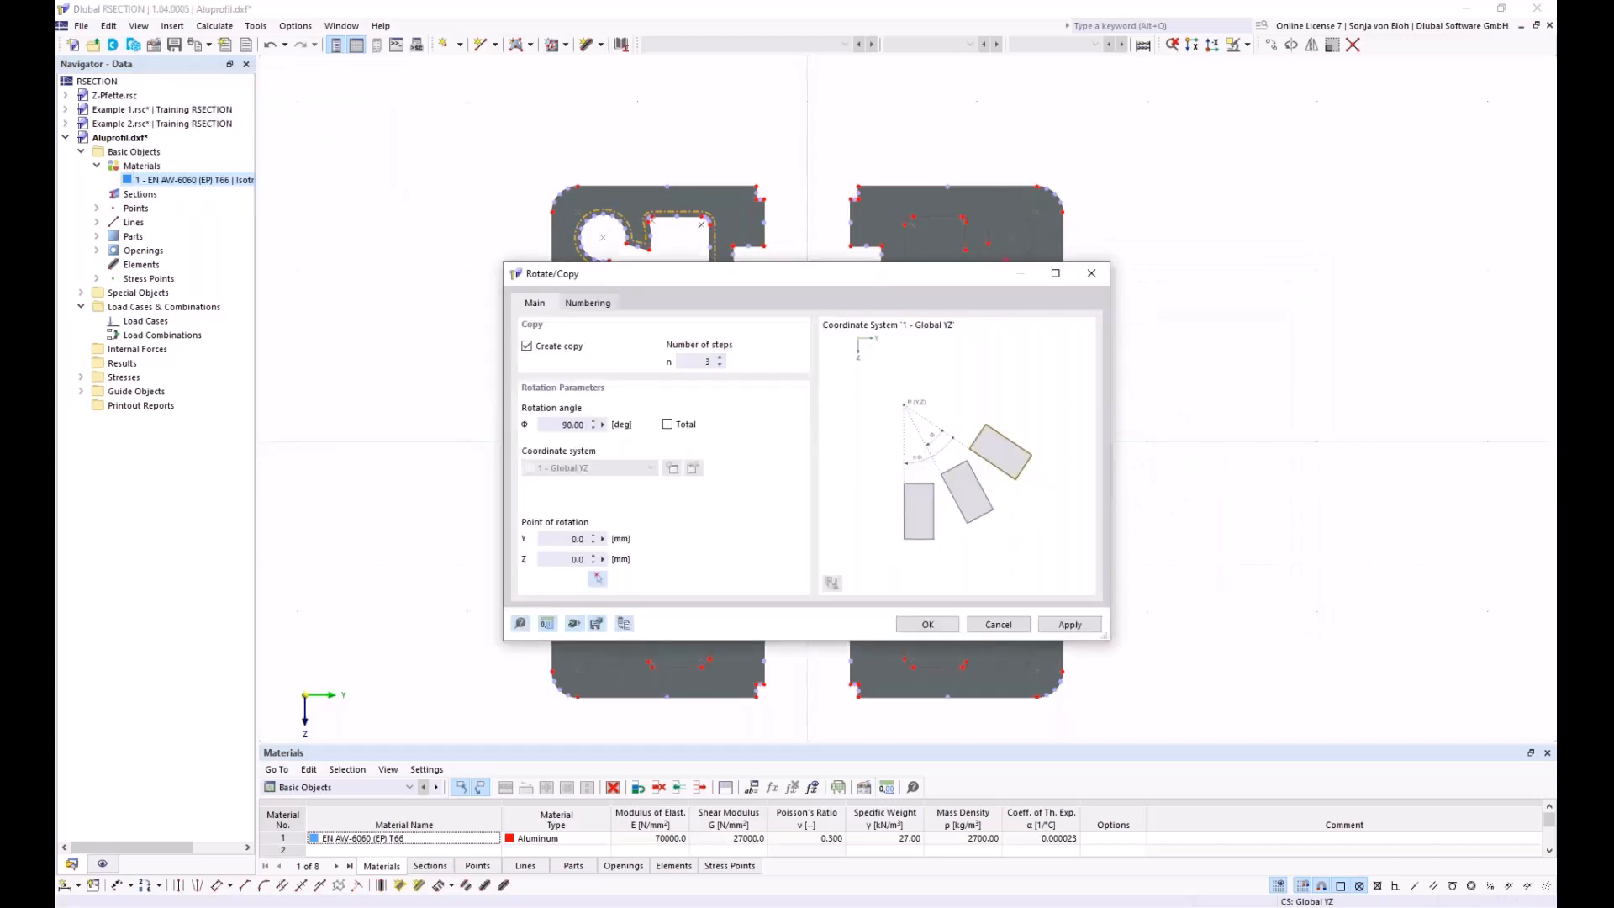
{"action": "left_click", "coordinate": [927, 626]}
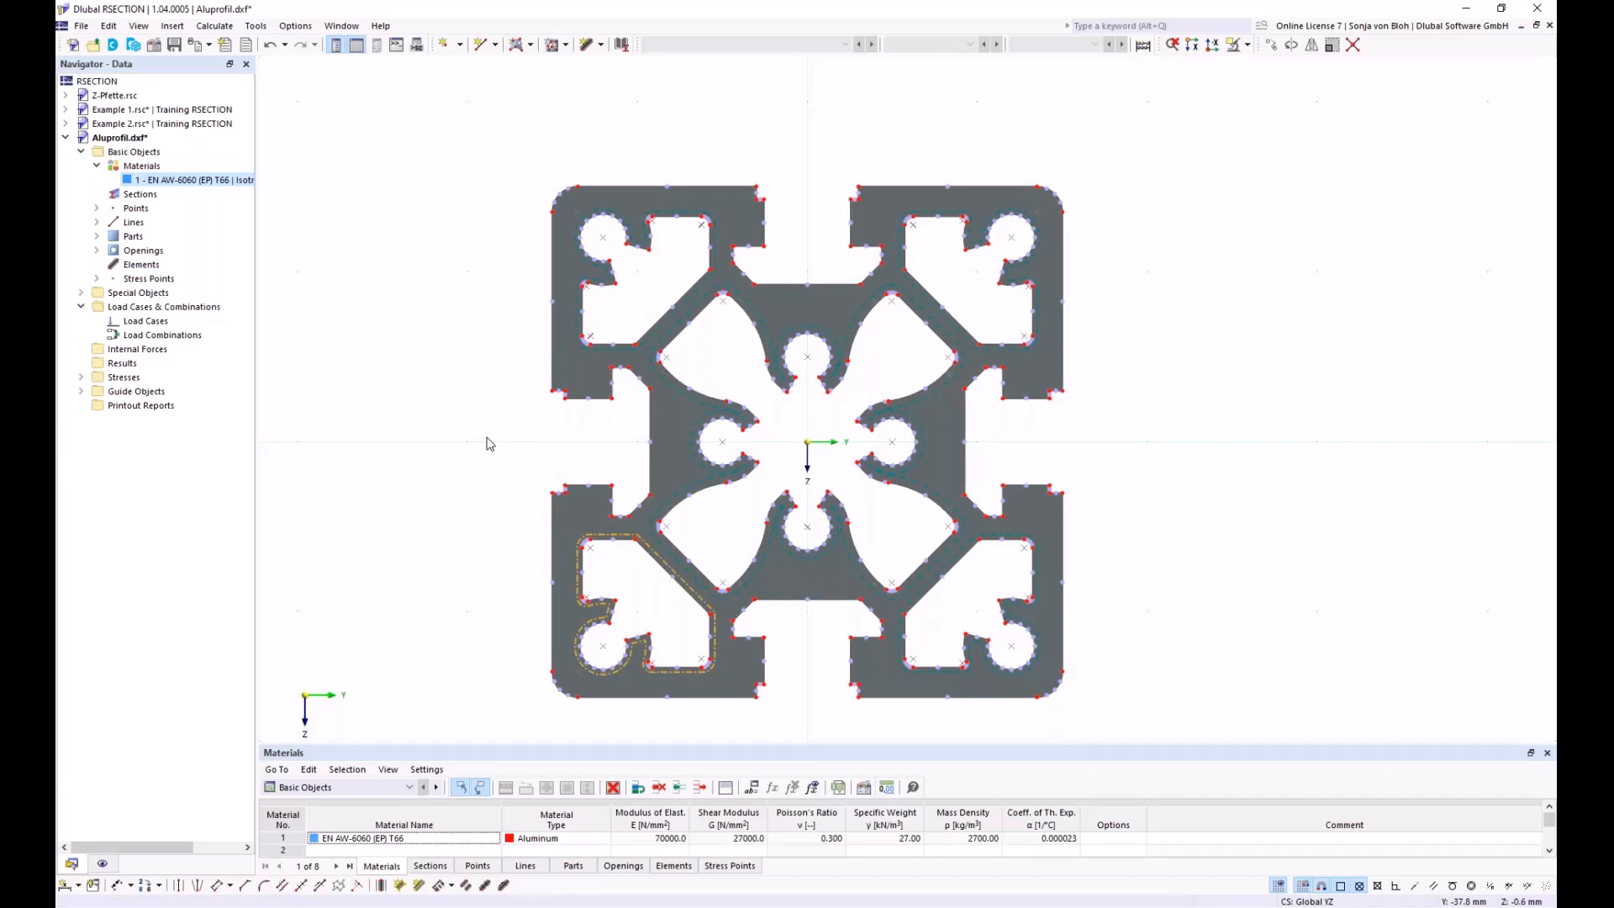
Step: Create two permanent load cases, LC1 named N and LC2 named MT
{"action": "right_click", "coordinate": [168, 323]}
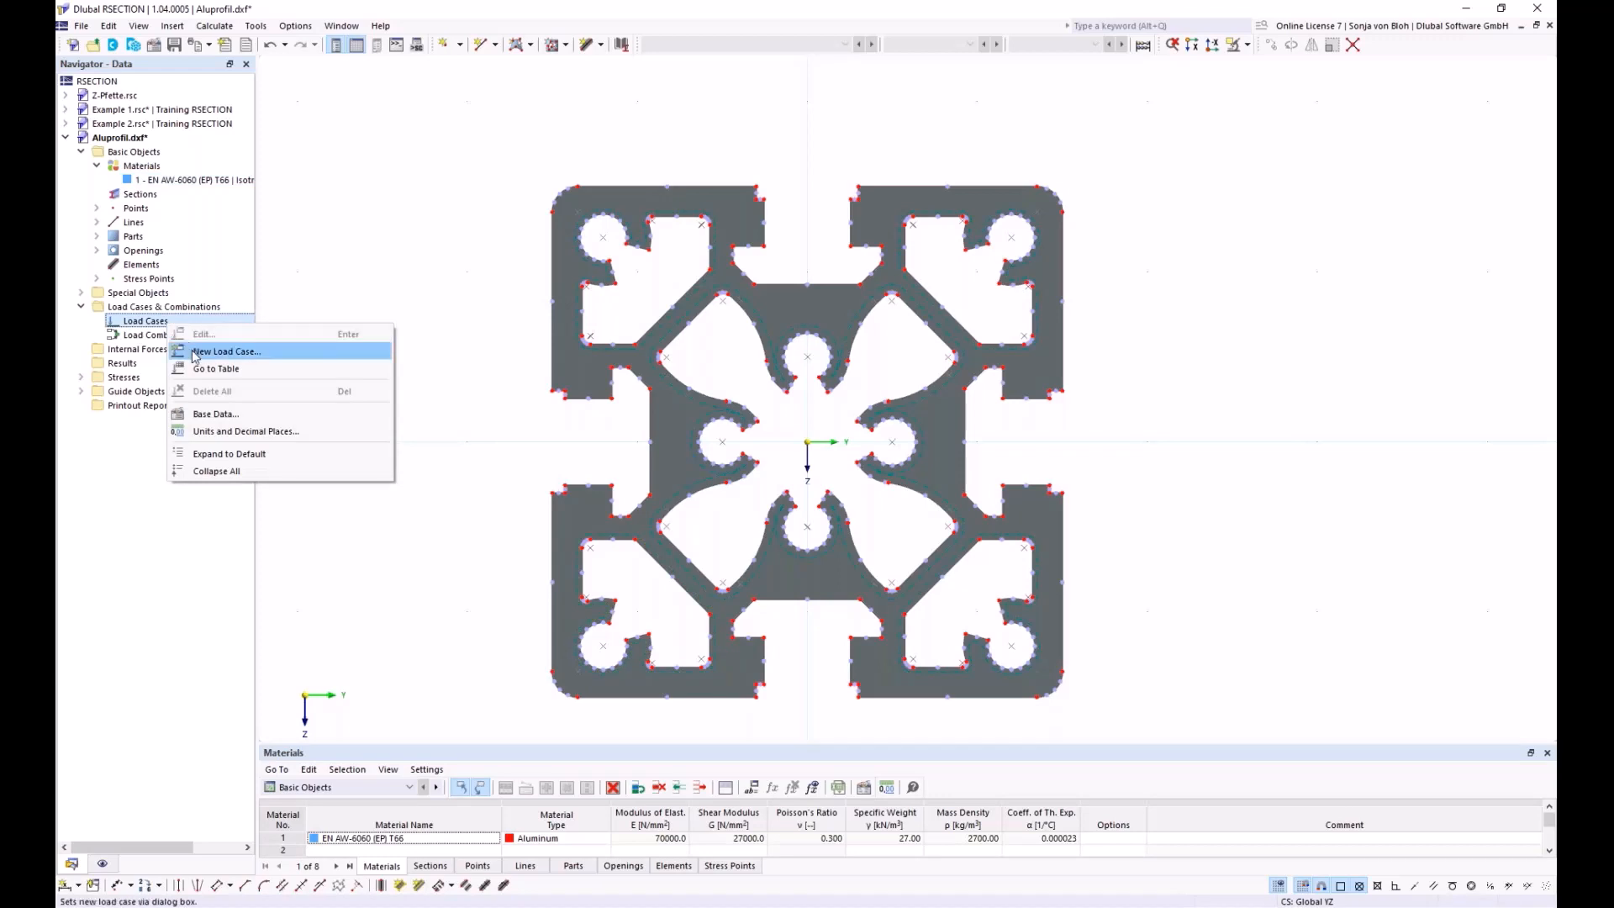
{"action": "left_click", "coordinate": [195, 352]}
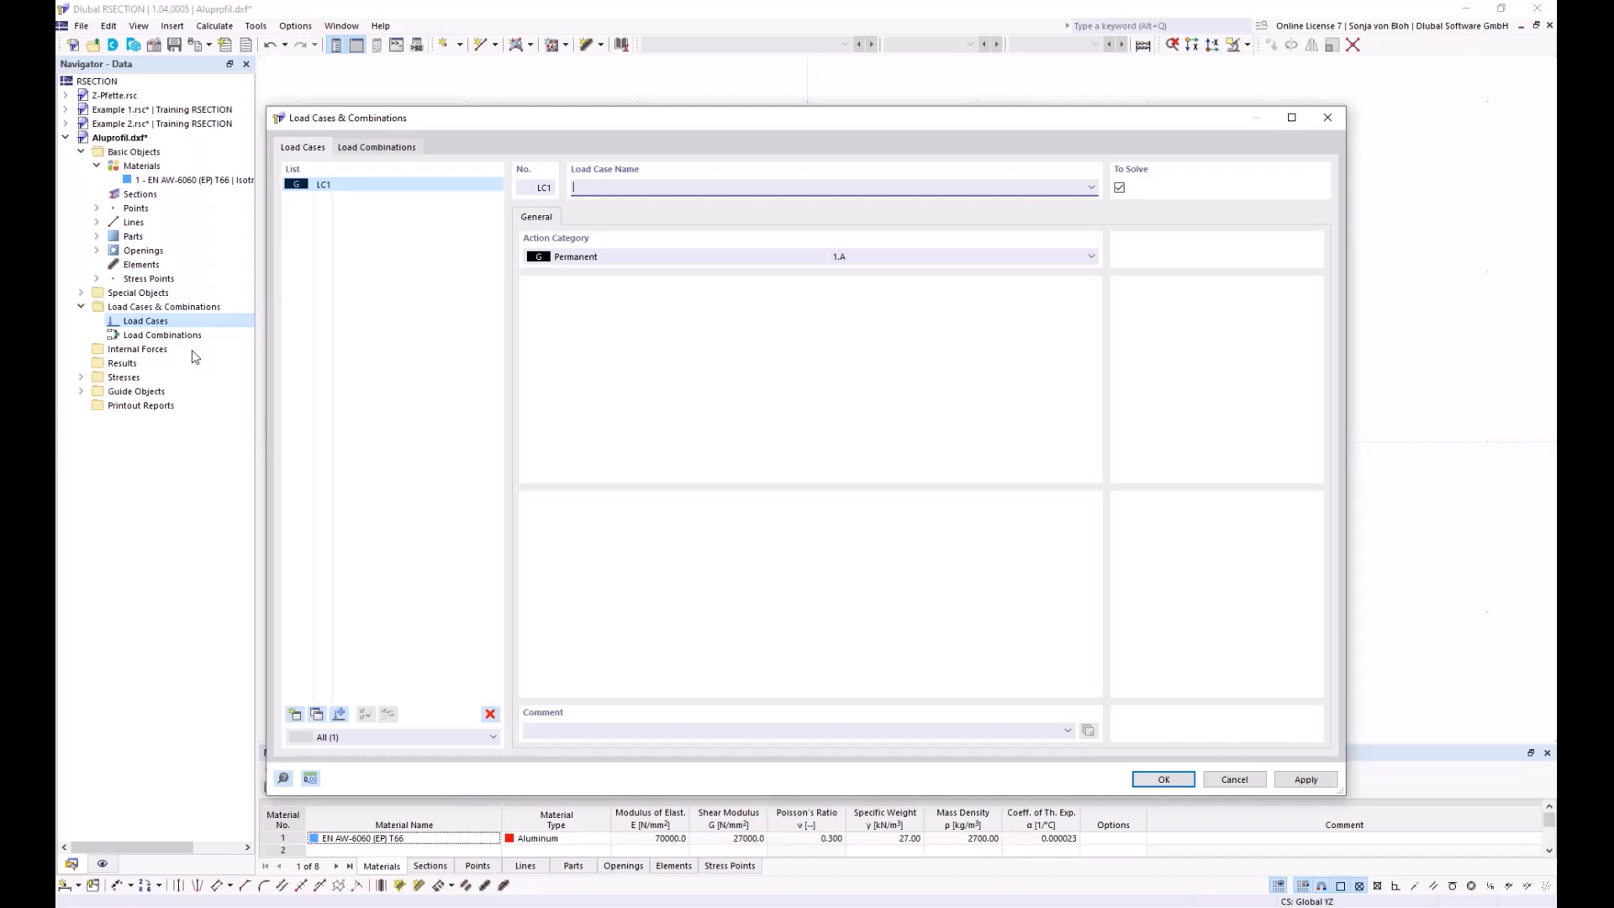
{"action": "type", "text": "N"}
{"action": "left_click", "coordinate": [295, 714]}
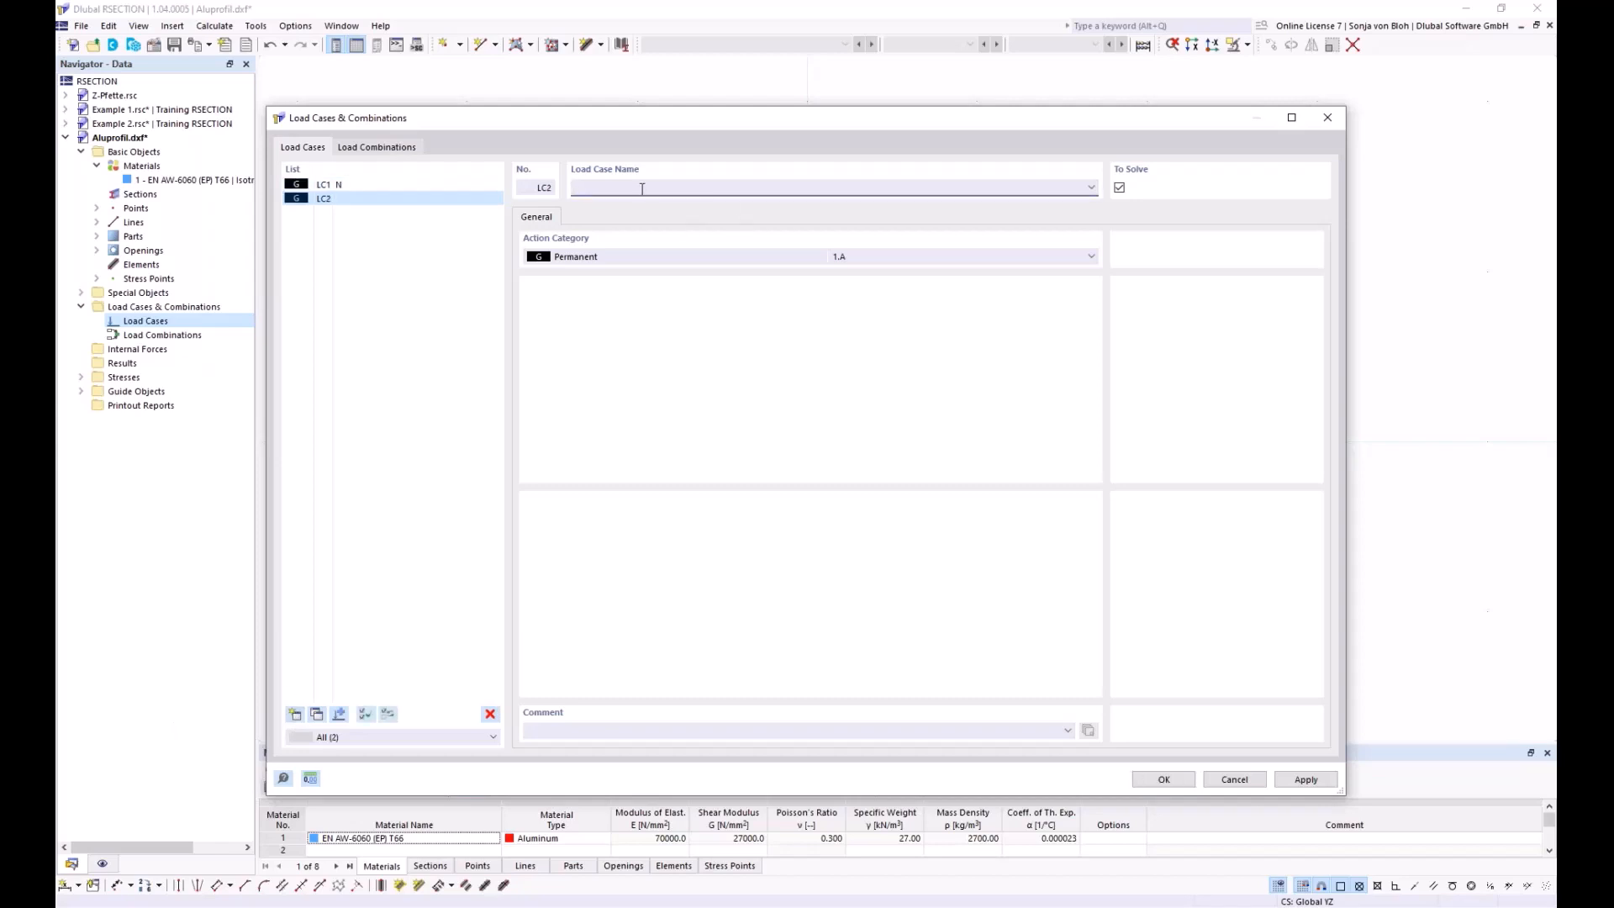
{"action": "type", "text": "MT"}
{"action": "left_click", "coordinate": [1163, 781]}
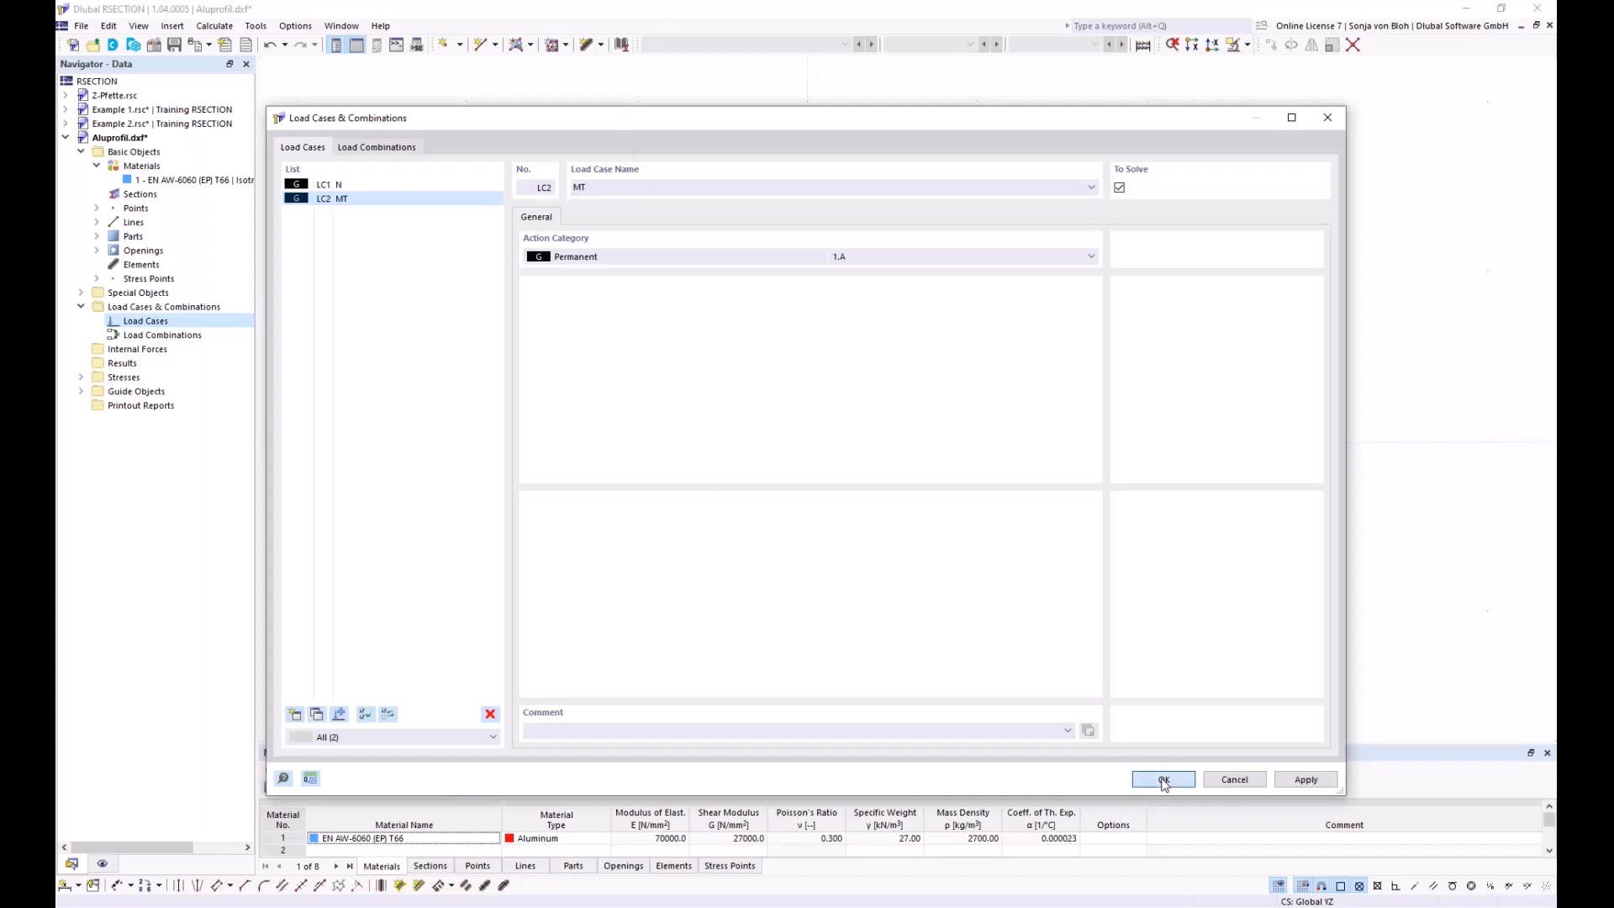
{"action": "left_click", "coordinate": [1161, 779]}
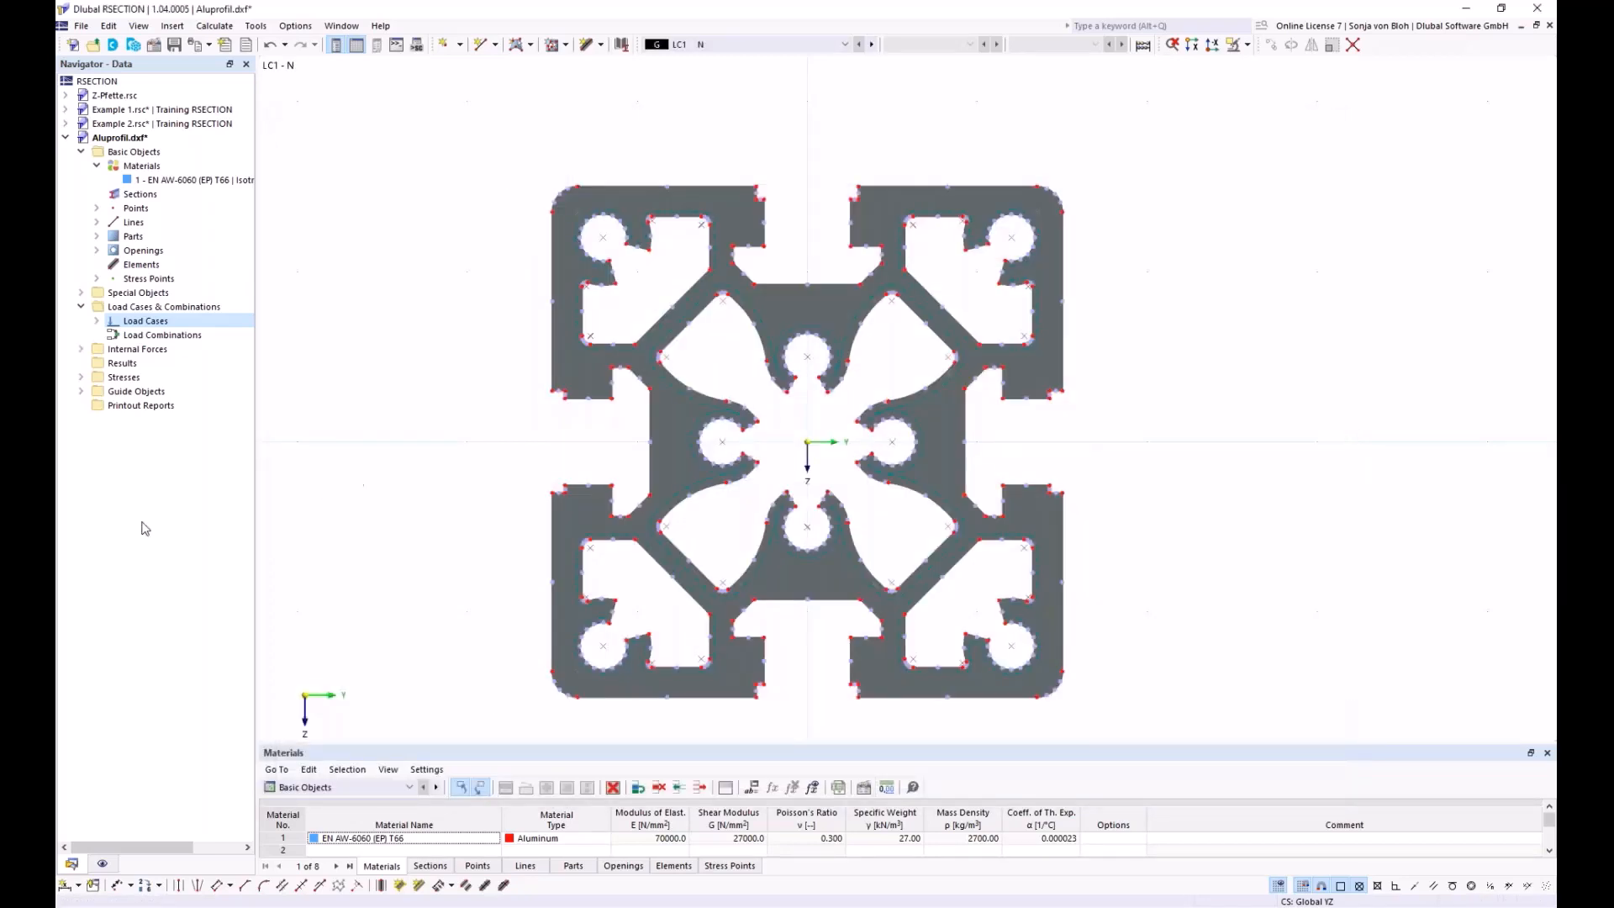
Step: Define internal forces for LC1 on member 1 with an axial force N of -10 kN and apply them
{"action": "left_click", "coordinate": [81, 349]}
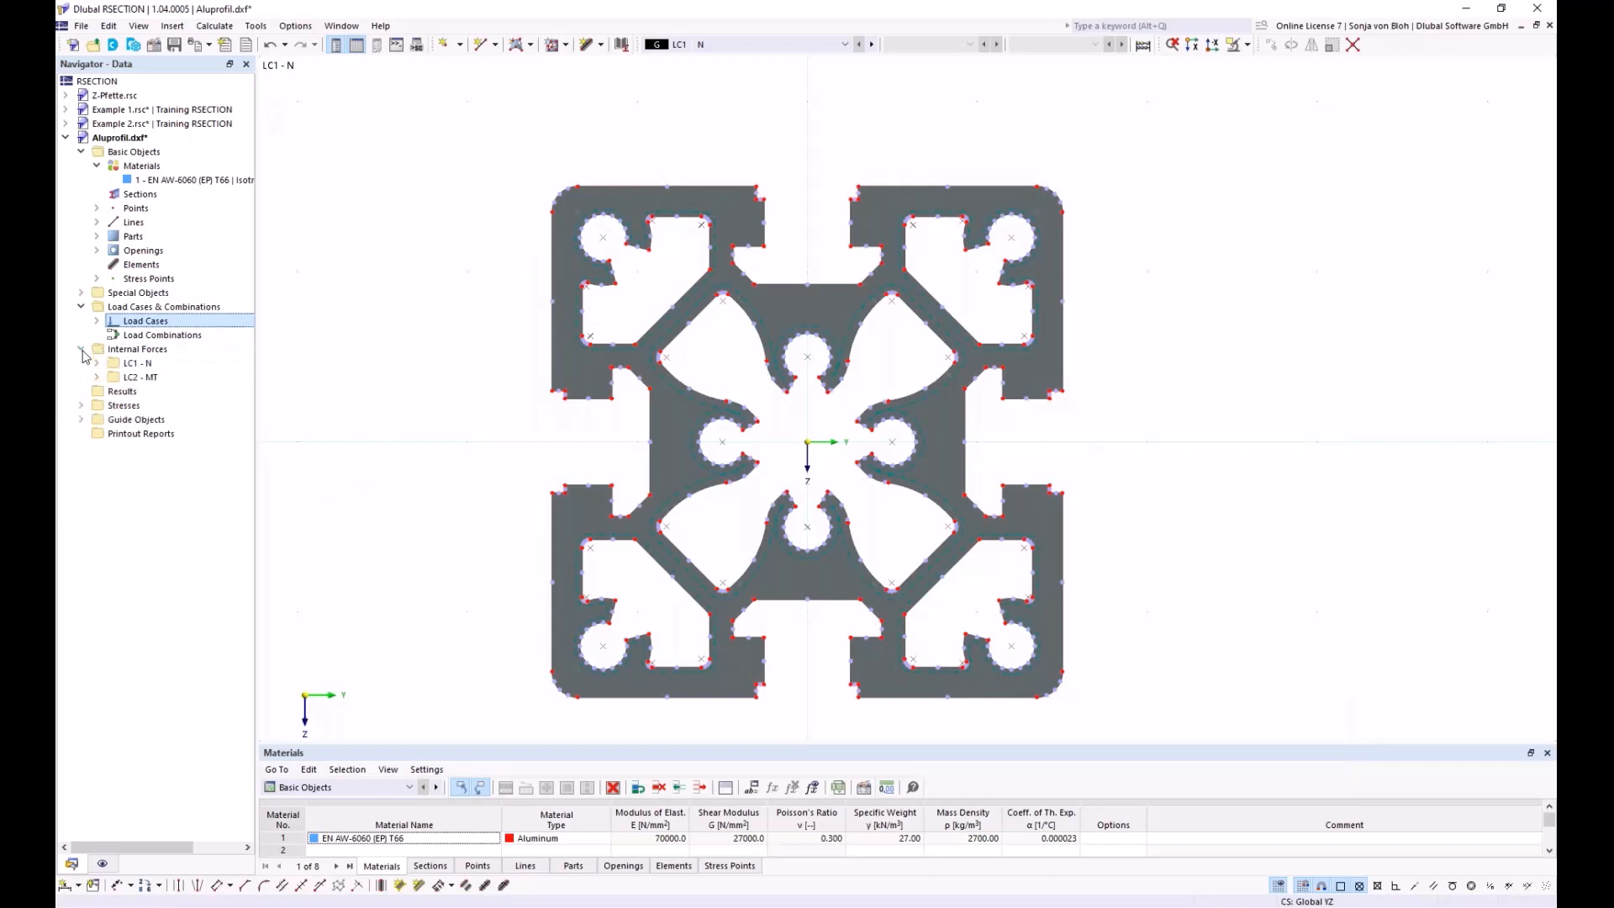
{"action": "left_click", "coordinate": [97, 363]}
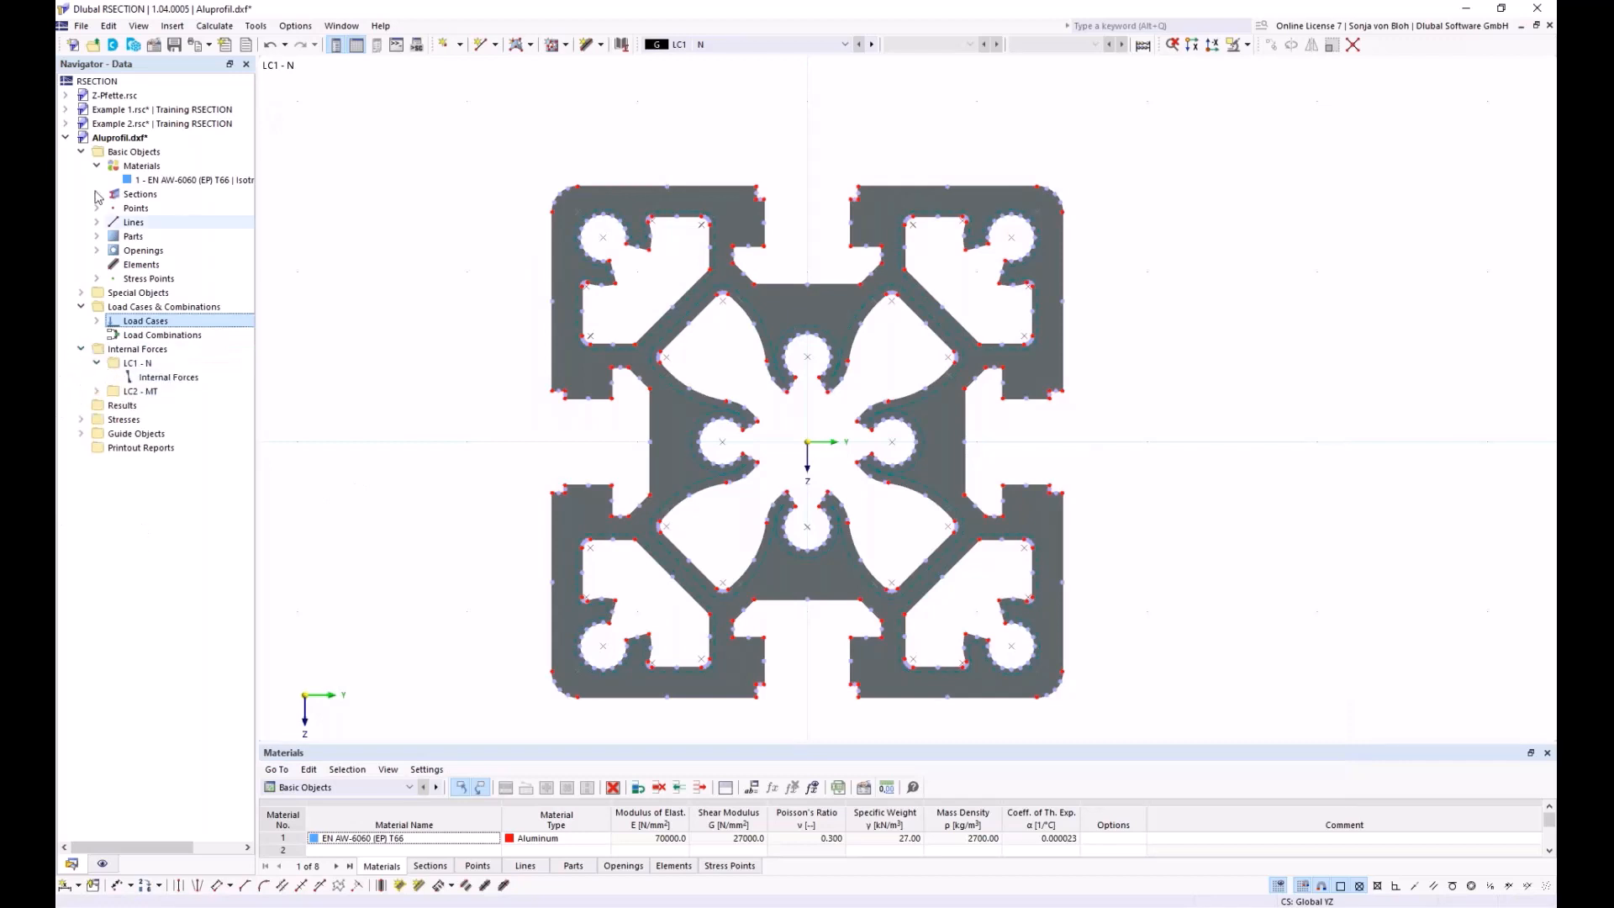
{"action": "double_click", "coordinate": [173, 379]}
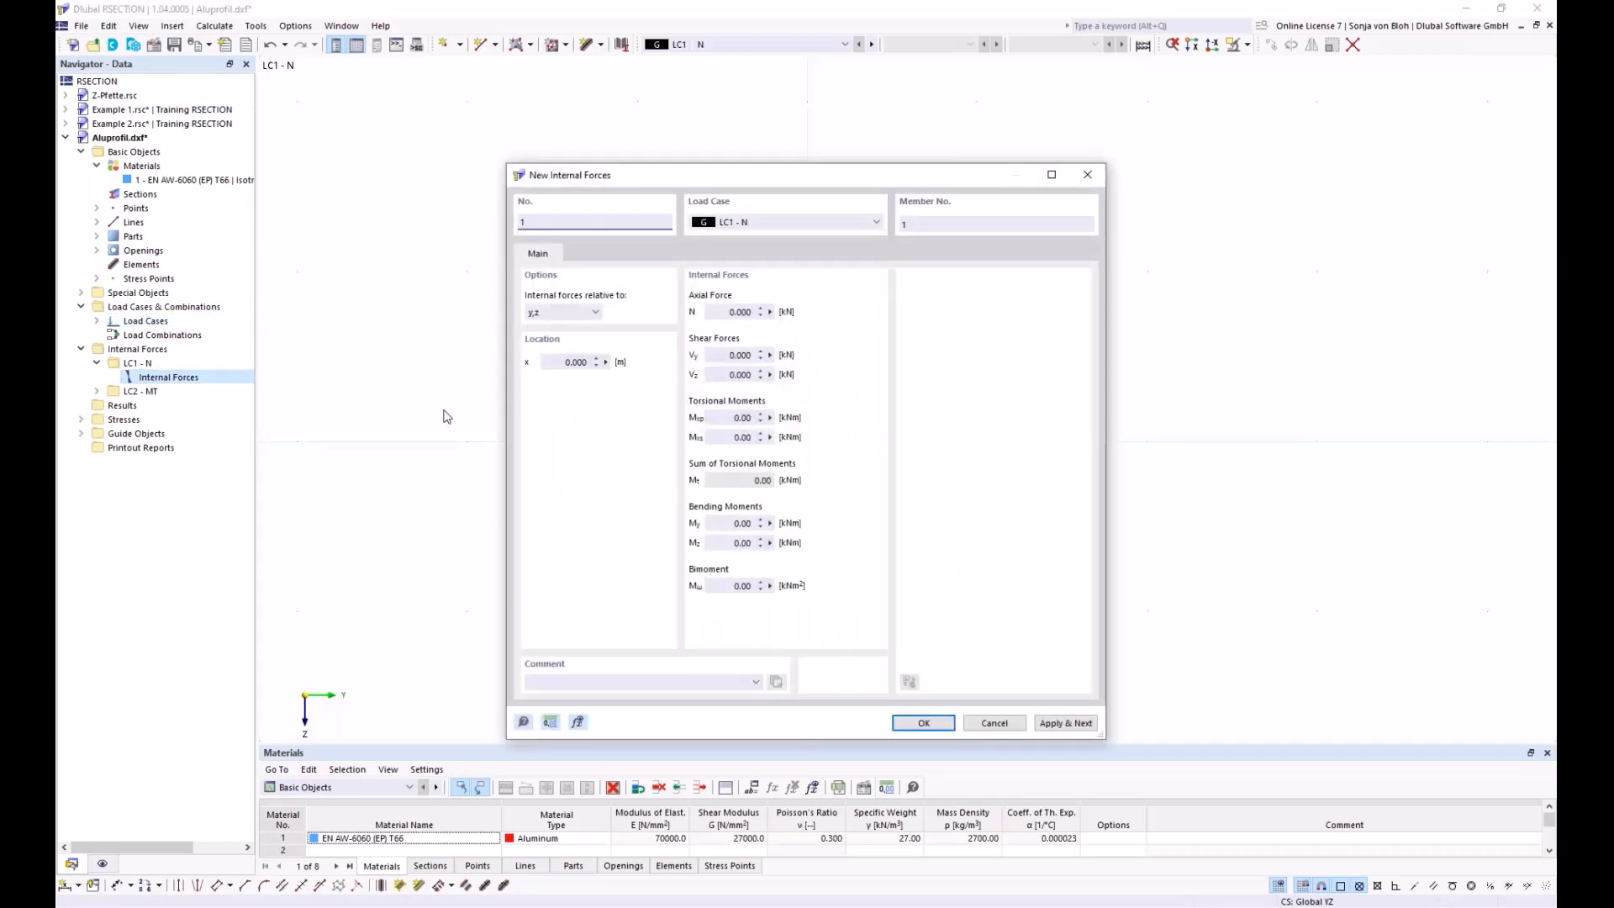
{"action": "left_click", "coordinate": [716, 310]}
{"action": "type", "text": "-10"}
{"action": "left_click", "coordinate": [1049, 724]}
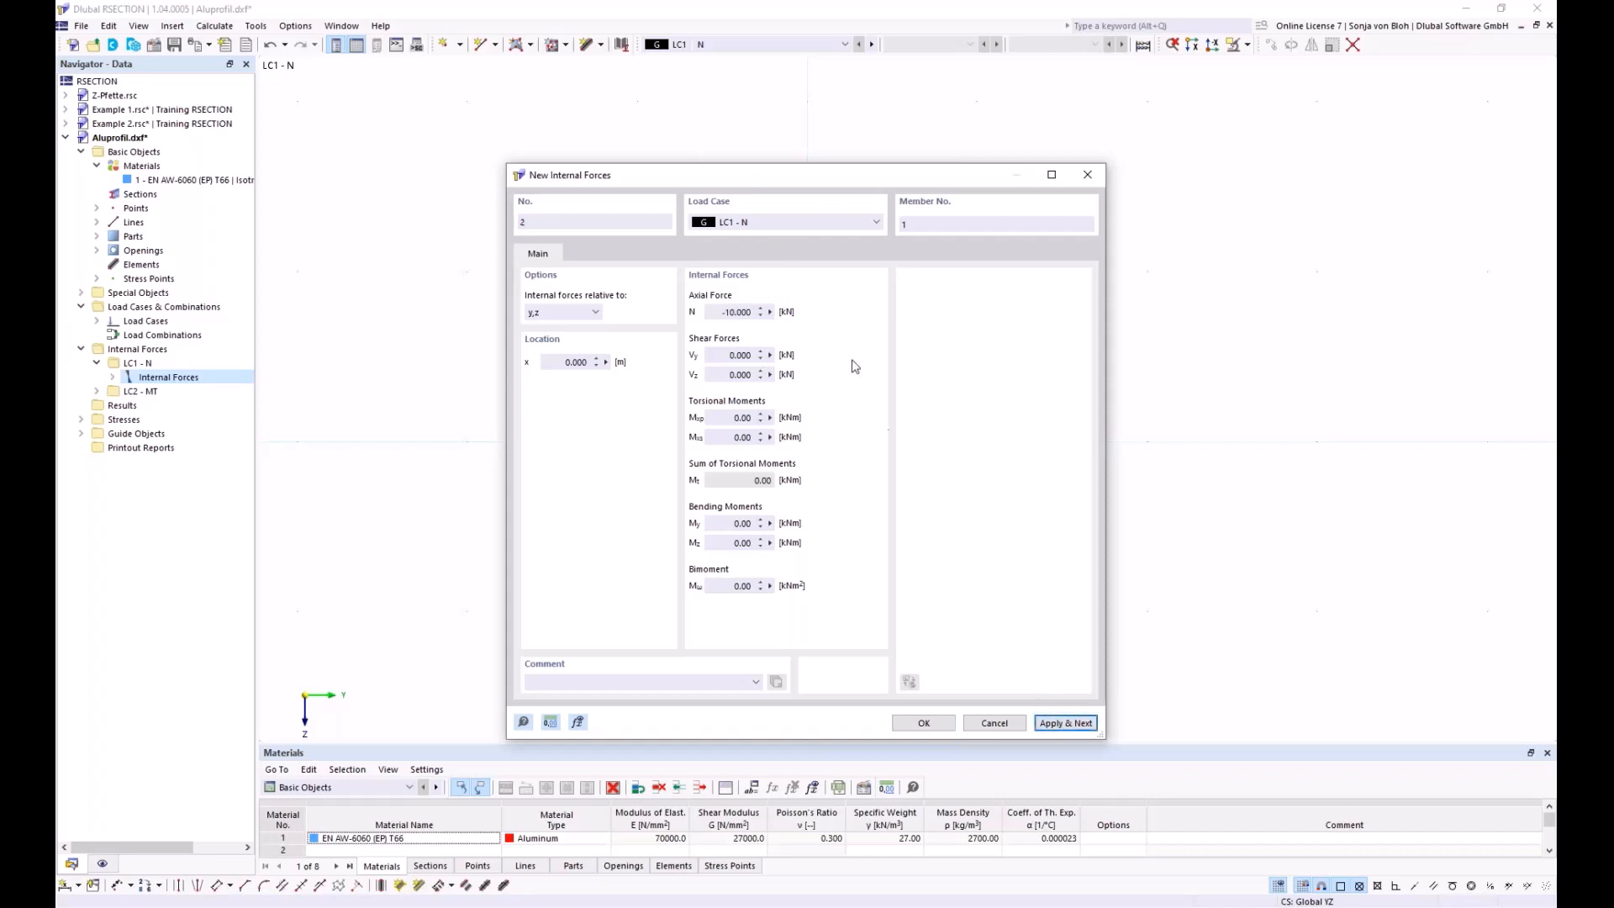
Step: Define internal forces for load case LC2 on member 1 with a primary torsional moment of 0.3 kNm
{"action": "left_click", "coordinate": [799, 221]}
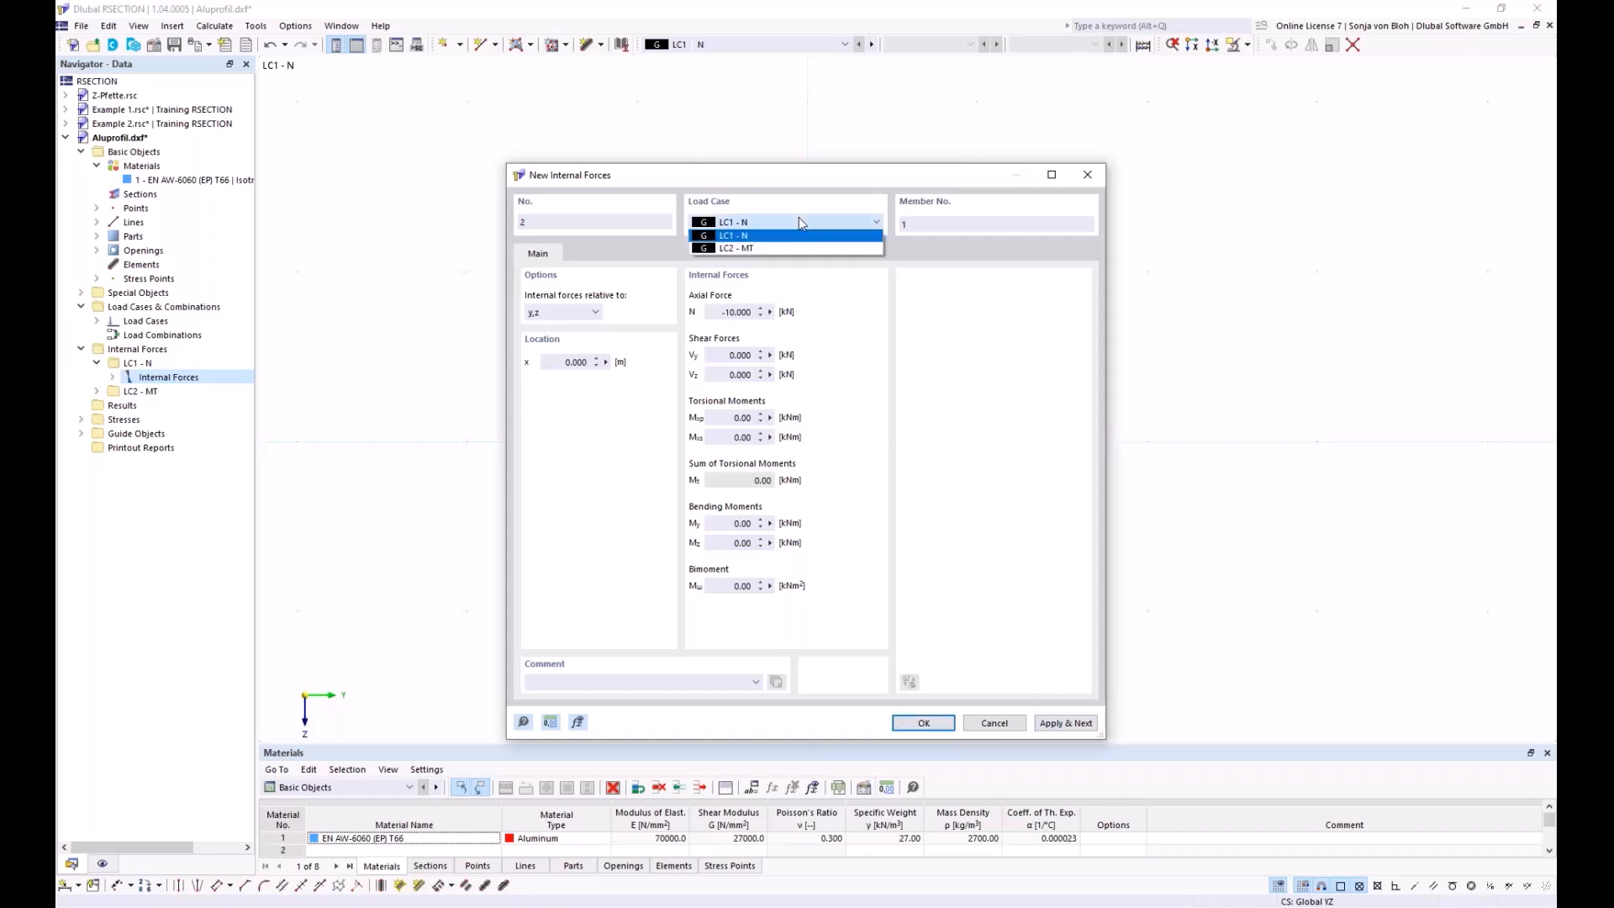
{"action": "left_click", "coordinate": [727, 249]}
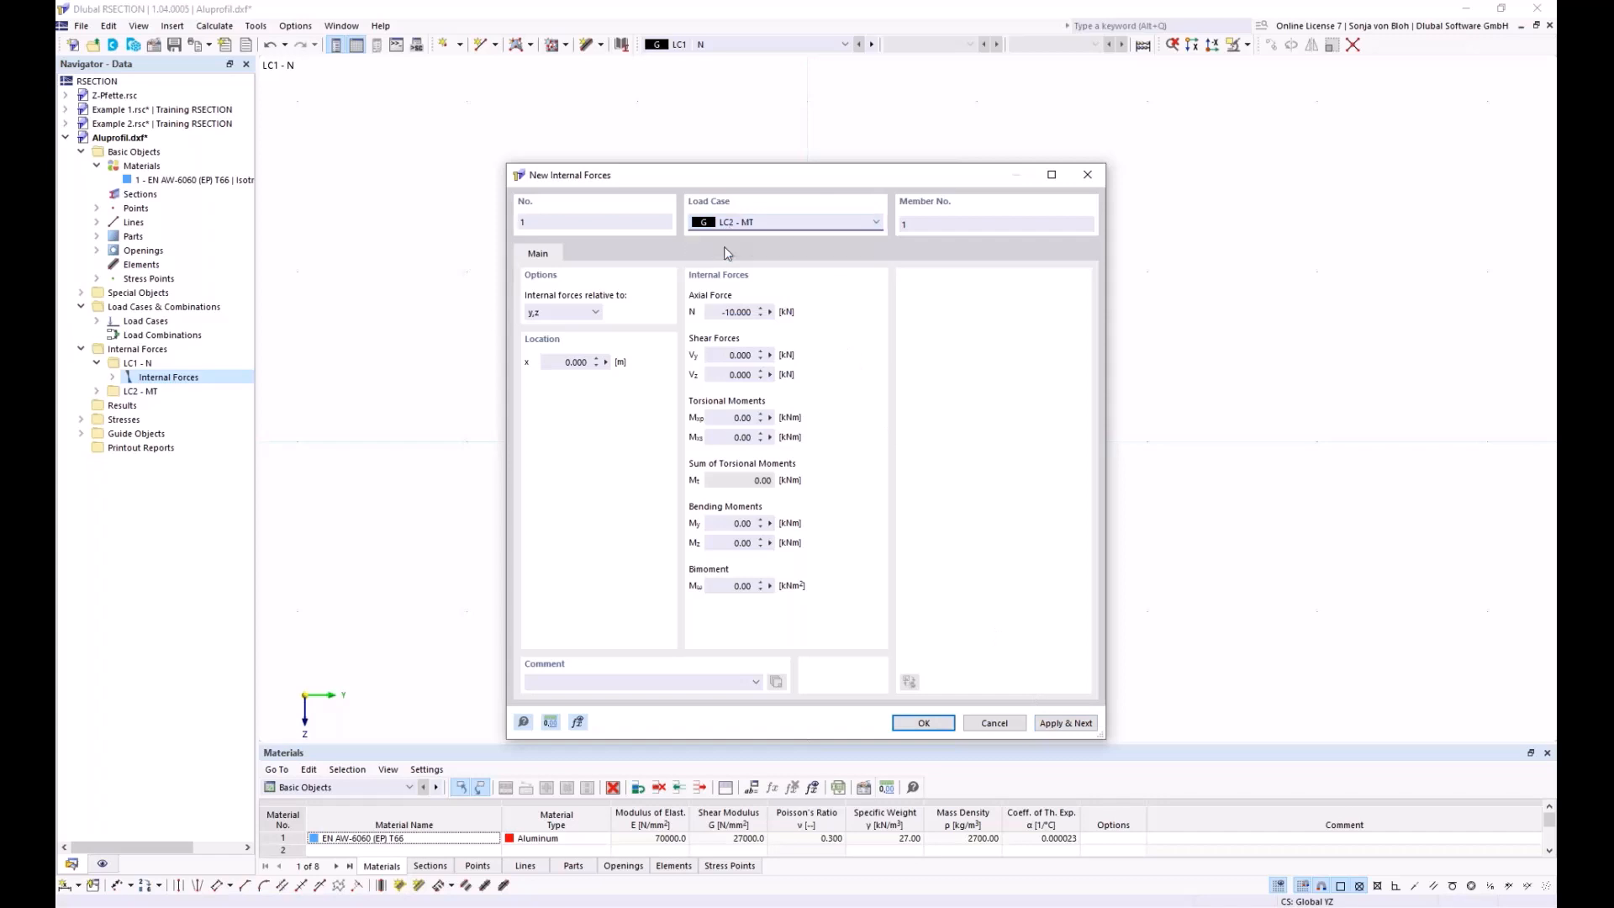
{"action": "left_click", "coordinate": [733, 418]}
{"action": "type", "text": "0,3"}
{"action": "left_click", "coordinate": [924, 722]}
Step: Calculate all results and enlarge the results table with the section properties displayed
{"action": "left_click", "coordinate": [232, 28]}
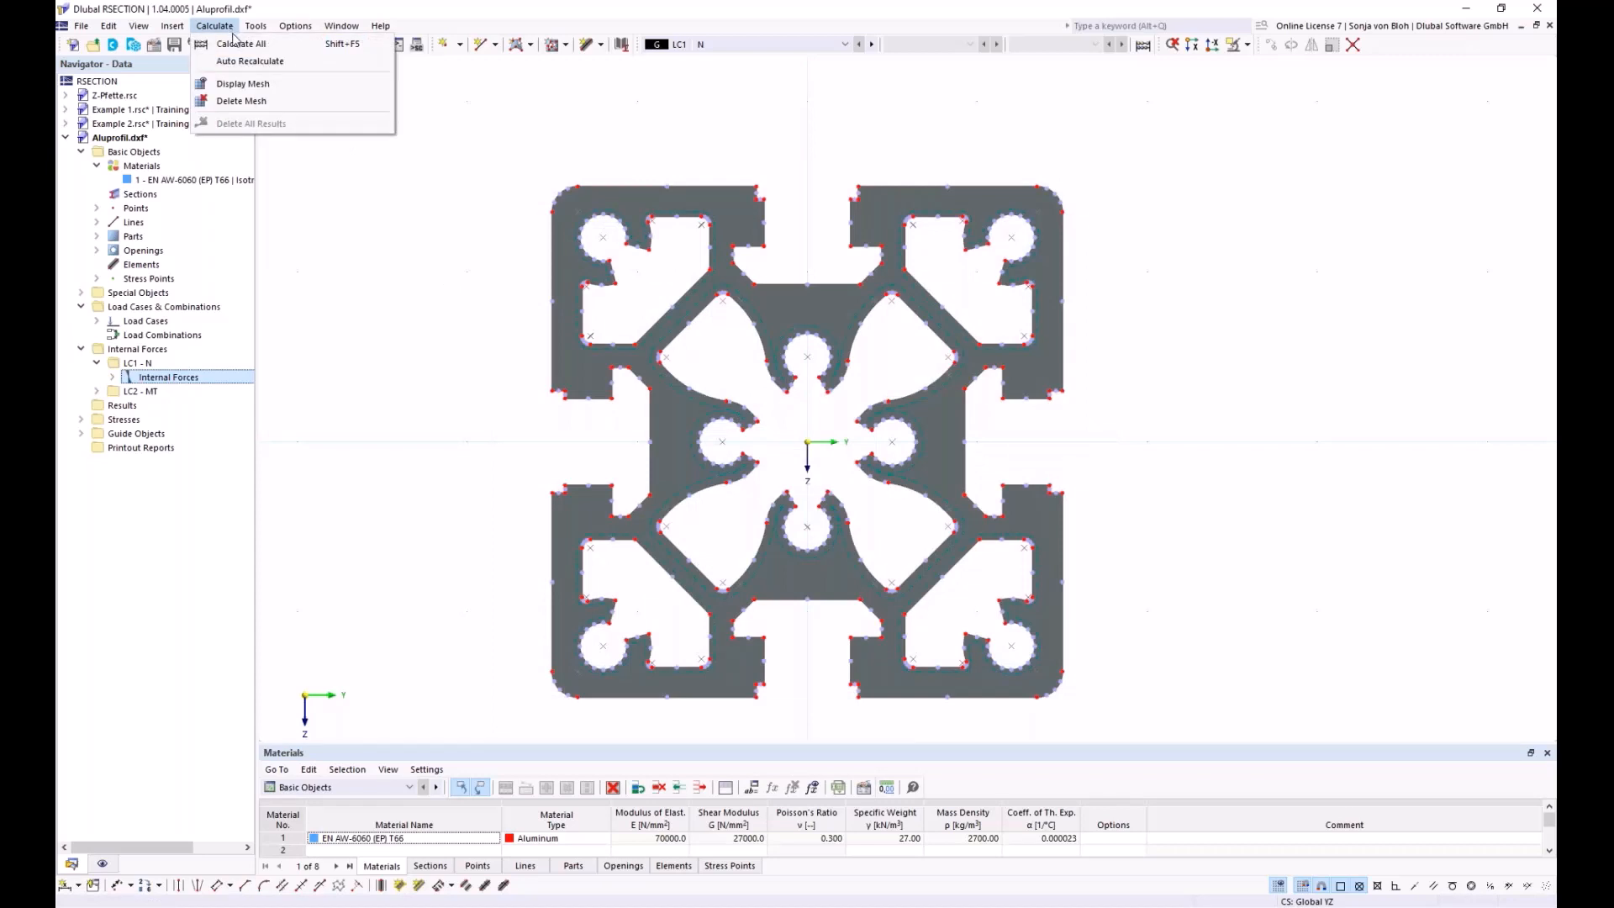
{"action": "left_click", "coordinate": [232, 44]}
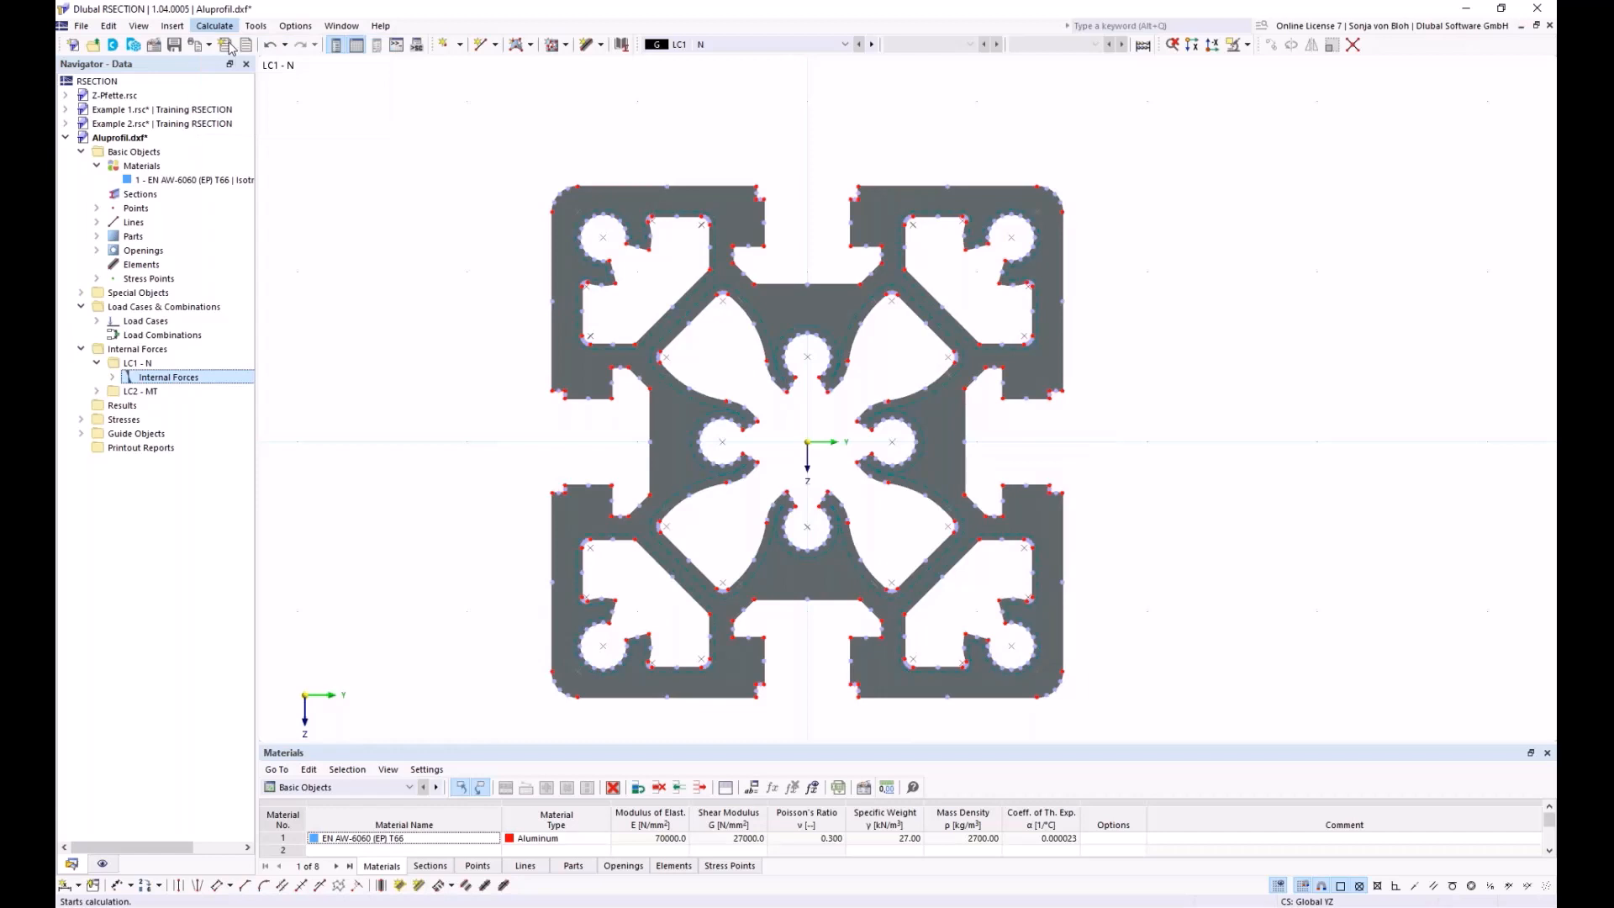
{"action": "middle_click_drag", "start_coordinate": [359, 464], "coordinate": [393, 427]}
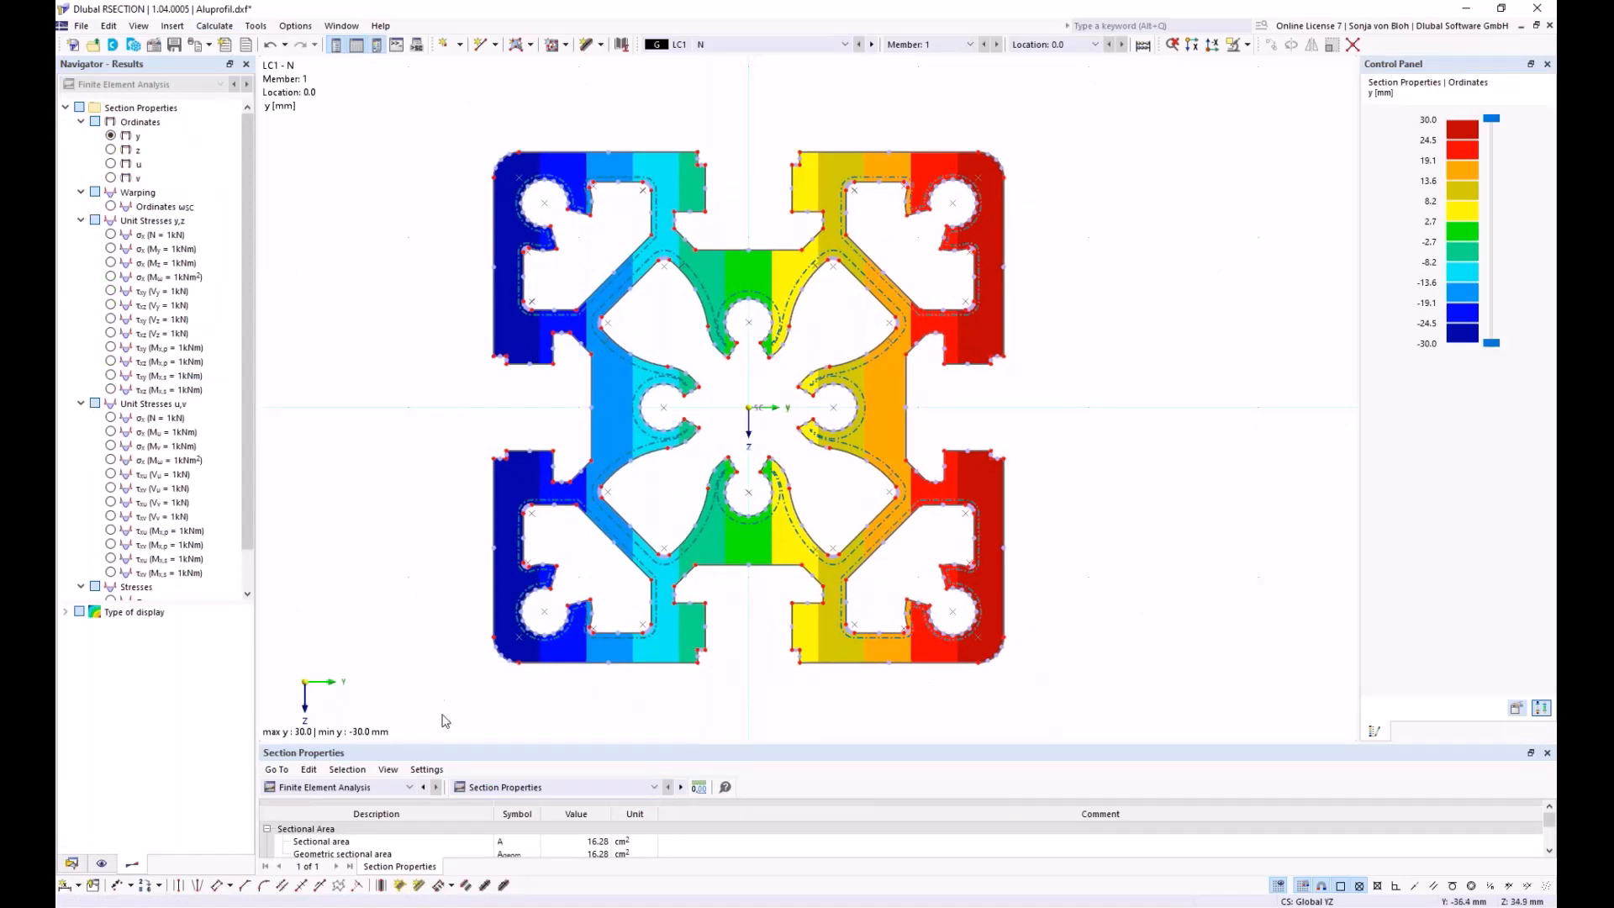
{"action": "left_click_drag", "start_coordinate": [419, 735], "coordinate": [419, 629]}
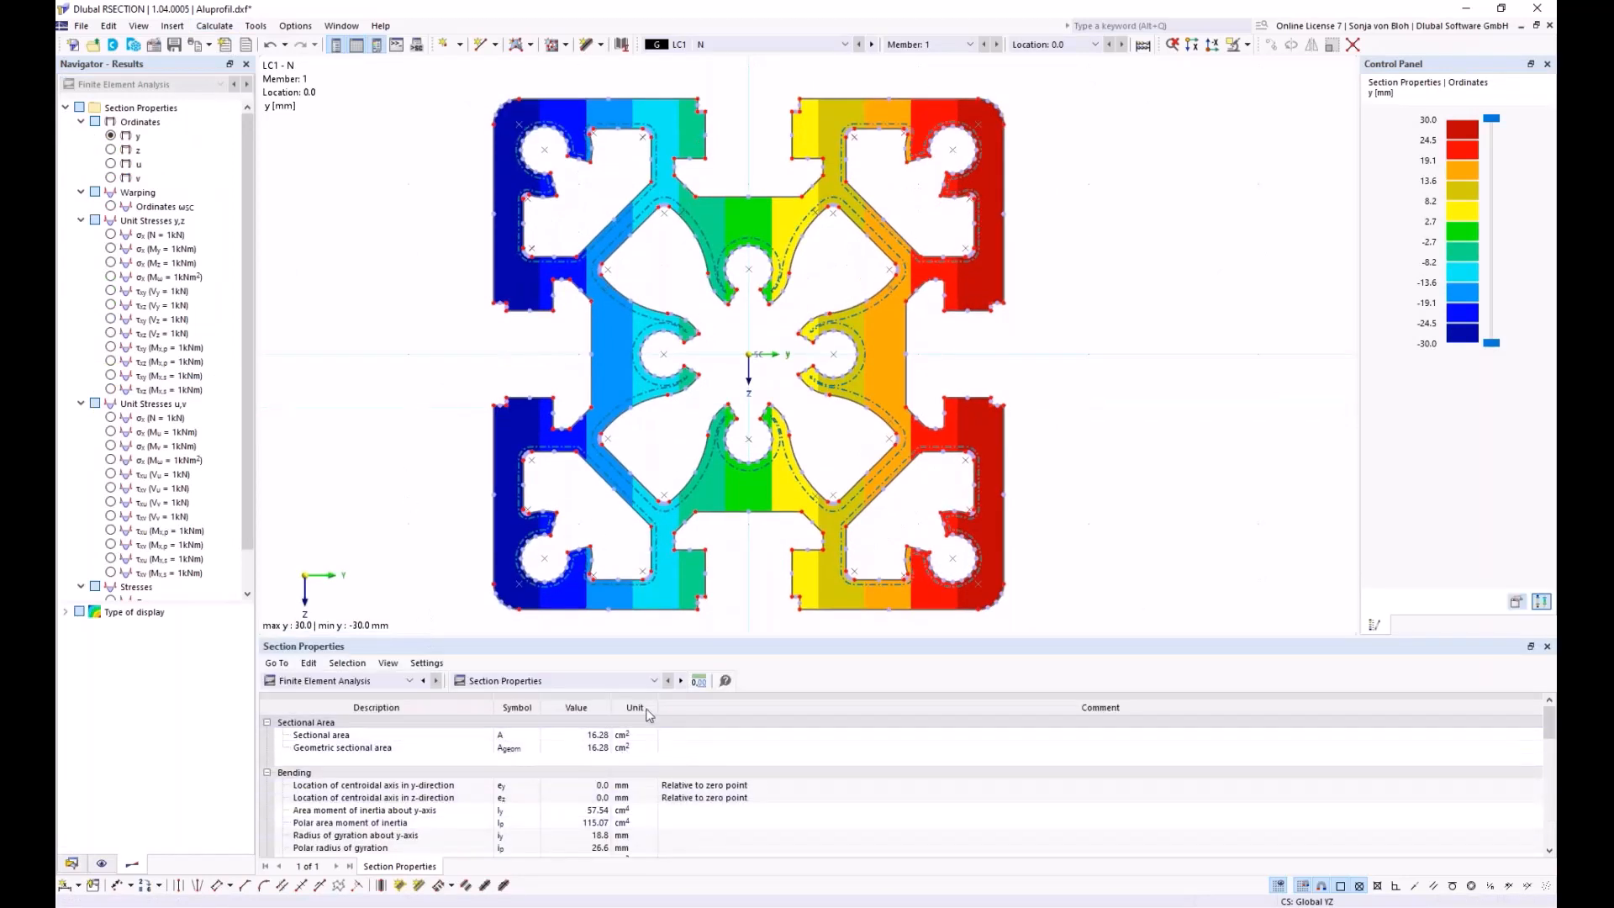
{"action": "left_click", "coordinate": [652, 682]}
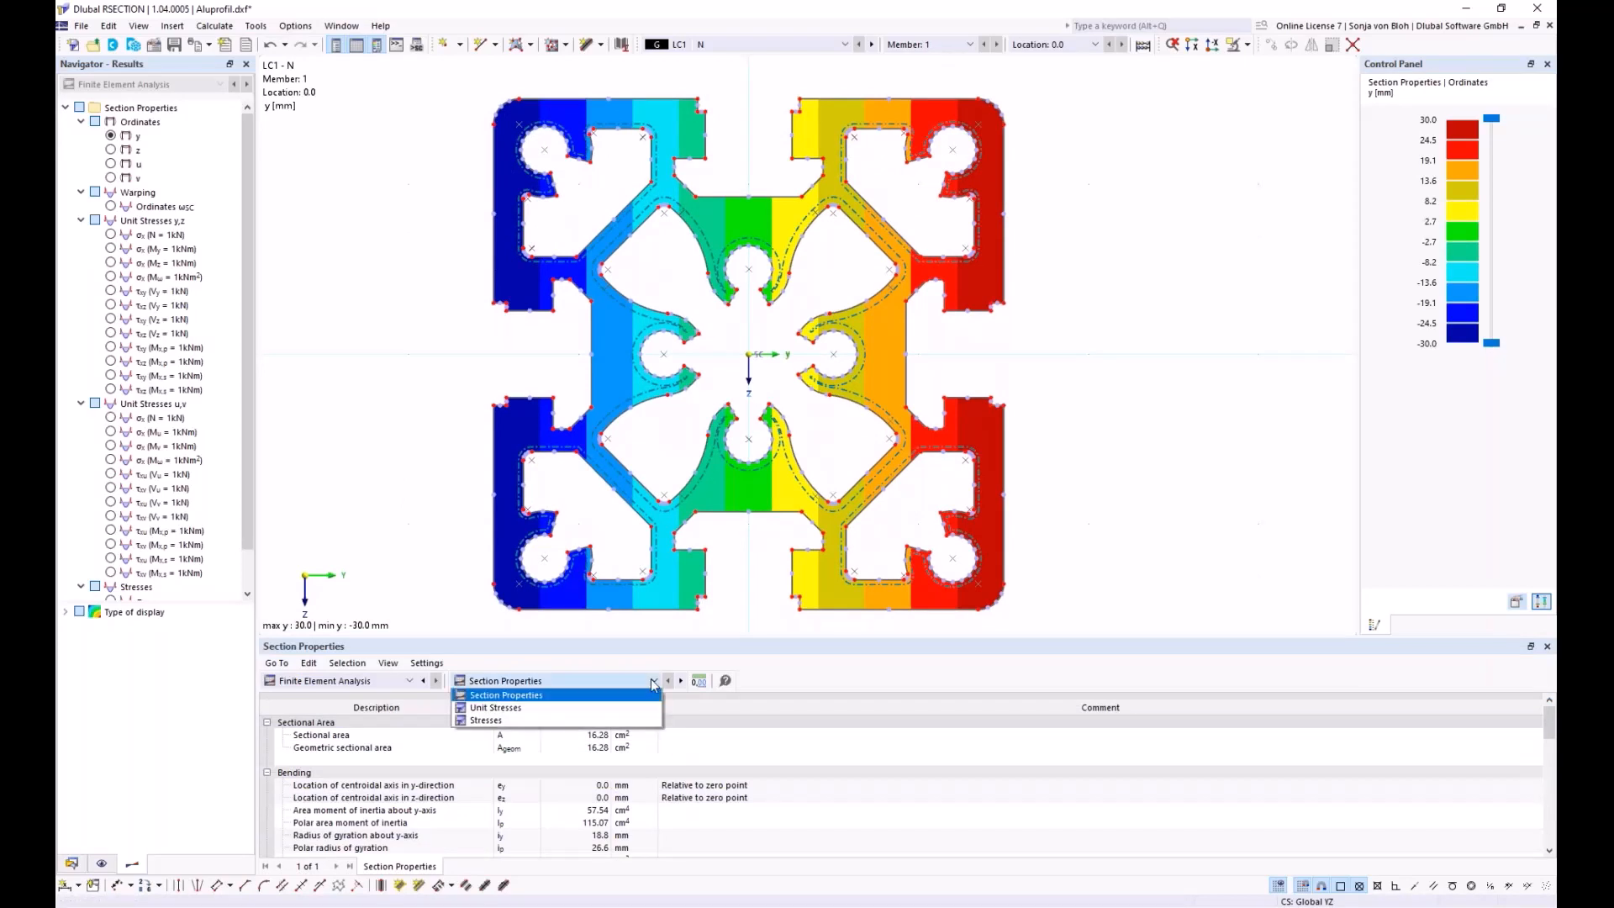
{"action": "left_click", "coordinate": [509, 697]}
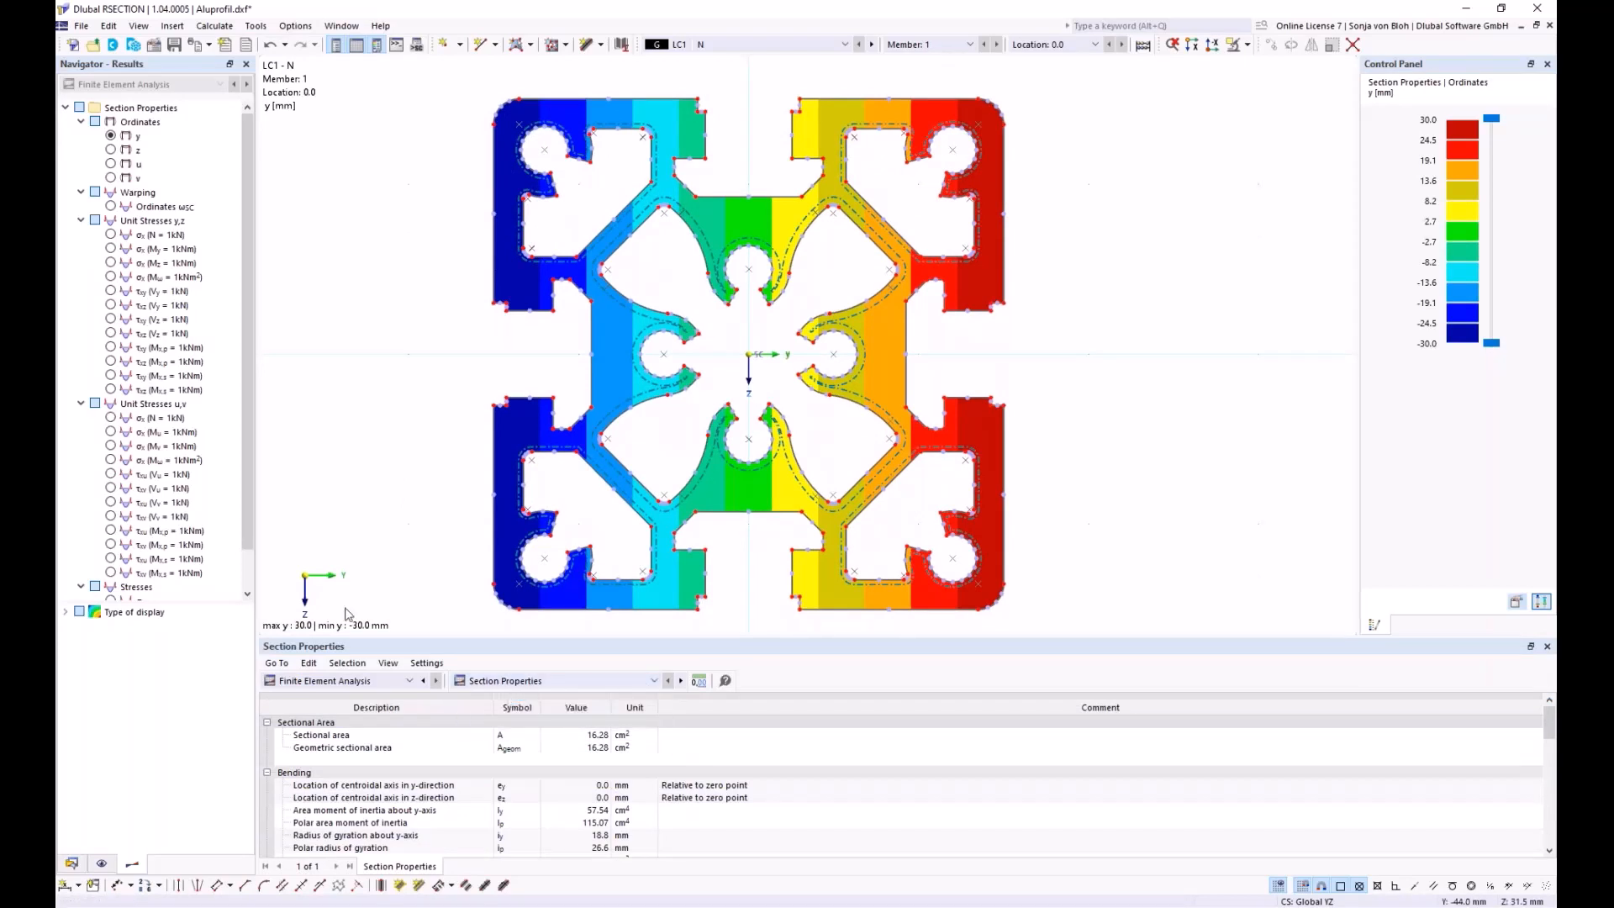
Step: Display the σx,tot and τtot stresses for LC1, and switch to LC2 to inspect its τtot distribution
{"action": "left_click_drag", "start_coordinate": [247, 523], "coordinate": [252, 570]}
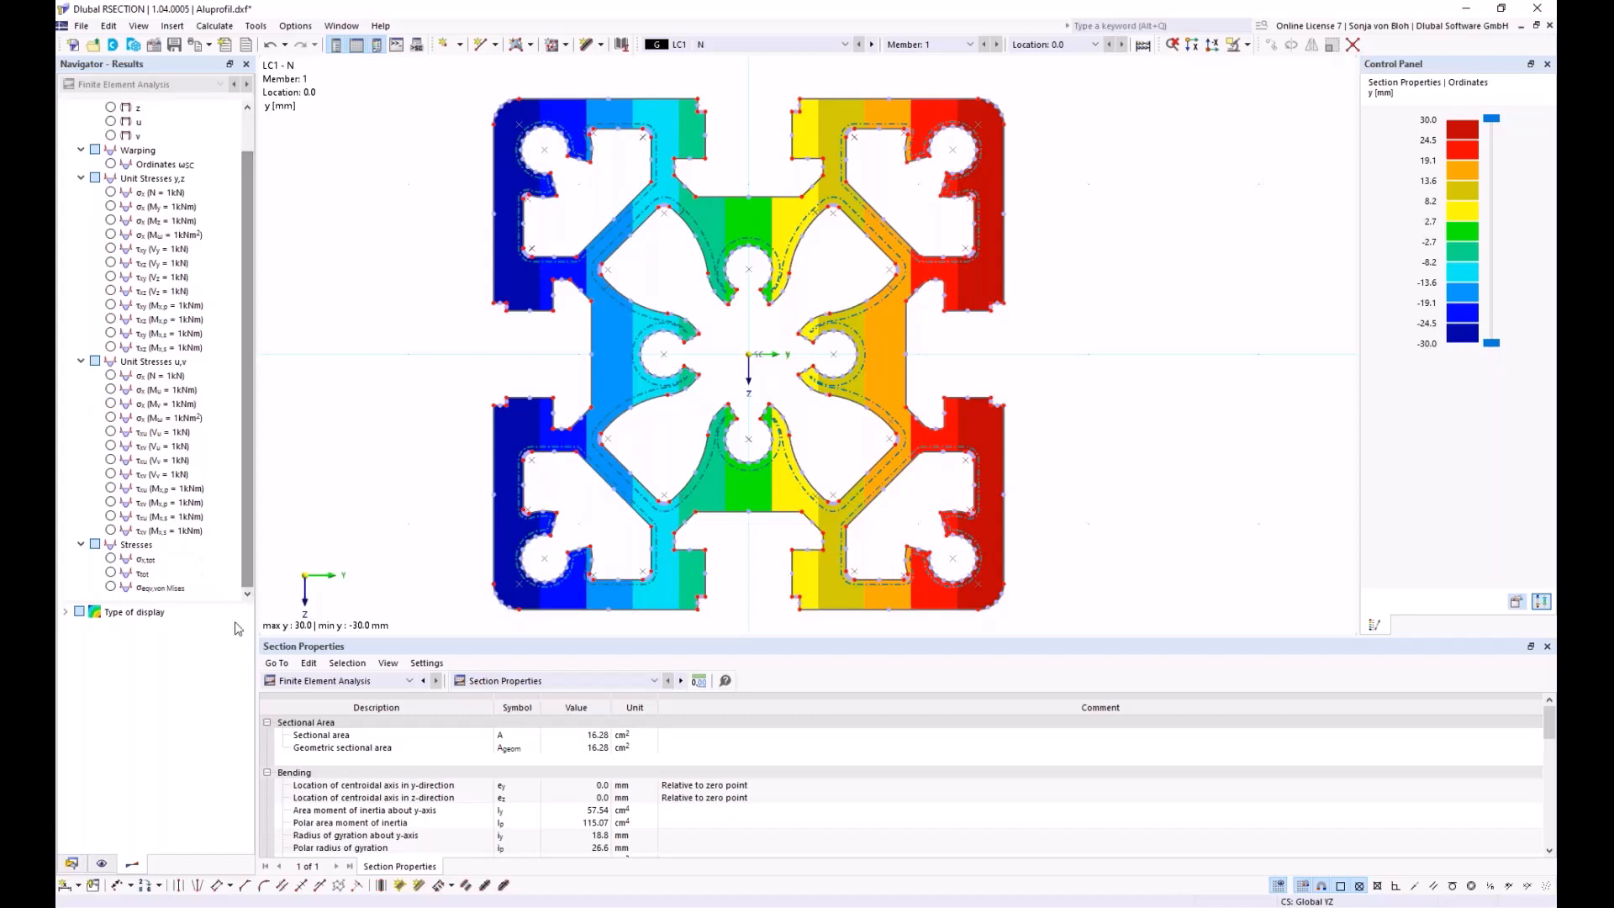
{"action": "left_click", "coordinate": [111, 560]}
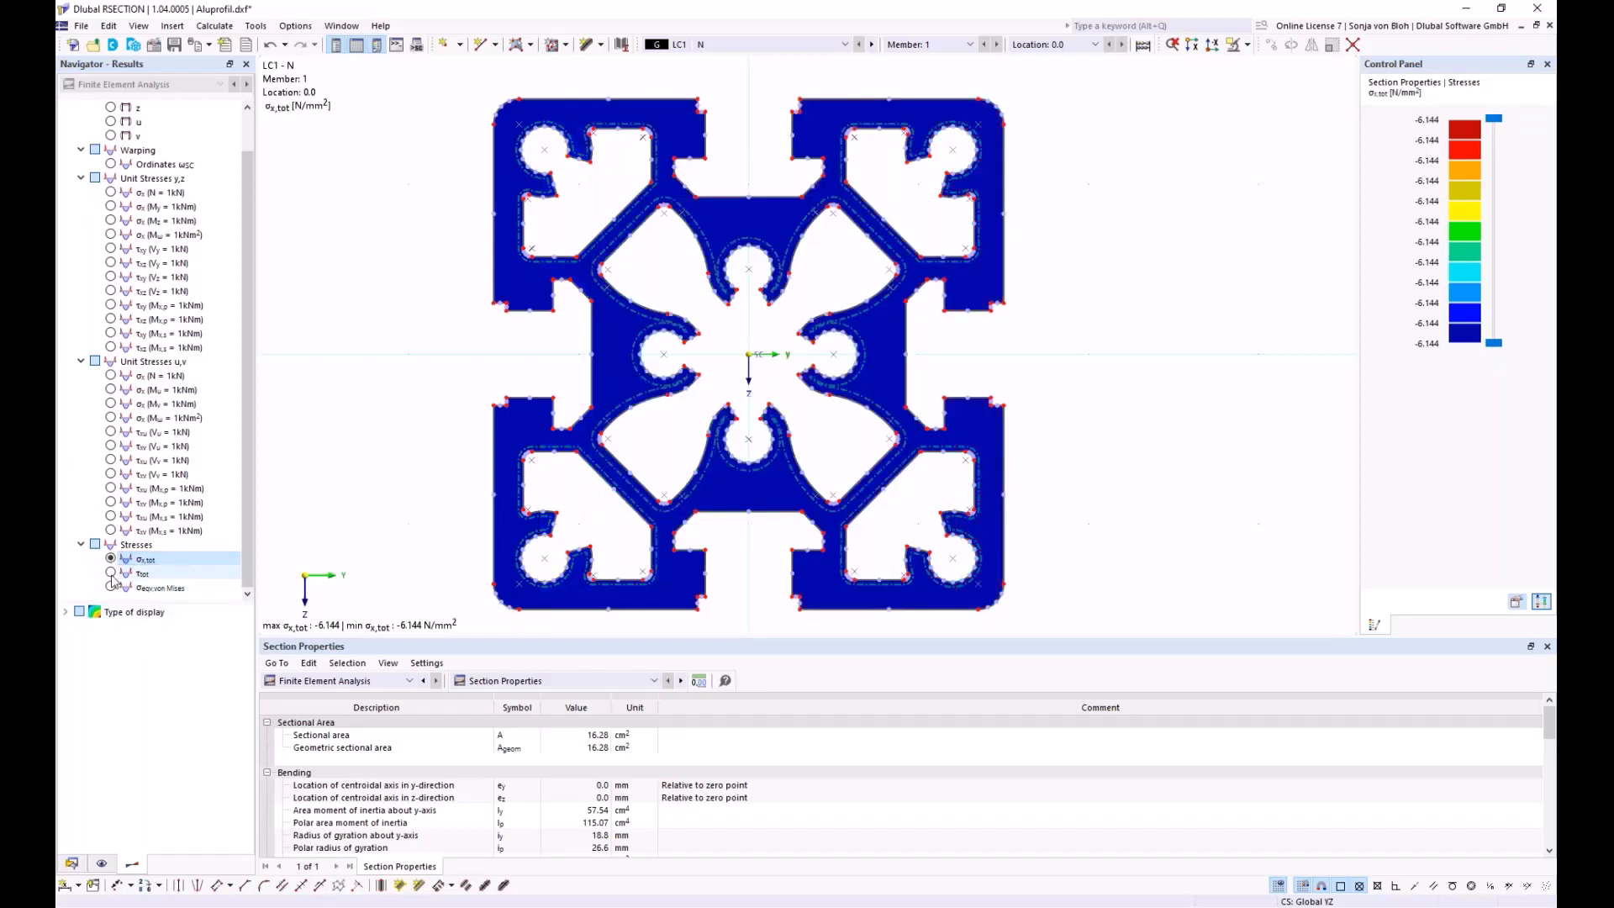
{"action": "left_click", "coordinate": [111, 573]}
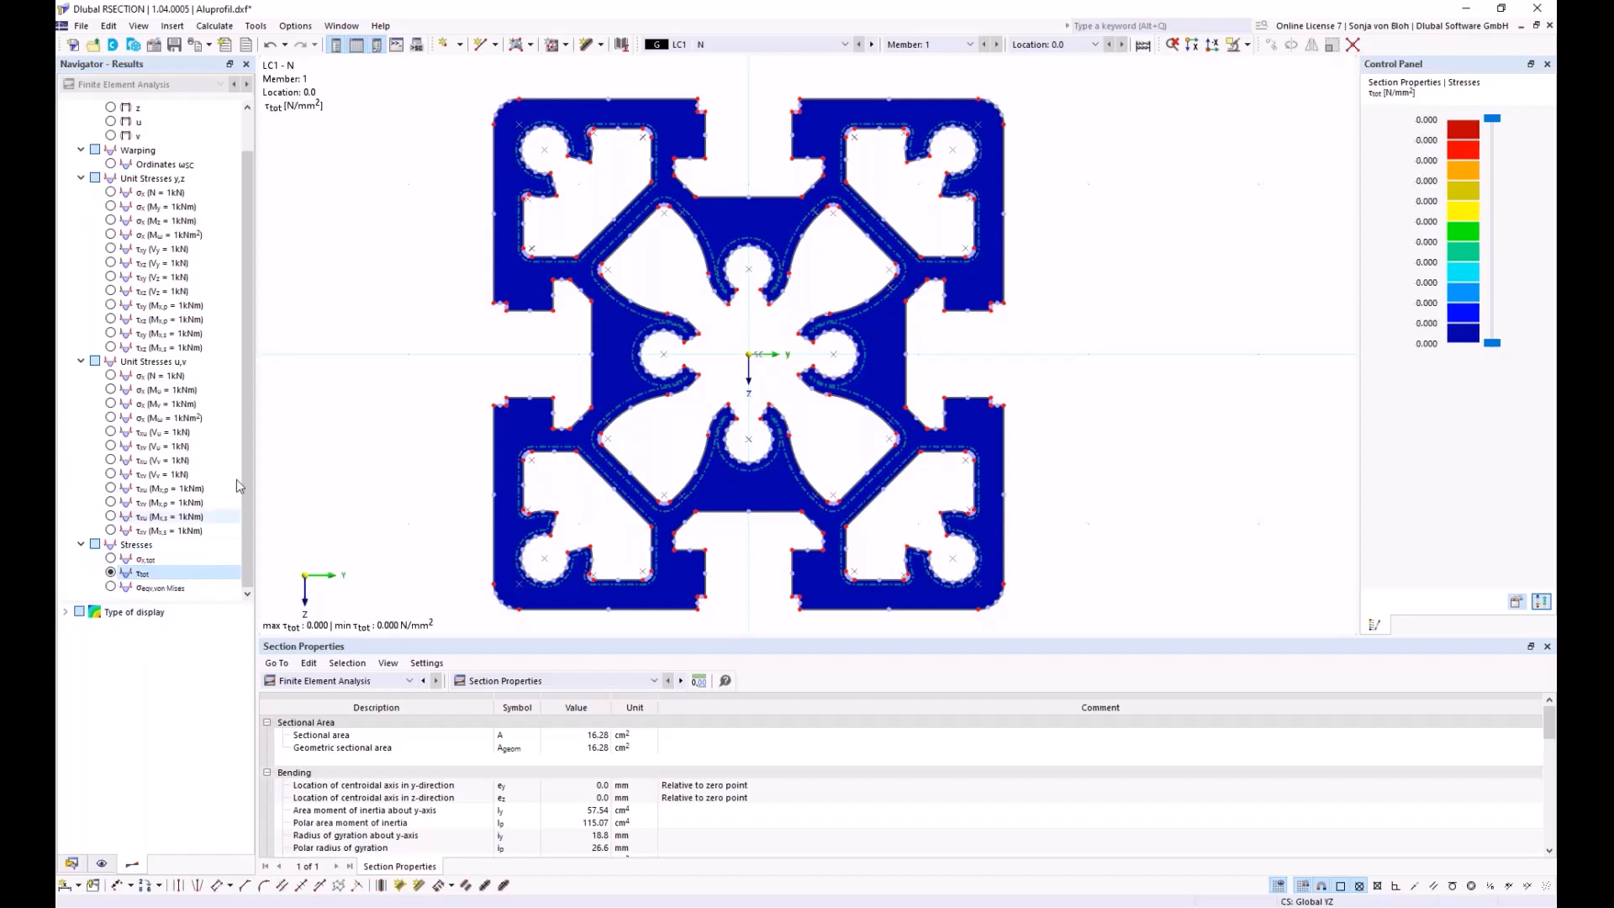
{"action": "left_click", "coordinate": [796, 43]}
{"action": "left_click", "coordinate": [730, 74]}
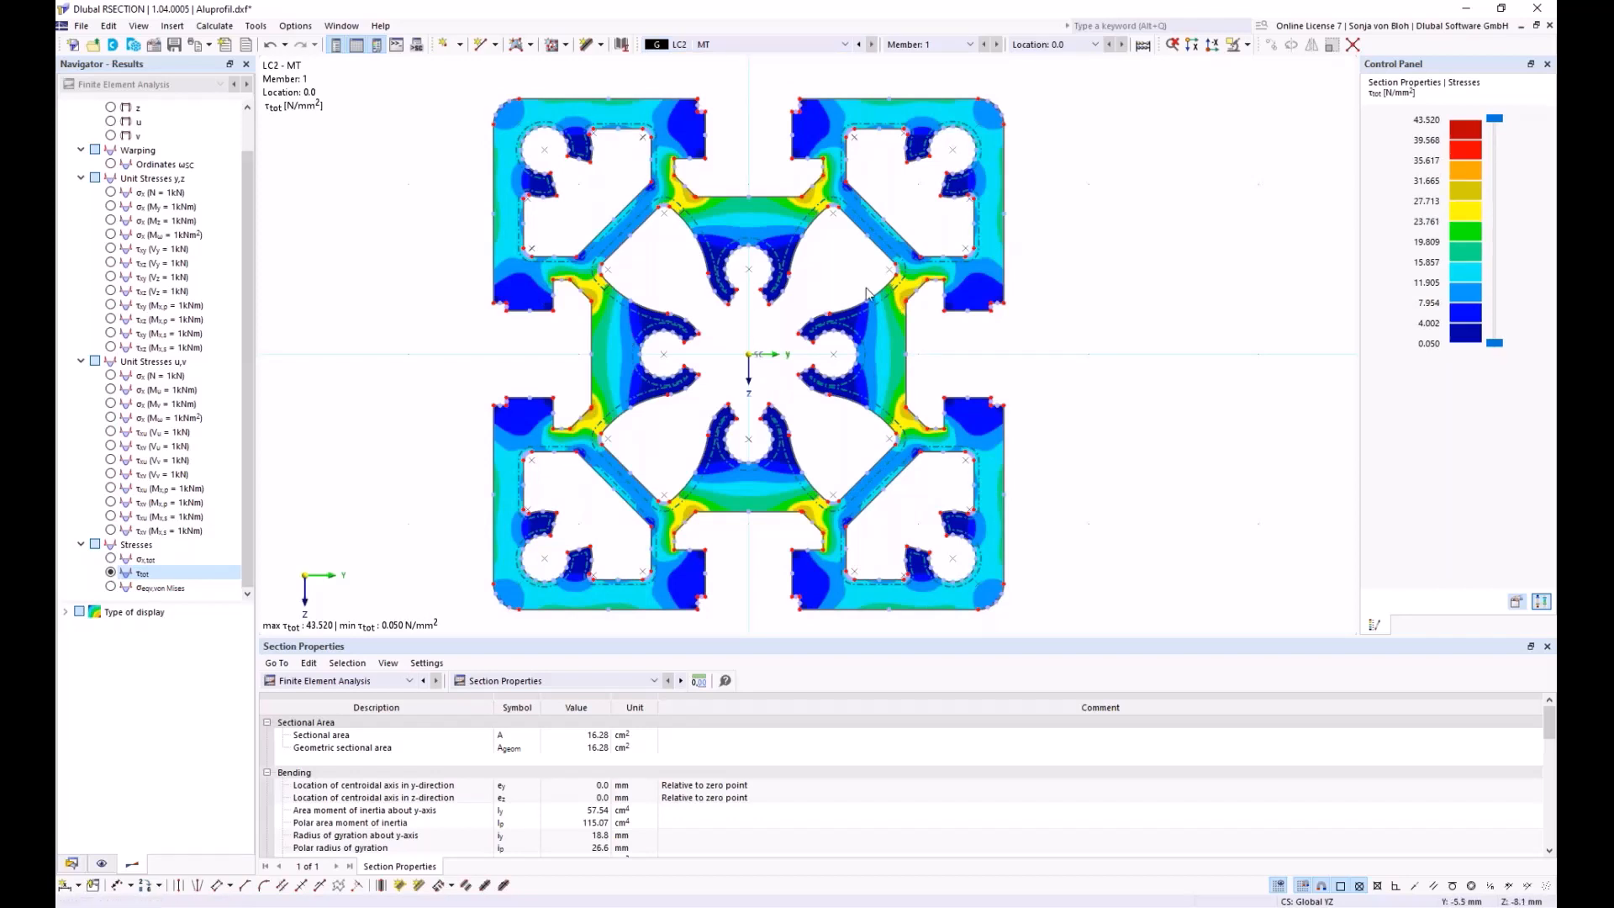
{"action": "mouse_move", "coordinate": [828, 210]}
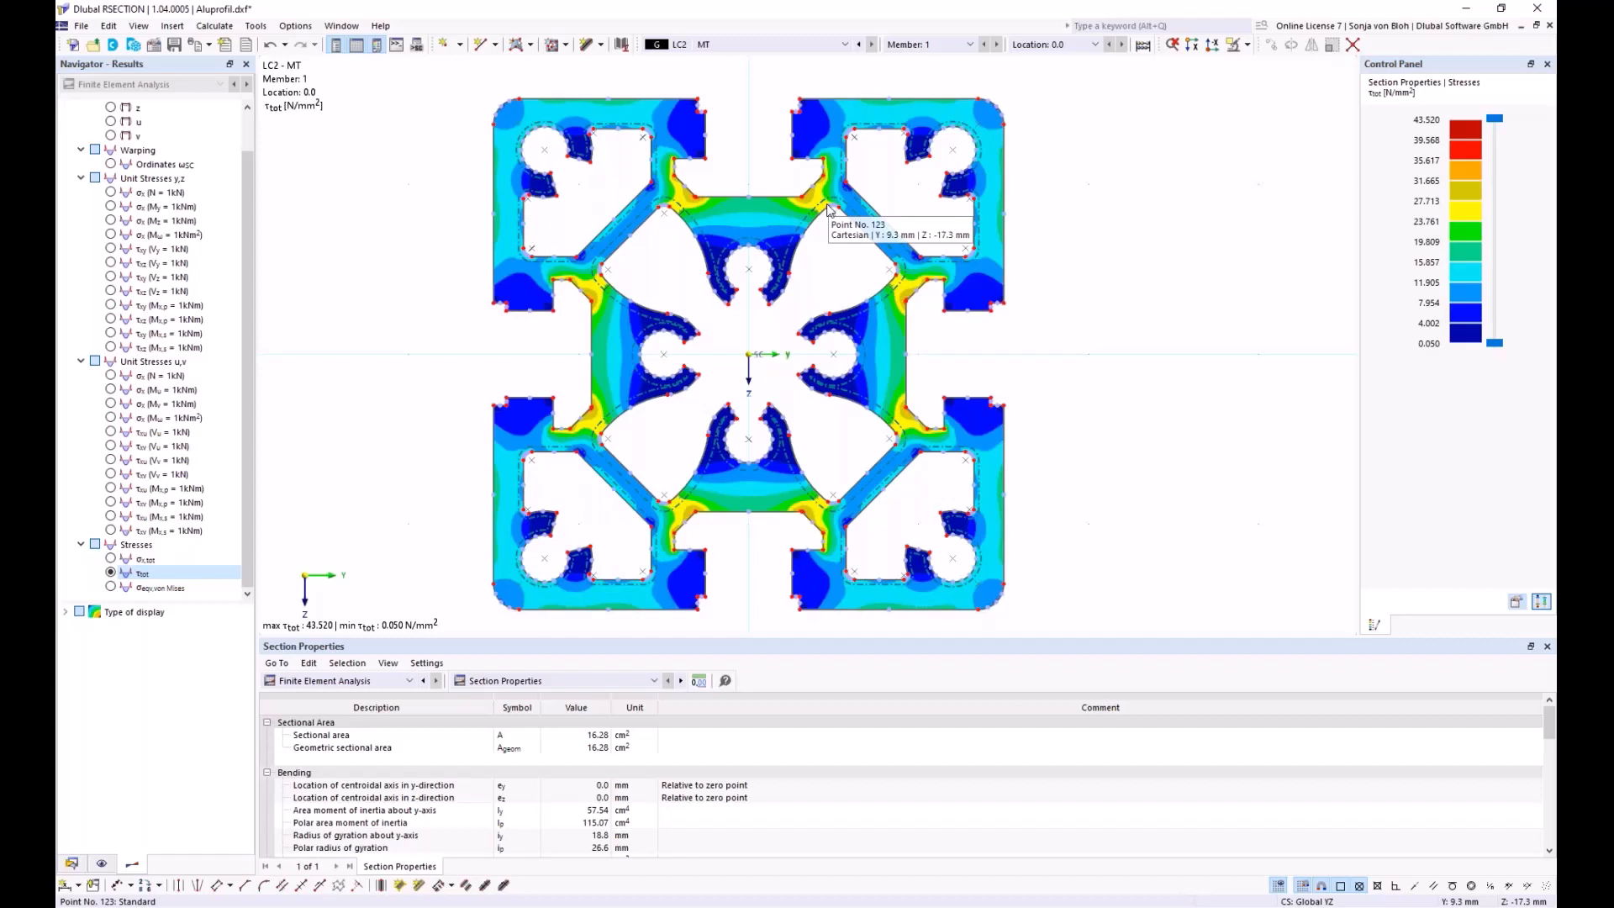
Step: Create and show a printout report excluding Stresses by Material, Member, Location and Stress Points, and All Stresses by Stress Points
{"action": "left_click", "coordinate": [71, 863]}
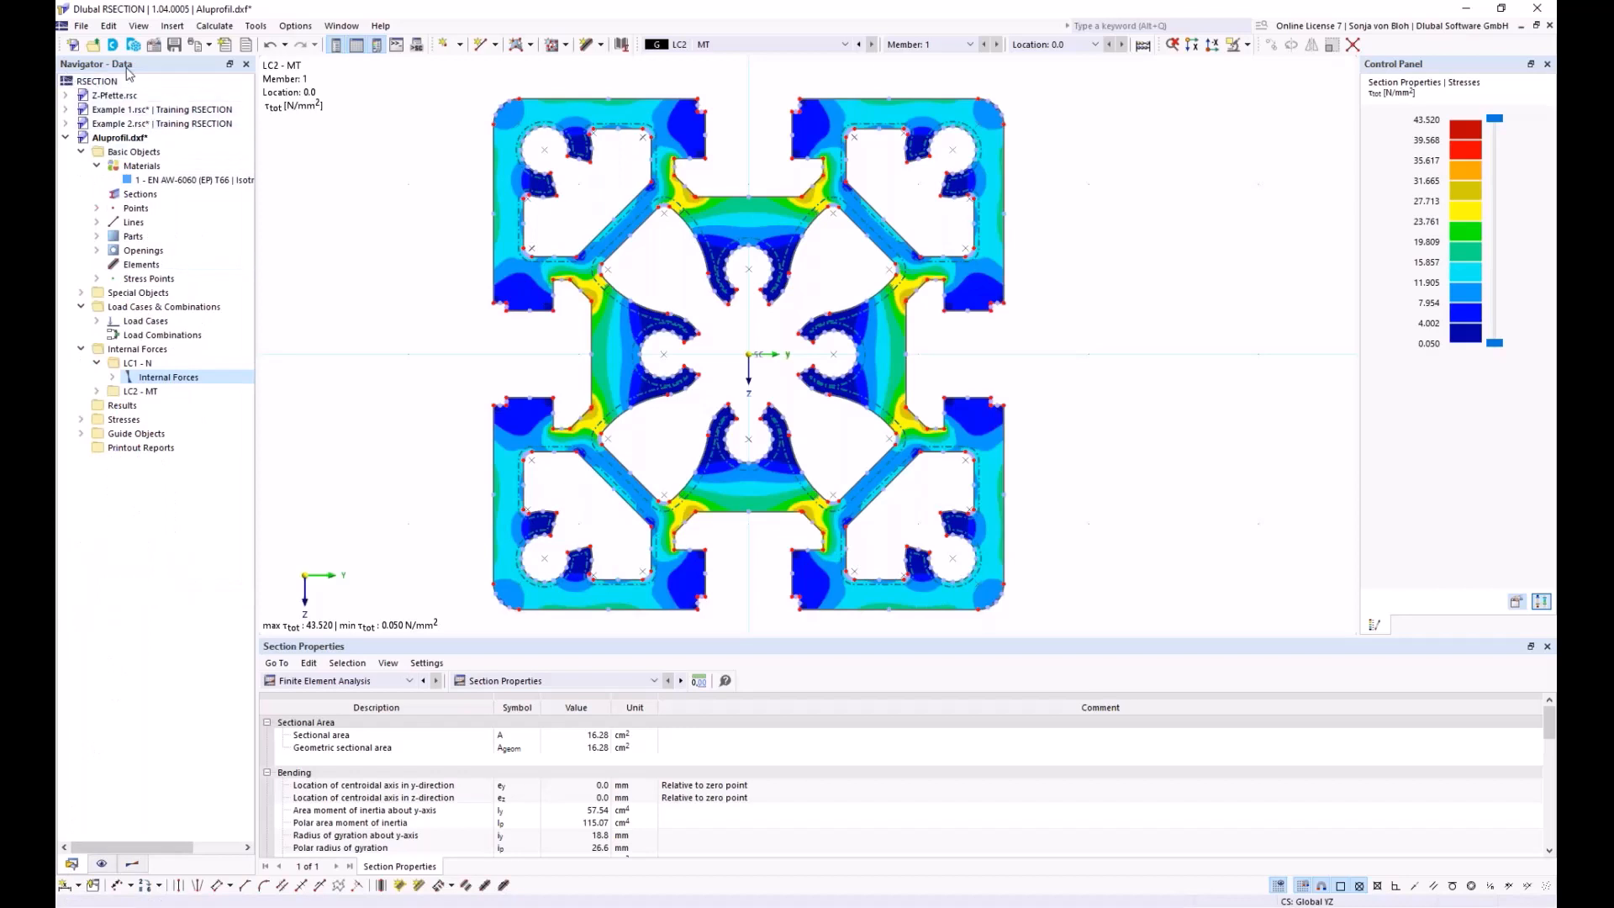
{"action": "right_click", "coordinate": [141, 448]}
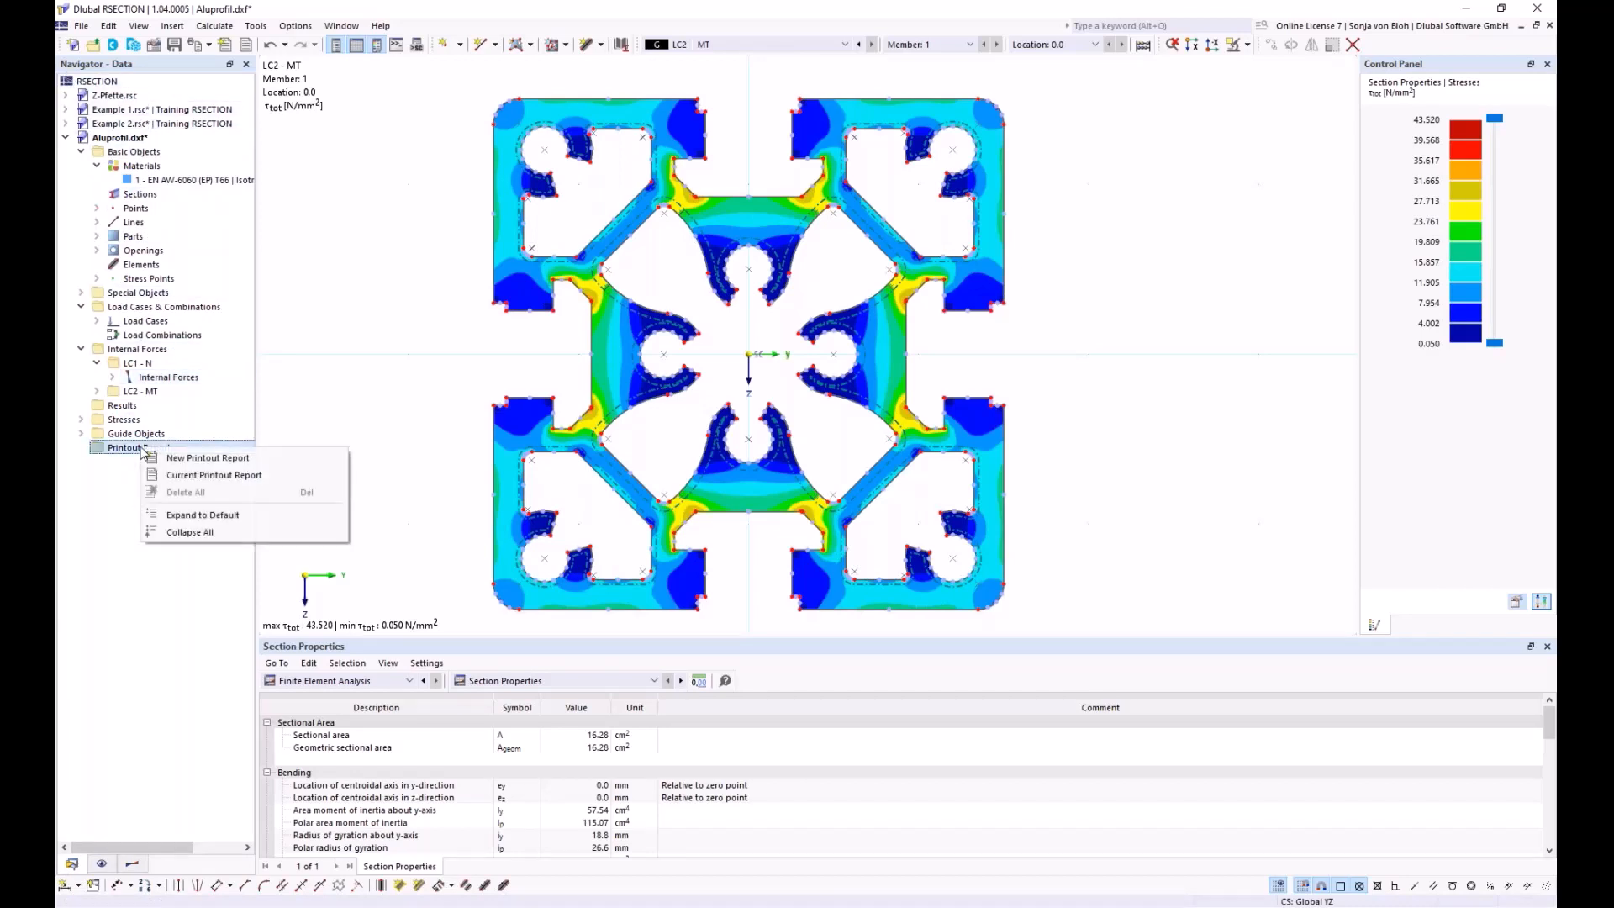
{"action": "left_click", "coordinate": [182, 457]}
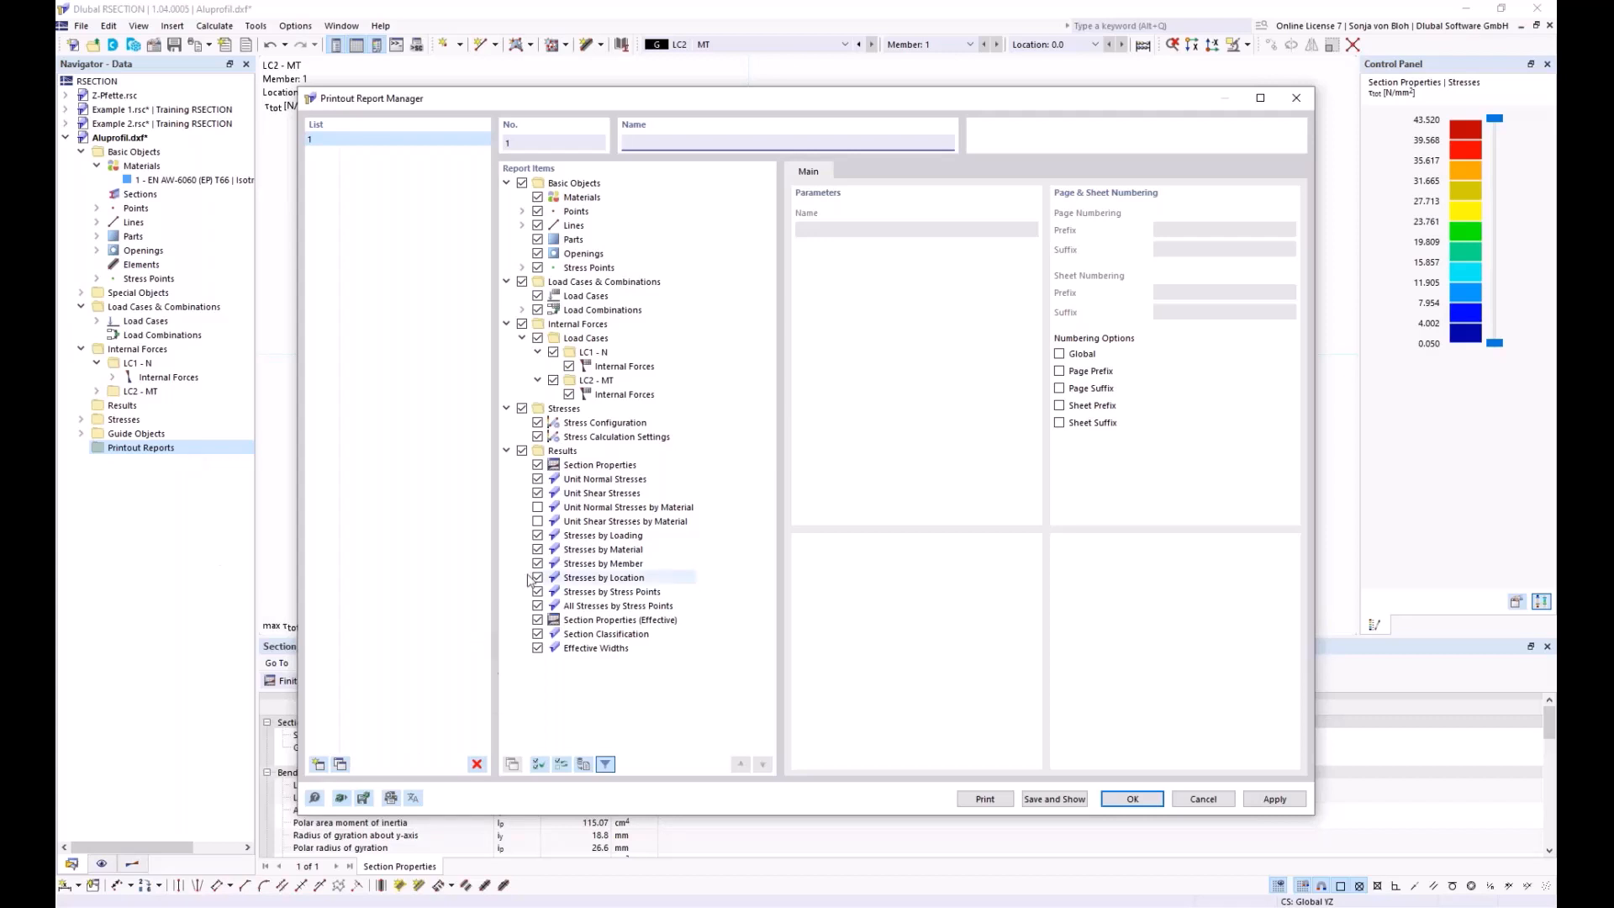
{"action": "left_click", "coordinate": [537, 549]}
{"action": "left_click", "coordinate": [537, 563]}
{"action": "left_click", "coordinate": [537, 578]}
{"action": "left_click", "coordinate": [537, 591]}
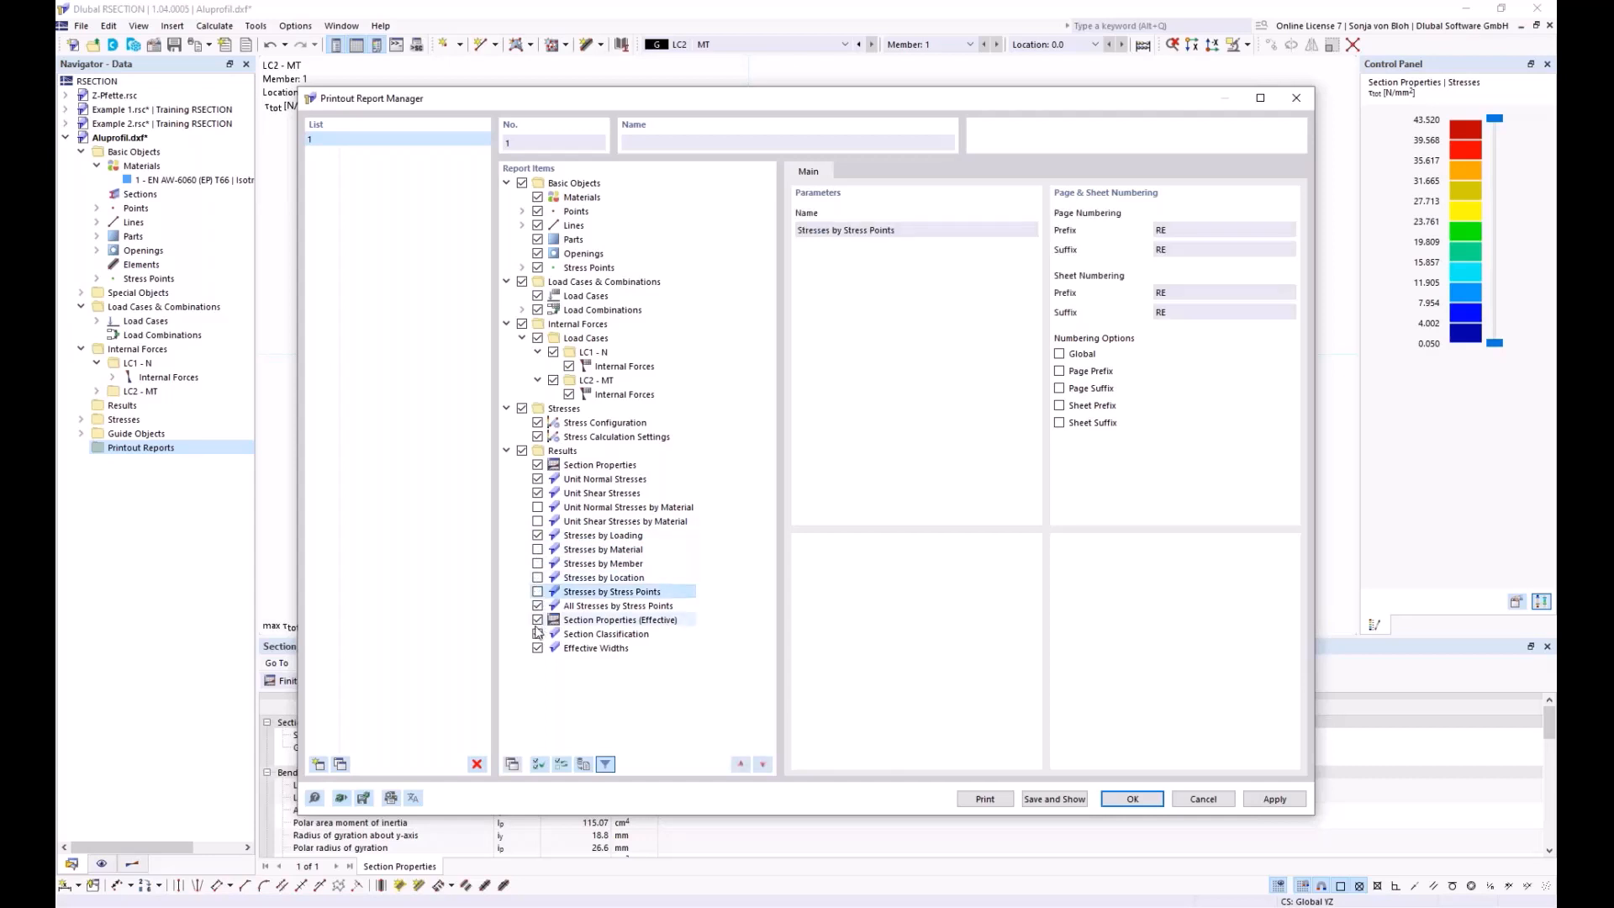
{"action": "left_click", "coordinate": [537, 605]}
{"action": "left_click", "coordinate": [1055, 798]}
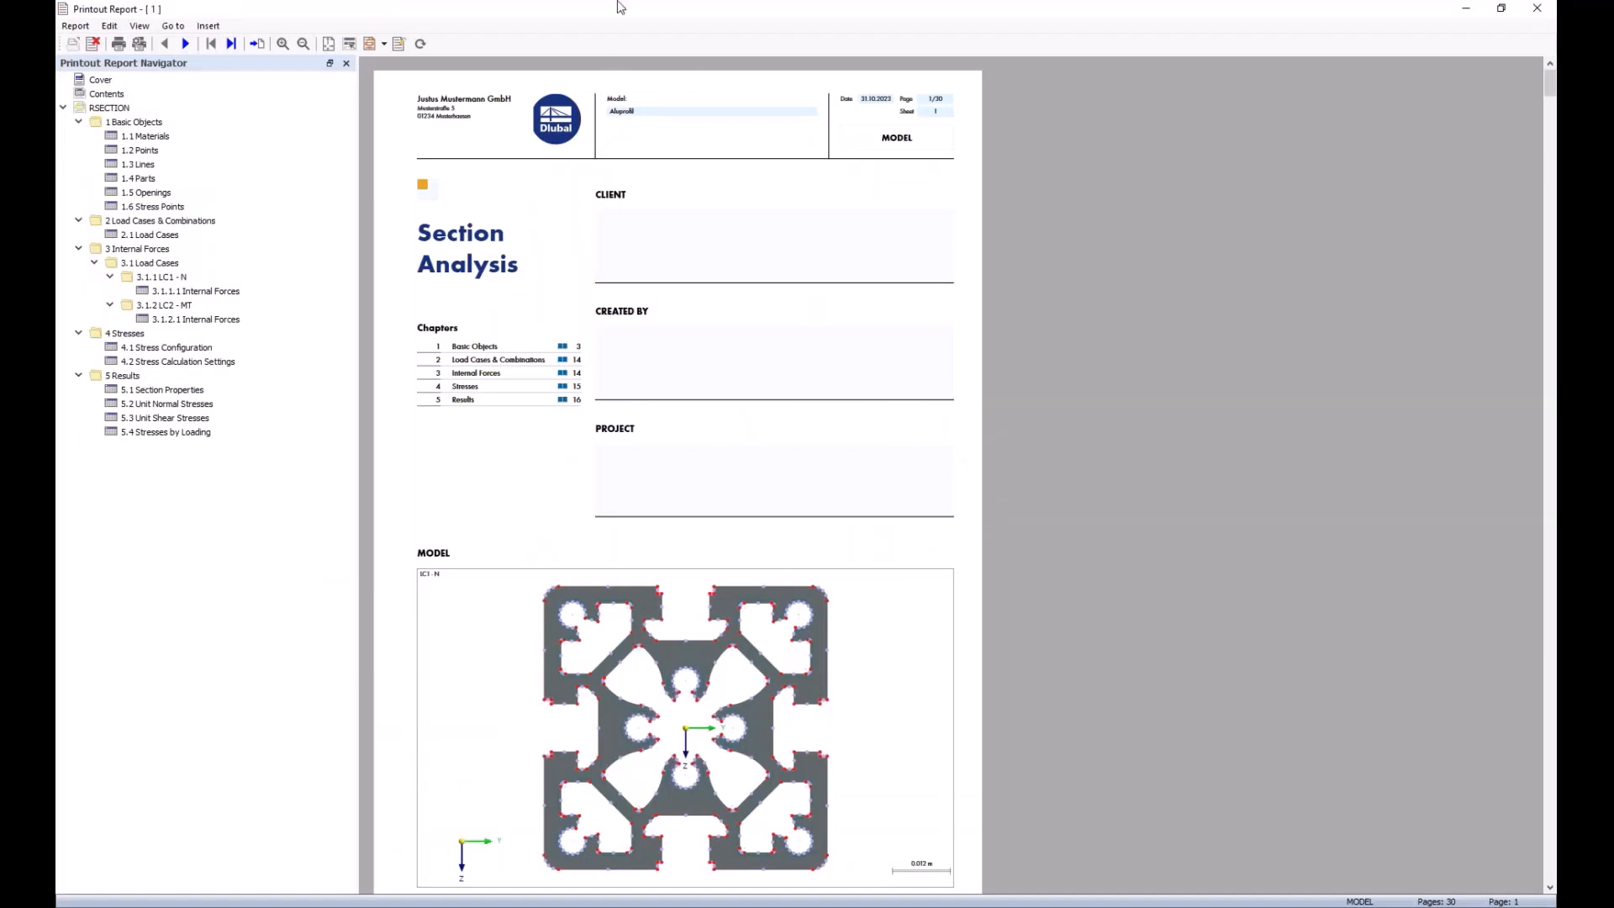
Step: Send the current LC2 τtot stress graphic to printout report 1 as a window-filling picture at full page width and height
{"action": "left_click", "coordinate": [1467, 12]}
{"action": "left_click", "coordinate": [209, 45]}
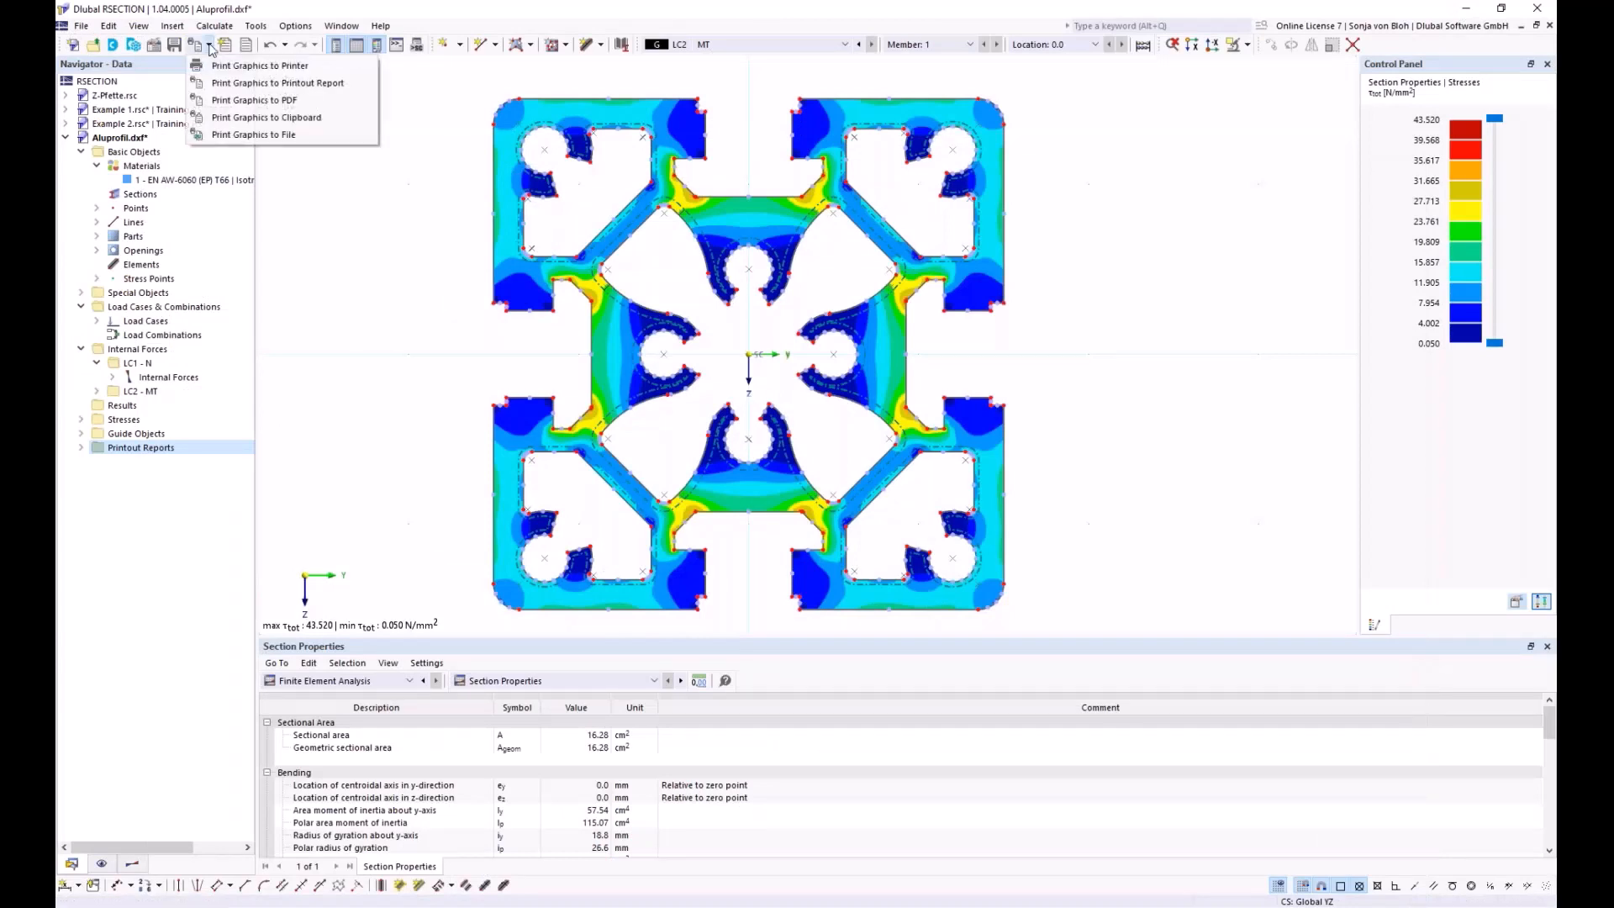
{"action": "left_click", "coordinate": [230, 82]}
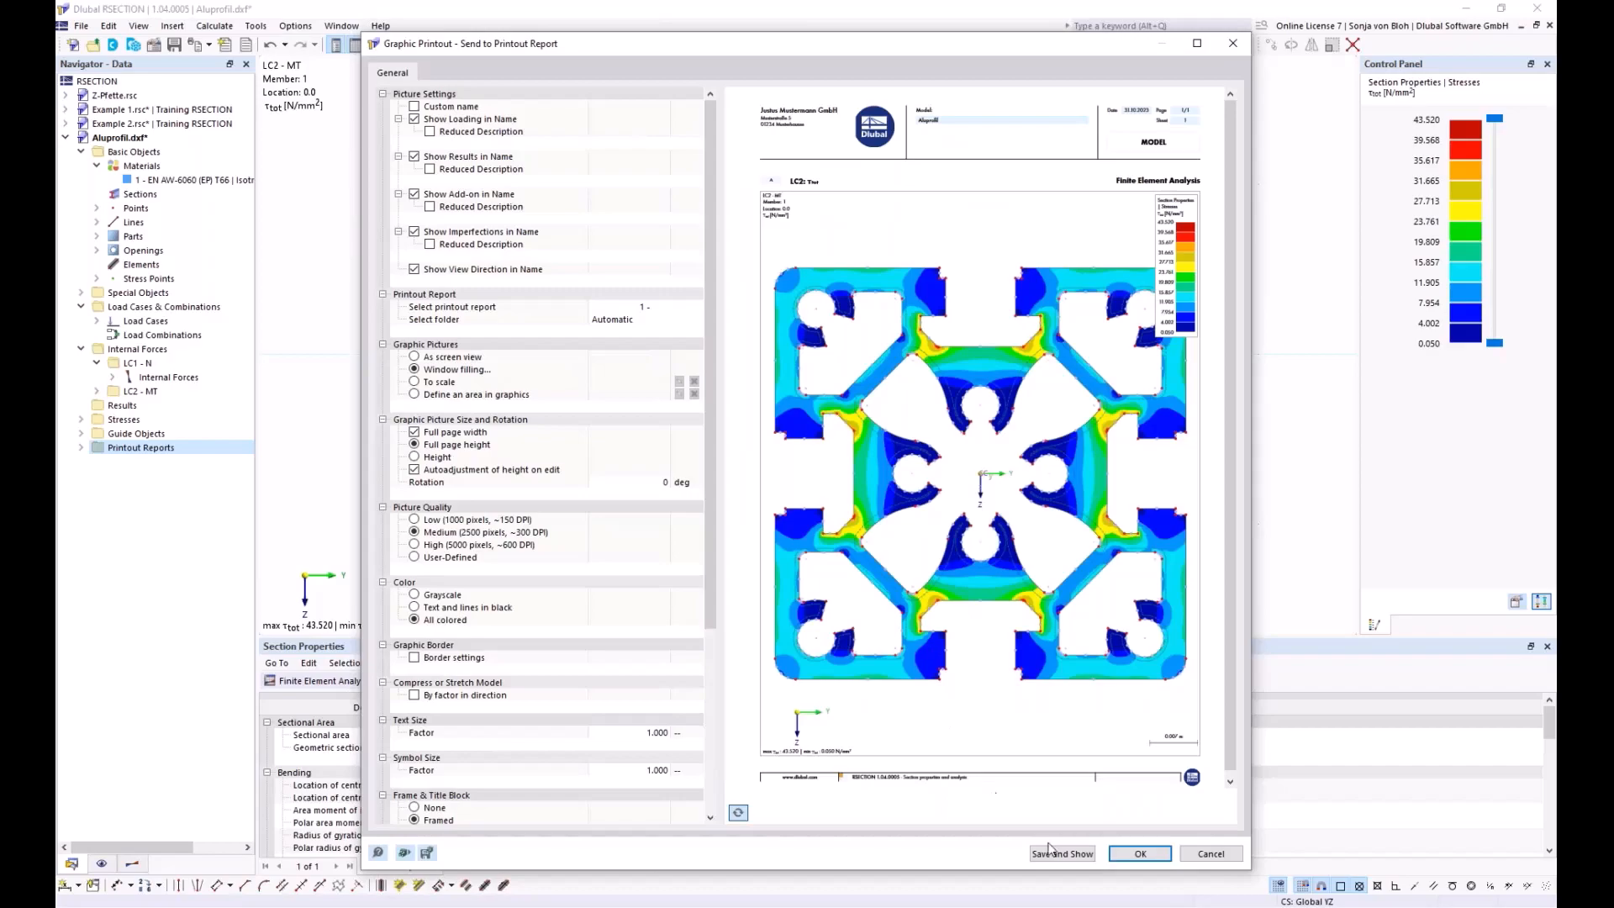
{"action": "left_click", "coordinate": [1140, 853]}
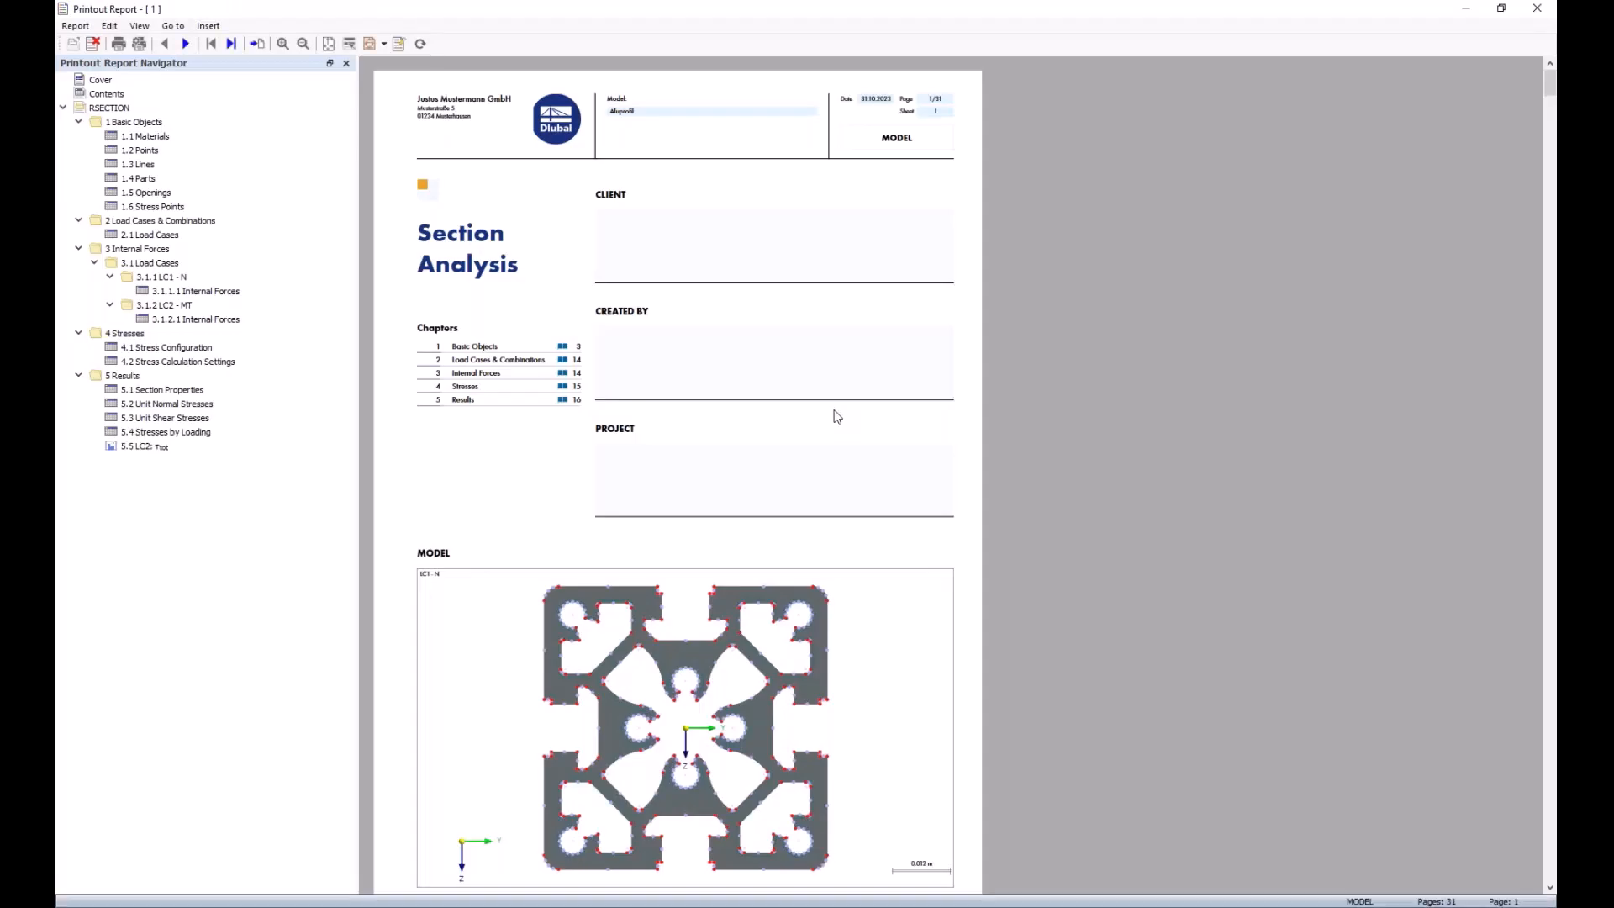
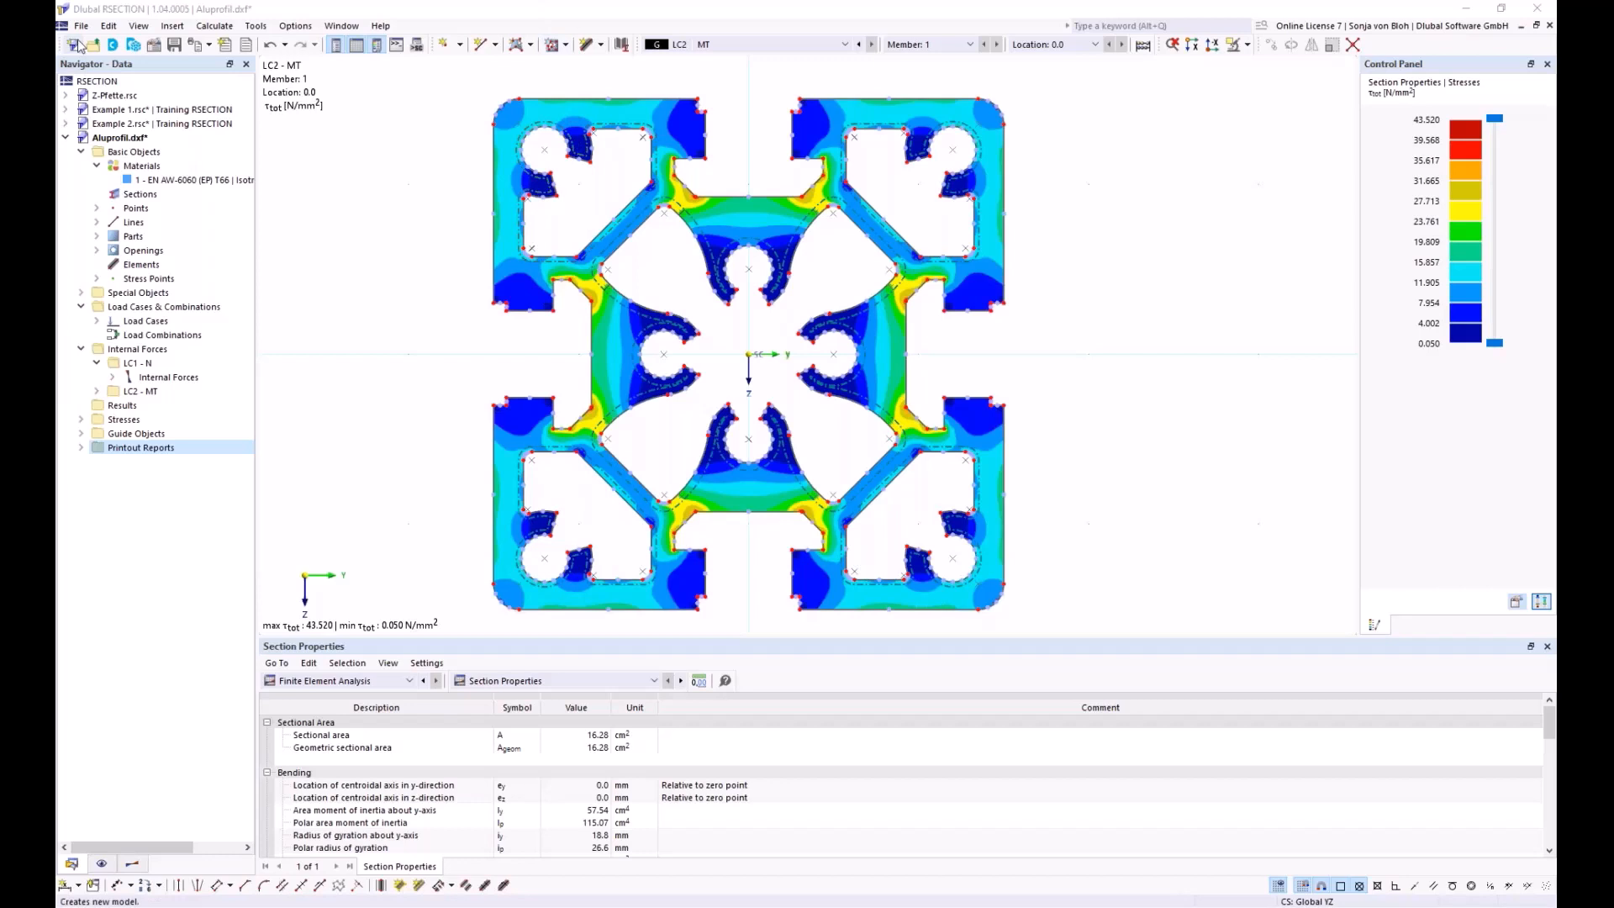
Step: Create a new model named Example 4 with the Finite Element Analysis method in the Training RSECTION series
{"action": "left_click", "coordinate": [74, 45]}
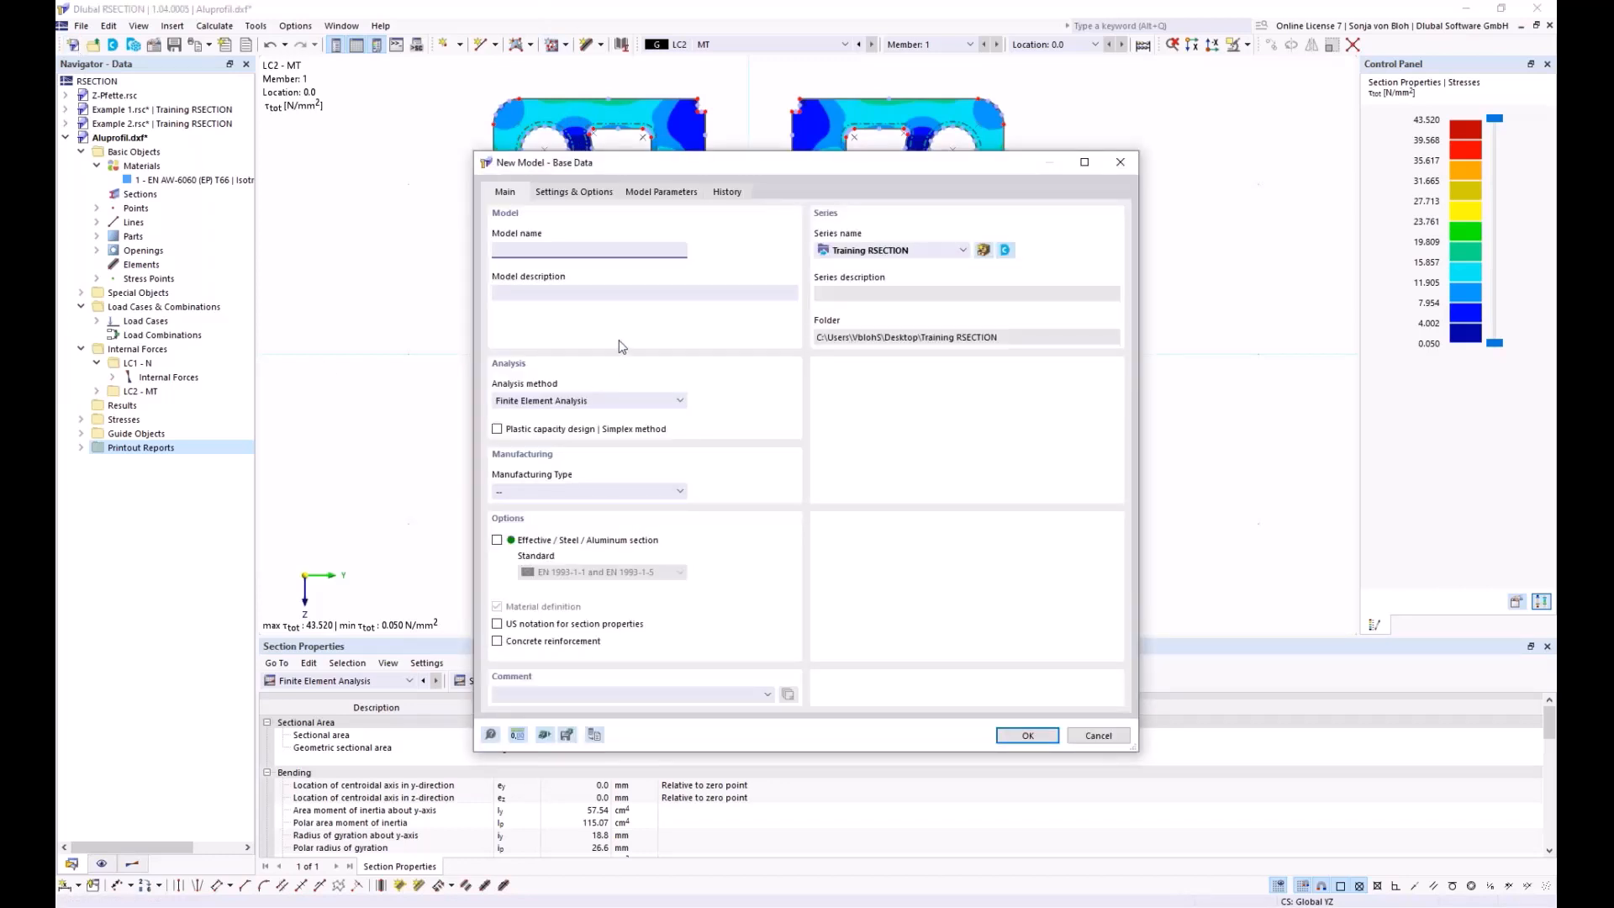
{"action": "type", "text": "Example 4"}
{"action": "left_click", "coordinate": [1025, 735]}
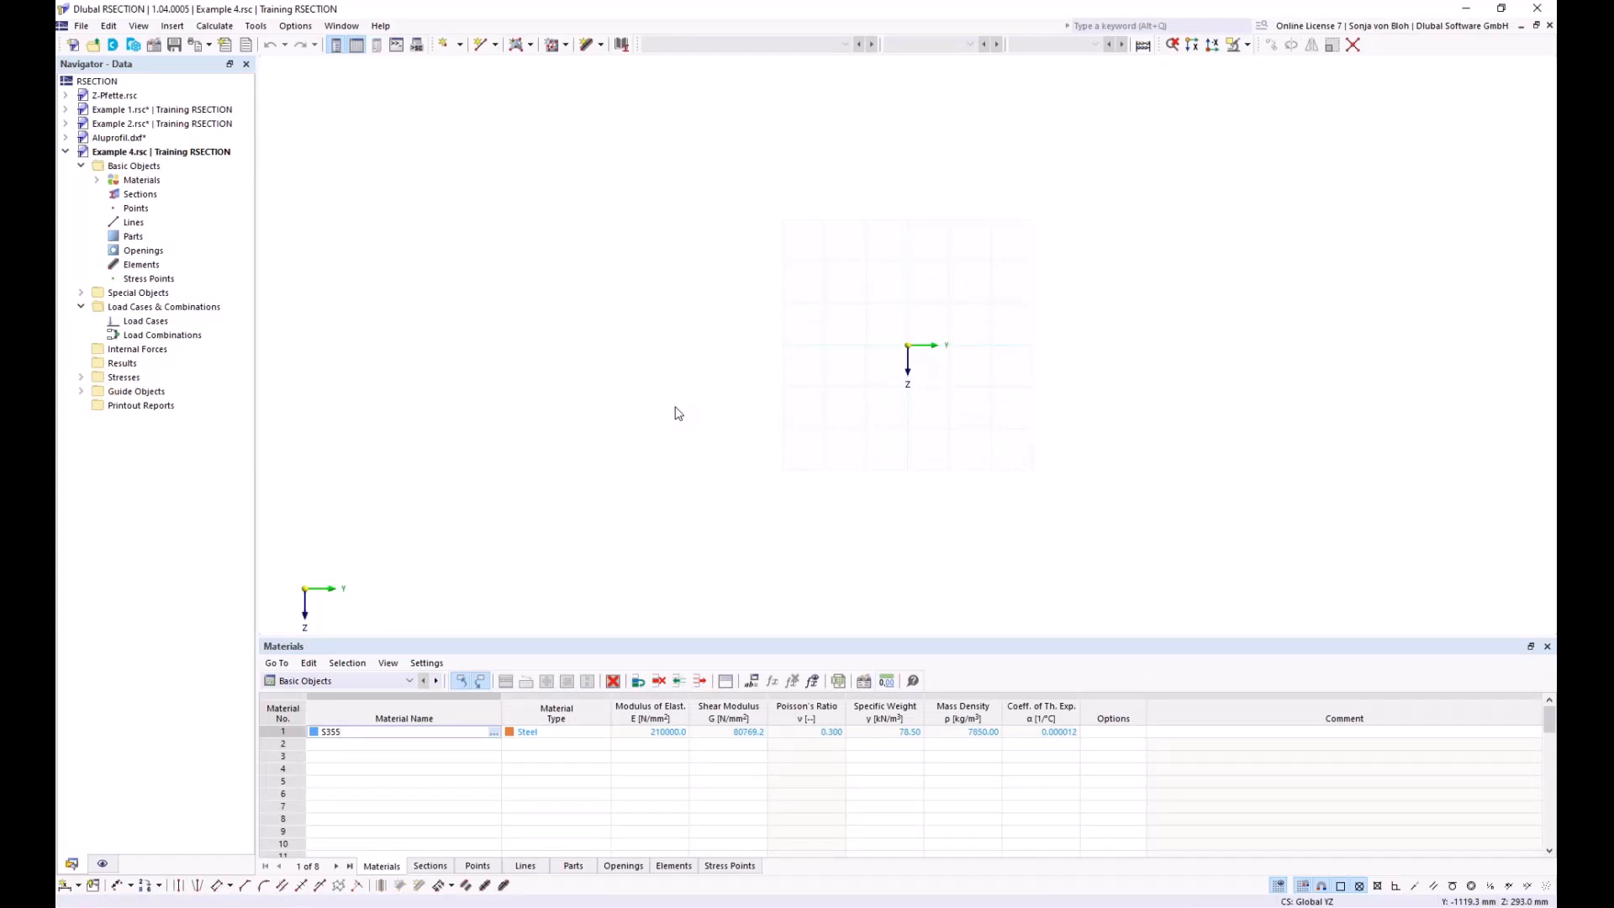
Step: Change material 1 to steel S235 from the EN 1993-1-1:2005-05 Steel S series in the material library
{"action": "left_click", "coordinate": [97, 181]}
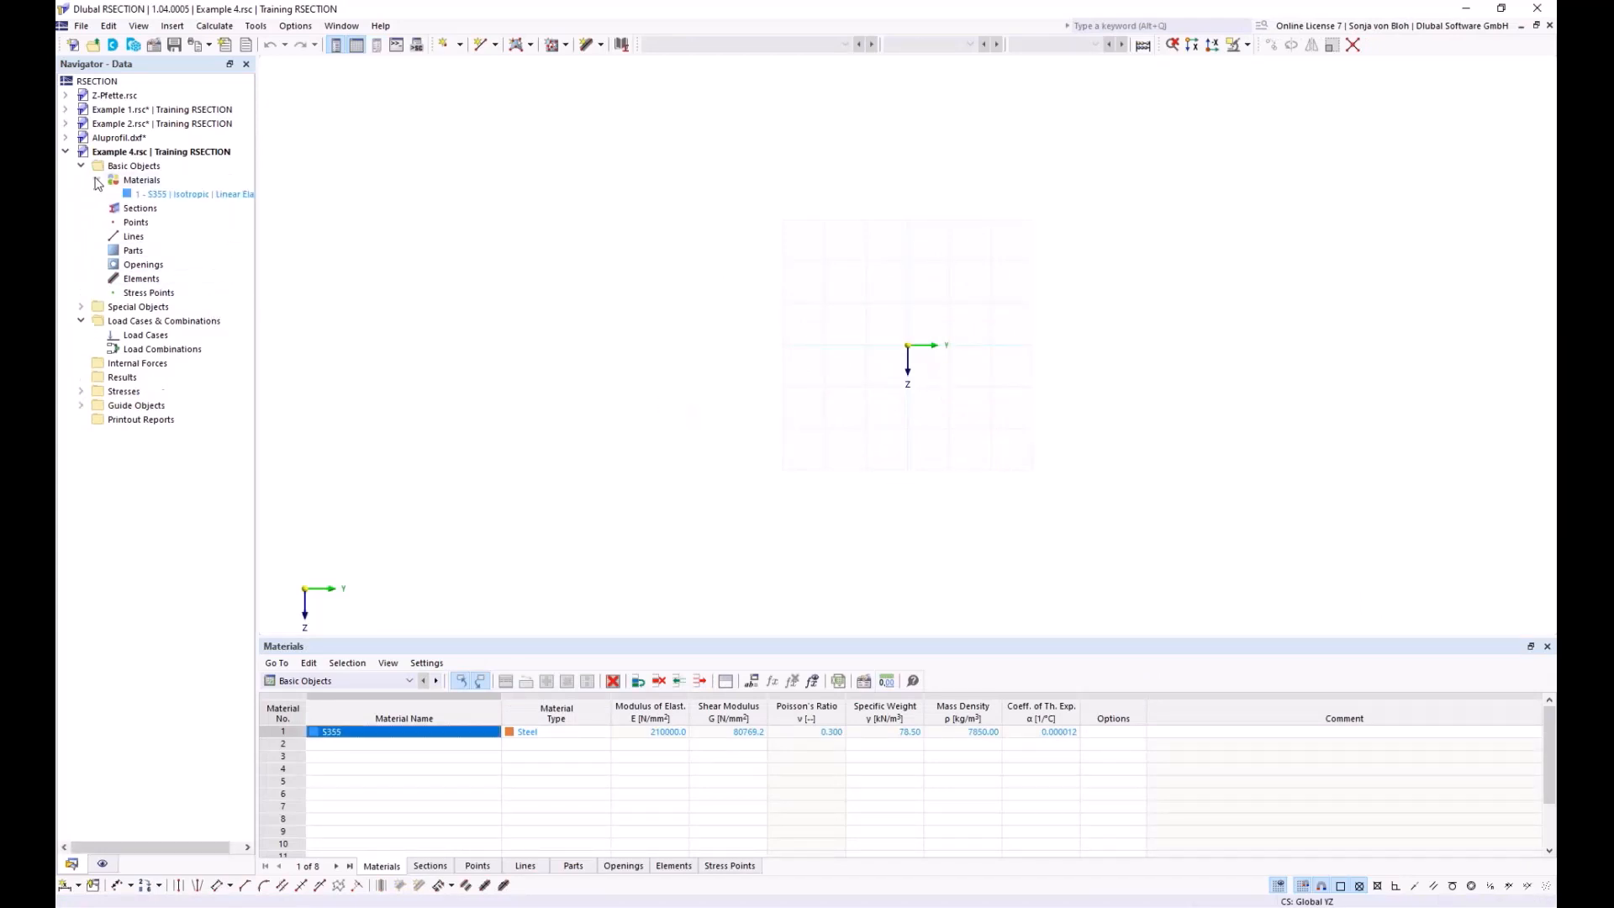
{"action": "double_click", "coordinate": [142, 194]}
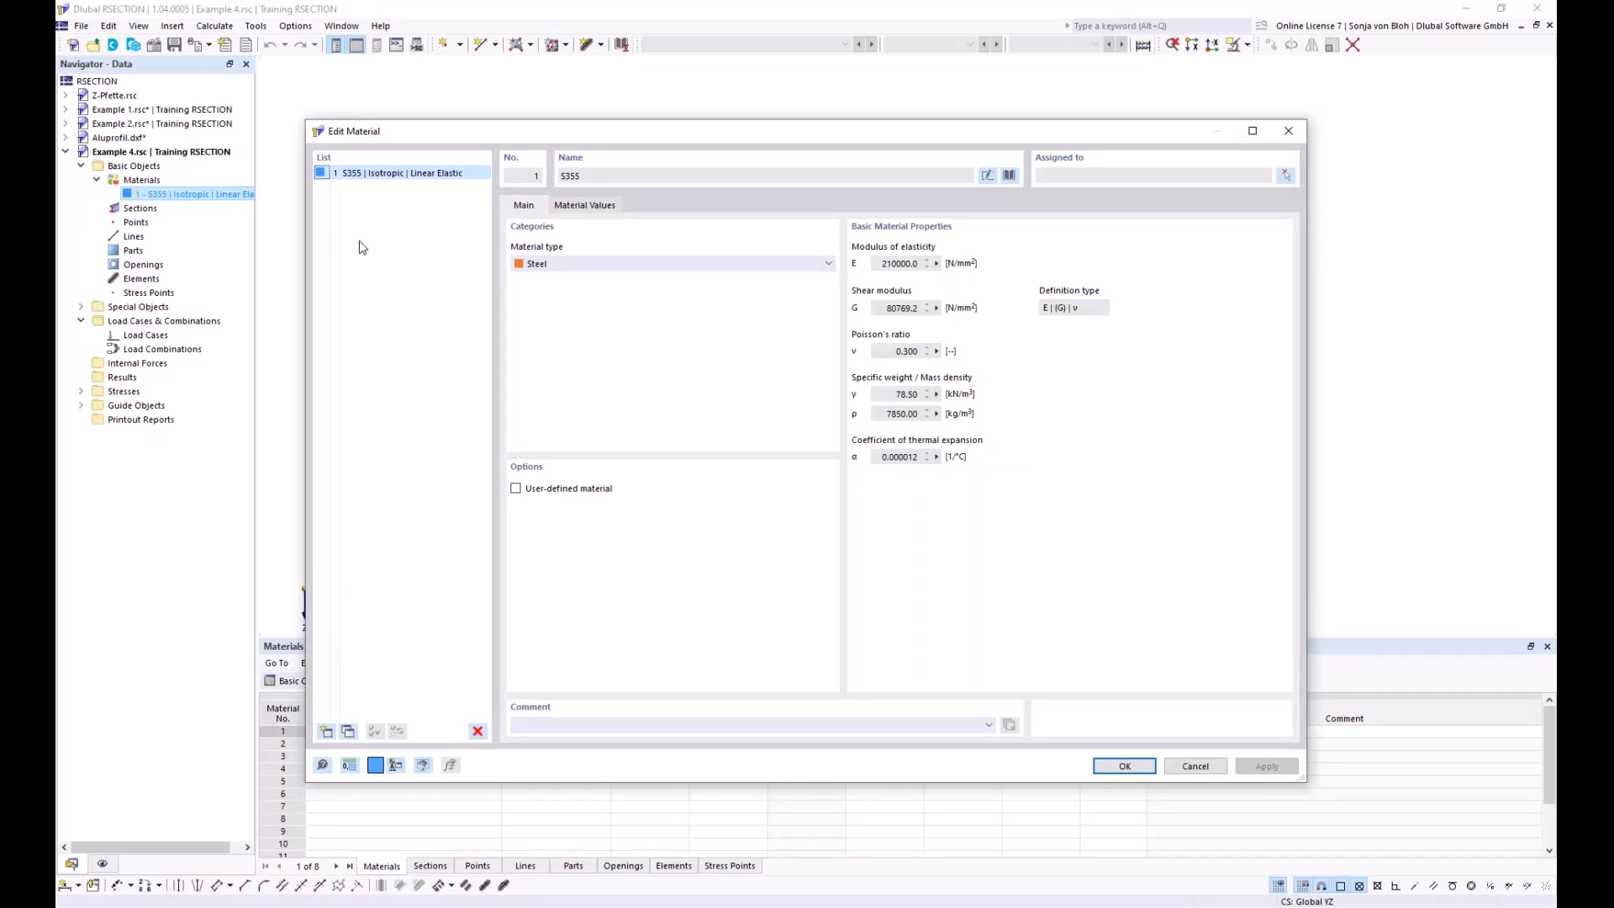
{"action": "left_click", "coordinate": [1009, 176]}
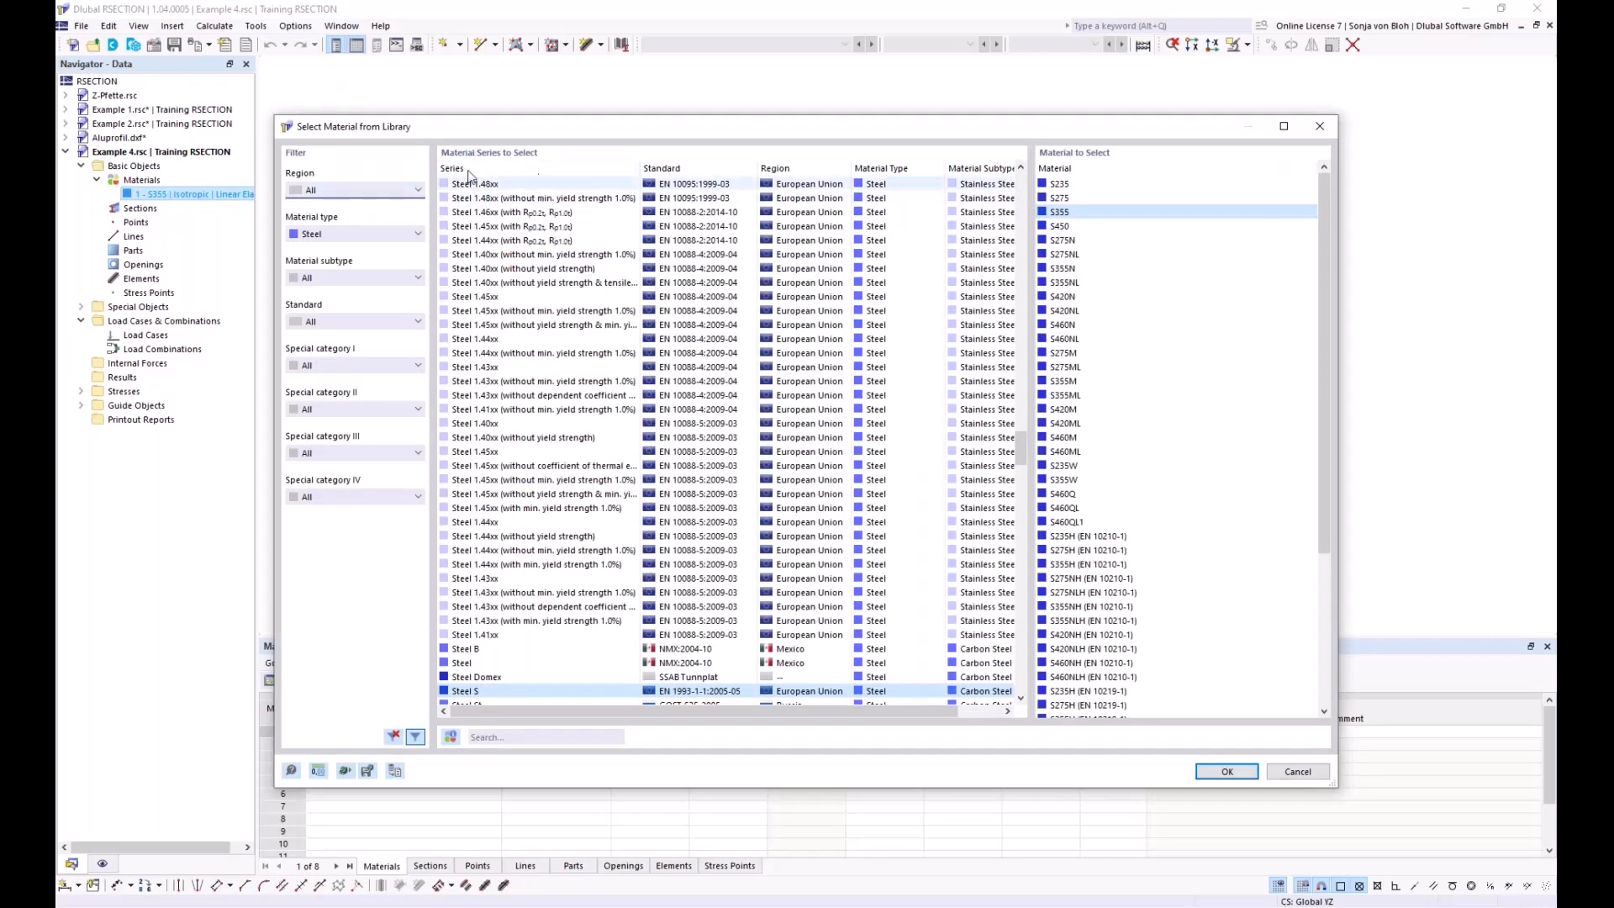
{"action": "left_click", "coordinate": [1072, 184]}
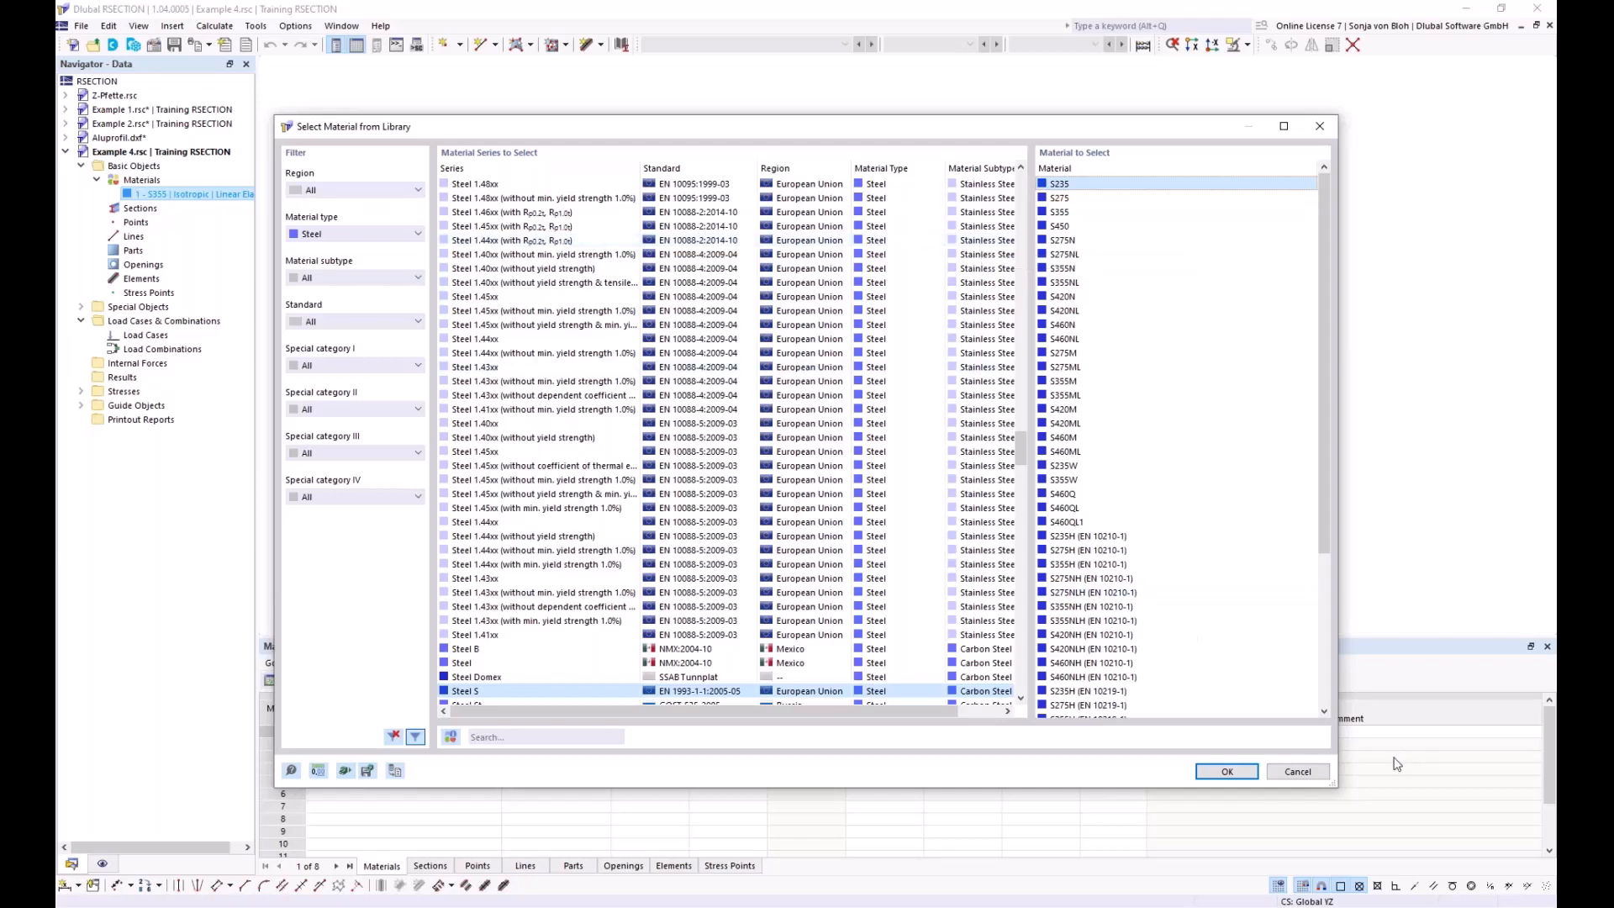
{"action": "left_click", "coordinate": [1241, 775]}
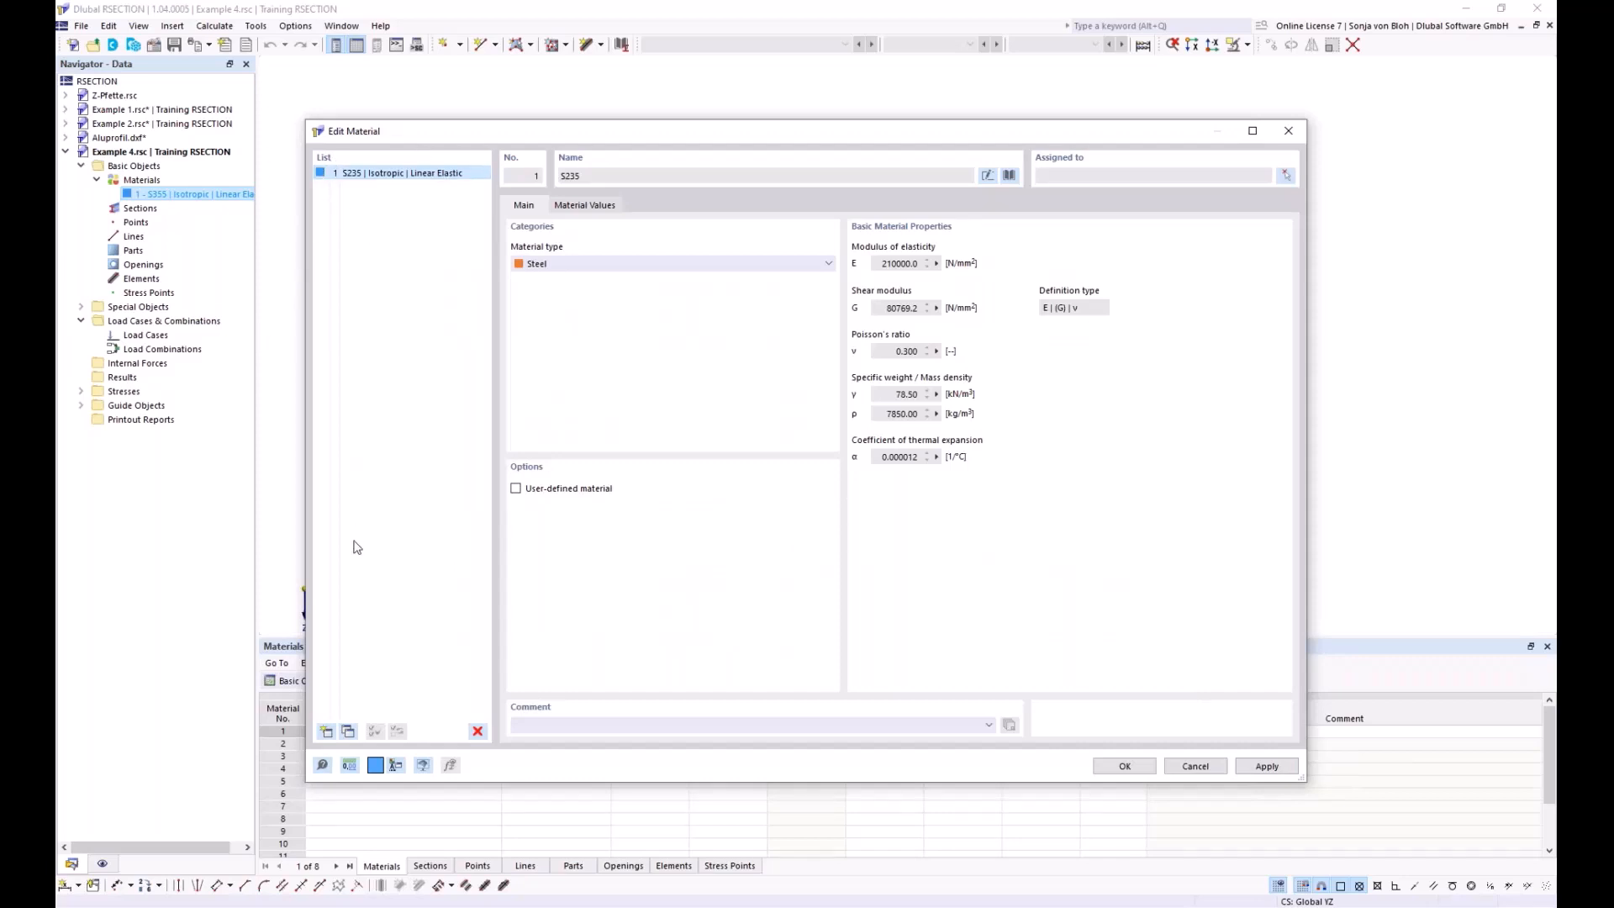
Step: Add a second material, concrete C40/50 from the EN 1992-1-1 Concrete C series in the material library
{"action": "left_click", "coordinate": [325, 731]}
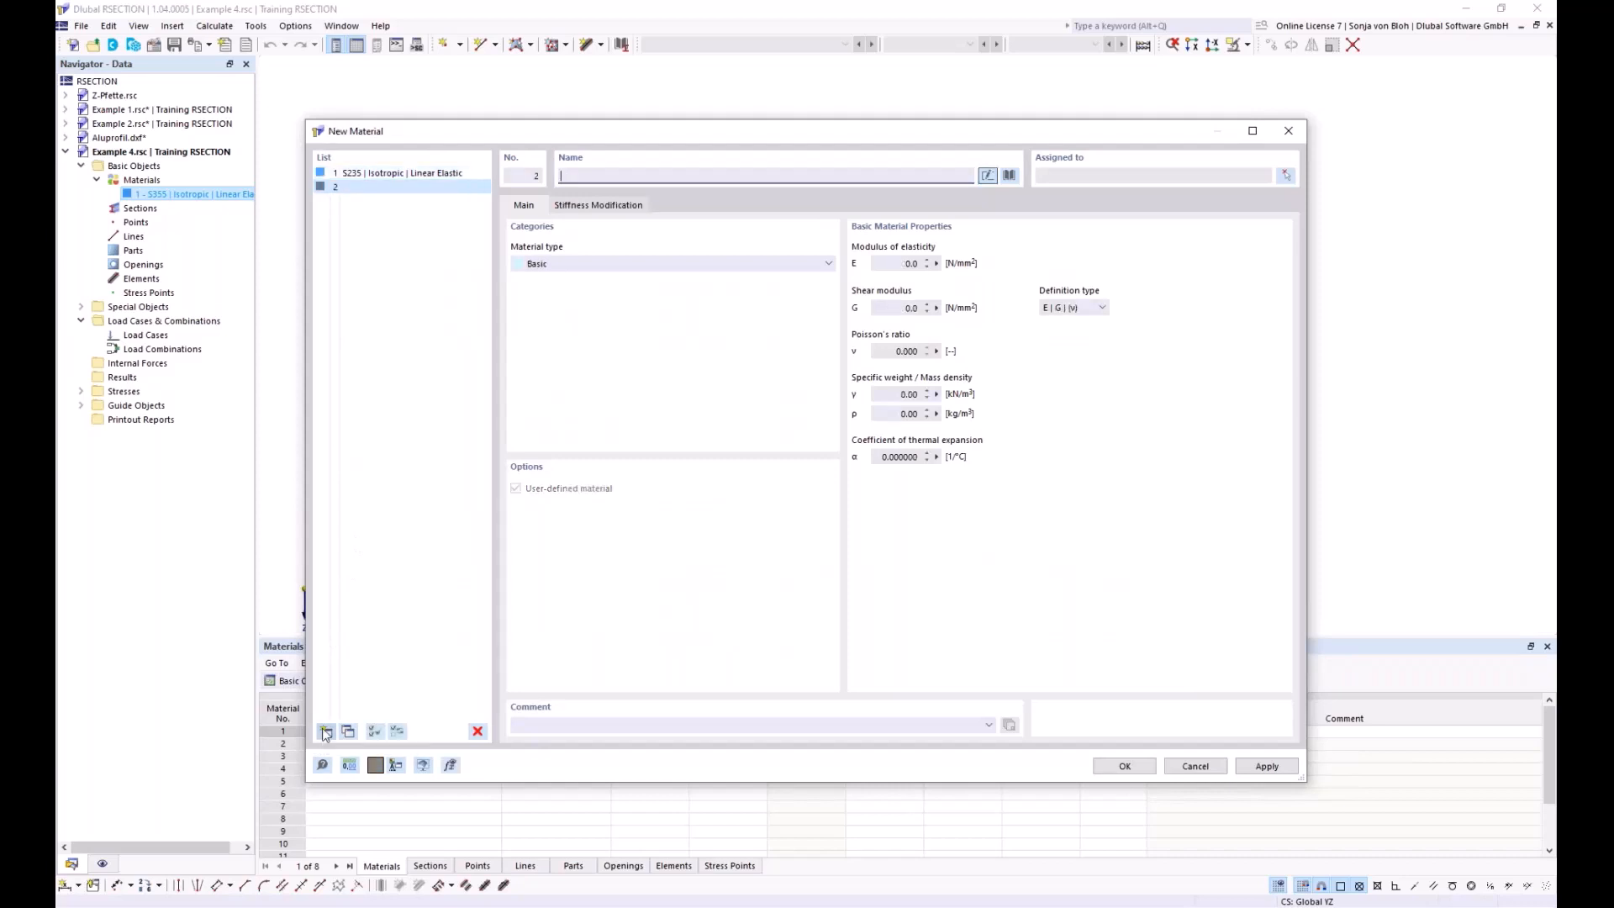
{"action": "left_click", "coordinate": [1010, 176]}
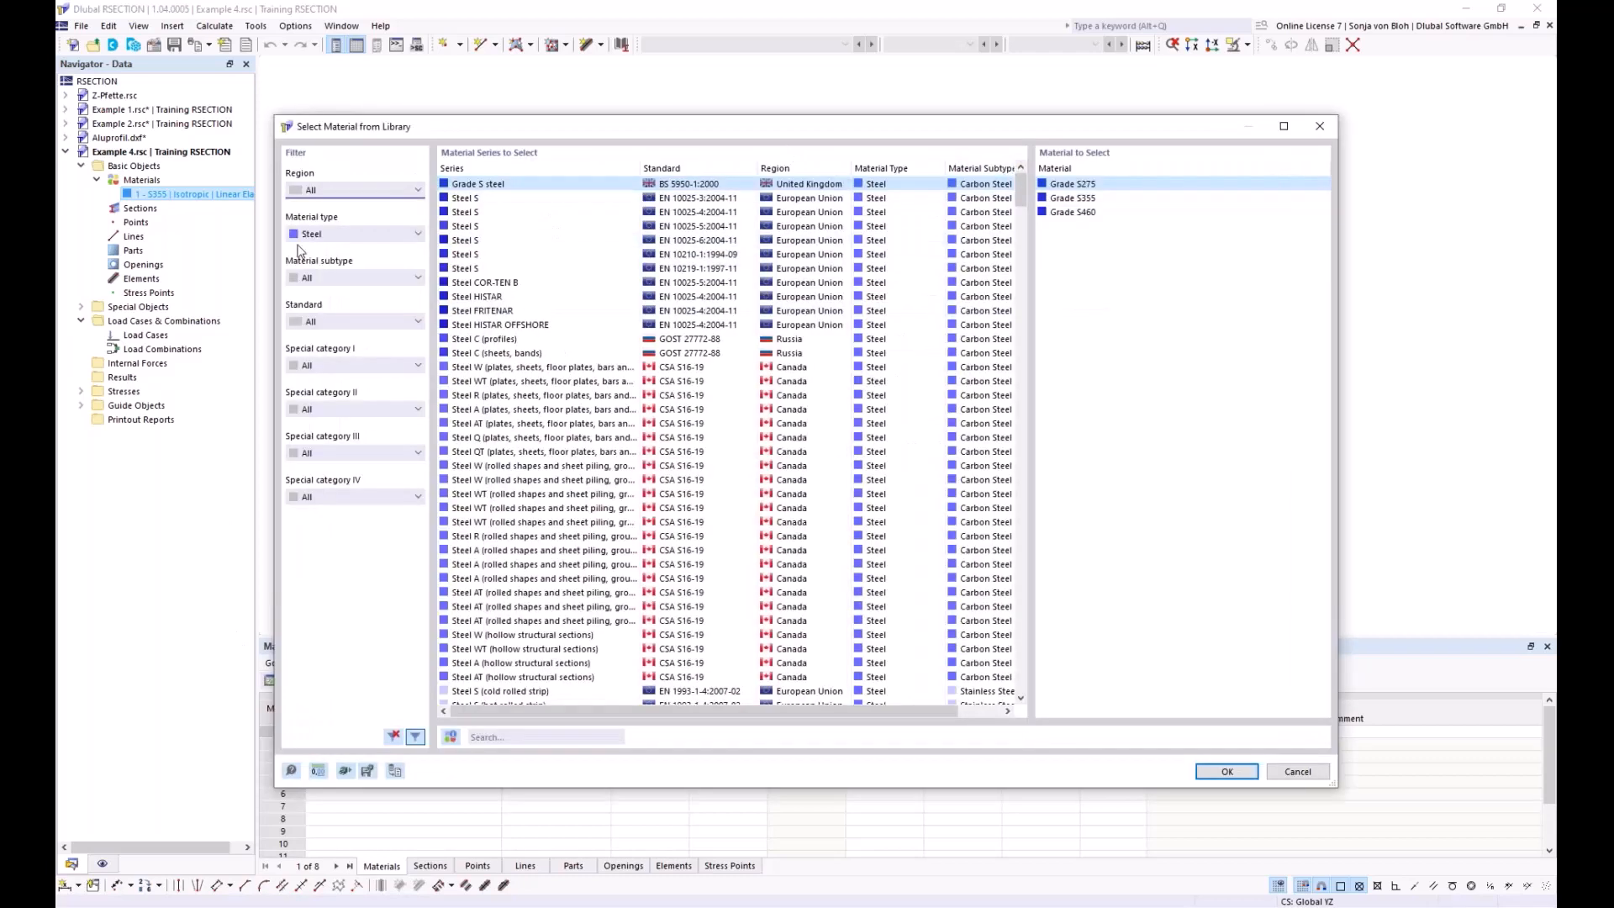
{"action": "left_click", "coordinate": [337, 236]}
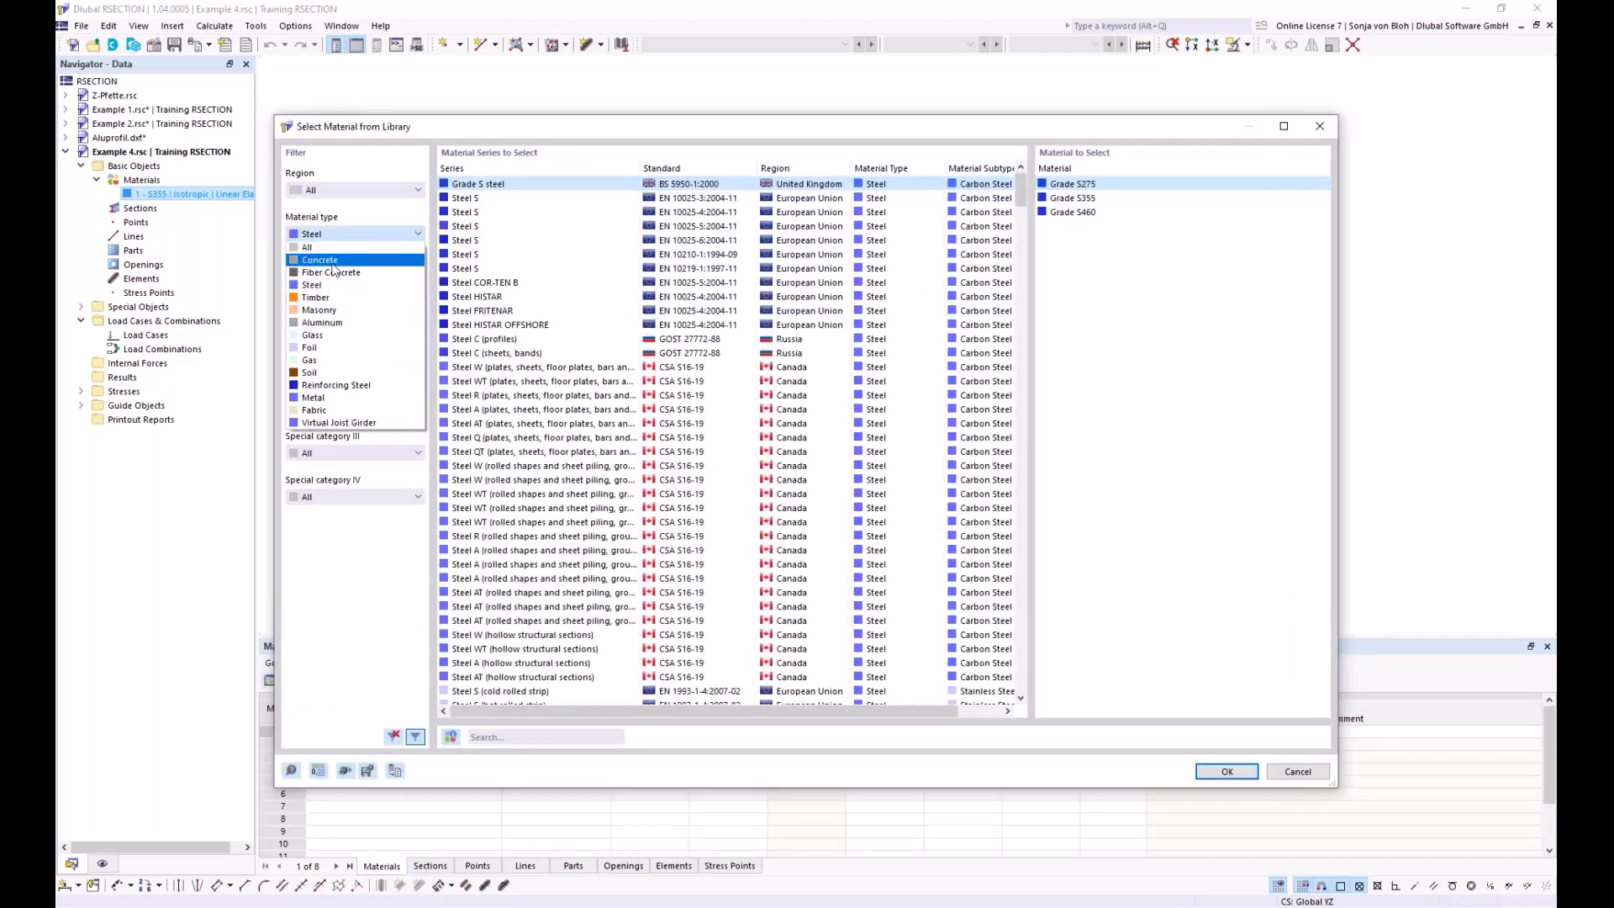
{"action": "left_click", "coordinate": [333, 261]}
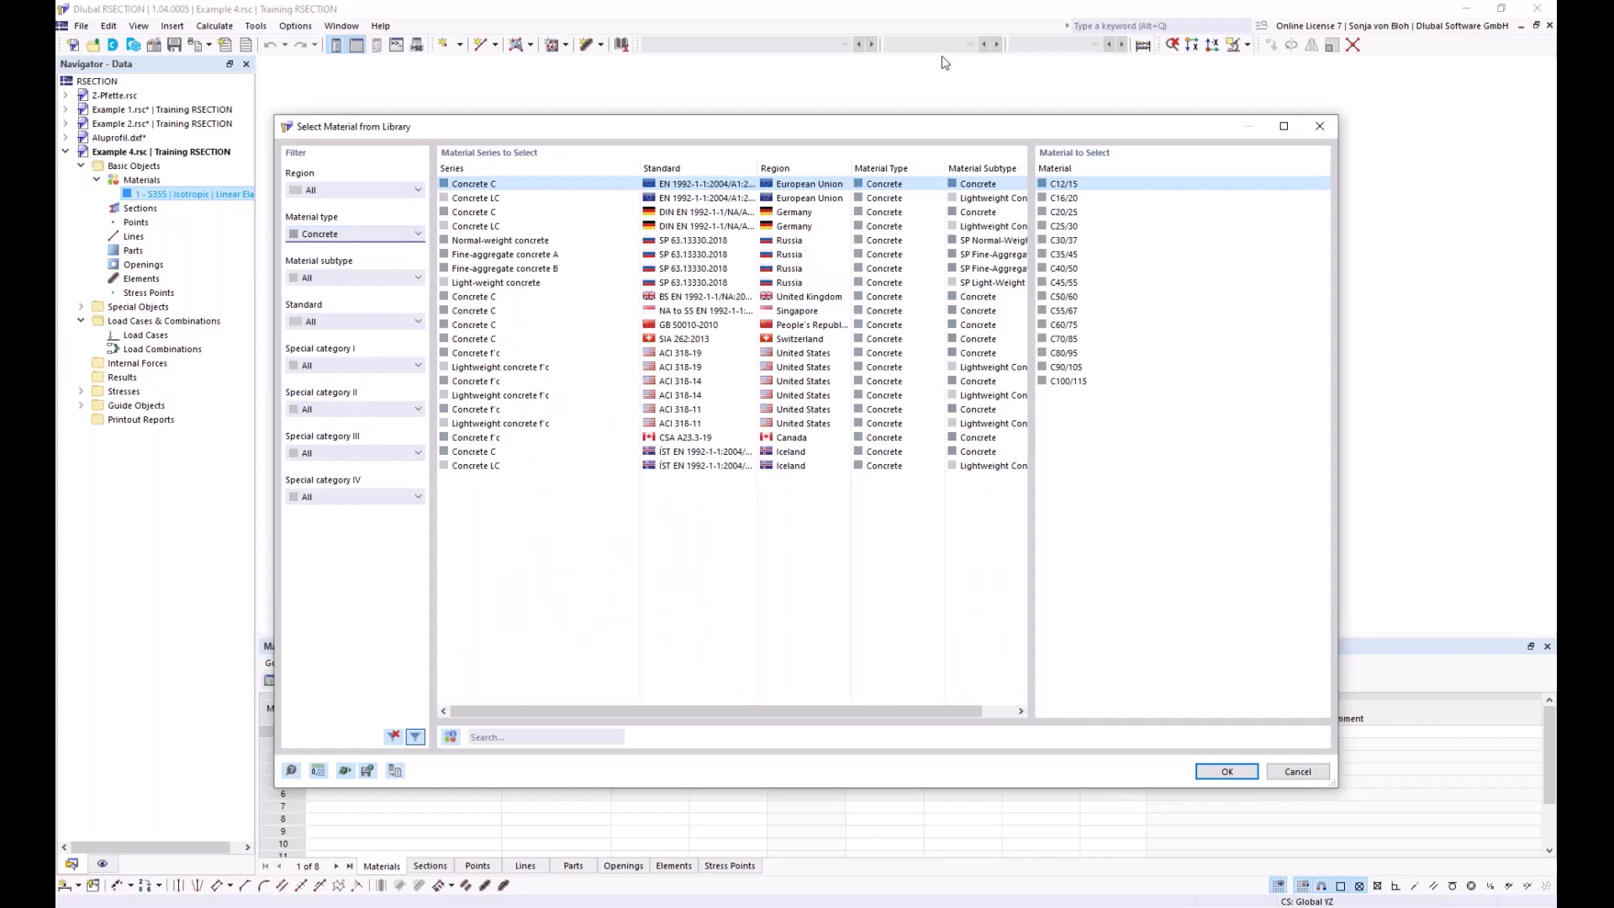
{"action": "left_click", "coordinate": [1076, 255]}
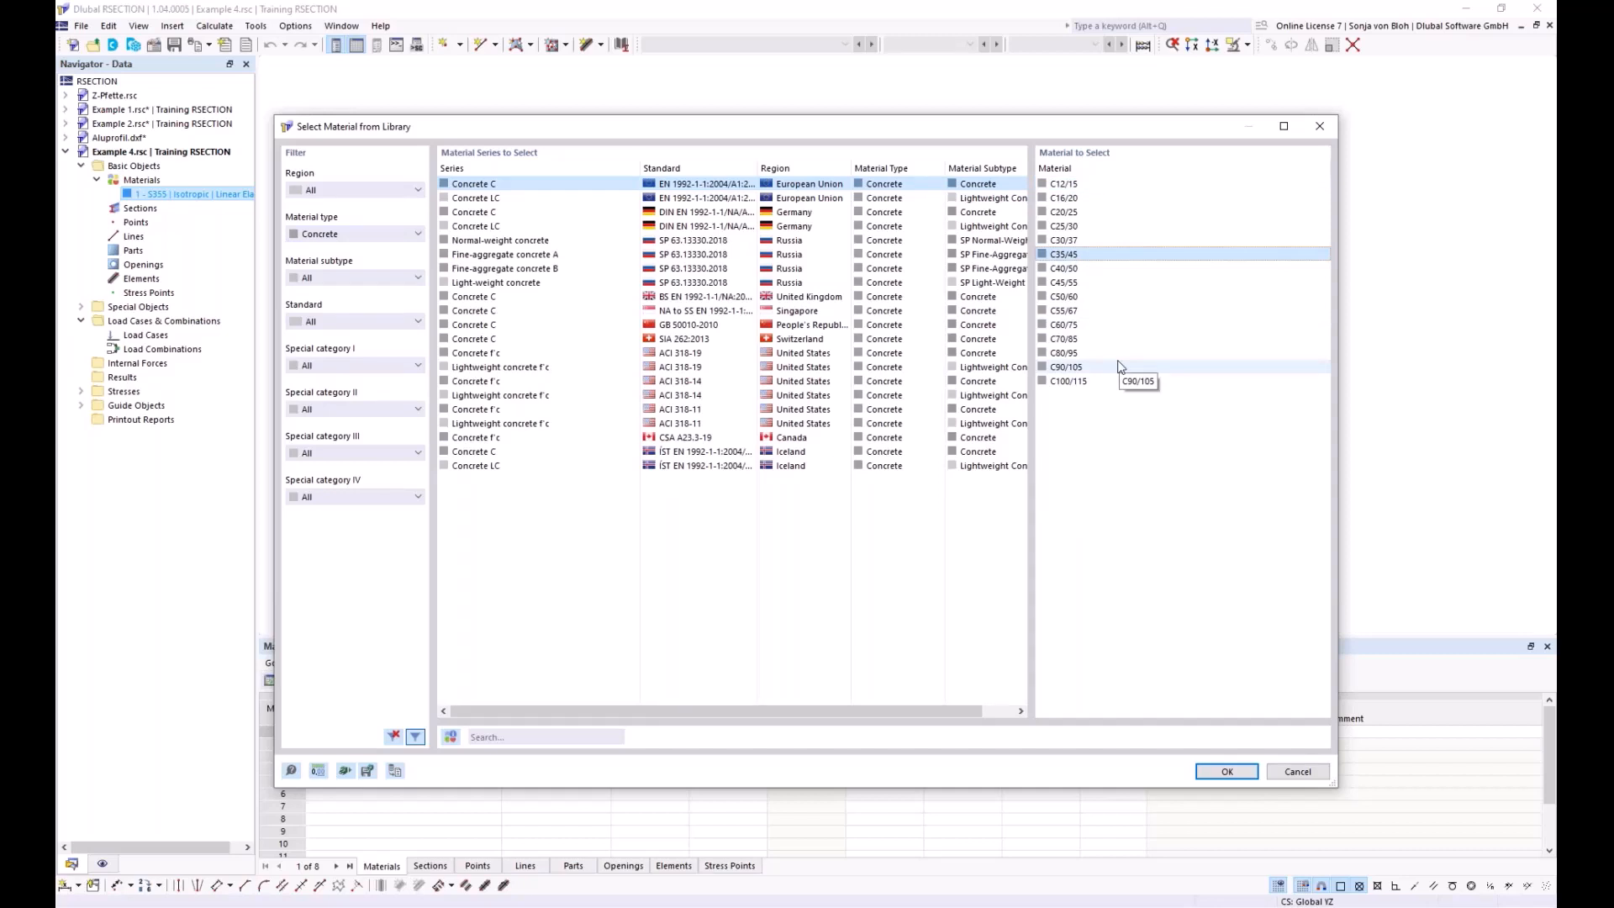
{"action": "key", "text": "Down"}
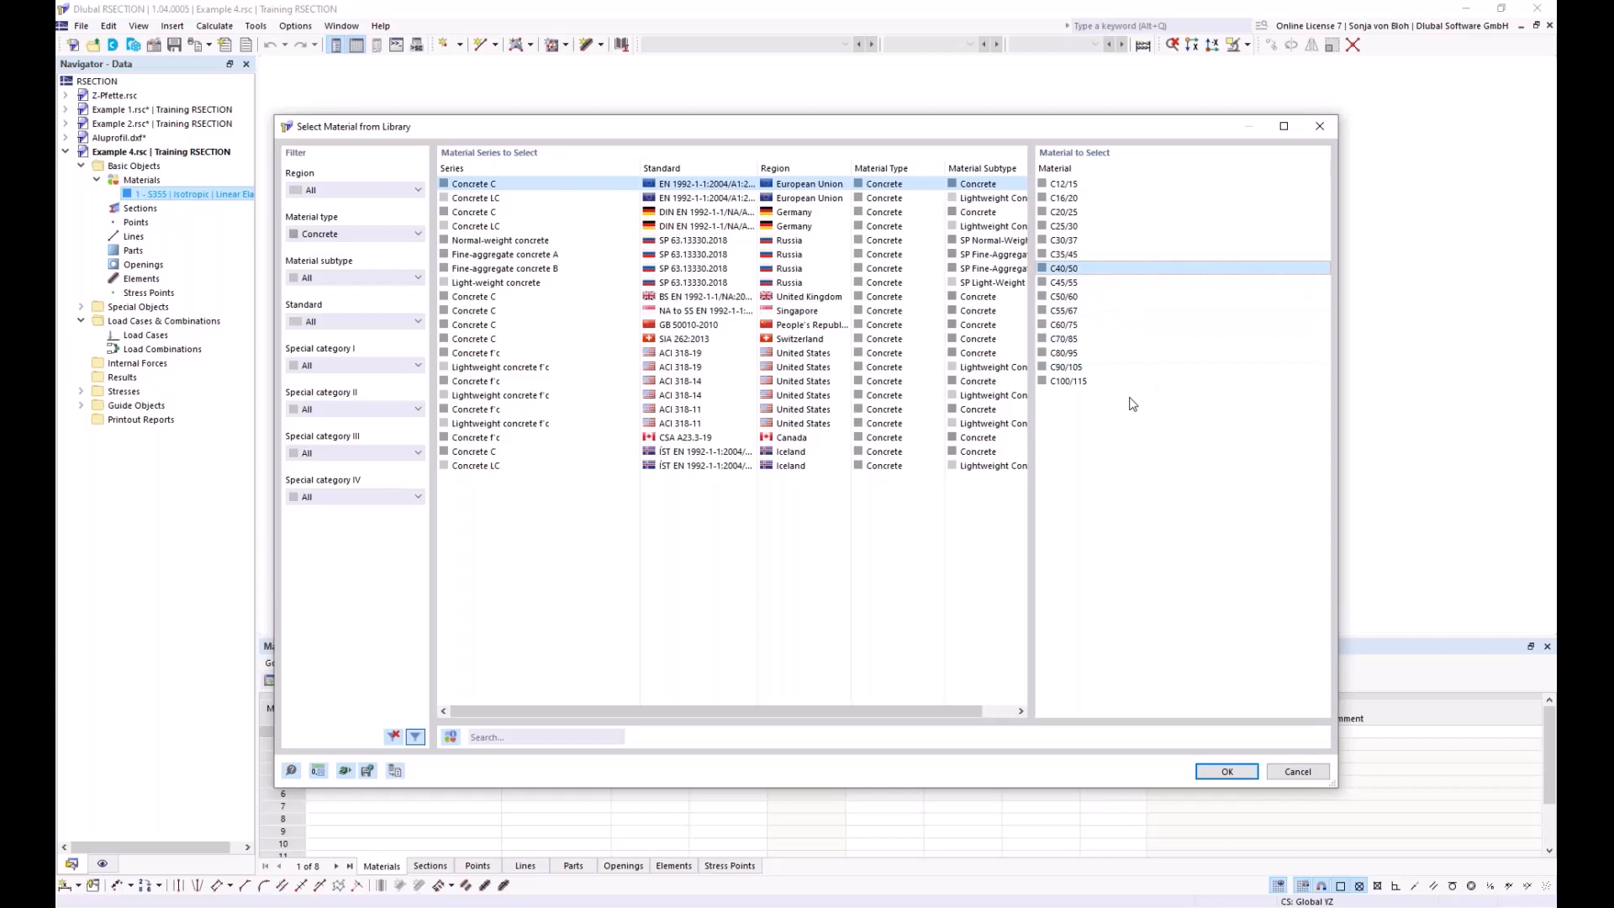
{"action": "left_click", "coordinate": [1223, 773]}
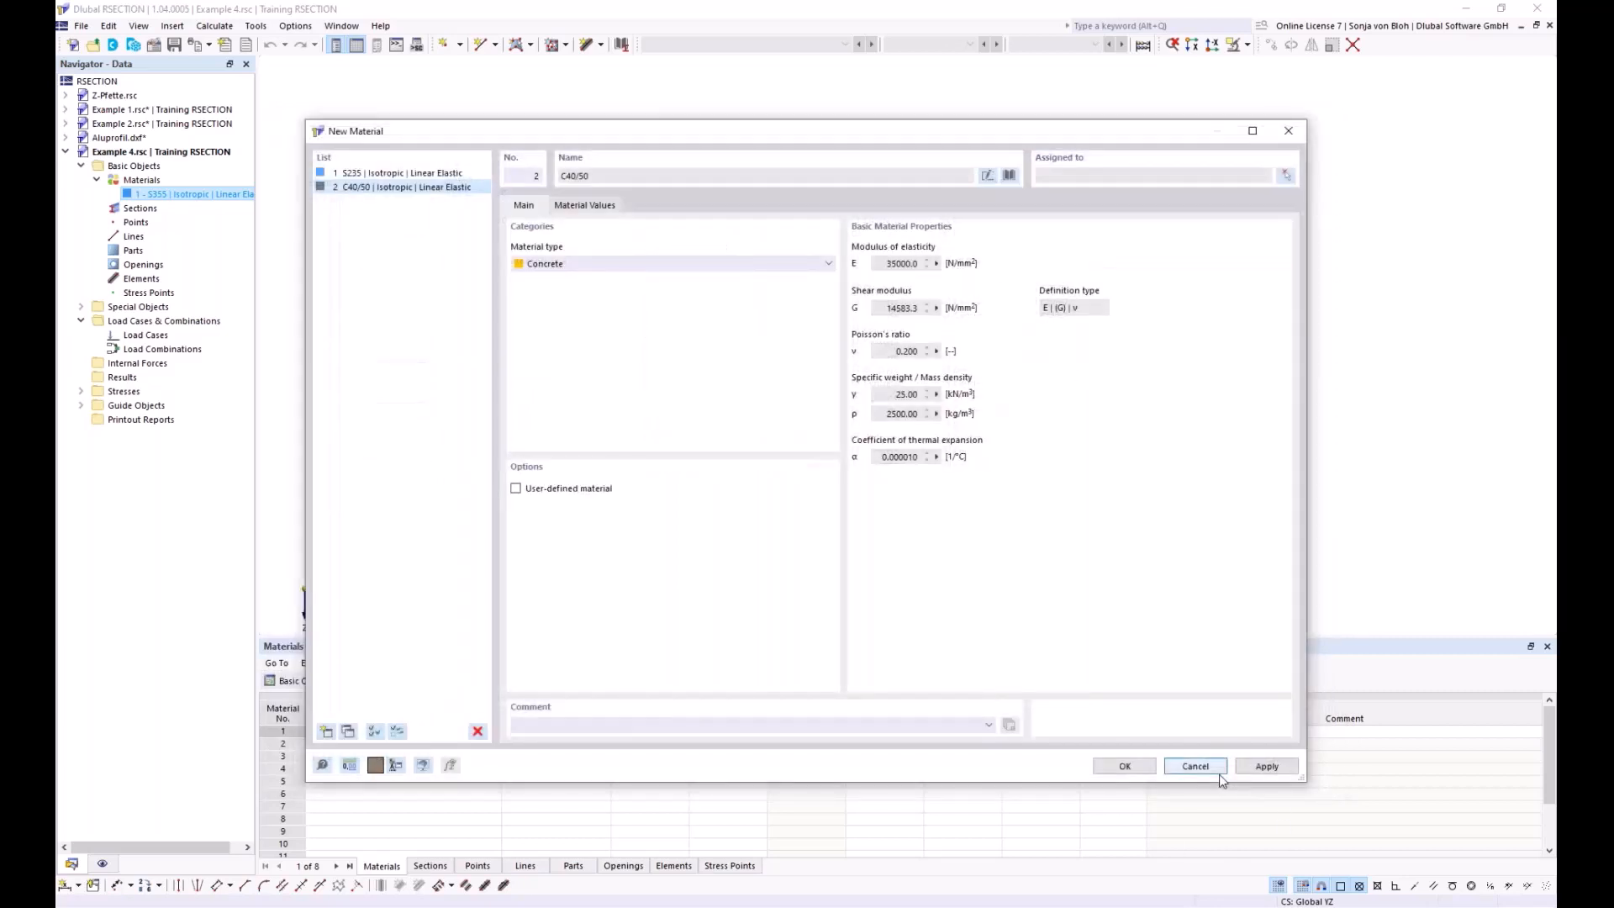
{"action": "left_click", "coordinate": [1135, 769]}
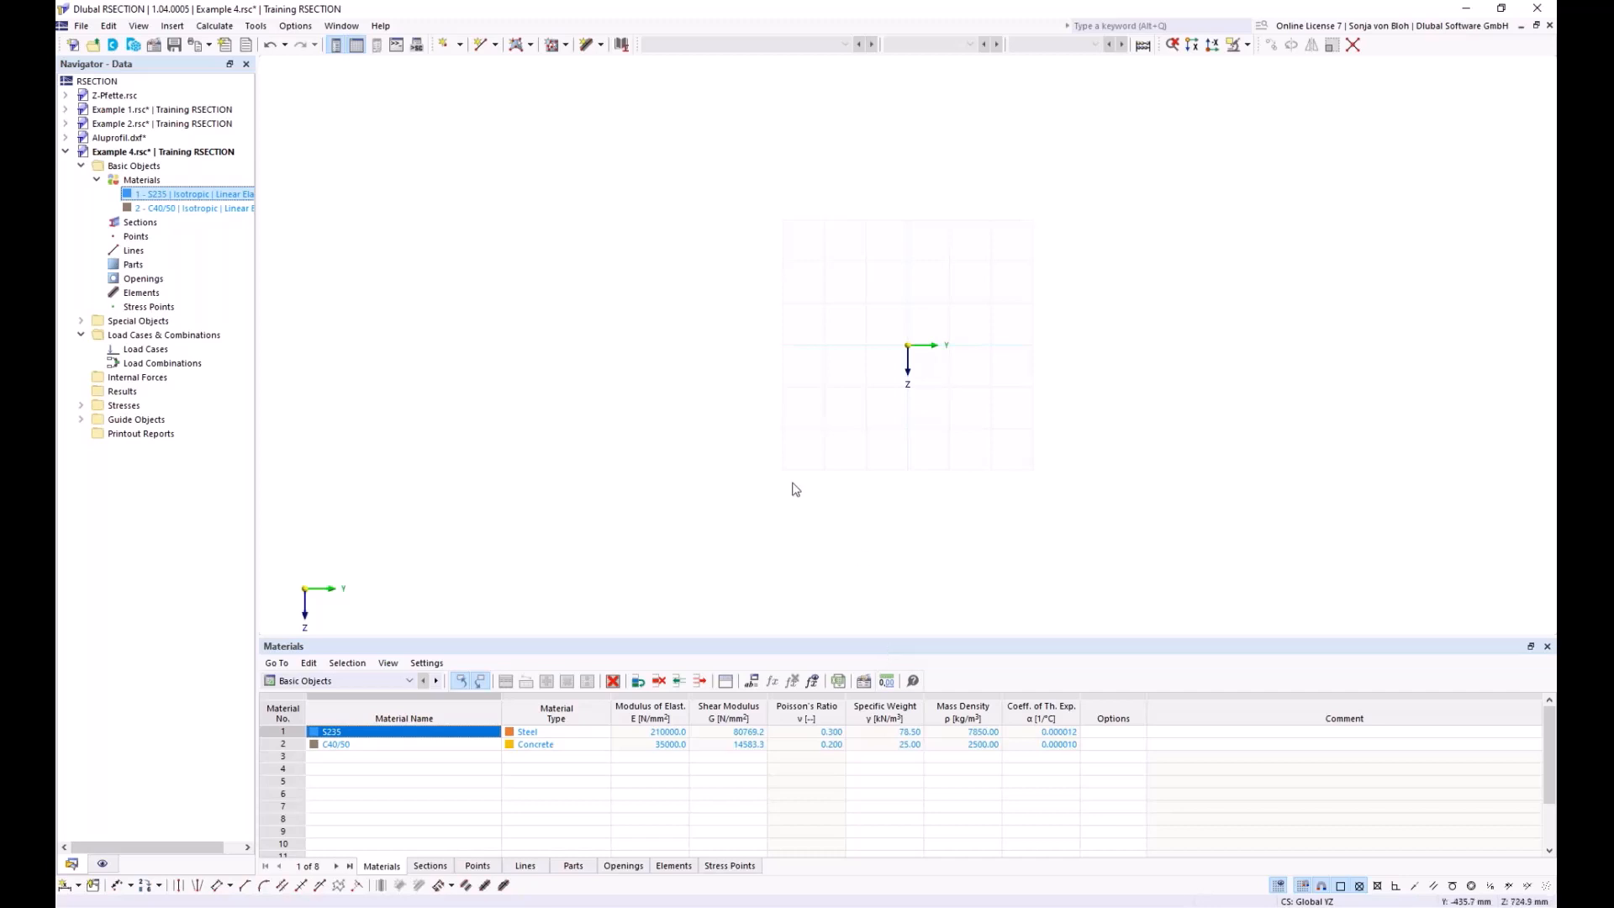
Step: Start a new Massive I rectangle section from the library with width b 1000 mm and height h 200 mm
{"action": "right_click", "coordinate": [139, 223]}
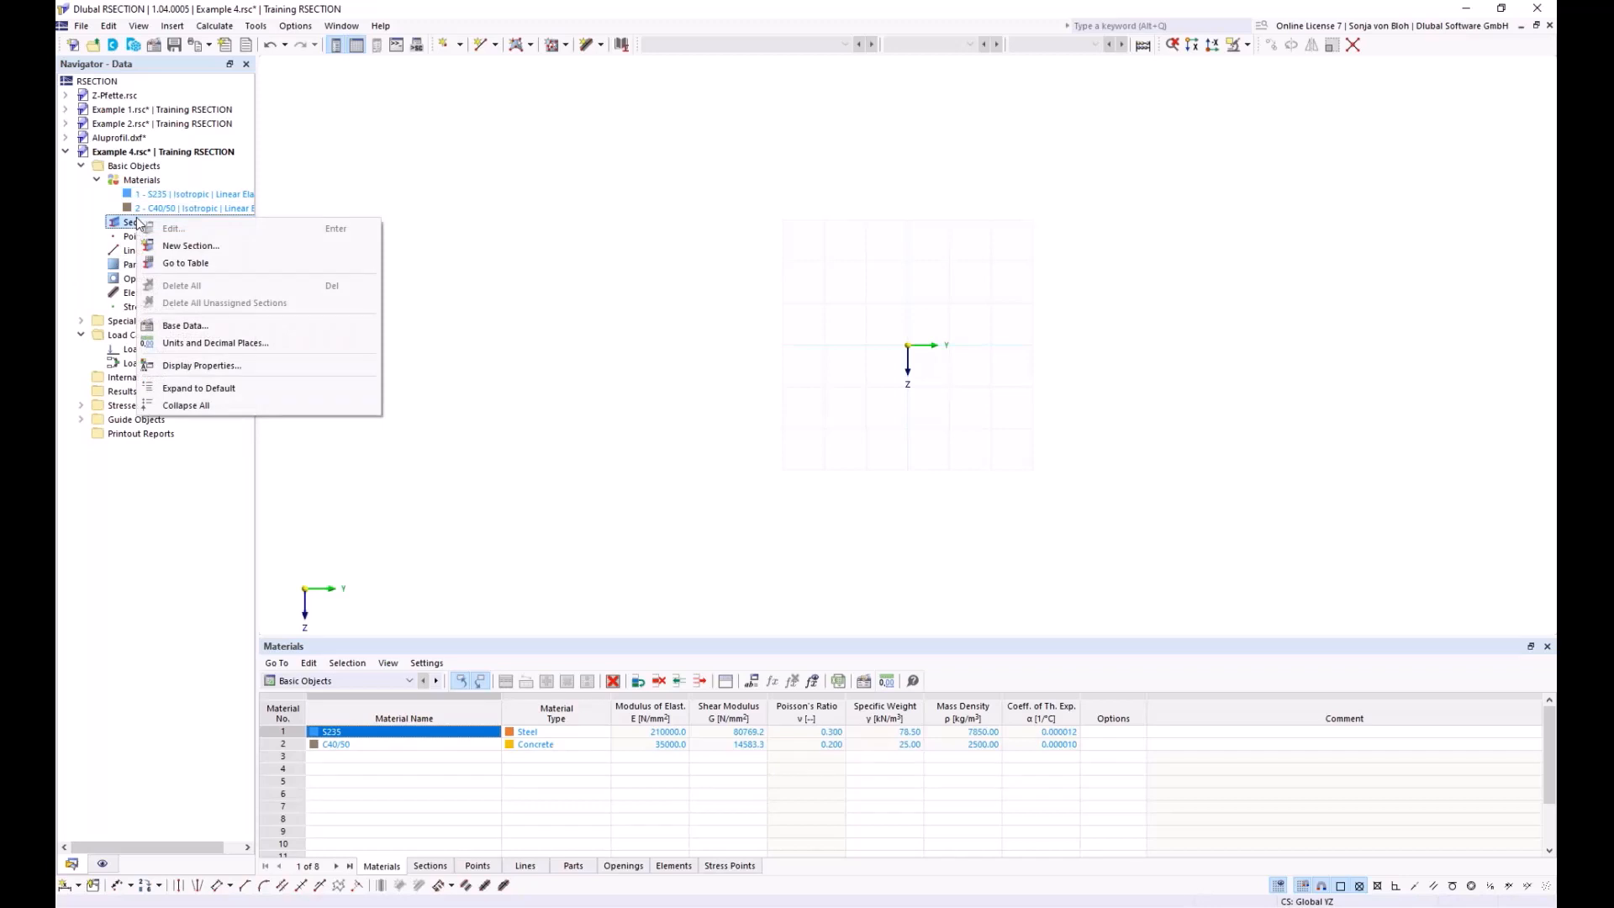
{"action": "left_click", "coordinate": [197, 245]}
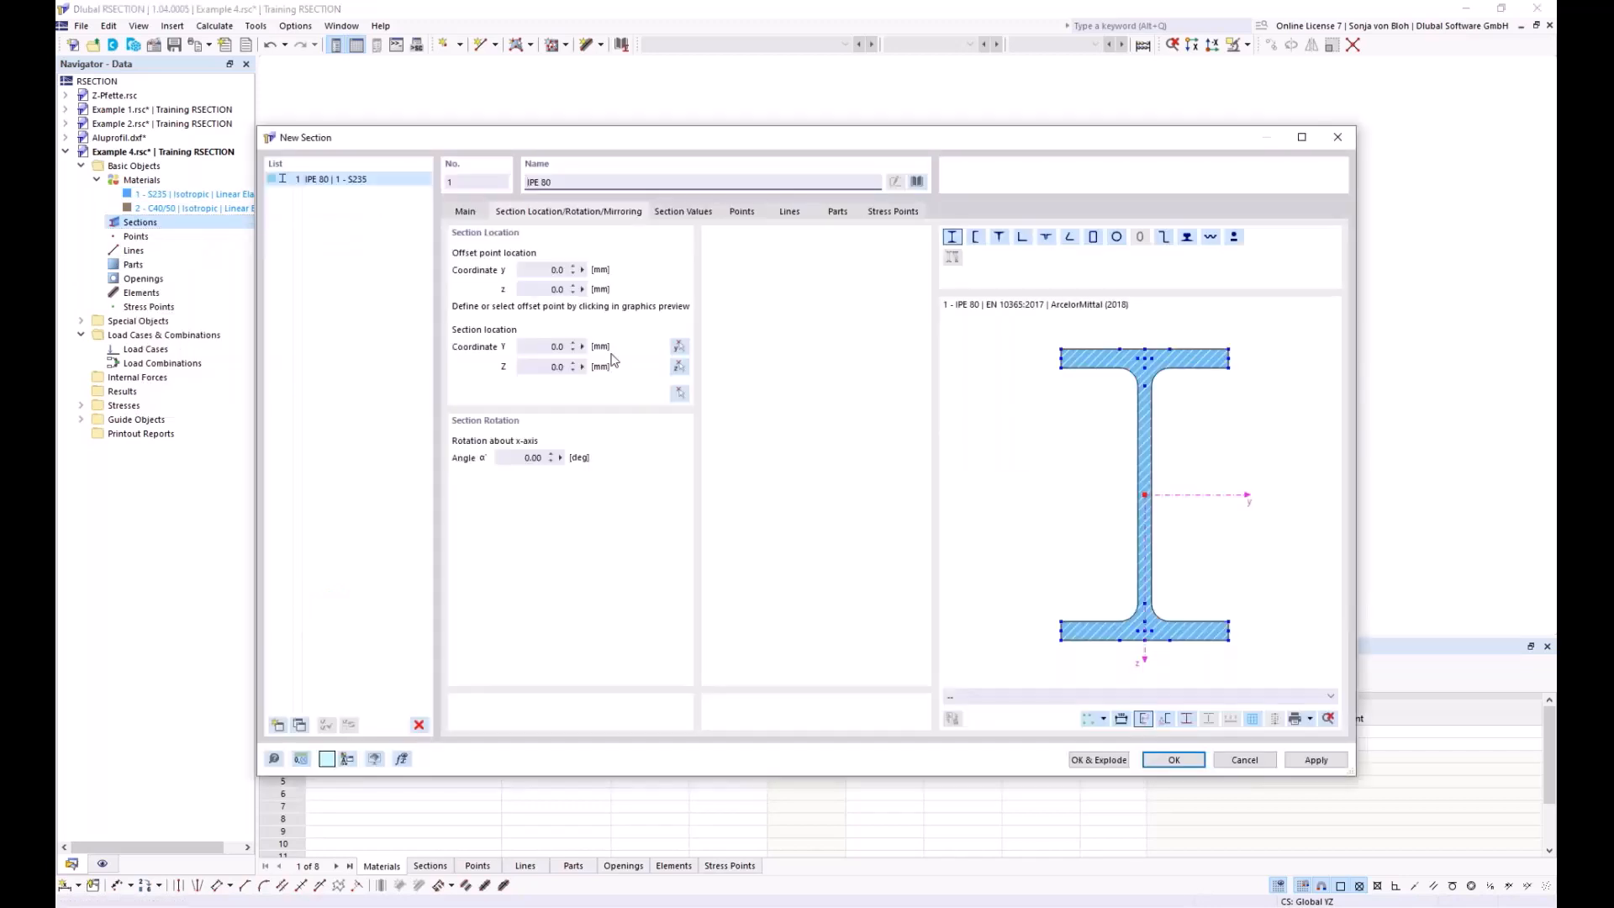
{"action": "left_click", "coordinate": [920, 183]}
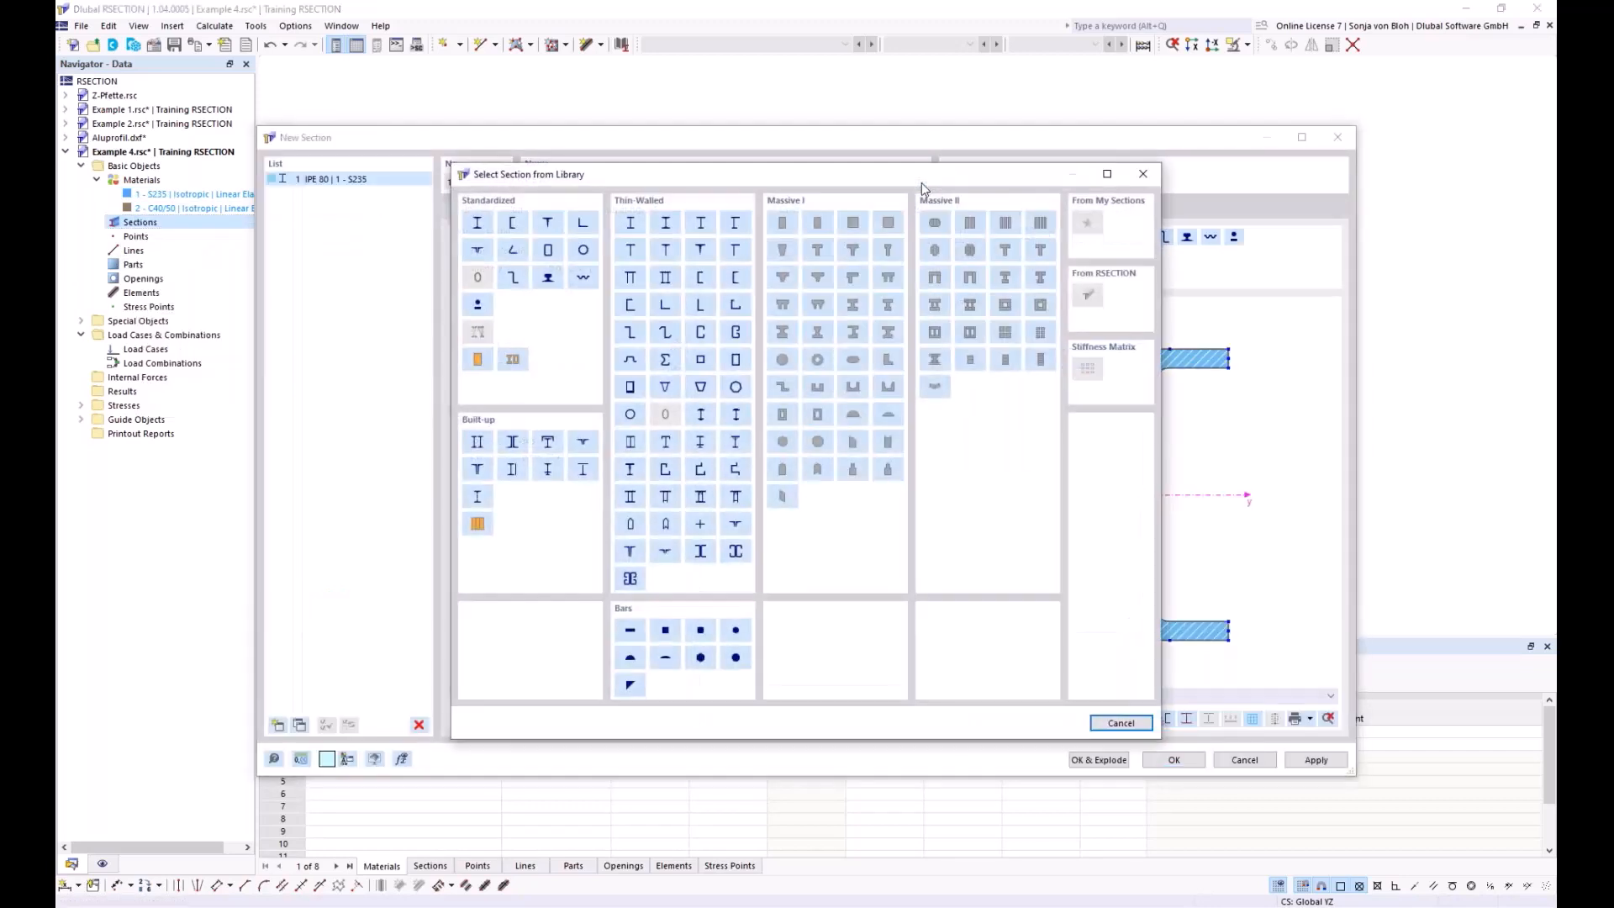
{"action": "left_click", "coordinate": [784, 225]}
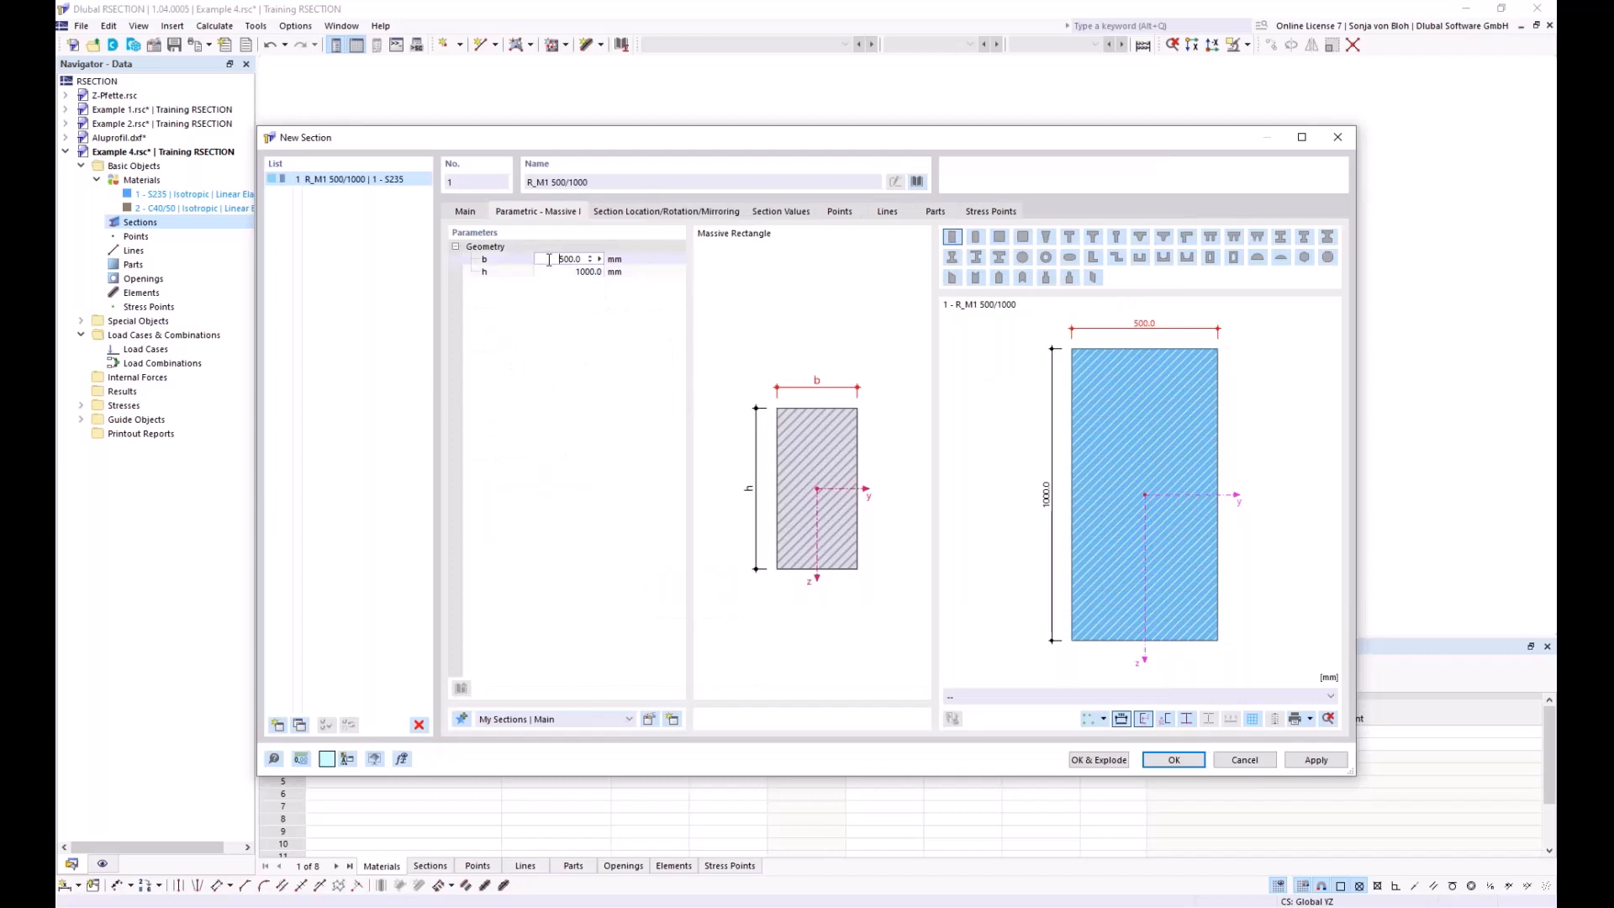
{"action": "left_click", "coordinate": [636, 269]}
{"action": "left_click", "coordinate": [555, 258]}
{"action": "key", "text": "ctrl+a"}
{"action": "type", "text": "1"}
{"action": "key", "text": "Tab"}
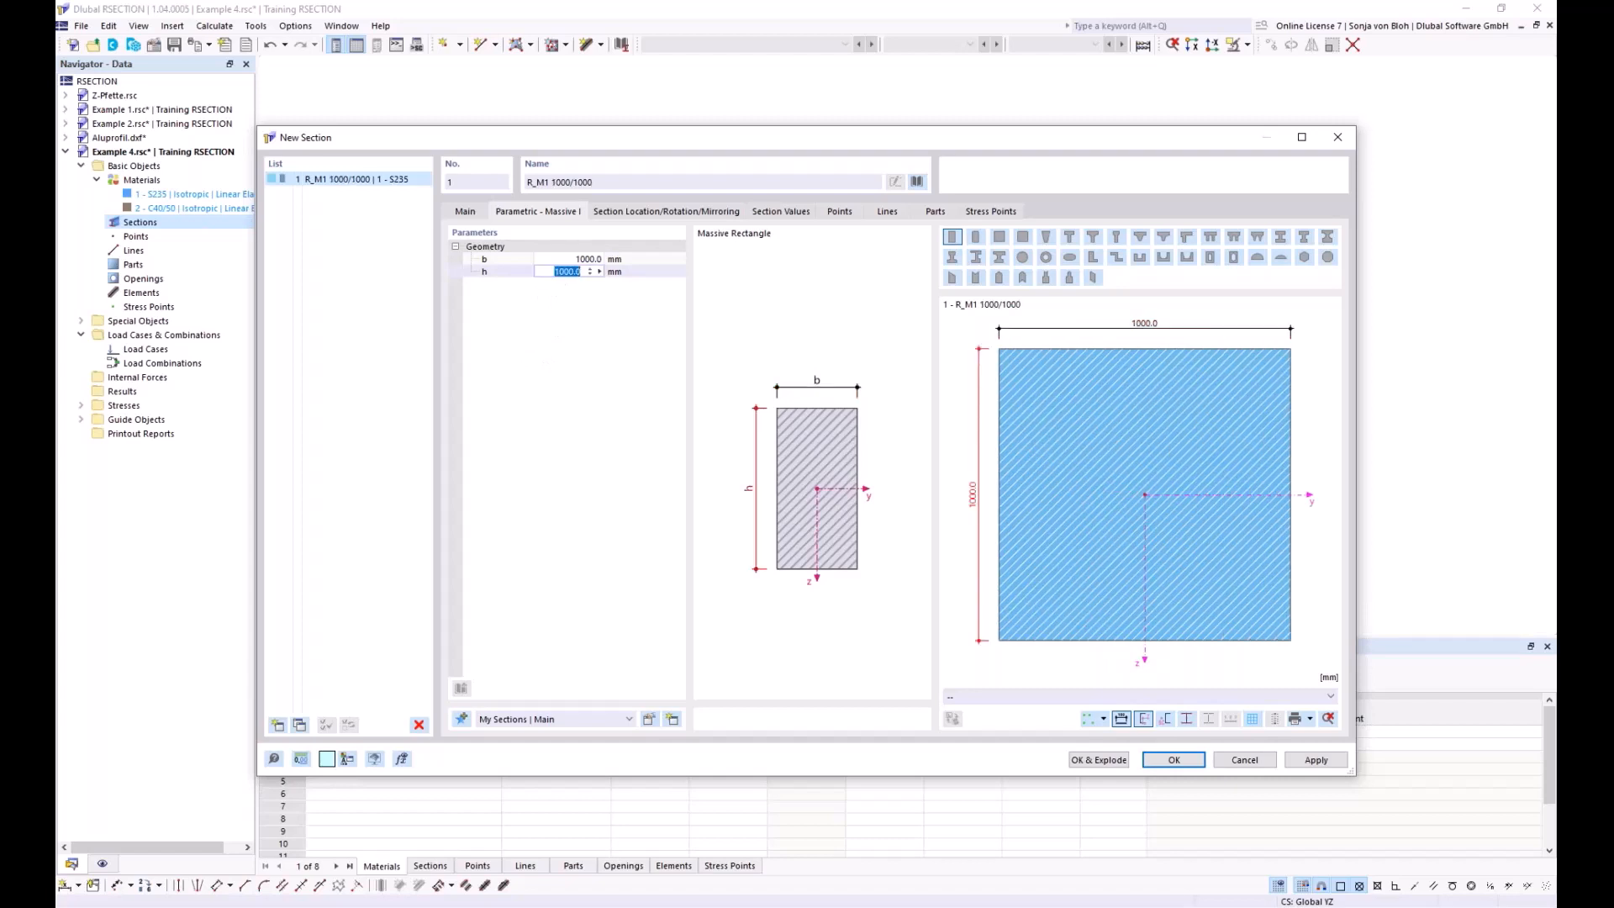
{"action": "type", "text": "200"}
{"action": "key", "text": "Return"}
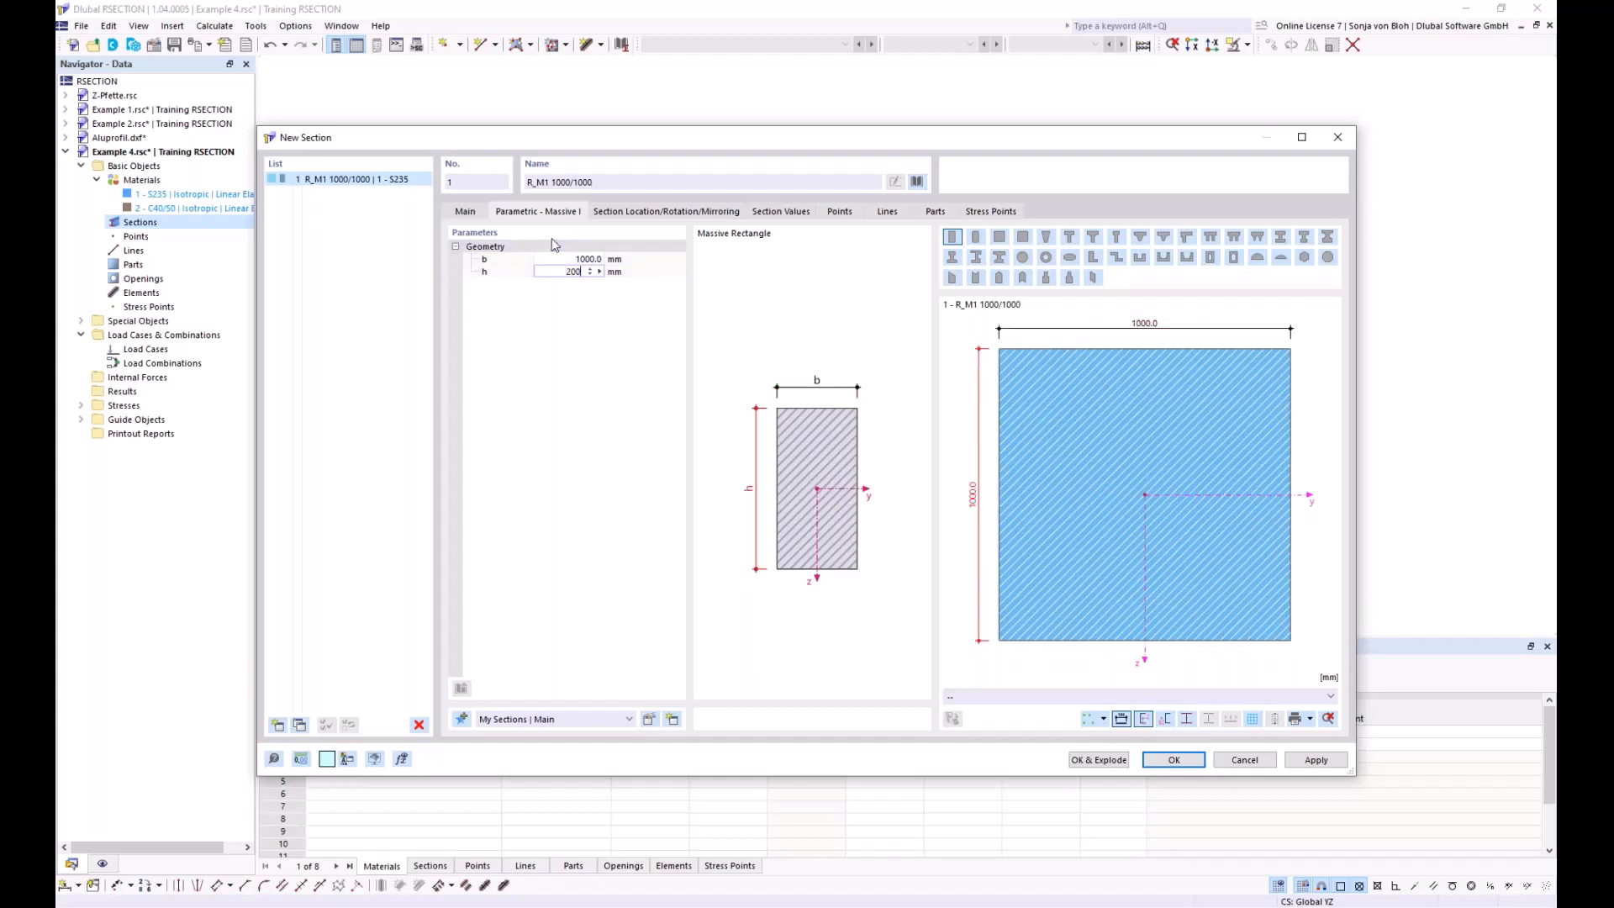
Step: Assign material 2 - C40/50 to the rectangular section and insert it into the model
{"action": "left_click", "coordinate": [465, 212]}
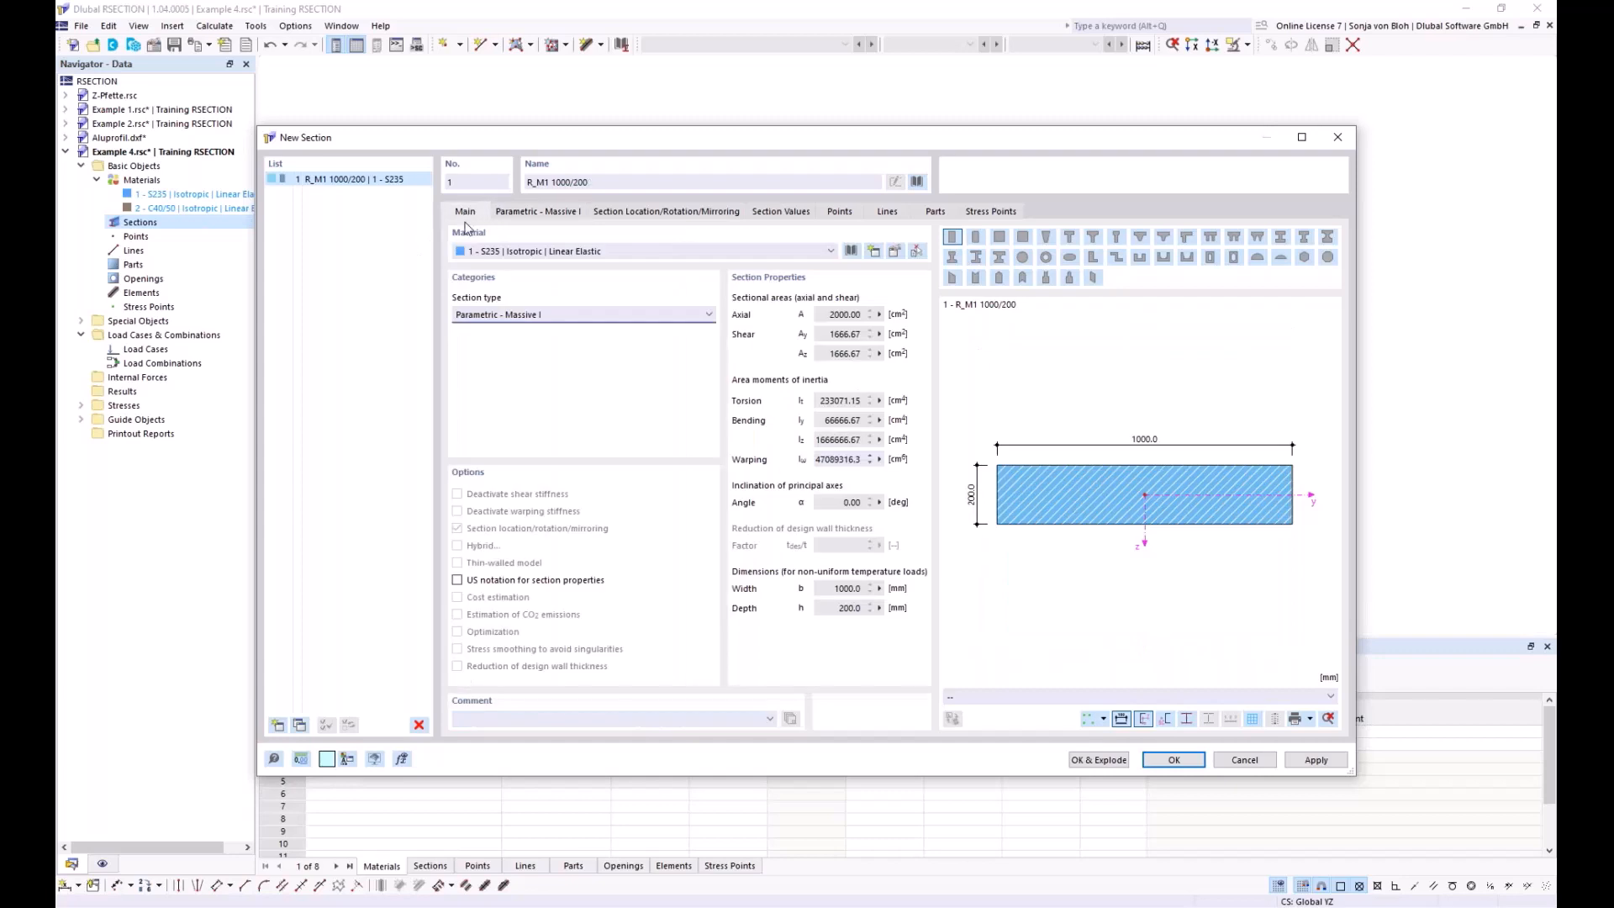
{"action": "left_click", "coordinate": [542, 253]}
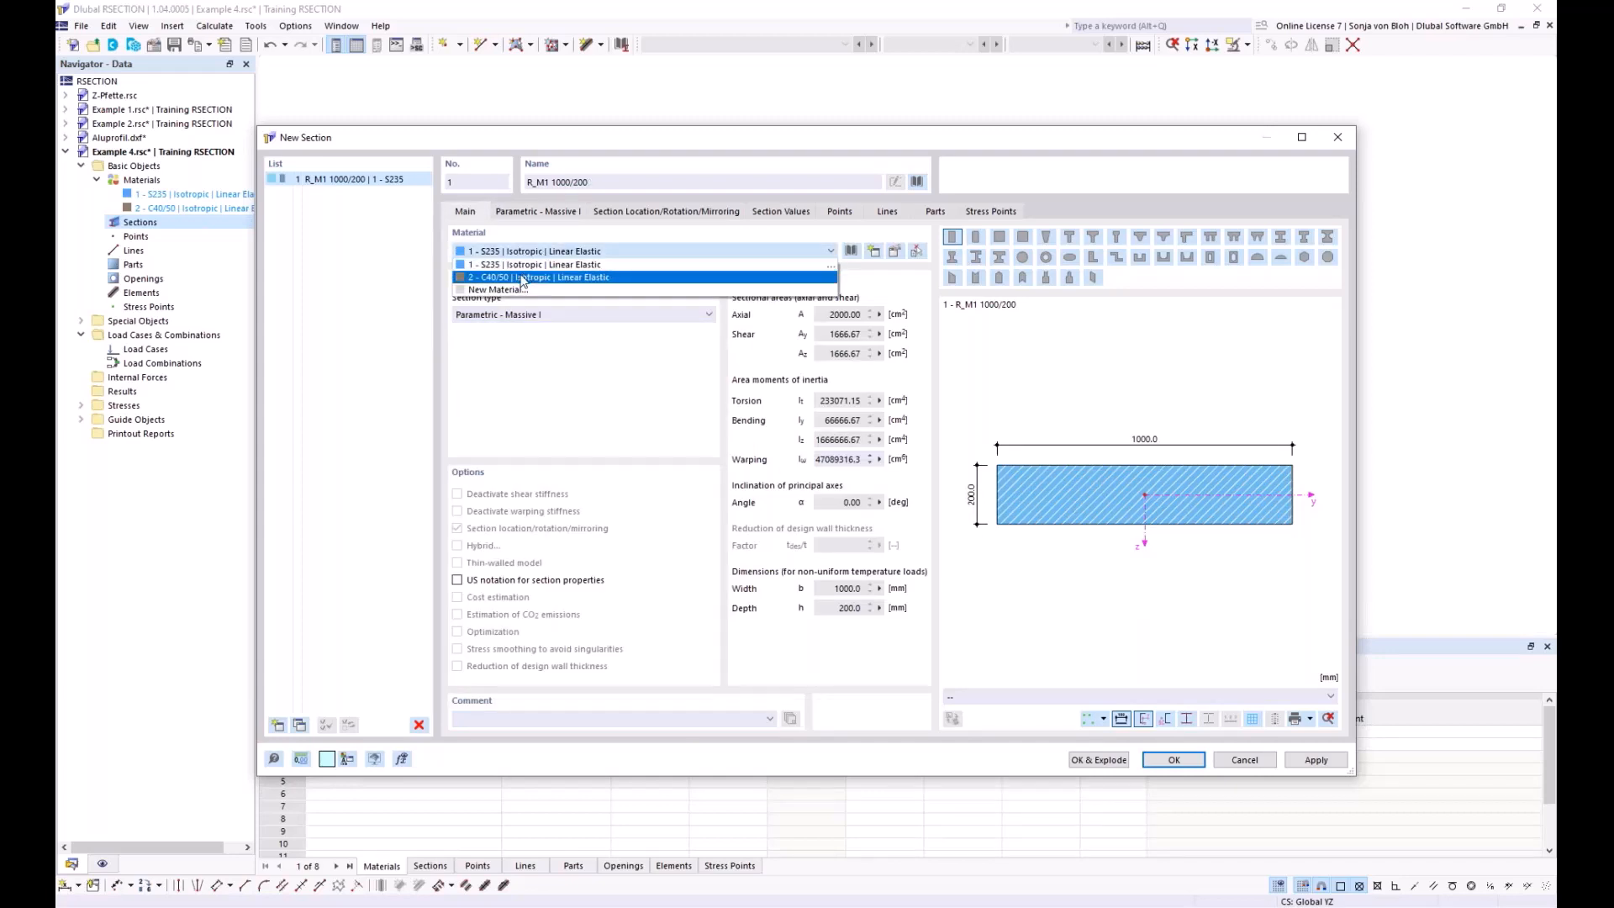
{"action": "left_click", "coordinate": [521, 277]}
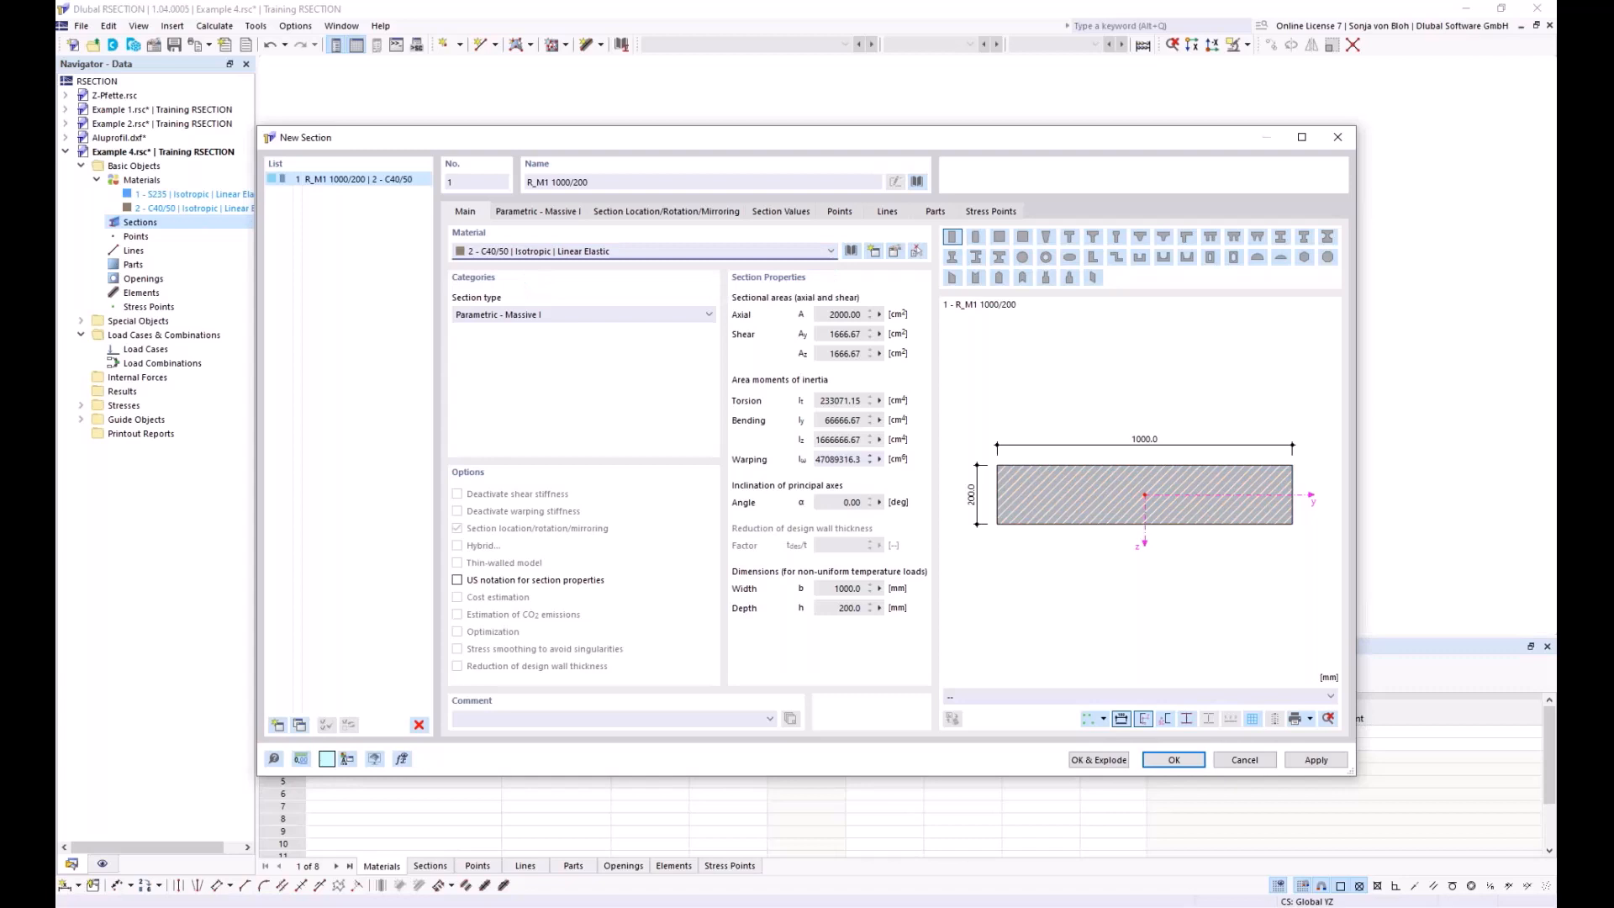
{"action": "left_click", "coordinate": [1175, 760]}
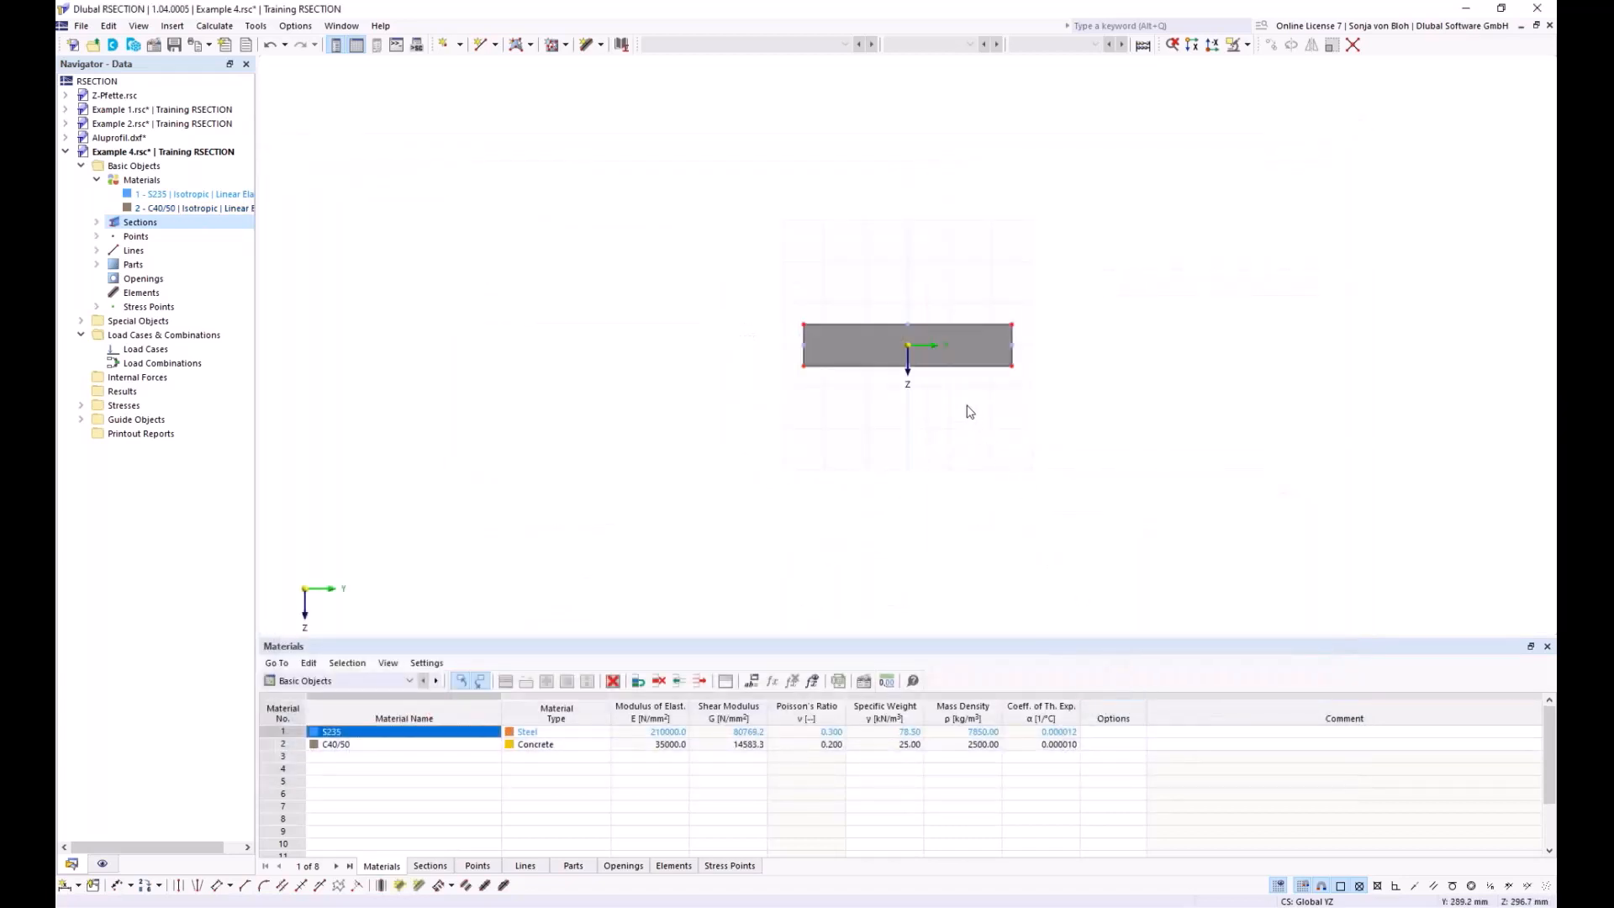
Step: Start a second new section and choose the standardized I-section HEB 400 (DIN 1025-2:1995-11) in S235 from the library
{"action": "scroll", "coordinate": [967, 416], "scroll_direction": "up", "scroll_amount": 2}
{"action": "middle_click_drag", "start_coordinate": [846, 458], "coordinate": [794, 449]}
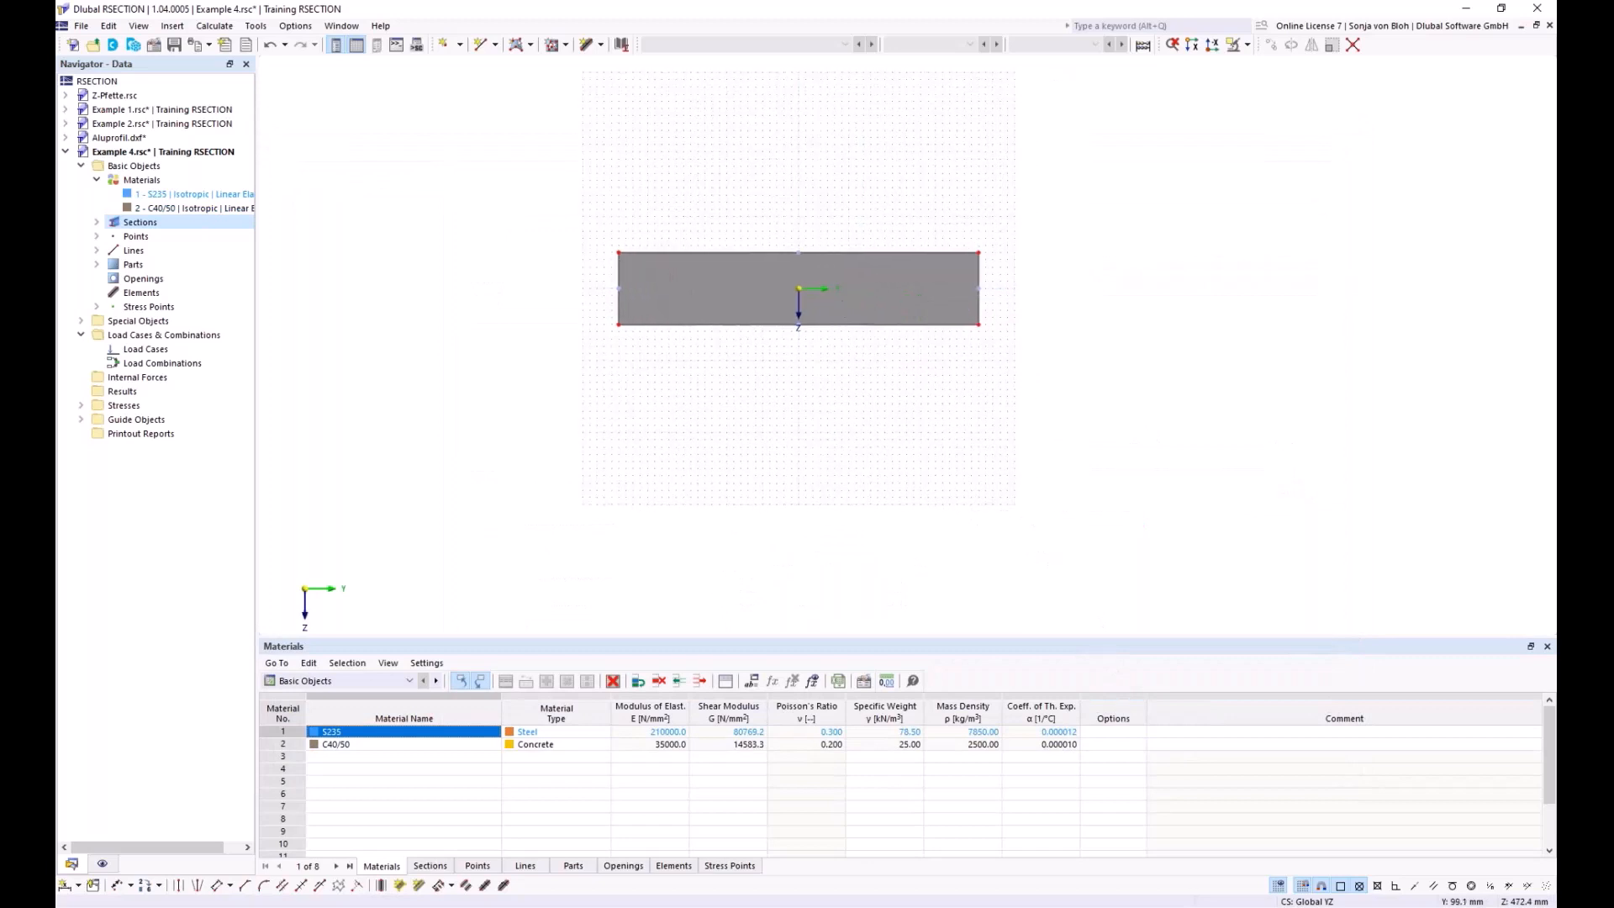
{"action": "scroll", "coordinate": [832, 462], "scroll_direction": "up", "scroll_amount": 1}
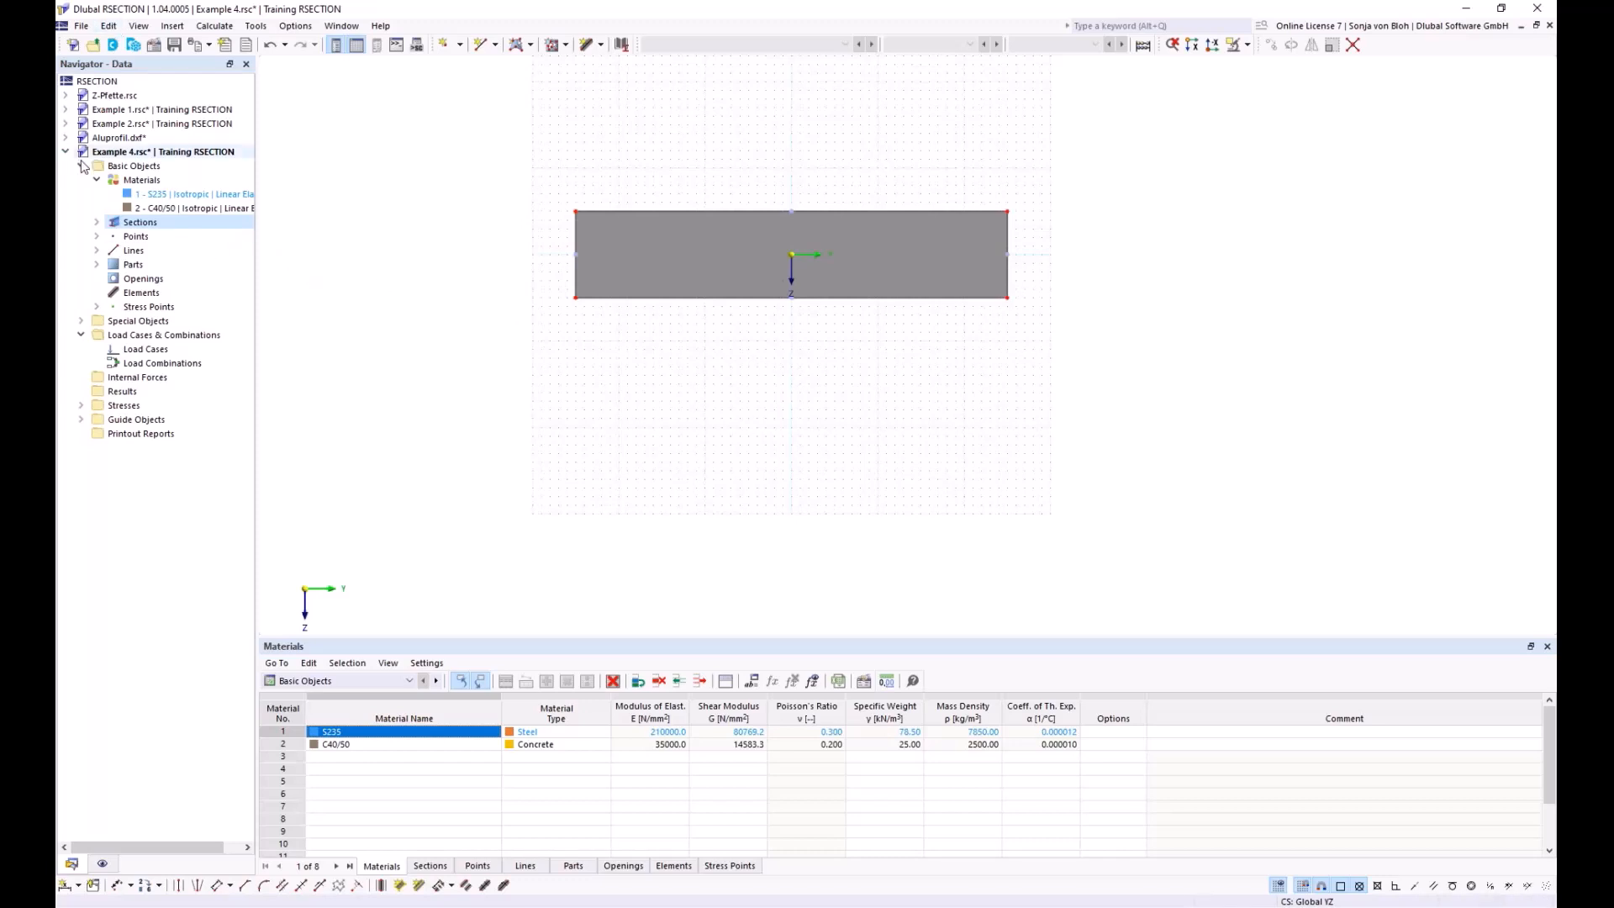
{"action": "right_click", "coordinate": [138, 223]}
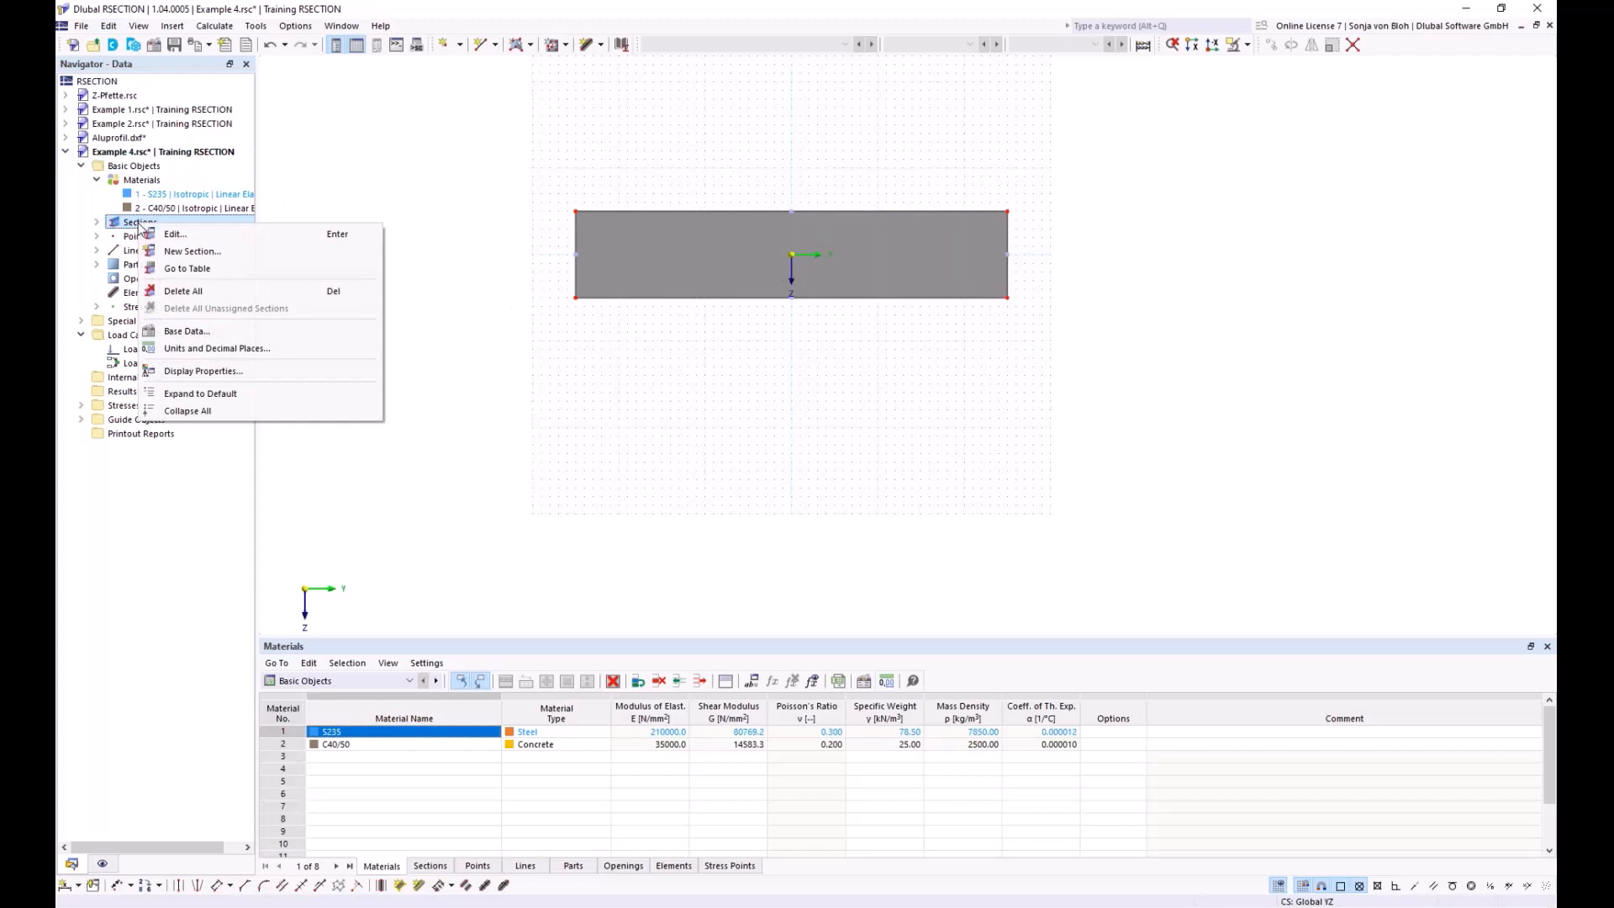
{"action": "left_click", "coordinate": [162, 251]}
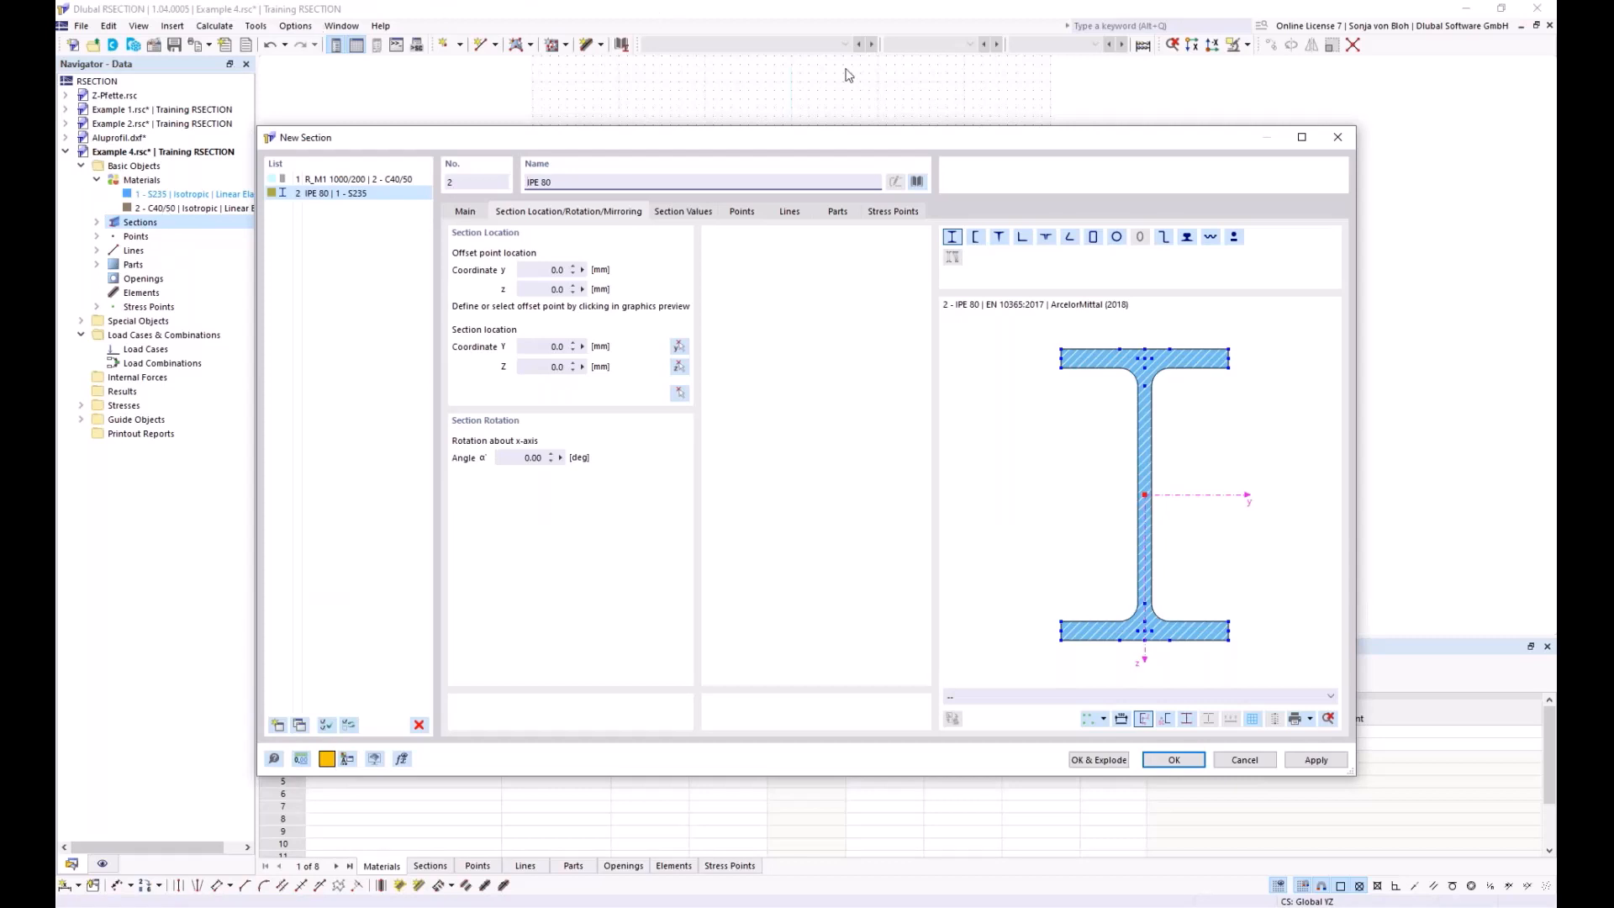
{"action": "left_click", "coordinate": [918, 181]}
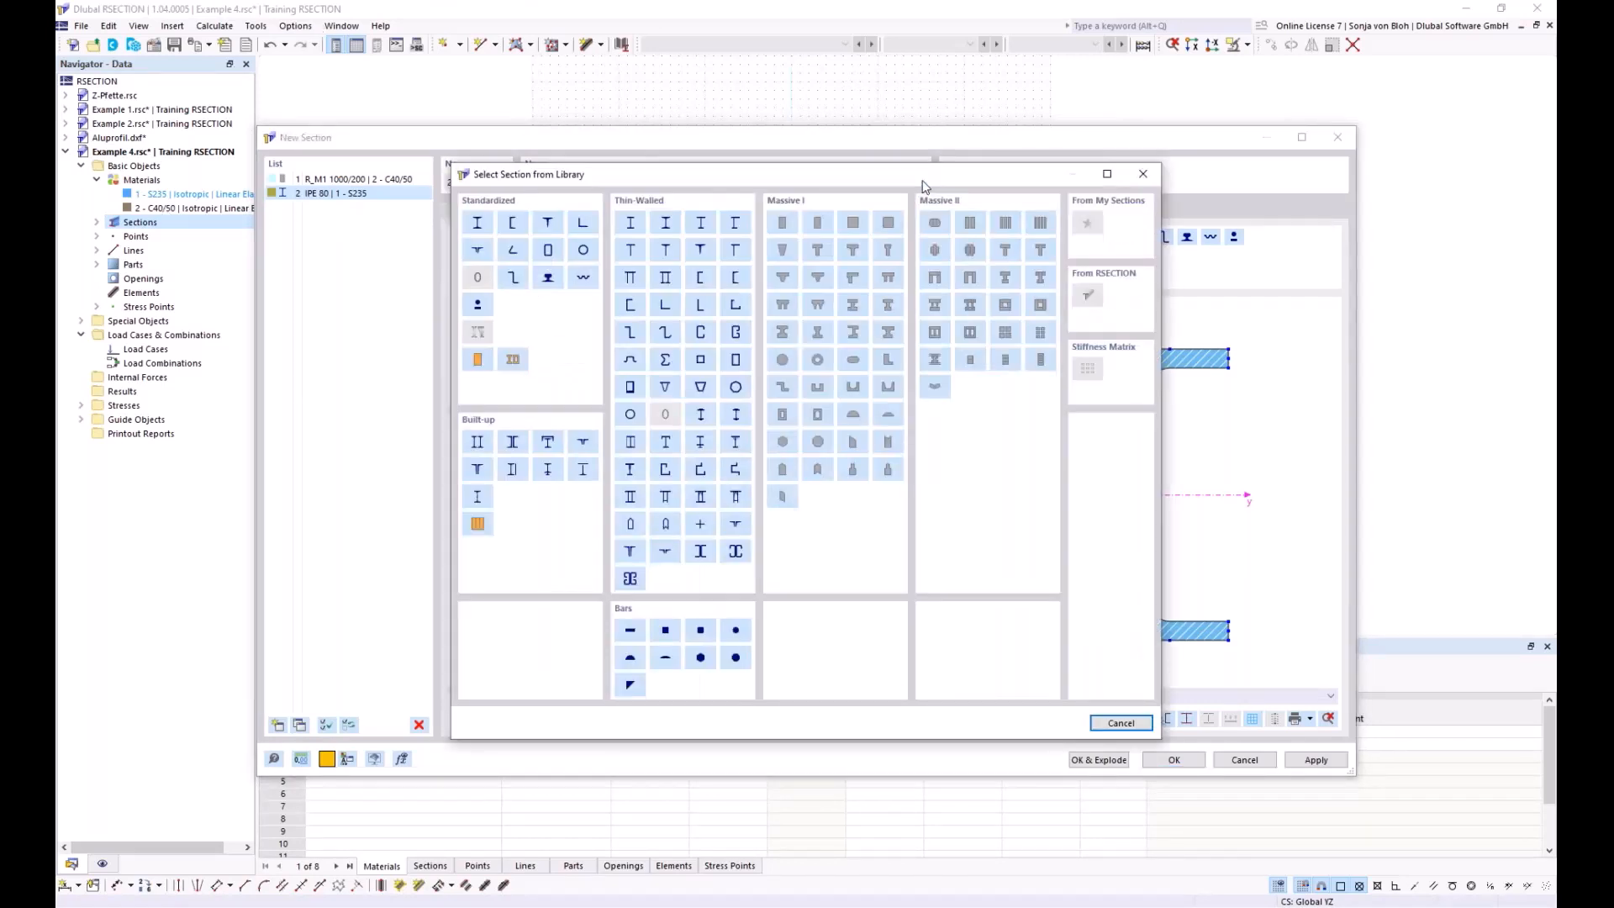
{"action": "left_click", "coordinate": [479, 225]}
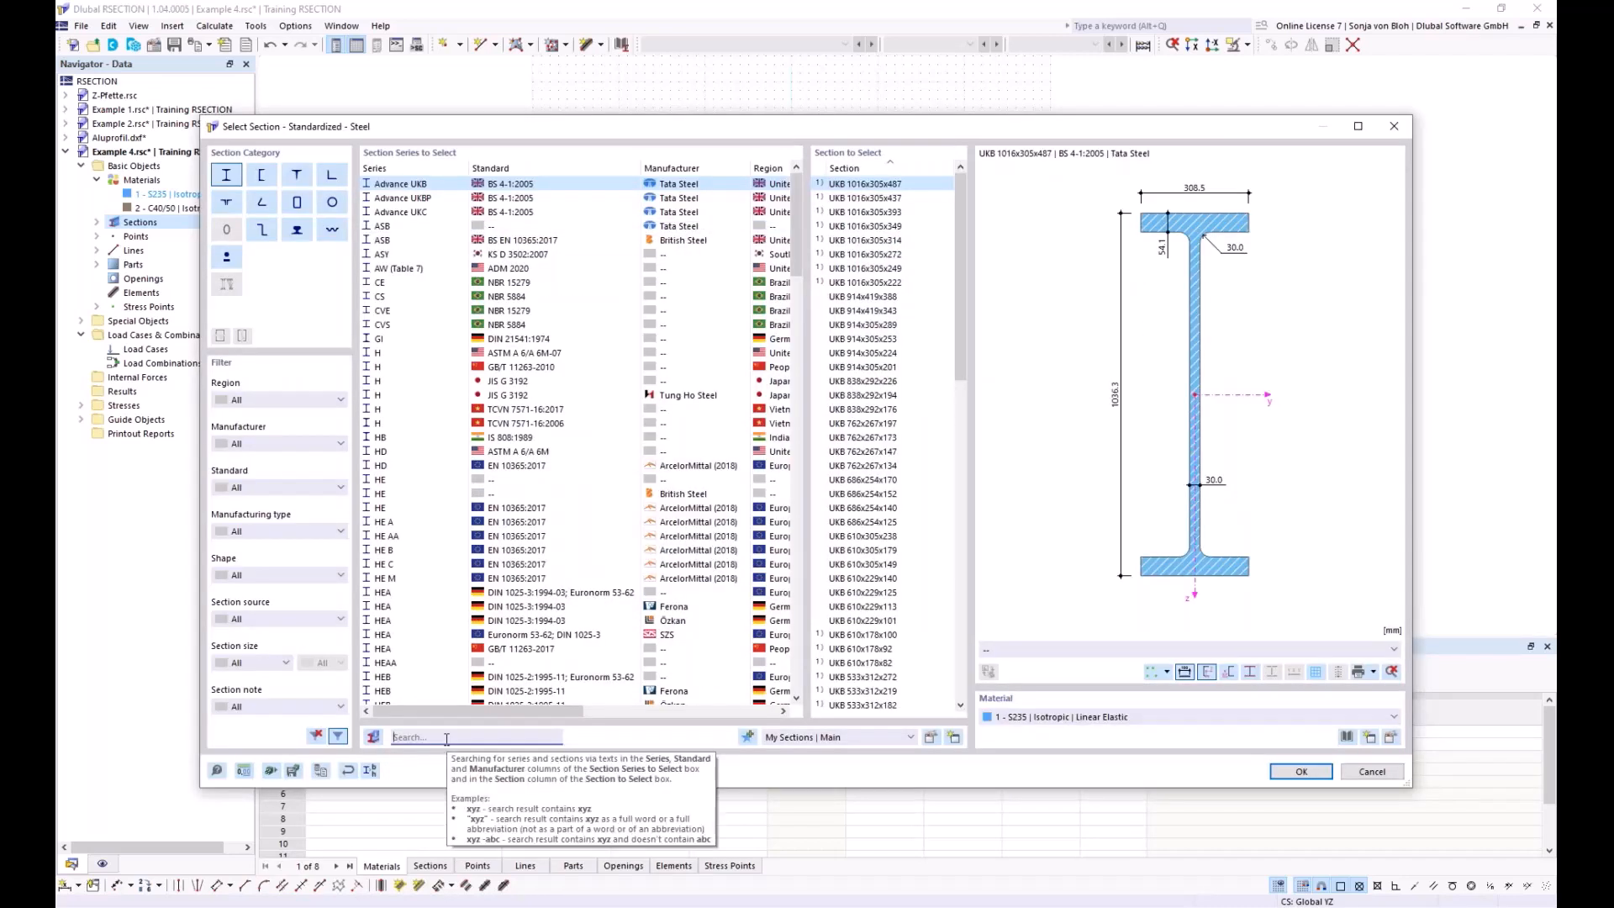
{"action": "type", "text": "HEB"}
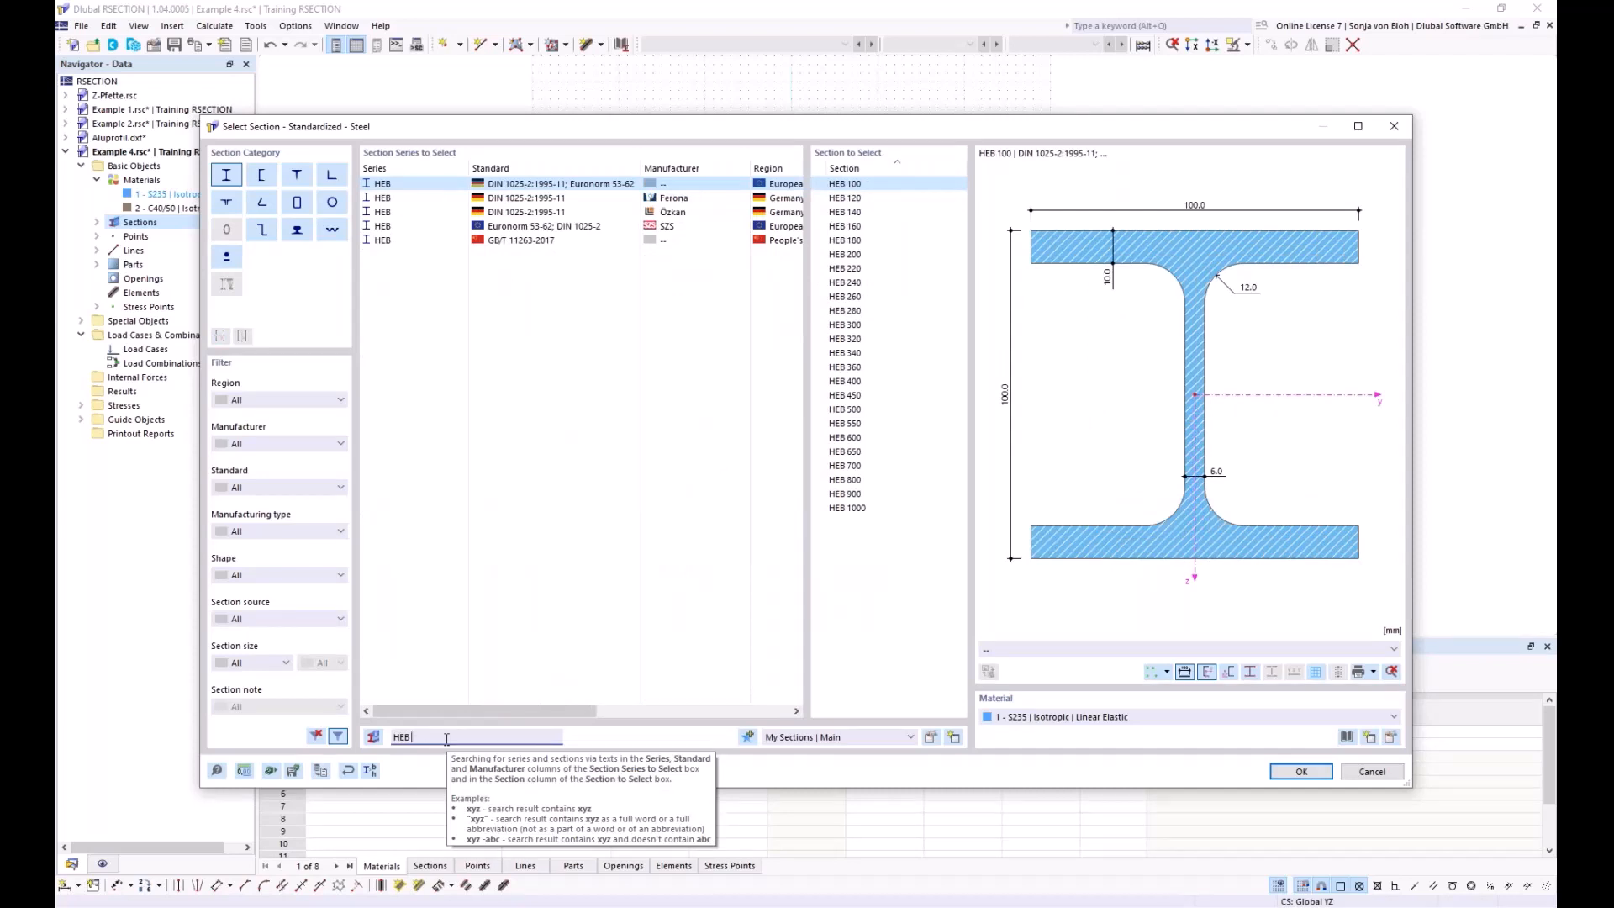
{"action": "type", "text": " 400"}
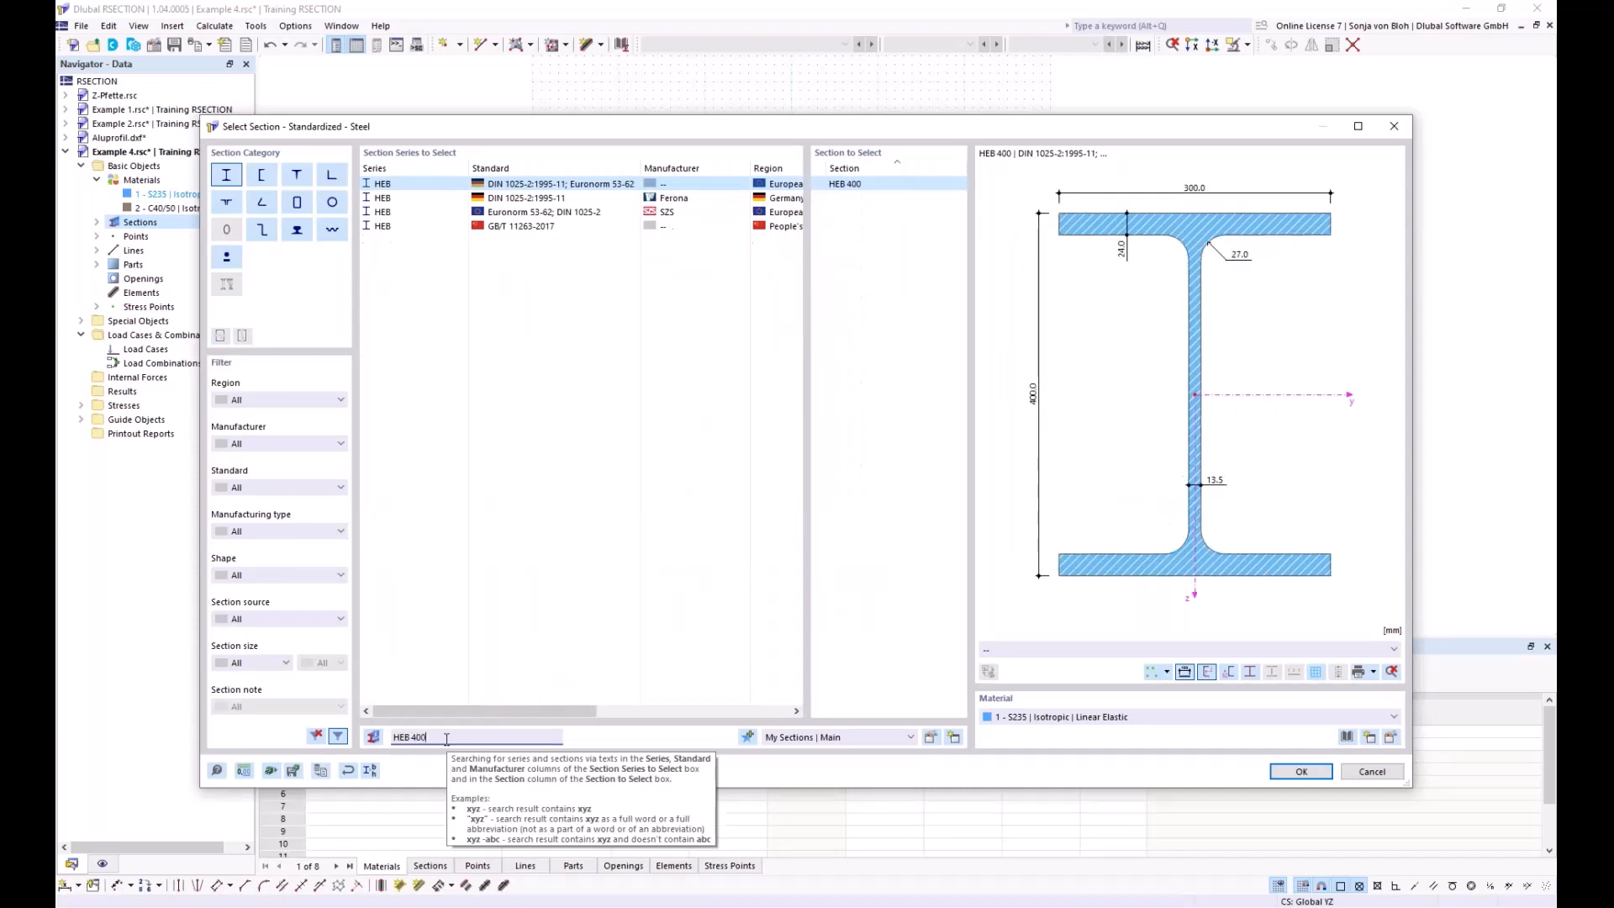
{"action": "left_click", "coordinate": [849, 185]}
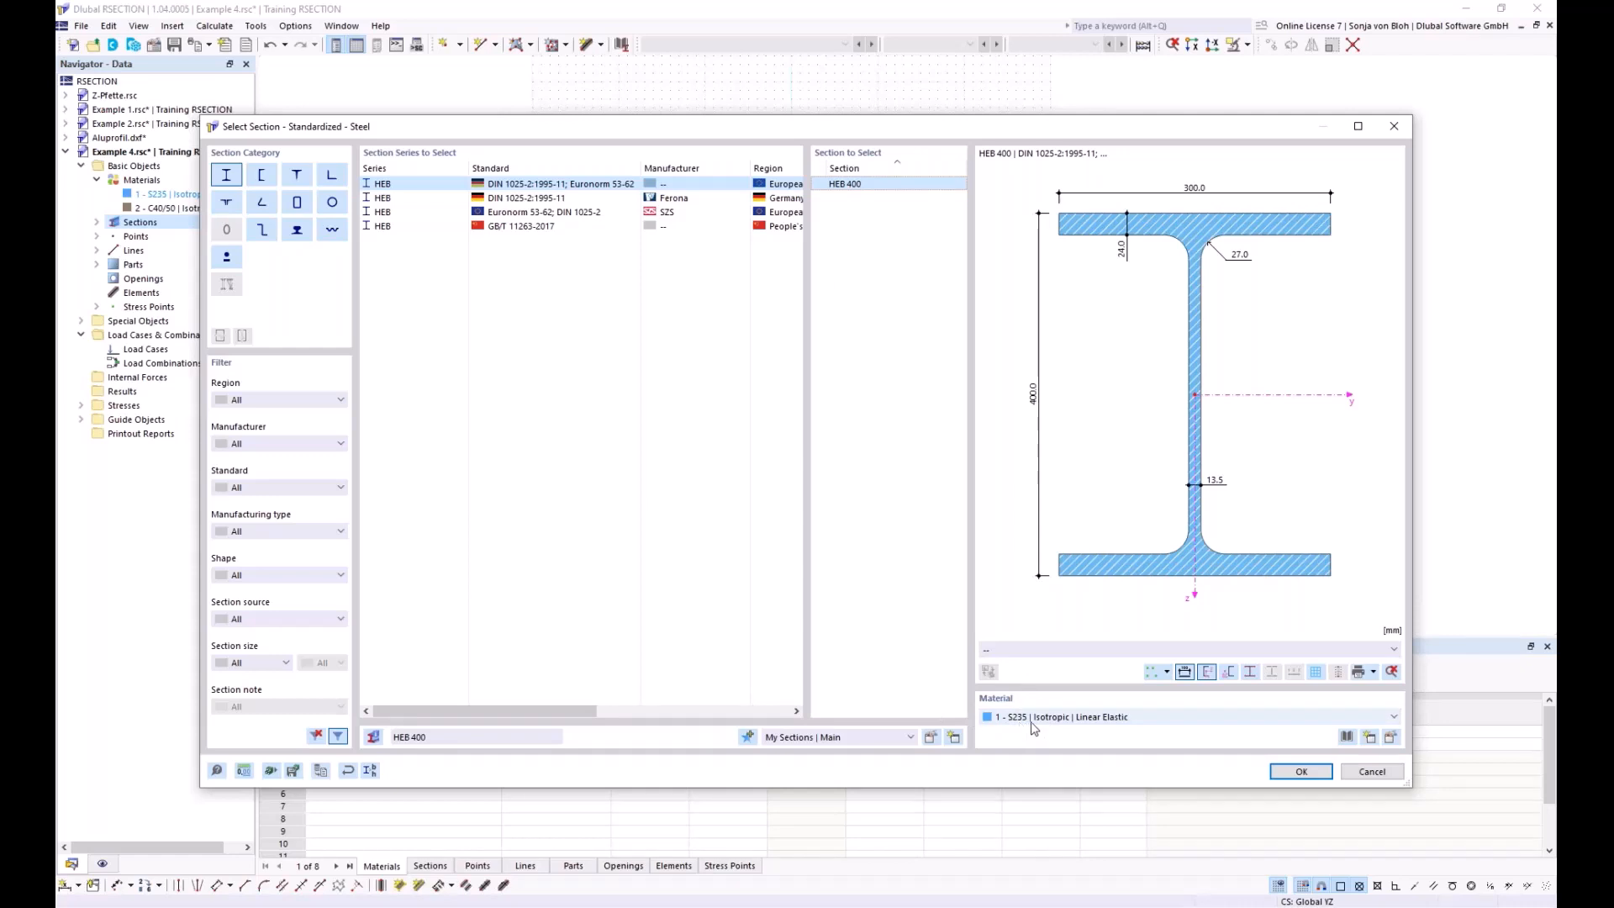
{"action": "left_click", "coordinate": [1294, 771]}
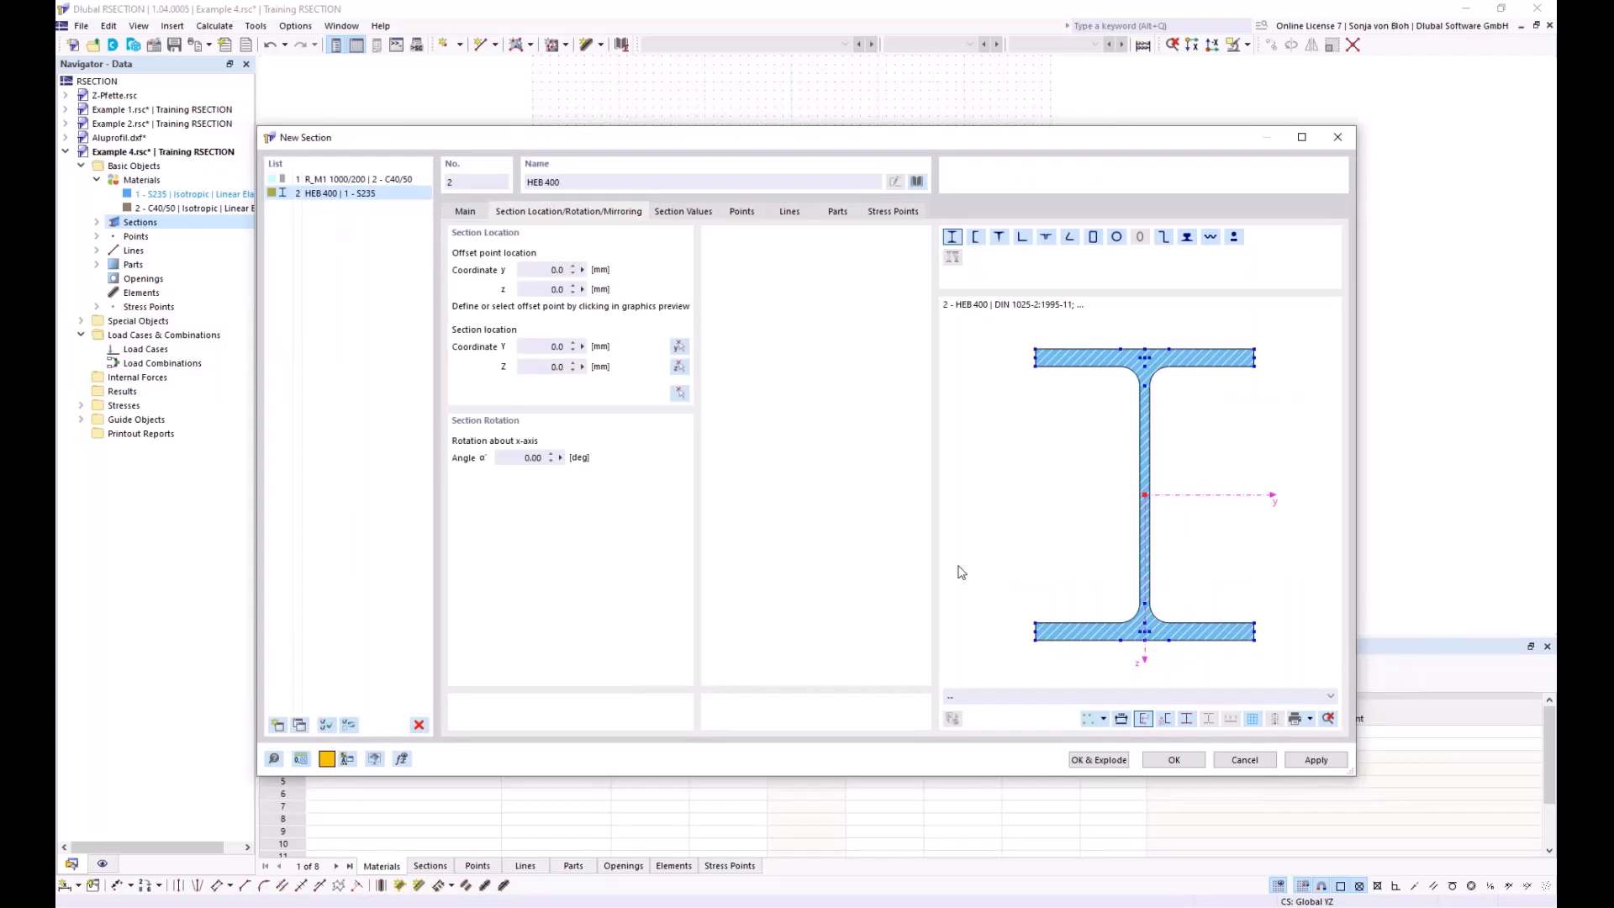
Step: Place the HEB 400 section with its top flange midpoint at the concrete slab's bottom edge midpoint, Y 0 mm, Z 100 mm
{"action": "left_click", "coordinate": [1144, 348]}
{"action": "left_click", "coordinate": [680, 394]}
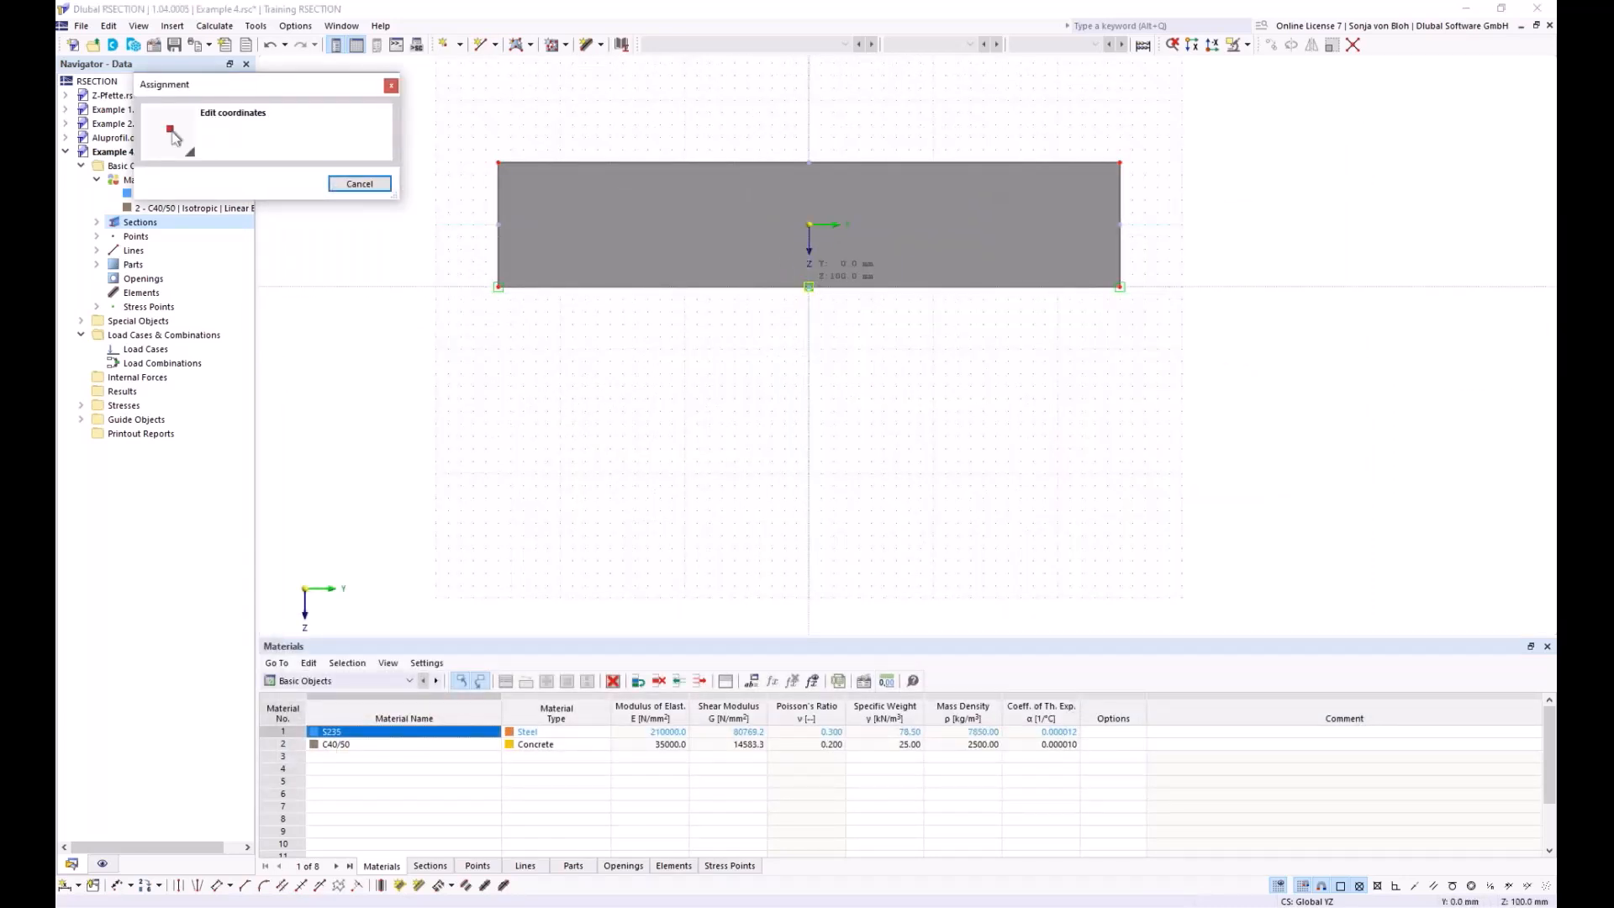
{"action": "left_click", "coordinate": [809, 287]}
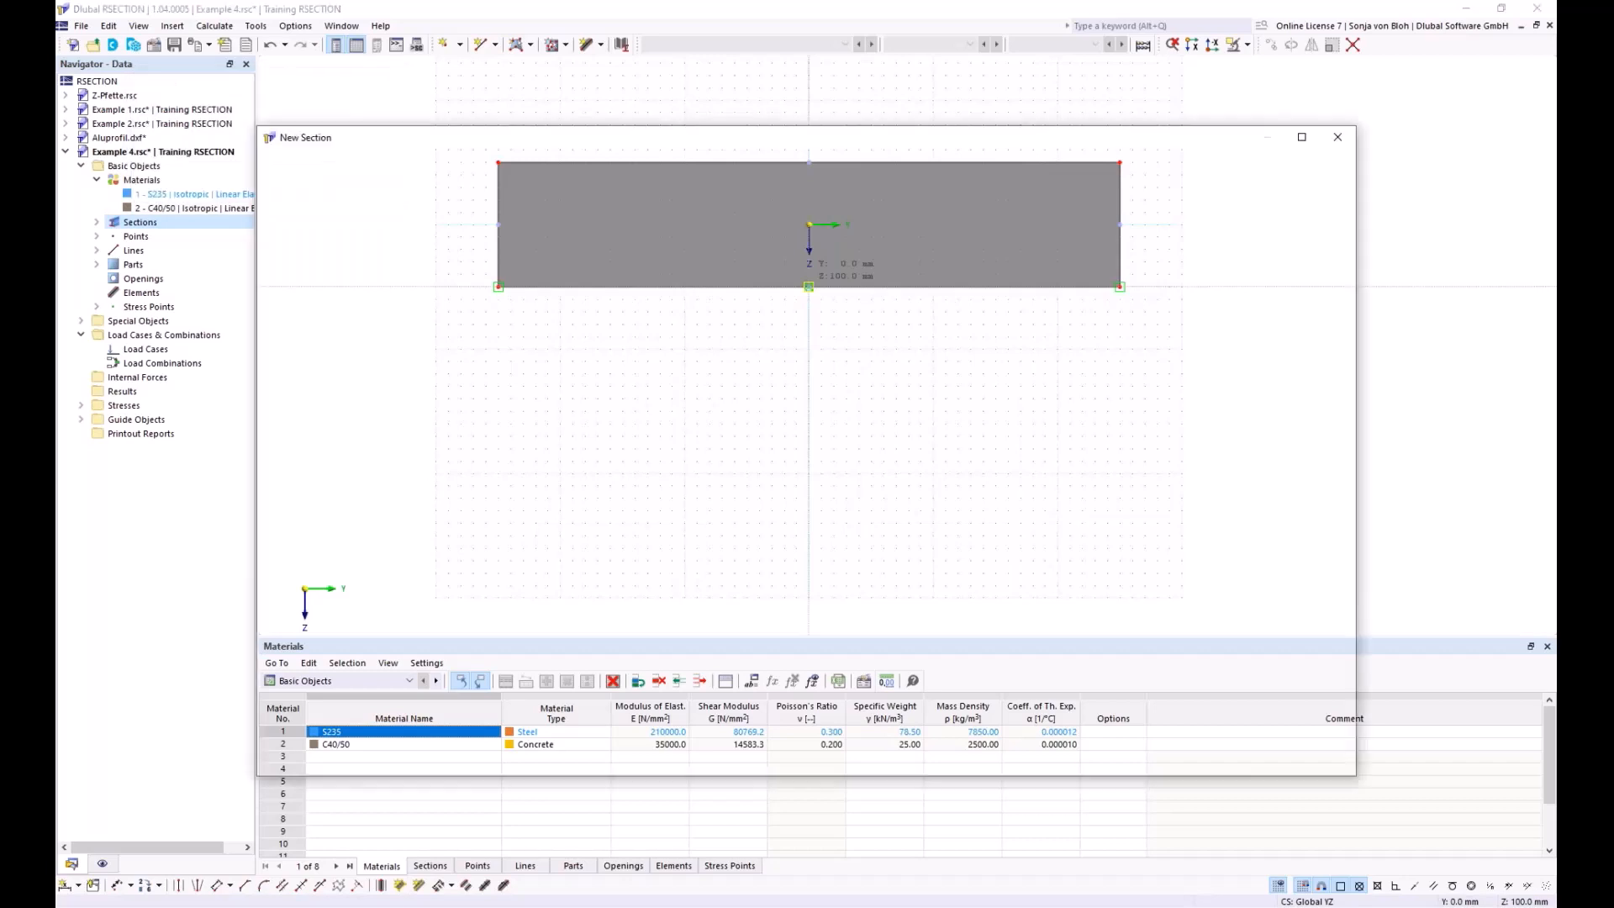
{"action": "left_click", "coordinate": [1174, 759]}
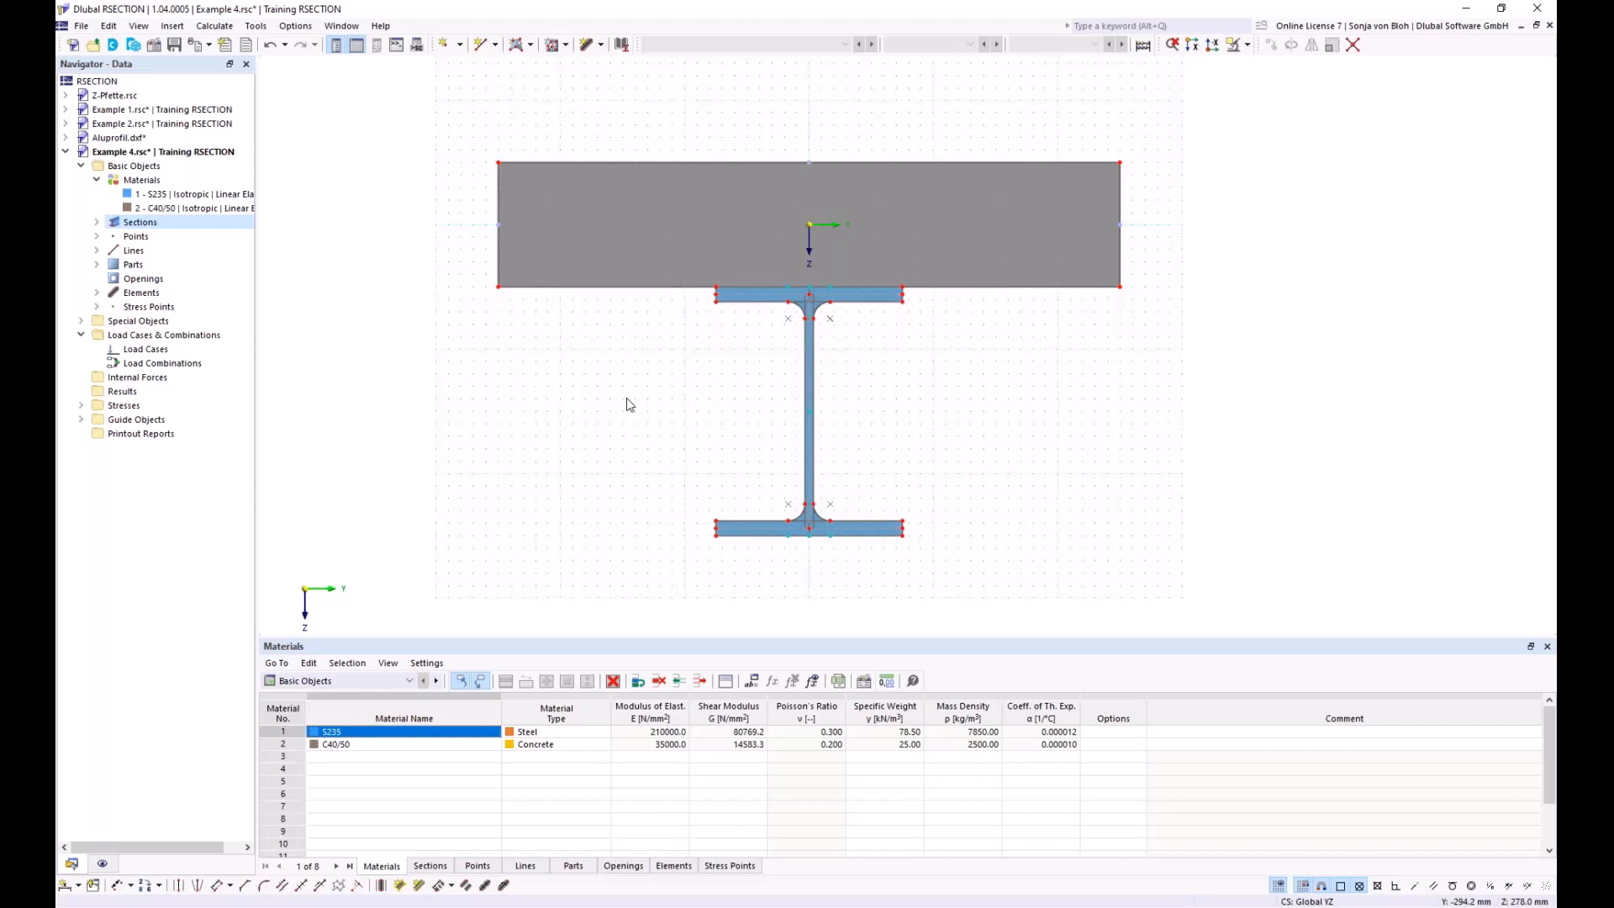
Step: Create load case LC1 named M with the Permanent action category
{"action": "right_click", "coordinate": [160, 351]}
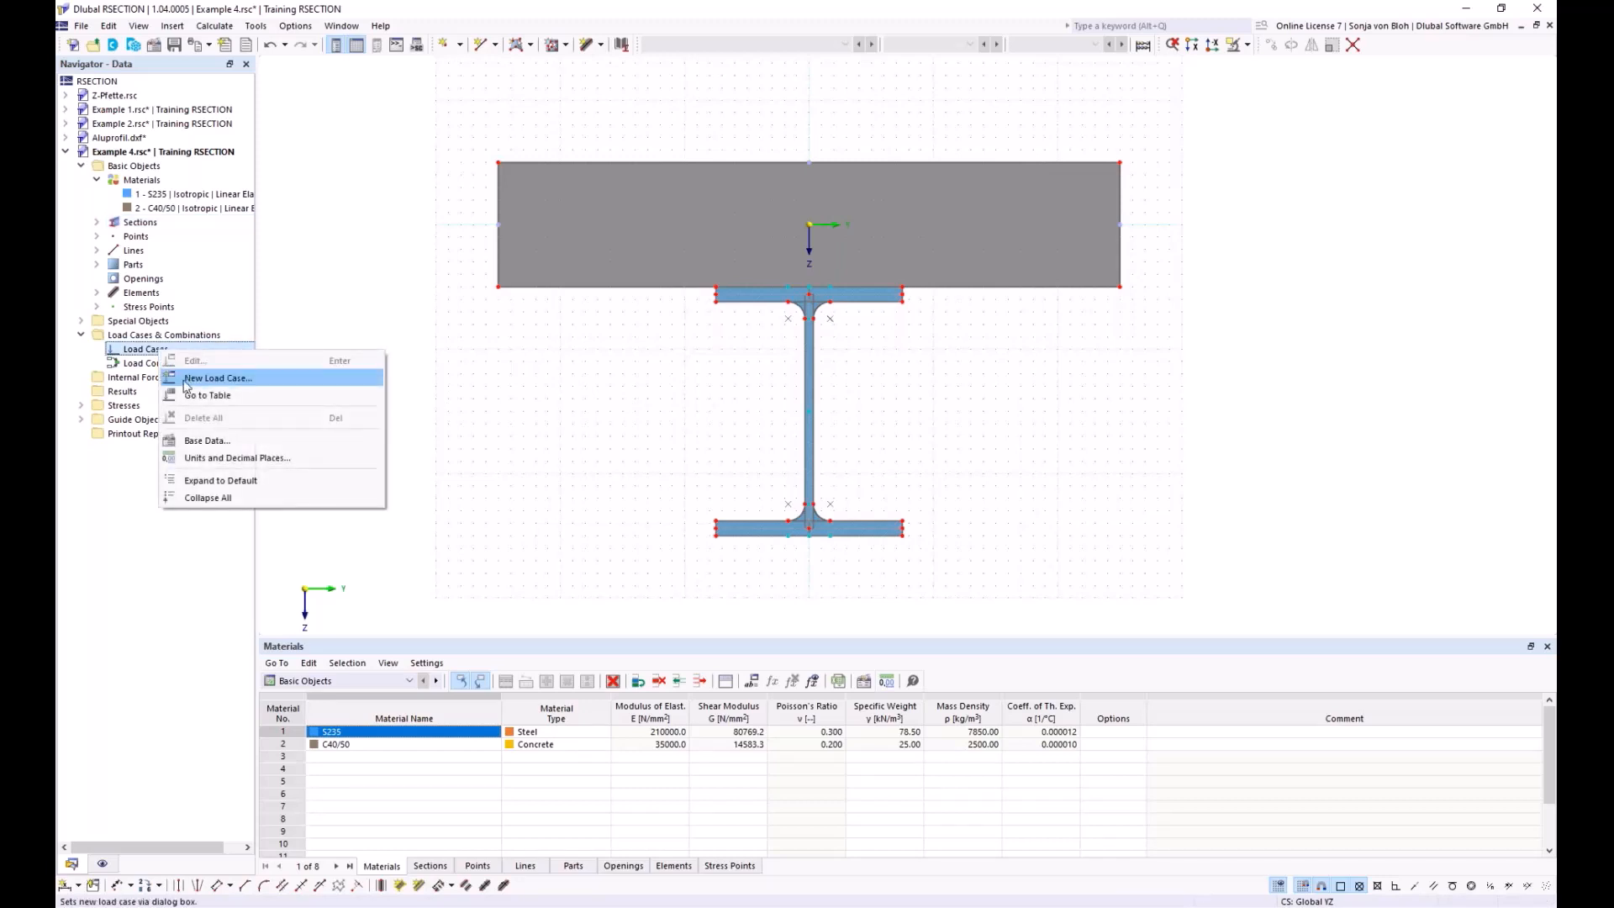
{"action": "left_click", "coordinate": [187, 380]}
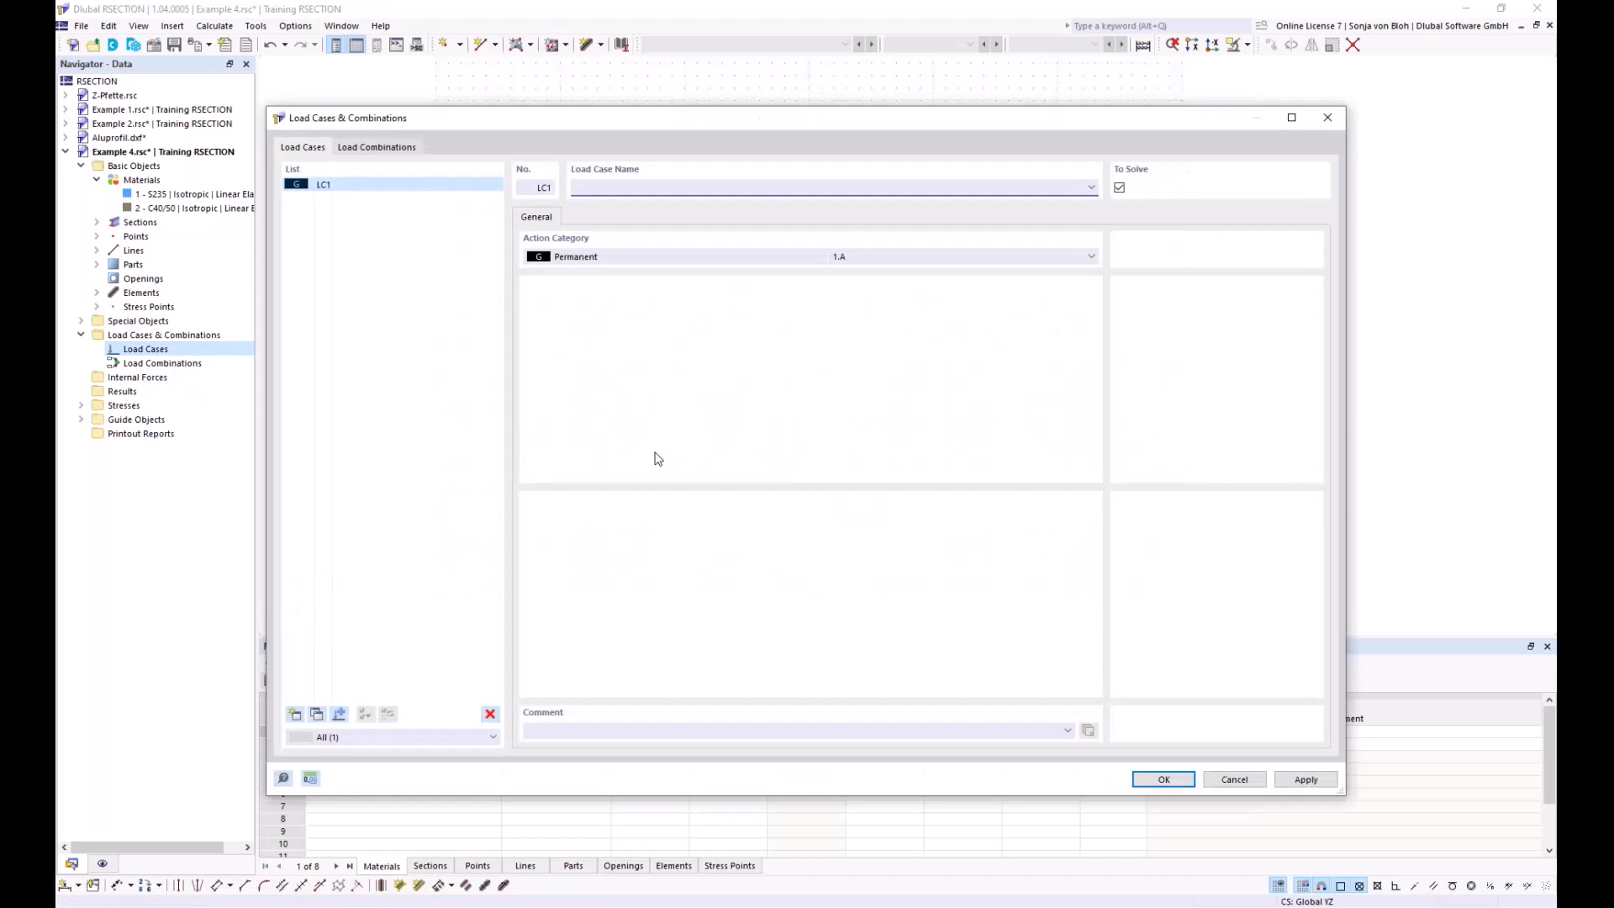
{"action": "type", "text": "M"}
{"action": "left_click", "coordinate": [1167, 779]}
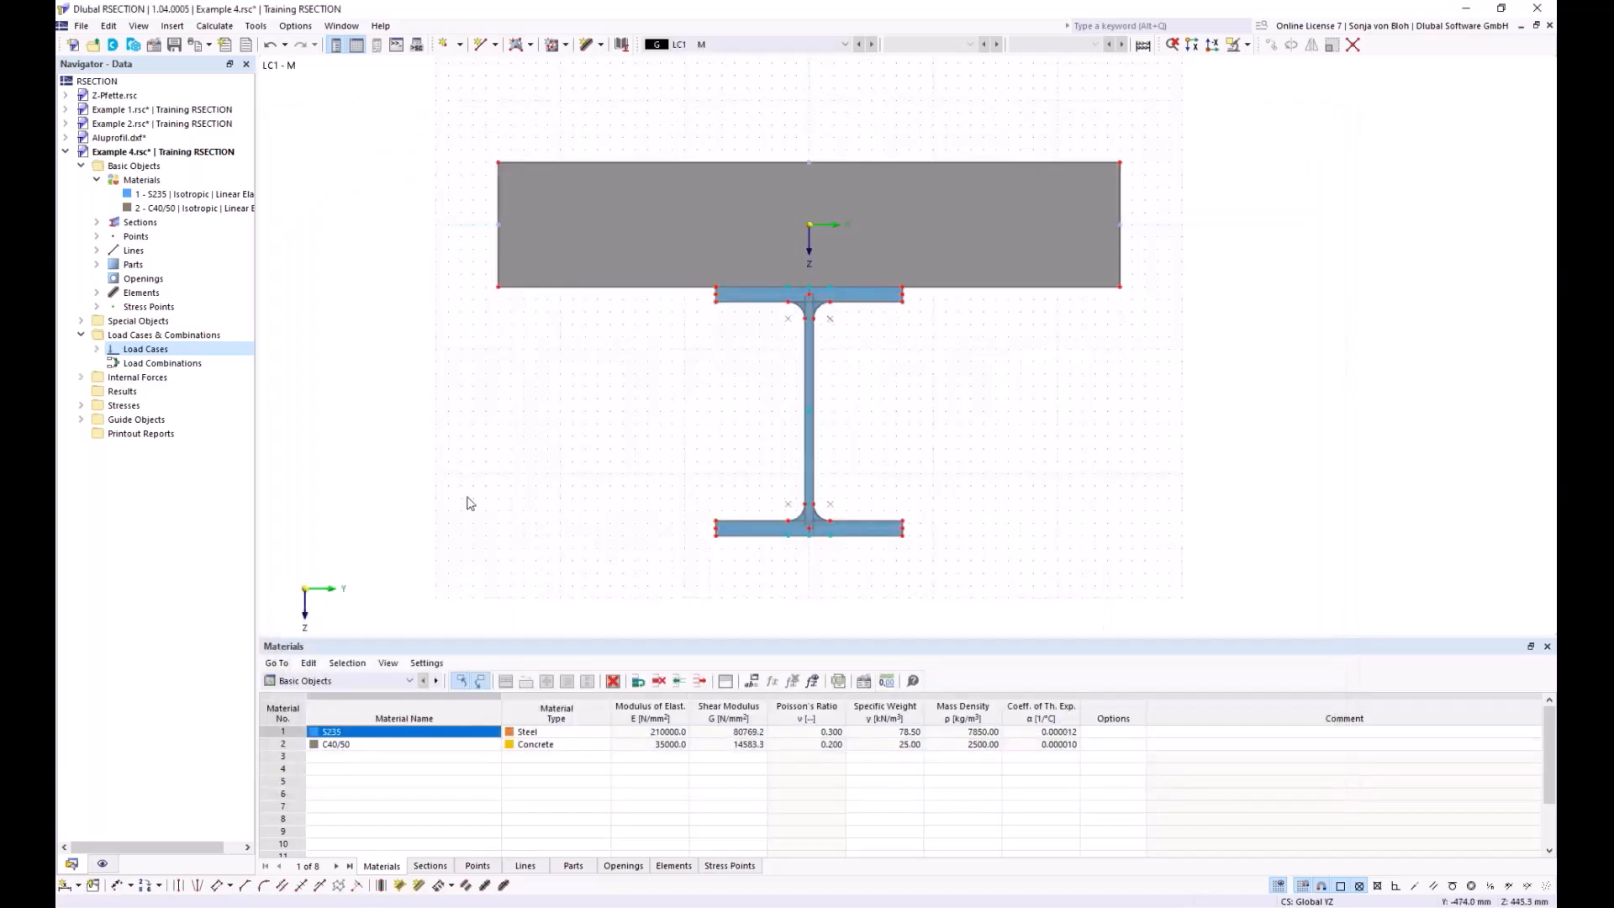
Step: Define internal forces for load case LC1 with a bending moment My of 100 kNm for member 1 at location x 0.000 m
{"action": "left_click", "coordinate": [80, 377]}
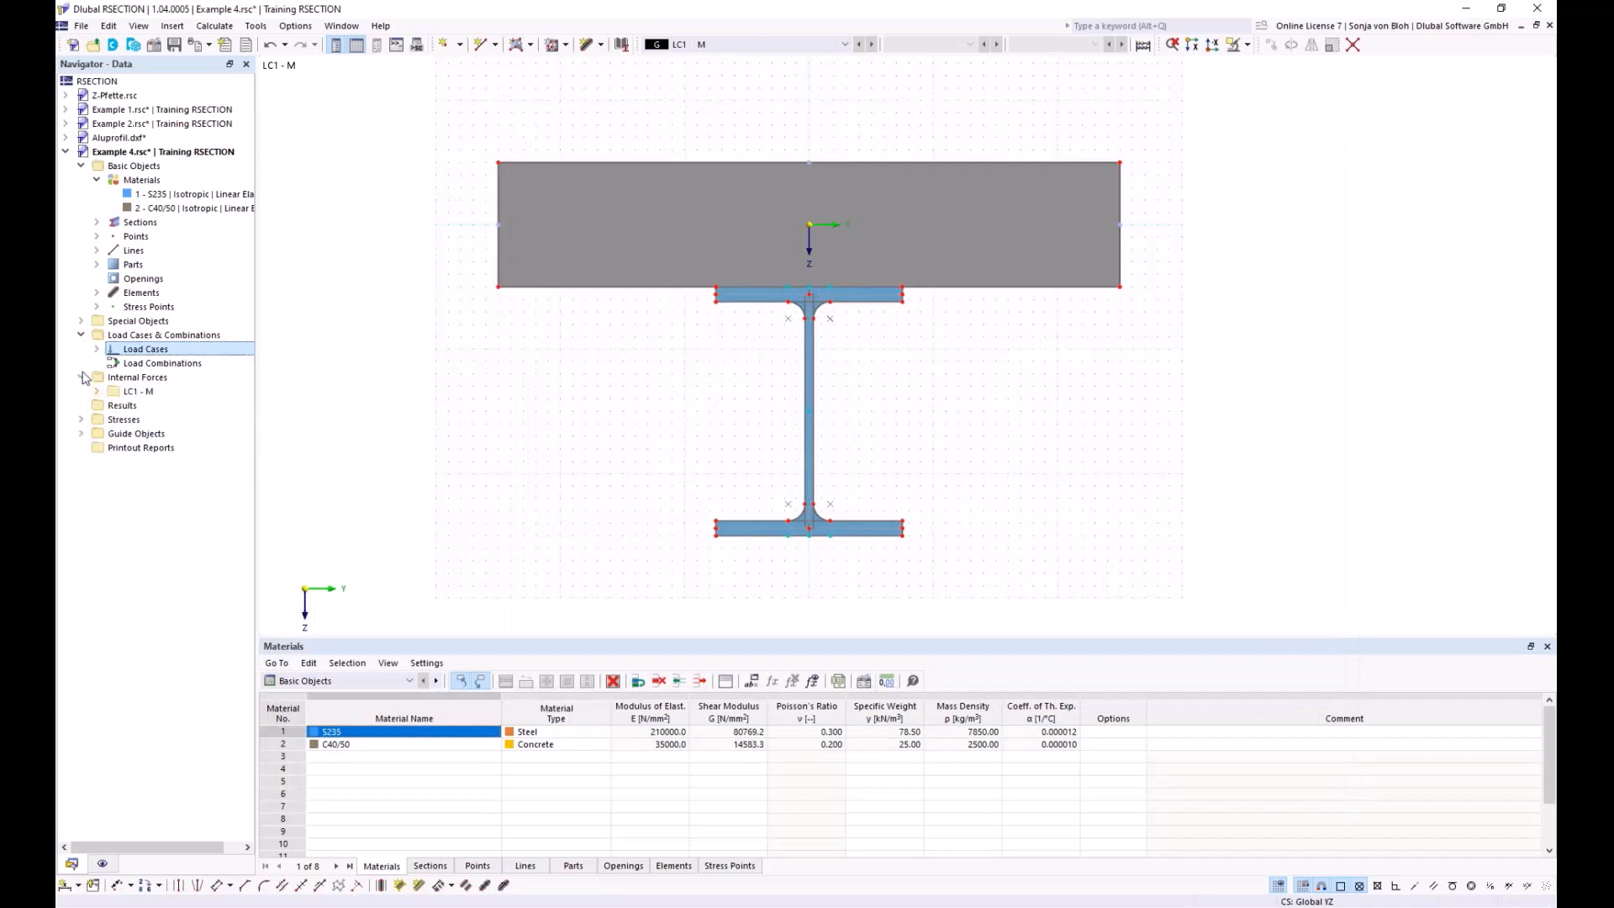
{"action": "left_click", "coordinate": [97, 391]}
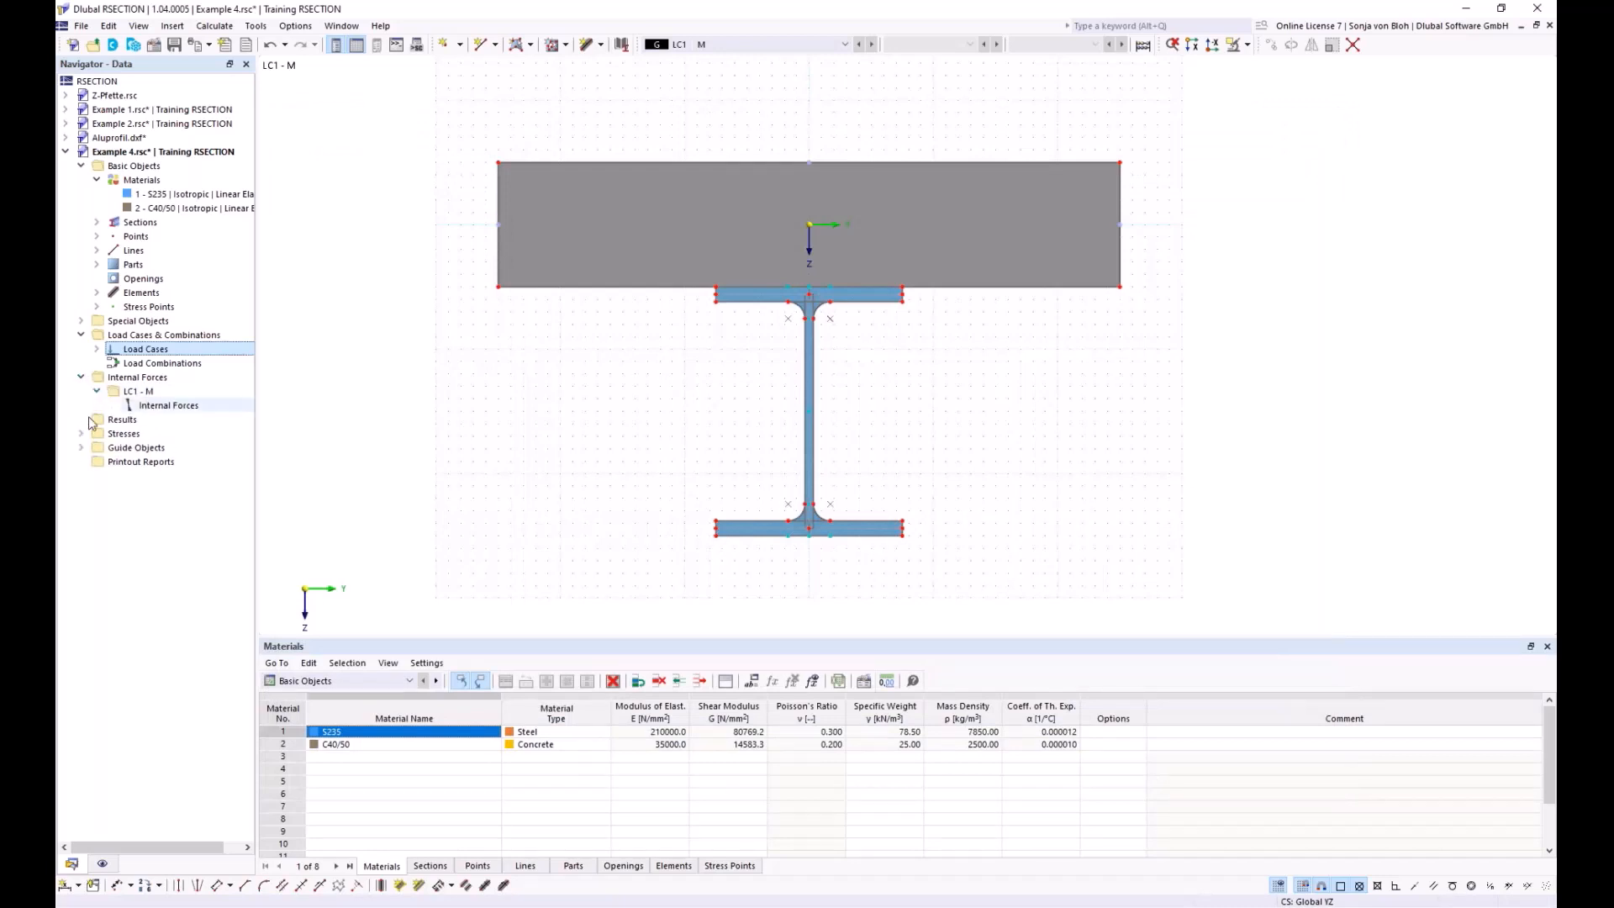
{"action": "double_click", "coordinate": [168, 405]}
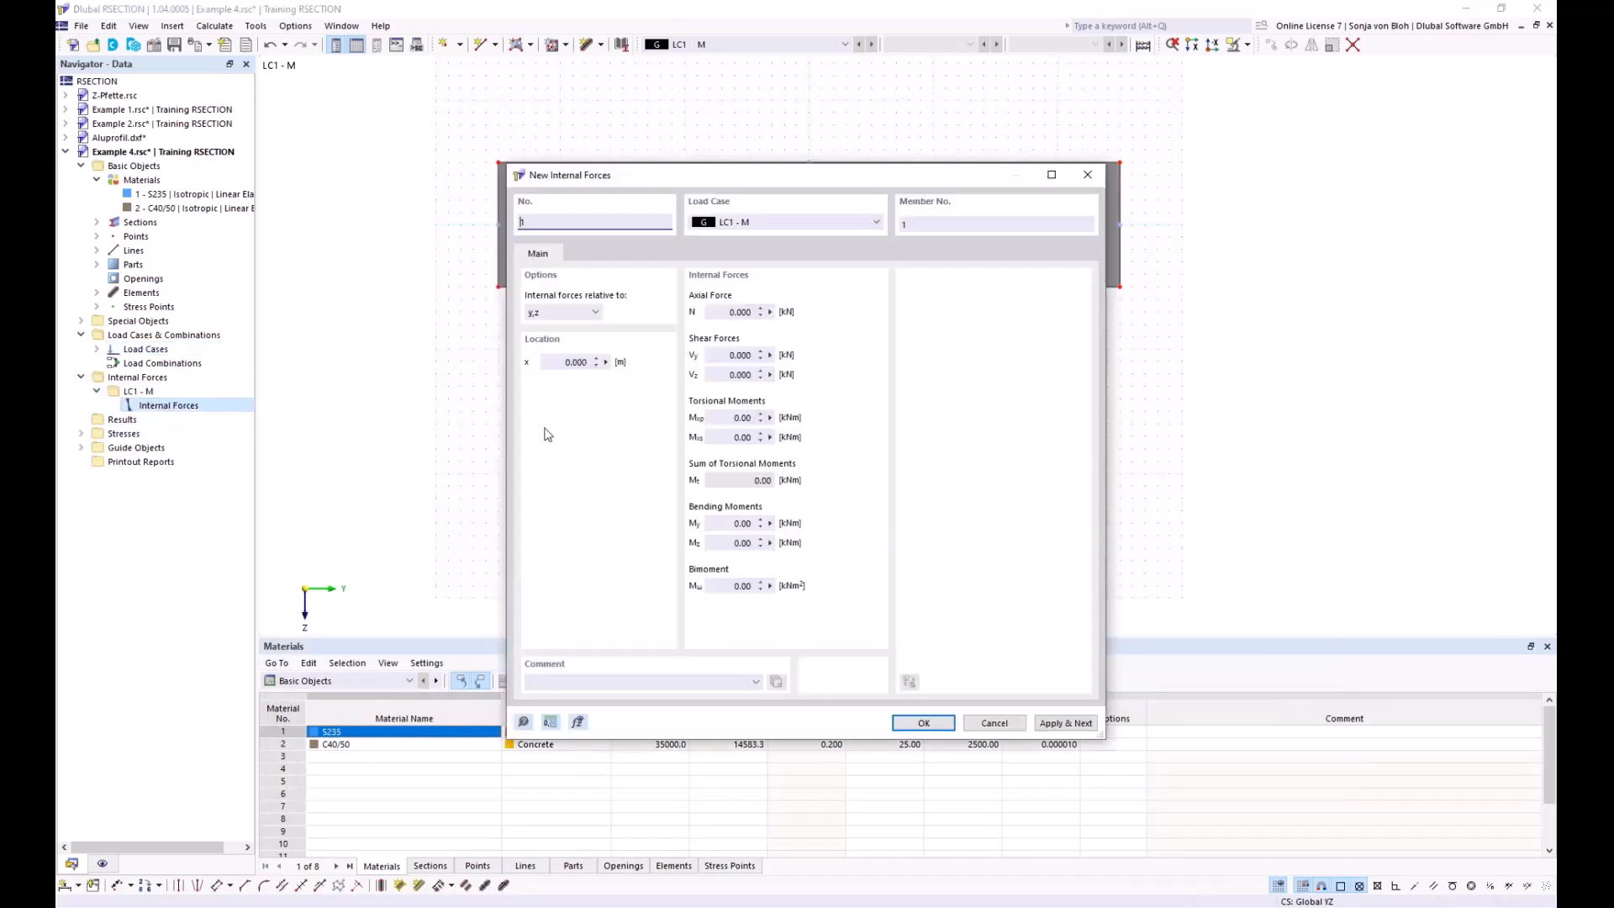
{"action": "left_click", "coordinate": [724, 523]}
{"action": "type", "text": "100"}
{"action": "left_click", "coordinate": [909, 721]}
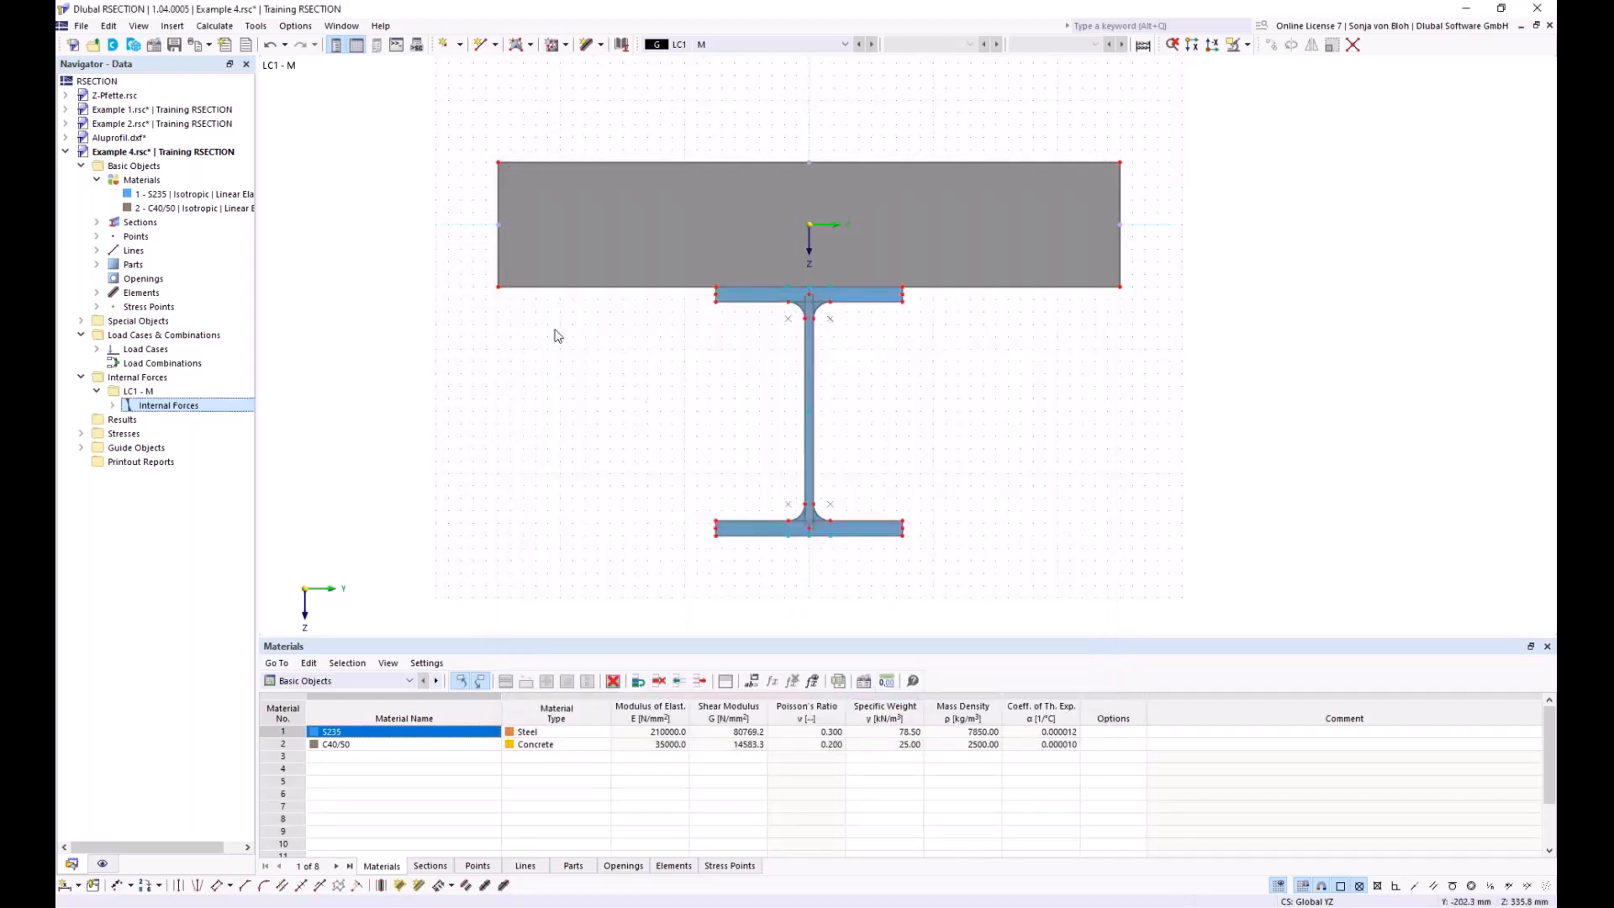
Step: Calculate the composite section to display the total normal stress σx,tot, and save the model
{"action": "left_click", "coordinate": [215, 26]}
{"action": "left_click", "coordinate": [240, 44]}
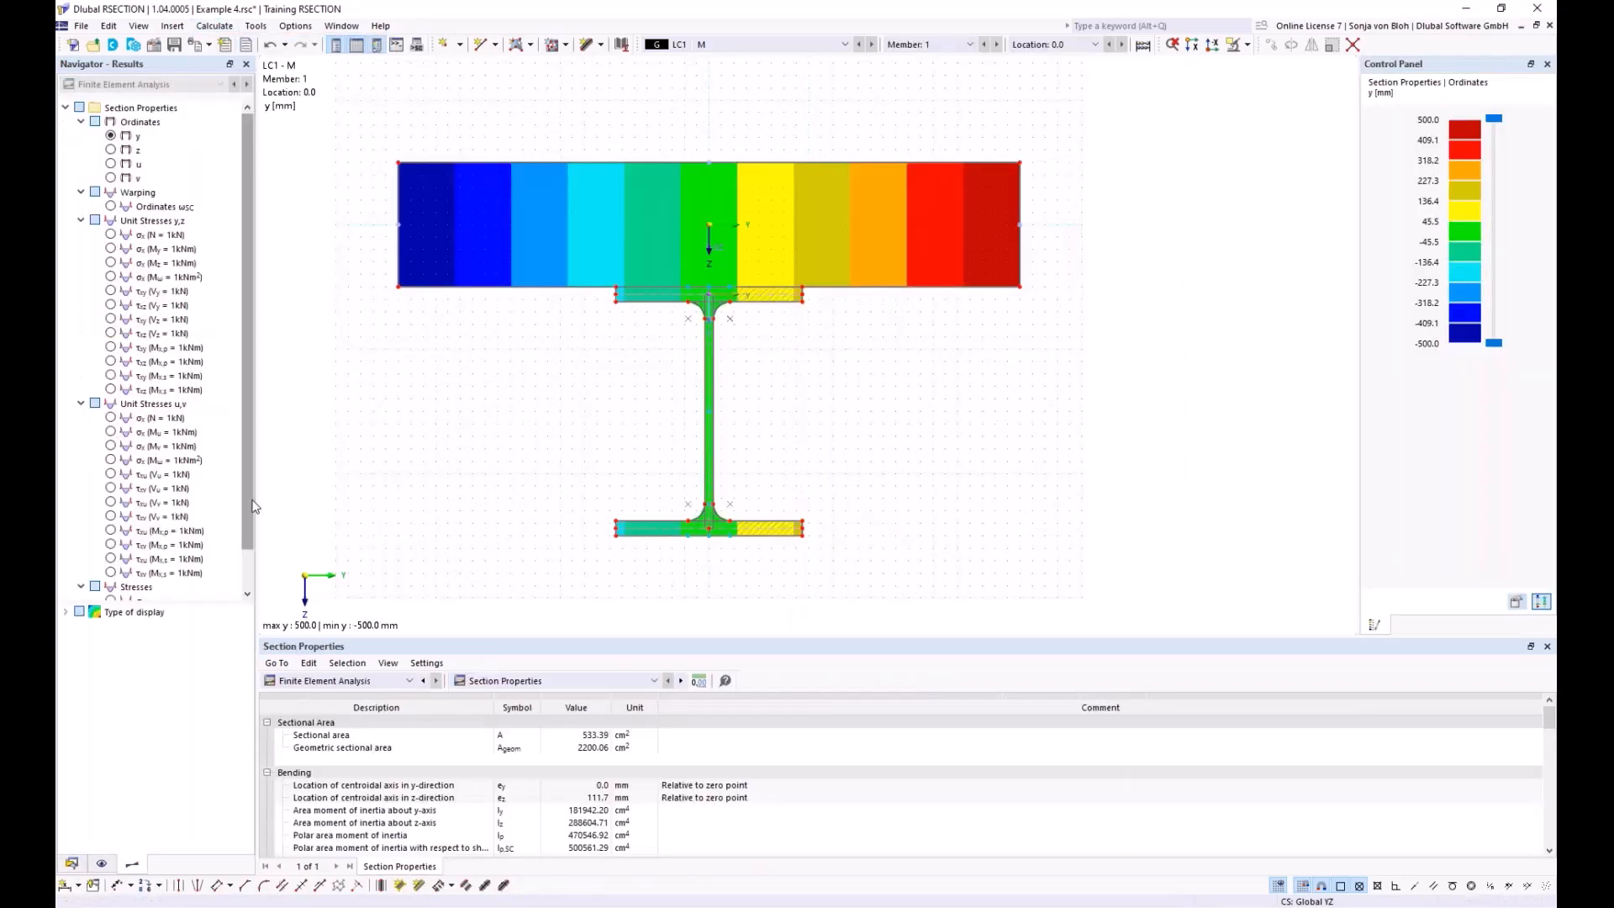
{"action": "scroll", "coordinate": [255, 505], "scroll_direction": "down", "scroll_amount": 1}
{"action": "left_click", "coordinate": [143, 559]}
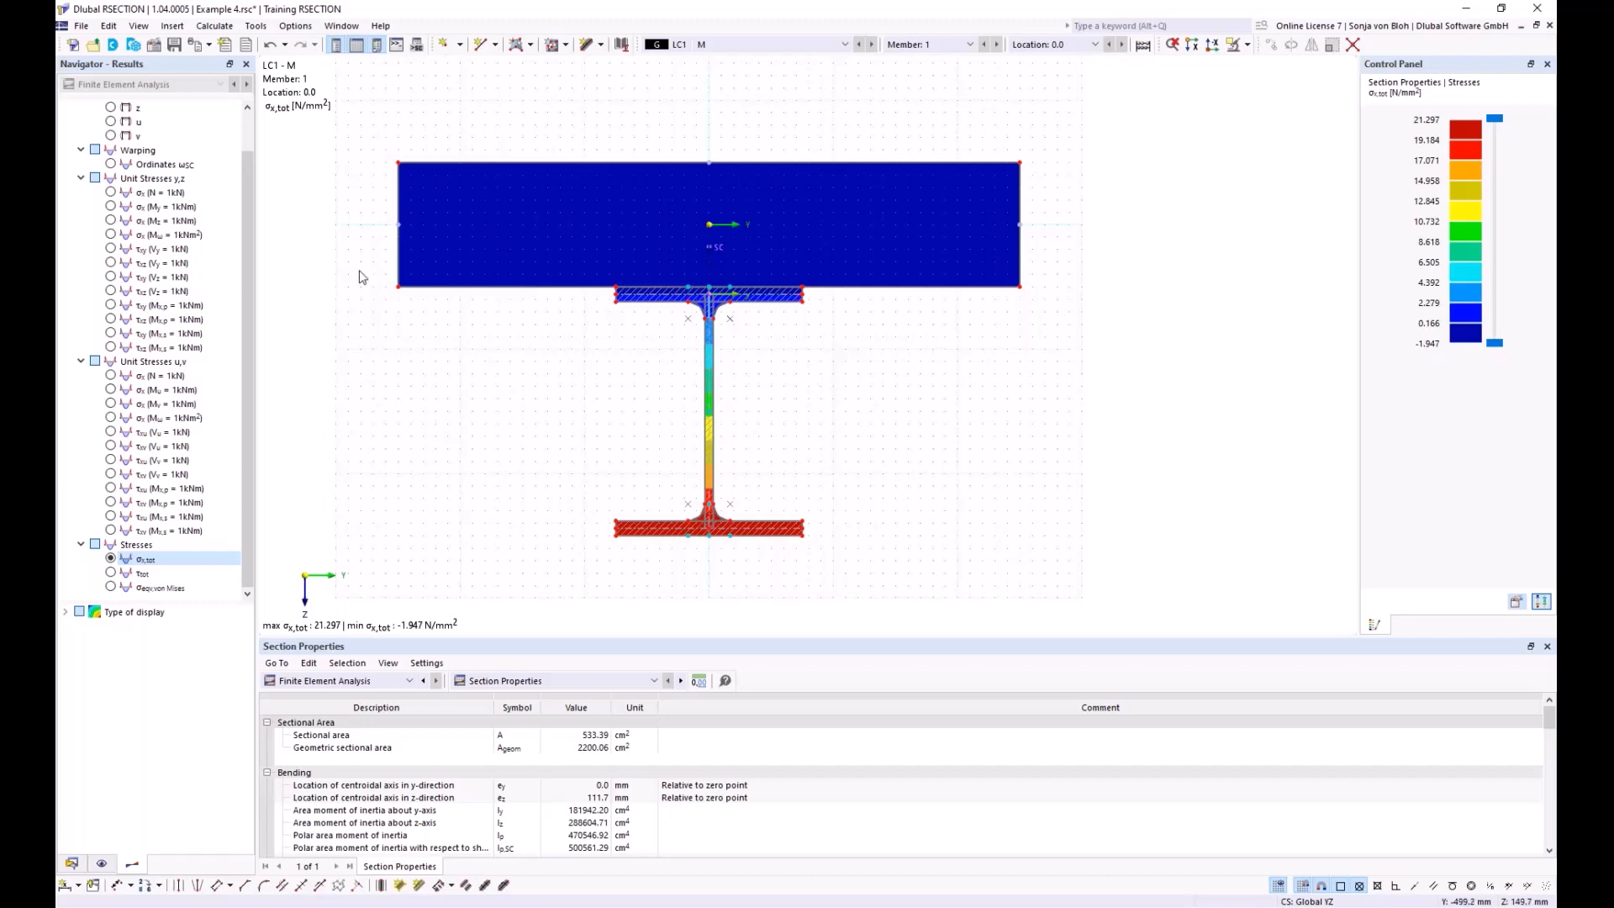
{"action": "left_click", "coordinate": [175, 45]}
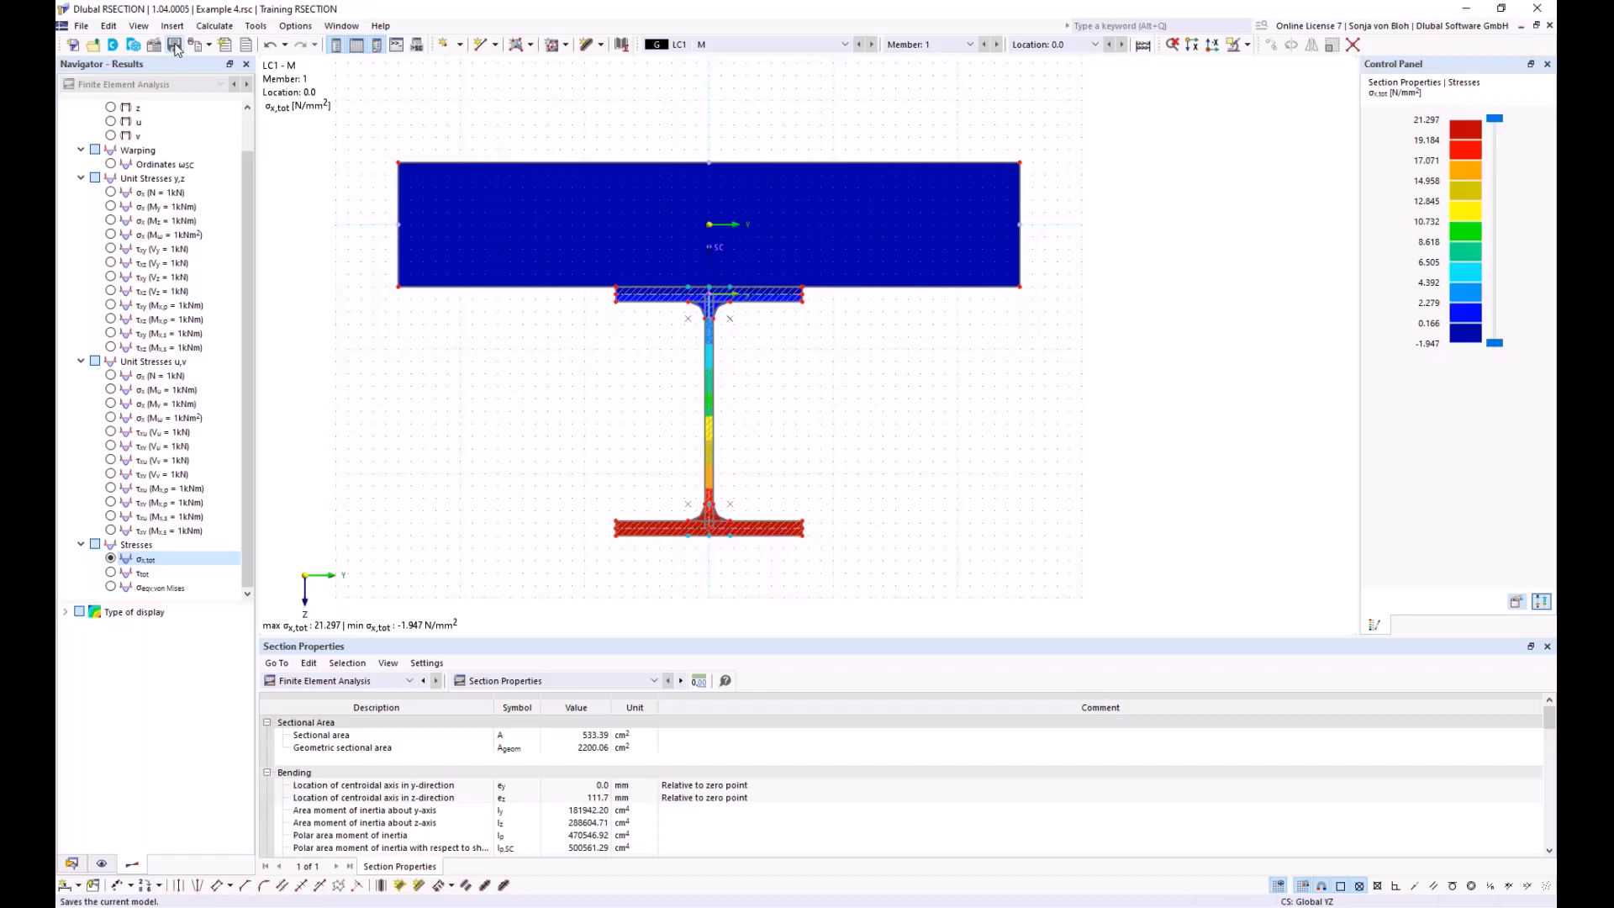
Step: Switch to RFEM and create a blank 3D model named Example 1 in the Training RSECTION project
{"action": "left_click", "coordinate": [555, 905]}
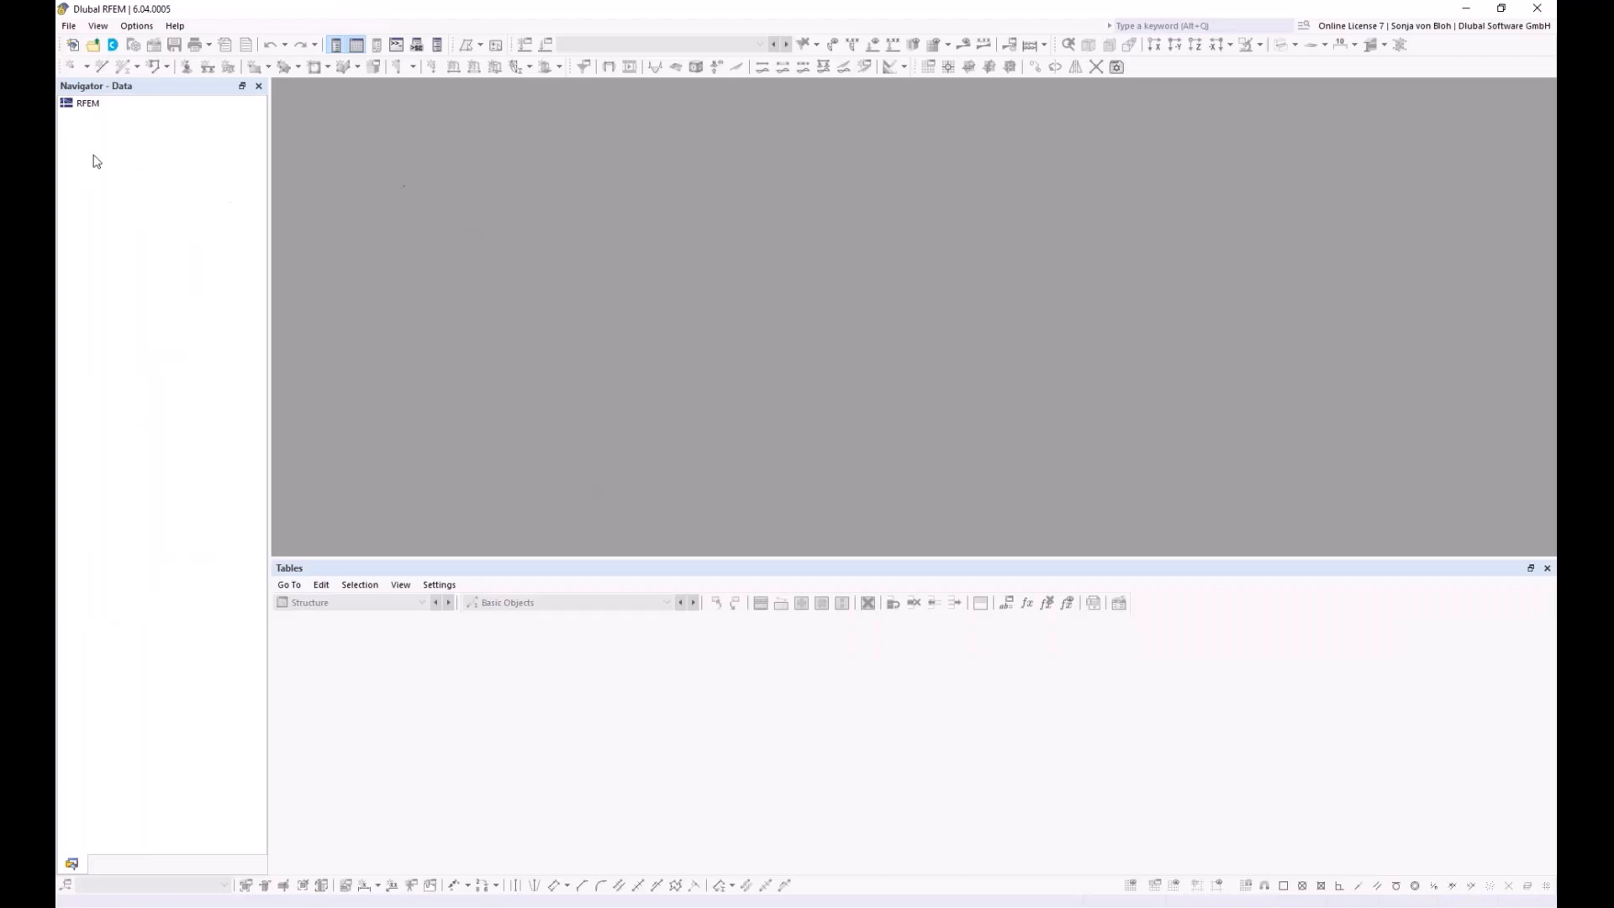
{"action": "left_click", "coordinate": [74, 46]}
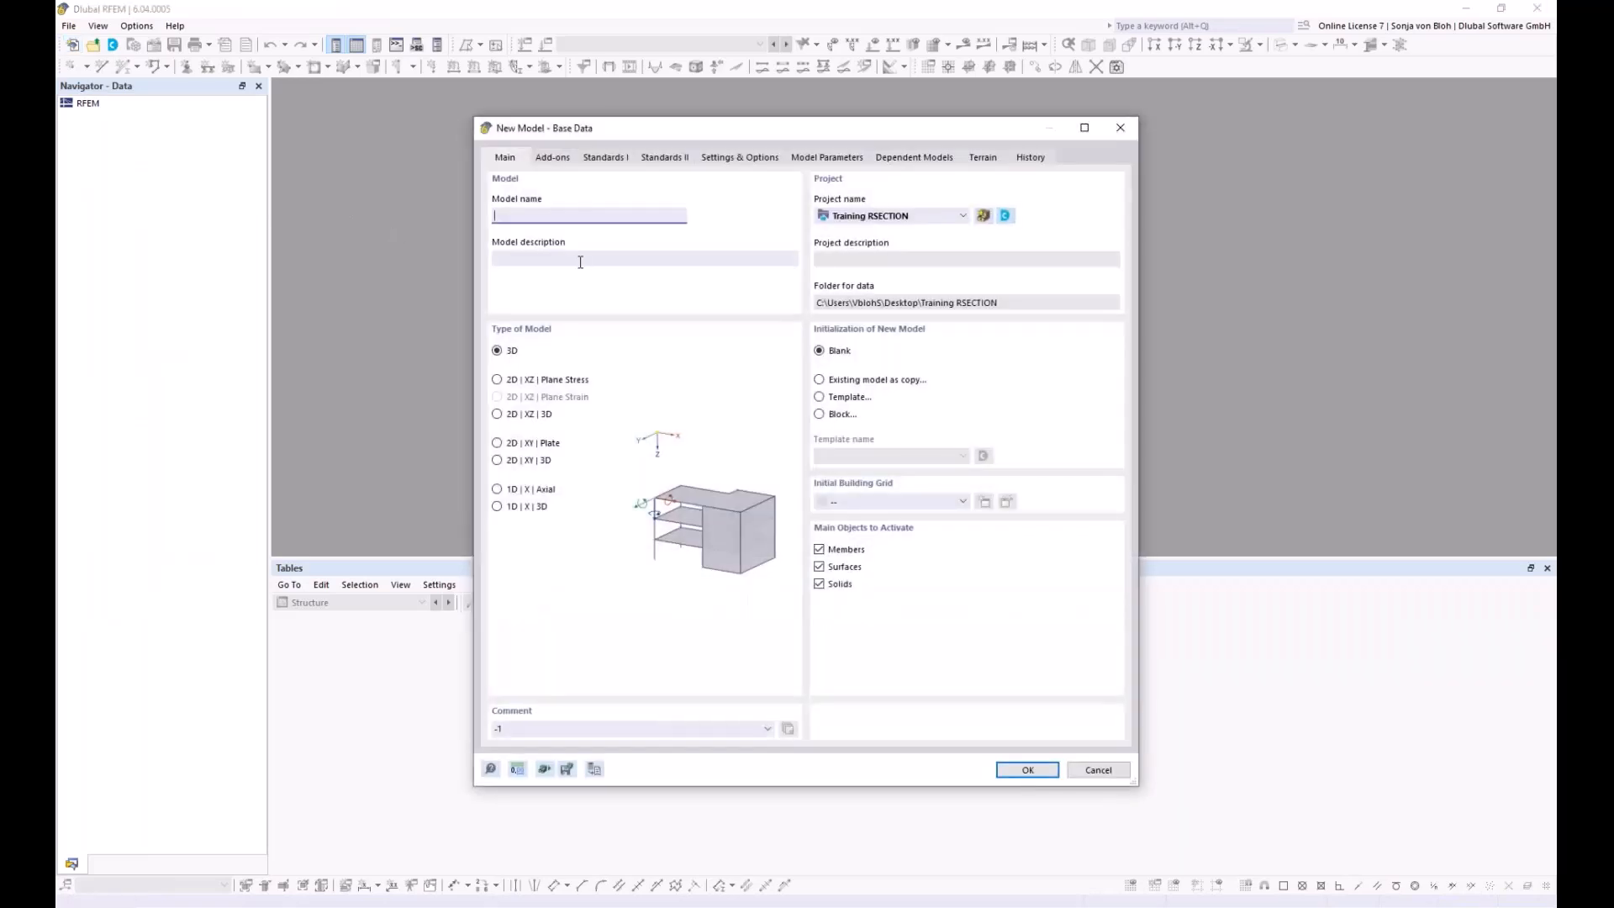
{"action": "type", "text": "Example 1"}
{"action": "left_click", "coordinate": [1027, 769]}
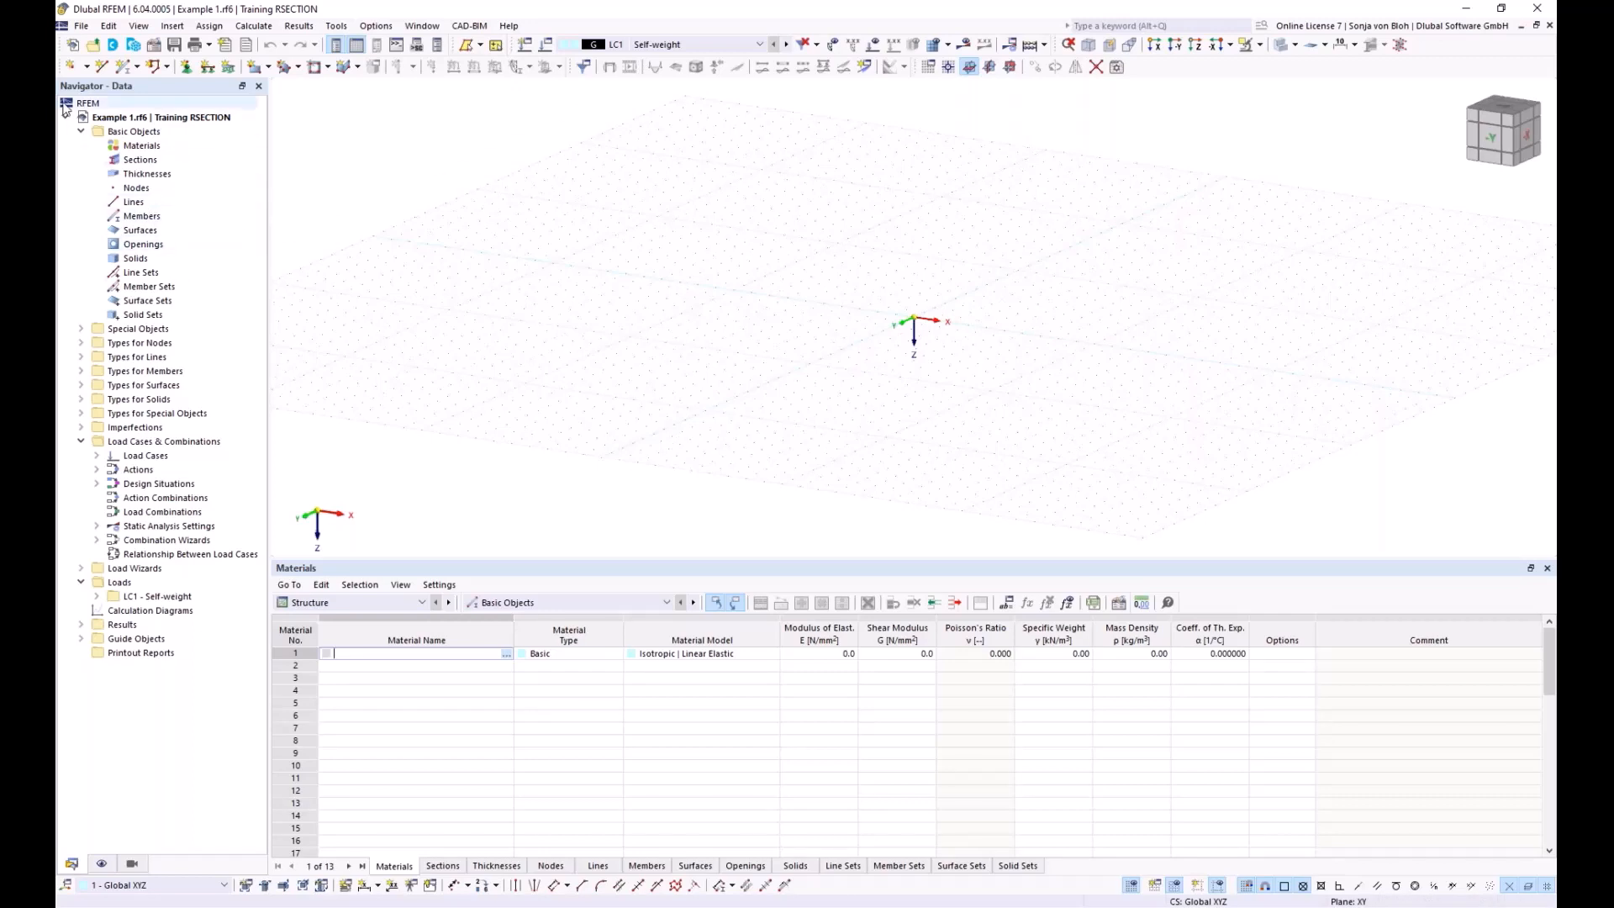
Step: Create a new section by importing Example 4 from RSECTION, check its hybrid material assignment, and accept it
{"action": "right_click", "coordinate": [141, 160]}
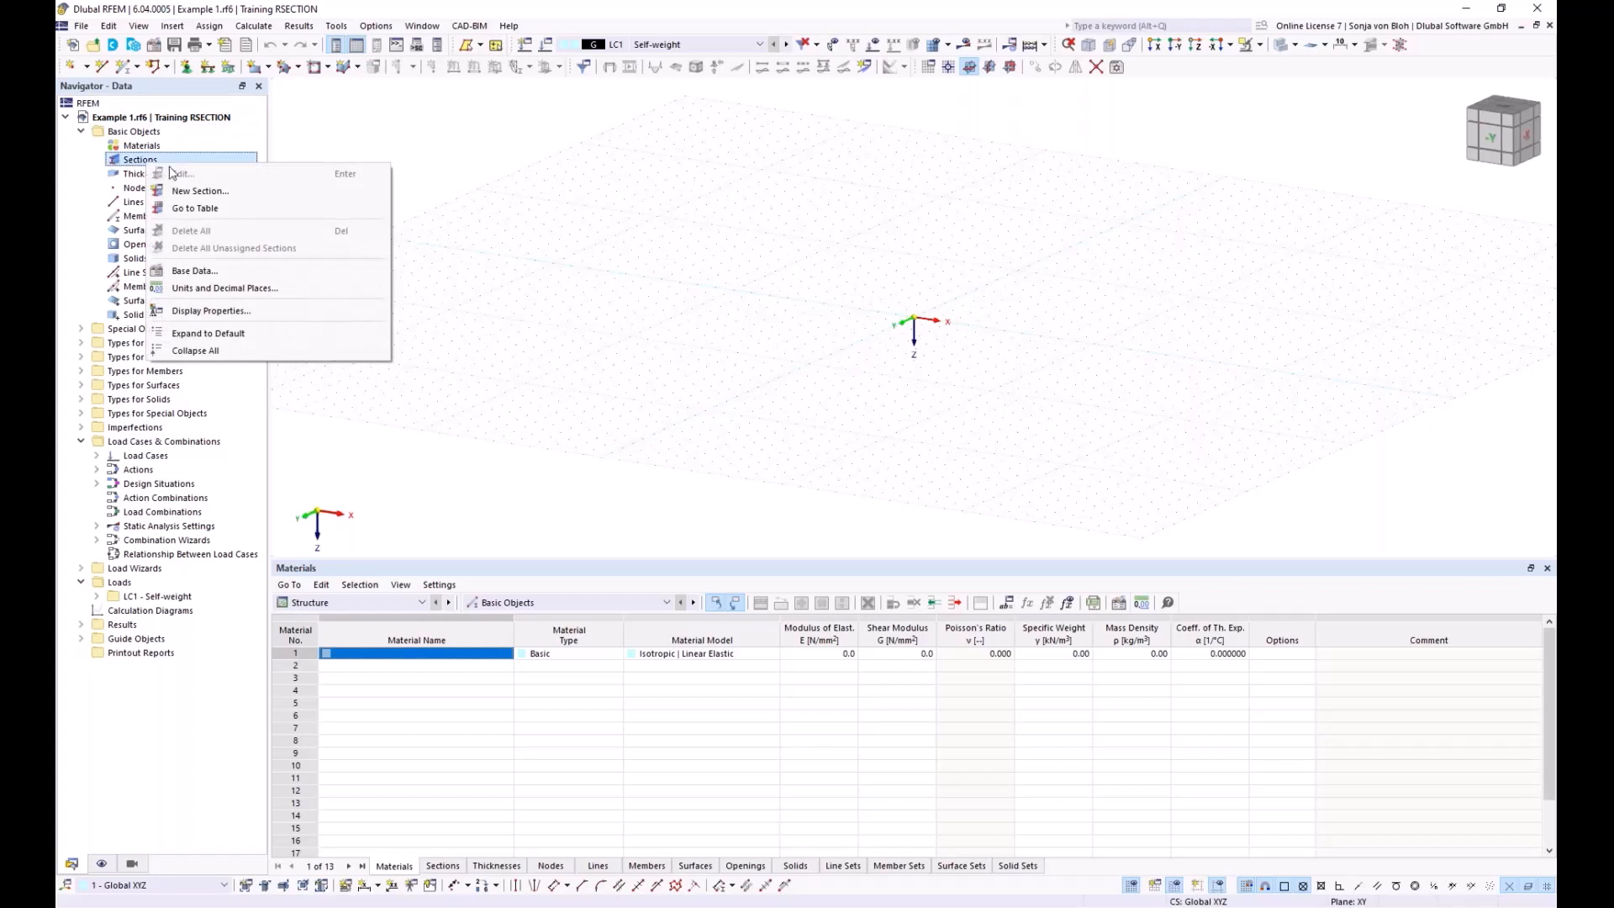
{"action": "left_click", "coordinate": [189, 191]}
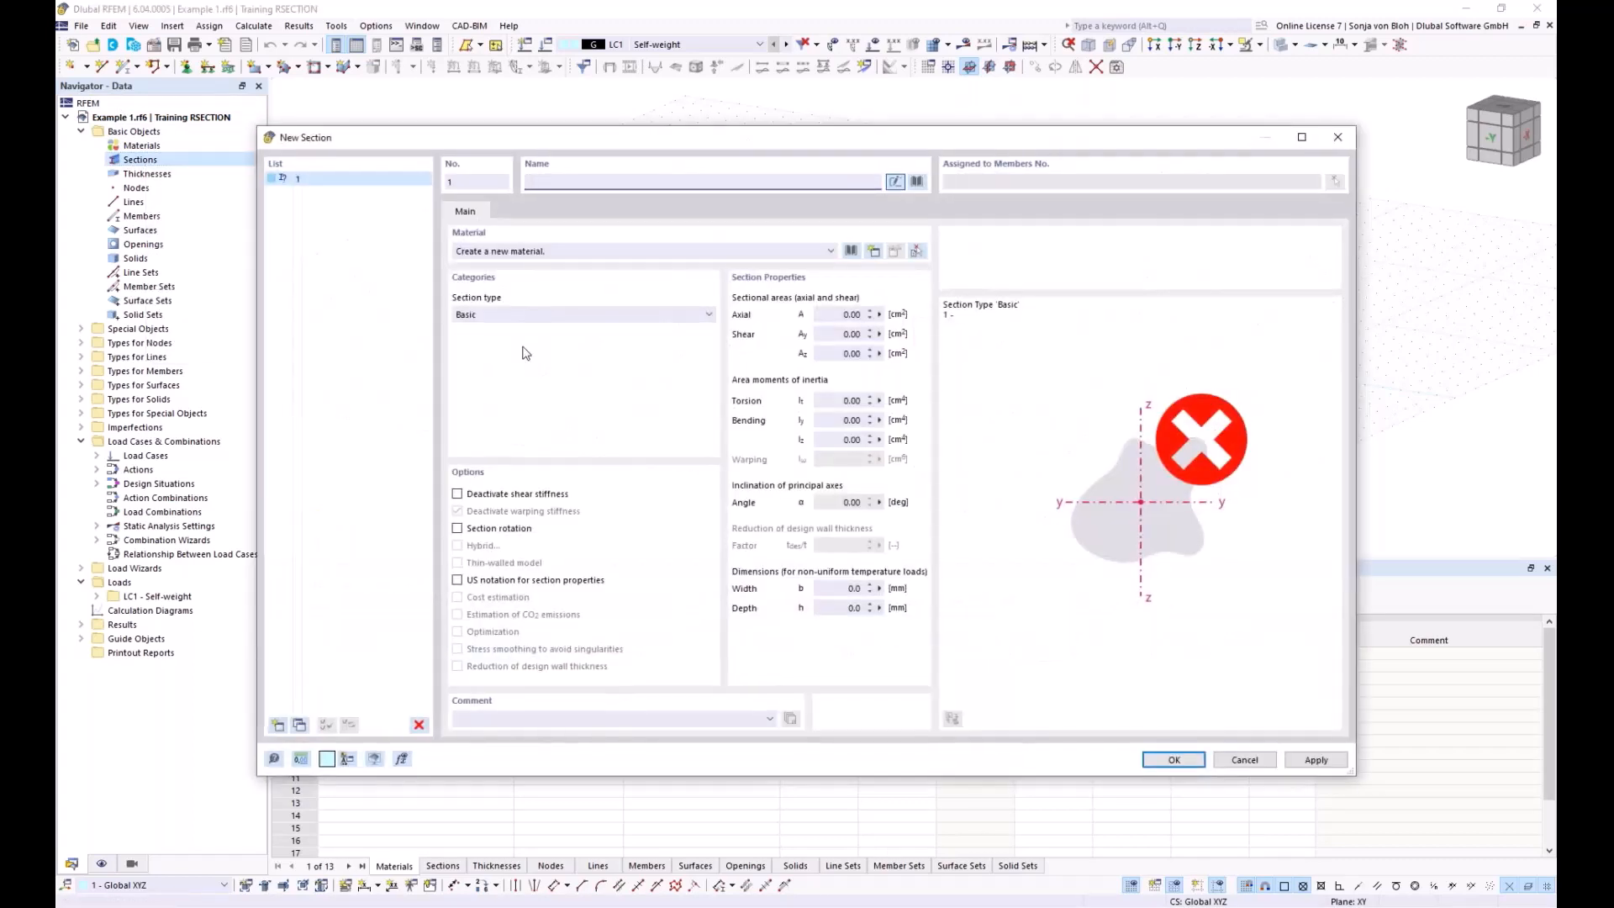
{"action": "left_click", "coordinate": [919, 182]}
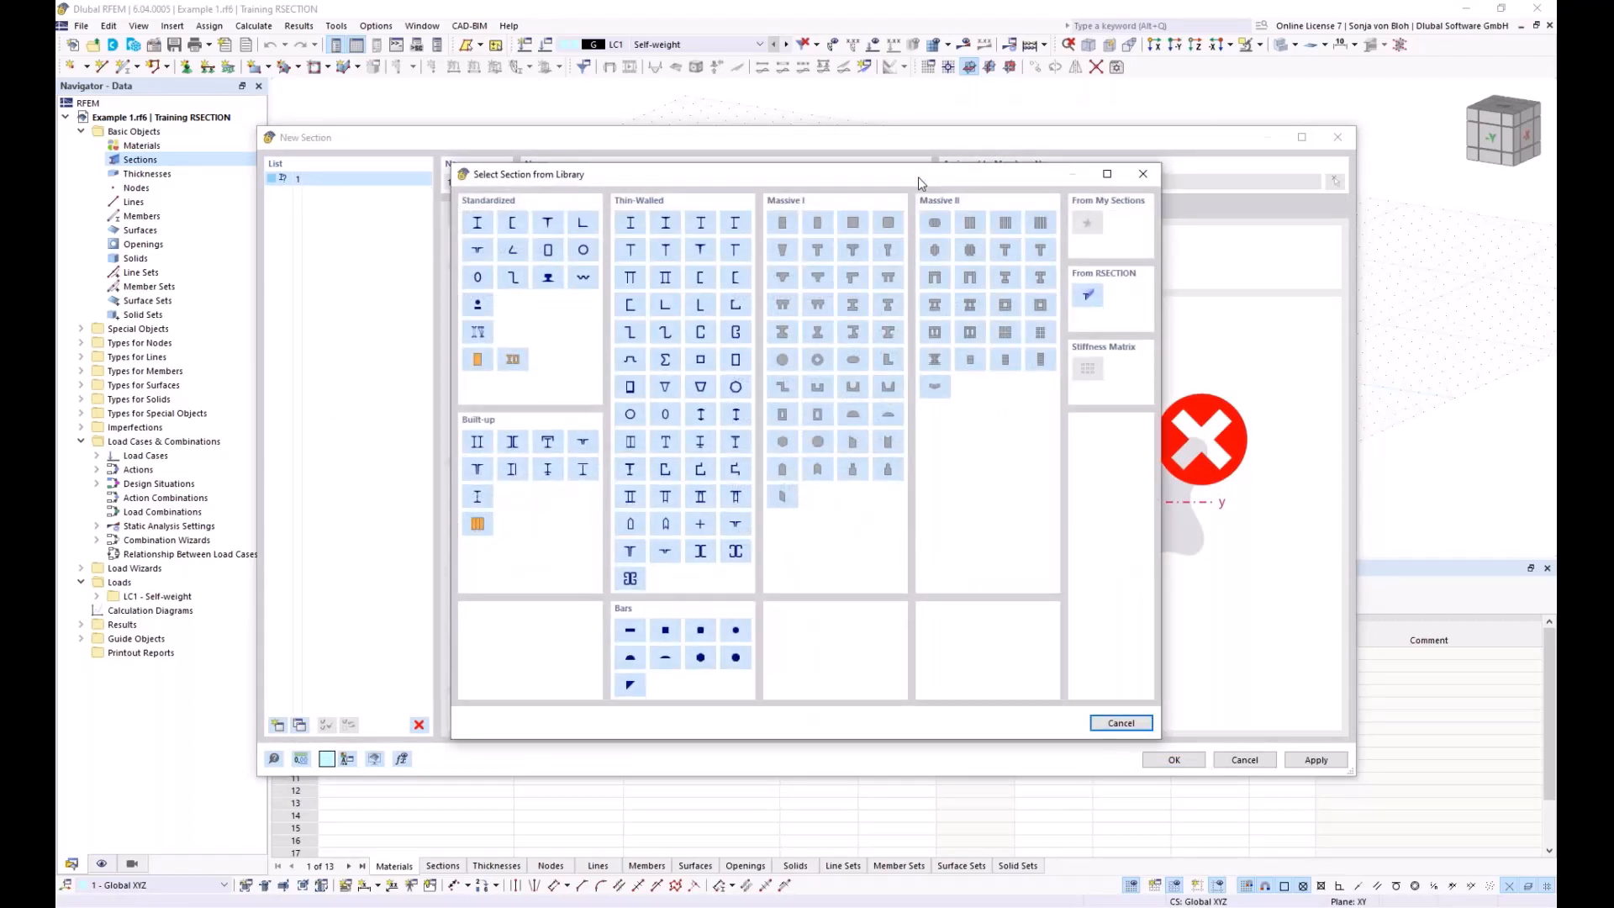
{"action": "left_click", "coordinate": [1089, 298]}
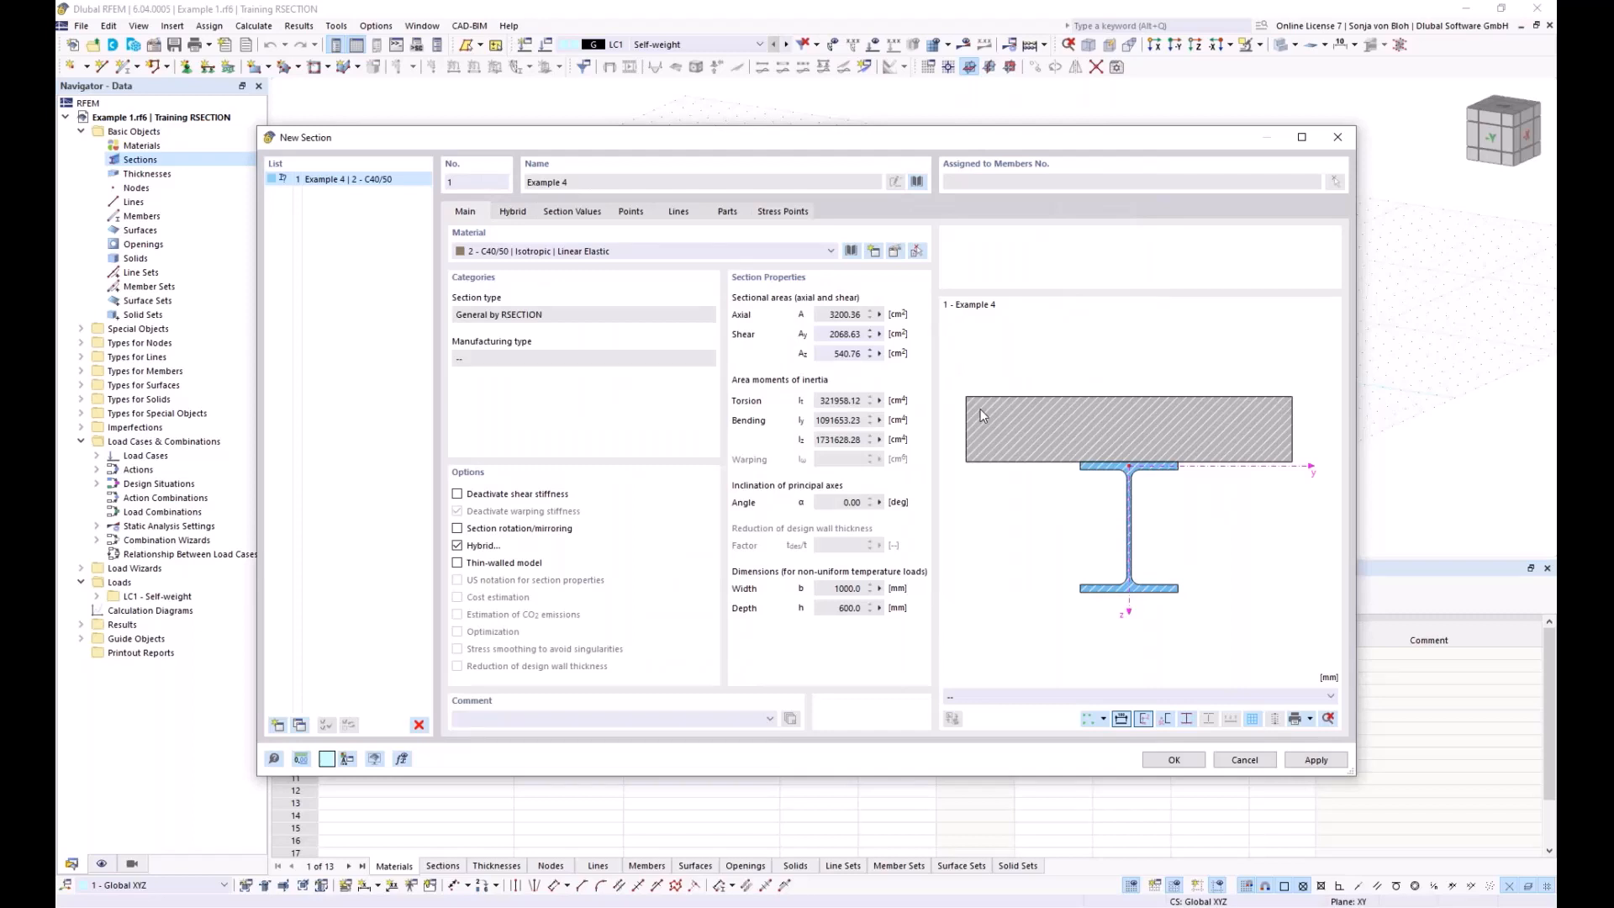
{"action": "left_click", "coordinate": [516, 215]}
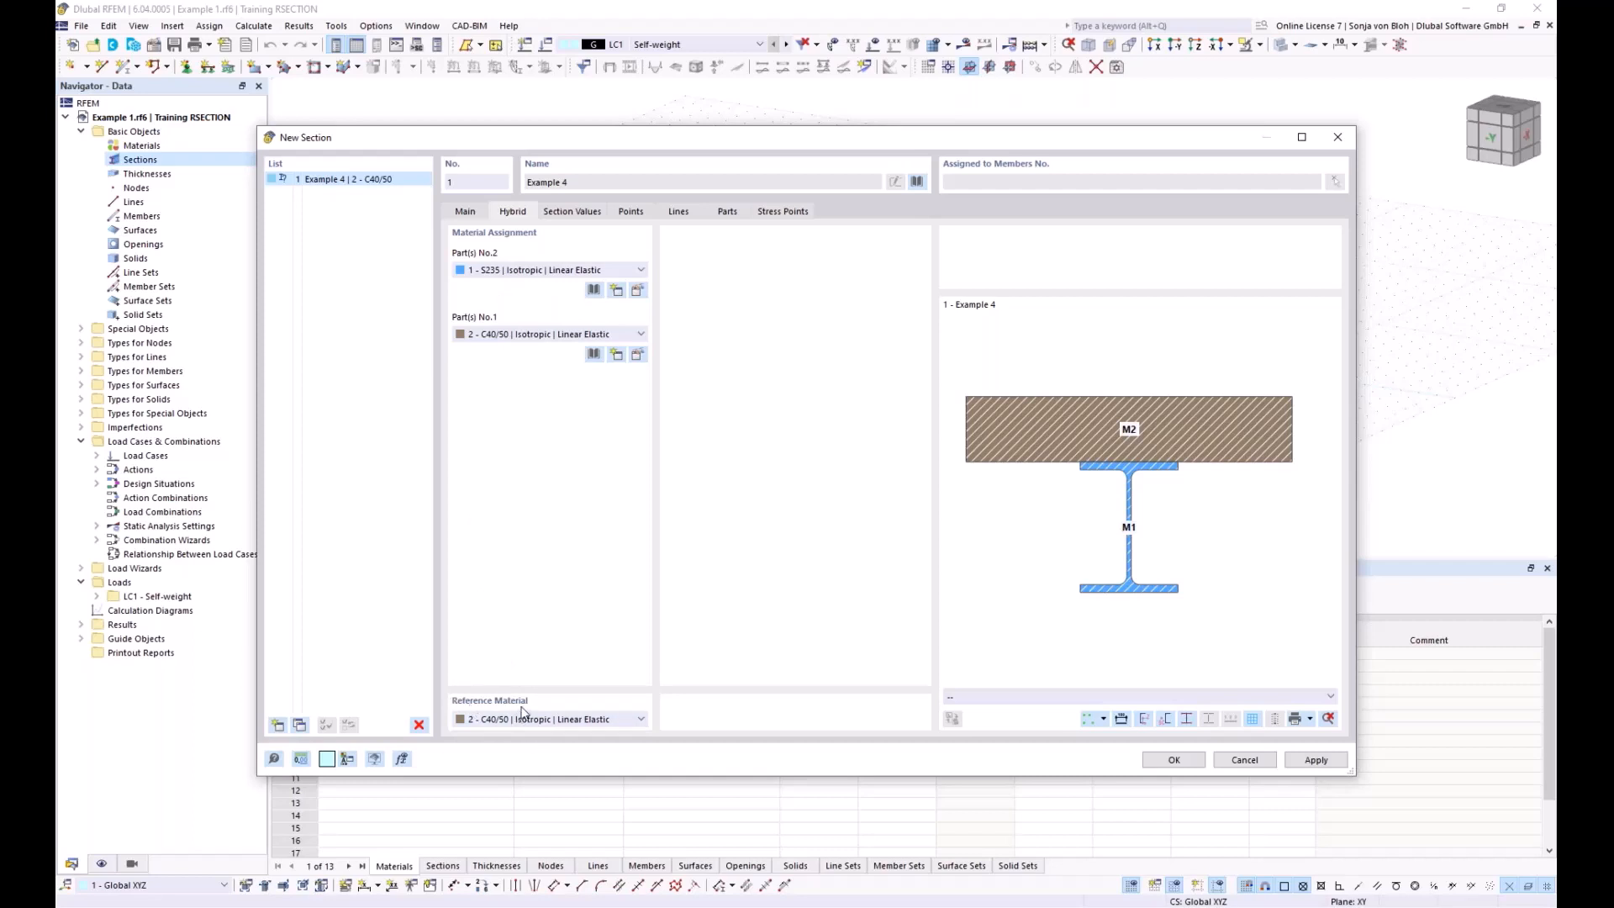
{"action": "left_click", "coordinate": [1174, 760]}
Step: Draw a single member with the Example 4 section from the origin to the node at X 4.000, Y 0.000, Z 0.000 m
{"action": "middle_click_drag", "start_coordinate": [733, 430], "coordinate": [677, 417]}
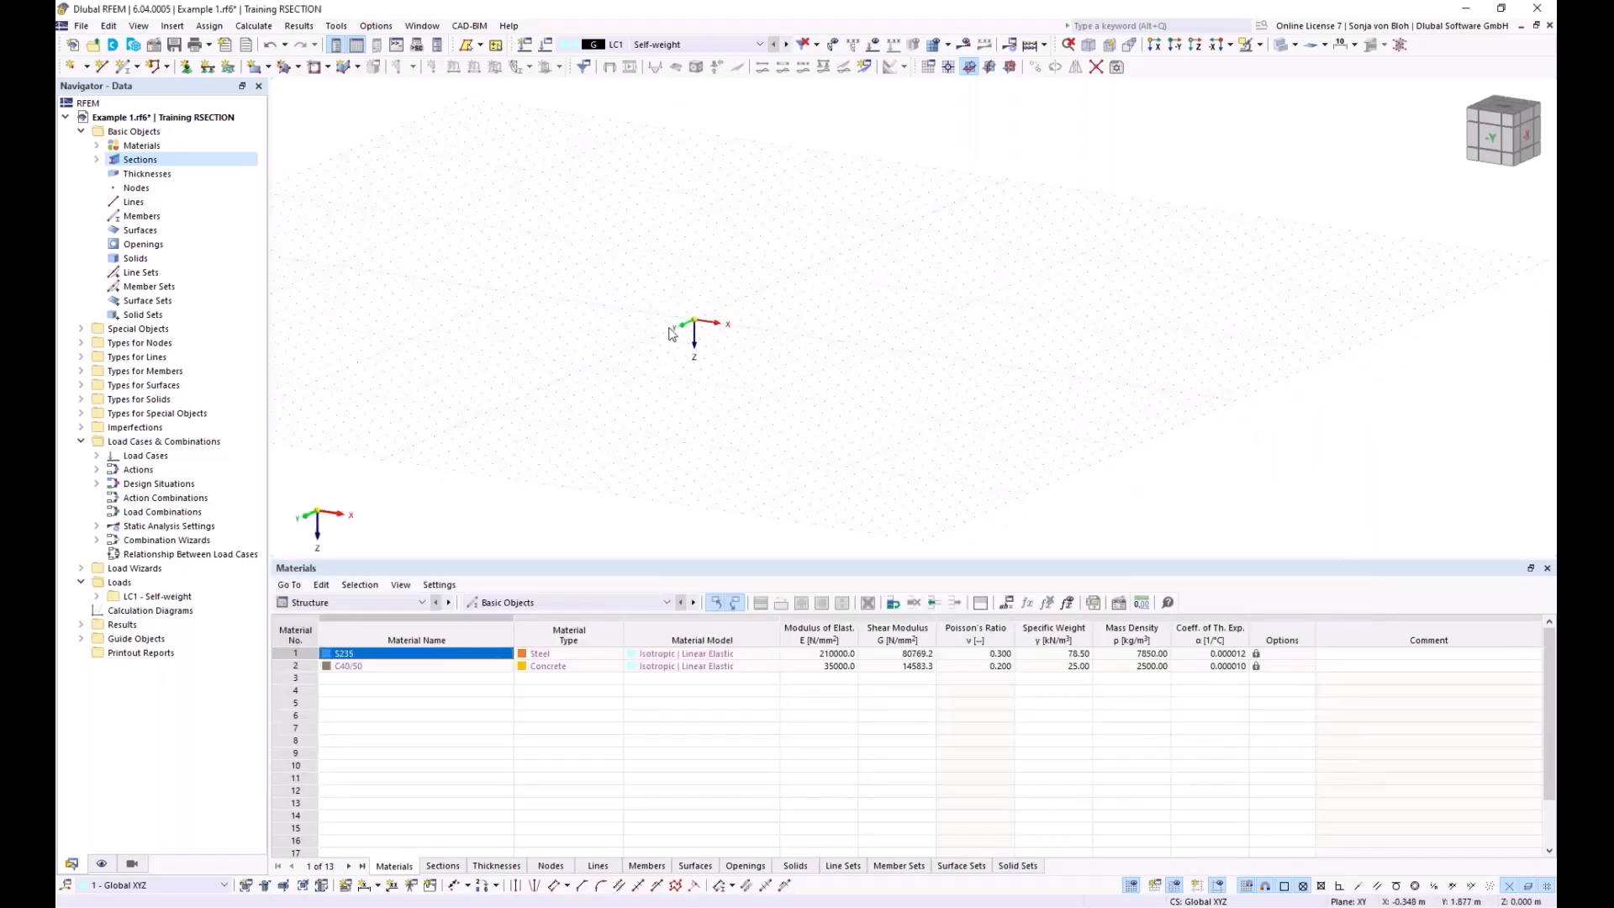
{"action": "left_click", "coordinate": [128, 71]}
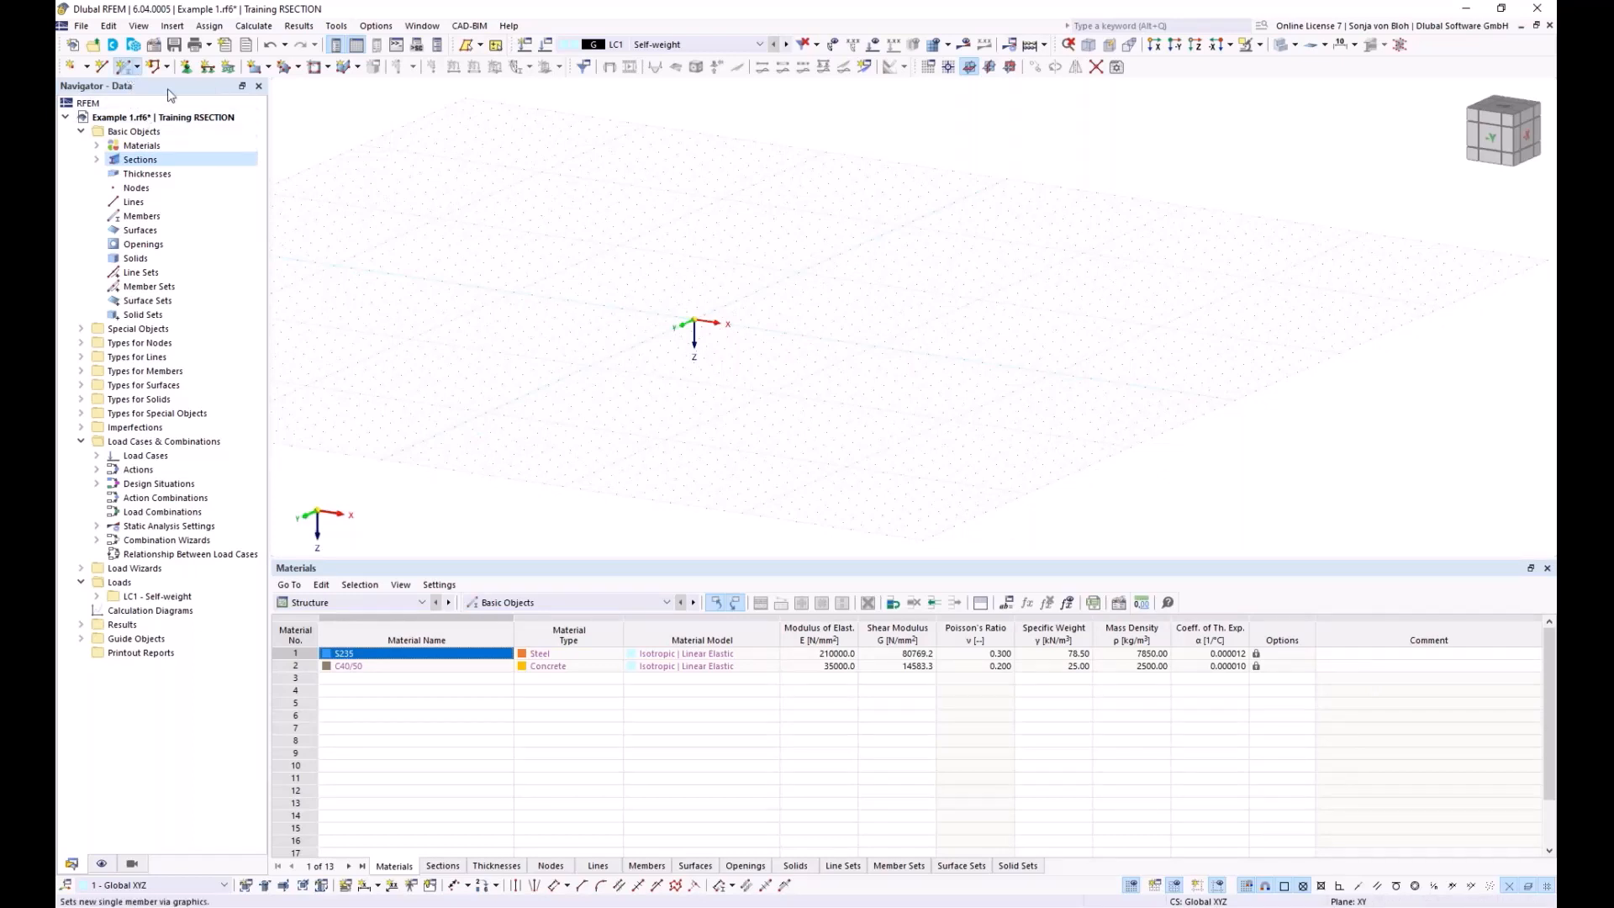
{"action": "left_click", "coordinate": [416, 208]}
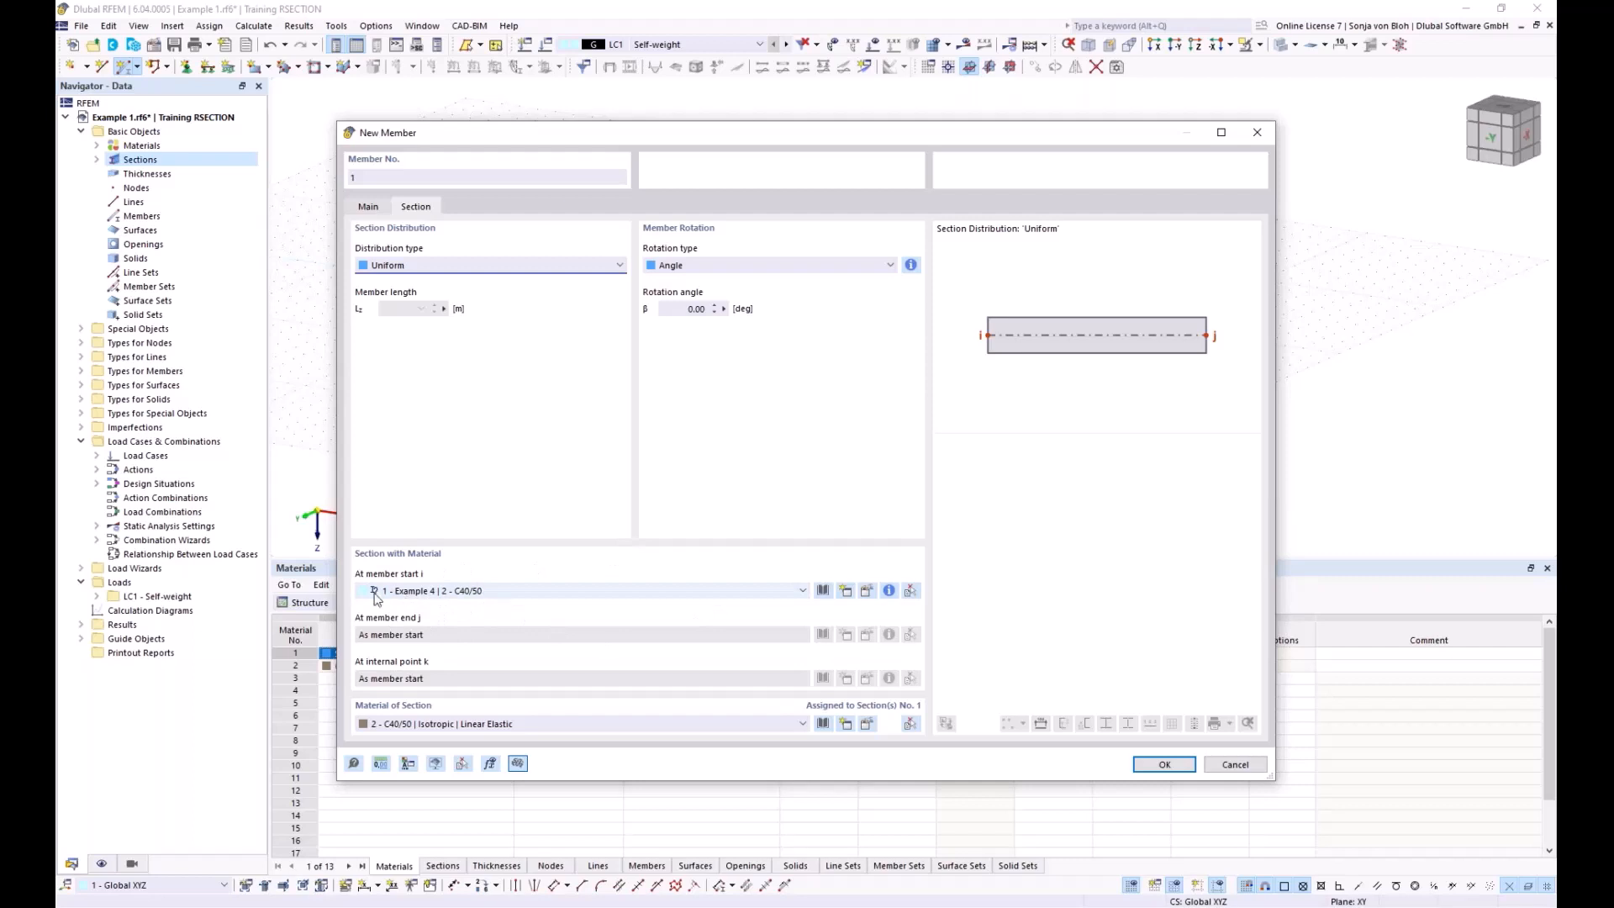
{"action": "left_click", "coordinate": [1164, 764]}
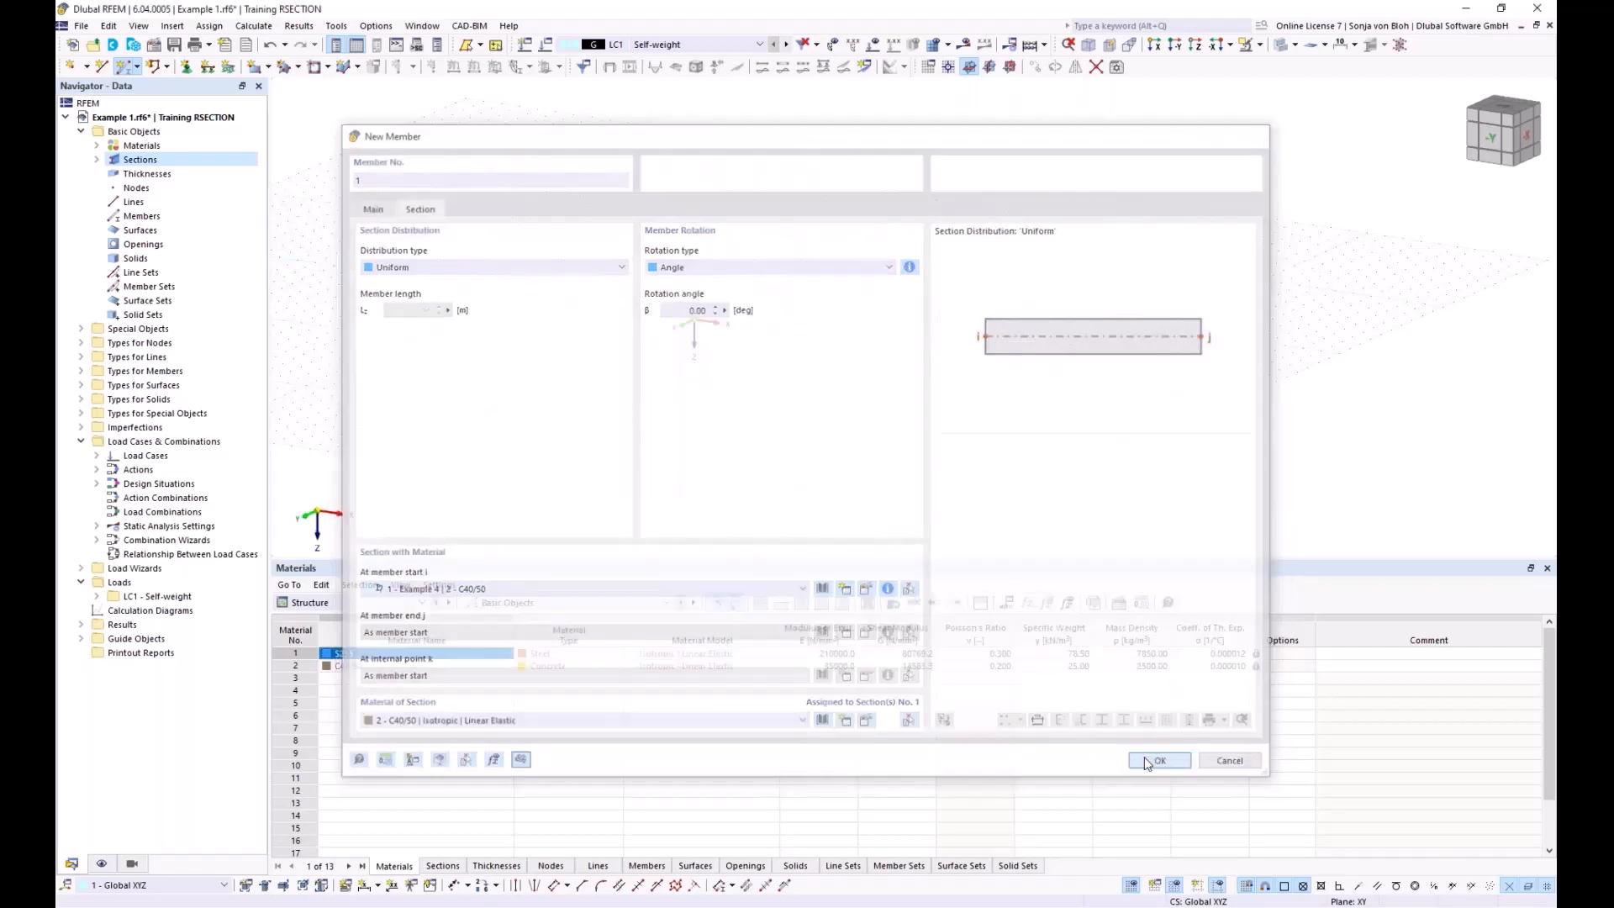
{"action": "left_click", "coordinate": [703, 328]}
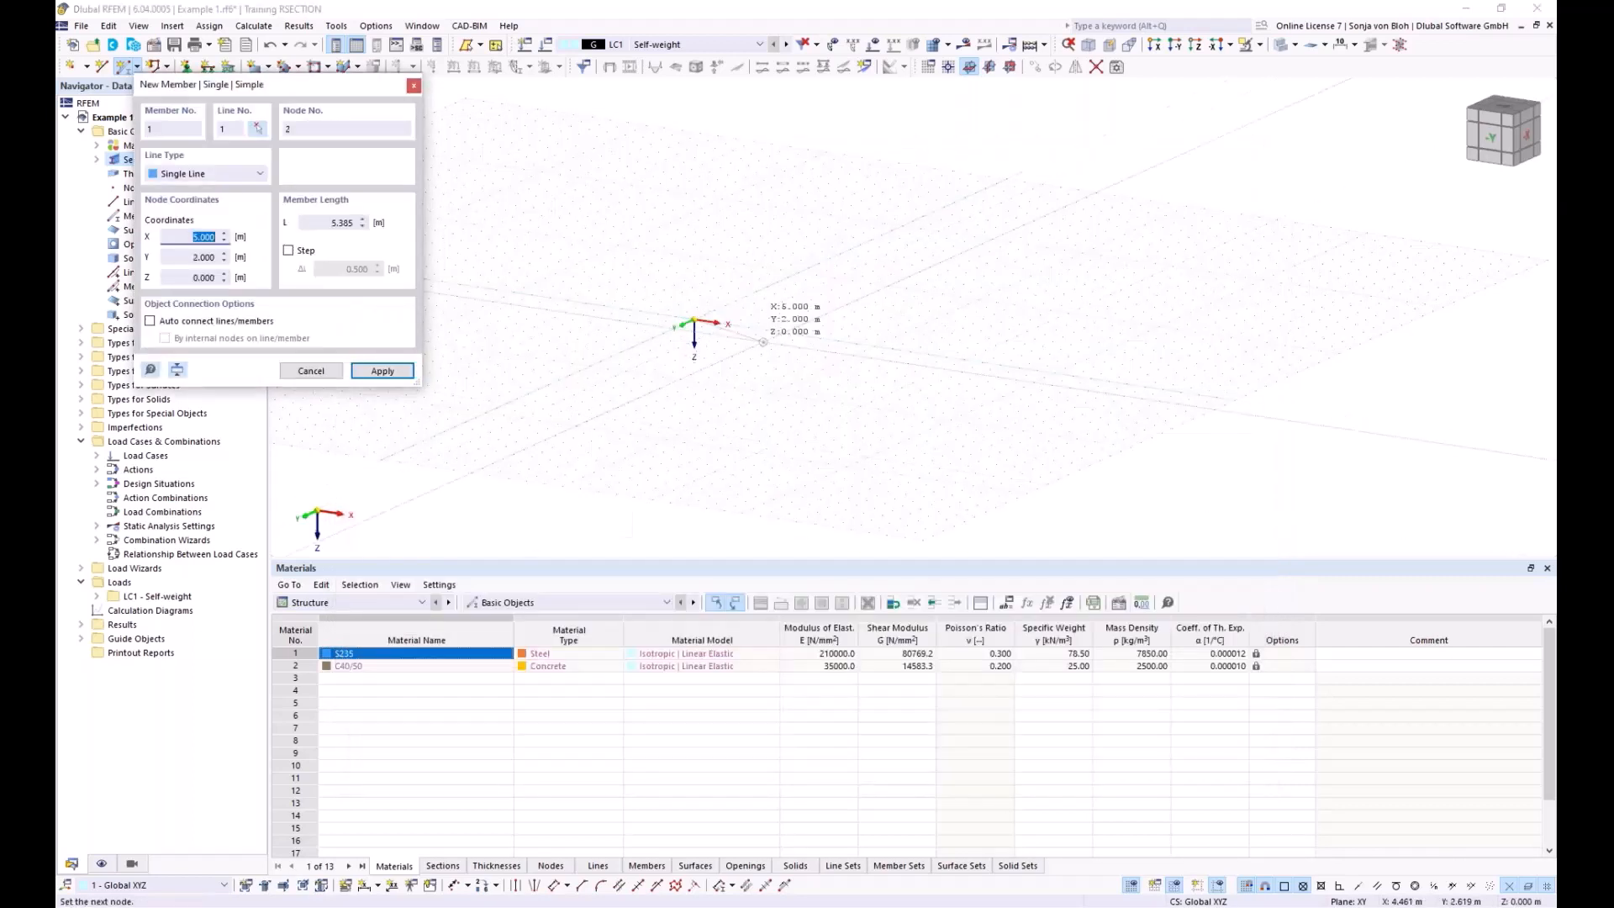
{"action": "left_click", "coordinate": [766, 329]}
{"action": "scroll", "coordinate": [765, 339], "scroll_direction": "up", "scroll_amount": 6}
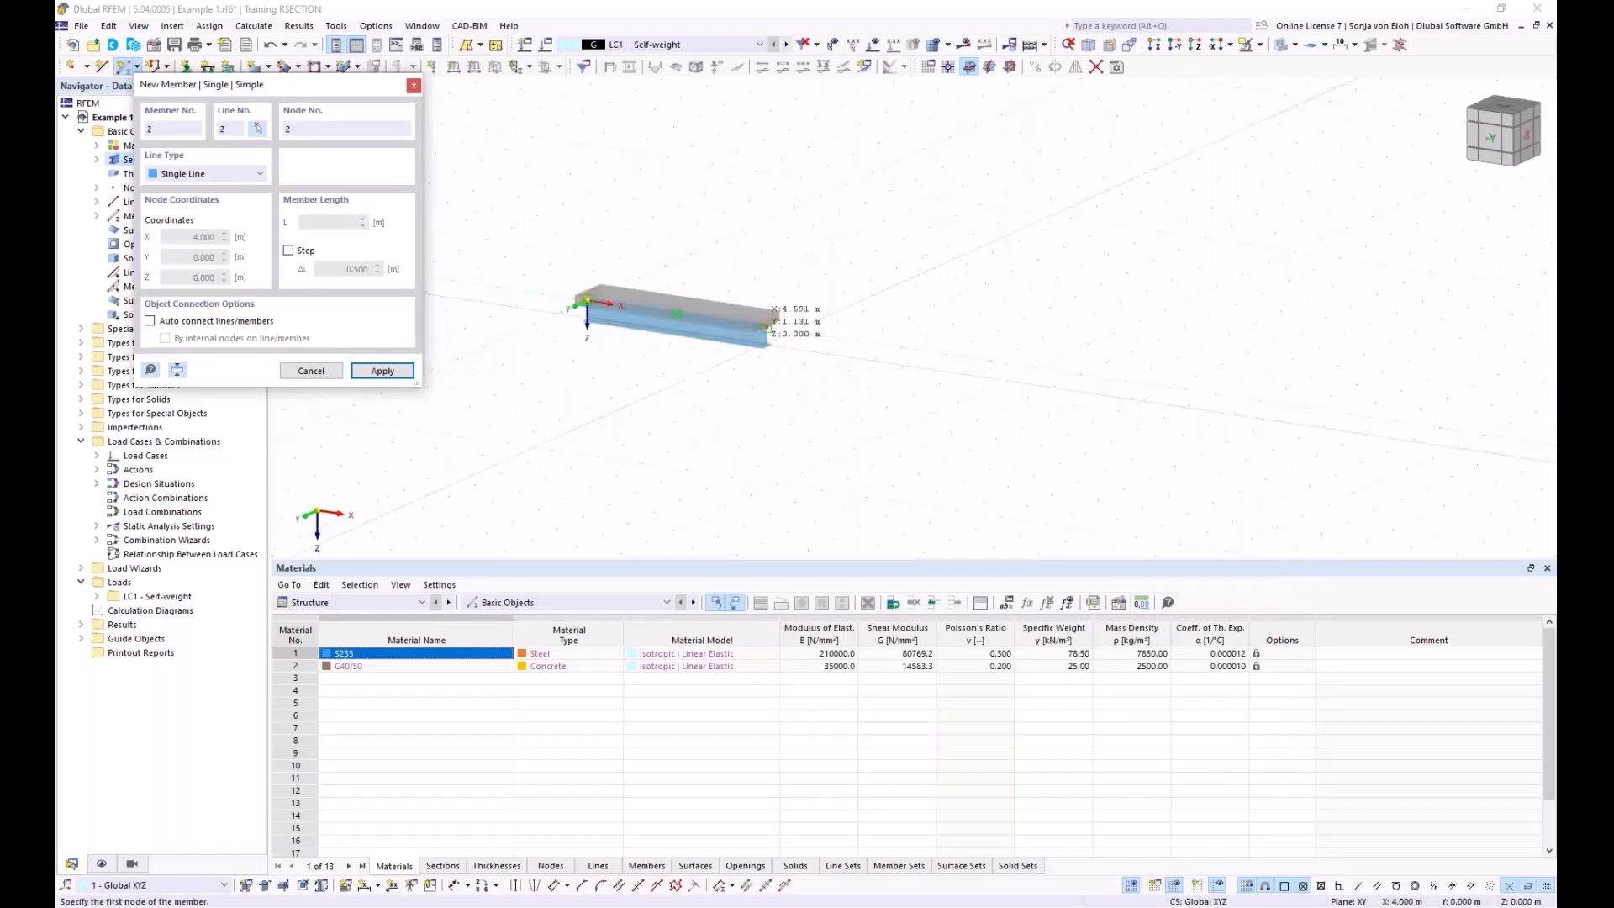
{"action": "key", "text": "Escape"}
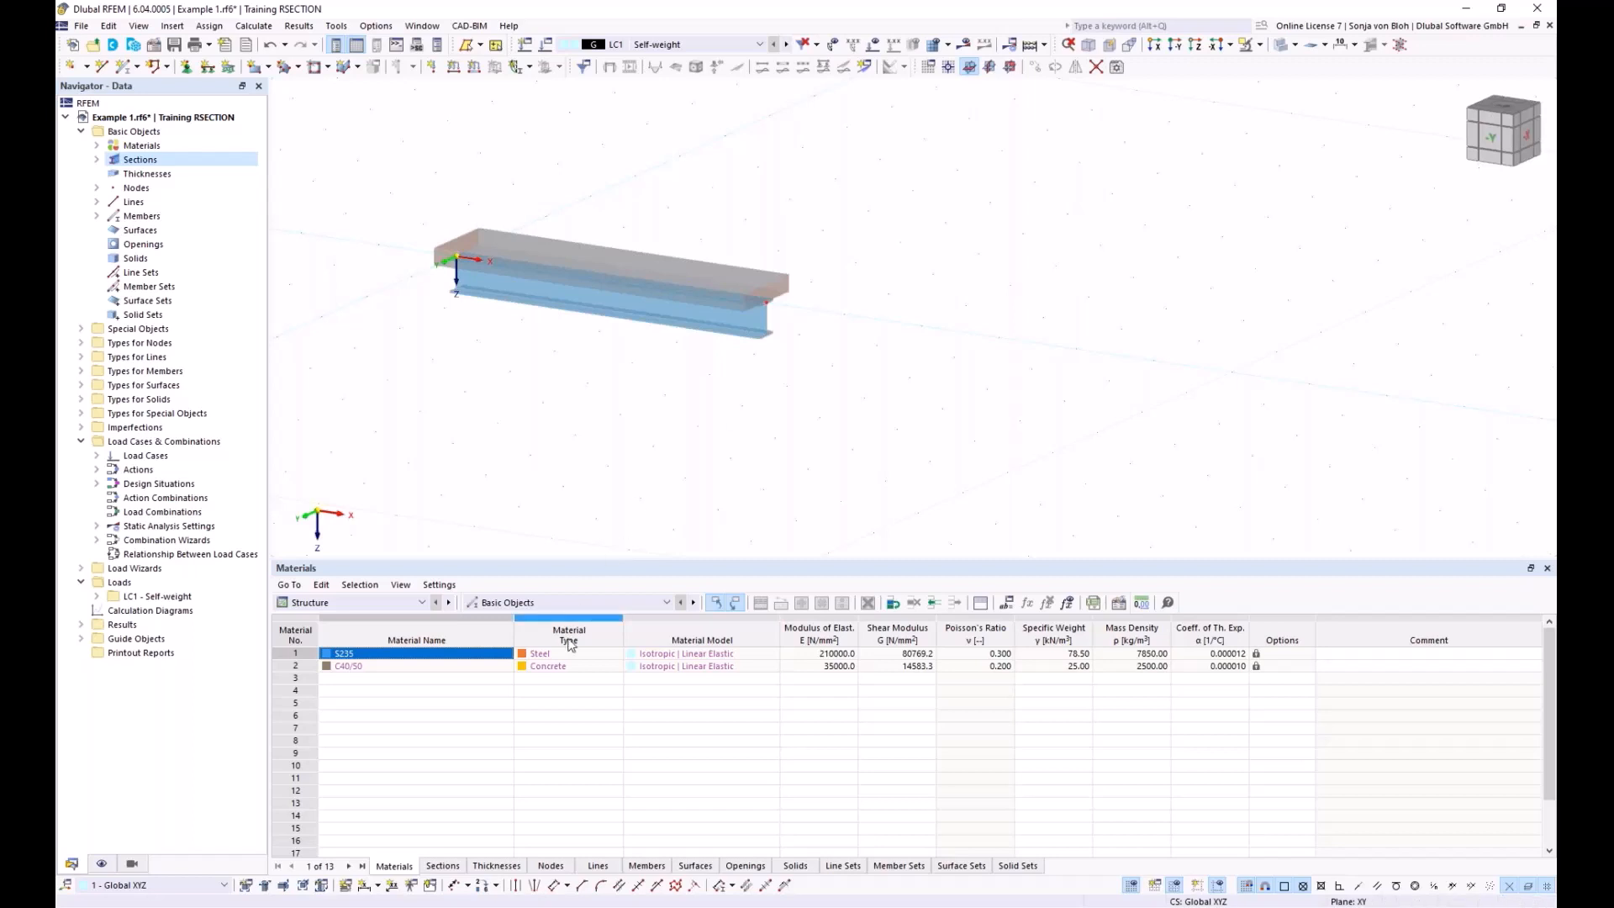
Step: Switch to Chrome and view the Support & Learning and News & Events offerings on the Dlubal website
{"action": "mouse_move", "coordinate": [395, 904]}
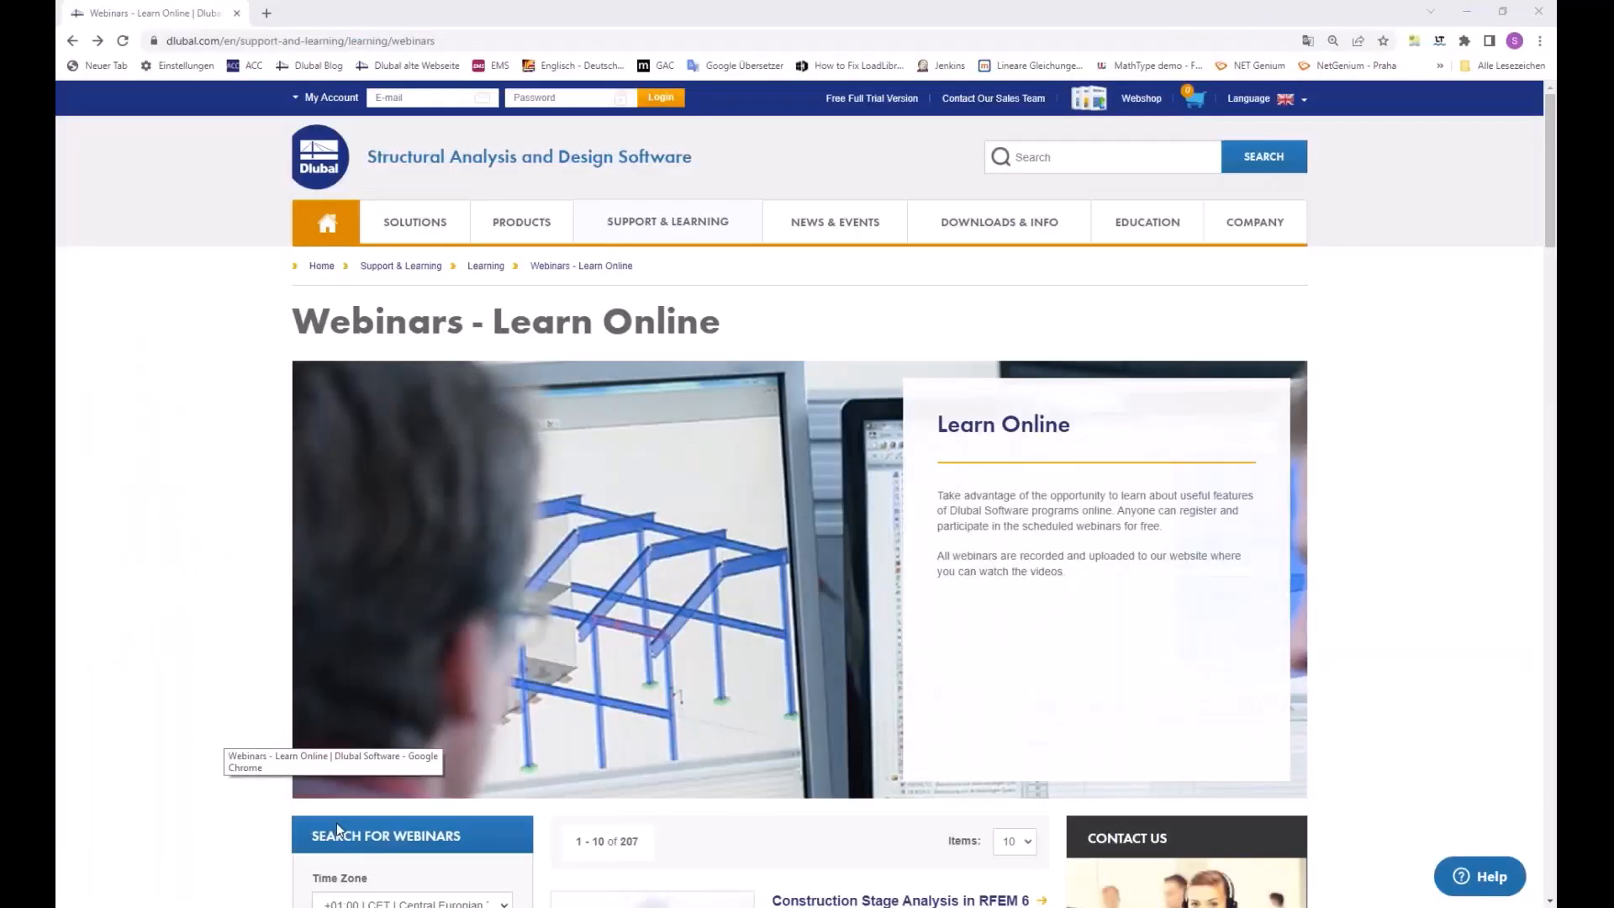
{"action": "left_click", "coordinate": [336, 824]}
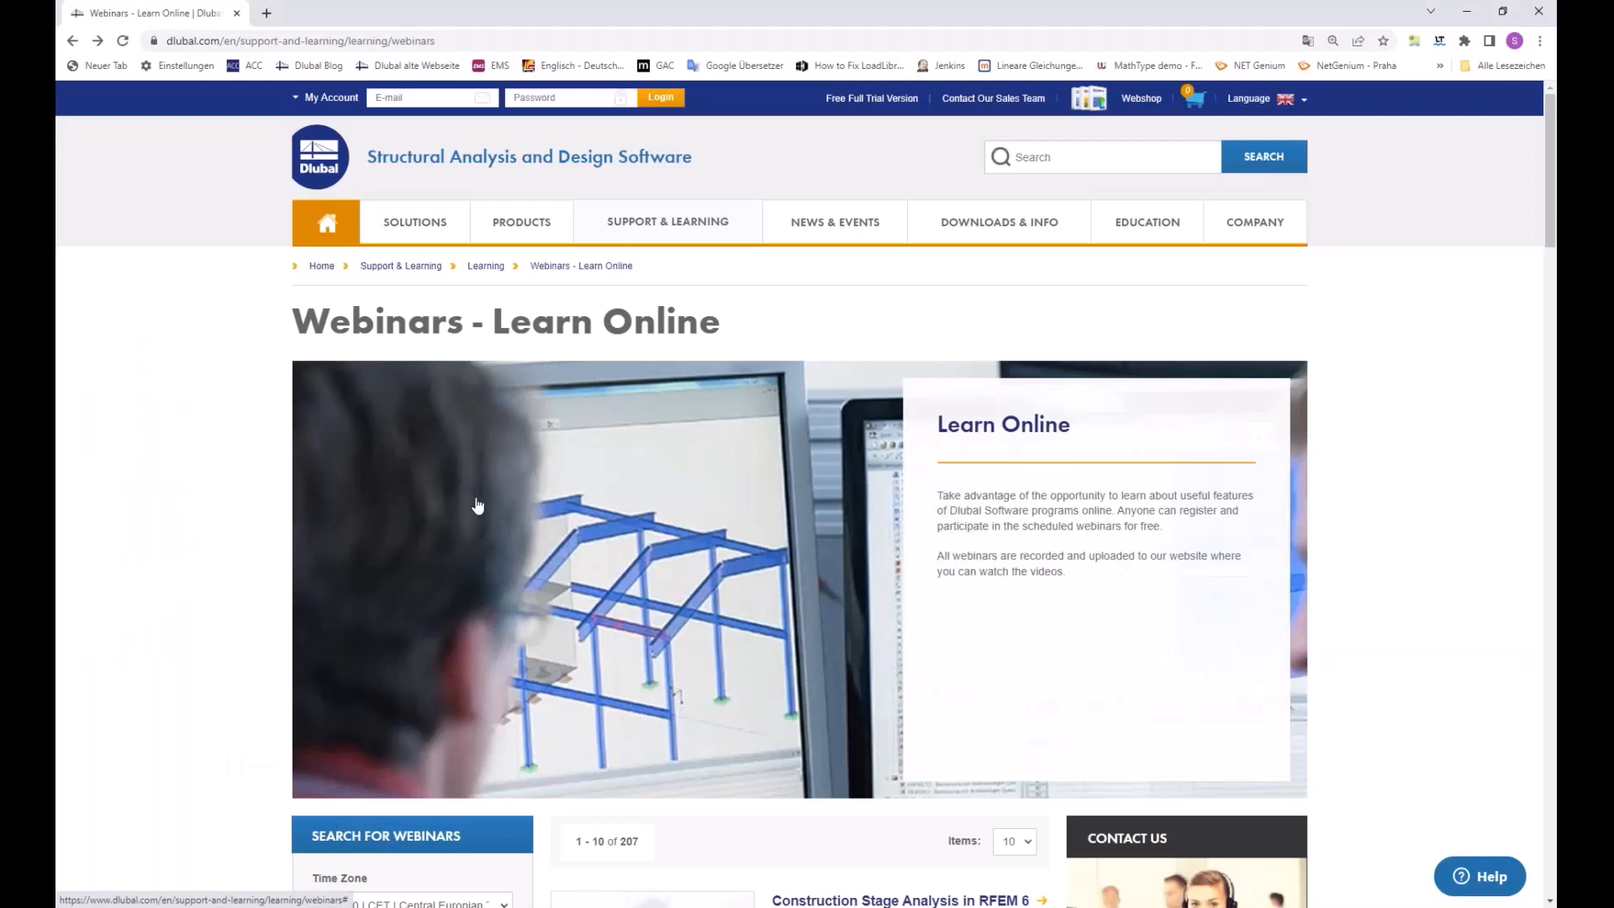
{"action": "mouse_move", "coordinate": [674, 230]}
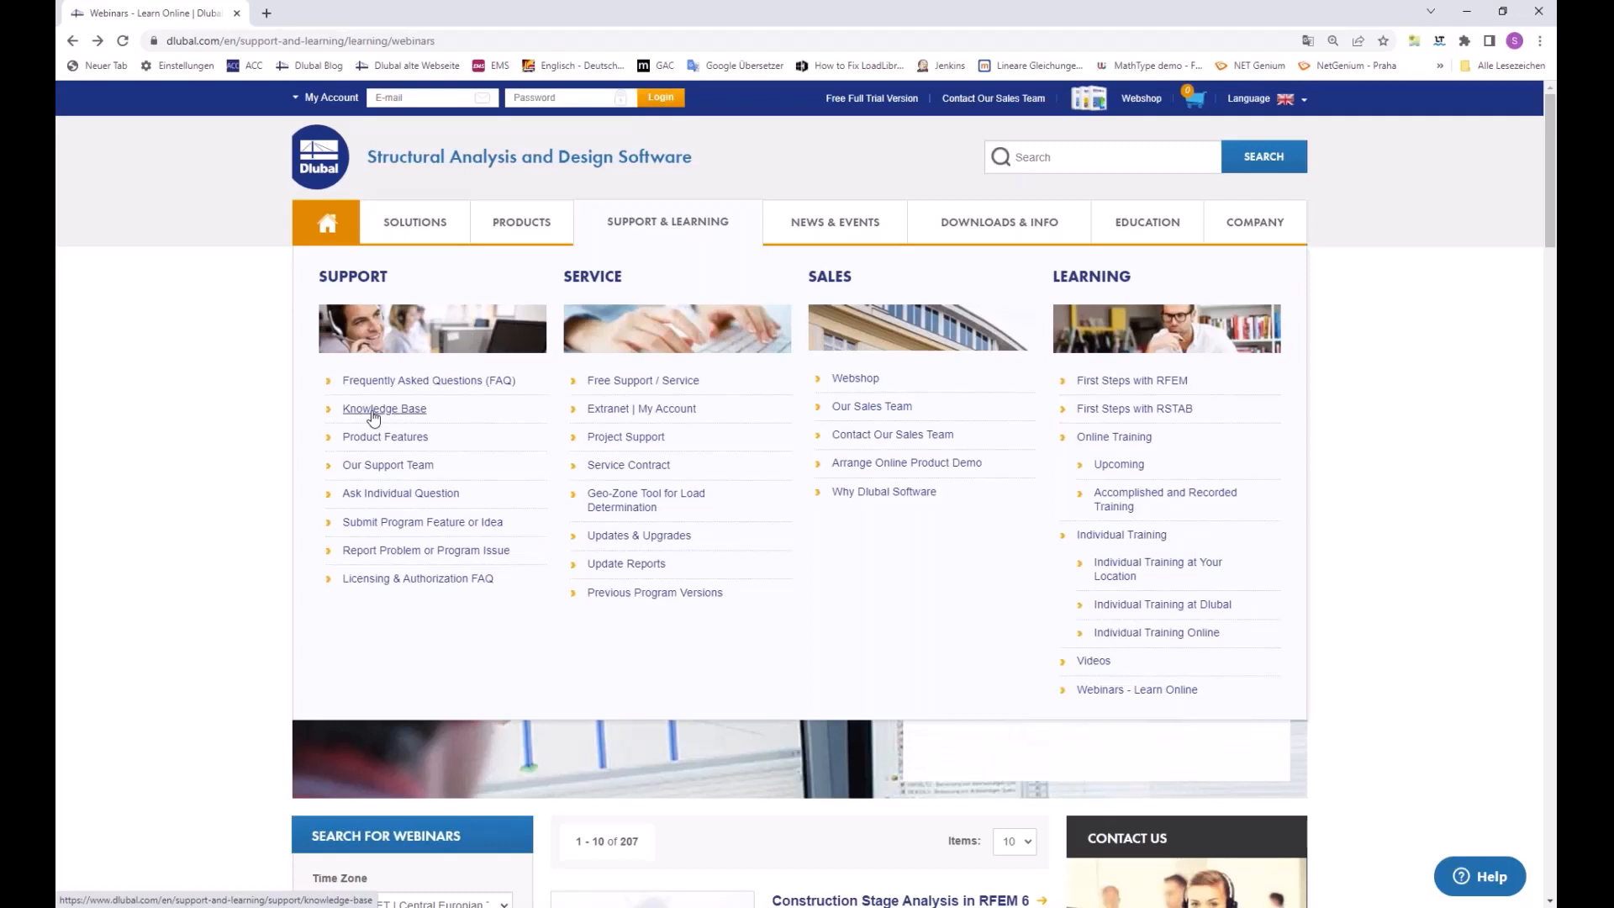
{"action": "mouse_move", "coordinate": [814, 246]}
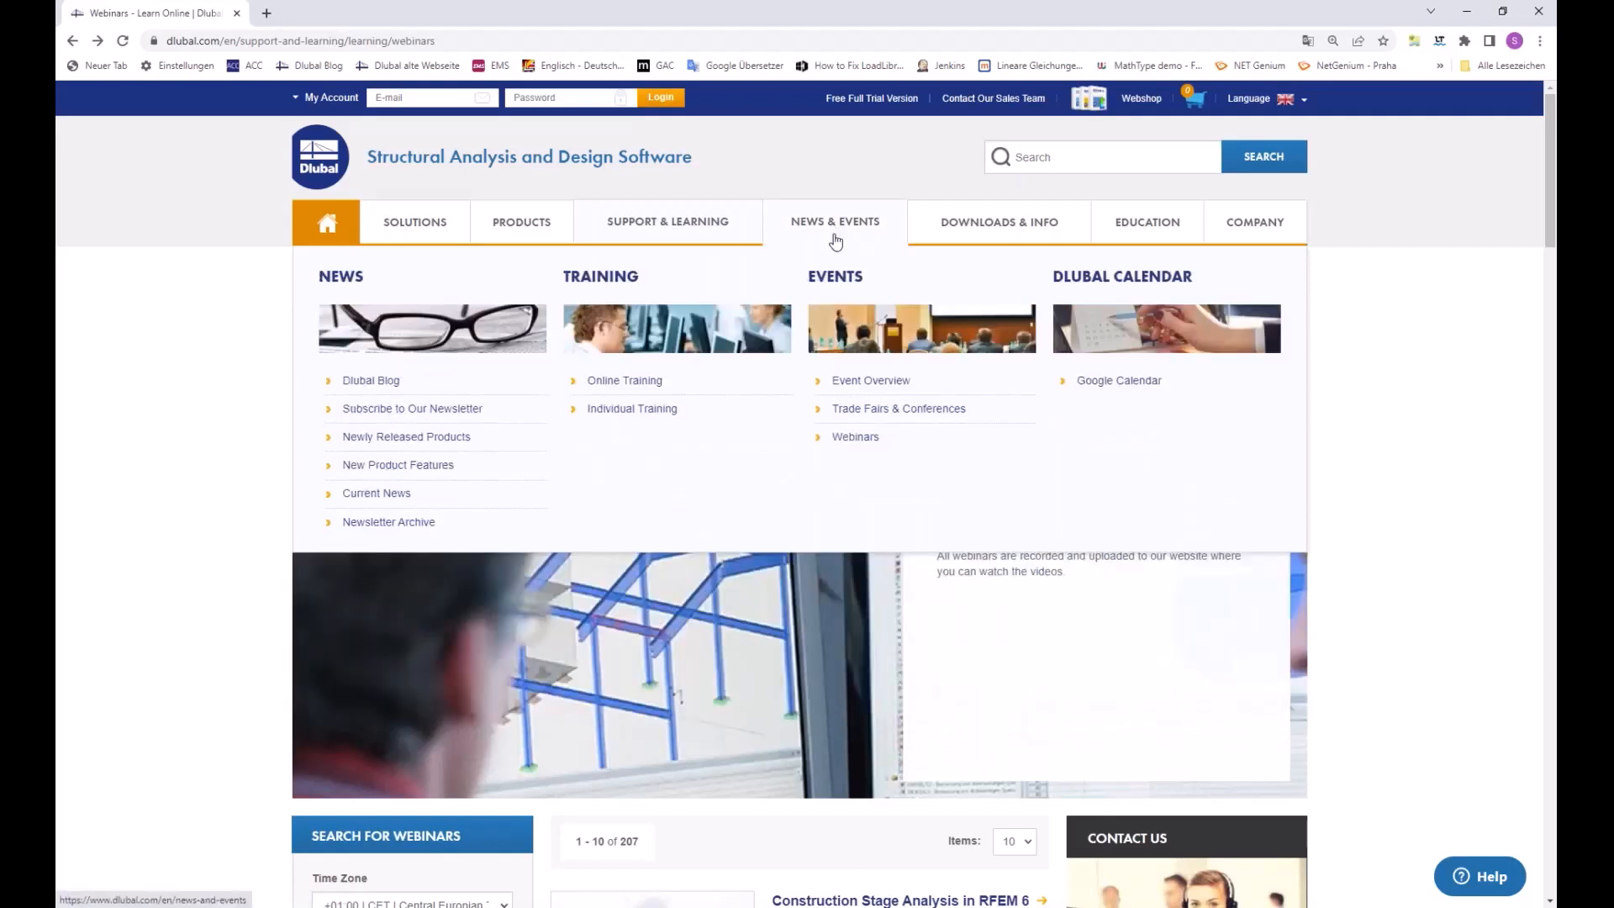